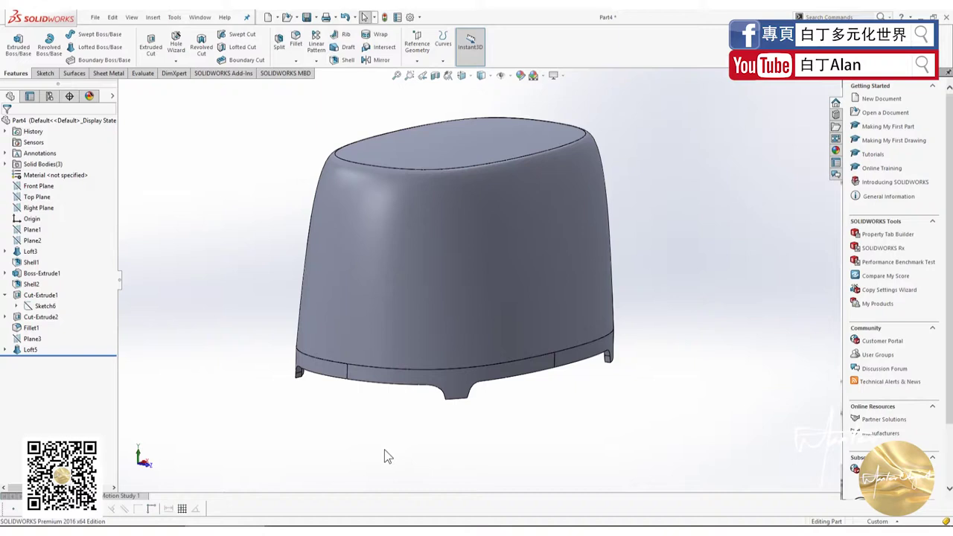
Step: Select the rim edge around the toaster's top opening and start a fillet on it
mouse_move(388, 457)
middle_mouse_down()
mouse_move(405, 360)
mouse_move(404, 415)
mouse_move(383, 447)
middle_mouse_up()
scroll(331, 183, "down", 5)
scroll(330, 231, "down", 2)
scroll(340, 313, "down", 2)
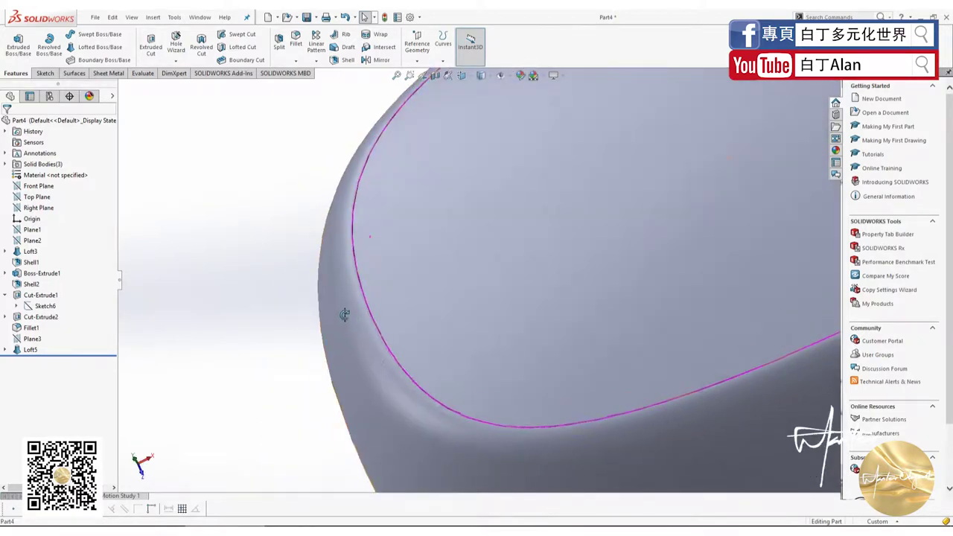
scroll(364, 284, "down", 2)
scroll(384, 314, "down", 2)
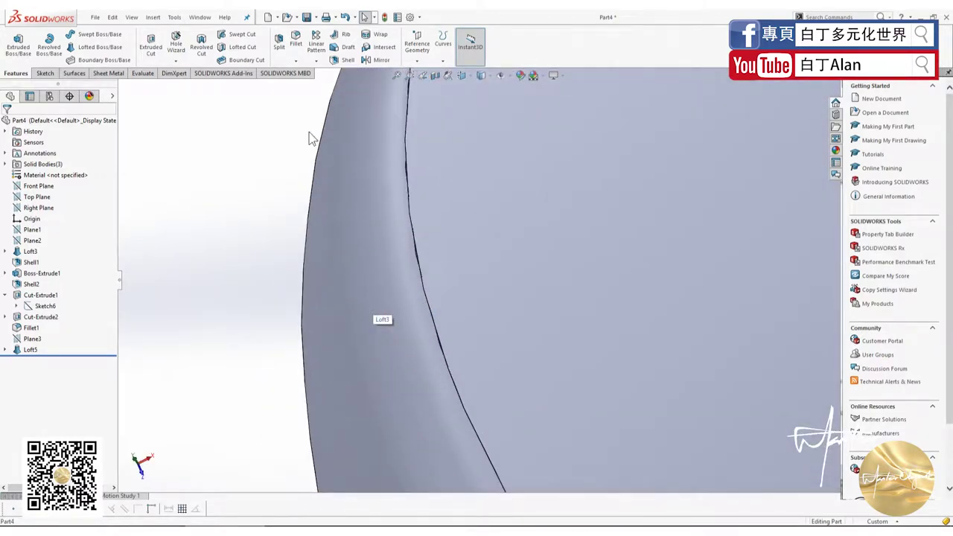
left_click(296, 46)
left_click(408, 158)
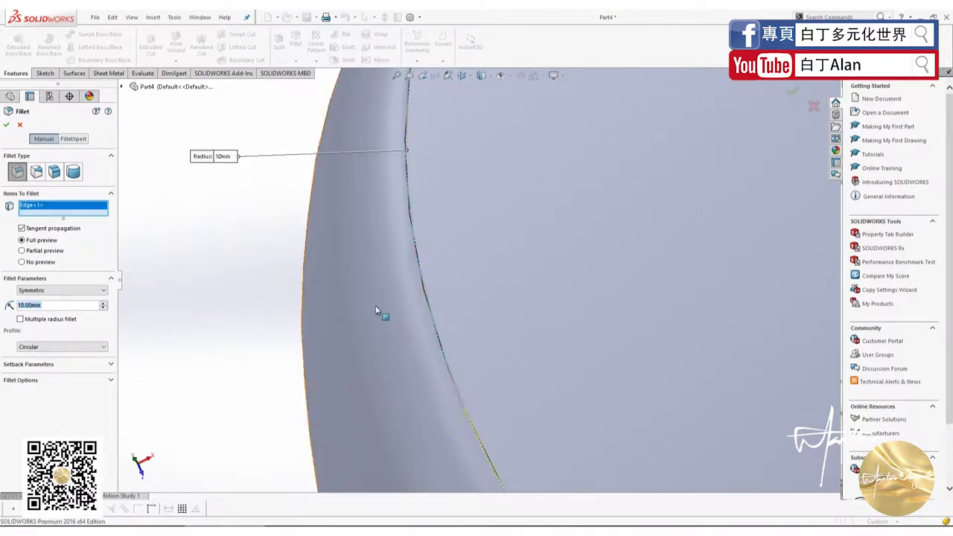
Step: Set the fillet radius, trying 1 mm and 0.52 mm before settling on 0.3 mm
scroll(383, 315, "up", 2)
type("1")
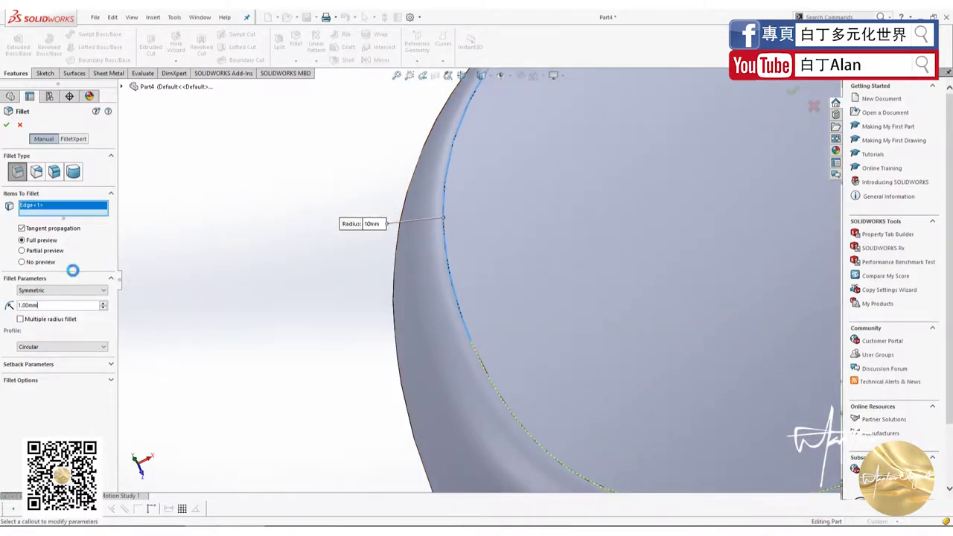
key("Return")
middle_click_drag(478, 343, 489, 213)
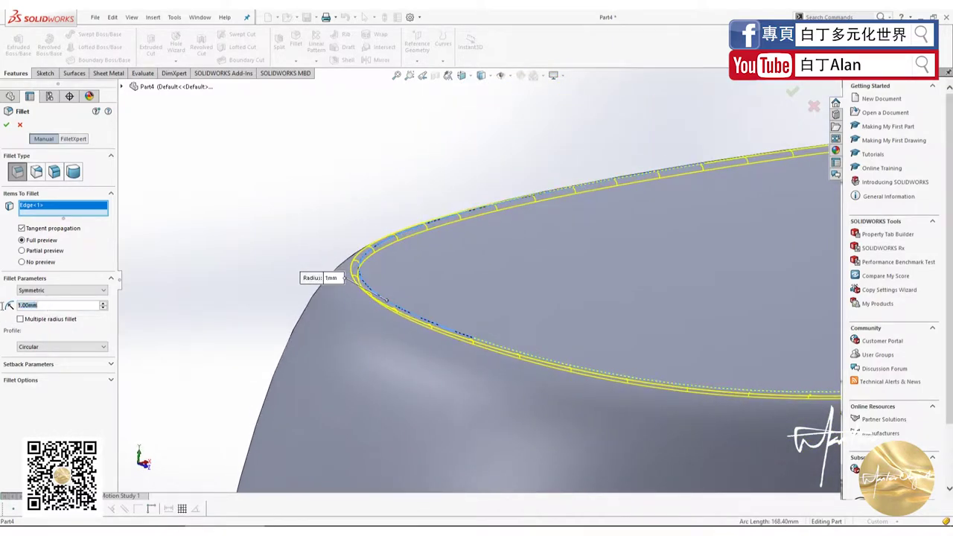
type("0.52")
key("Return")
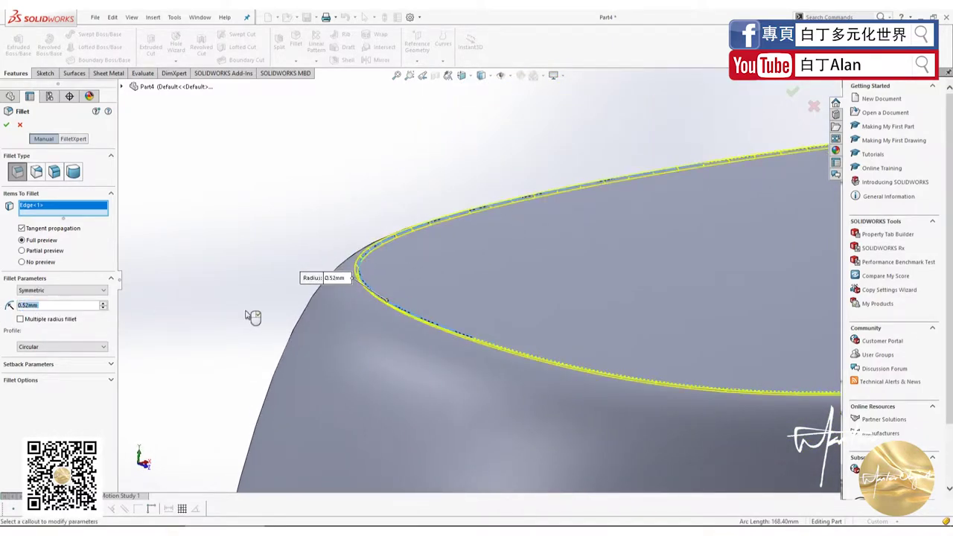
middle_click_drag(251, 315, 232, 332)
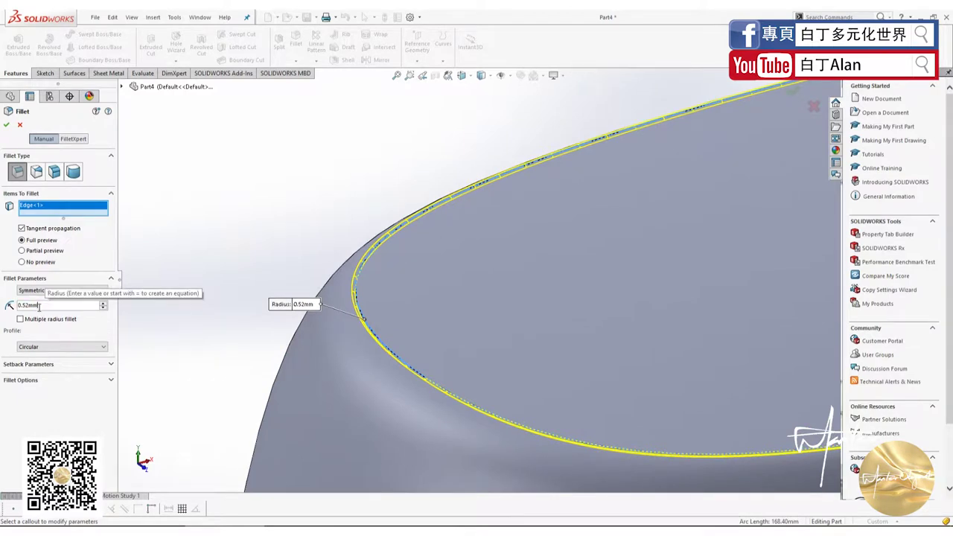
left_click_drag(39, 305, 9, 306)
type("0.3")
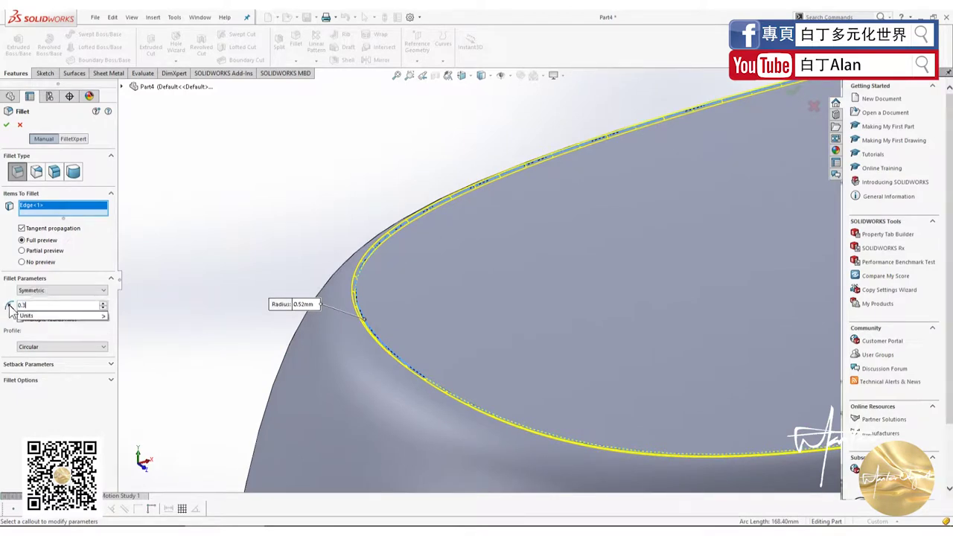
key("Return")
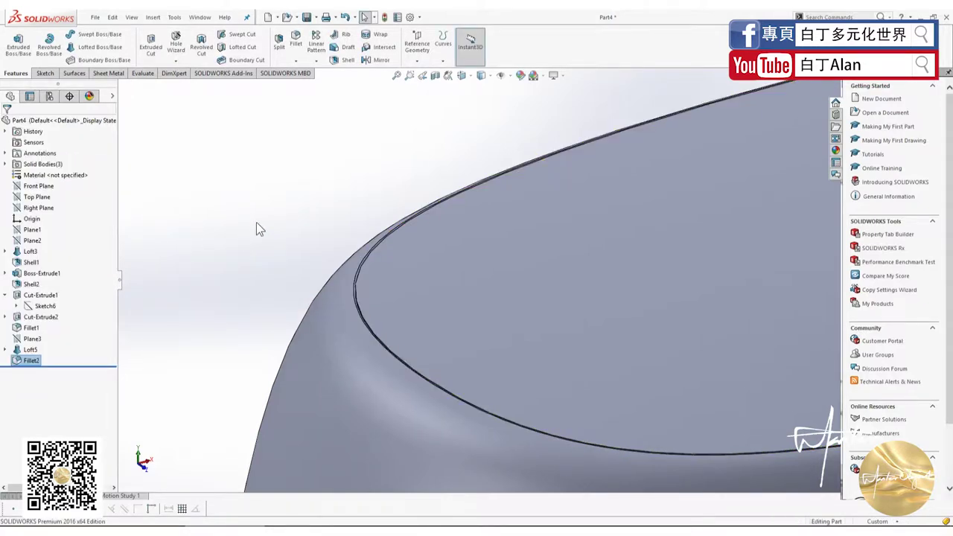
Step: Fillet the inner rim edge of the top opening at 0.3 mm
left_click(296, 39)
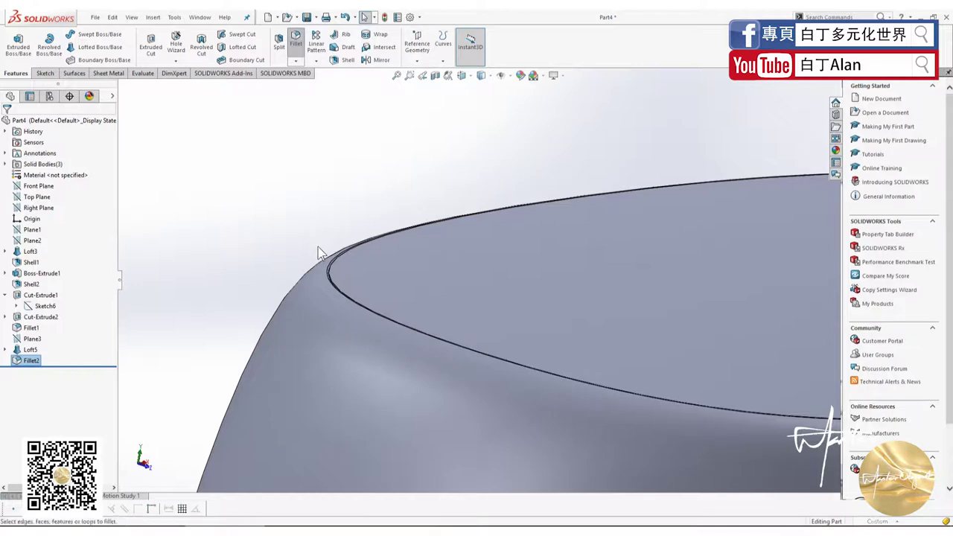
left_click(330, 276)
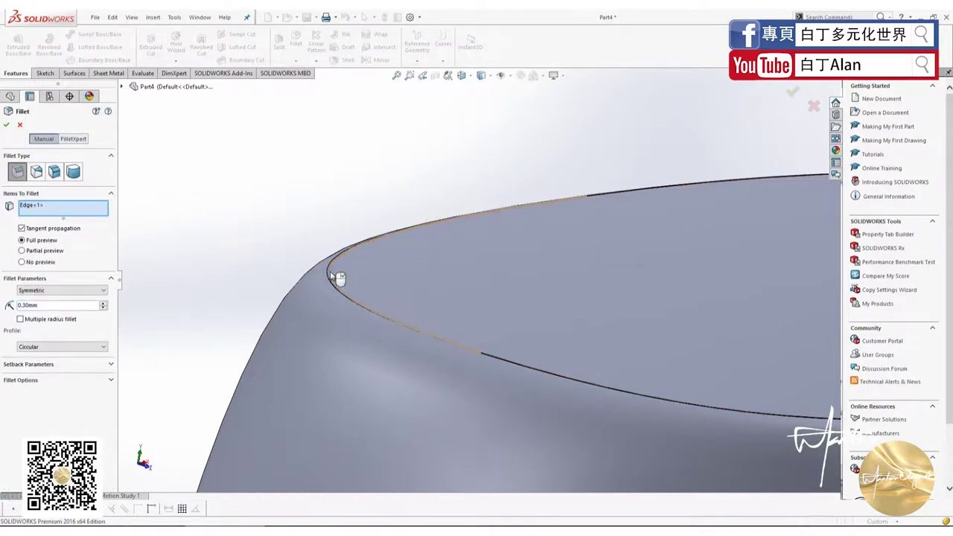
left_click(7, 126)
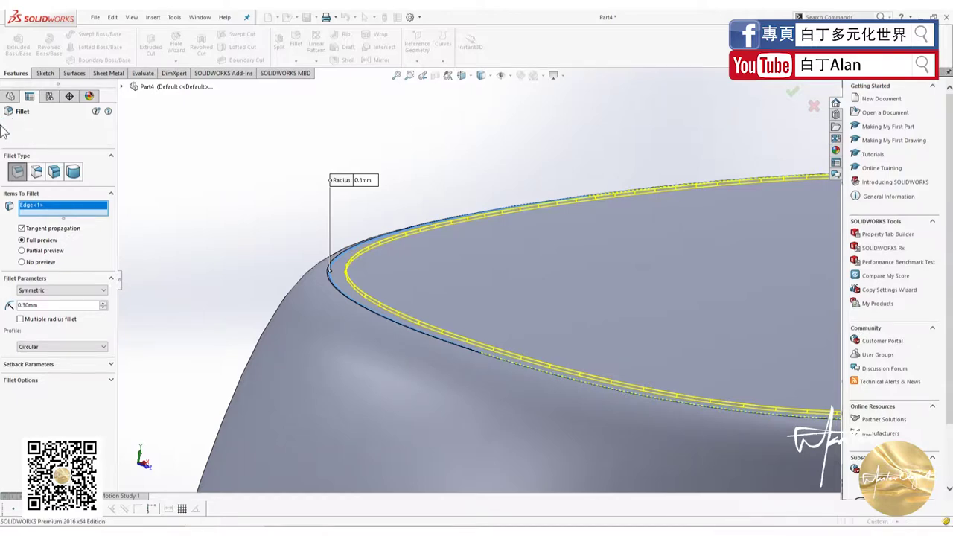
Step: Edit Fillet3 and reduce its radius to 0.05 mm, passing through 0.1 mm
scroll(288, 261, "down", 2)
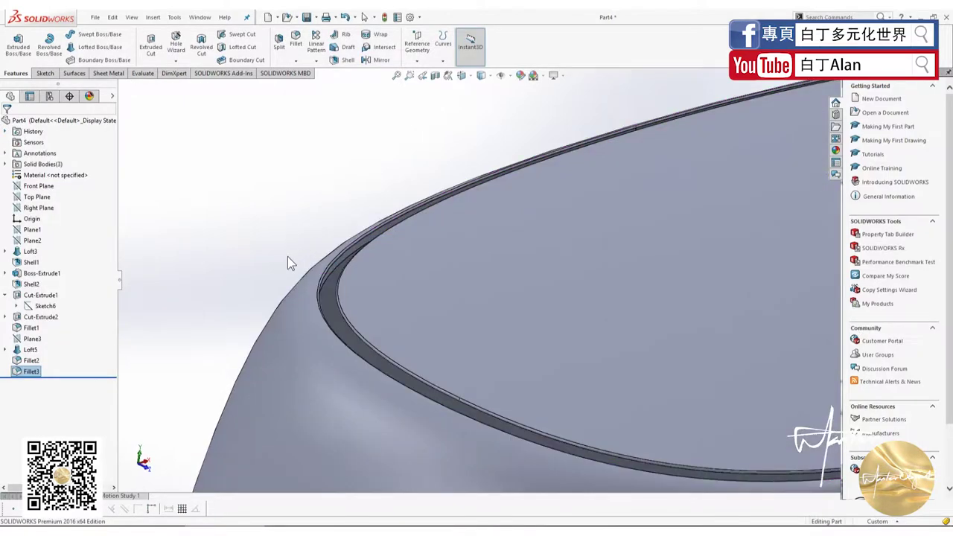
right_click(27, 372)
left_click(35, 313)
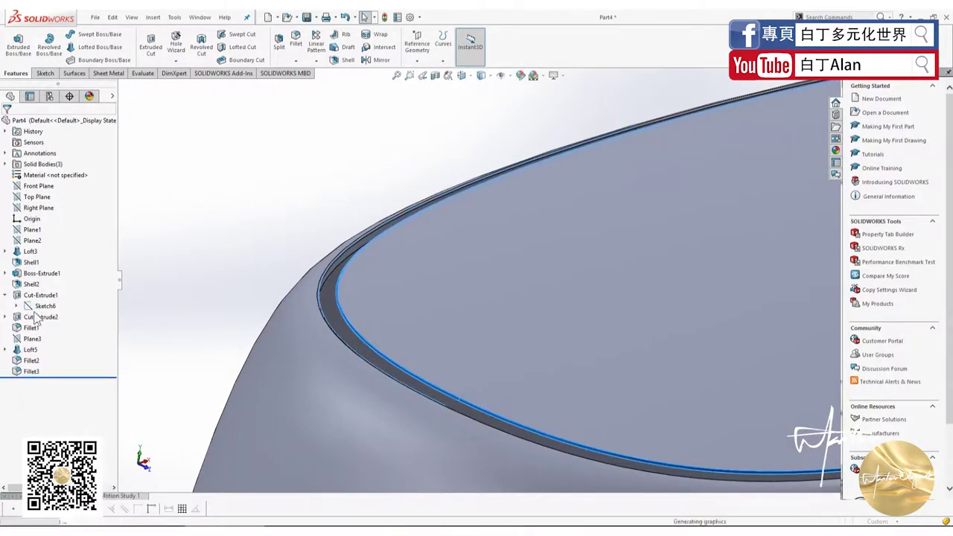
type("0.1")
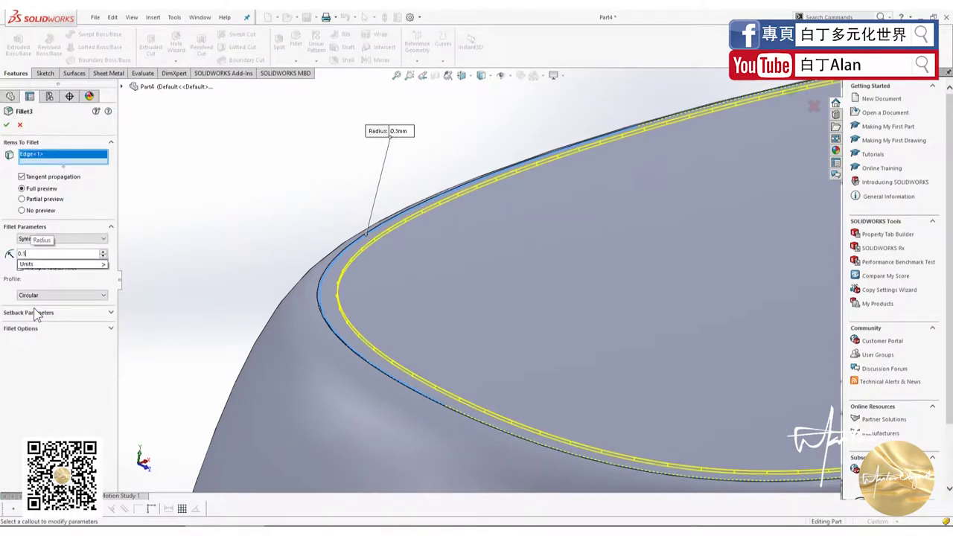
key("Return")
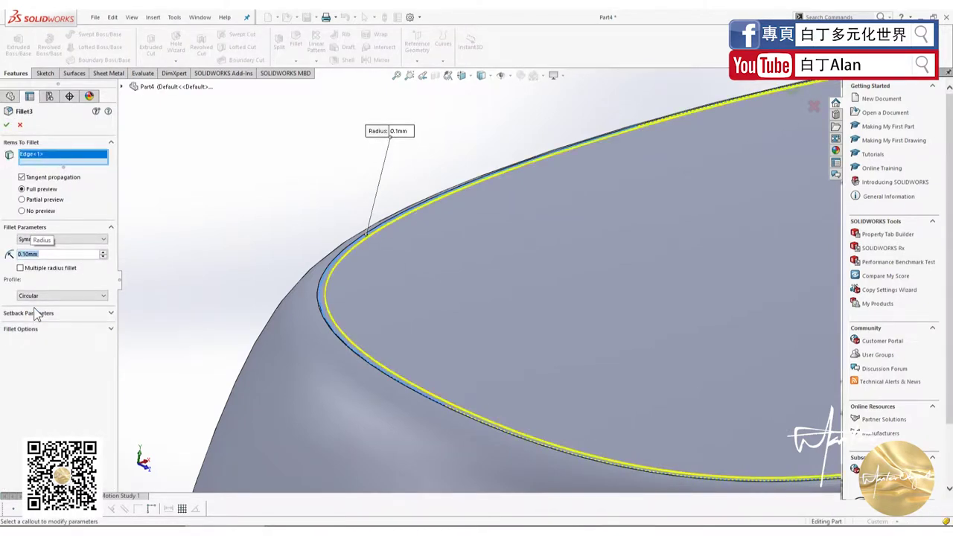
type("0.05")
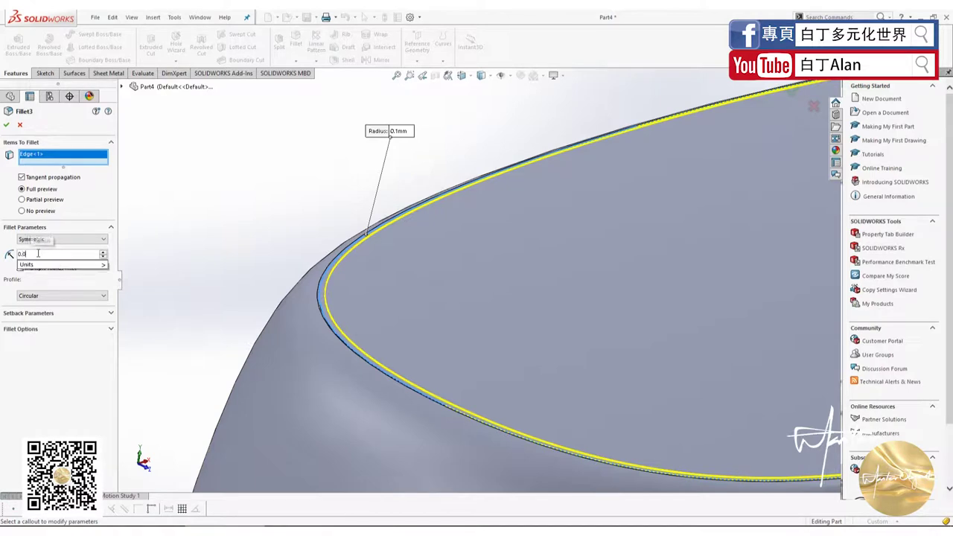
key("Return")
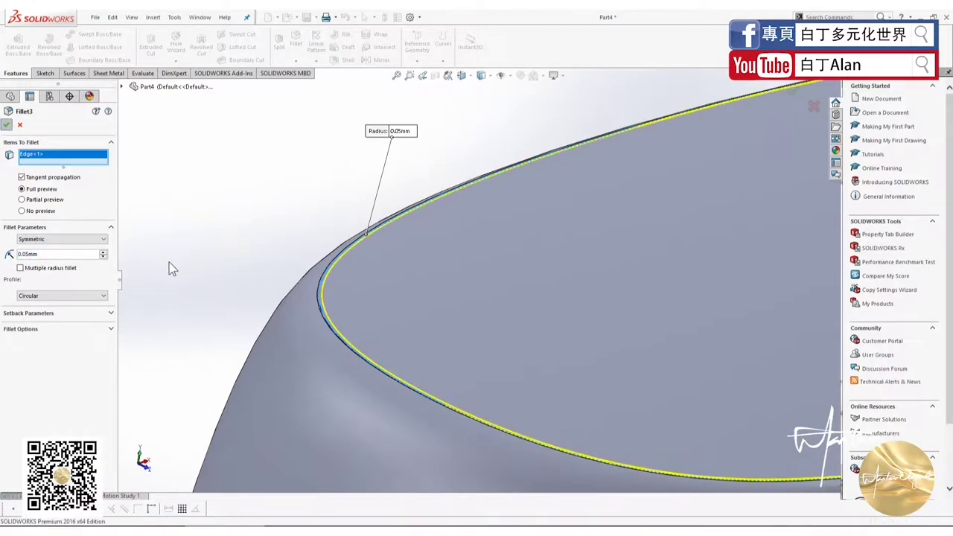
key("Return")
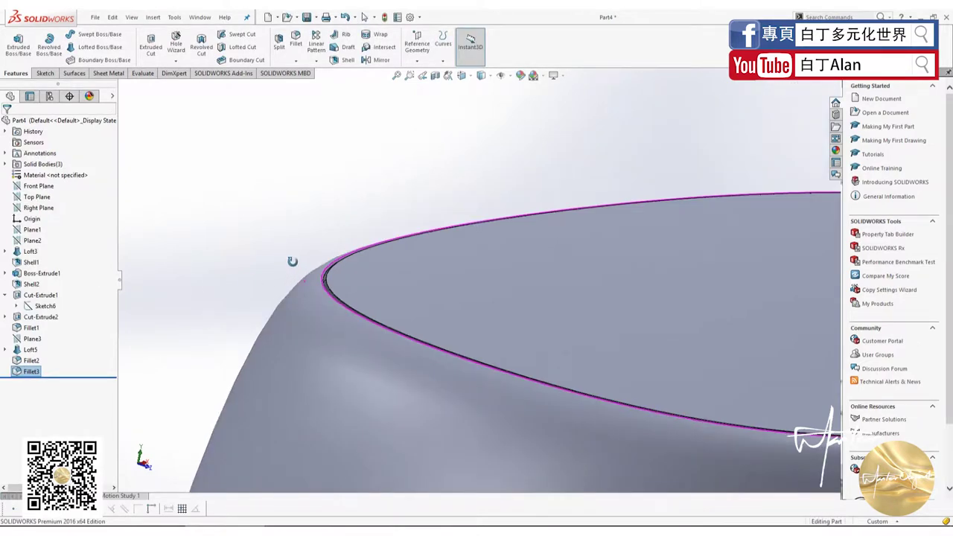
Step: Round the lower rim edge with a 0.3 mm fillet (Fillet4)
scroll(293, 262, "up", 2)
scroll(249, 343, "up", 3)
scroll(248, 342, "up", 2)
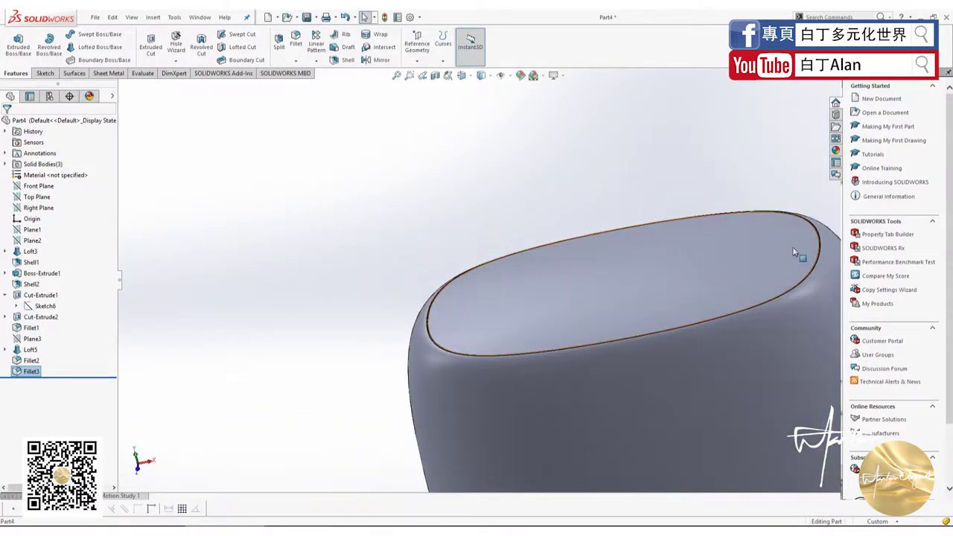
scroll(745, 276, "down", 2)
scroll(730, 283, "down", 1)
scroll(616, 310, "up", 1)
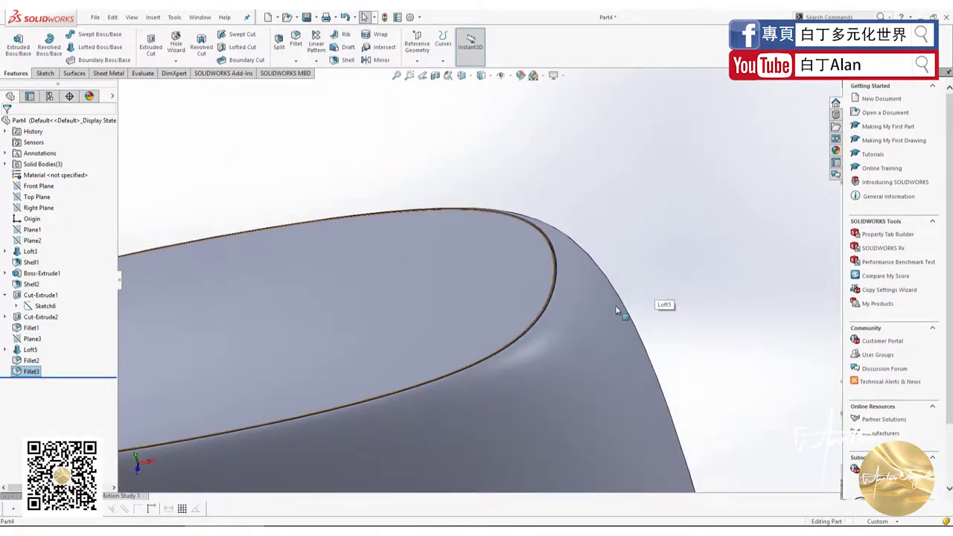
scroll(615, 310, "down", 2)
scroll(511, 292, "down", 2)
scroll(489, 285, "up", 3)
mouse_move(489, 286)
middle_mouse_down()
mouse_move(487, 247)
mouse_move(527, 312)
mouse_move(512, 266)
mouse_move(484, 298)
middle_mouse_up()
scroll(513, 266, "up", 5)
scroll(484, 297, "down", 3)
scroll(494, 349, "down", 2)
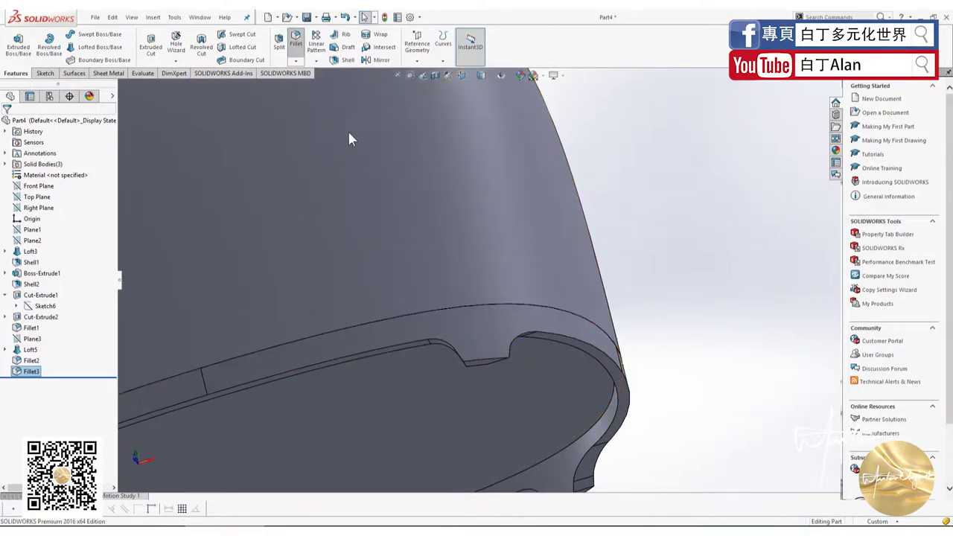
left_click(543, 308)
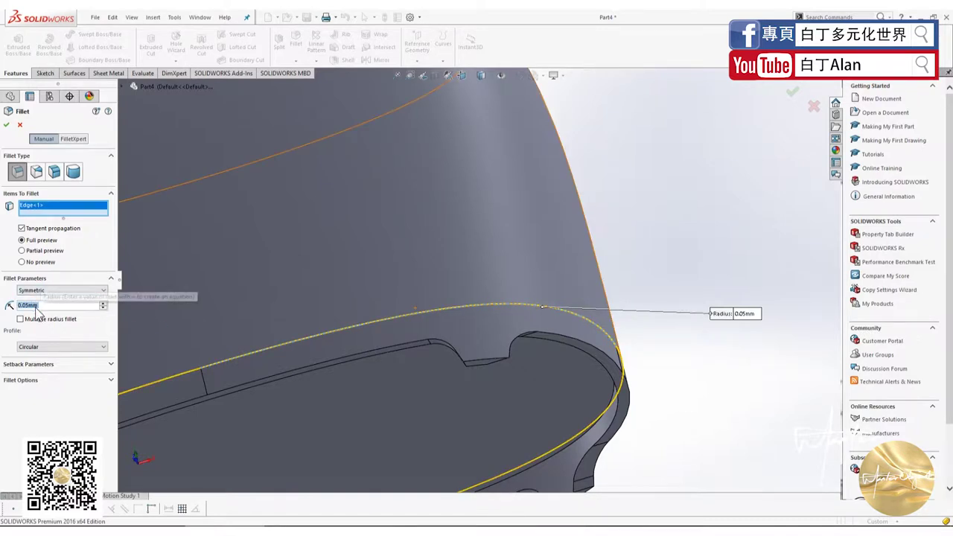
type("0")
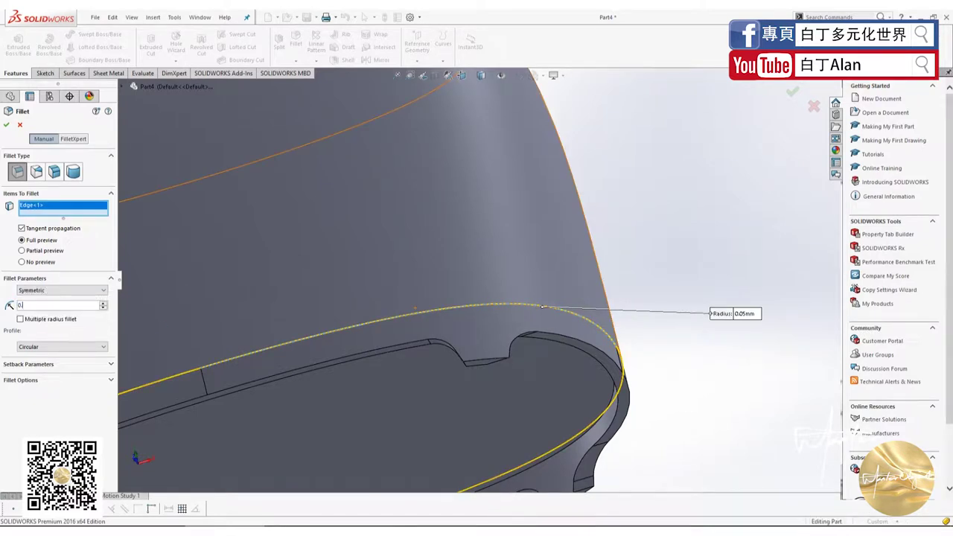
type(".3")
key("Return")
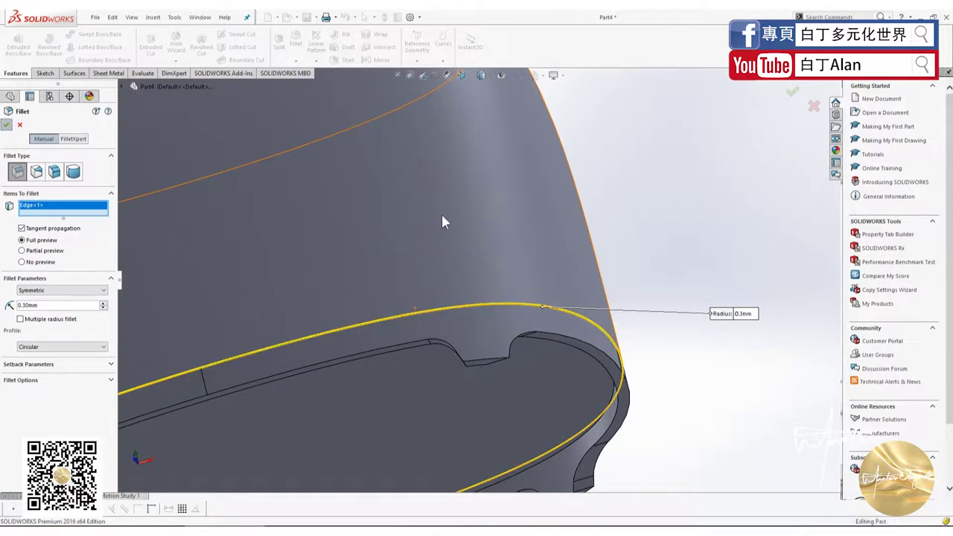
key("Return")
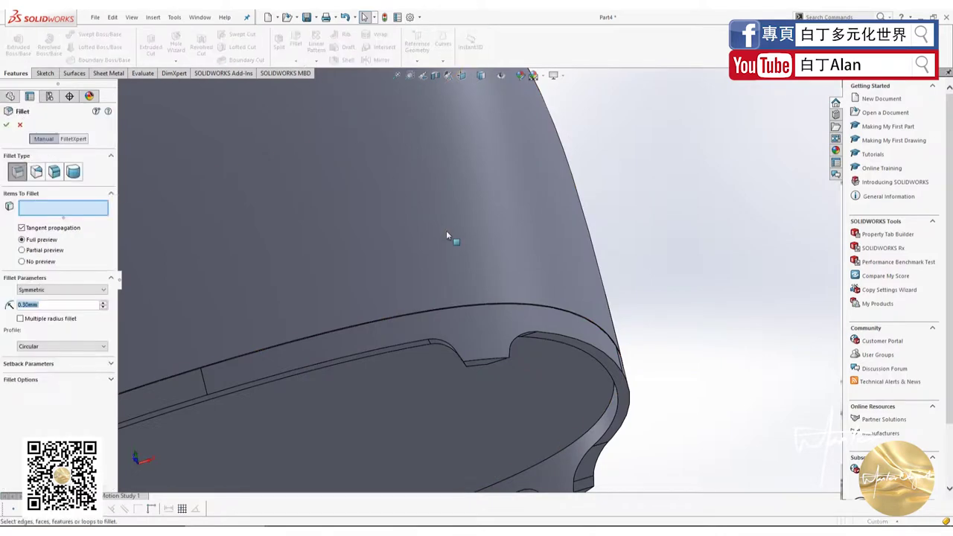
Step: Apply a 0.3 mm fillet to the long lower edge (Fillet5)
middle_click_drag(447, 236, 513, 255)
scroll(666, 315, "down", 5)
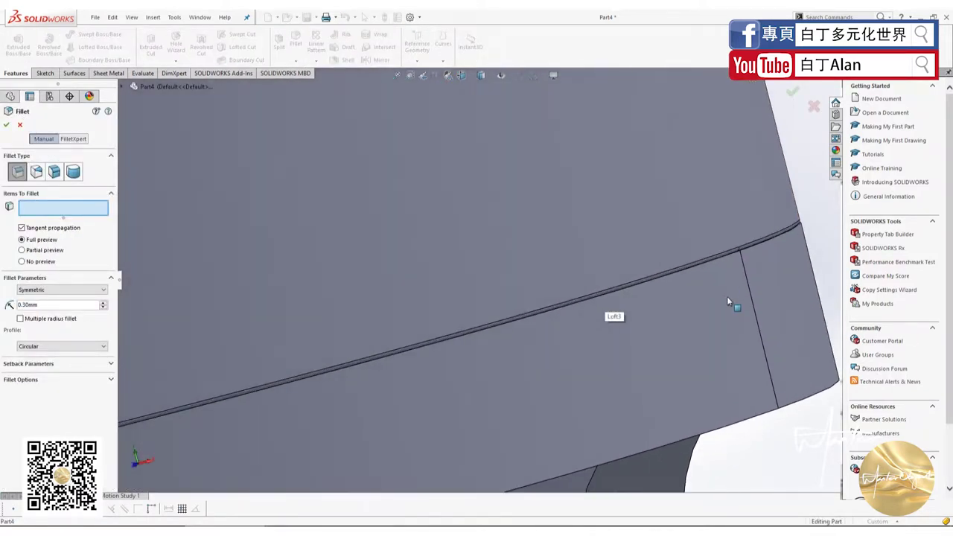
left_click(725, 257)
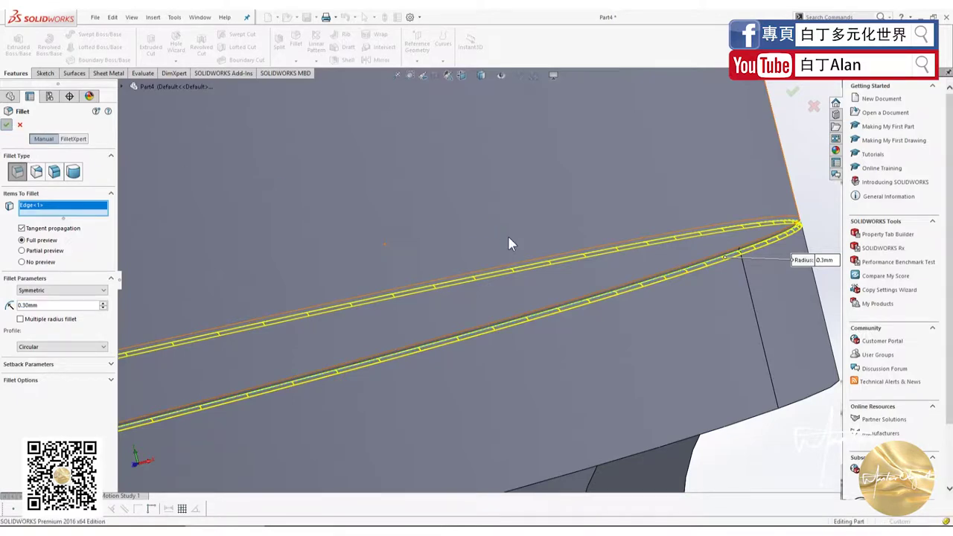
key("Return")
scroll(574, 296, "up", 3)
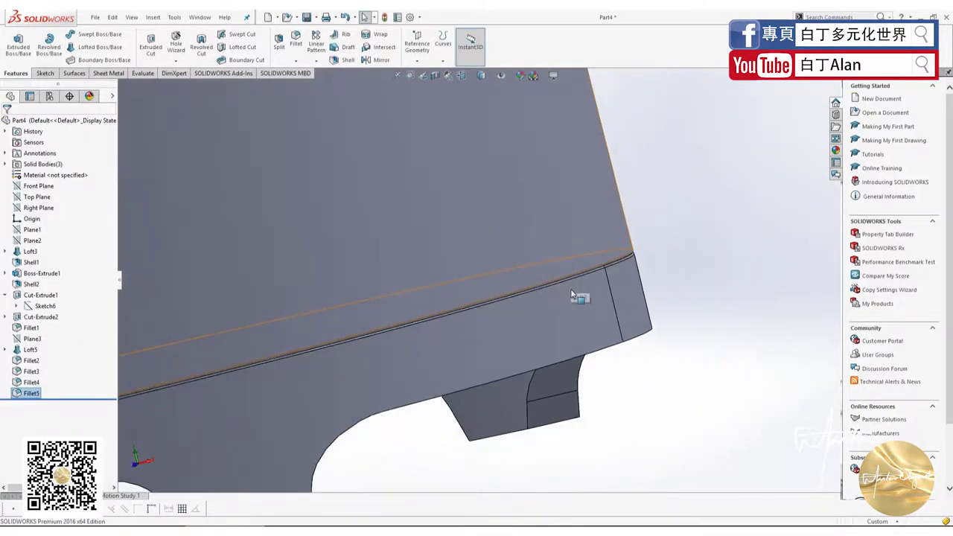
Step: Orbit the part and display the Loft3 and Boss-Extrude1 sketches and dimensions
middle_click_drag(571, 295, 550, 278)
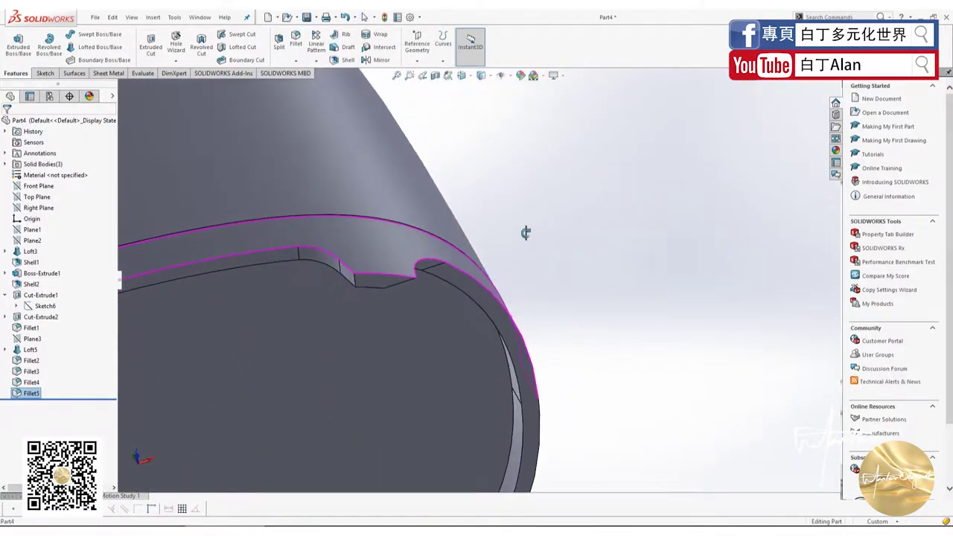
scroll(553, 298, "up", 3)
scroll(522, 335, "up", 3)
scroll(462, 344, "up", 2)
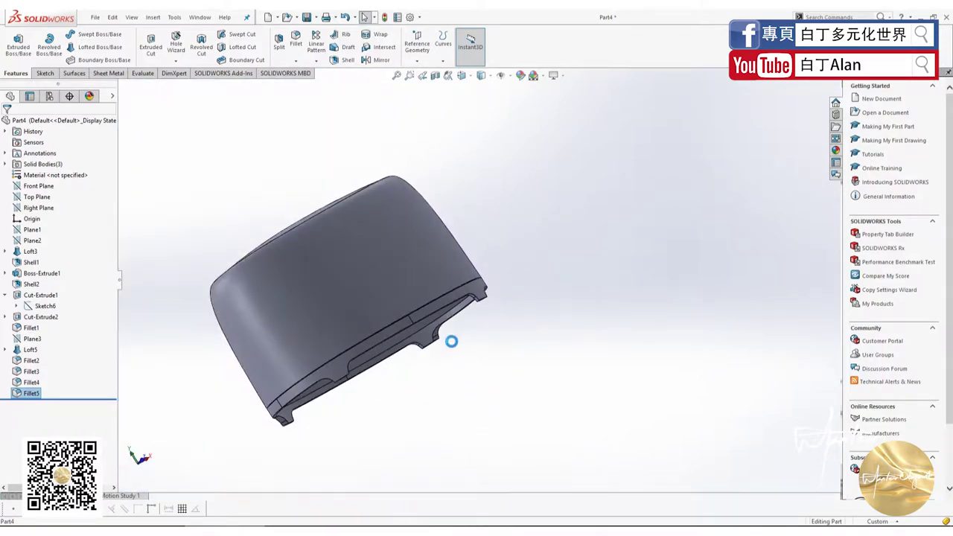
mouse_move(601, 348)
middle_mouse_down()
mouse_move(526, 271)
mouse_move(454, 323)
middle_mouse_up()
scroll(420, 294, "down", 2)
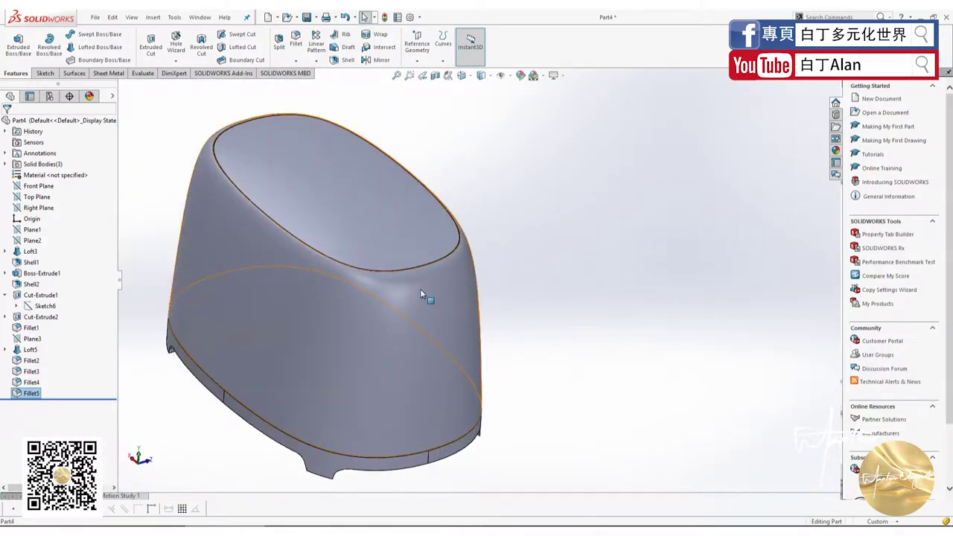
left_click(159, 229)
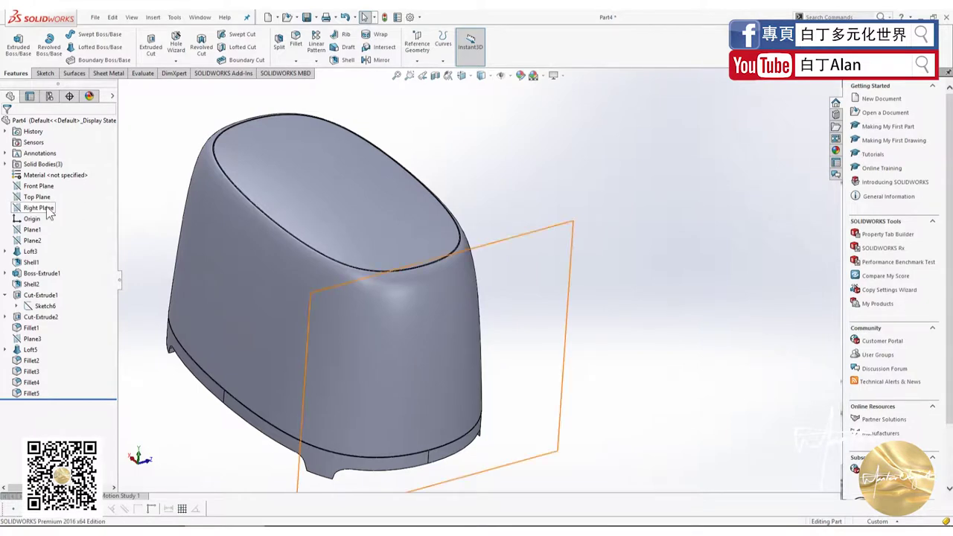
left_click(285, 201)
left_click(218, 287)
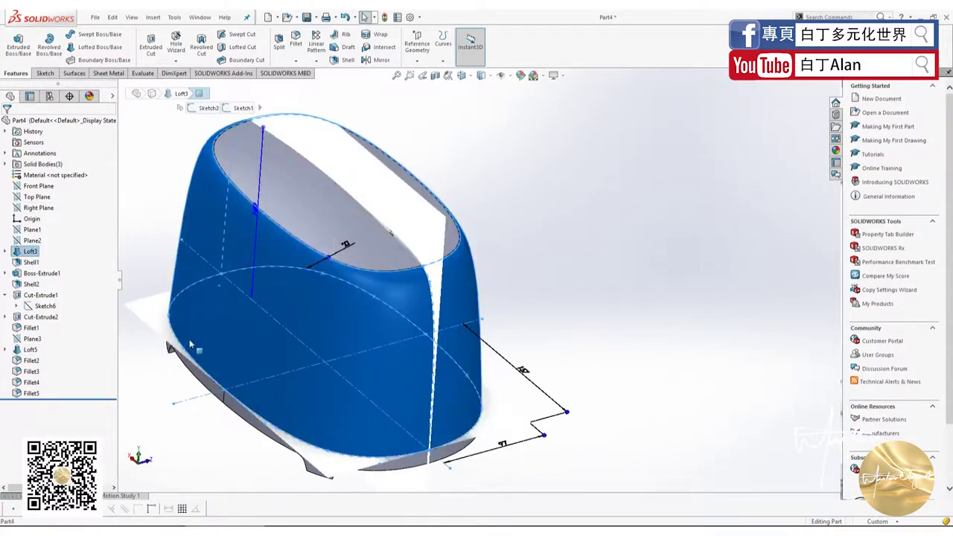
left_click(195, 373)
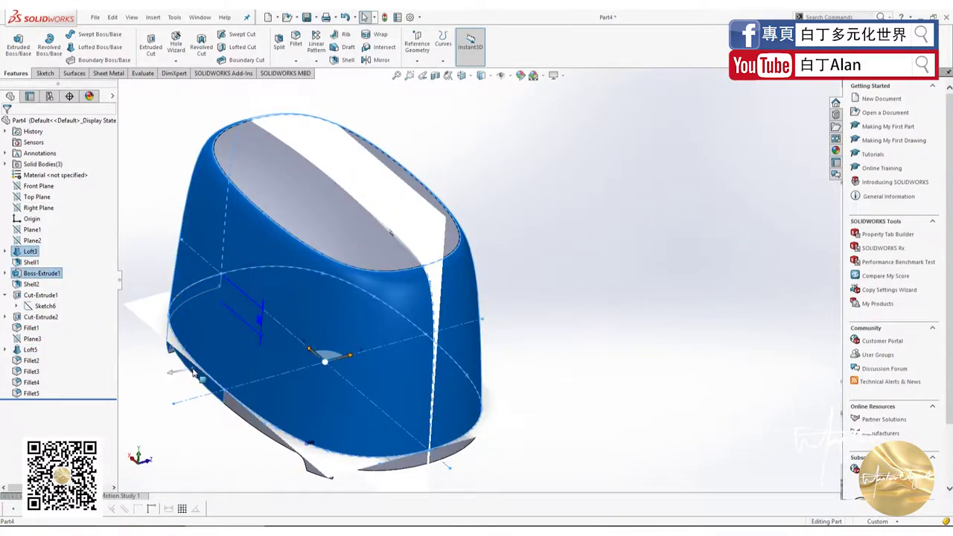
Step: Hide the Fillet5 main shell body from Solid Bodies, leaving the oval cap body selected
double_click(39, 164)
left_click(43, 186)
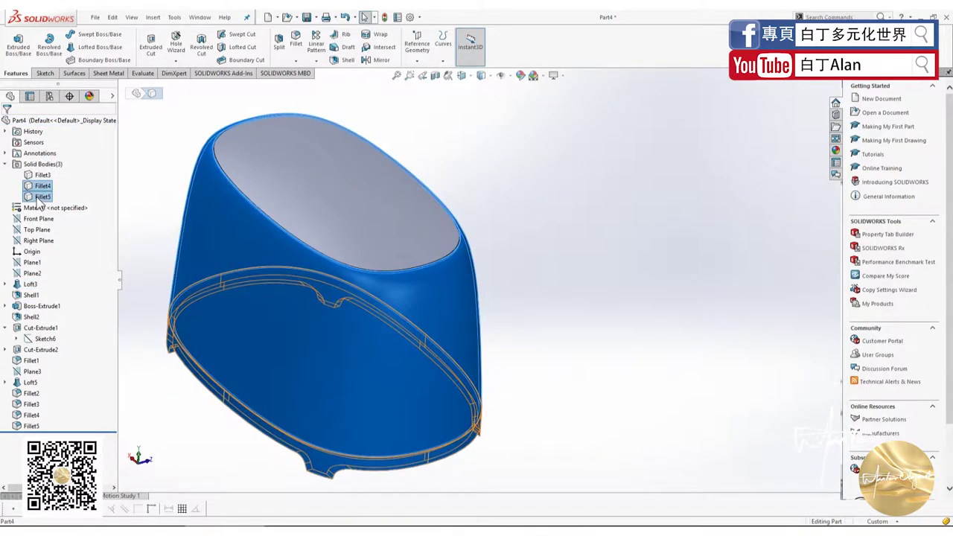
right_click(38, 199)
left_click(44, 183)
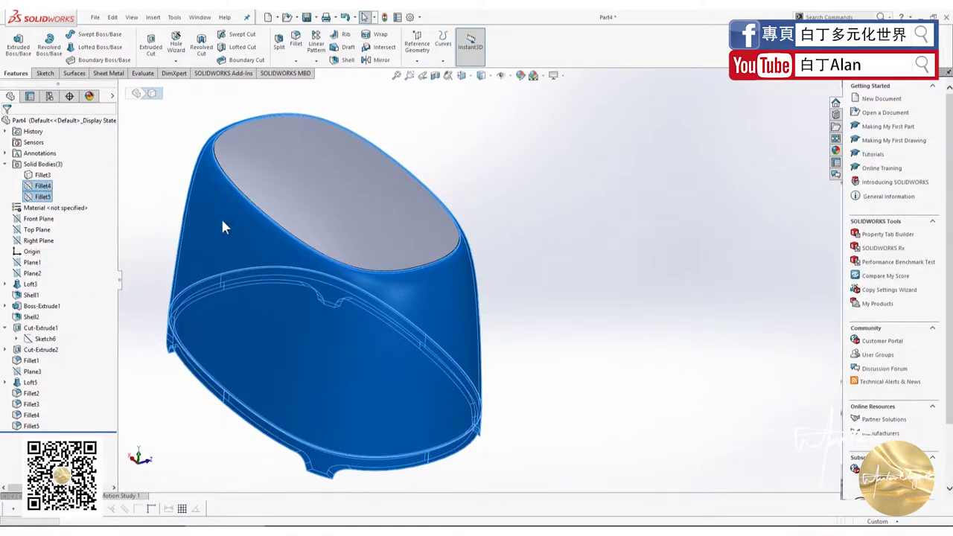
left_click(328, 186)
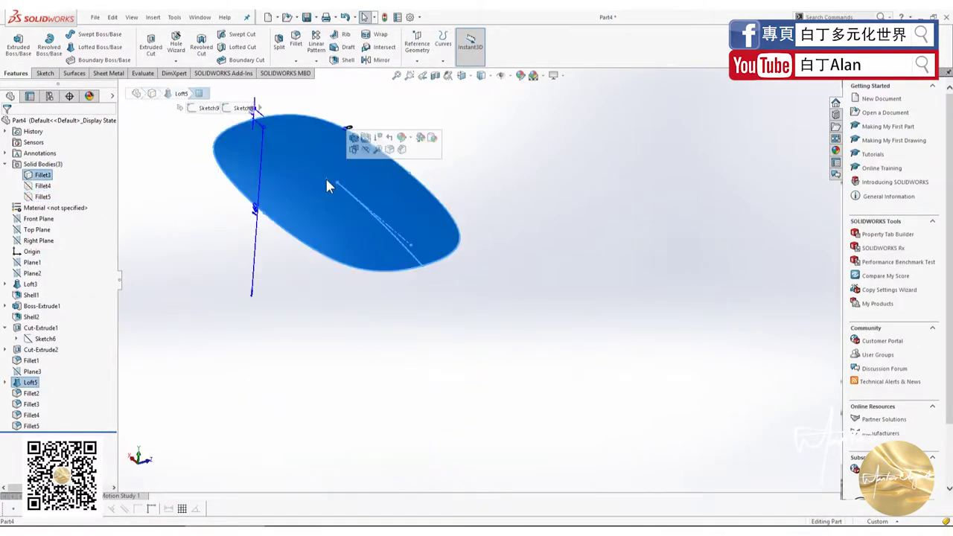
Step: View the cap normal to Plane2 and select Plane1 as the sketch plane
left_click(261, 264)
key("ctrl+7")
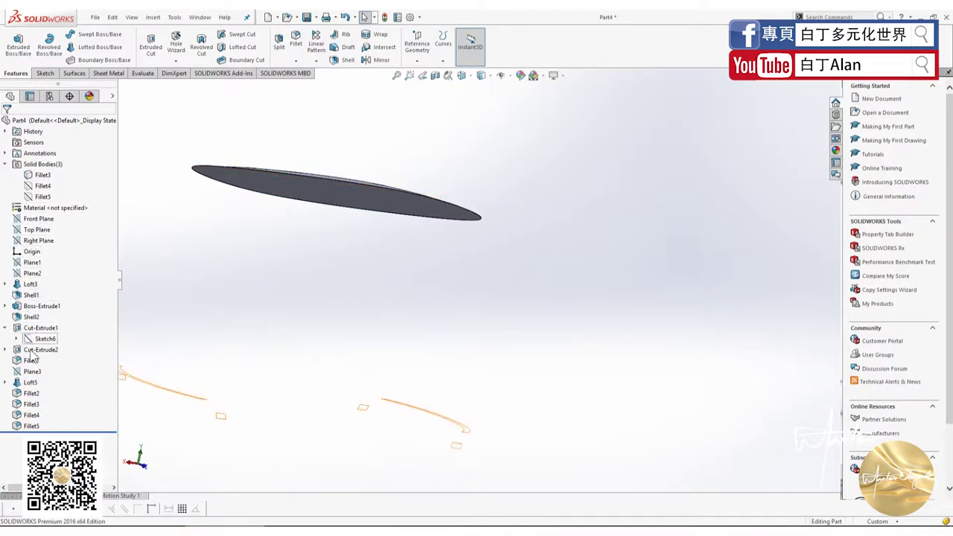
left_click(34, 274)
key("ctrl+8")
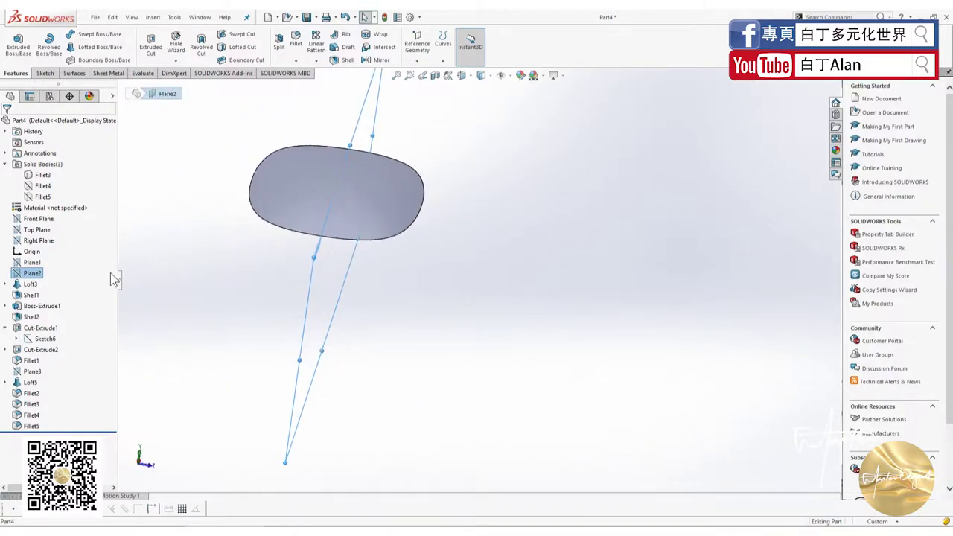
left_click(33, 263)
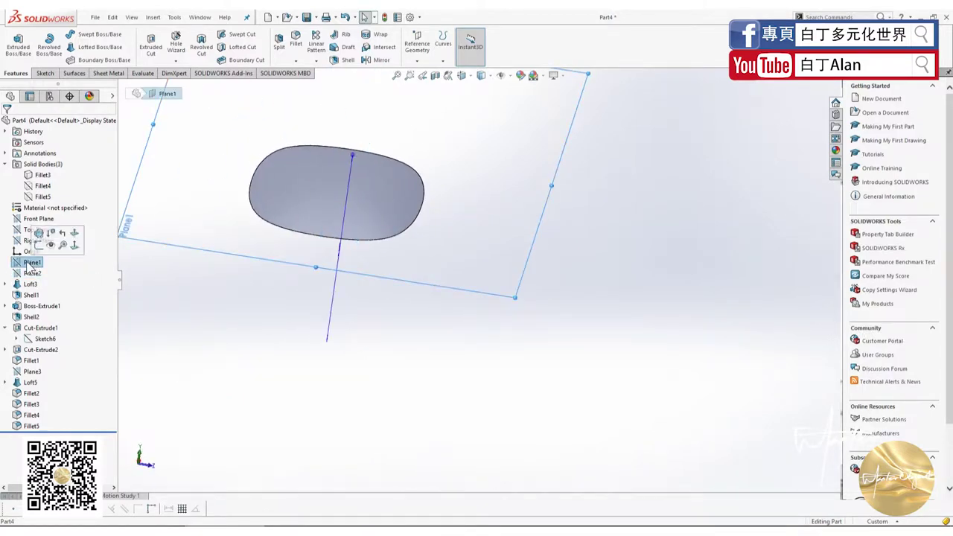
right_click(32, 263)
Step: Start Sketch12 on Plane1, then browse Insert and Tools > Sketch Tools for a picture command
left_click(43, 74)
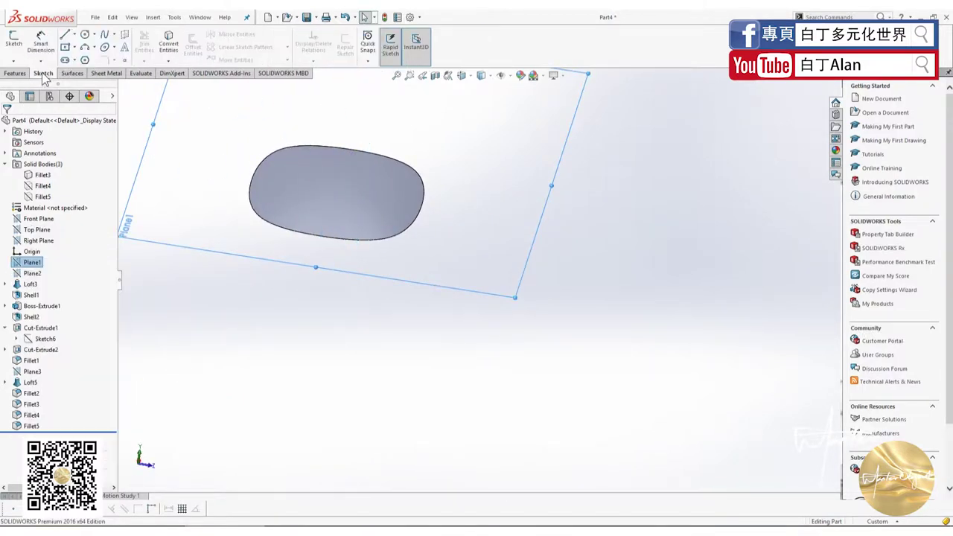
left_click(17, 42)
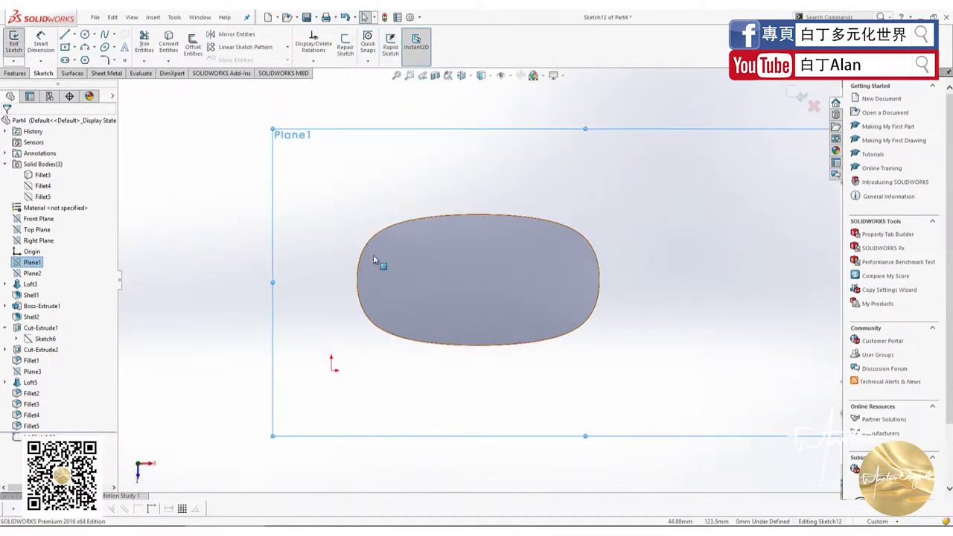
left_click(154, 18)
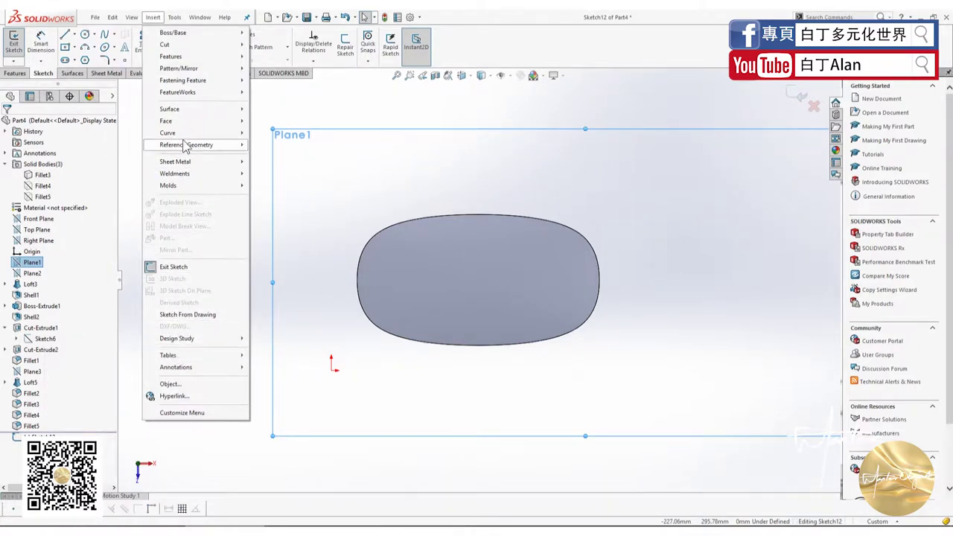
left_click(175, 17)
mouse_move(199, 243)
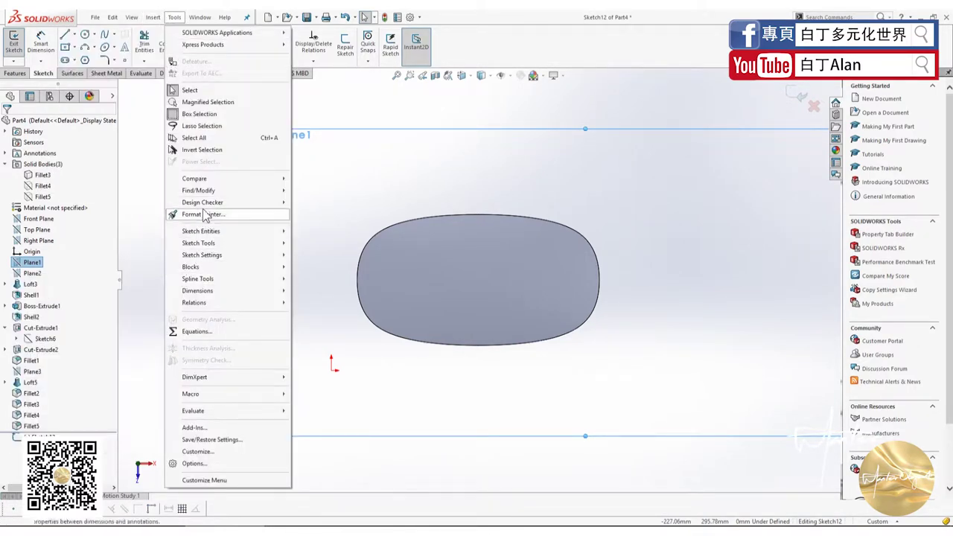
Step: Insert the Pink-Top1 toaster image as a sketch picture, centred at 0 mm and about 305 mm wide
left_click(107, 520)
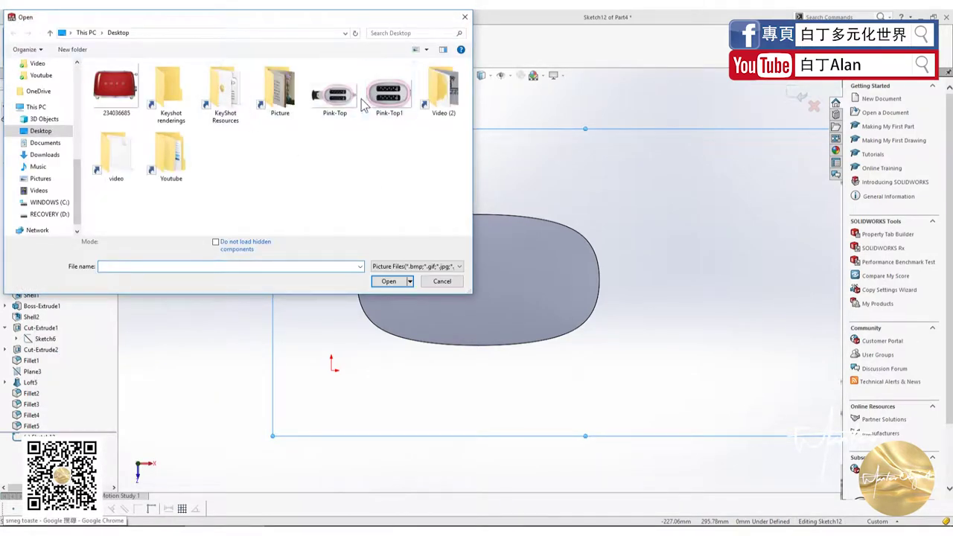
double_click(384, 95)
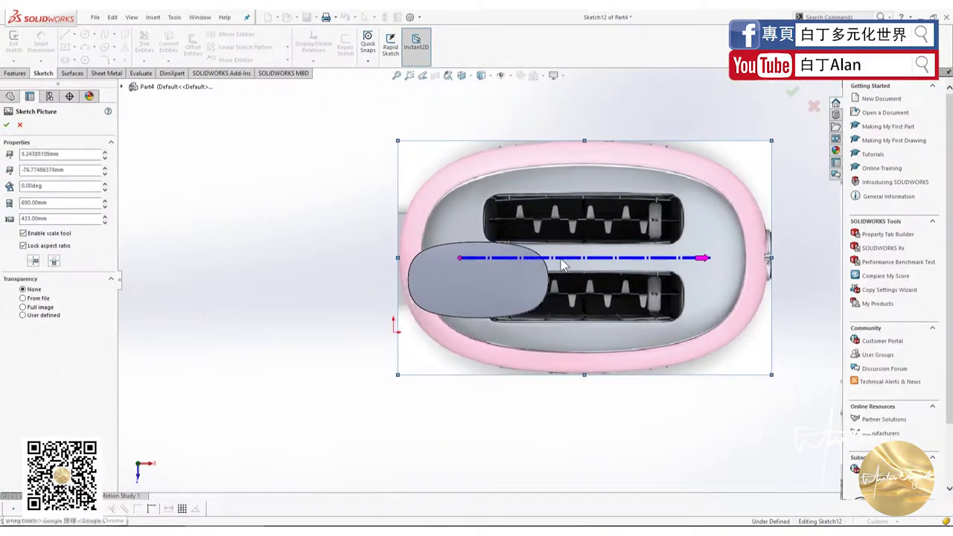
left_click_drag(563, 264, 554, 270)
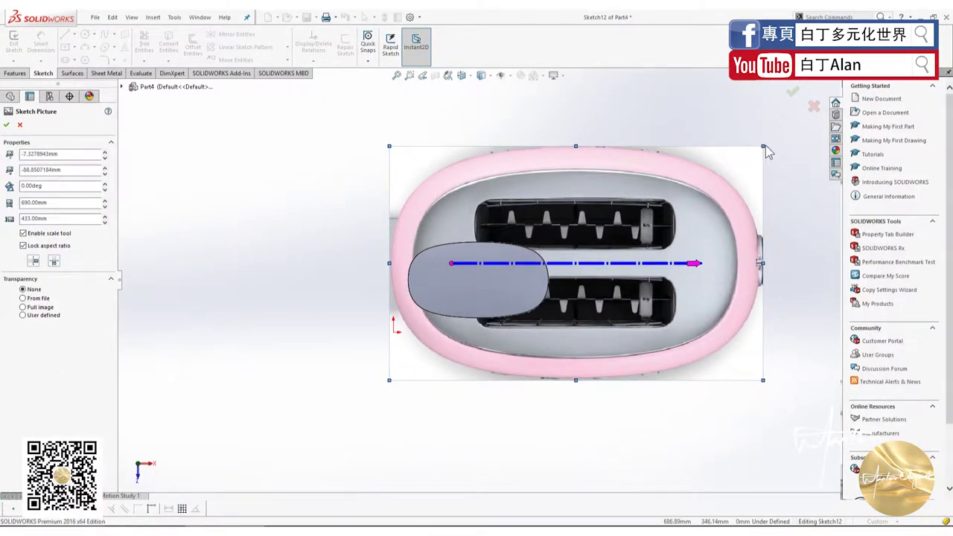
left_click_drag(761, 149, 511, 260)
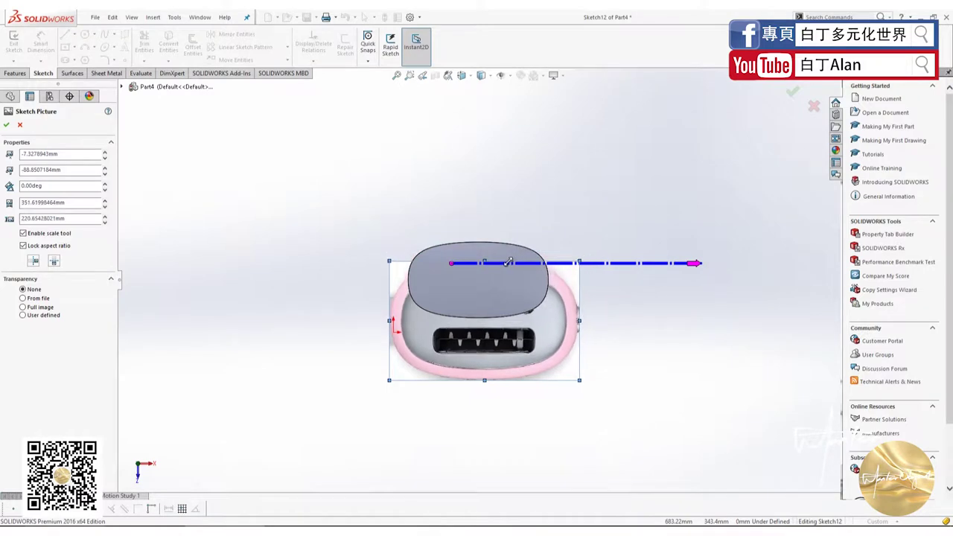
left_click_drag(561, 341, 568, 303)
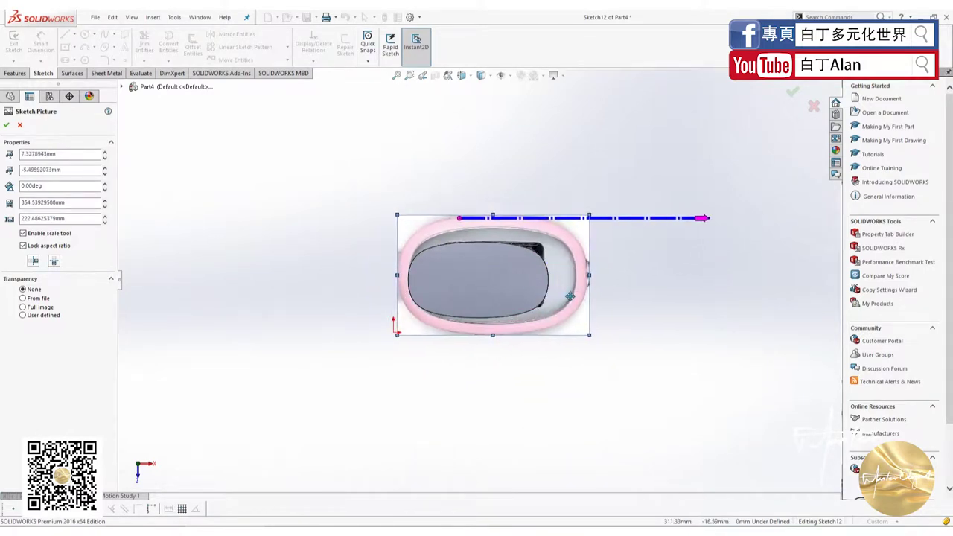
left_click_drag(587, 339, 587, 338)
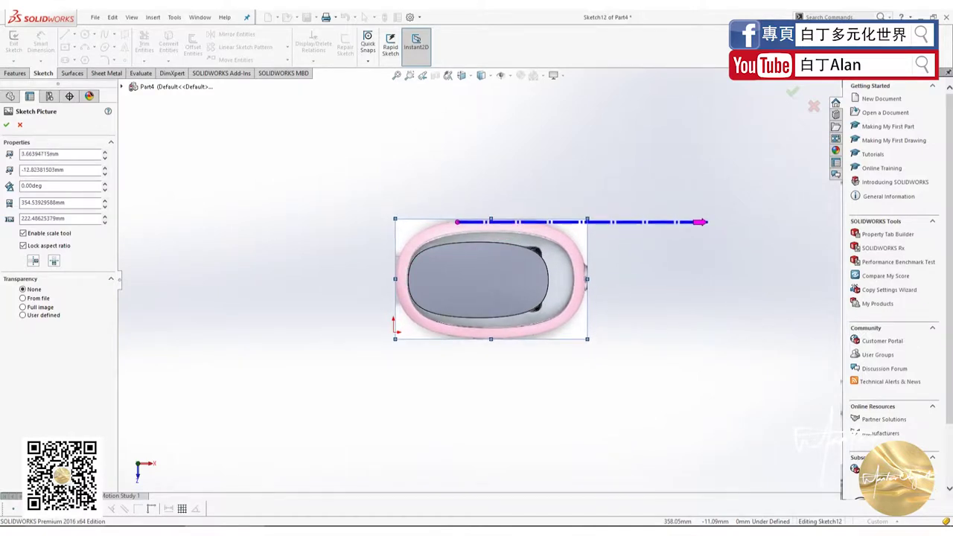
left_click_drag(588, 218, 540, 238)
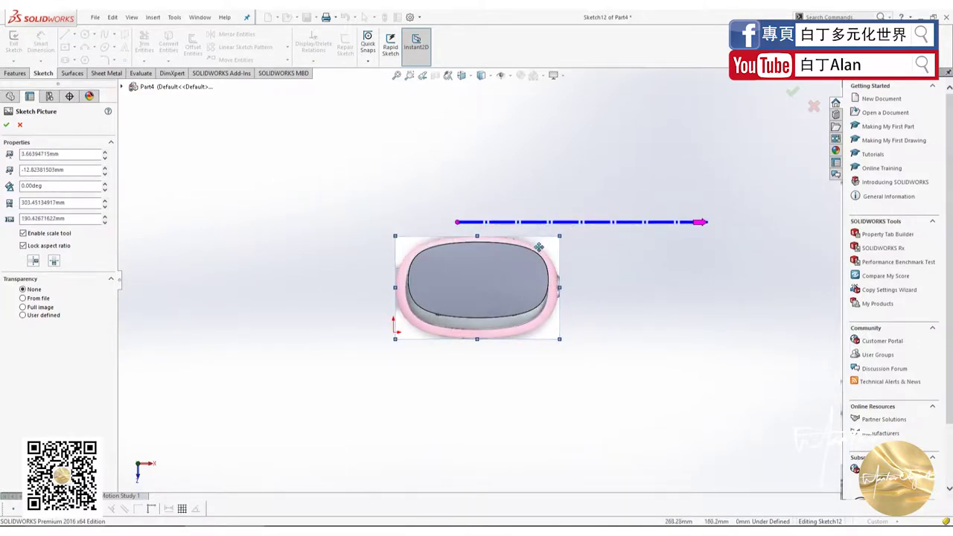
Step: Fine-tune the picture to about 299 × 188 mm and move it right of the oval
scroll(543, 256, "up", 2)
scroll(521, 273, "down", 4)
scroll(520, 273, "down", 4)
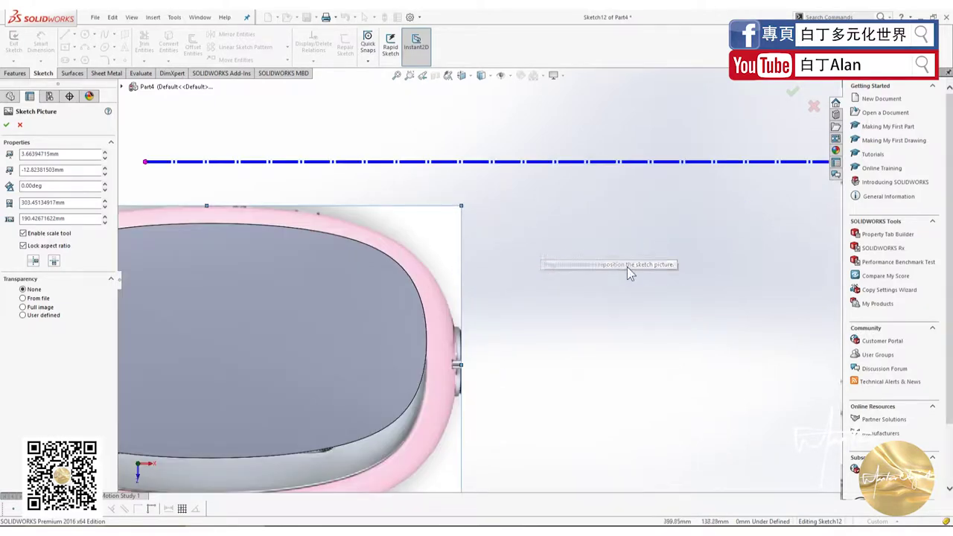
scroll(484, 271, "up", 3)
scroll(484, 272, "up", 2)
scroll(358, 305, "down", 5)
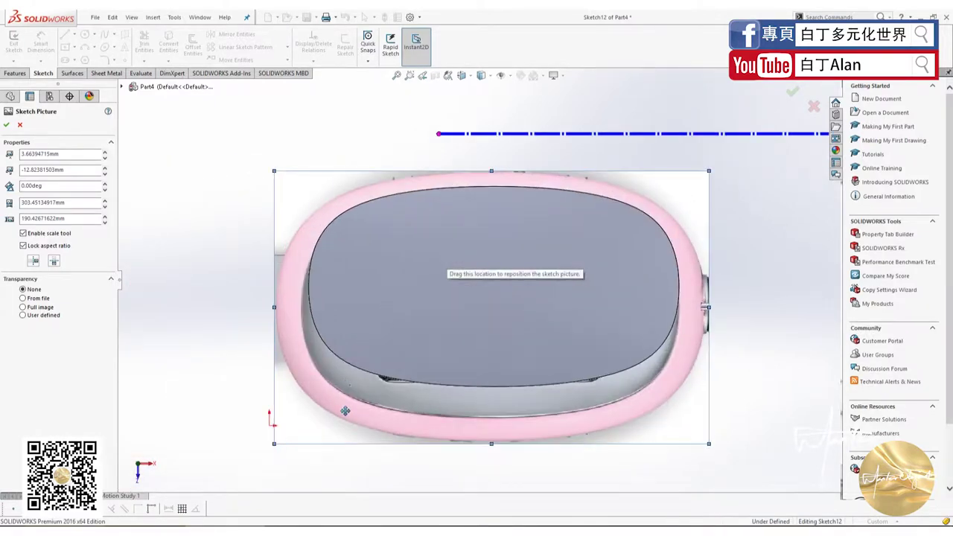
left_click_drag(345, 411, 358, 391)
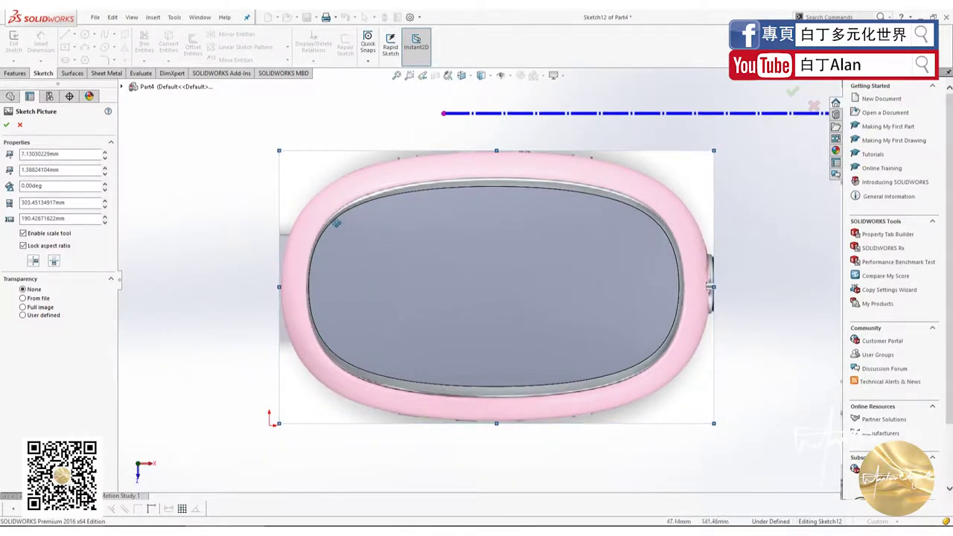
left_click_drag(305, 214, 304, 215)
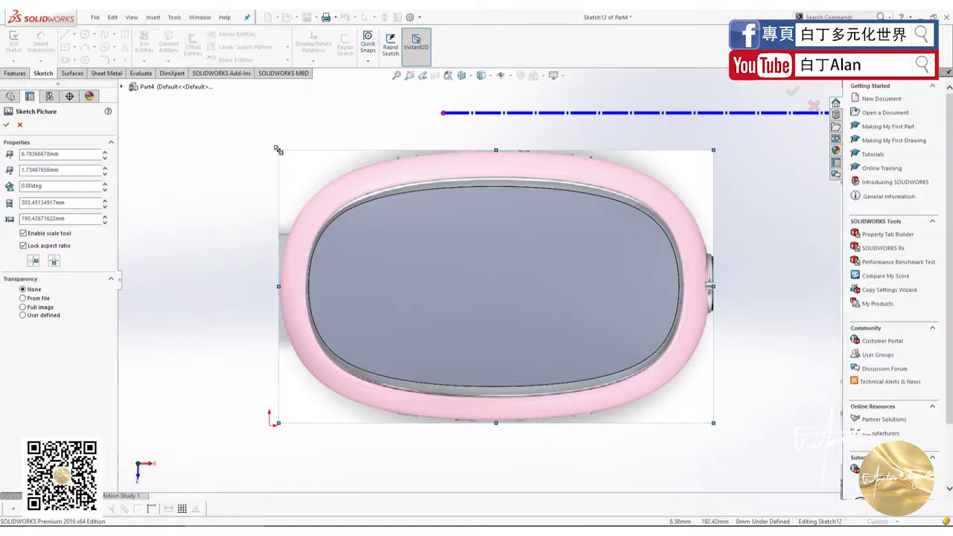
left_click_drag(278, 150, 280, 151)
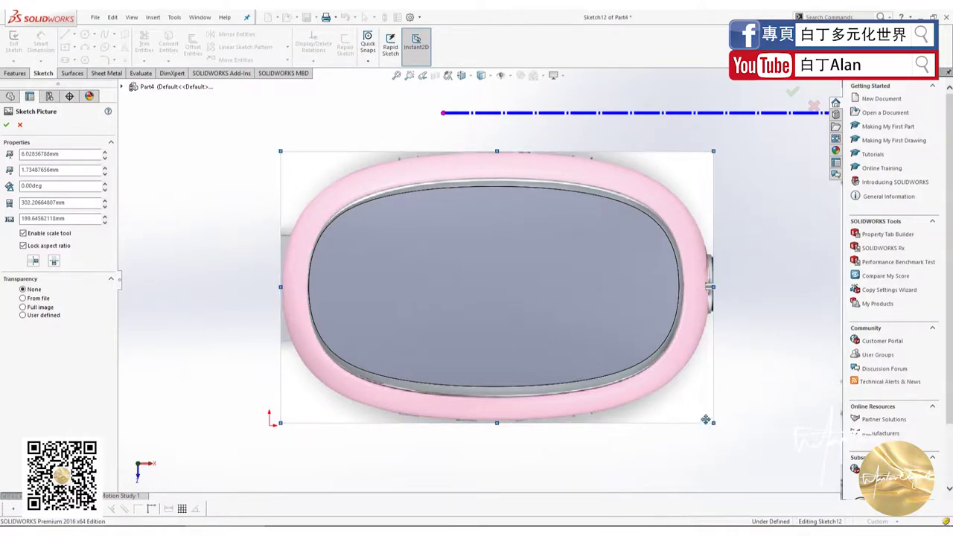
left_click_drag(713, 422, 708, 413)
scroll(383, 313, "down", 2)
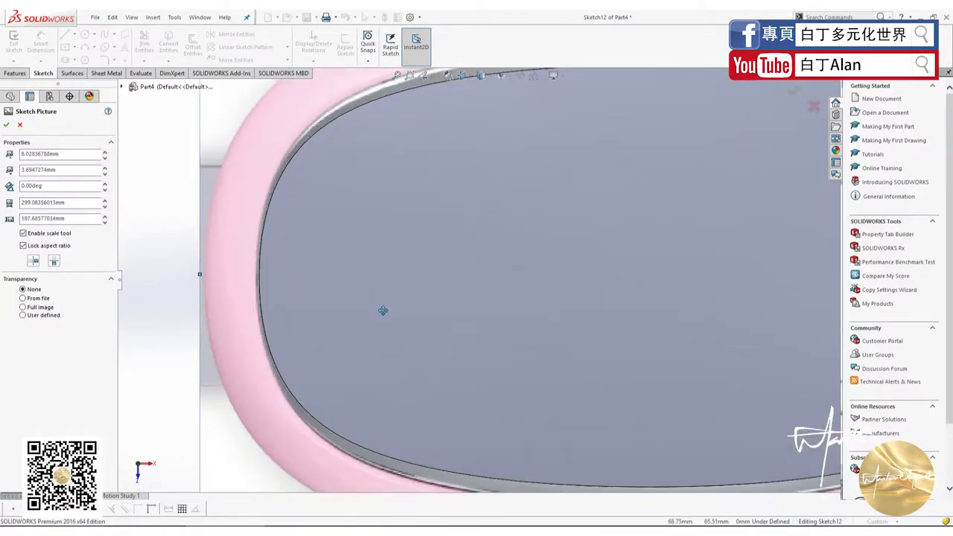
scroll(349, 323, "up", 4)
left_click_drag(449, 328, 638, 329)
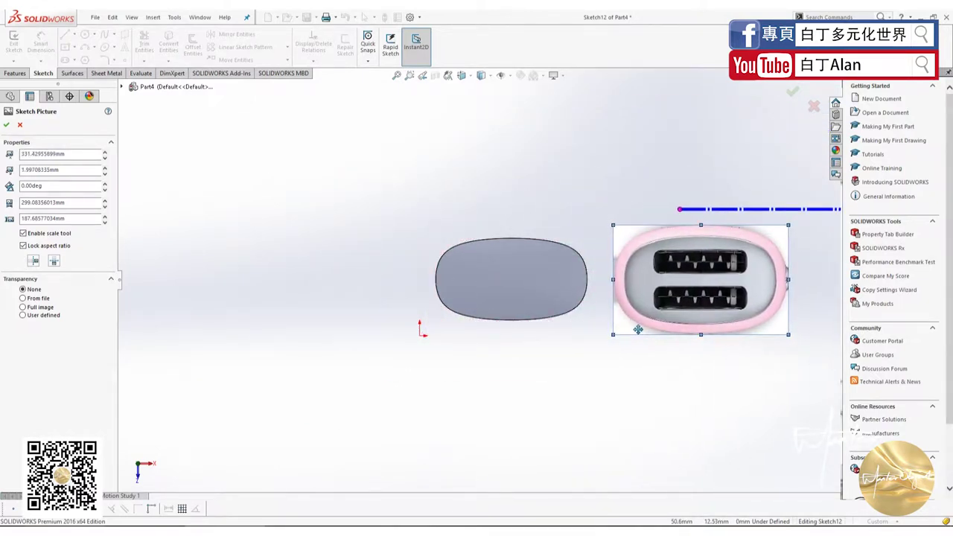
scroll(795, 383, "down", 2)
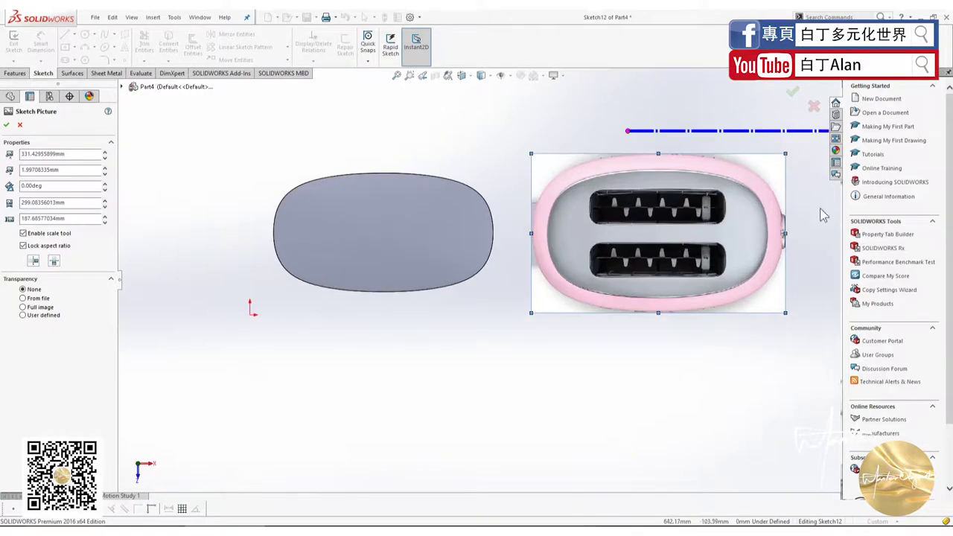
scroll(819, 223, "down", 1)
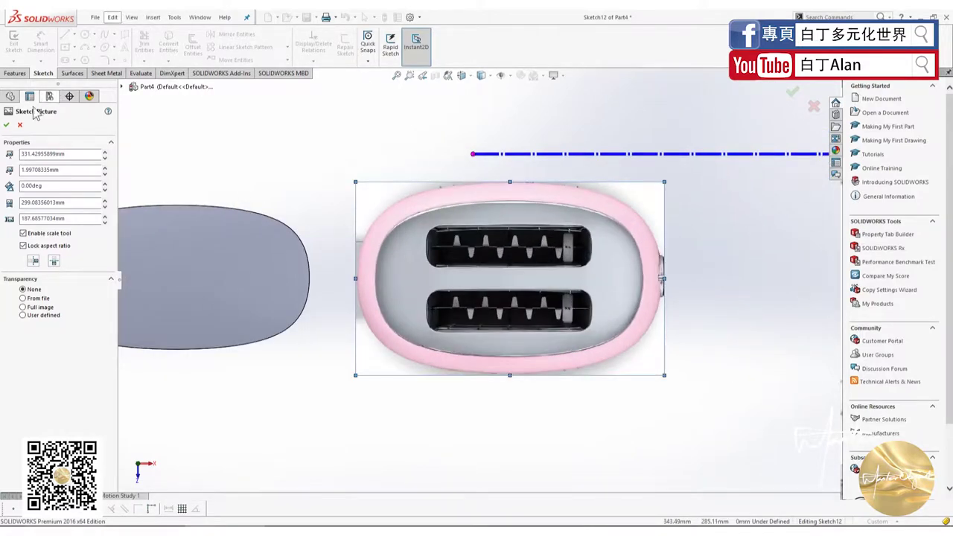
Step: Accept the sketch picture and draw a horizontal centerline through the oval
left_click(8, 126)
scroll(320, 181, "up", 2)
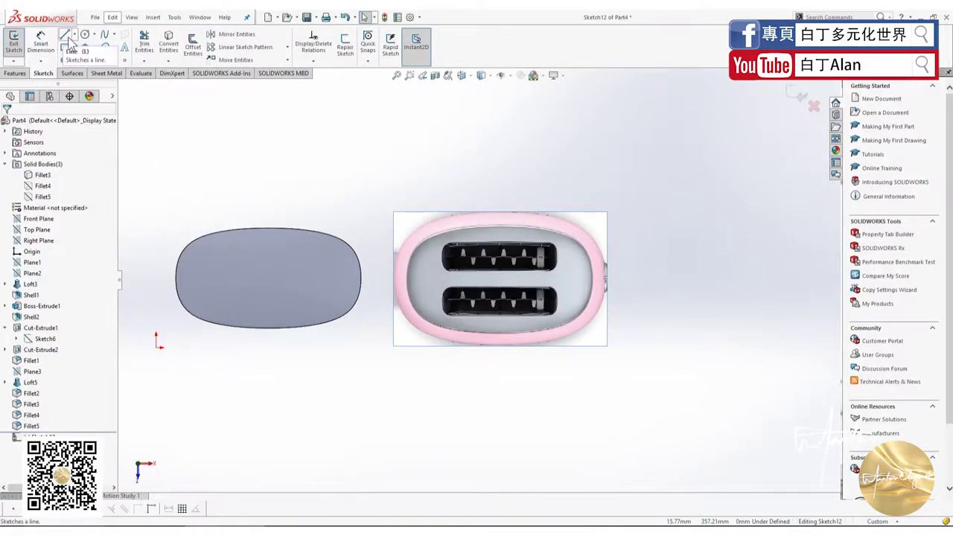
left_click(74, 35)
left_click(90, 54)
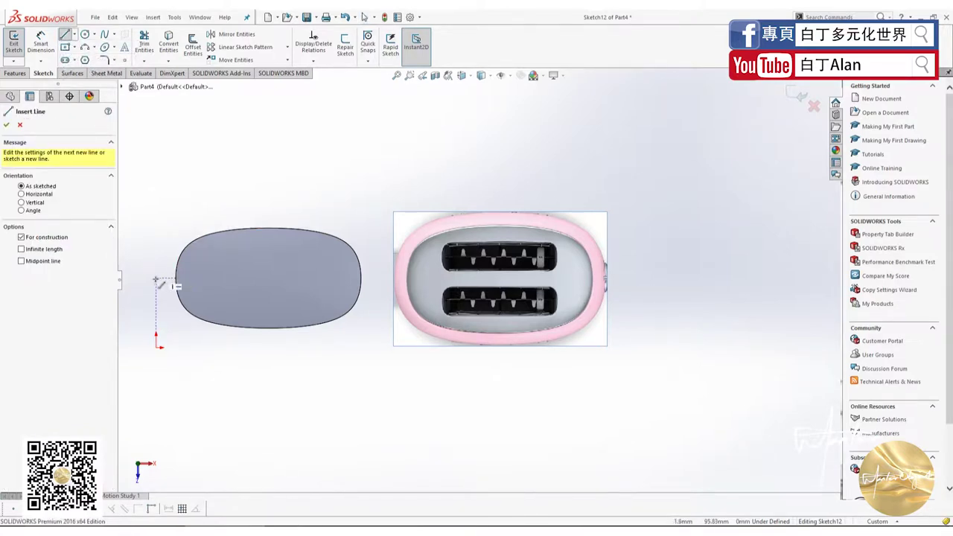
left_click(176, 278)
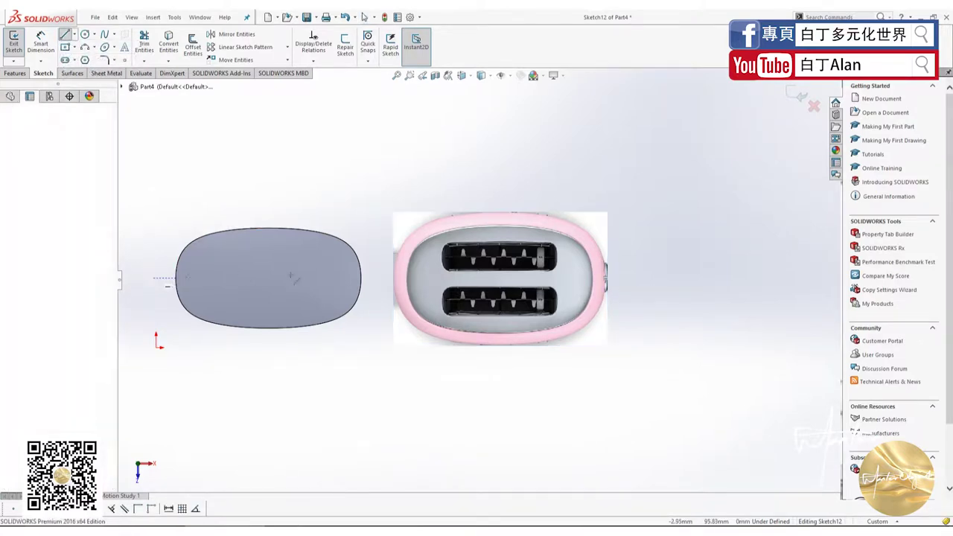
left_click(379, 279)
key("Escape")
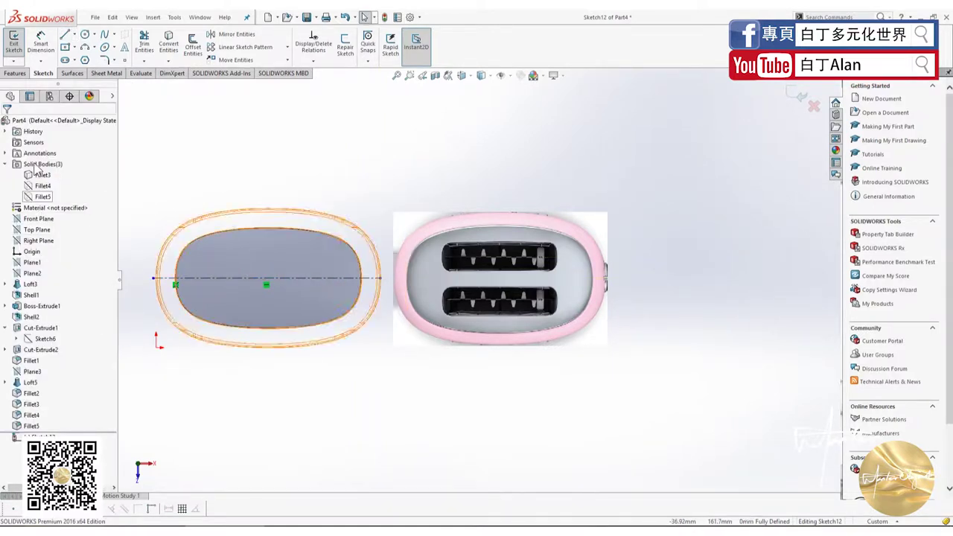
Step: Draw a small center rectangle for the bread slot and drag it onto the oval's middle
left_click(65, 48)
left_click(216, 240)
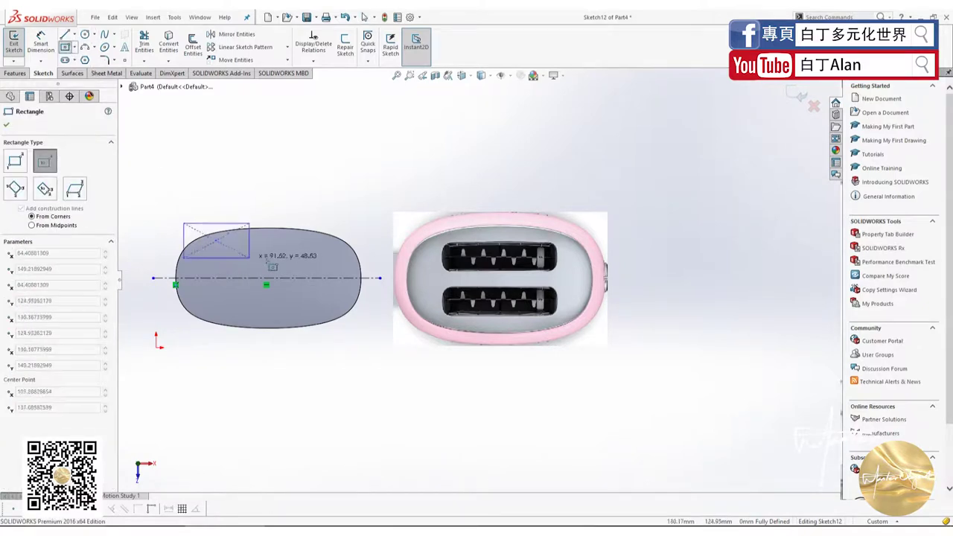
left_click(247, 254)
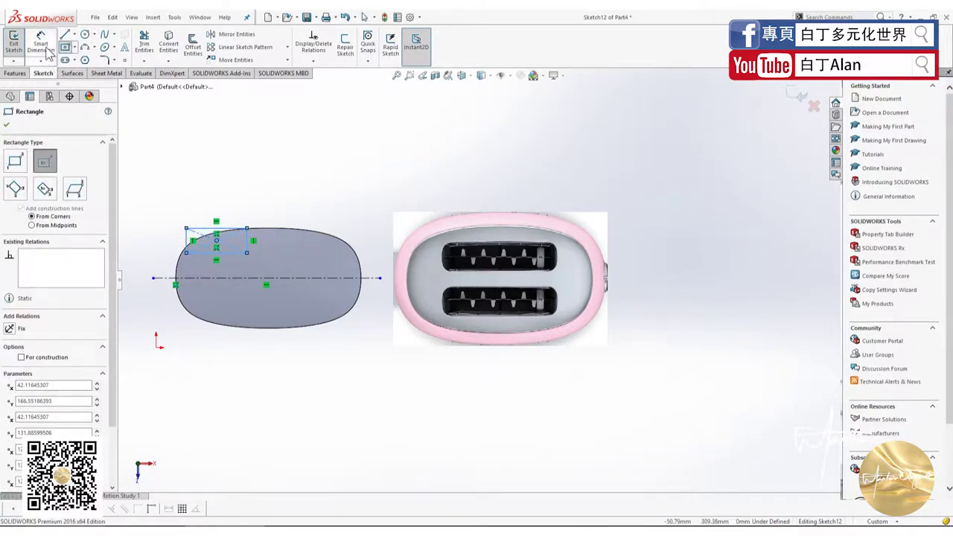
key("Escape")
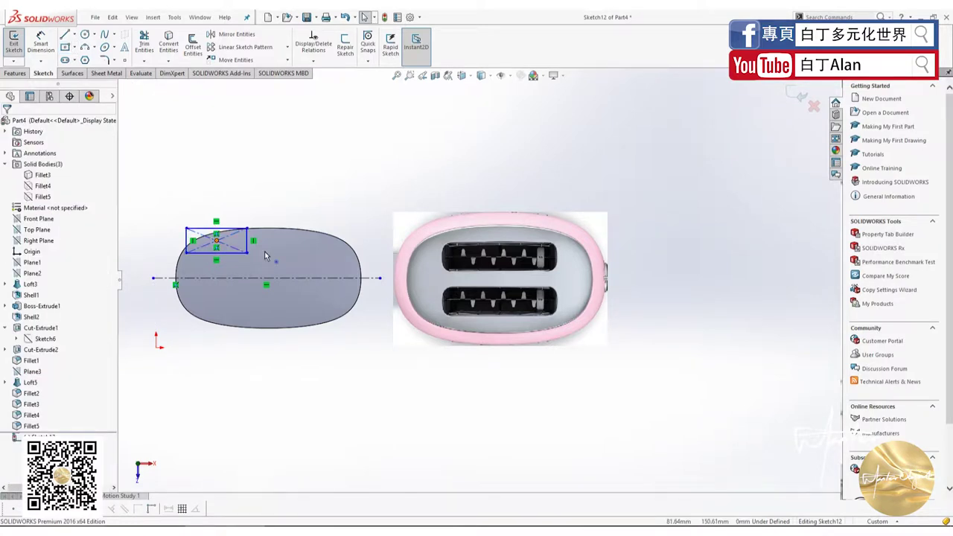
left_click_drag(217, 241, 271, 254)
Step: Draw a temporary line across the photo's slot height, measure it, then remove it
left_click(65, 35)
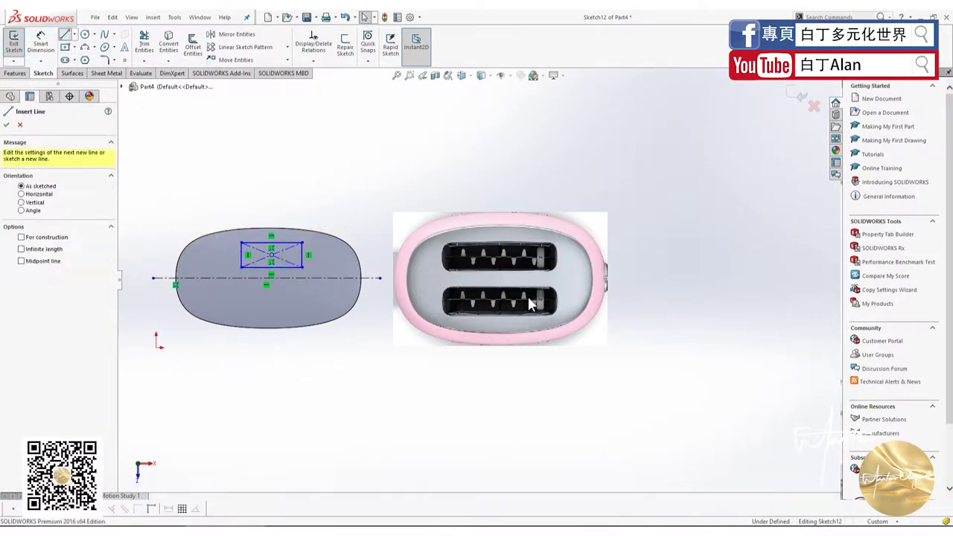
scroll(535, 301, "down", 3)
left_click(444, 200)
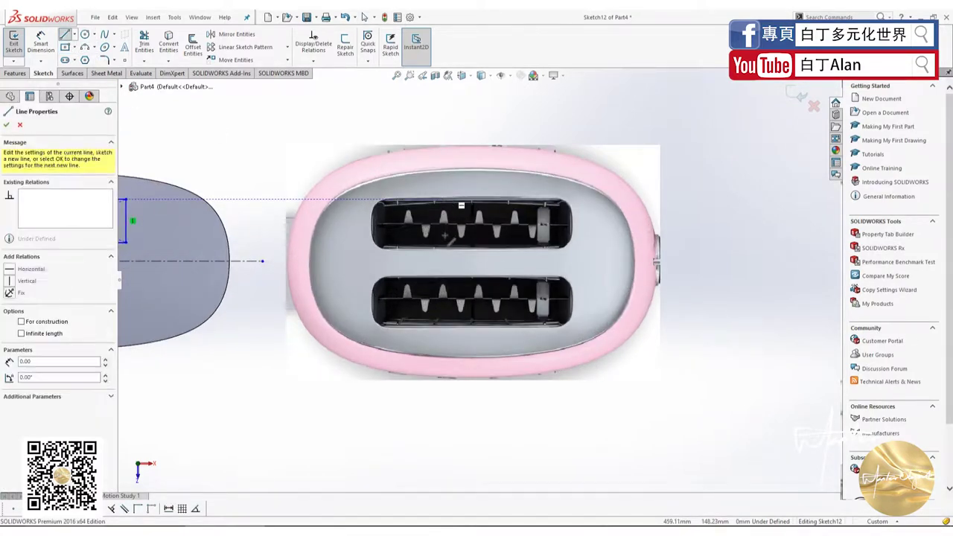
left_click(445, 247)
key("Escape")
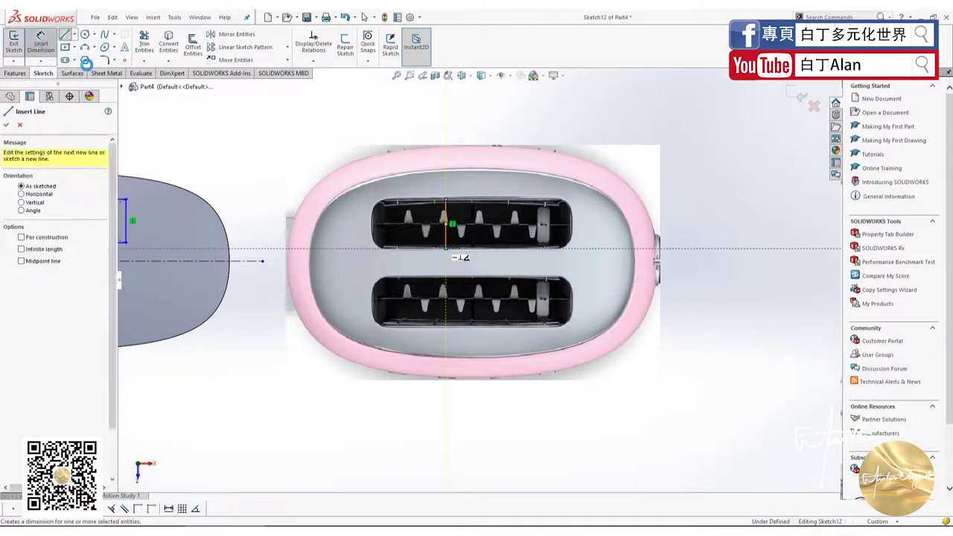
right_click_drag(456, 257, 447, 237)
left_click(447, 237)
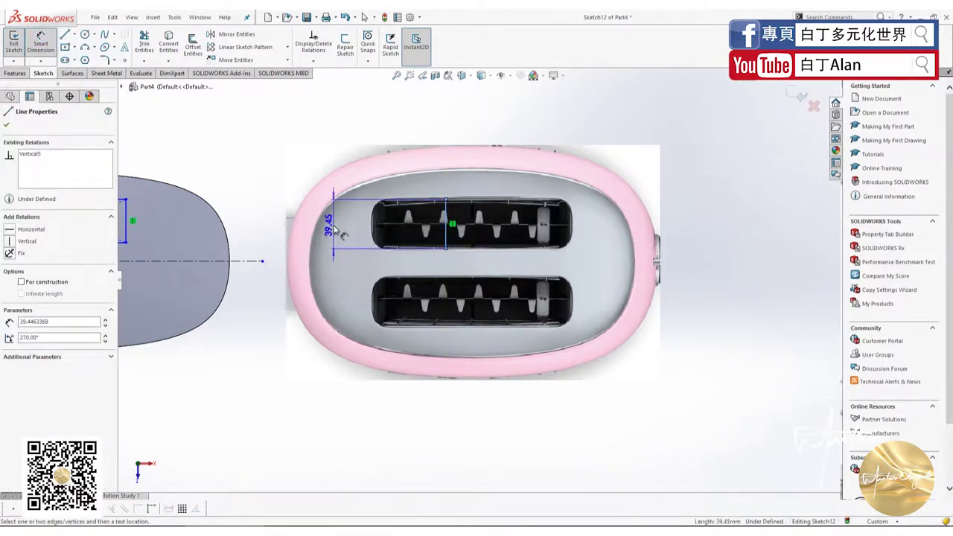
key("Escape")
left_click(445, 238)
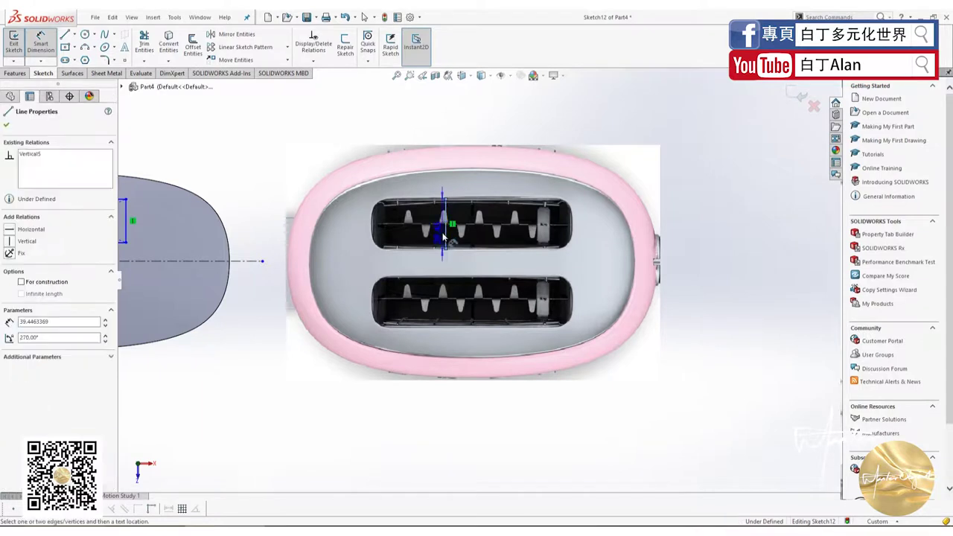
key("Escape")
key("Escape")
scroll(517, 285, "up", 2)
scroll(518, 285, "up", 2)
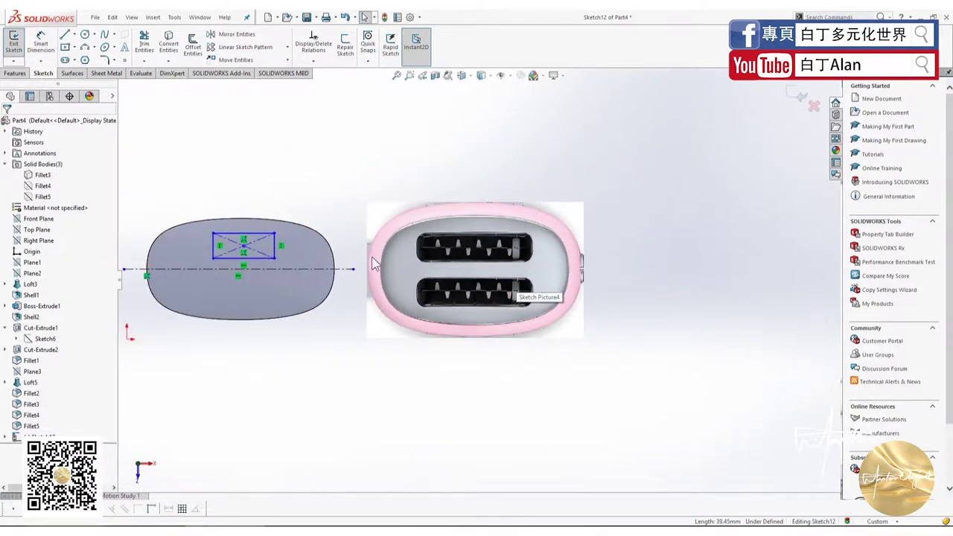
Step: Draw a reference line along the photo's upper slot and measure its length
left_click(65, 34)
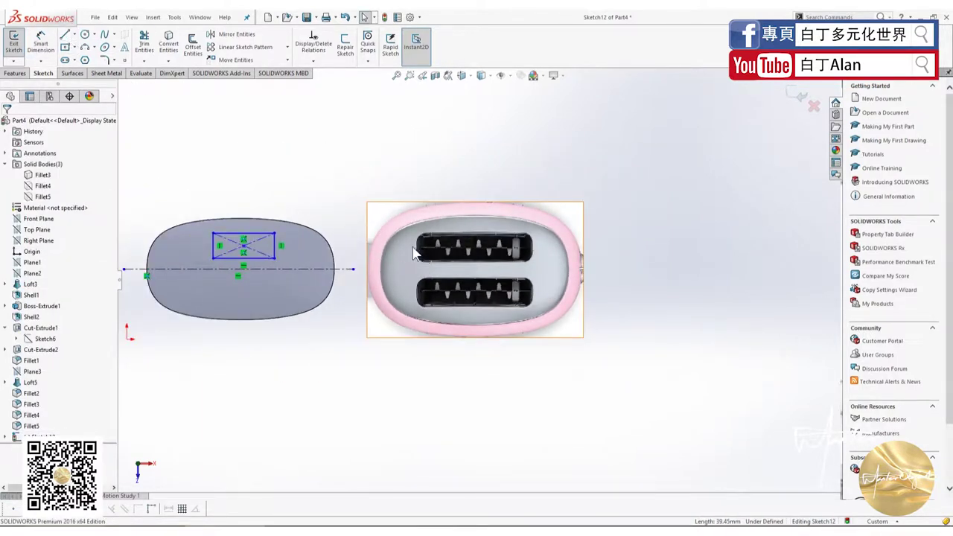
key("l")
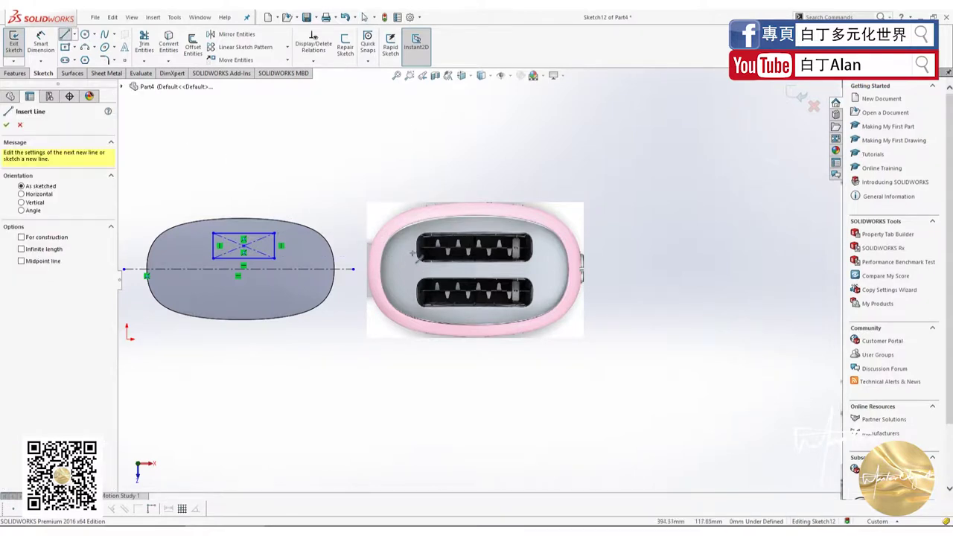
left_click(419, 246)
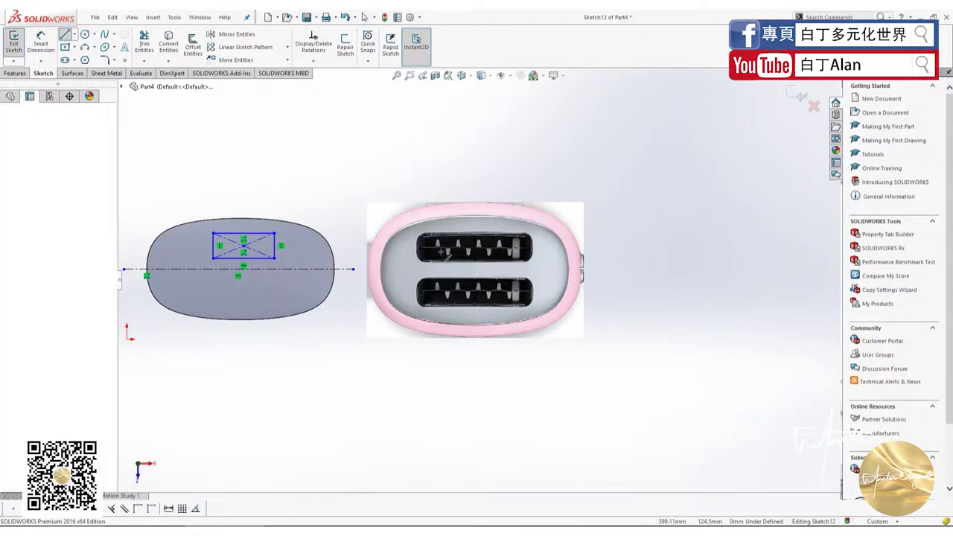
left_click(534, 244)
key("Escape")
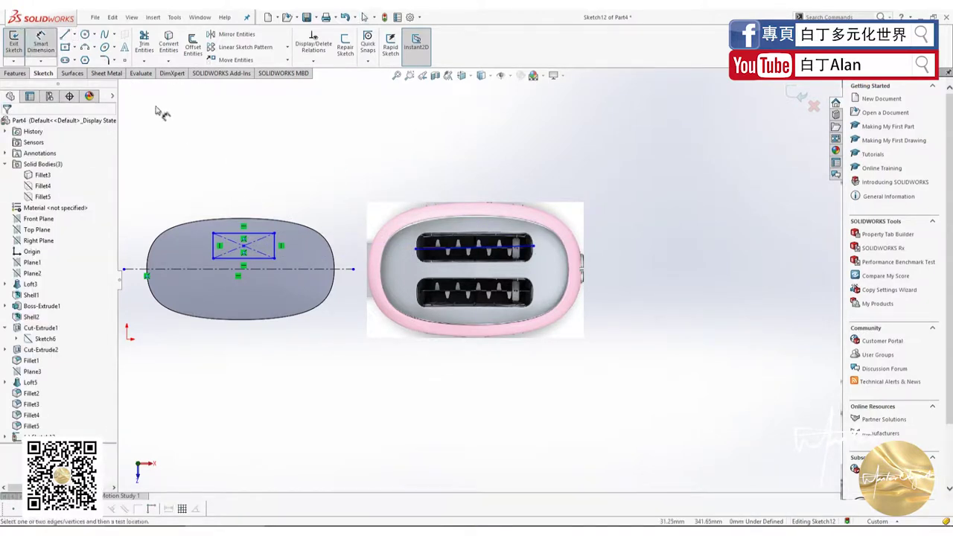
left_click(437, 253)
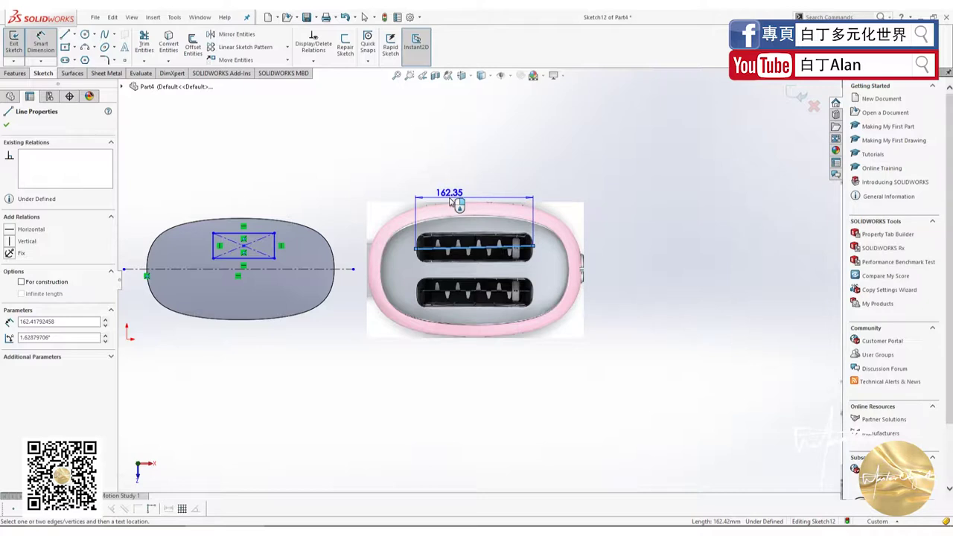
key("Escape")
left_click(452, 249)
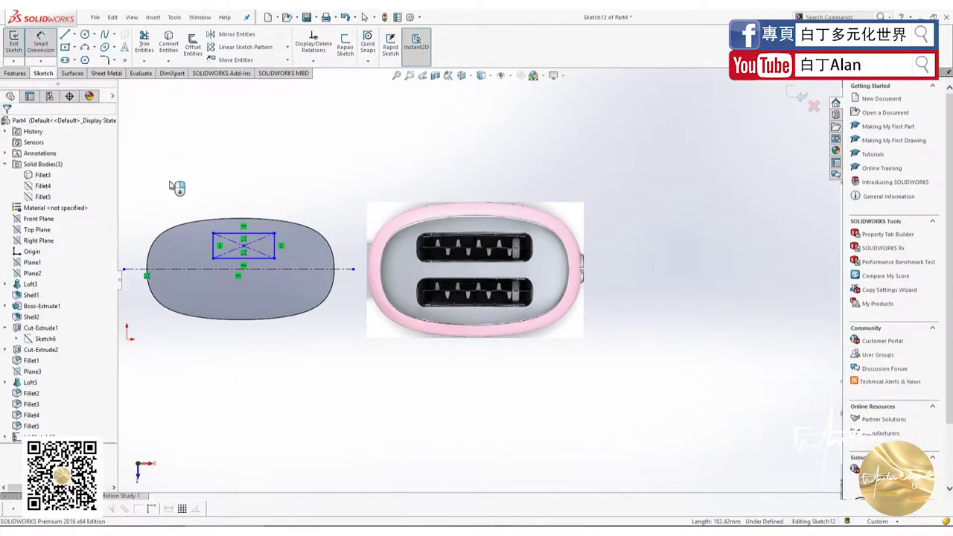
Step: Dimension the Sketch12 slot rectangle with a 160 mm width and a 40 mm height
left_click(213, 244)
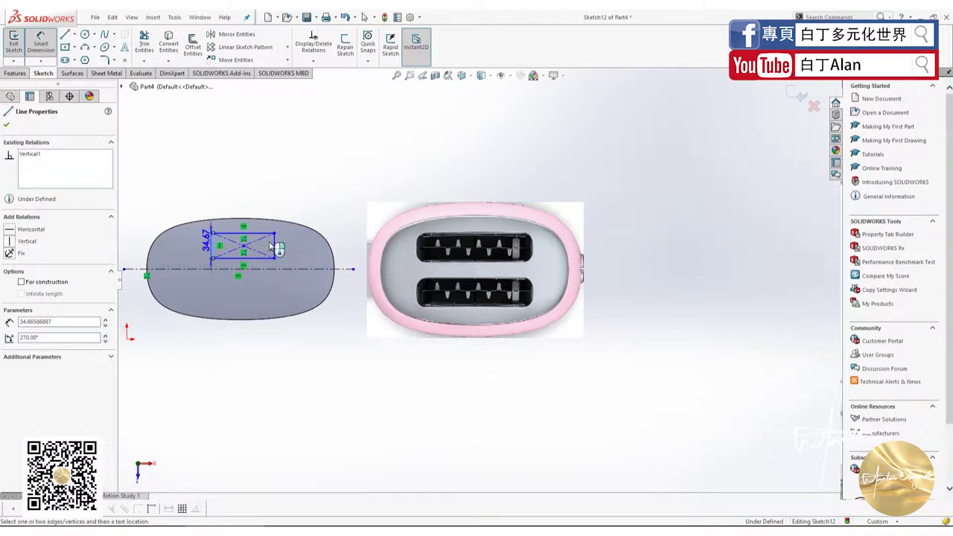
left_click(274, 242)
left_click(253, 195)
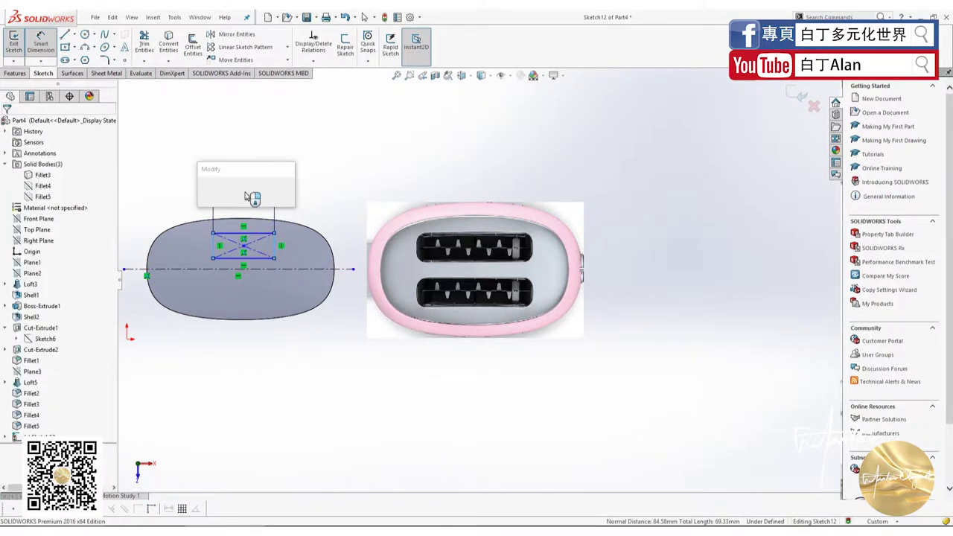
key("Return")
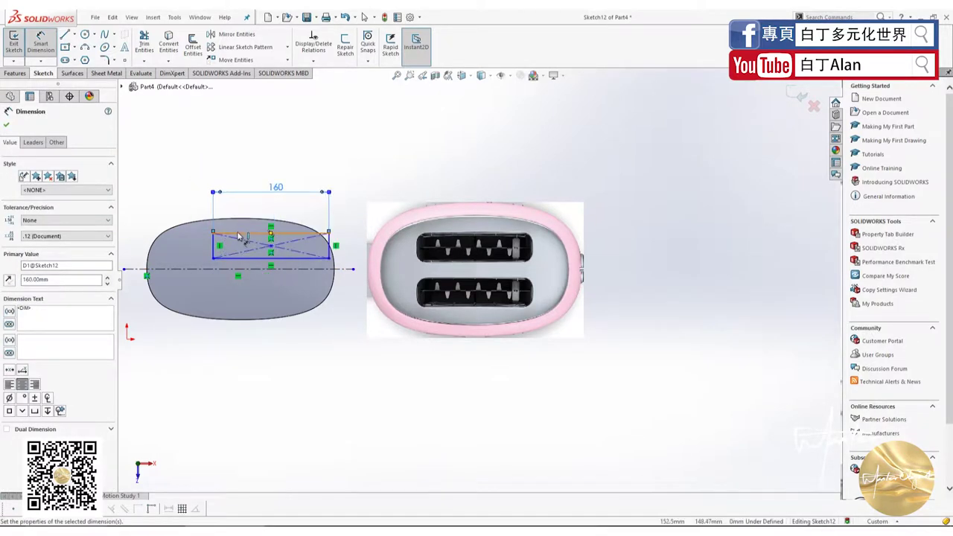
left_click(214, 243)
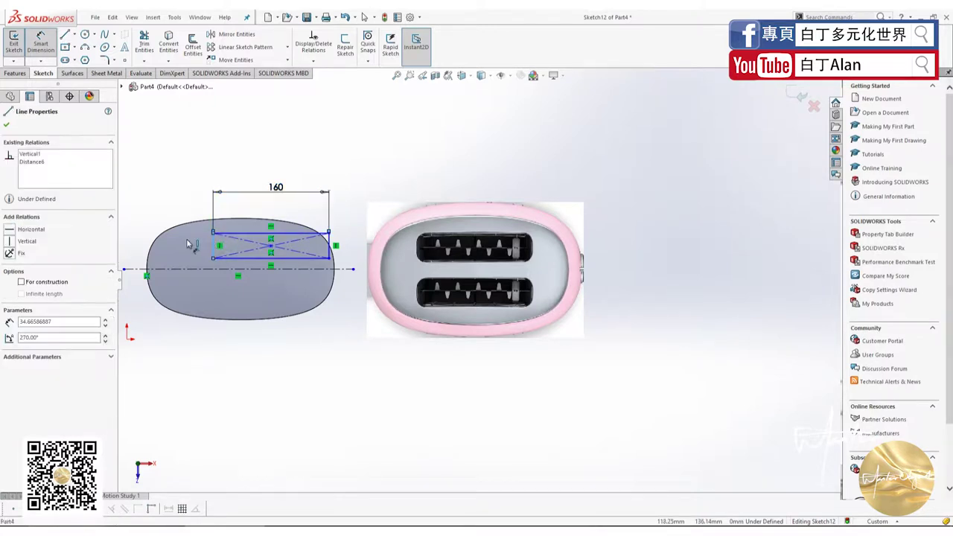
left_click(188, 243)
type("40")
key("Return")
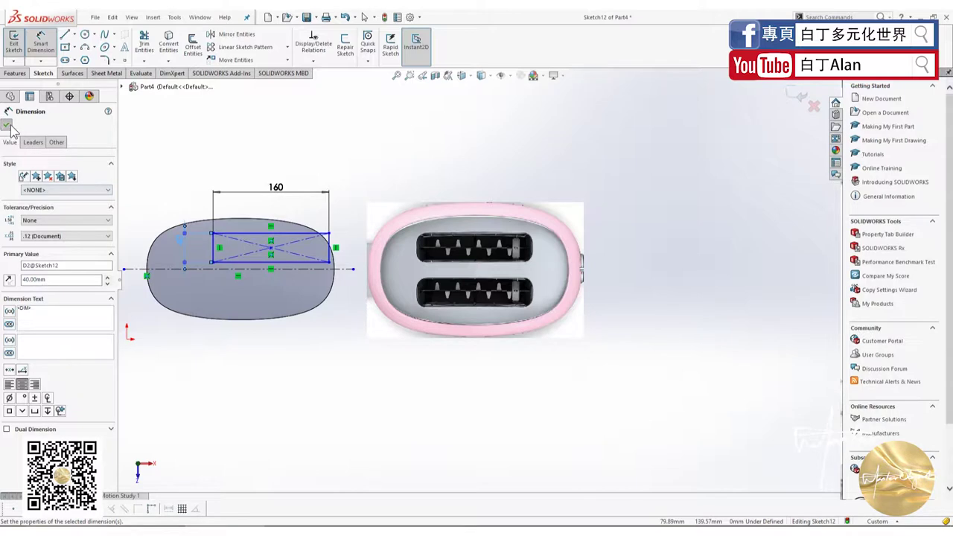
left_click(9, 127)
scroll(309, 251, "down", 3)
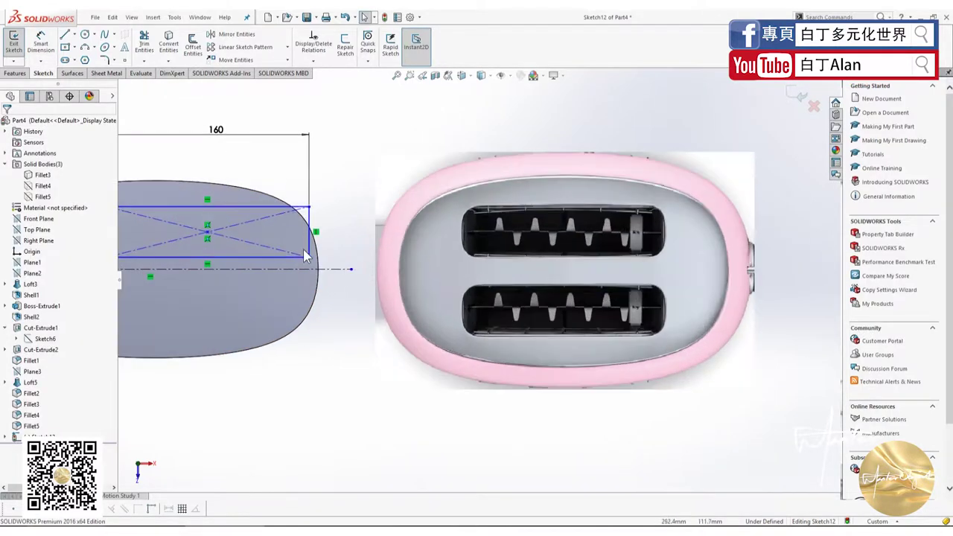
scroll(521, 275, "up", 4)
scroll(569, 261, "down", 2)
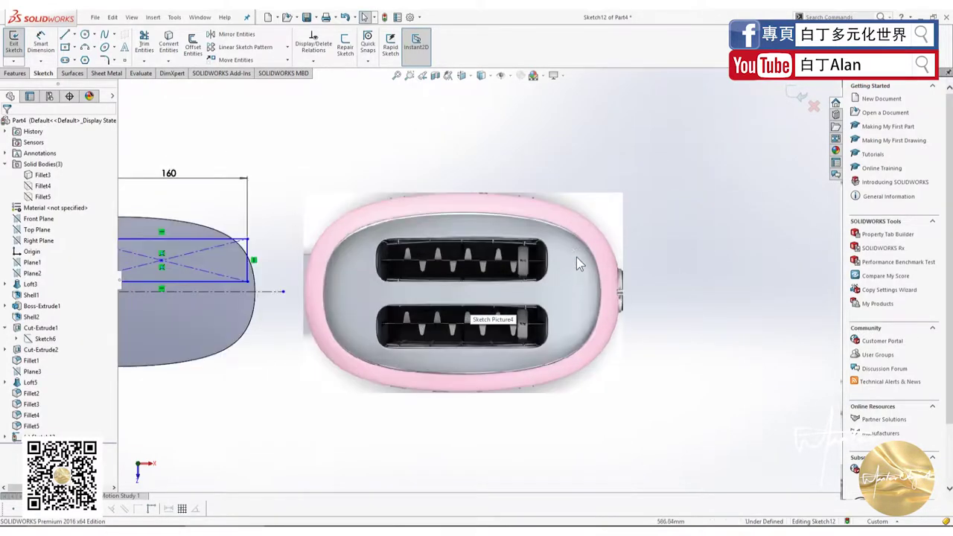
scroll(606, 286, "up", 3)
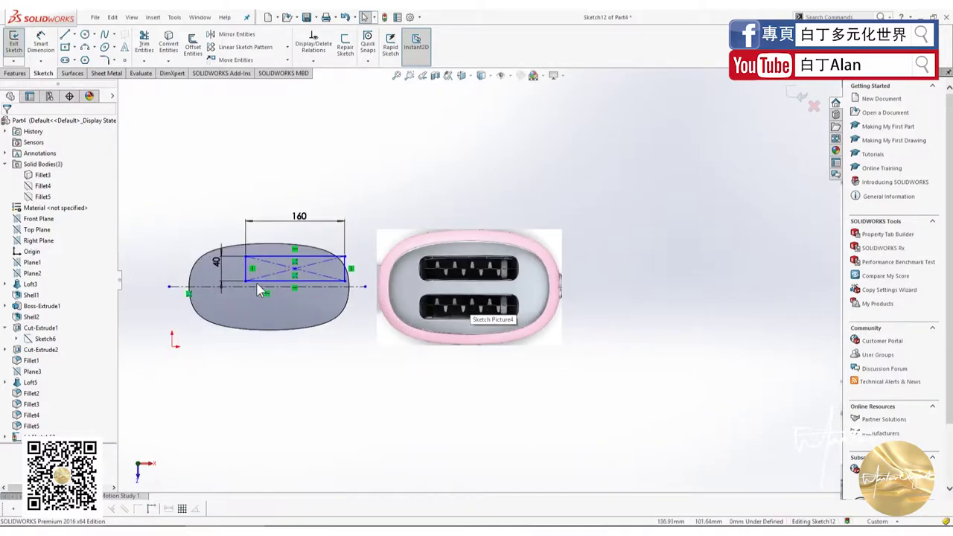
scroll(310, 276, "down", 3)
Step: Shift the slot rectangle left and test a Midpoint relation to the centerline, then undo it
left_click_drag(459, 266, 420, 261)
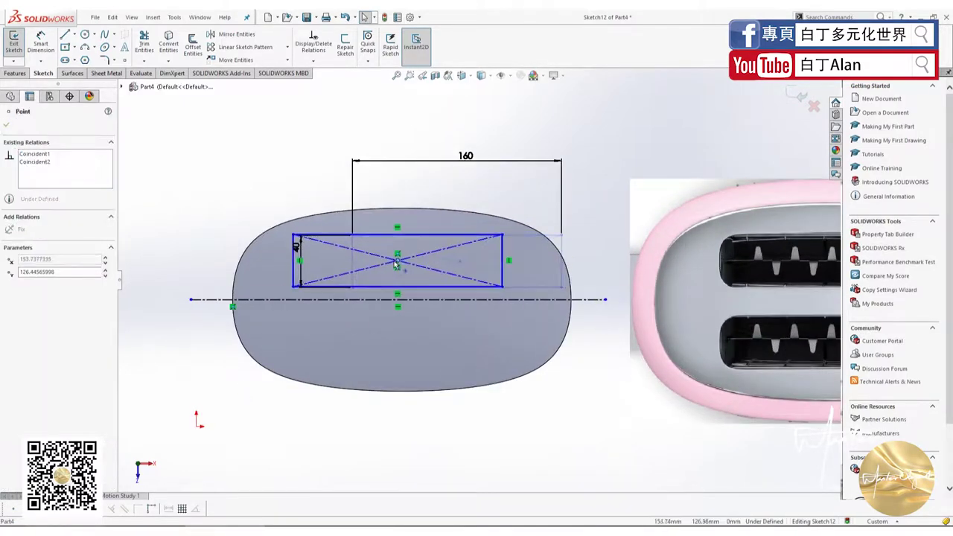
left_click(398, 300, "ctrl")
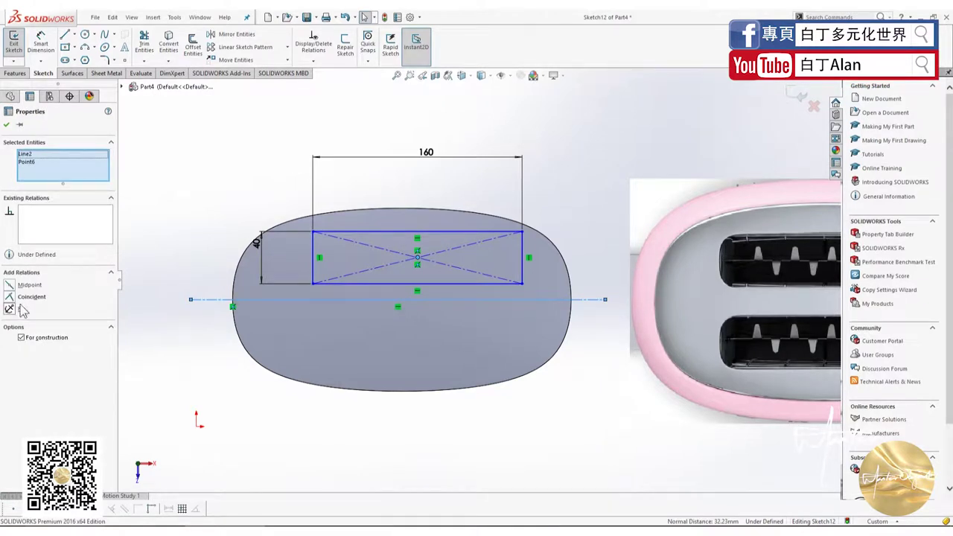
left_click(10, 285)
key("ctrl+z")
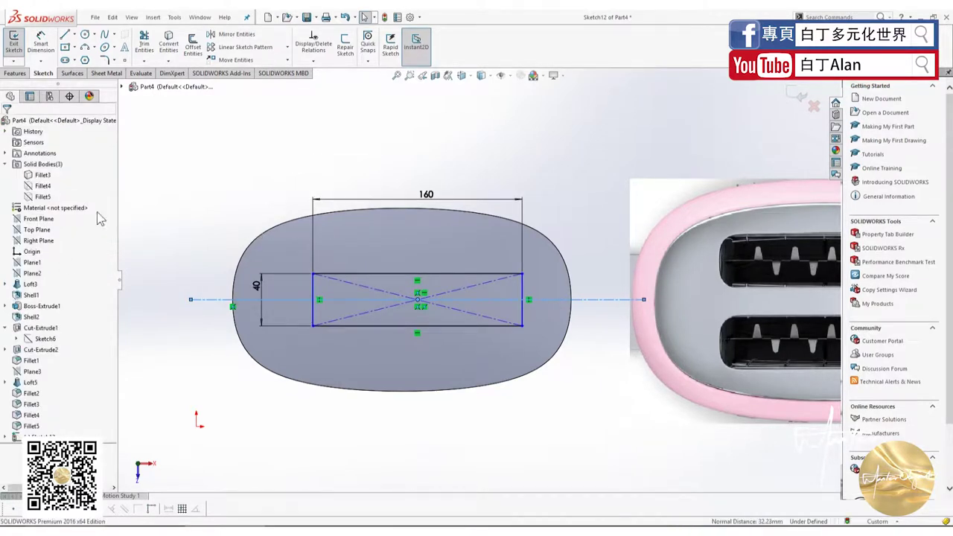
key("Escape")
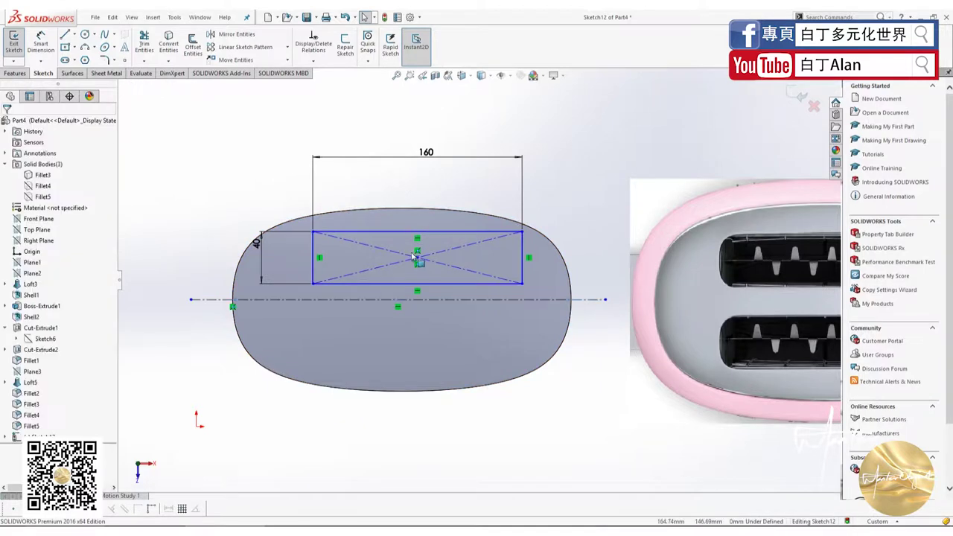
Step: Undo a trial Vertical relation, then snap the centerline ends onto the outline's left and right edges
left_click(417, 259)
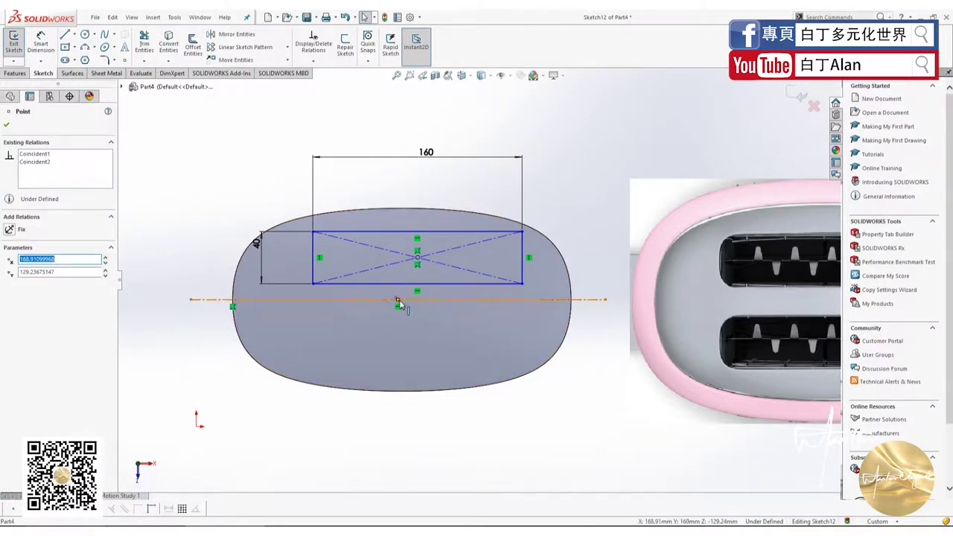
left_click(398, 302, "ctrl")
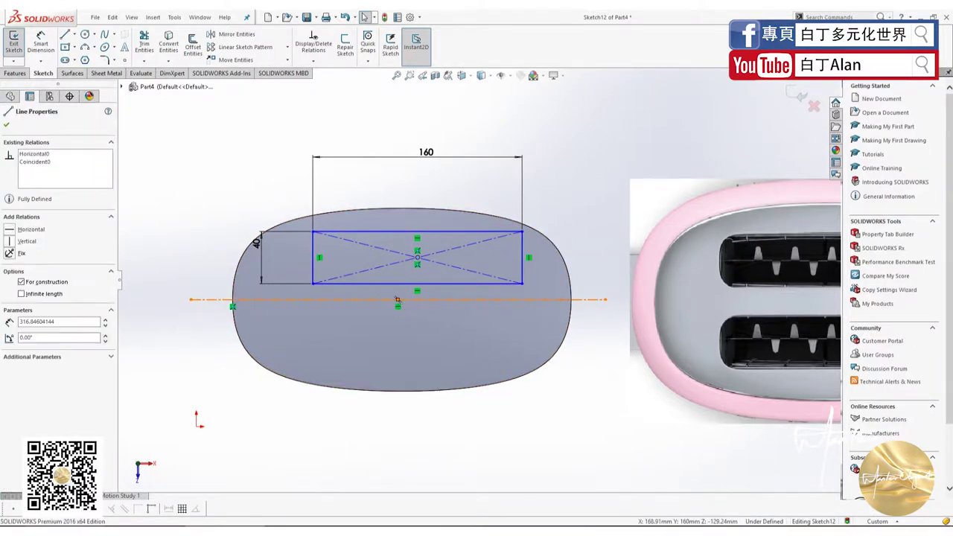
left_click(10, 239)
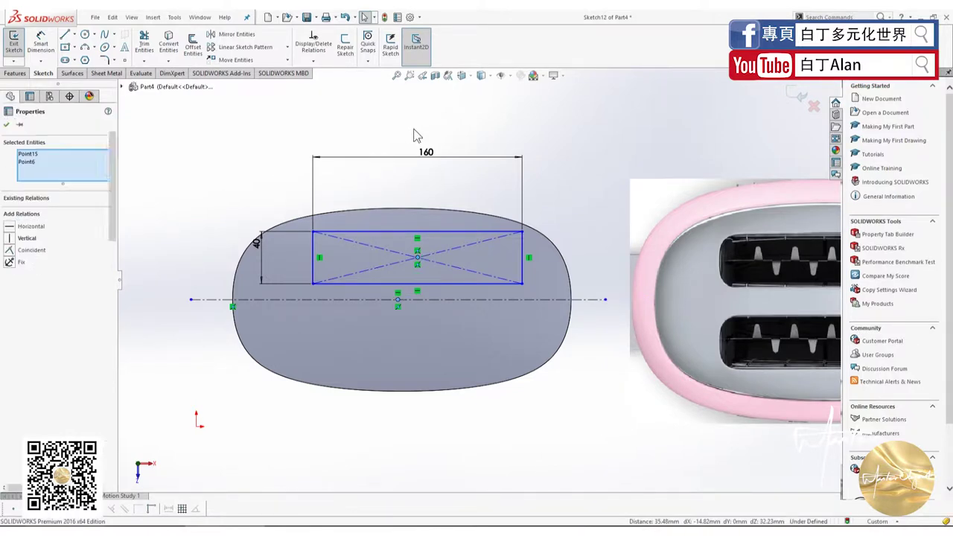
key("ctrl+z")
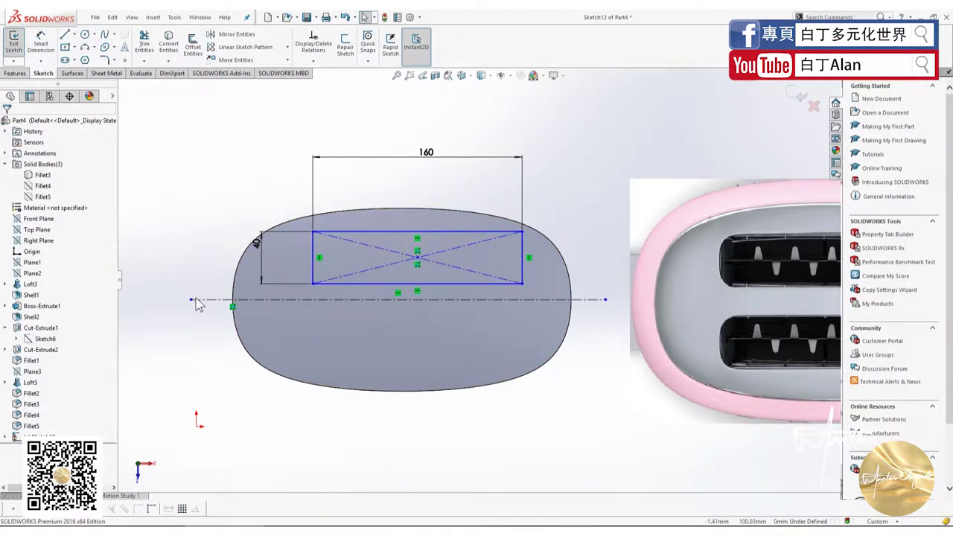
left_click_drag(192, 301, 233, 299)
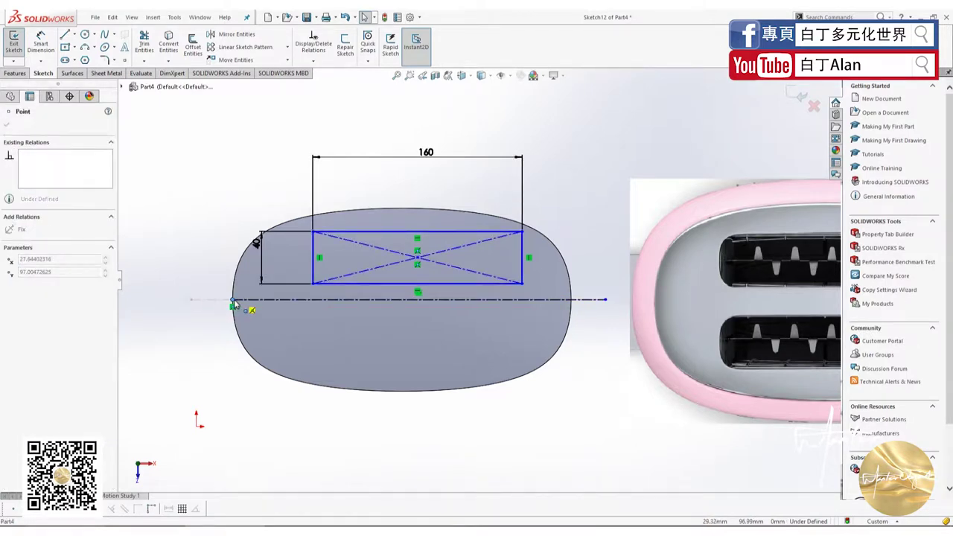
left_click_drag(604, 300, 572, 300)
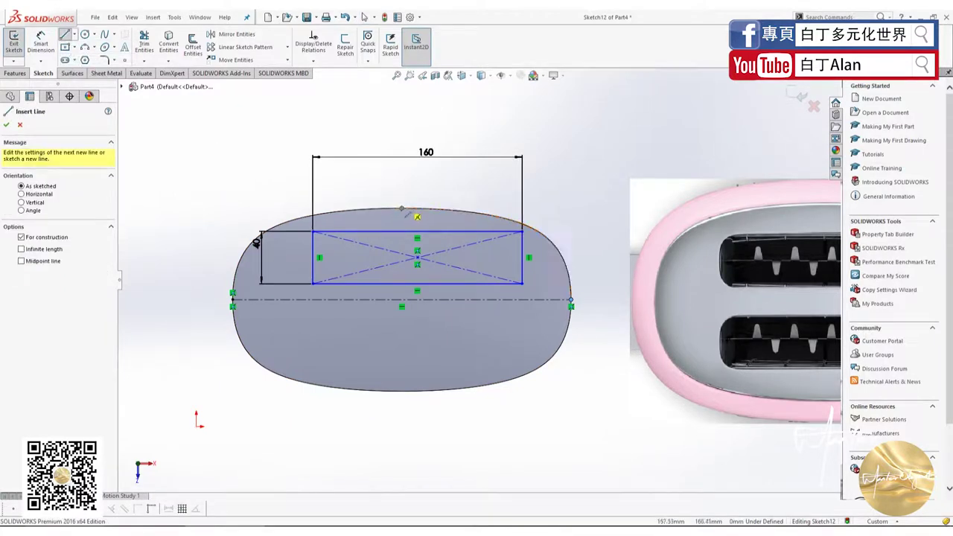
Step: Draw a vertical construction line across the outline and test a Midpoint relation, then undo it
left_click(403, 210)
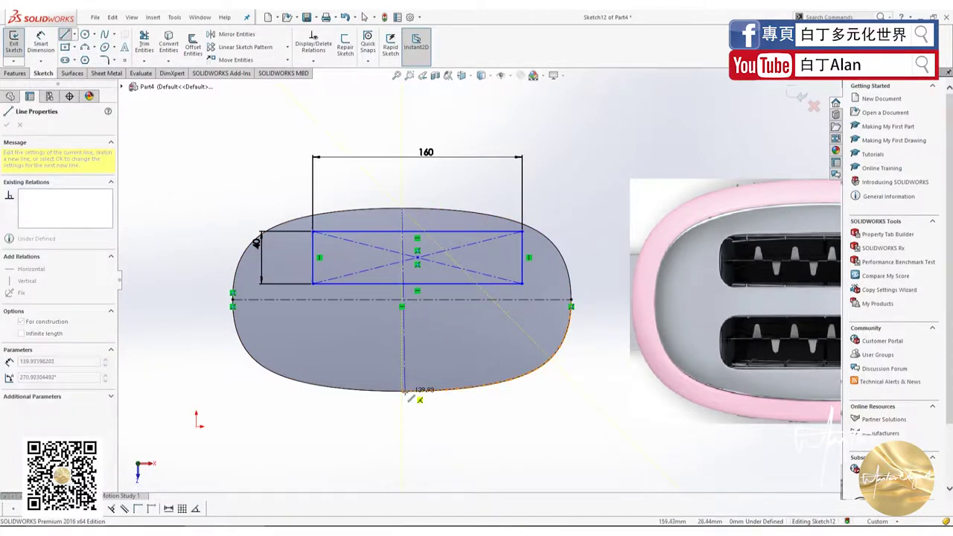
left_click(403, 390)
key("Escape")
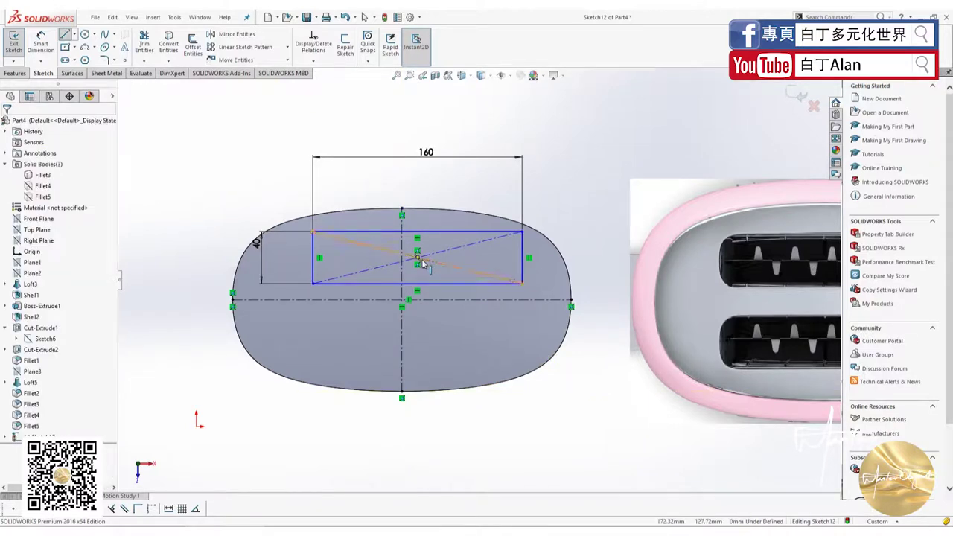
left_click(418, 259)
left_click(403, 268, "ctrl")
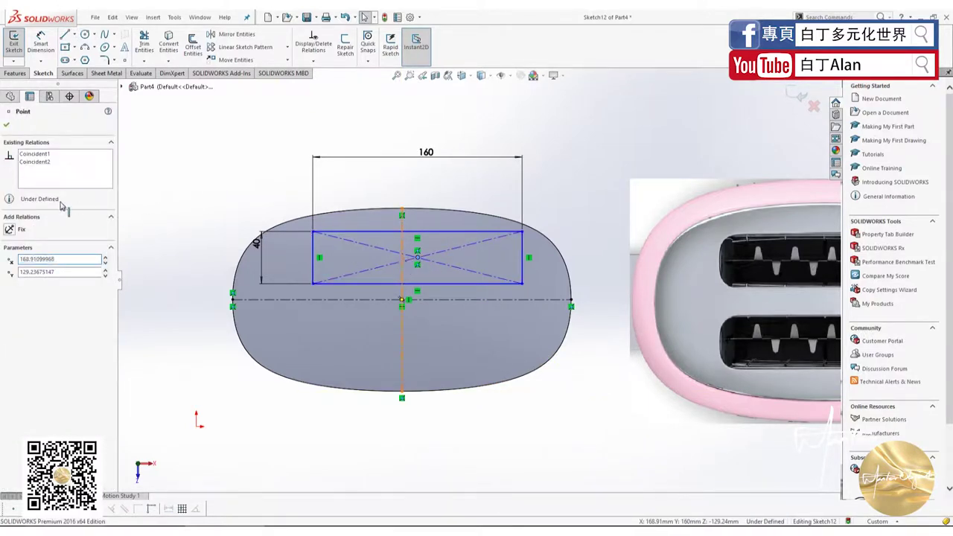
left_click(11, 228)
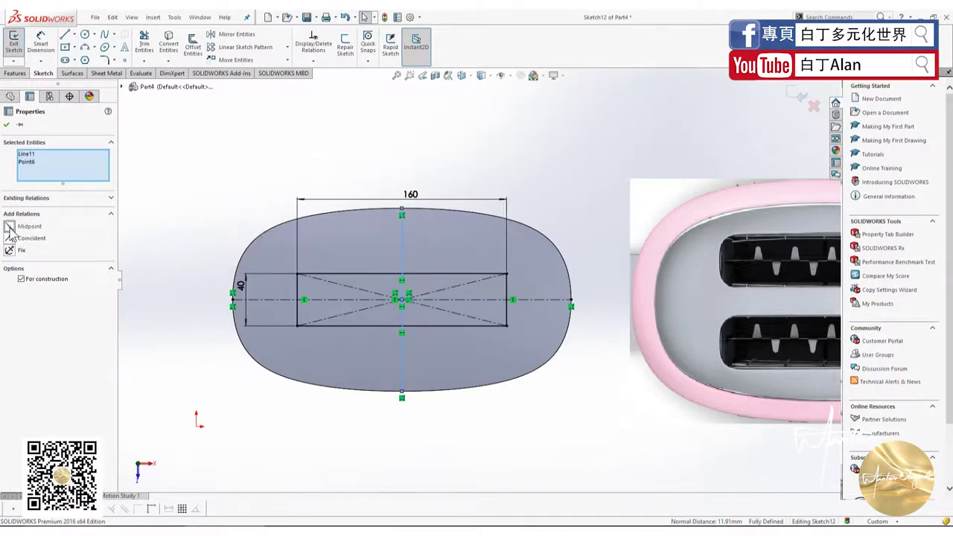
left_click(428, 169)
left_click(403, 299)
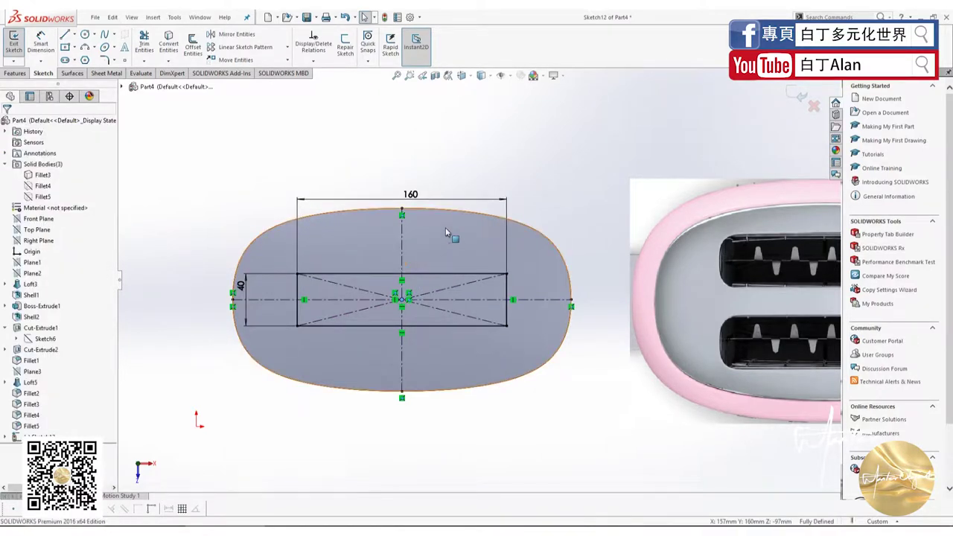
key("ctrl+z")
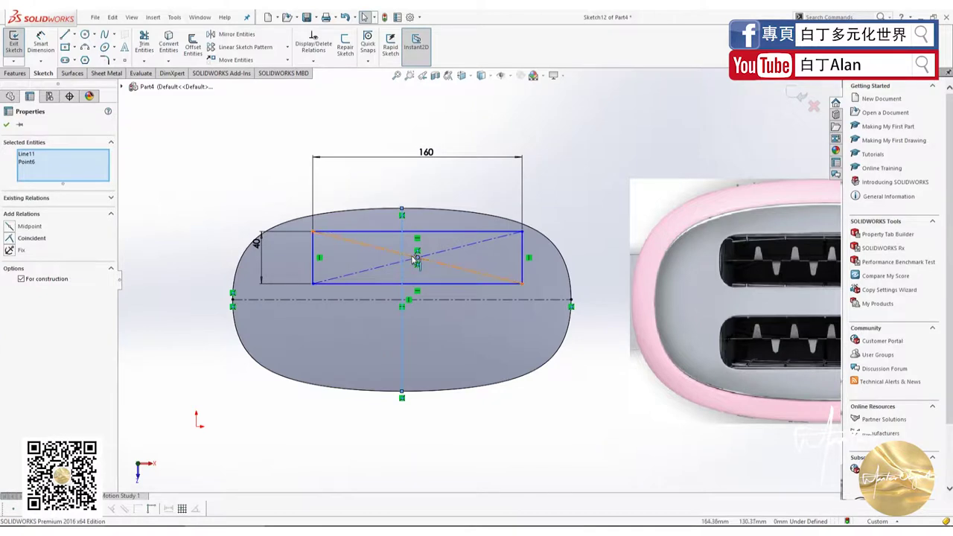
left_click(372, 195)
Step: Make the rectangle's centre point coincident with the vertical line and fit the sketch in view
left_click(417, 258)
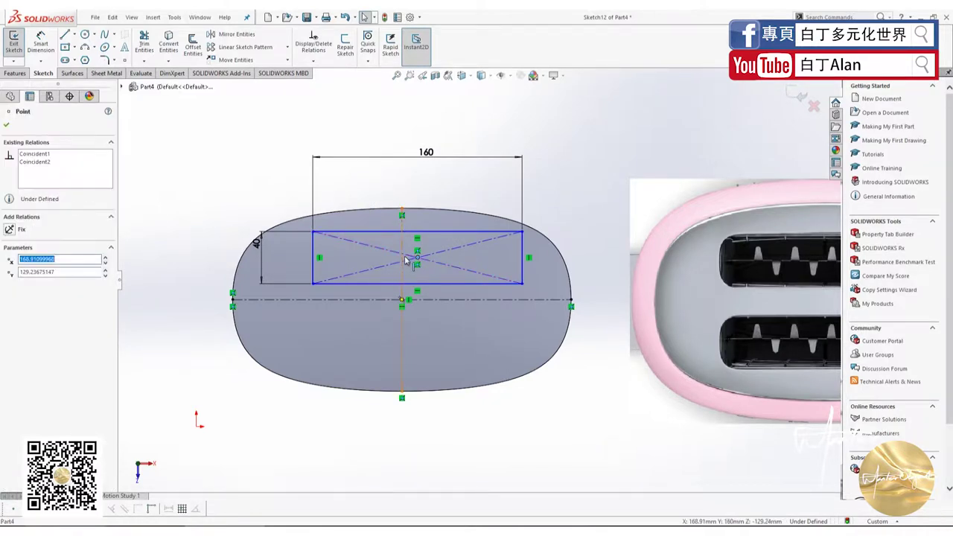
left_click(403, 258, "ctrl")
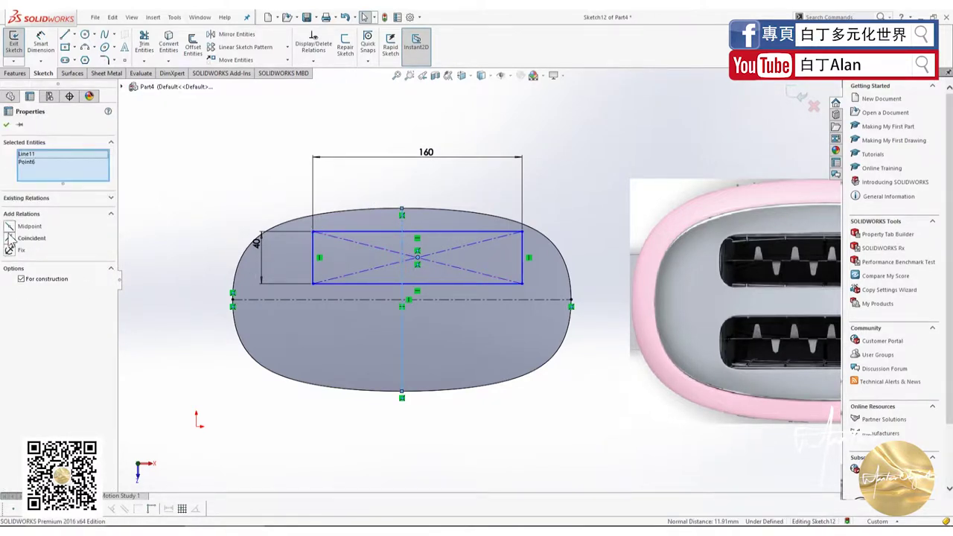
left_click(12, 239)
left_click(557, 155)
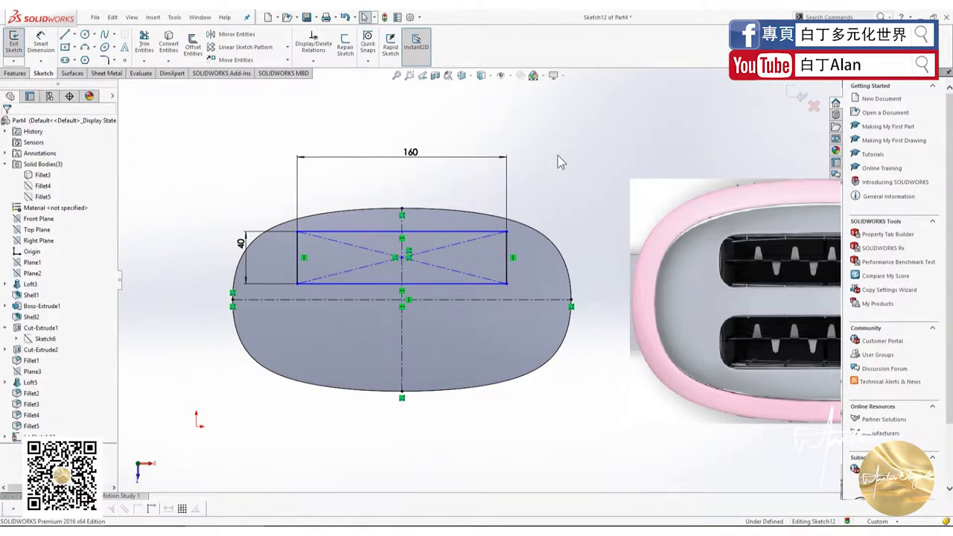
key("f")
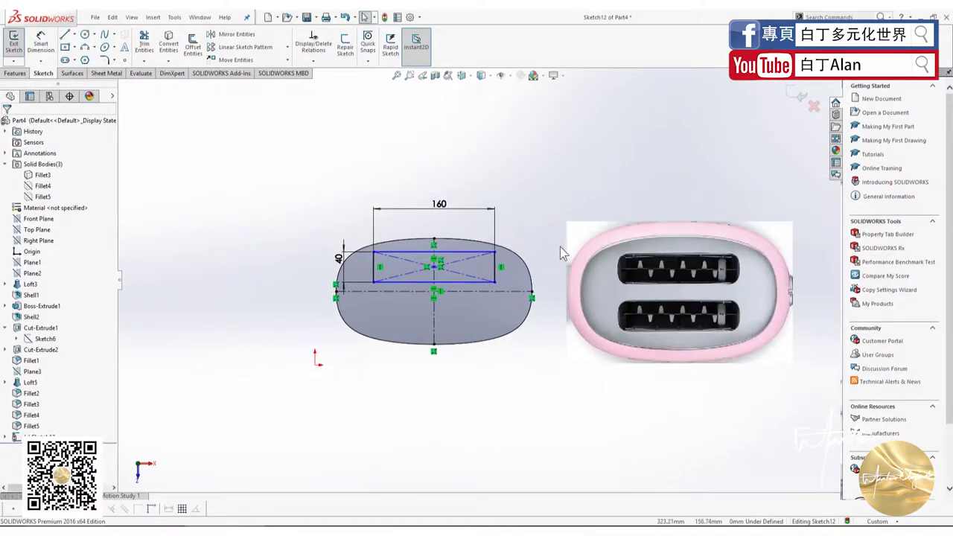
scroll(363, 298, "down", 2)
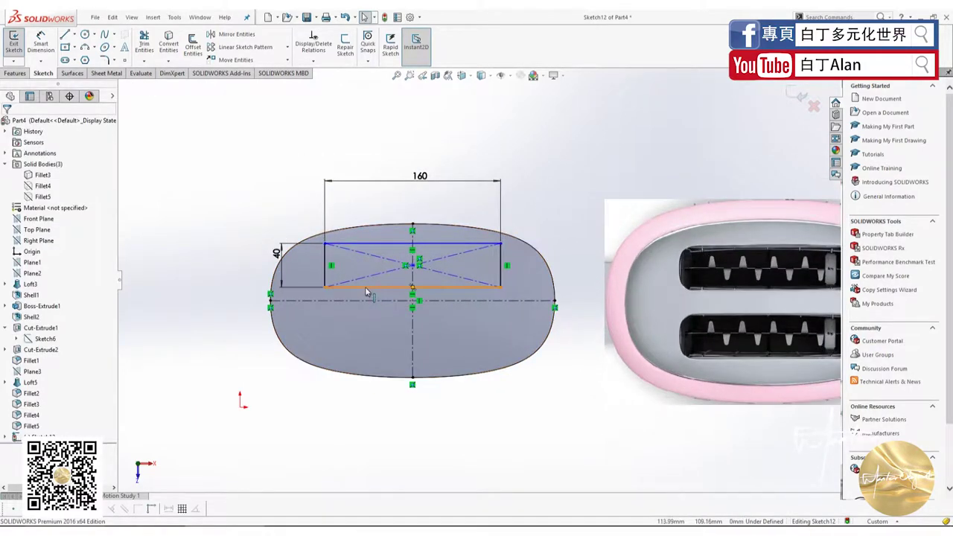
Step: Apply 13 mm sketch fillets to the rectangle corners, then undo this first attempt
left_click(105, 59)
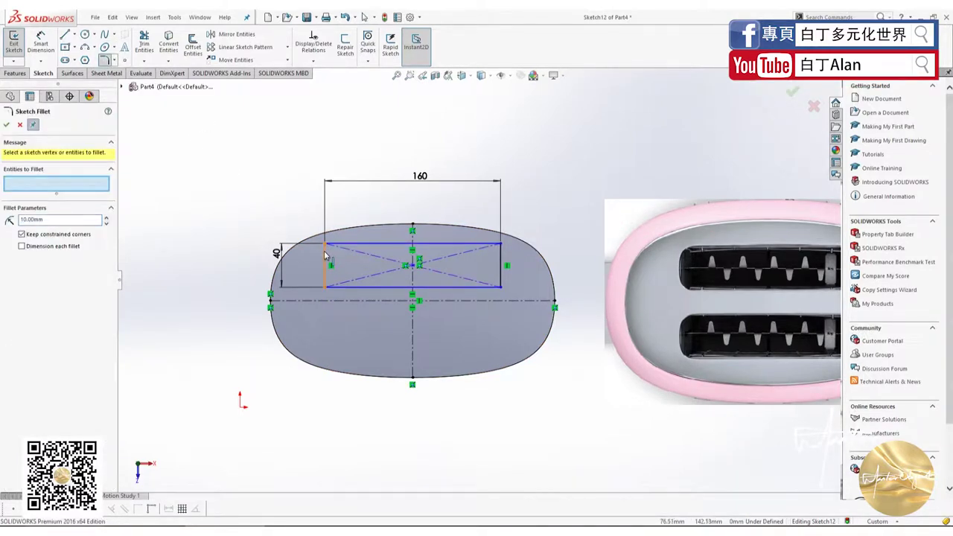
left_click(324, 251)
type("15")
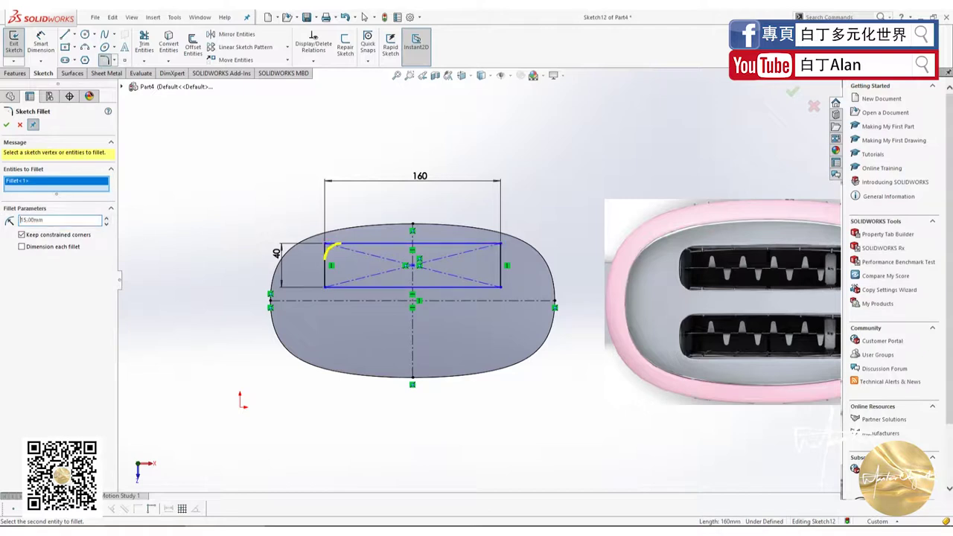
left_click(344, 286)
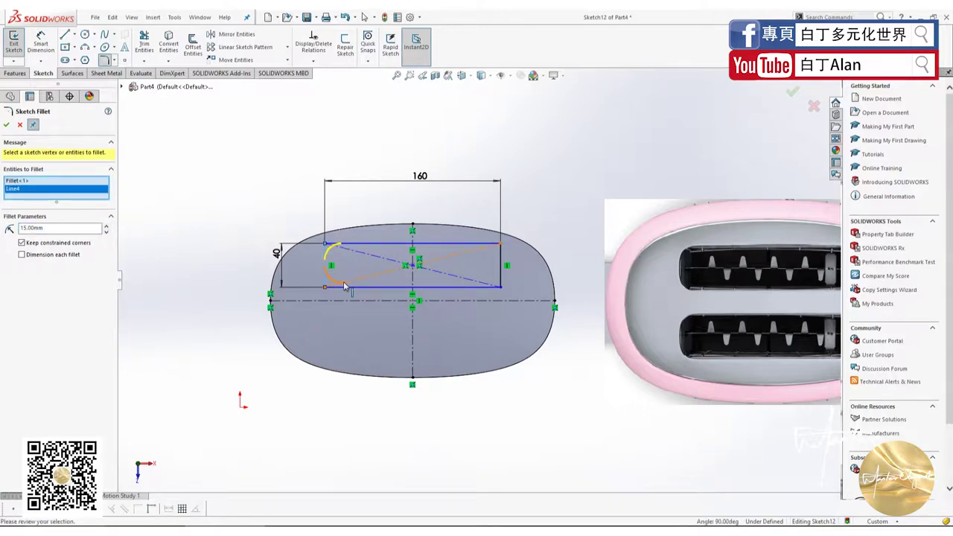
left_click_drag(63, 231, 2, 223)
type("13")
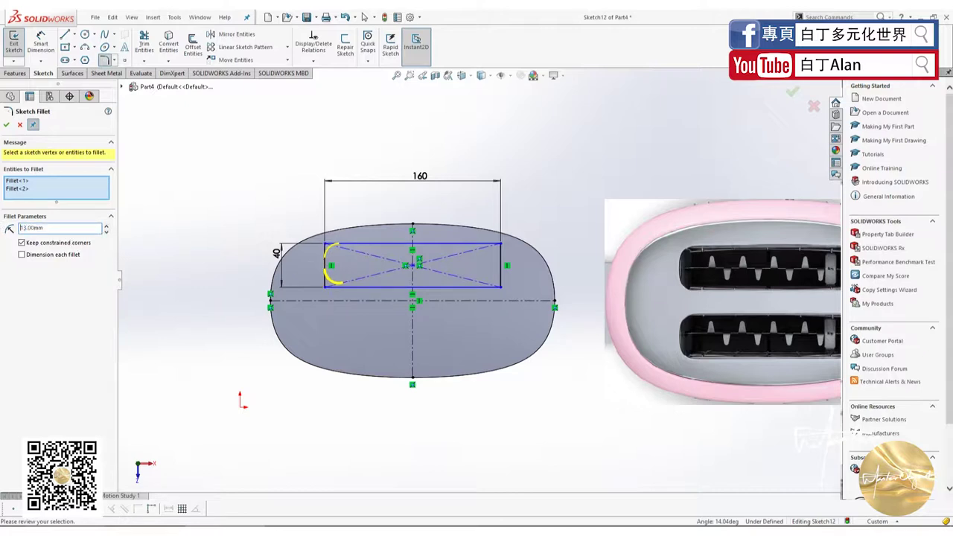
double_click(59, 231)
left_click(477, 248)
left_click(500, 264)
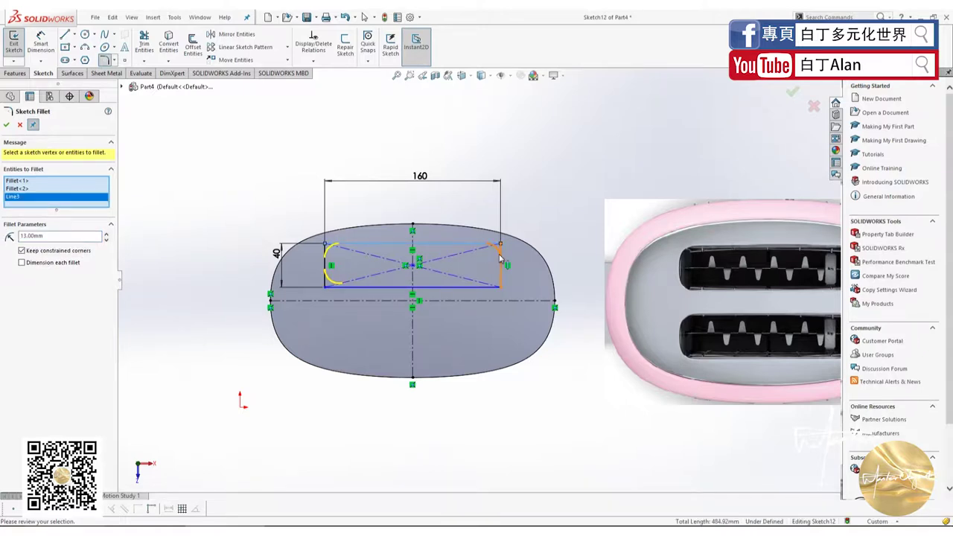
left_click(484, 288)
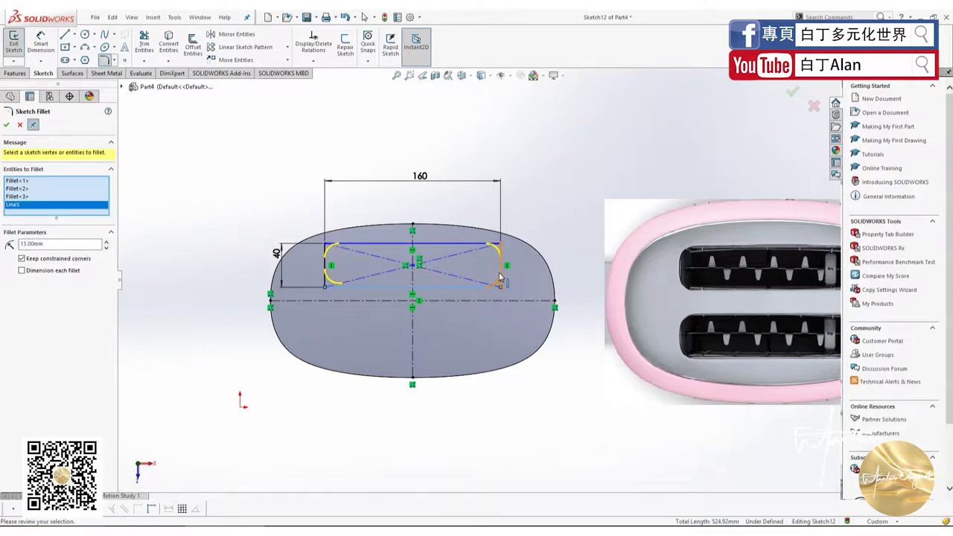
left_click(6, 124)
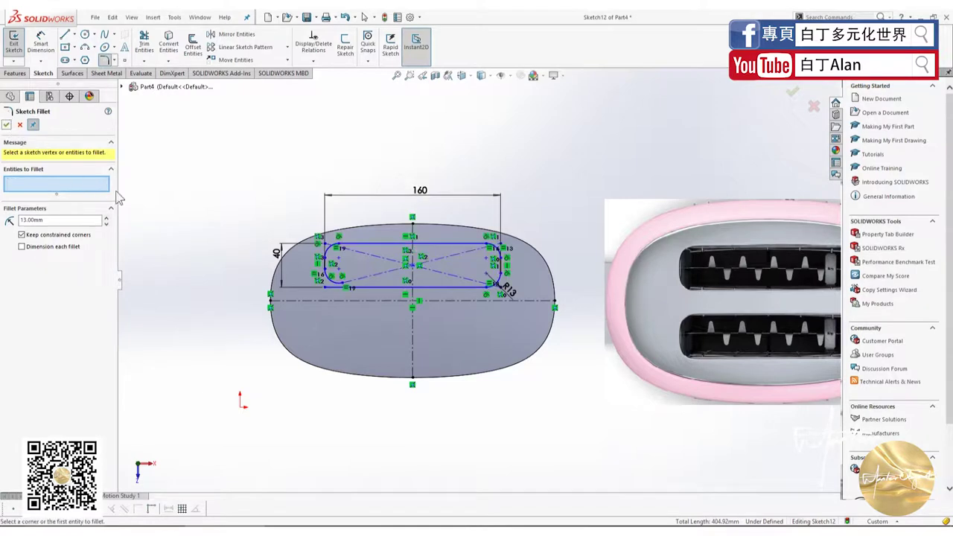
key("ctrl+z")
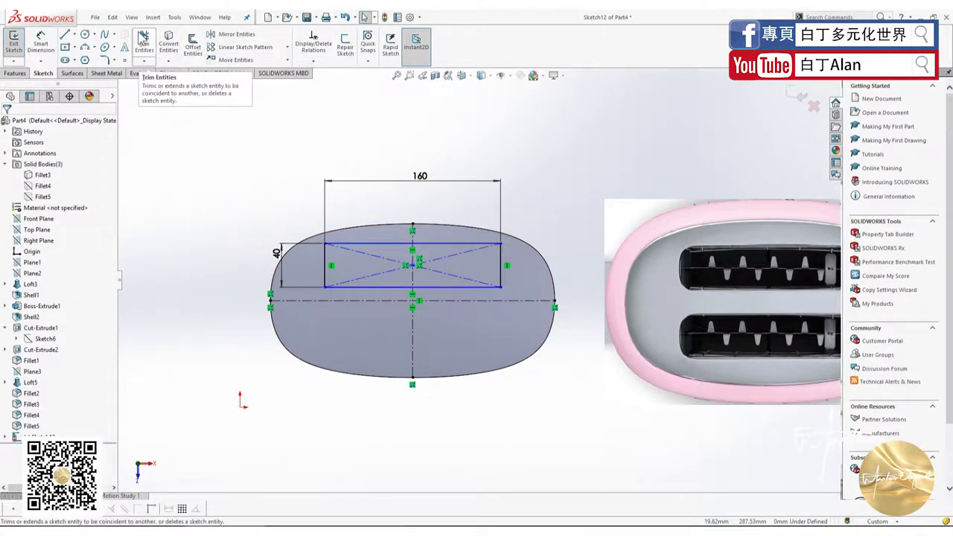
Step: Reapply 13 mm sketch fillets to all four slot corners
left_click(106, 60)
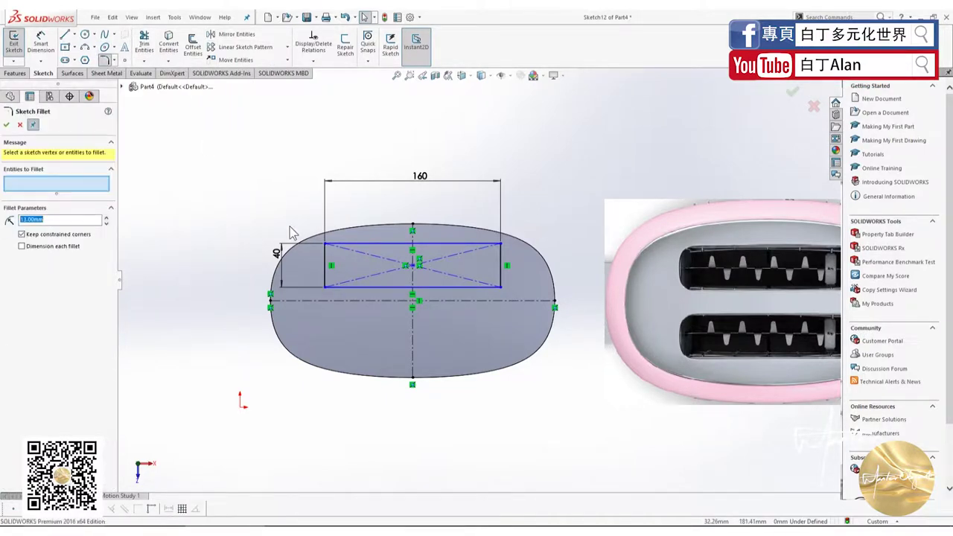
left_click(328, 263)
left_click(334, 245)
left_click(334, 284)
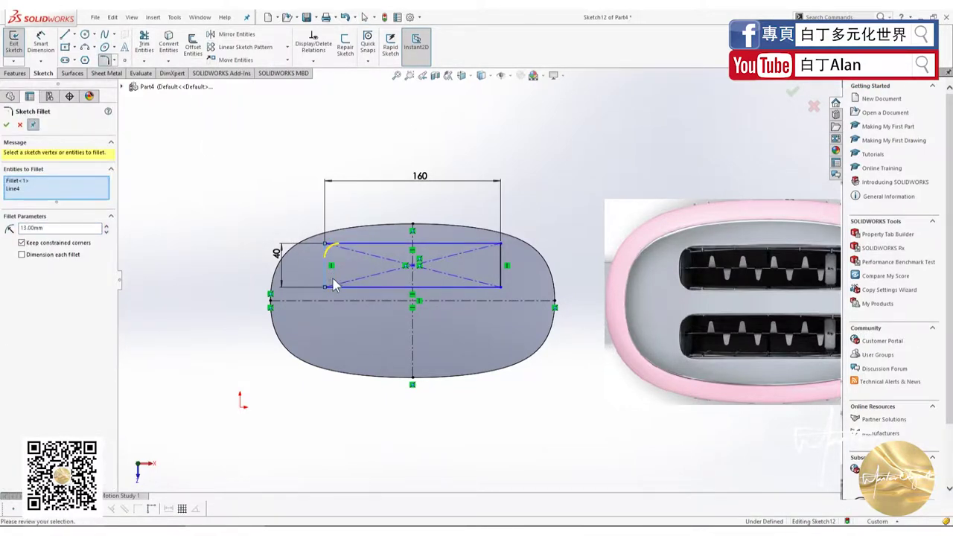
left_click(500, 281)
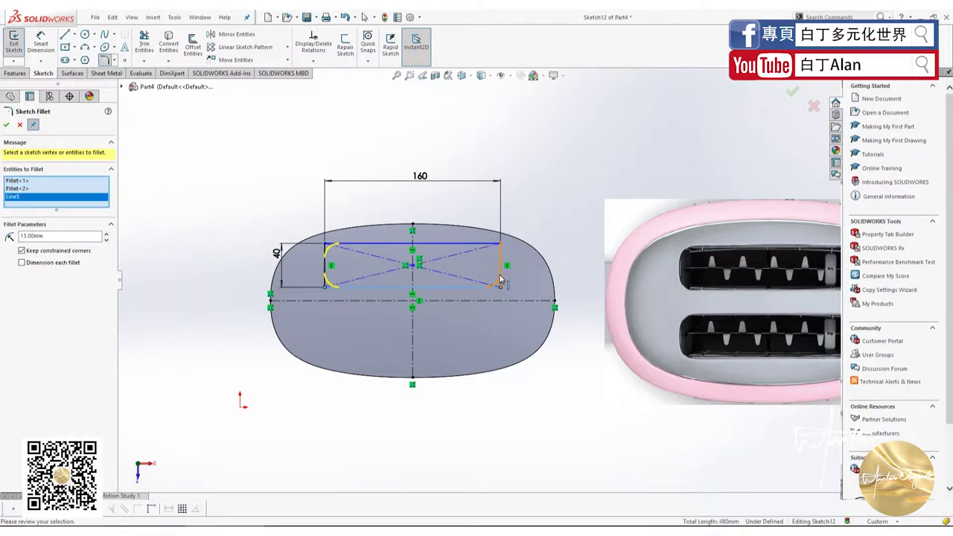
left_click(495, 286)
left_click(500, 244)
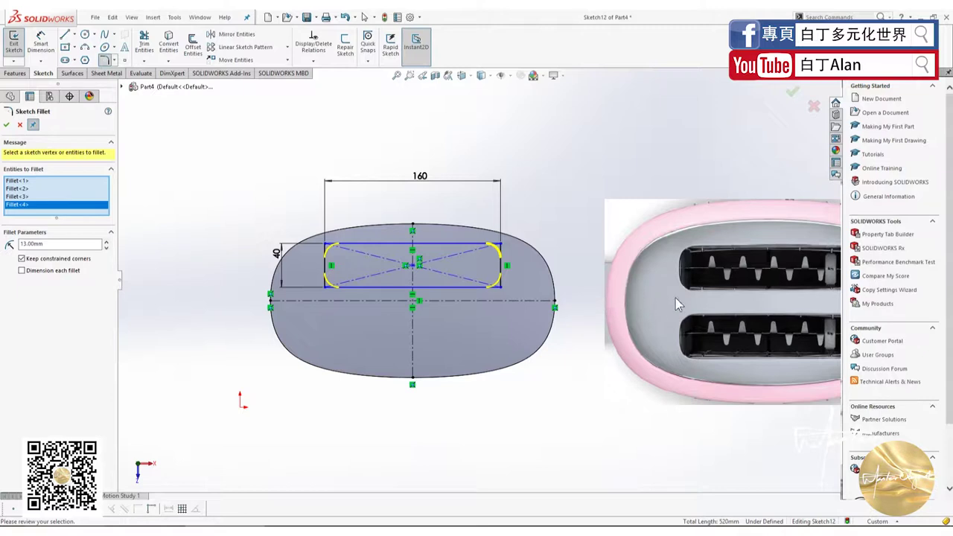
left_click(7, 126)
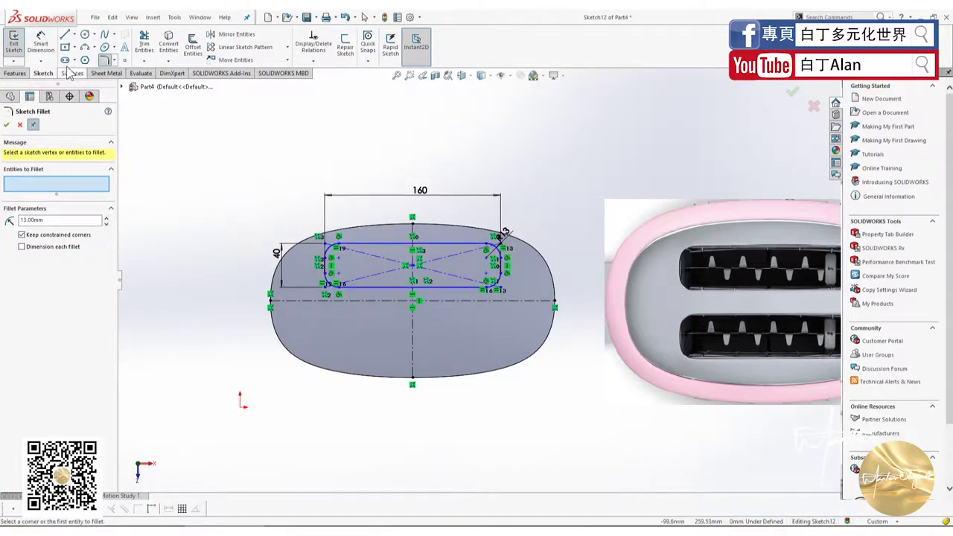
left_click(41, 42)
Step: Dimension the slot's lower edge 10 mm from the horizontal centre line
left_click(366, 287)
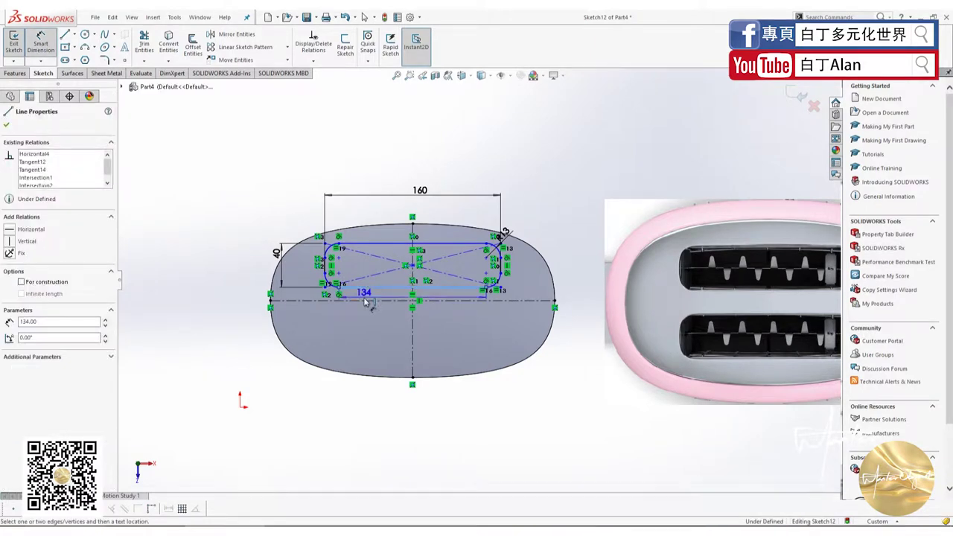
left_click(229, 289)
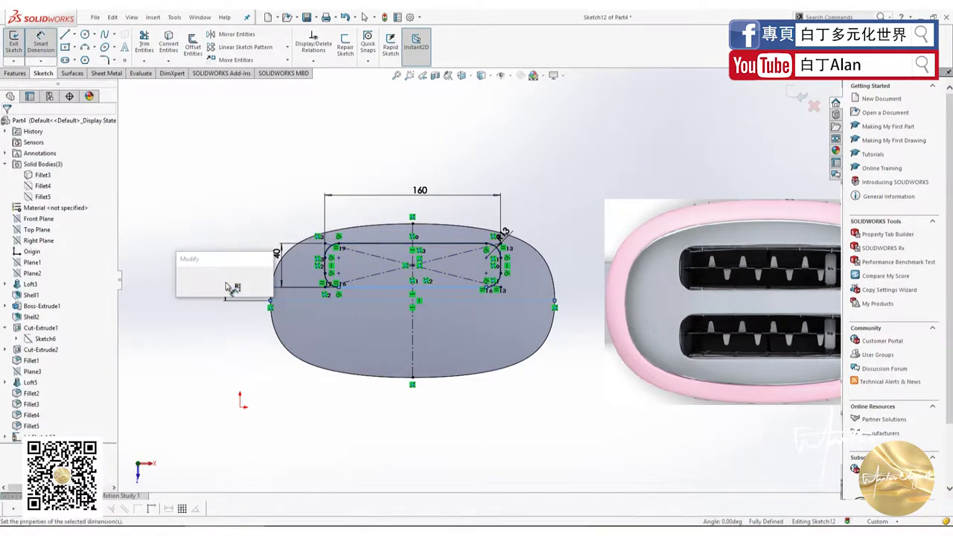
key("Return")
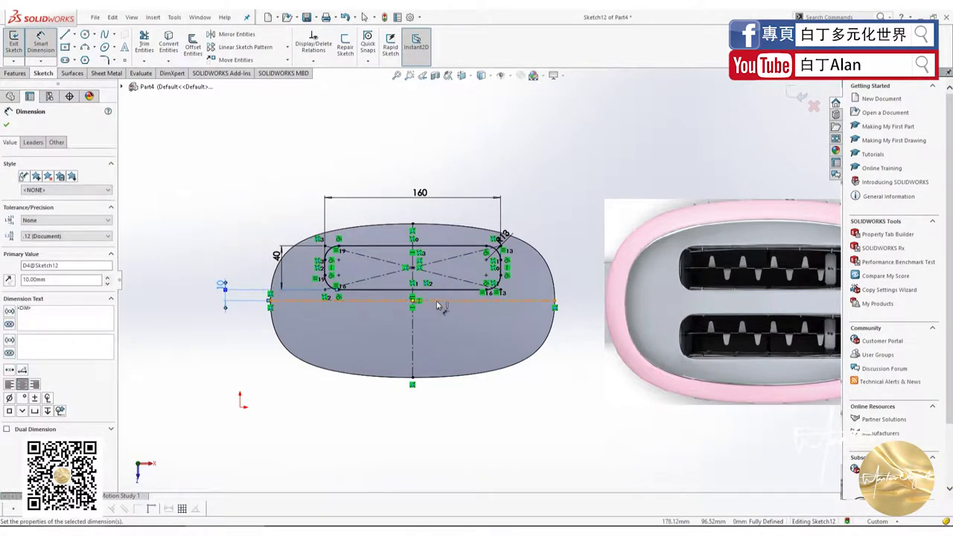
left_click(9, 127)
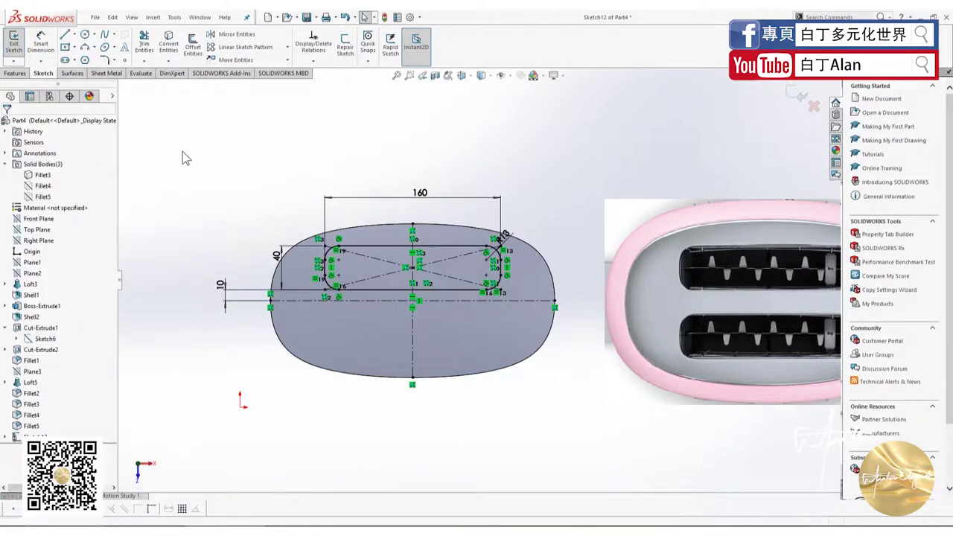
key("f")
scroll(415, 291, "down", 2)
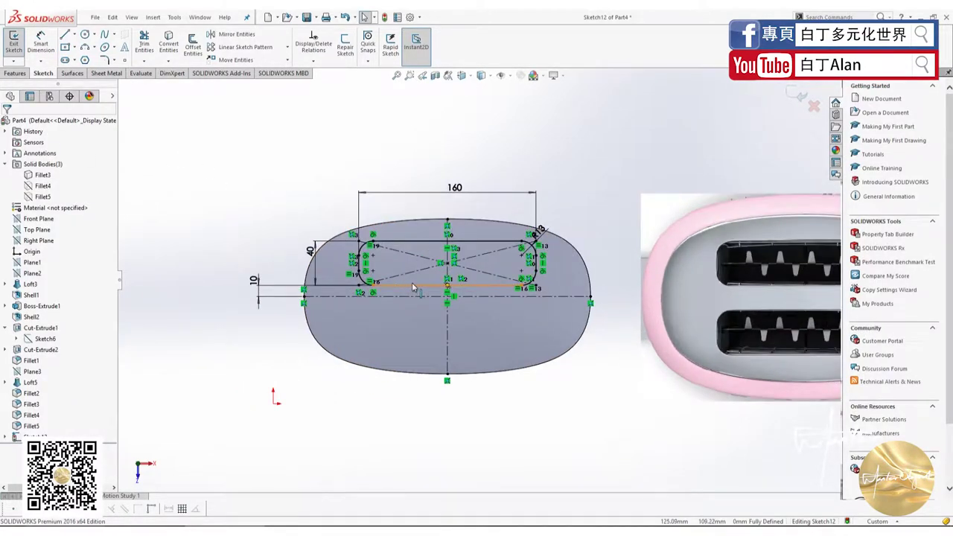
Step: Select the slot's edges and try Mirror Entities, then cancel it
left_click(414, 287)
left_click(359, 265, "ctrl")
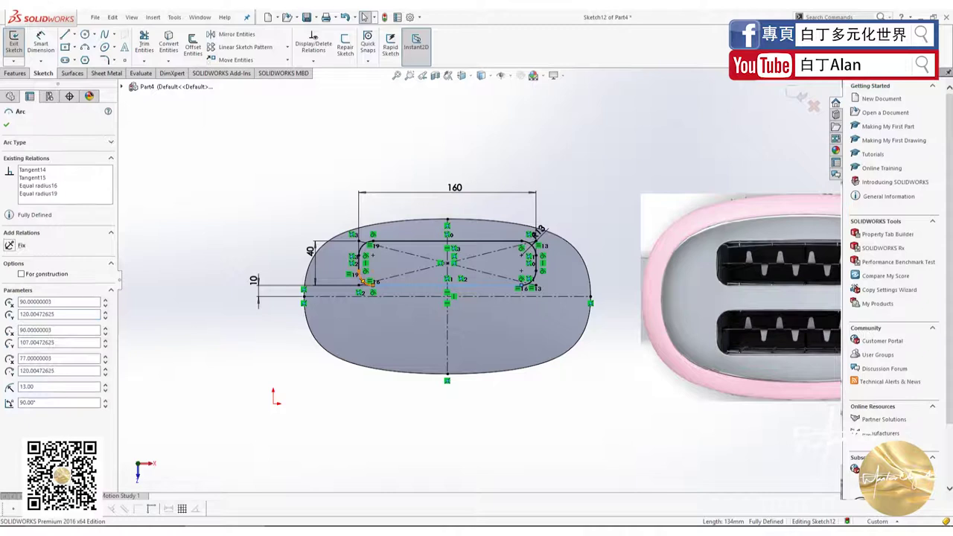
left_click(362, 249, "ctrl")
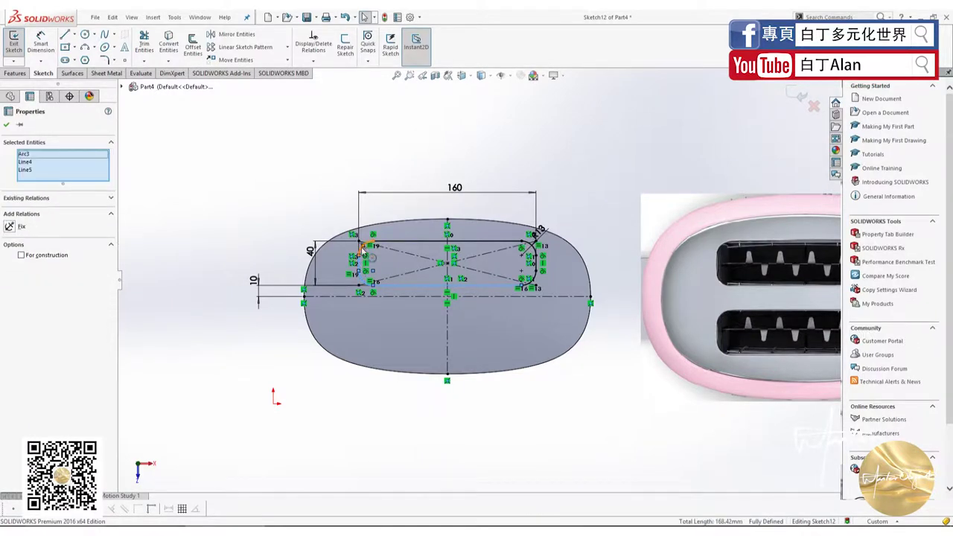
left_click(402, 241)
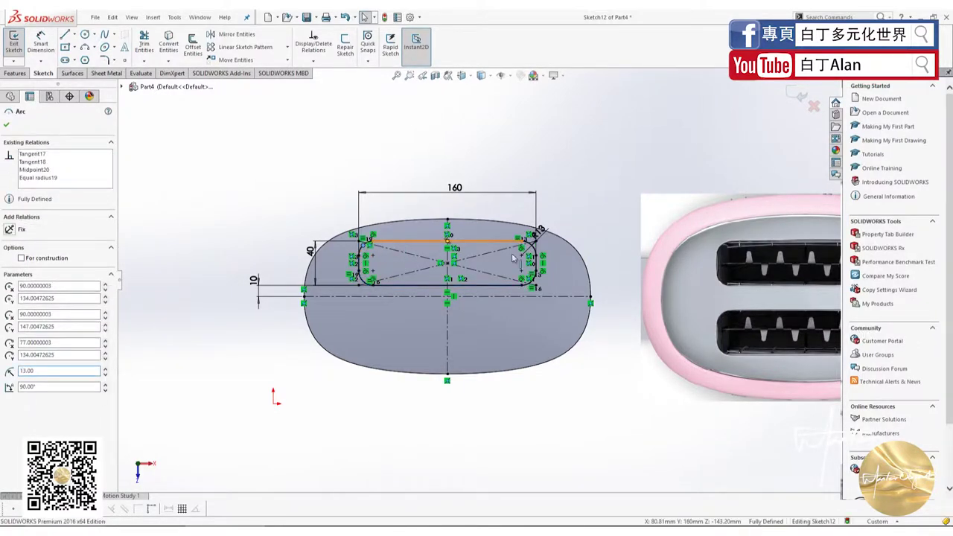
left_click(476, 243, "ctrl")
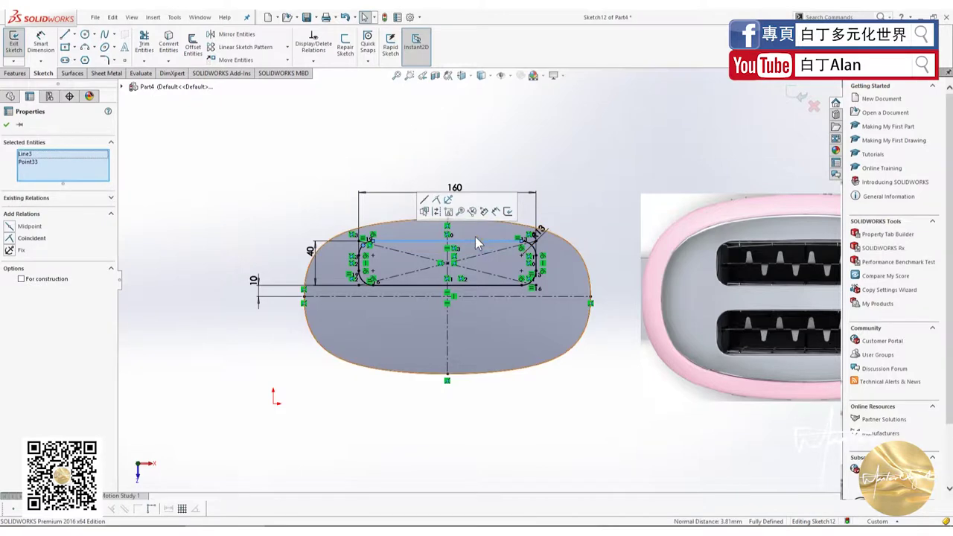
left_click(138, 131)
left_click(211, 34)
scroll(525, 294, "down", 2)
scroll(524, 292, "down", 1)
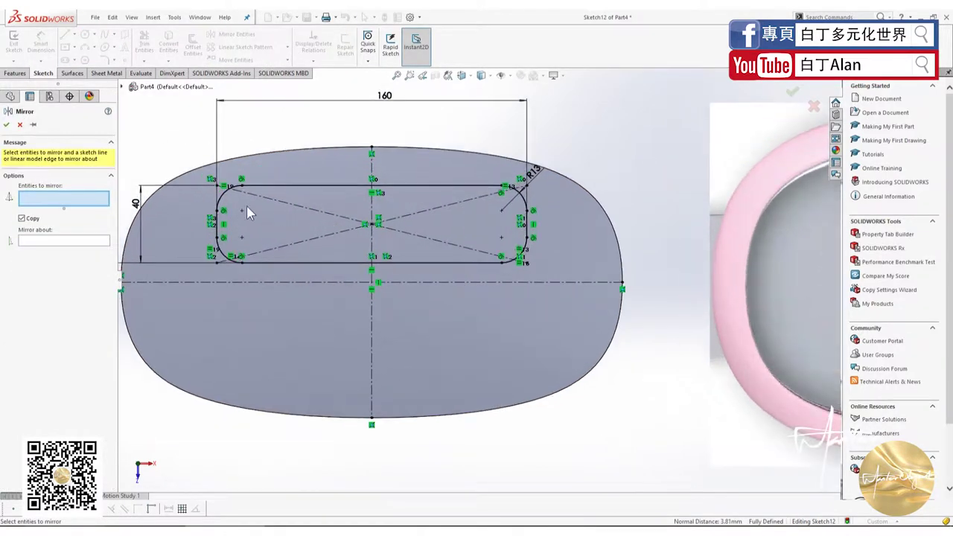
left_click(222, 196)
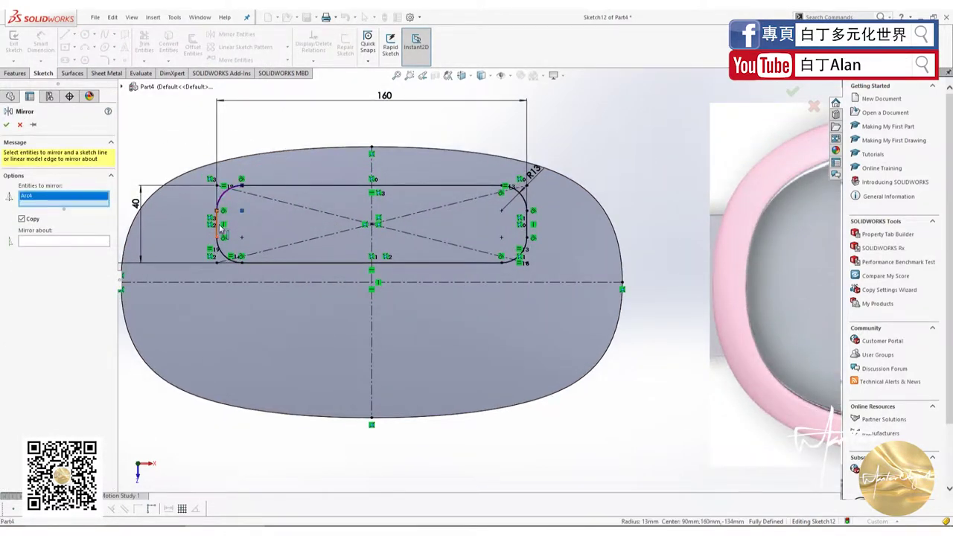
left_click(19, 125)
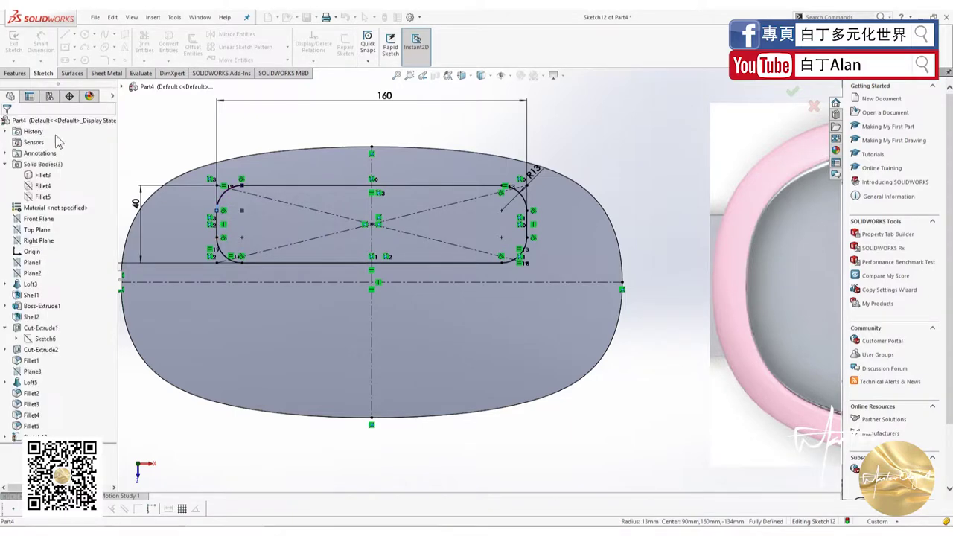
scroll(477, 279, "up", 4)
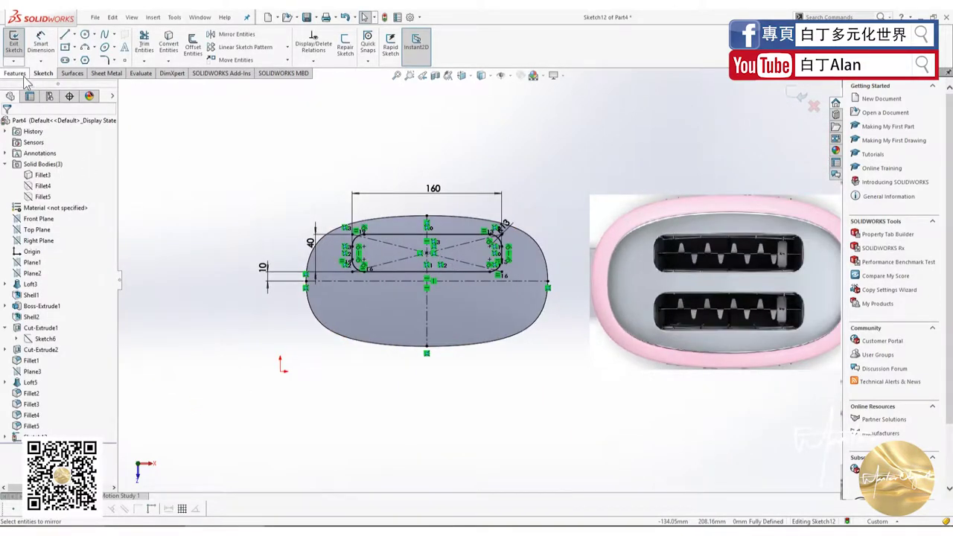
Step: Extruded Cut the rounded slot sketch with the Through All - Both end condition
left_click(15, 73)
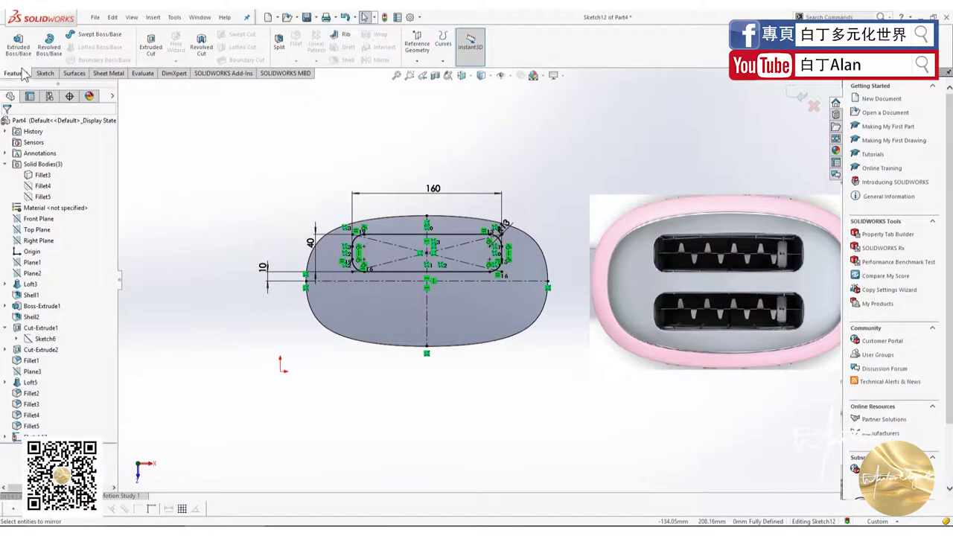
left_click(150, 43)
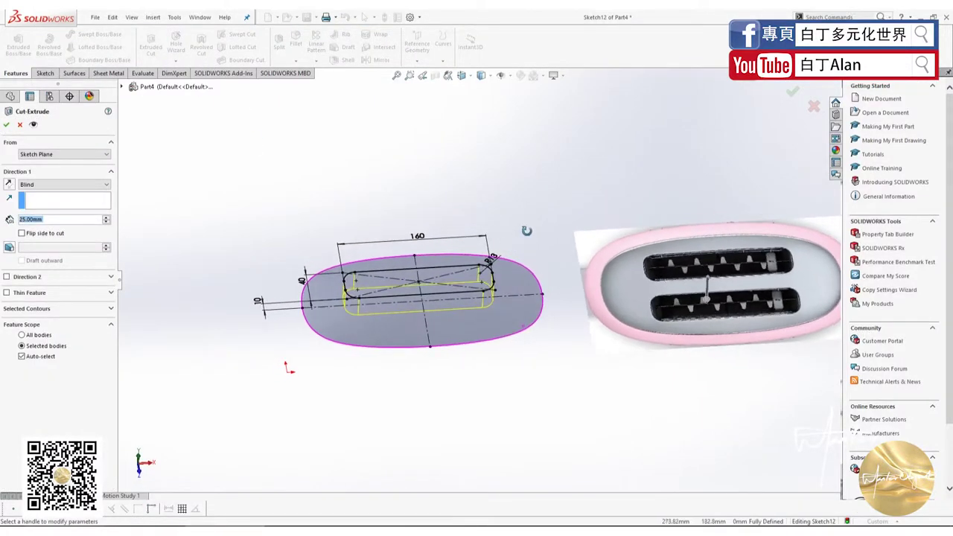
left_click(49, 185)
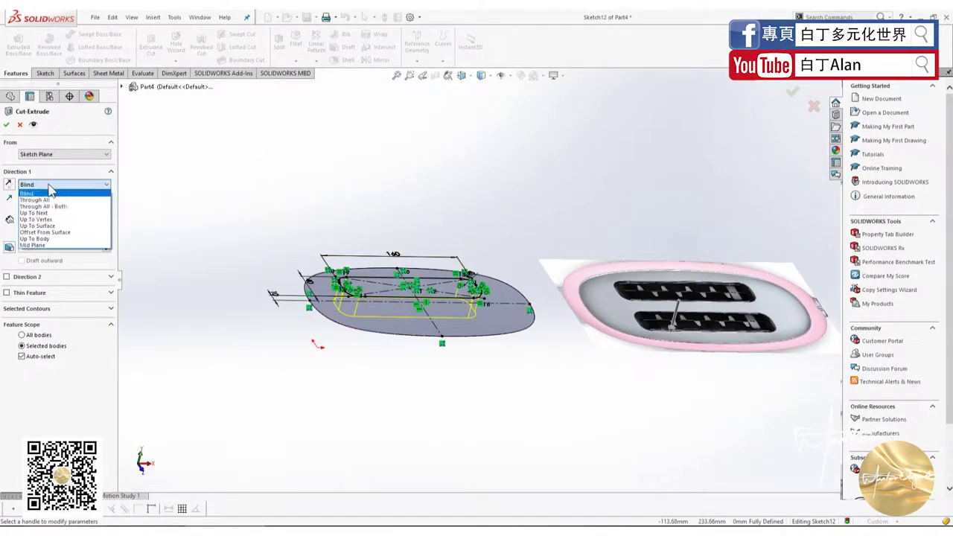
left_click(58, 208)
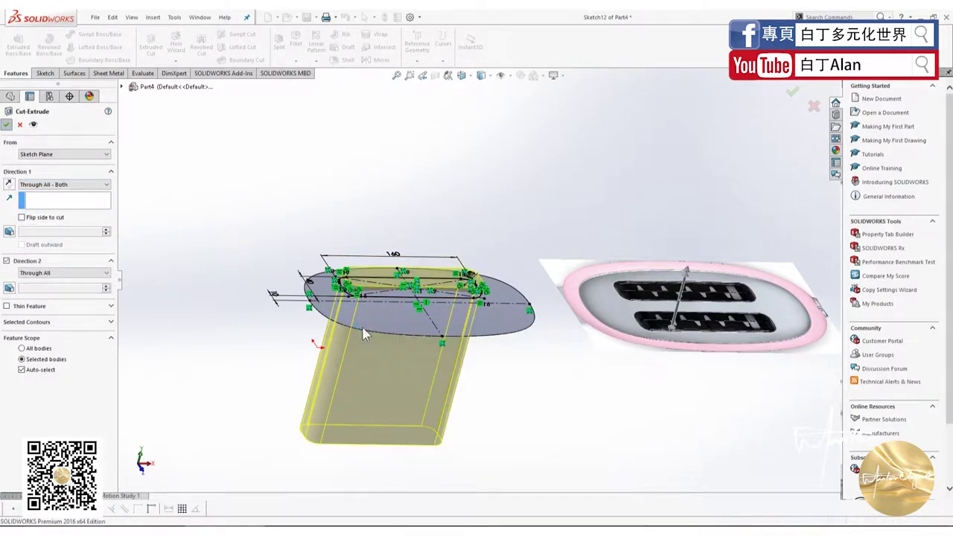
key("Return")
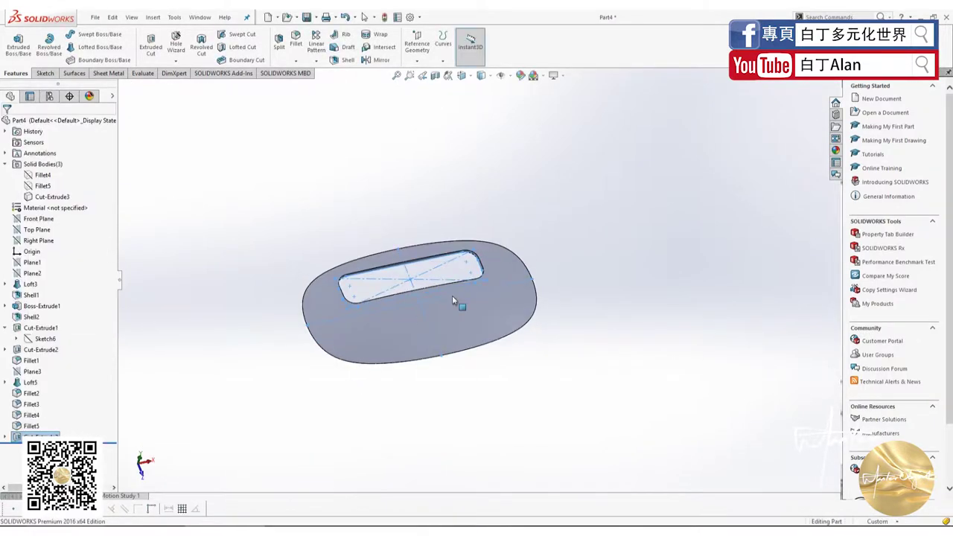
Step: Try a 5 mm shell with one face removed, then undo it
scroll(447, 294, "down", 3)
mouse_move(300, 208)
middle_mouse_down()
mouse_move(433, 186)
mouse_move(421, 214)
middle_mouse_up()
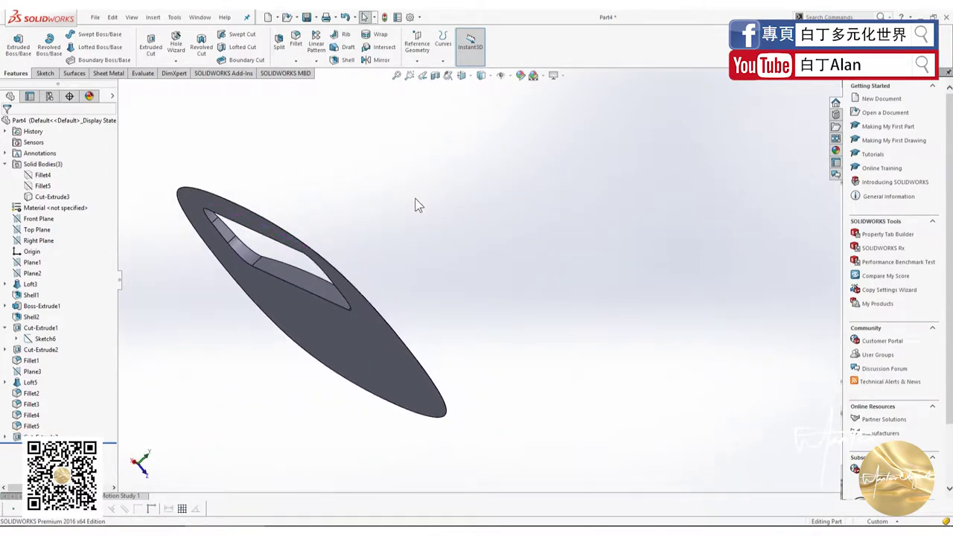
left_click(348, 59)
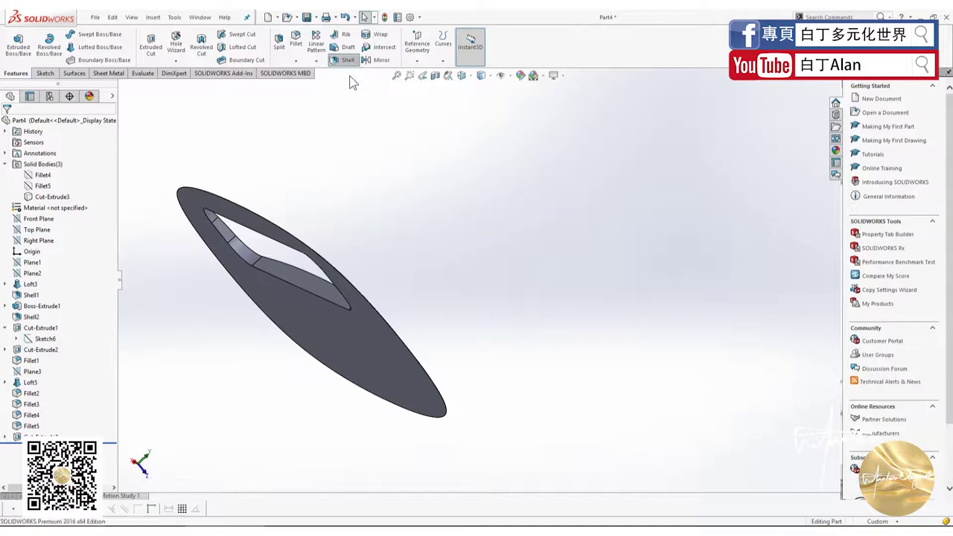
left_click(354, 333)
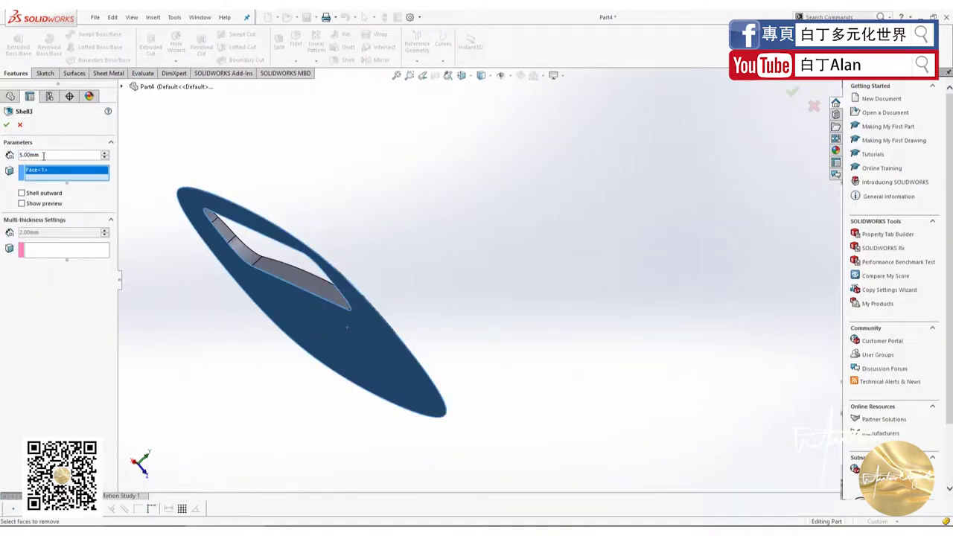
left_click(6, 125)
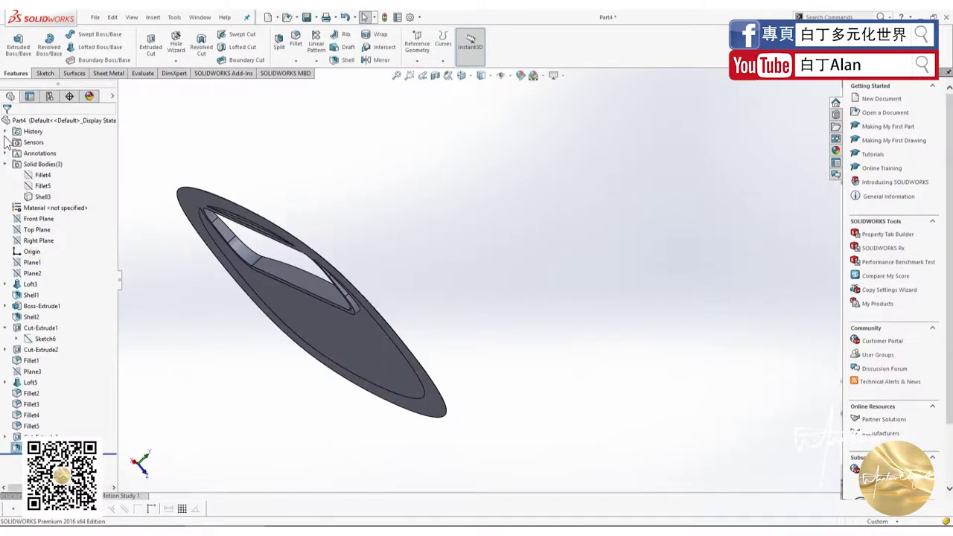
key("ctrl+z")
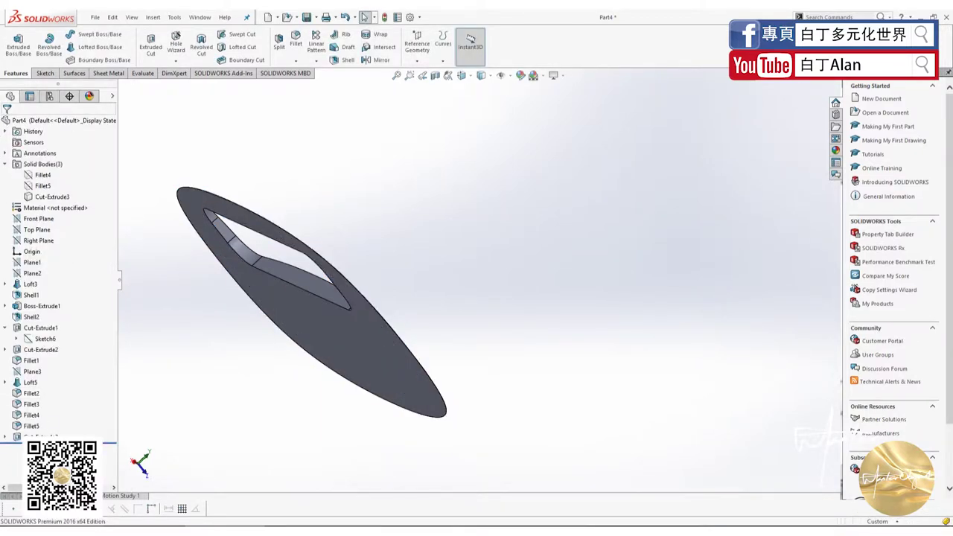
Step: Shell the top piece at 3 mm with the chosen face left open
left_click(348, 60)
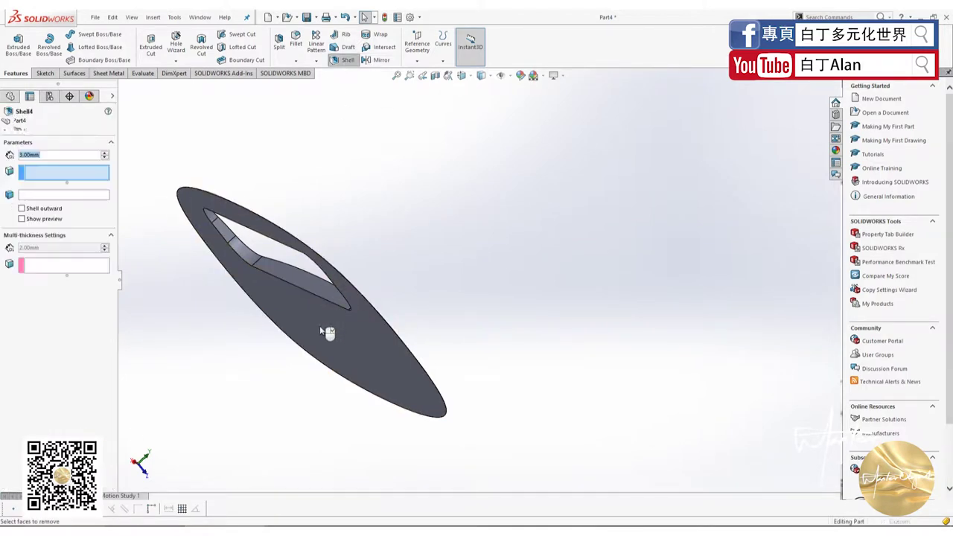
left_click(324, 333)
left_click(6, 126)
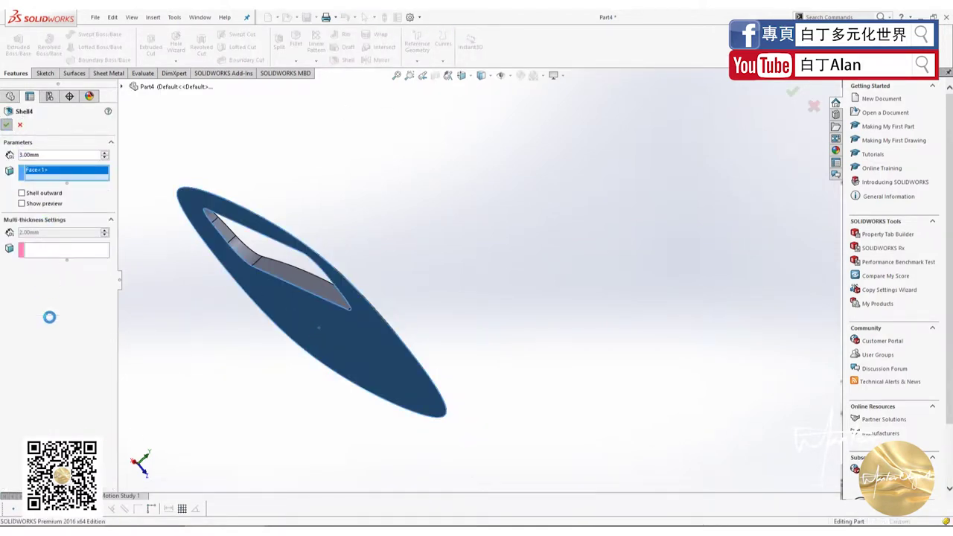
left_click(41, 437)
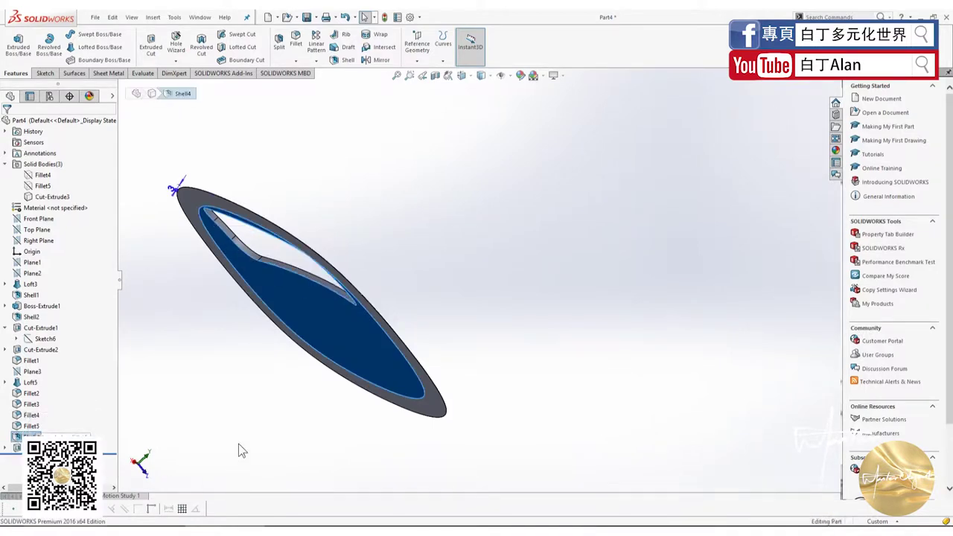
mouse_move(240, 447)
middle_mouse_down()
mouse_move(265, 393)
mouse_move(328, 335)
middle_mouse_up()
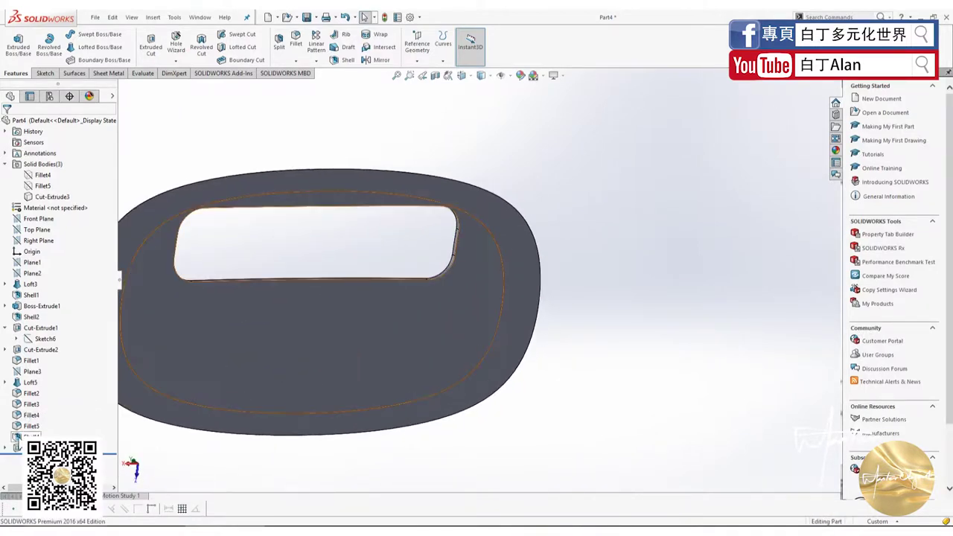
Step: Edit Shell4 and change its wall thickness to 2 mm
right_click(31, 437)
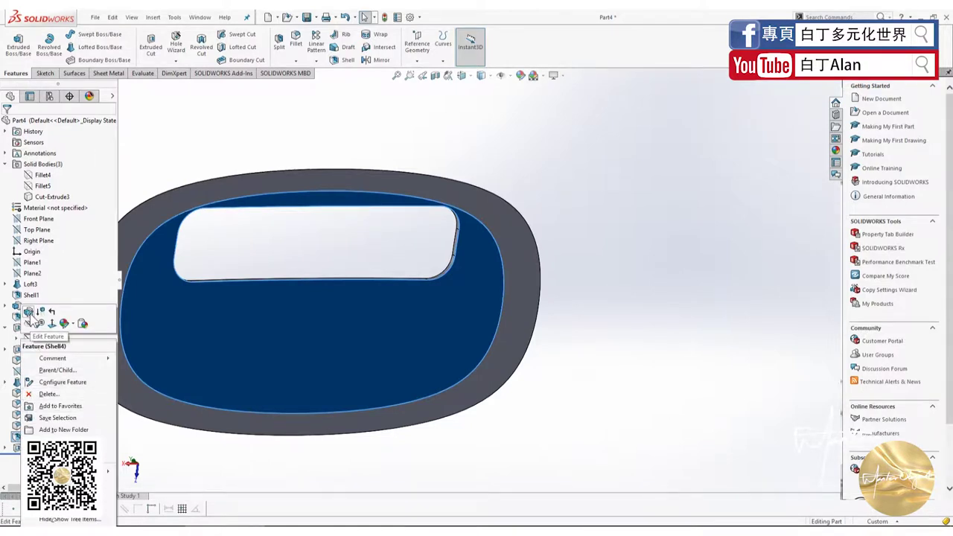
left_click(28, 312)
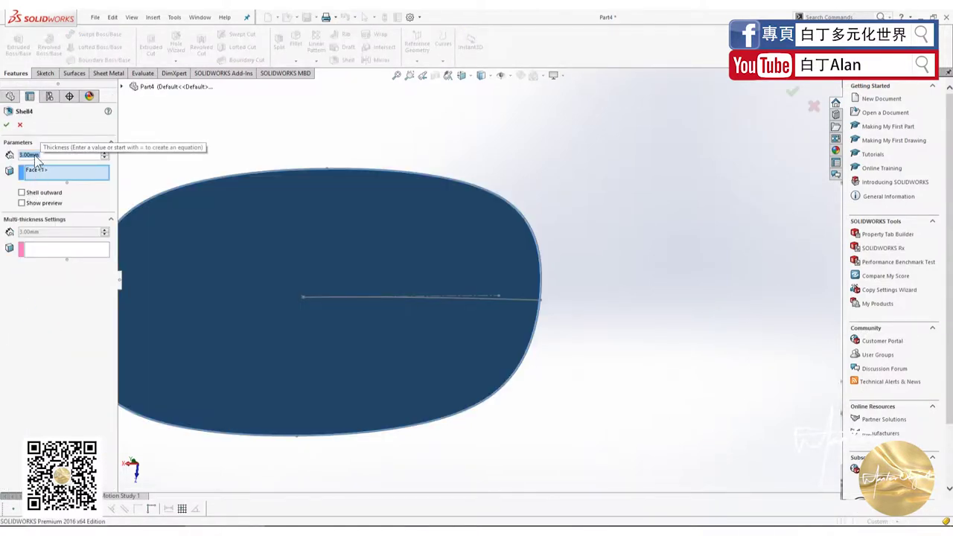
type("2")
key("Tab")
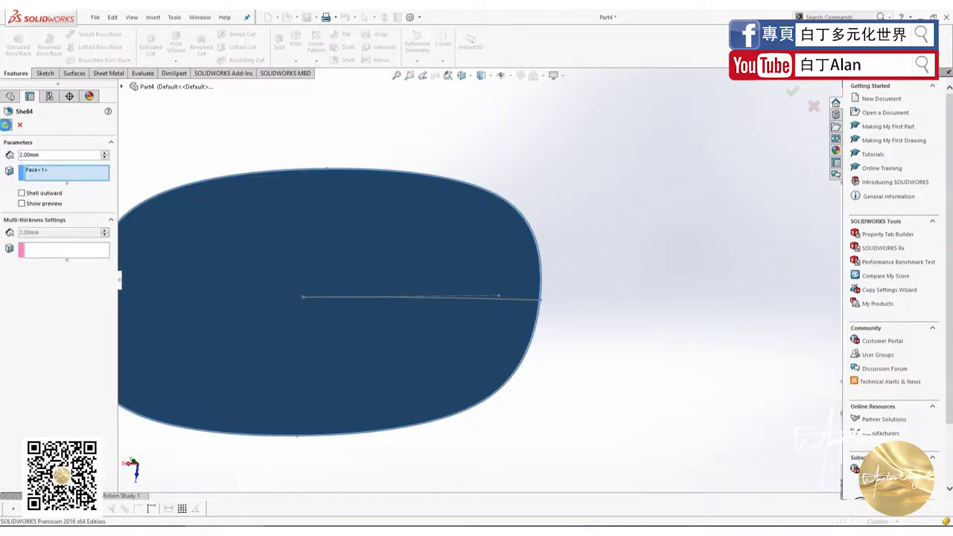
left_click(7, 126)
mouse_move(549, 202)
middle_mouse_down()
mouse_move(489, 288)
mouse_move(440, 472)
mouse_move(466, 355)
mouse_move(484, 393)
mouse_move(386, 440)
mouse_move(324, 363)
mouse_move(298, 377)
middle_mouse_up()
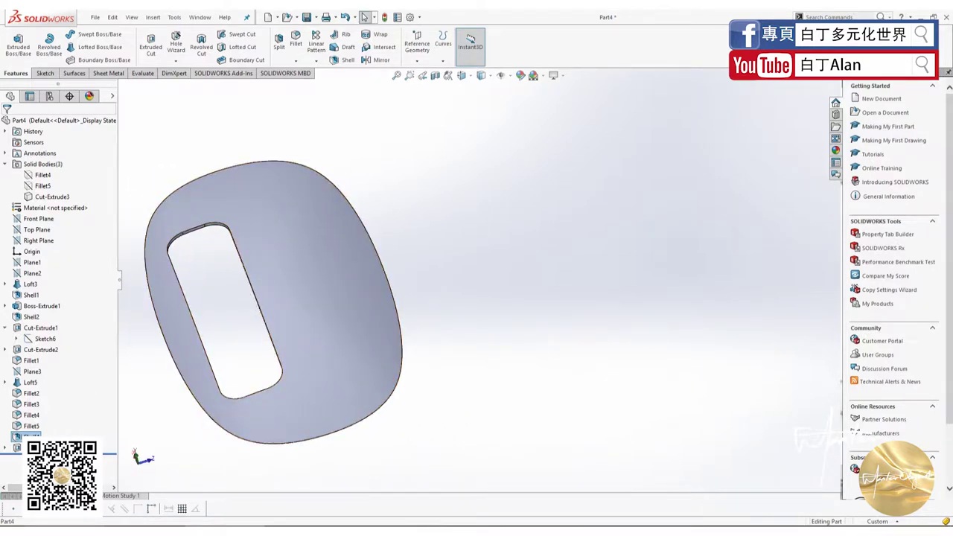
Step: Create Mirror1, copying Cut-Extrude3 across Plane2 as the second slot
left_click(207, 329)
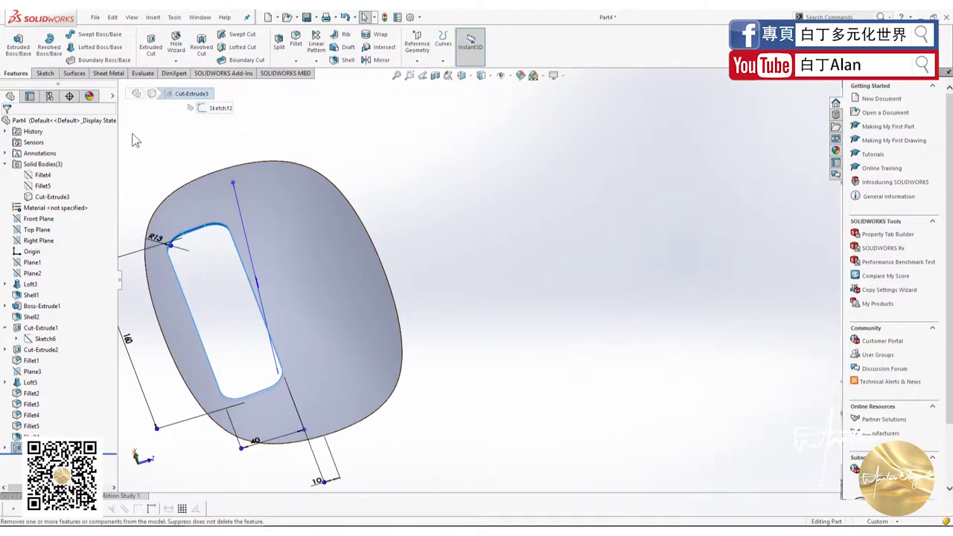
left_click(379, 60)
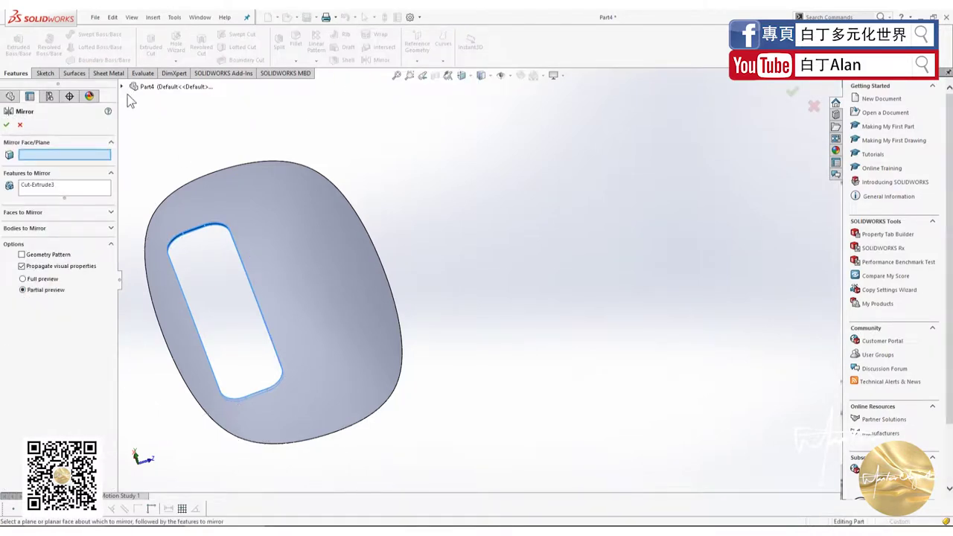
left_click(127, 94)
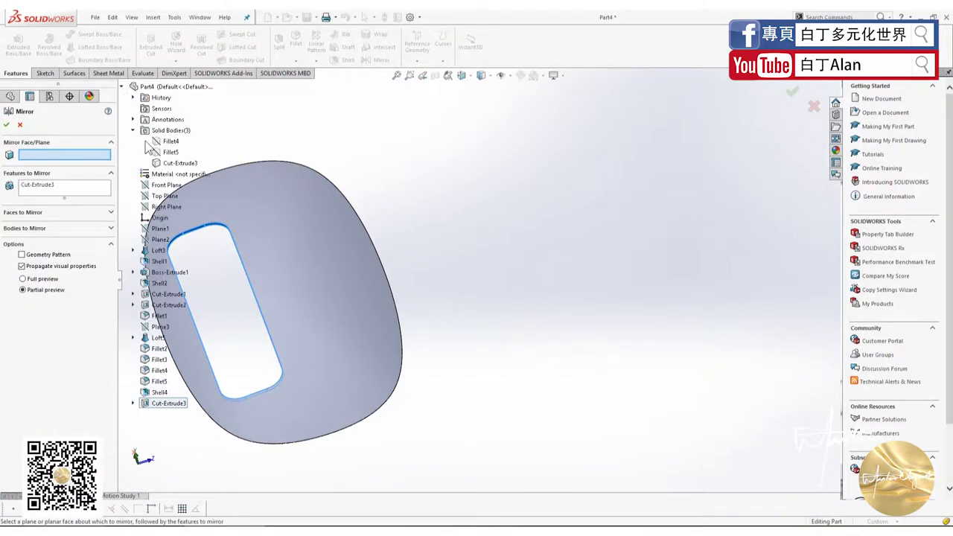
left_click(159, 240)
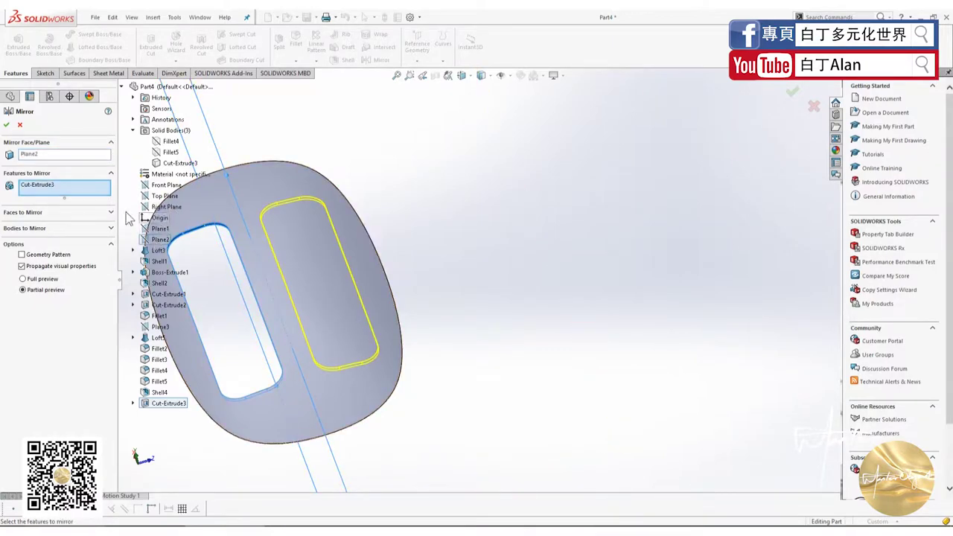
middle_click_drag(315, 288, 333, 296)
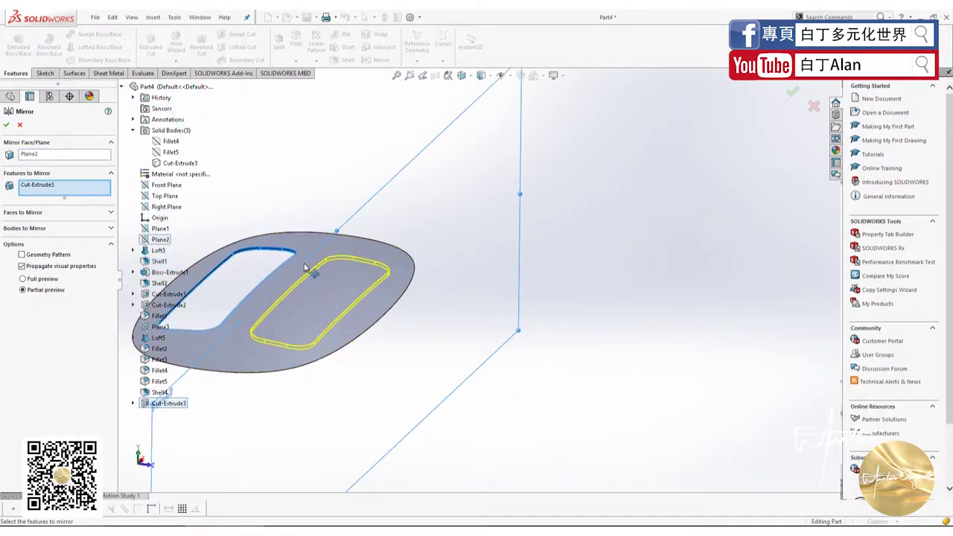
scroll(333, 296, "down", 2)
scroll(358, 294, "down", 3)
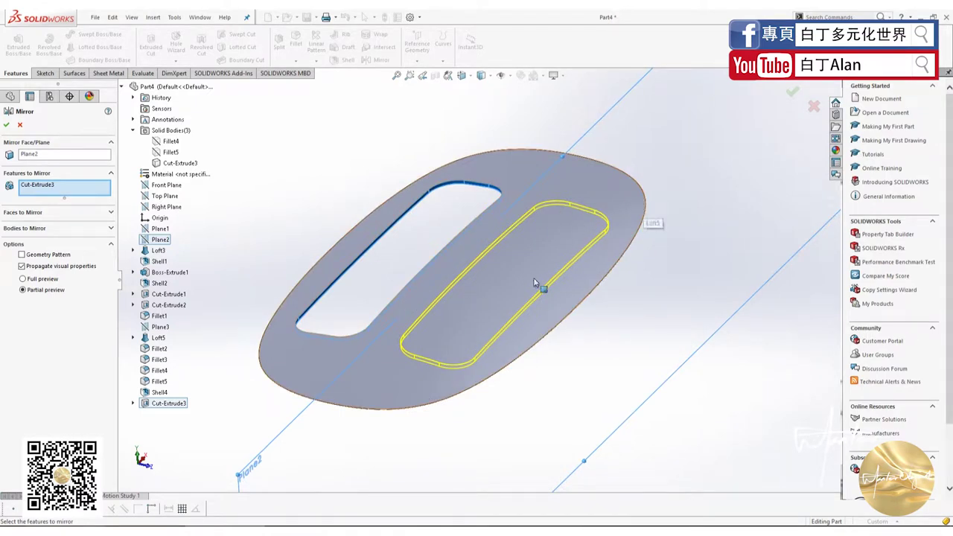
middle_click_drag(491, 309, 521, 257)
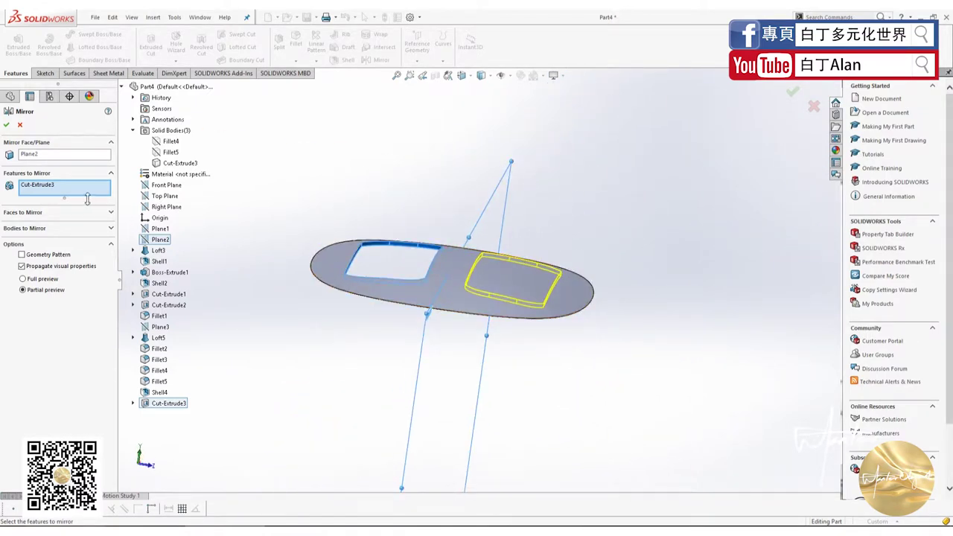
left_click(6, 127)
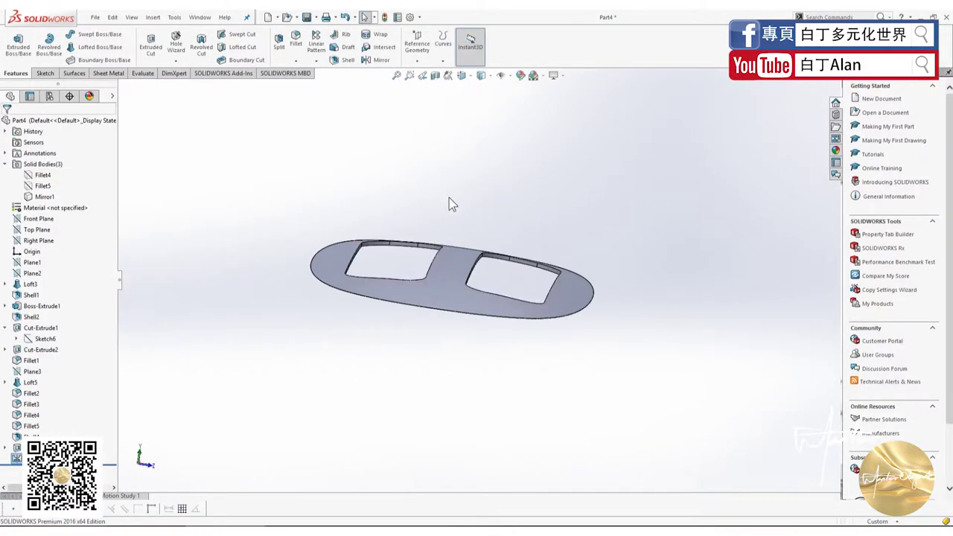
Step: Use Show Body on the hidden toaster body in Solid Bodies and orbit around it
mouse_move(450, 198)
middle_mouse_down()
mouse_move(417, 248)
mouse_move(405, 358)
mouse_move(453, 323)
mouse_move(459, 358)
mouse_move(517, 326)
mouse_move(447, 313)
middle_mouse_up()
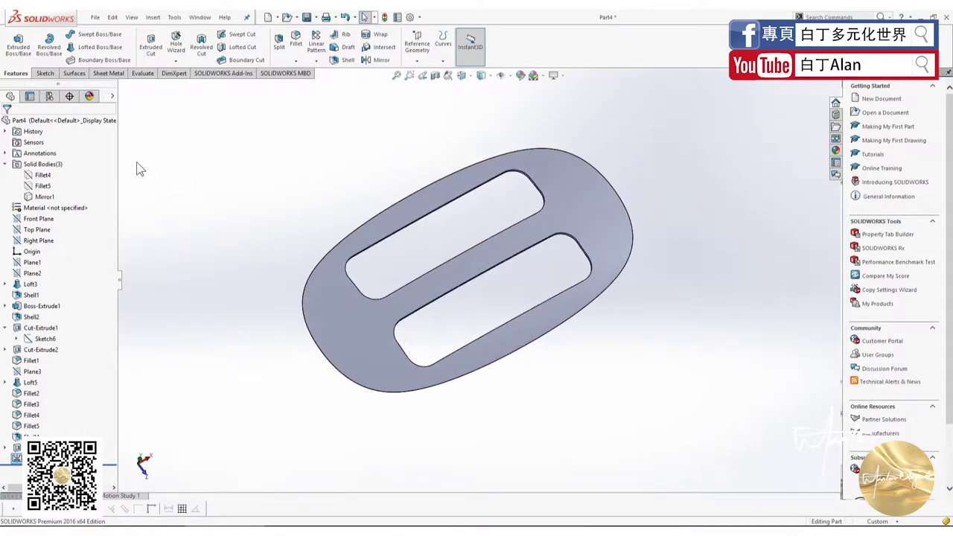
left_click(43, 186)
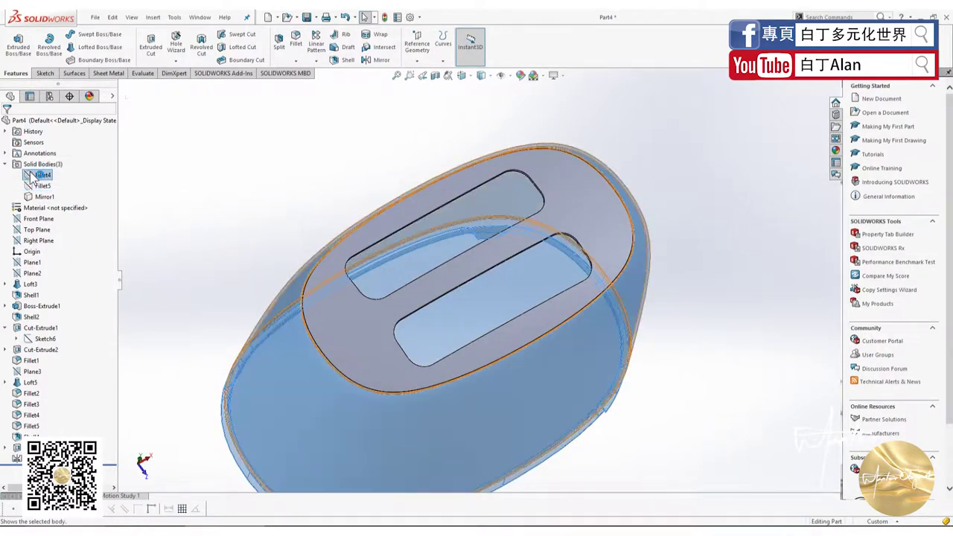
right_click(31, 175)
left_click(32, 178)
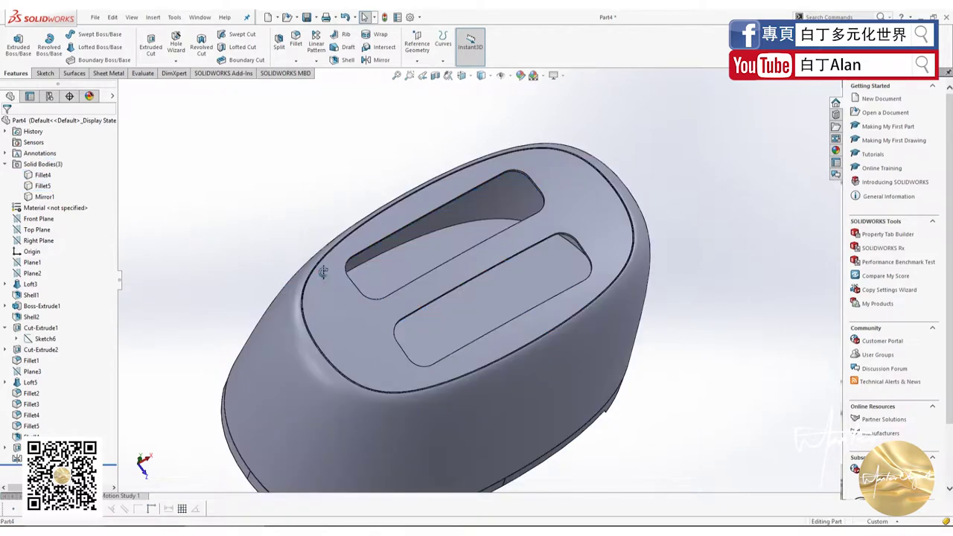
mouse_move(174, 222)
middle_mouse_down()
mouse_move(307, 207)
mouse_move(384, 303)
mouse_move(388, 337)
mouse_move(397, 328)
middle_mouse_up()
scroll(383, 304, "up", 3)
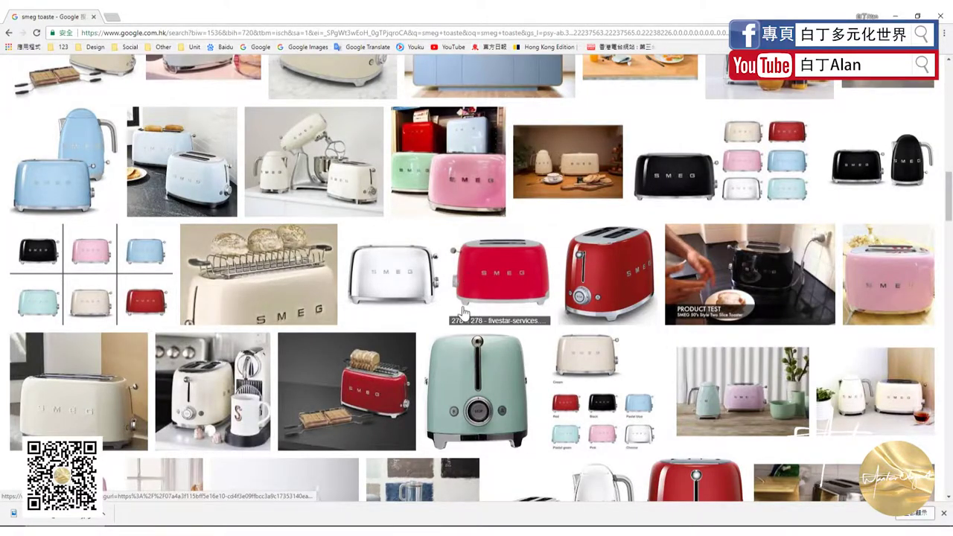
Step: Close the red toaster preview and open the mint-green SMEG toaster in the image results
scroll(471, 373, "up", 5)
scroll(272, 201, "up", 3)
scroll(272, 201, "up", 5)
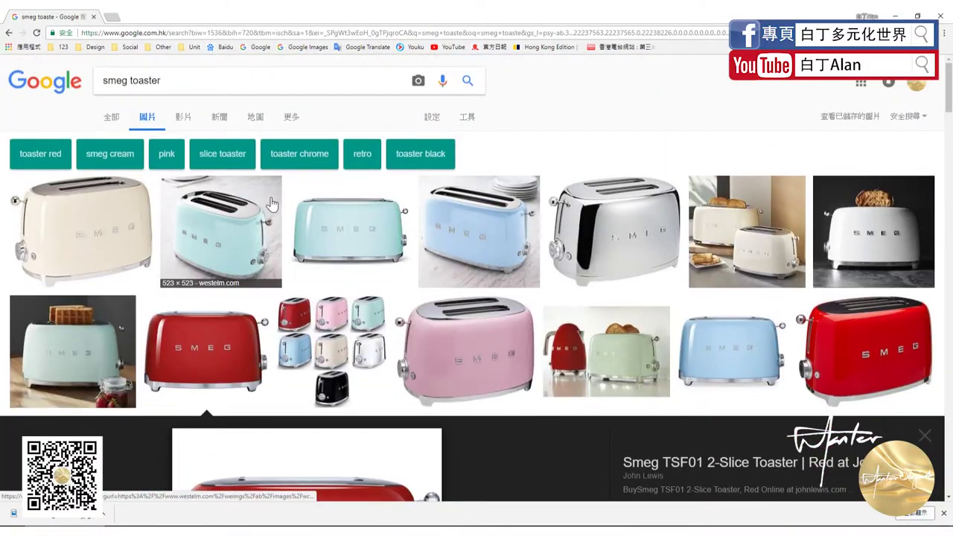
scroll(273, 202, "down", 5)
scroll(328, 203, "up", 1)
scroll(328, 203, "down", 1)
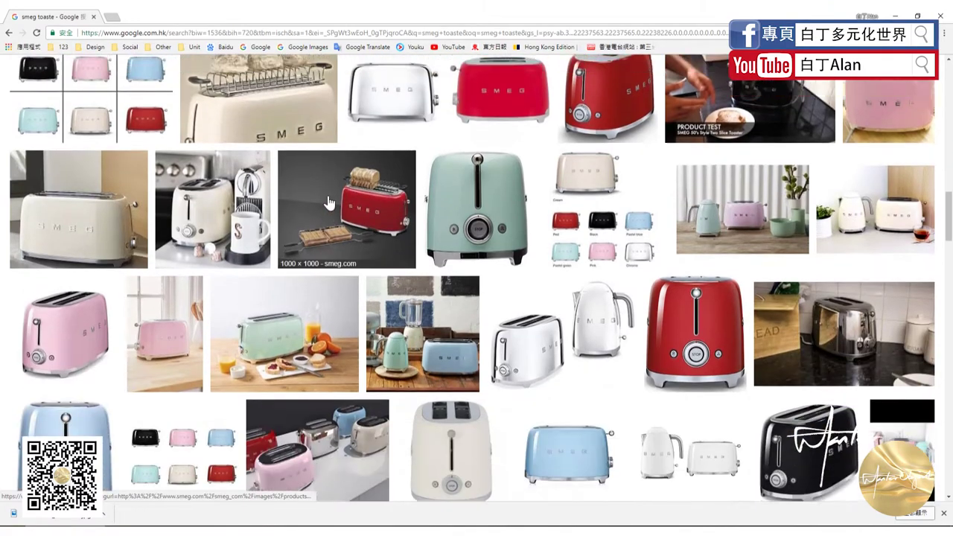
scroll(328, 203, "up", 3)
scroll(313, 216, "up", 3)
left_click(289, 236)
scroll(320, 246, "down", 5)
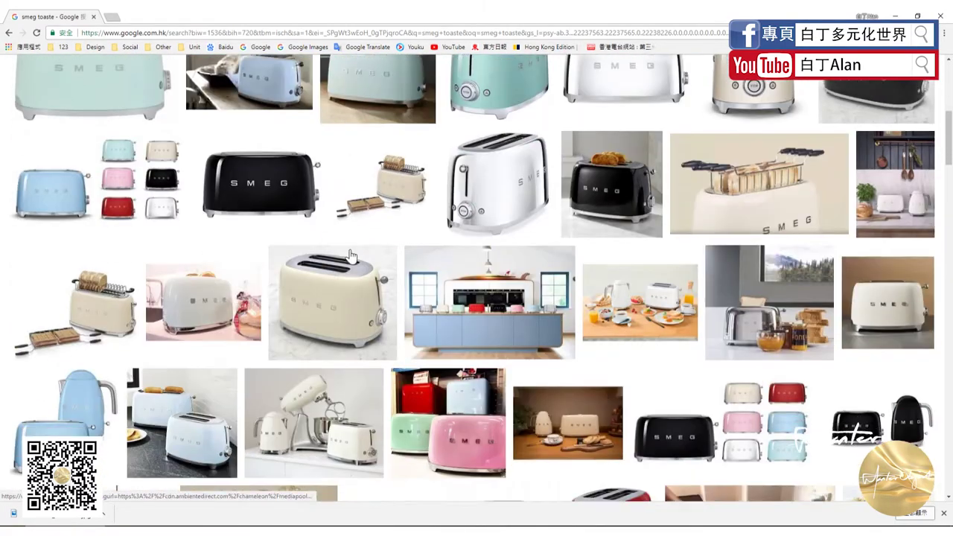
scroll(351, 256, "down", 3)
scroll(388, 257, "down", 3)
left_click(472, 258)
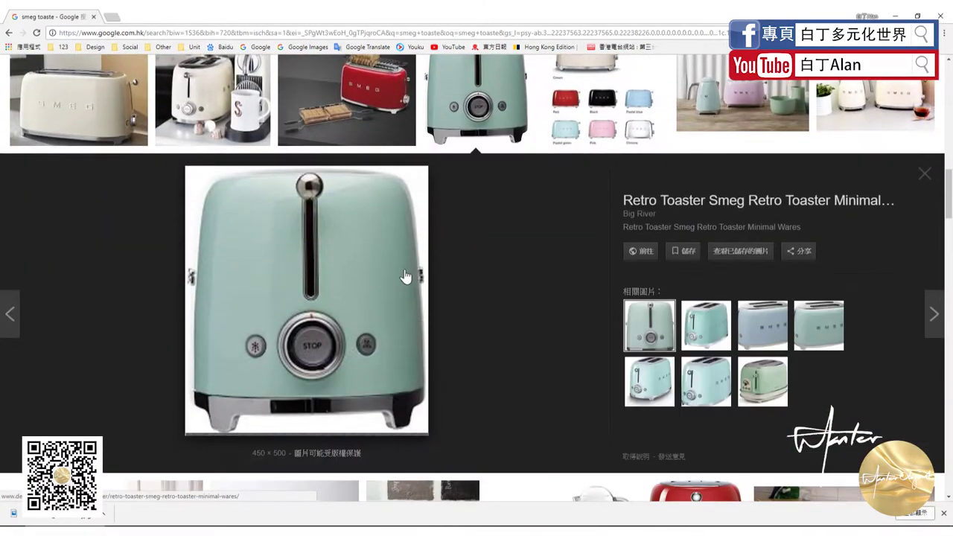
Step: Save the mint-green SMEG toaster image to the computer as a JPG
right_click(325, 267)
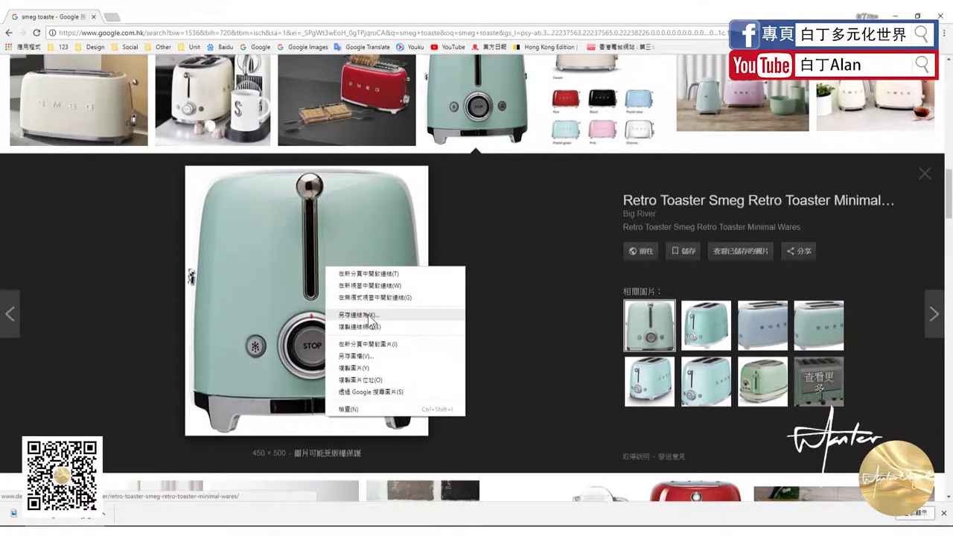
left_click(372, 356)
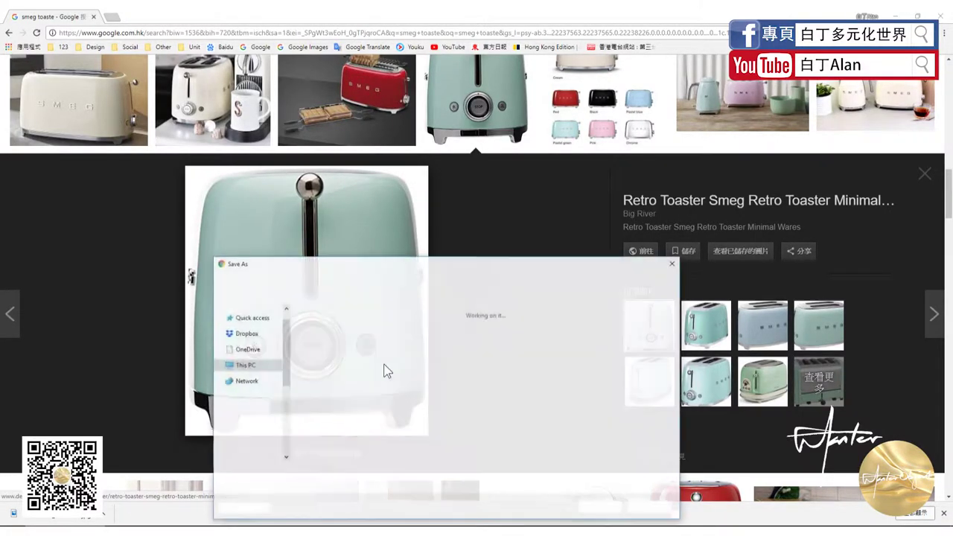
left_click(601, 508)
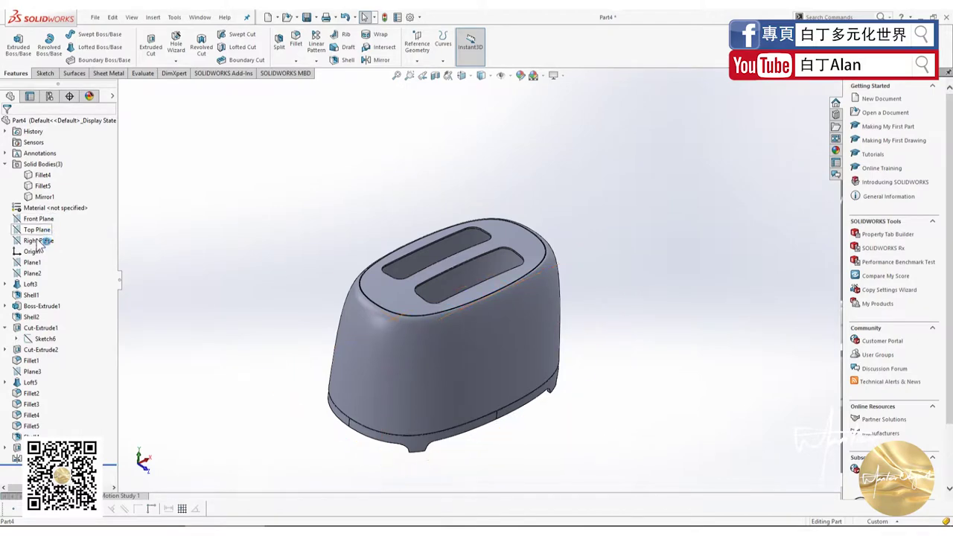
Step: Start Sketch13 on the Right Plane with the toaster body viewed side-on using Ctrl+8
left_click(37, 240)
middle_click_drag(303, 339, 367, 352)
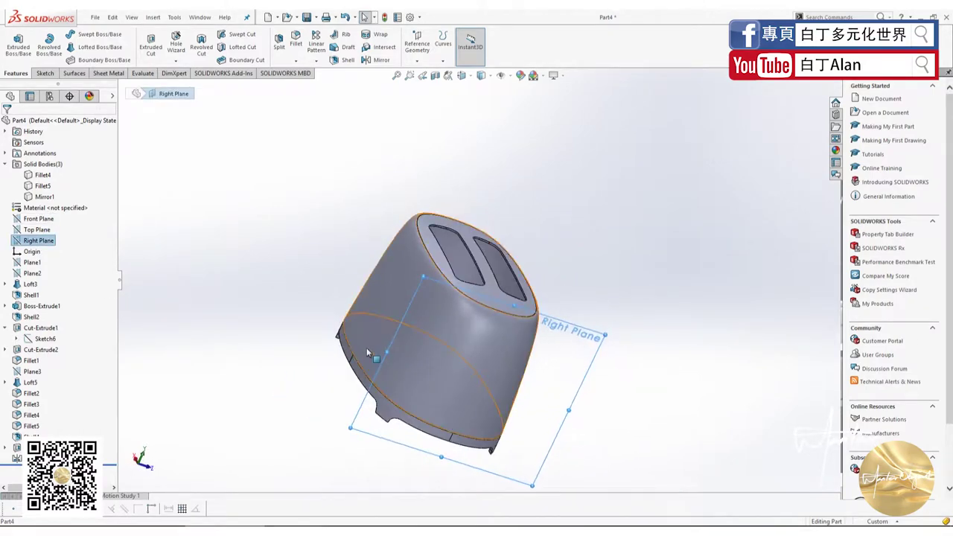
key("ctrl+8")
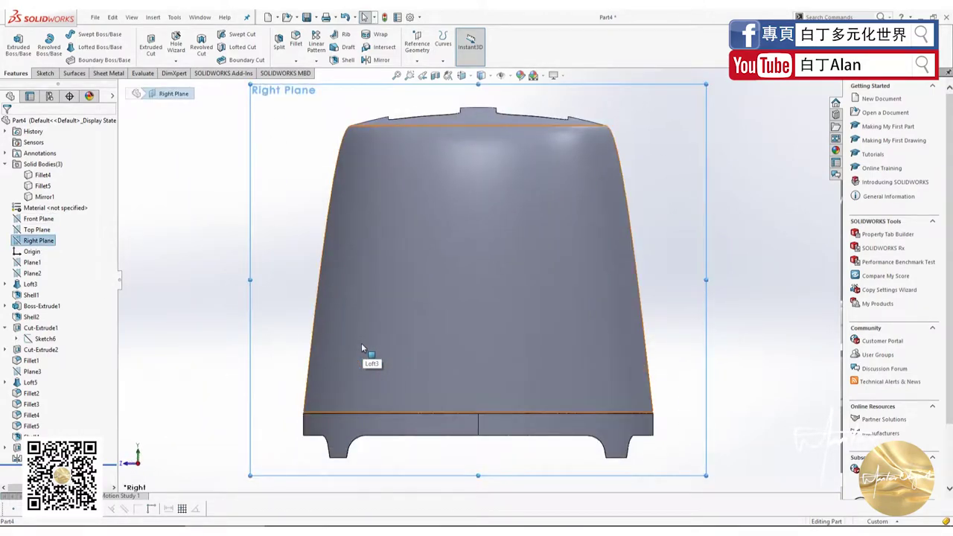
key("ctrl+8")
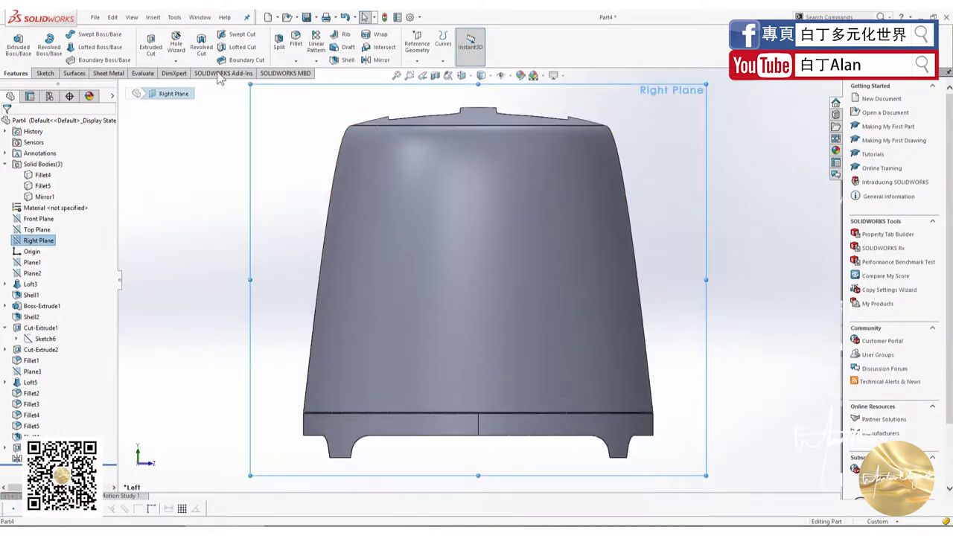
left_click(44, 73)
left_click(16, 43)
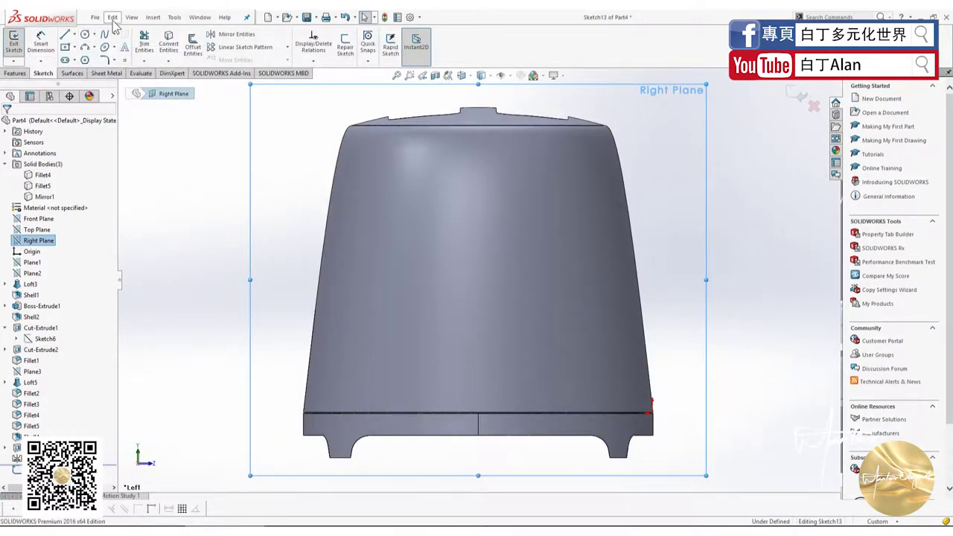
left_click(152, 17)
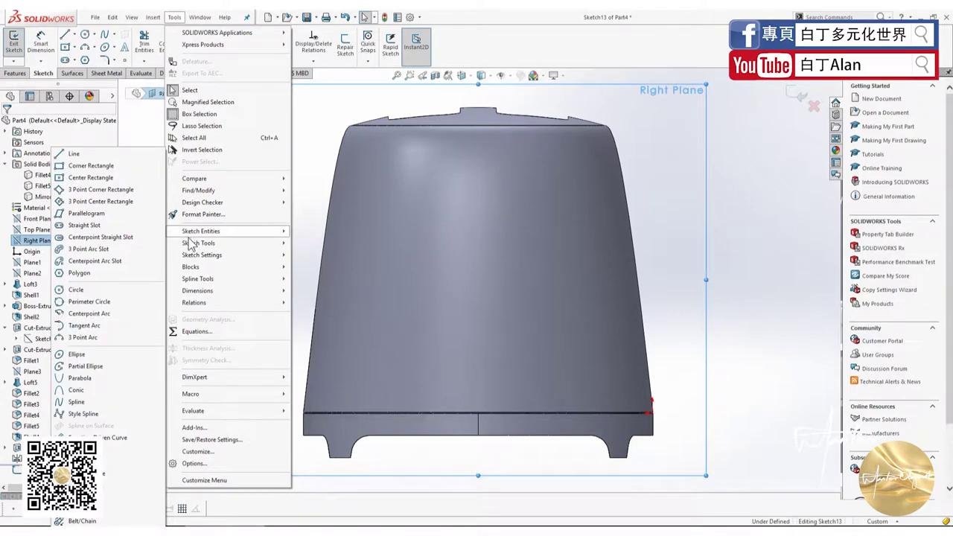
mouse_move(199, 243)
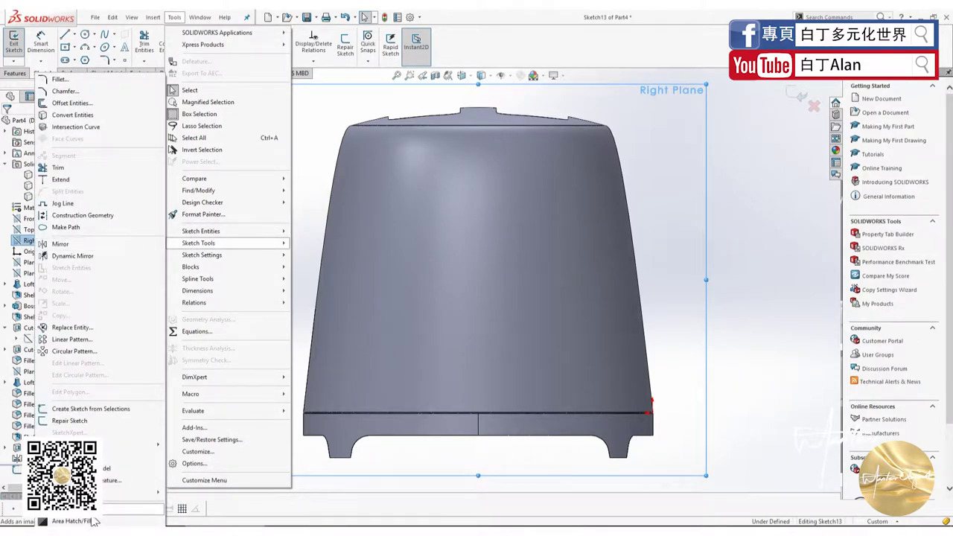
Step: Insert the saved mint toaster photo into the sketch as a sketch picture
left_click(95, 523)
key("ctrl+o")
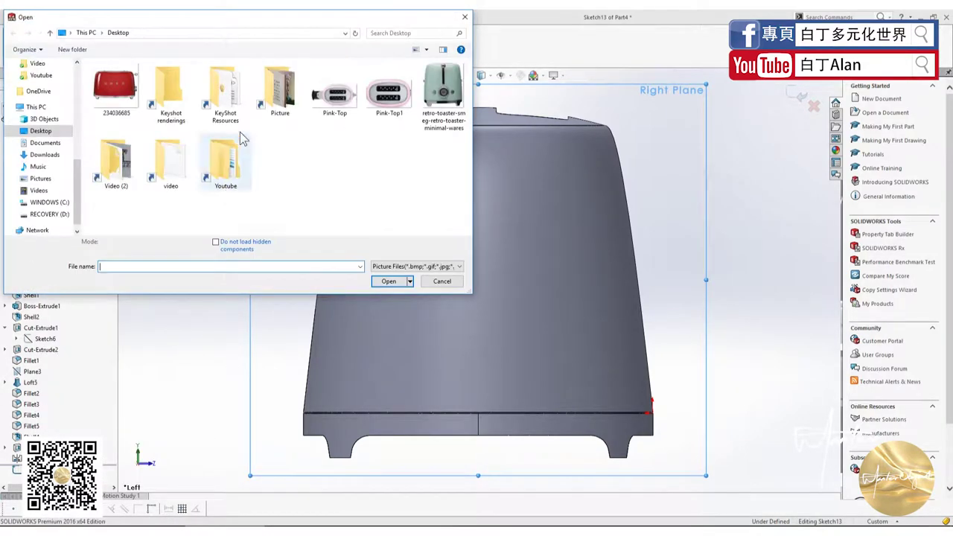
double_click(439, 112)
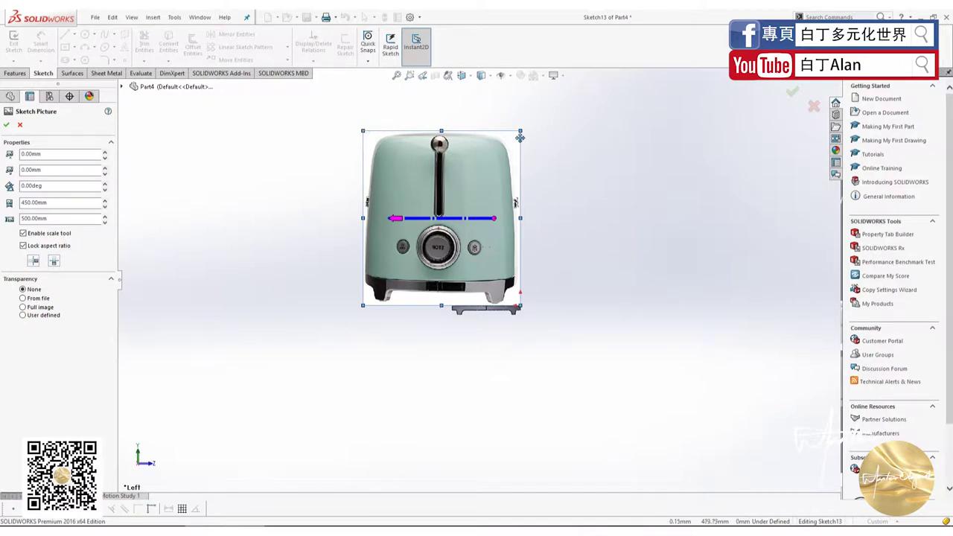
Step: Move the photo beside the body and scale it to about 180 × 190 mm
left_click_drag(527, 131, 705, 139)
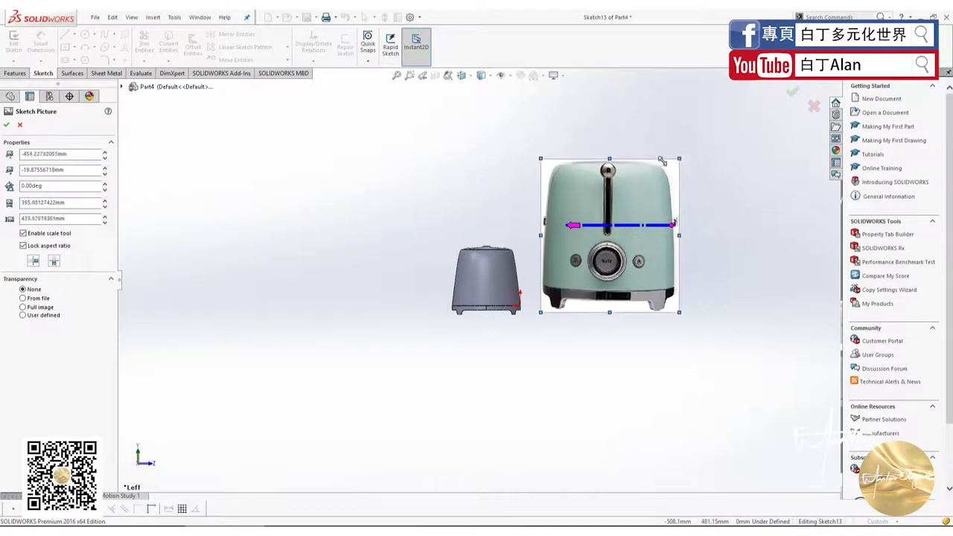
mouse_move(697, 137)
left_mouse_down()
mouse_move(582, 265)
mouse_move(519, 307)
left_mouse_up()
scroll(559, 273, "down", 3)
scroll(558, 274, "down", 2)
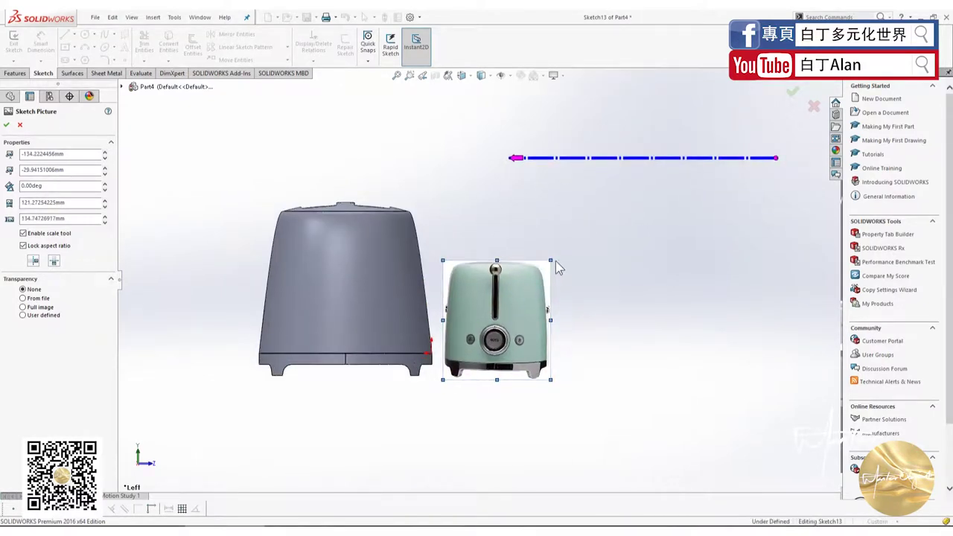
left_click_drag(550, 259, 608, 205)
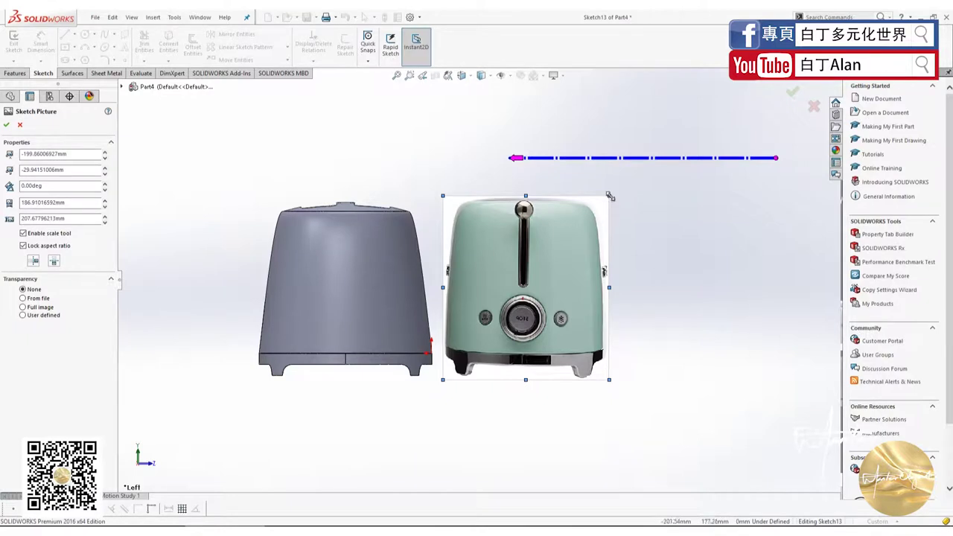
left_click_drag(610, 196, 595, 203)
key("Return")
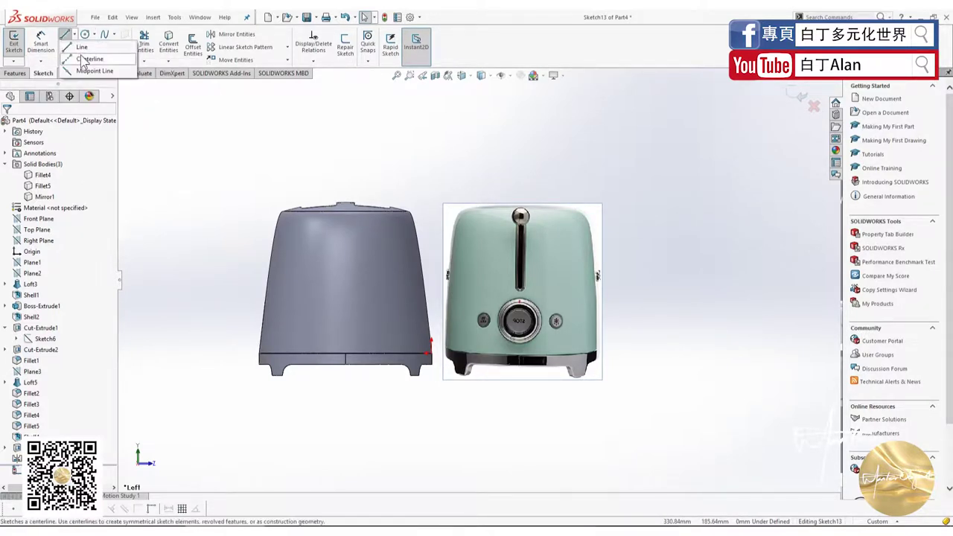
Step: Draw a vertical centreline through the body and a center rectangle on it
left_click(67, 35)
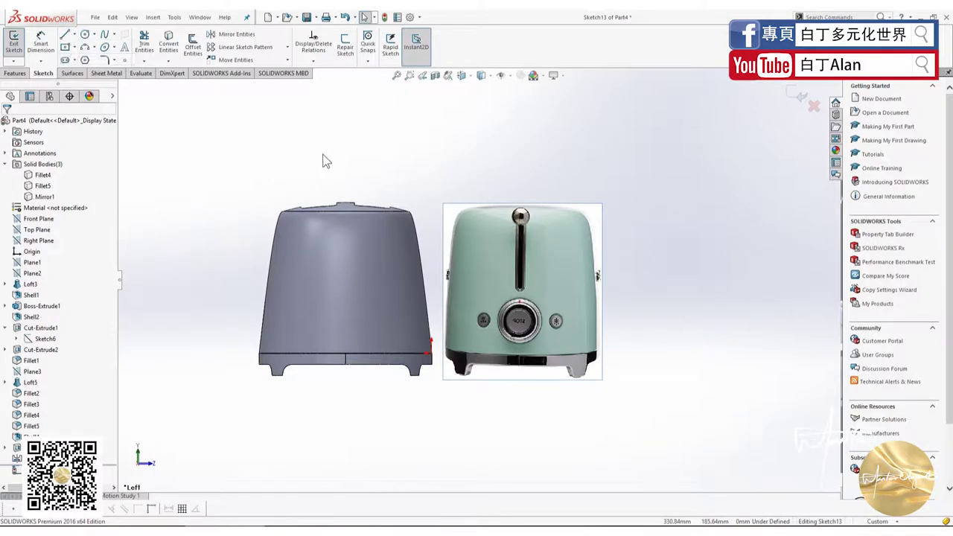
left_click(345, 364)
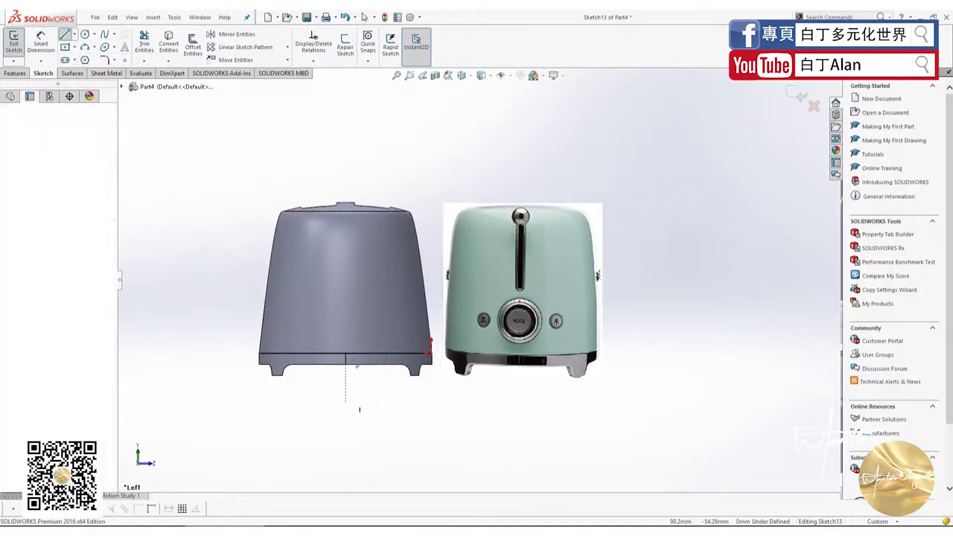
left_click(346, 178)
key("Escape")
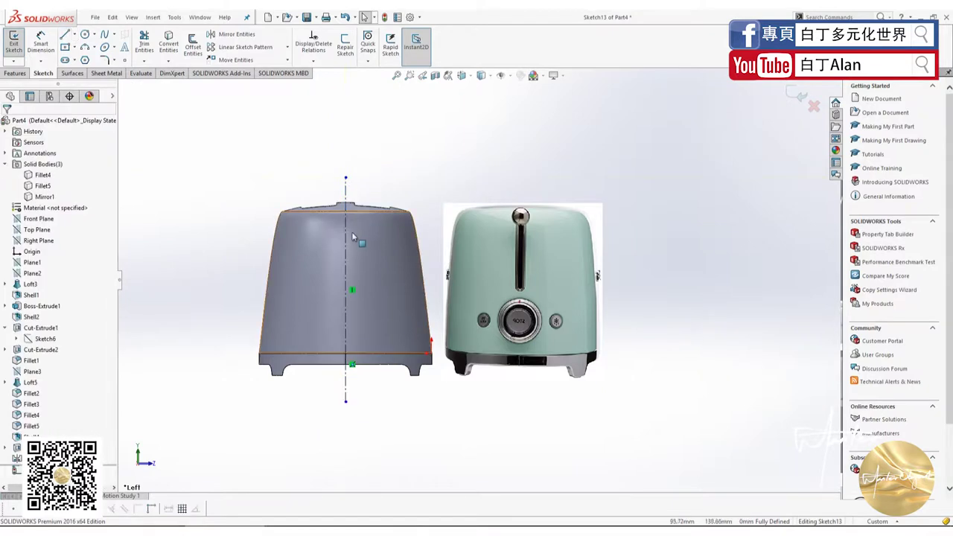
scroll(352, 231, "down", 2)
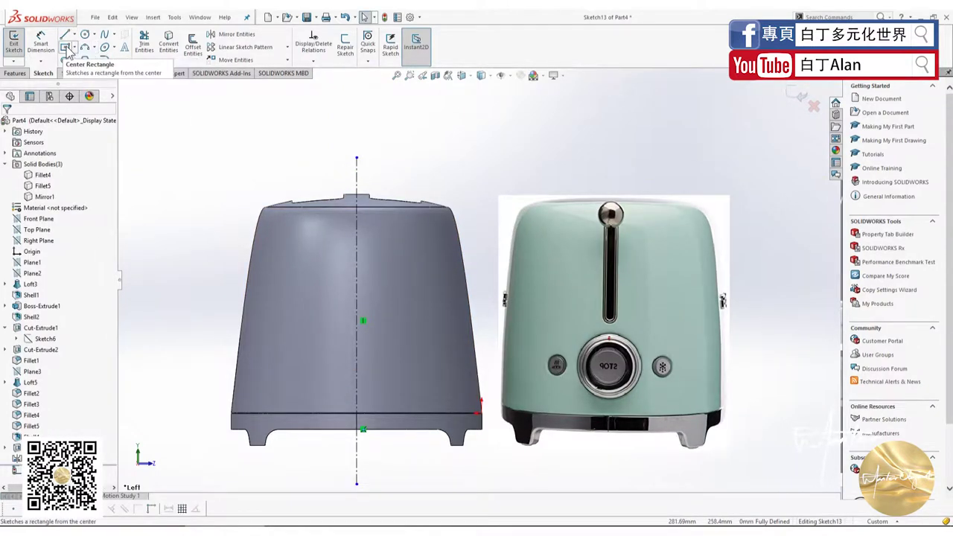
left_click(66, 47)
left_click(357, 266)
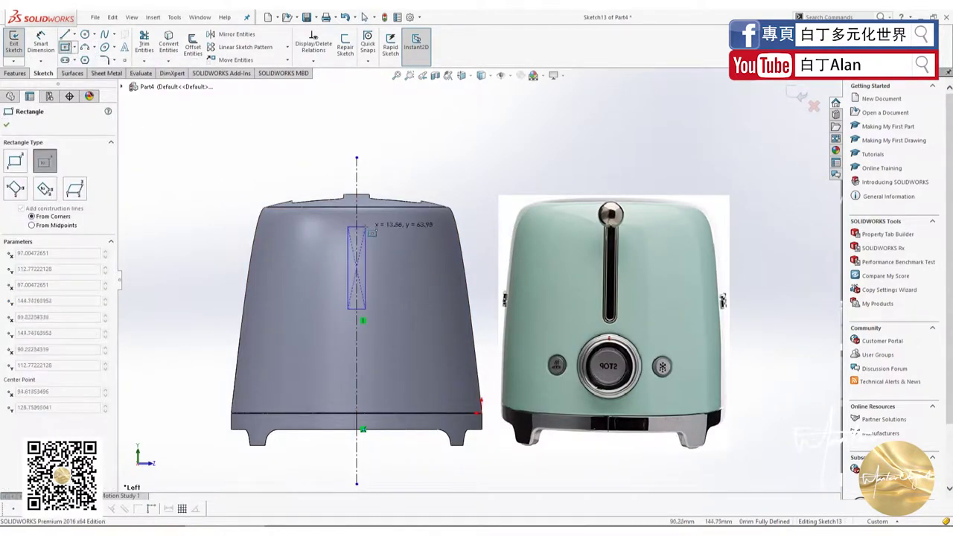
left_click(366, 219)
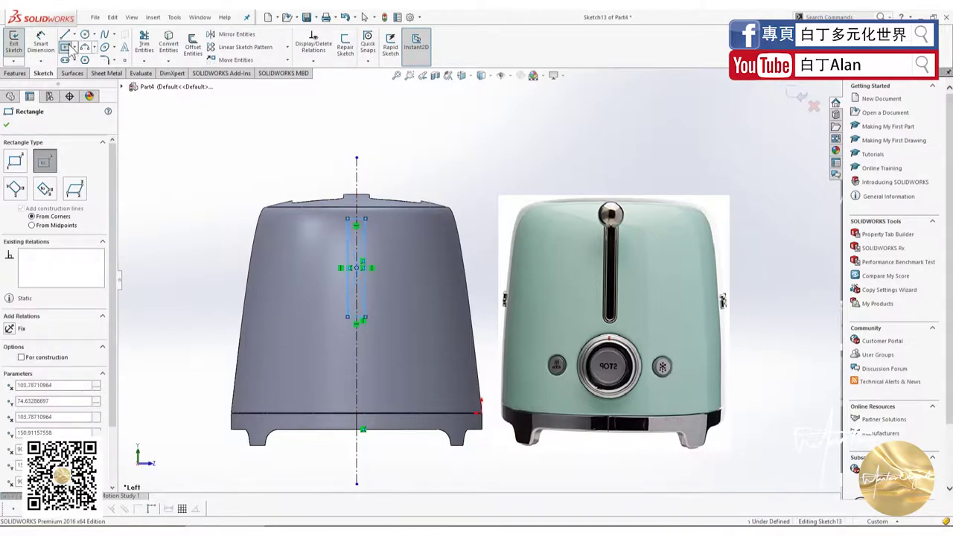
key("Escape")
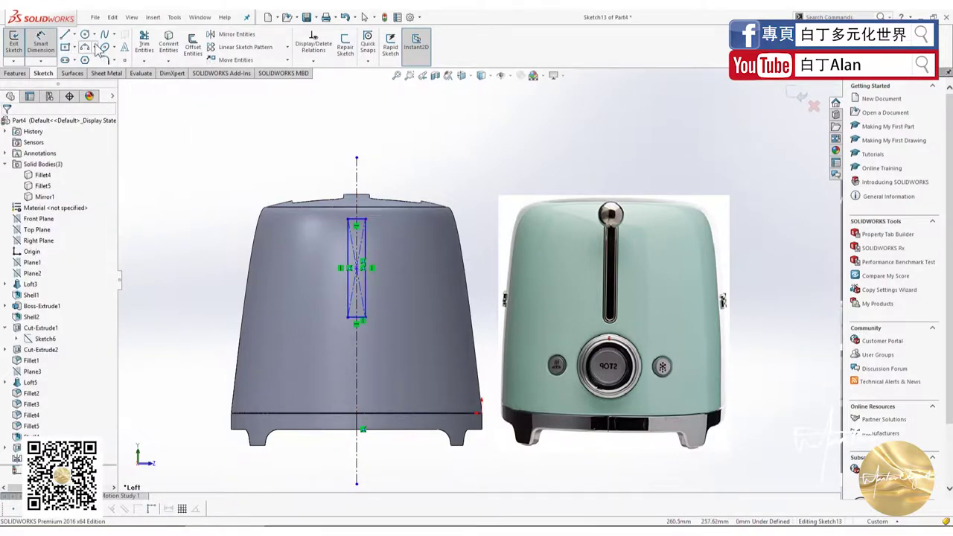
Step: Dimension the rectangle 80 mm tall and 10 mm wide
left_click(365, 246)
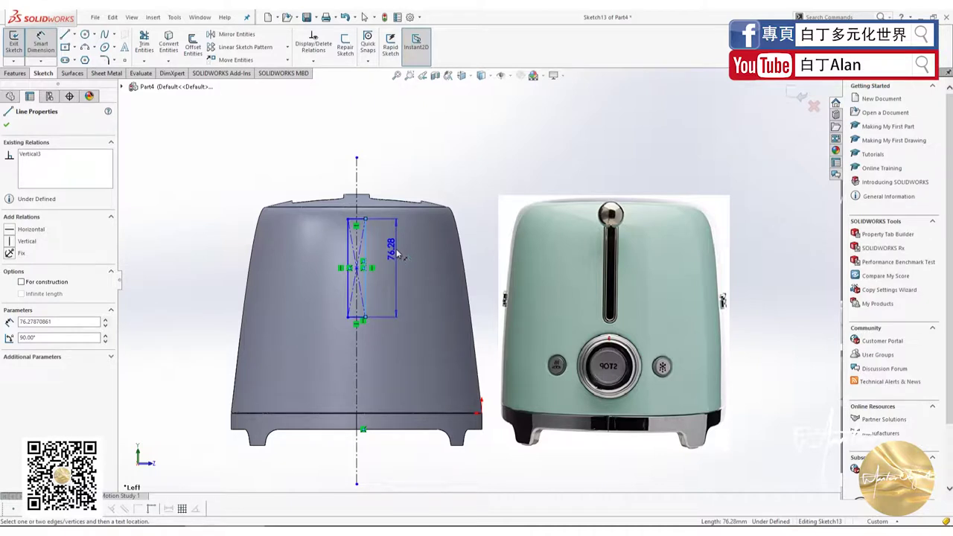
left_click(397, 254)
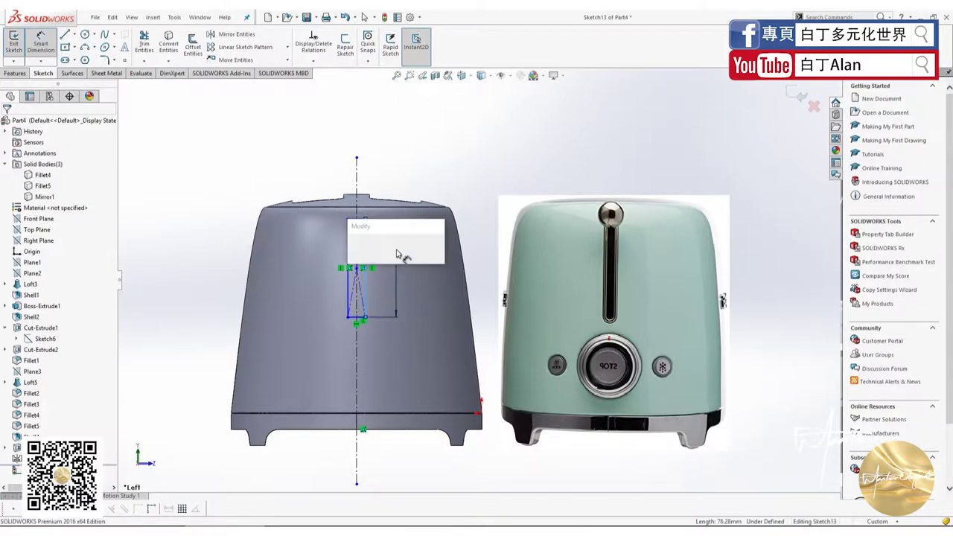
type("80")
key("Return")
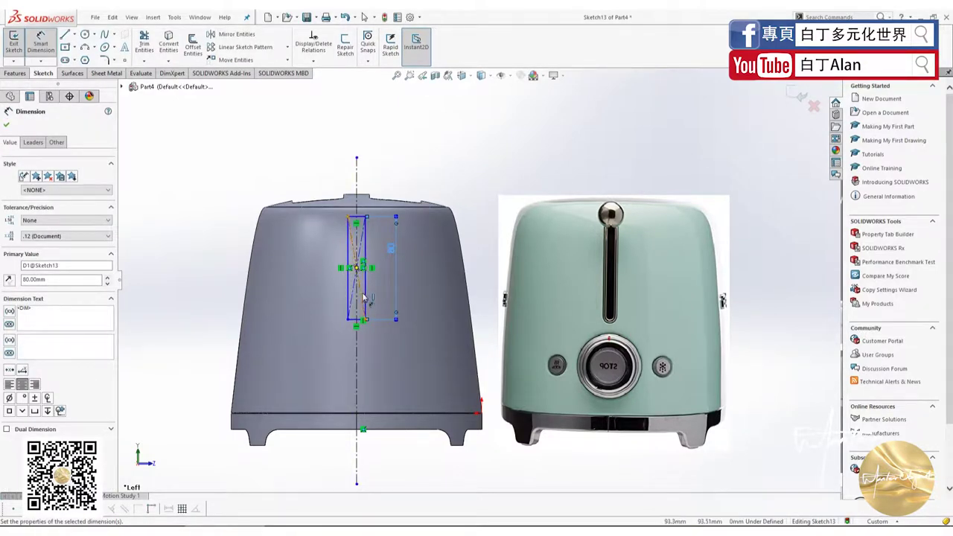
left_click(347, 295)
left_click(346, 295)
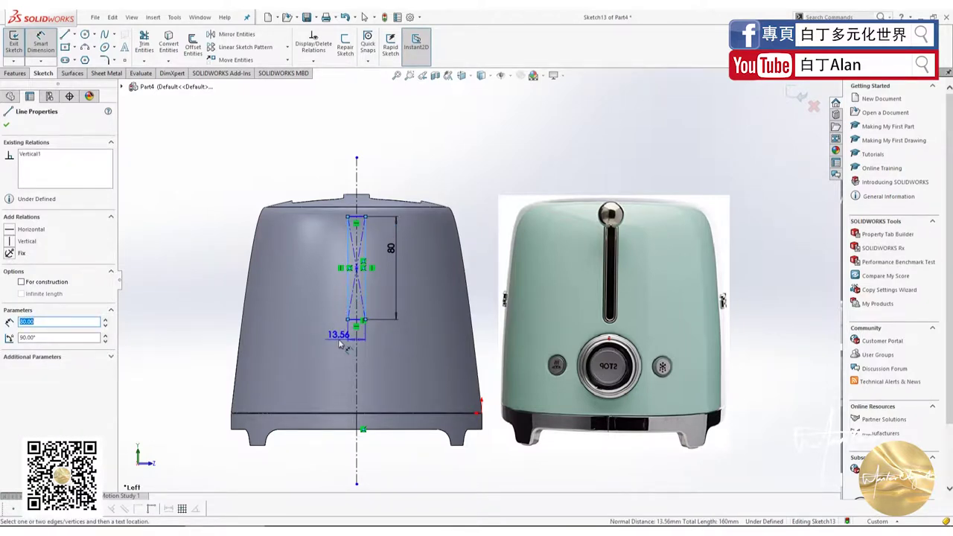
left_click(343, 344)
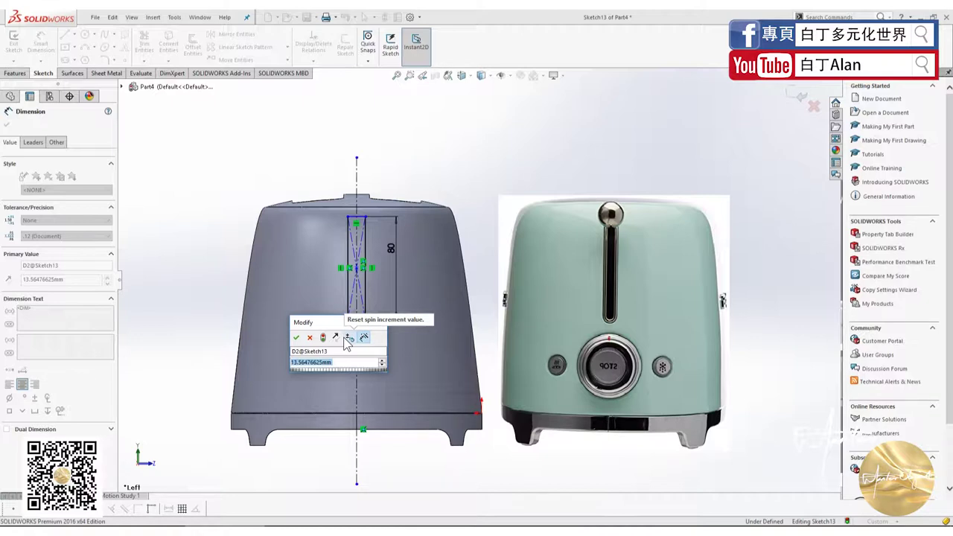
type("10")
key("Return")
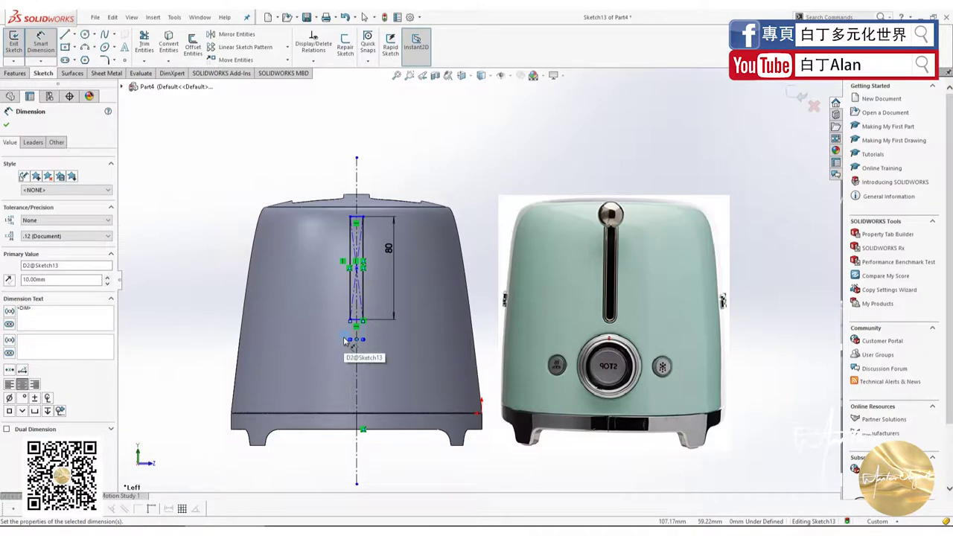
left_click(6, 125)
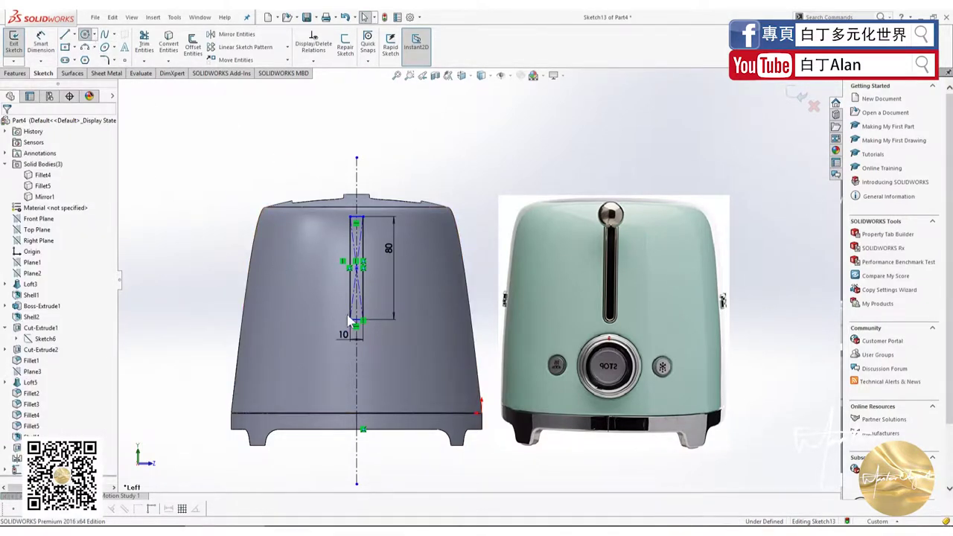
Step: Add circles at the slot's top and bottom ends to round them
left_click(84, 34)
scroll(313, 324, "down", 1)
scroll(335, 321, "down", 3)
scroll(394, 328, "up", 4)
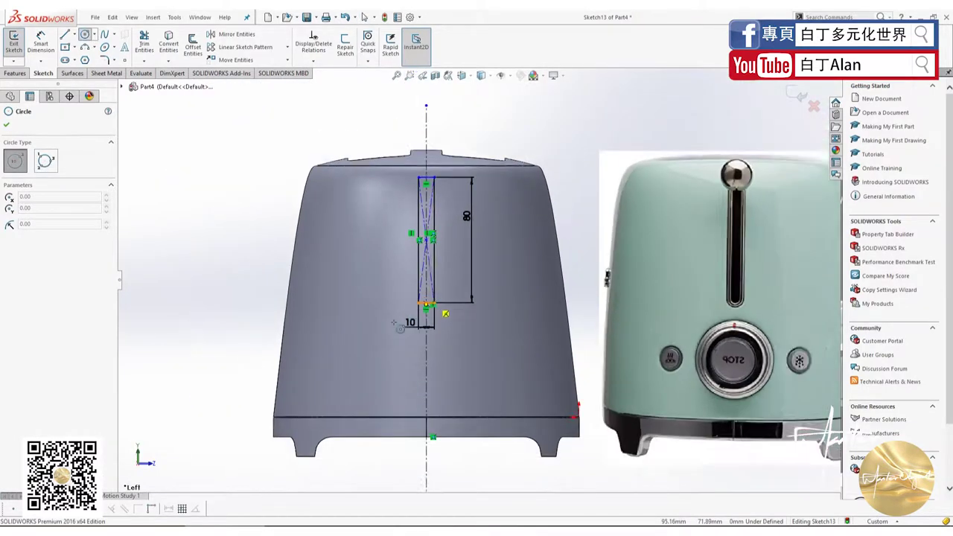
scroll(423, 327, "down", 3)
scroll(462, 307, "up", 3)
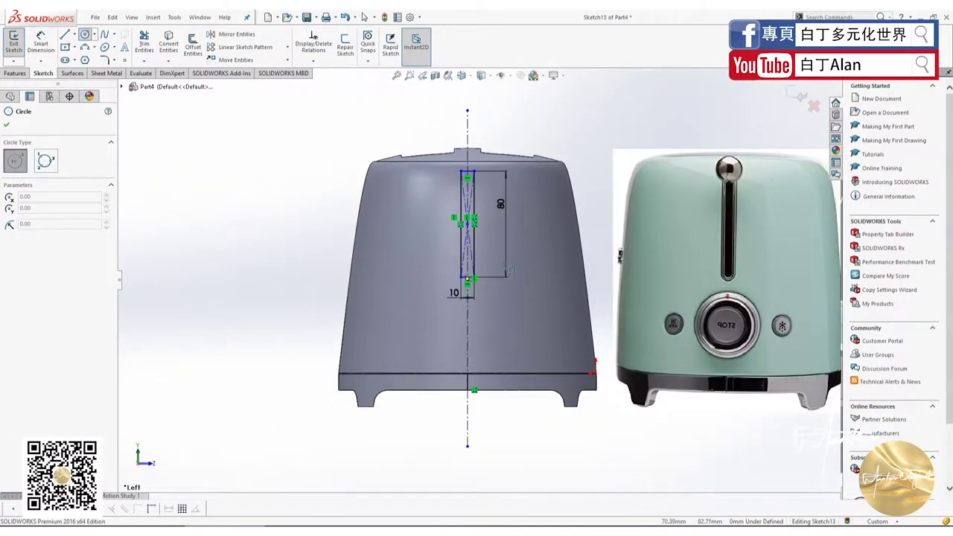
scroll(511, 270, "down", 3)
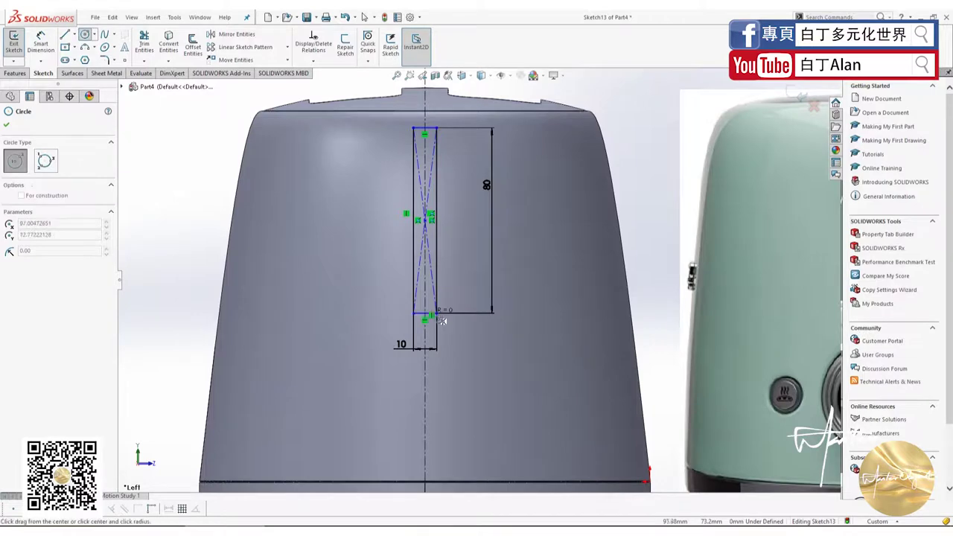
left_click(426, 131)
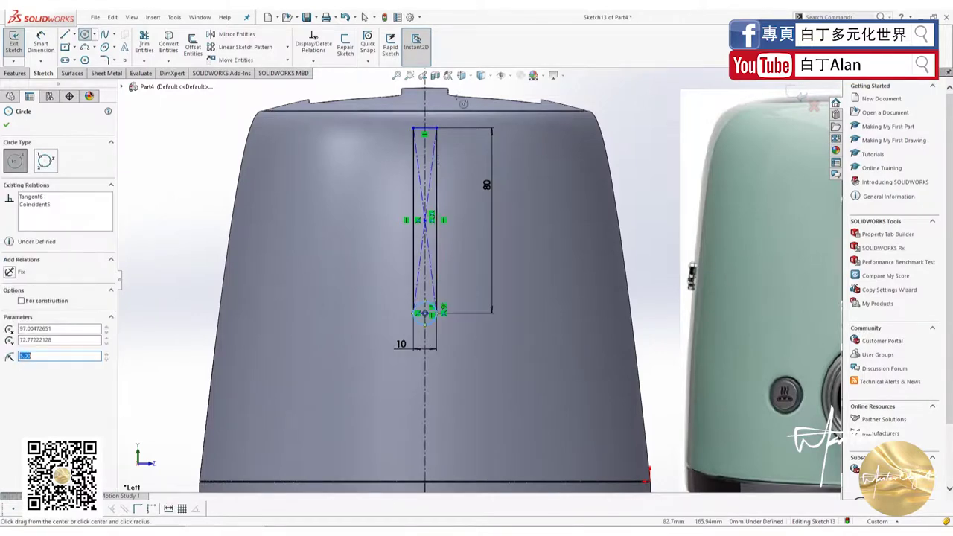
left_click(441, 138)
scroll(469, 254, "up", 3)
scroll(700, 203, "down", 1)
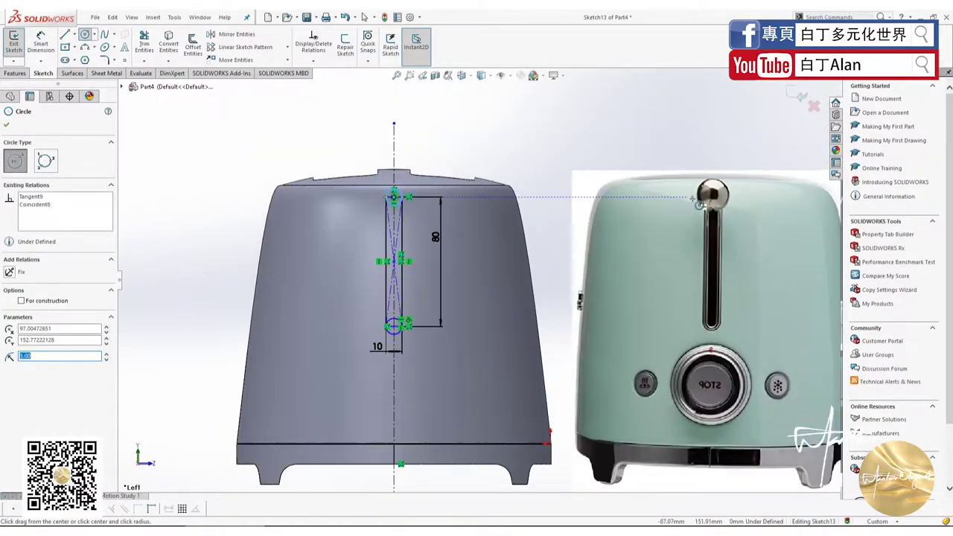
scroll(123, 95, "down", 2)
left_click(6, 125)
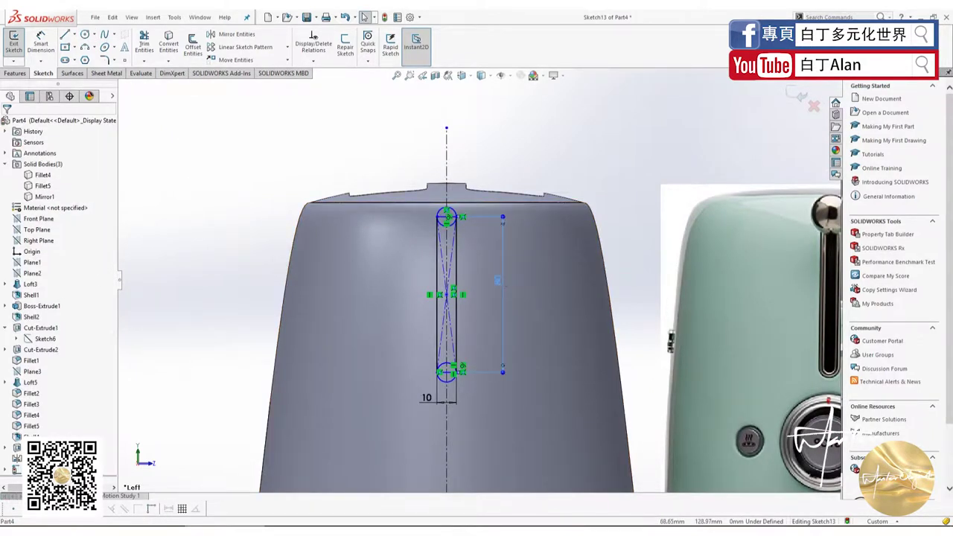
Step: Drag the slot lower on the body, then nudge it back slightly
left_click(497, 280)
left_click_drag(447, 296, 448, 319)
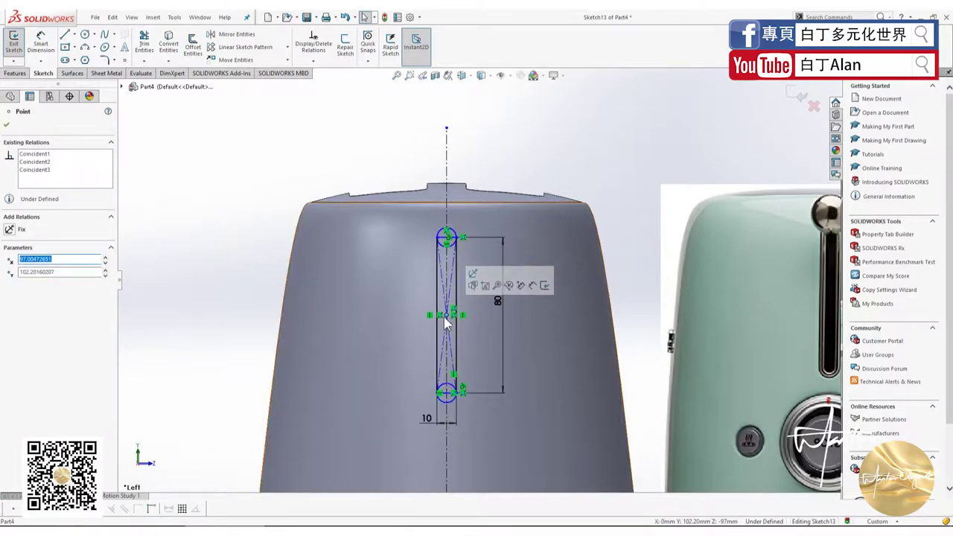
left_click_drag(448, 316, 455, 316)
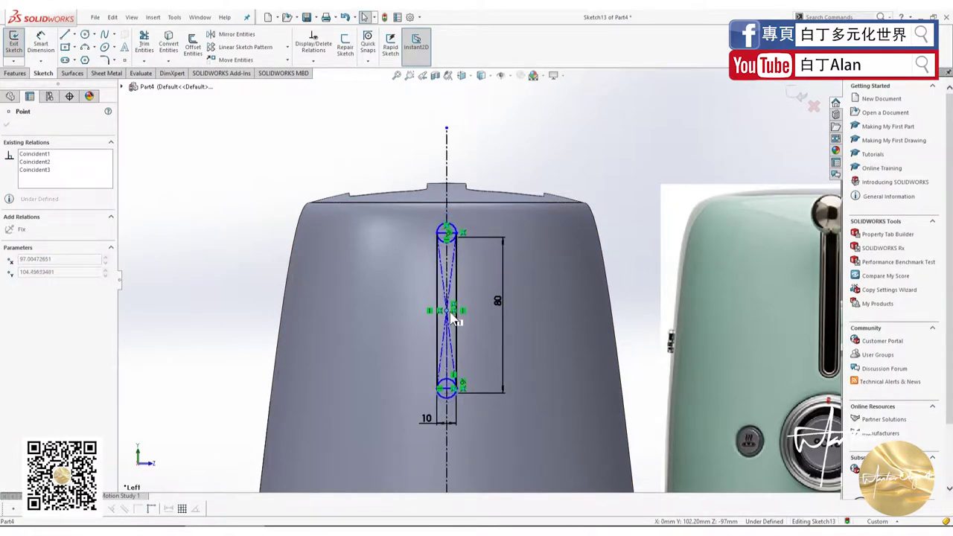
left_click(485, 170)
Step: Shorten the slot height from 80 to 70 mm and move it higher on the body
scroll(481, 287, "up", 2)
scroll(481, 286, "down", 3)
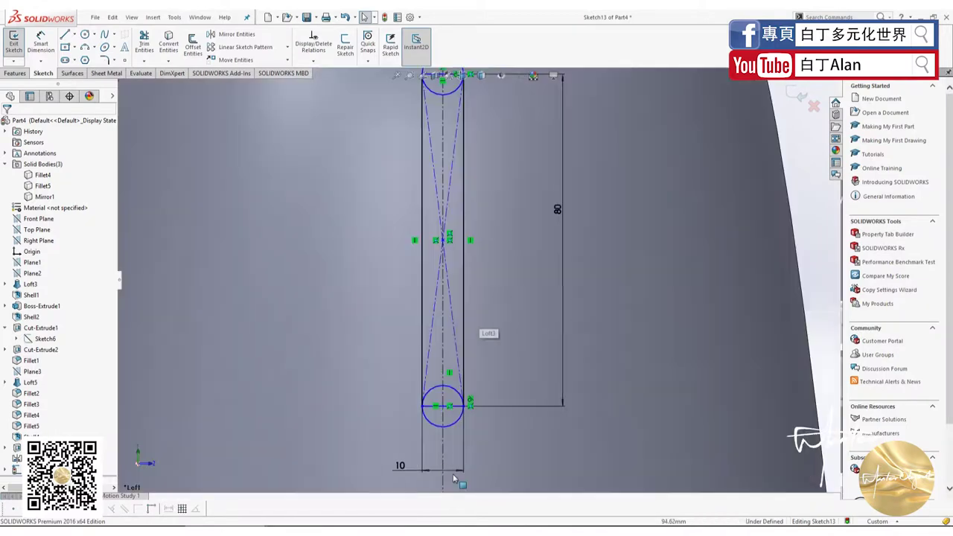
scroll(484, 313, "down", 1)
scroll(488, 321, "up", 3)
scroll(516, 295, "up", 1)
left_click(515, 295)
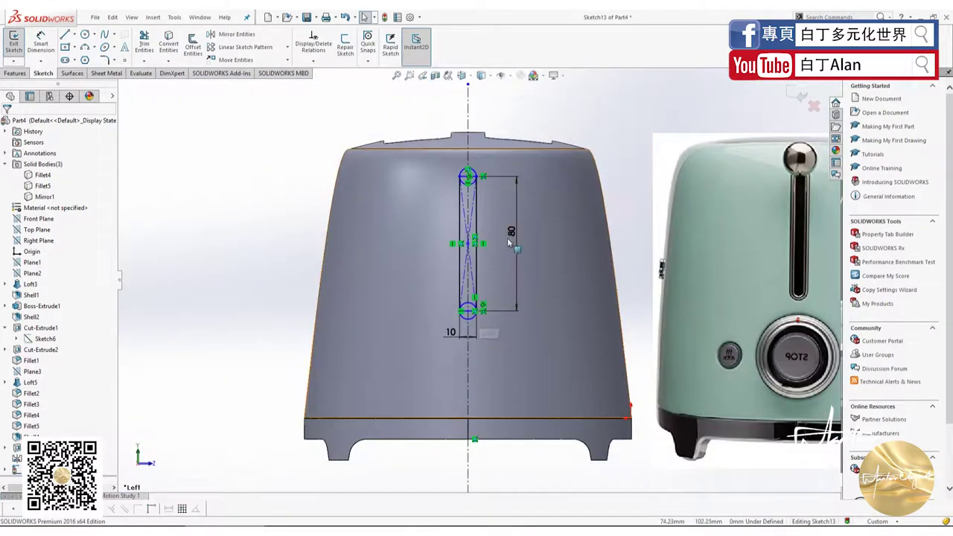
double_click(511, 223)
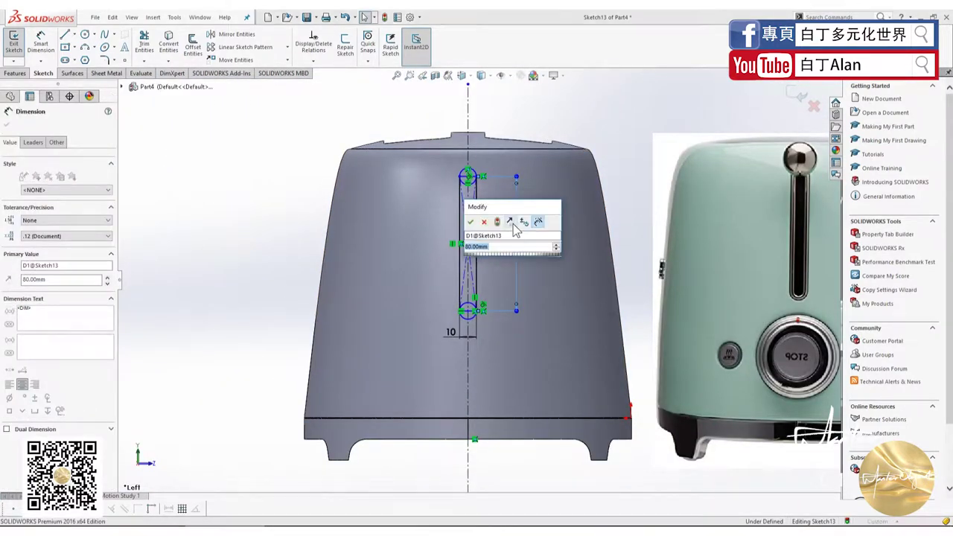
type("70")
key("Return")
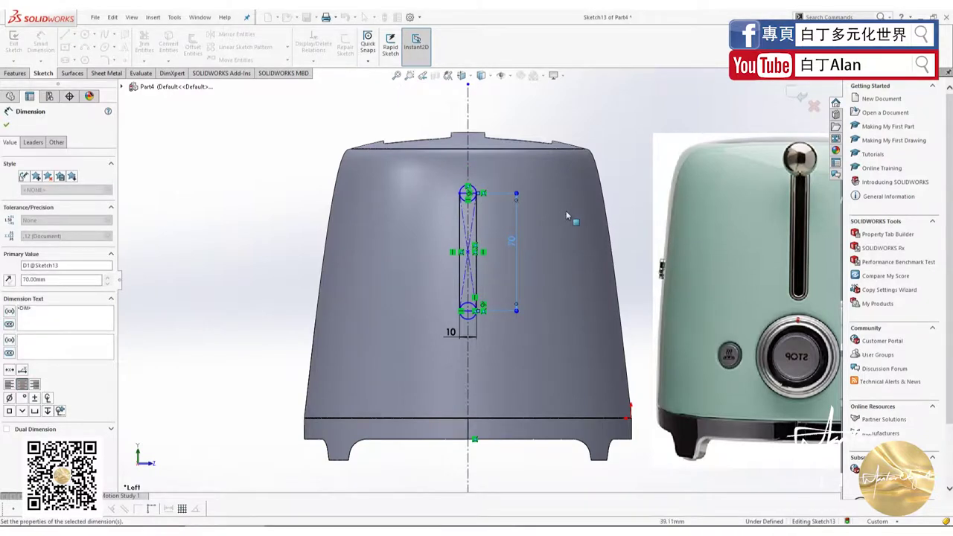
left_click_drag(470, 240, 471, 223)
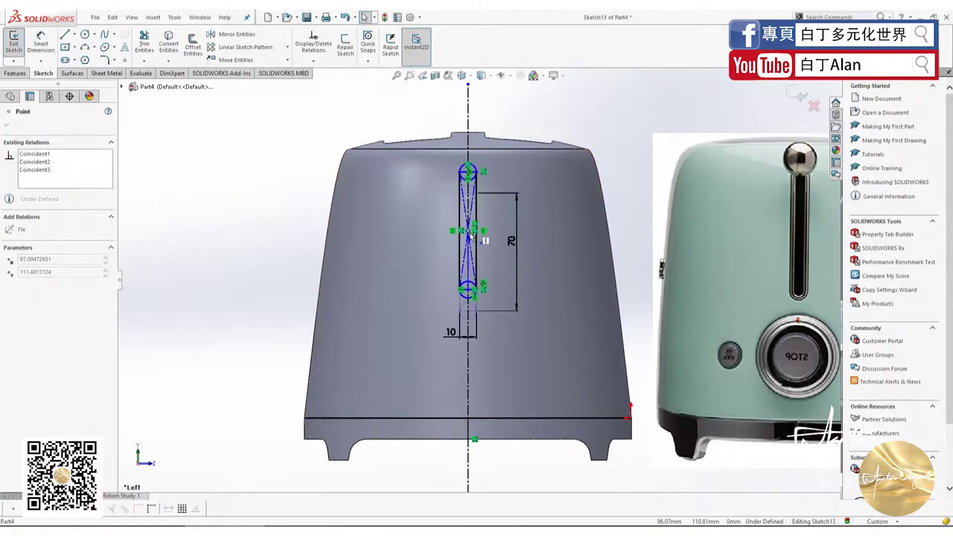
left_click(514, 110)
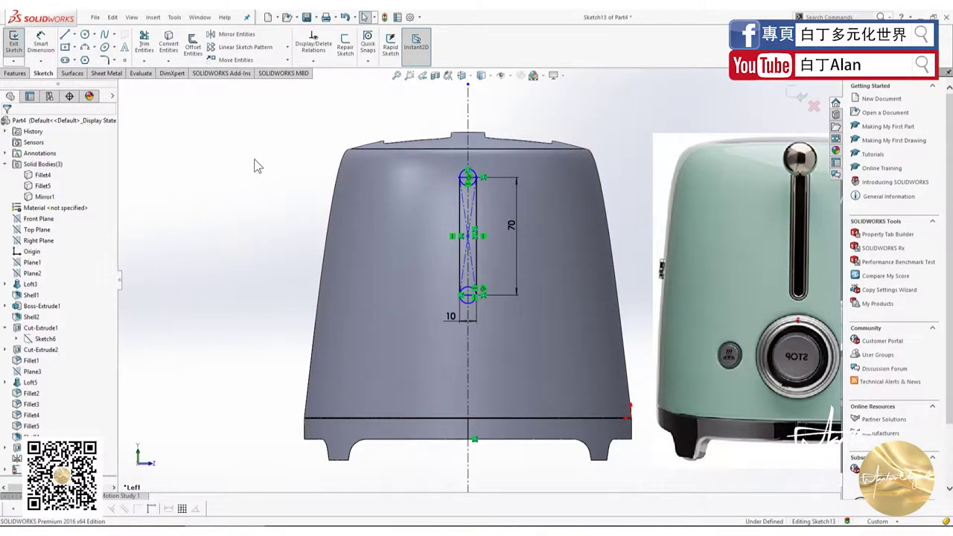
Step: Power-trim away the inner arc of the slot's bottom circle
left_click(144, 41)
scroll(466, 164, "down", 5)
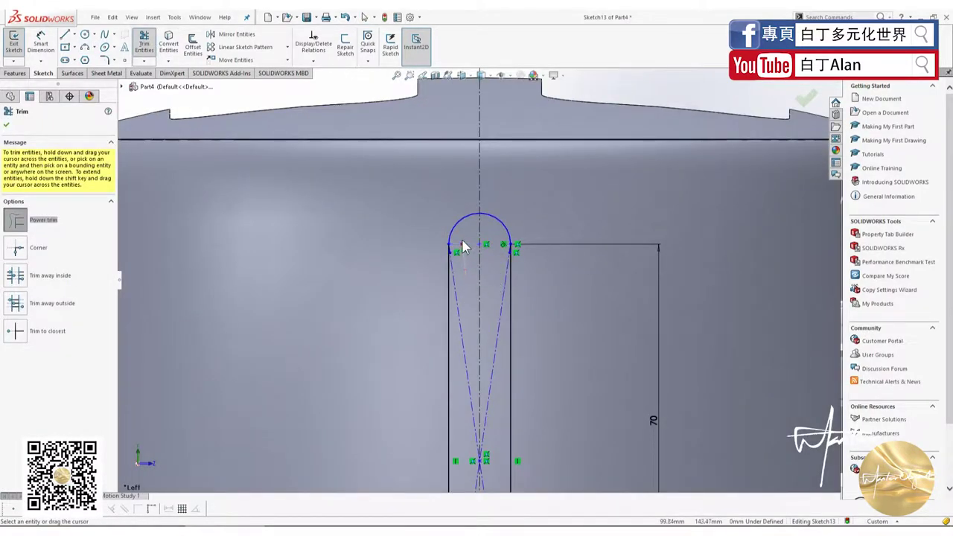
scroll(459, 250, "down", 3)
scroll(456, 256, "down", 2)
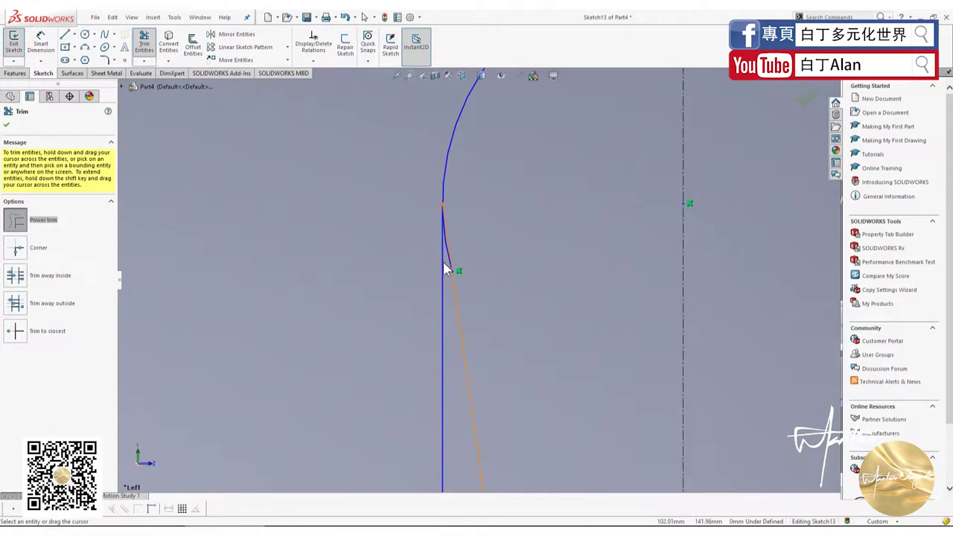
scroll(477, 268, "up", 5)
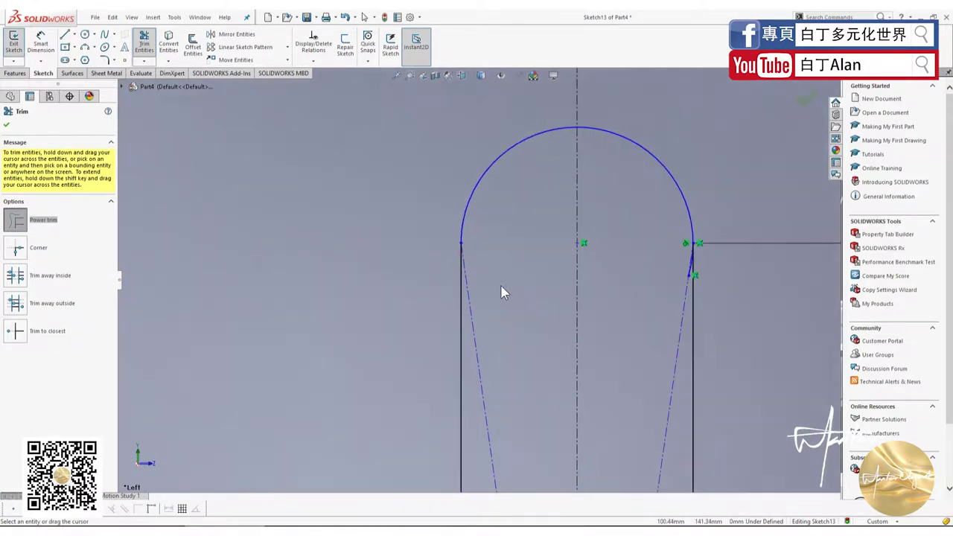
scroll(566, 269, "down", 2)
scroll(619, 280, "down", 4)
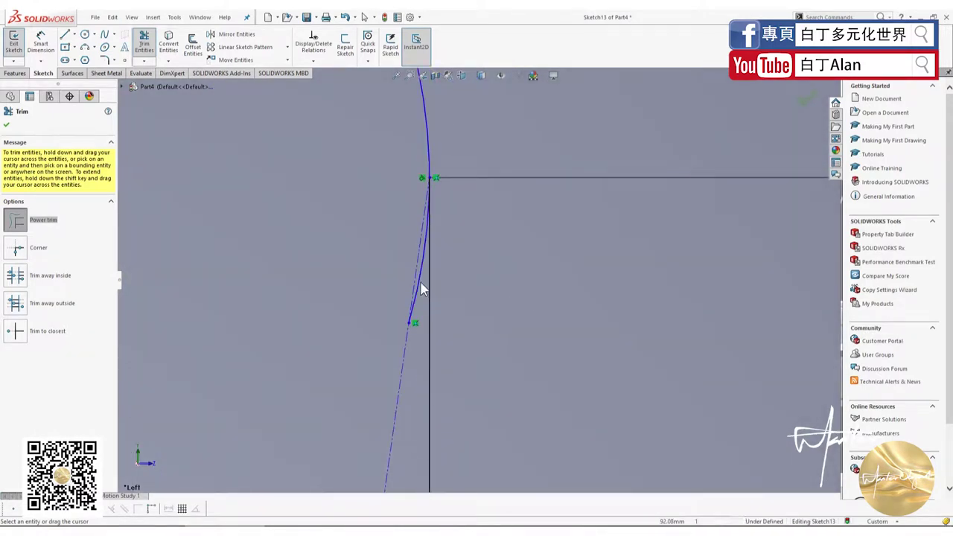
scroll(440, 268, "up", 2)
scroll(449, 257, "up", 3)
scroll(447, 257, "up", 3)
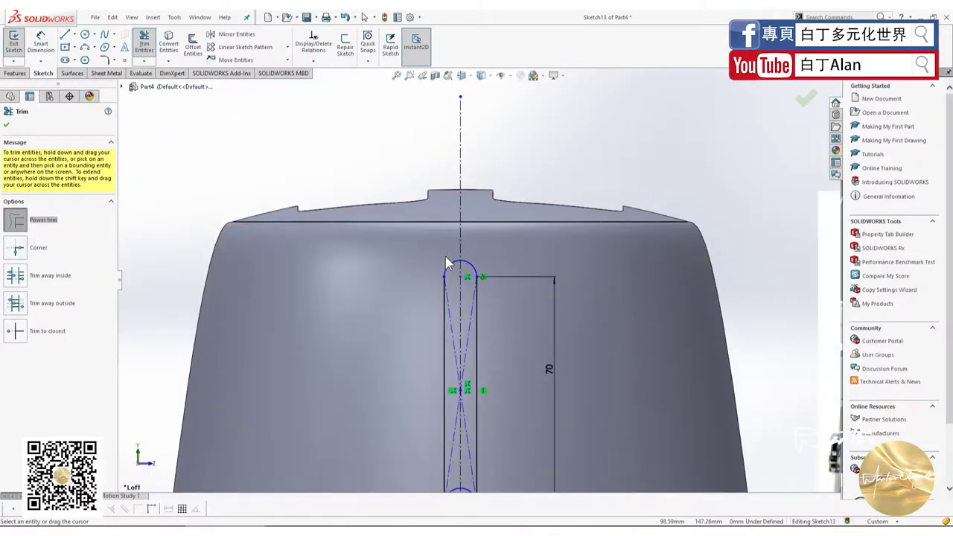
scroll(447, 264, "up", 2)
scroll(446, 273, "down", 2)
scroll(462, 298, "down", 4)
scroll(477, 313, "up", 1)
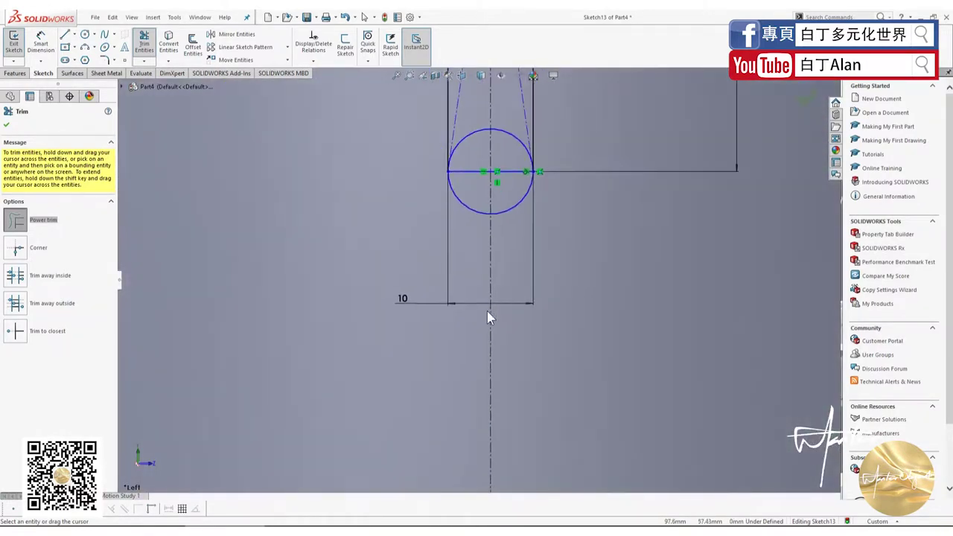
scroll(488, 317, "up", 2)
scroll(488, 178, "down", 4)
left_click_drag(432, 292, 470, 281)
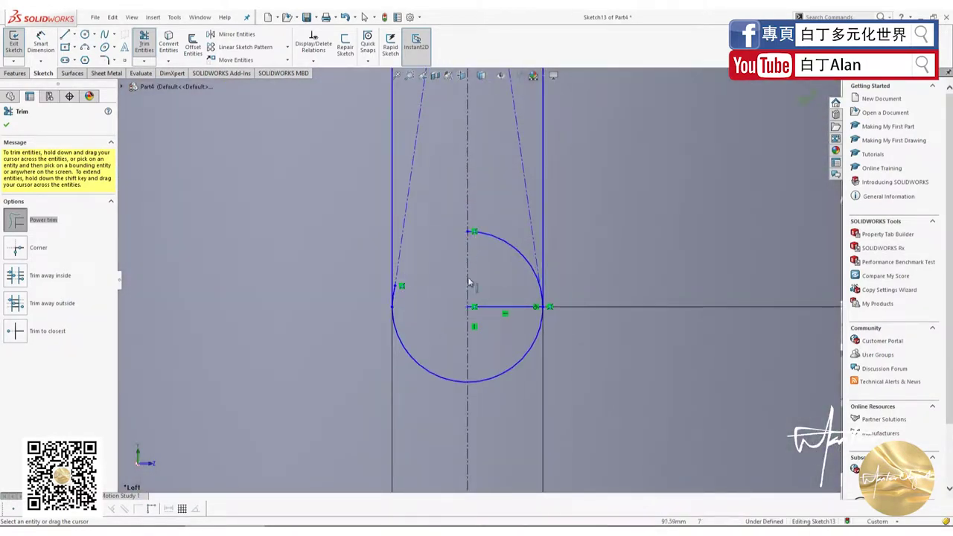
Step: Trim the short leftover arc beside the line, leaving one rounded slot outline
scroll(417, 299, "down", 2)
scroll(404, 300, "down", 4)
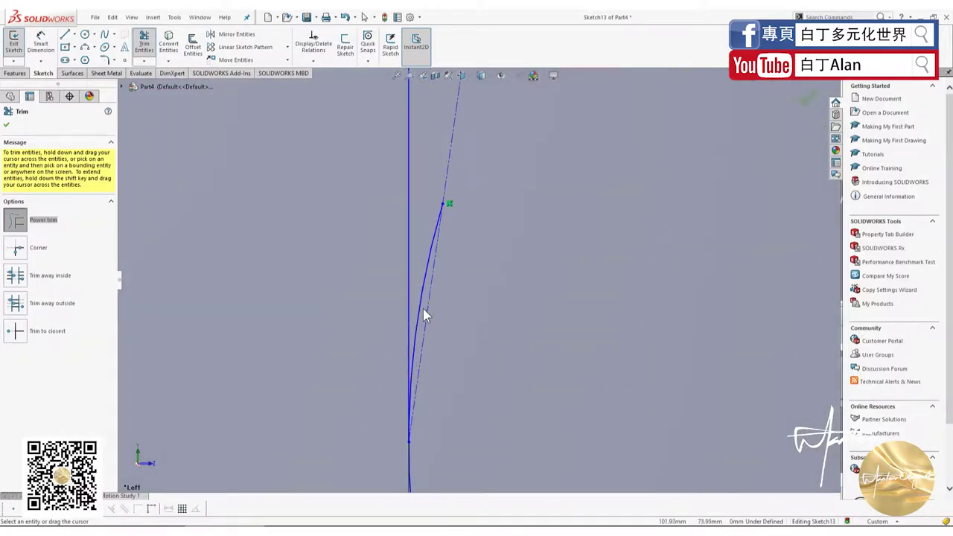
left_click(423, 309)
scroll(424, 313, "up", 3)
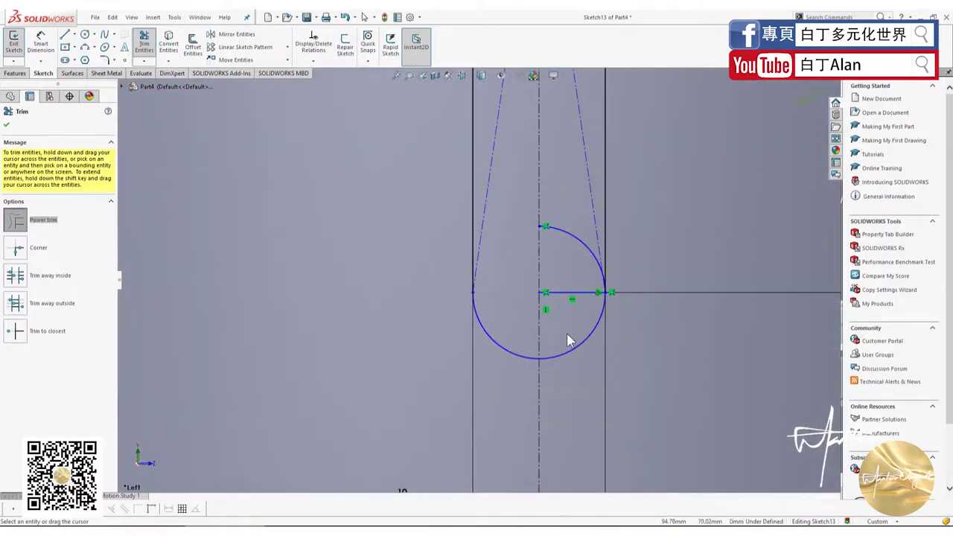
scroll(589, 275, "down", 1)
scroll(508, 227, "down", 4)
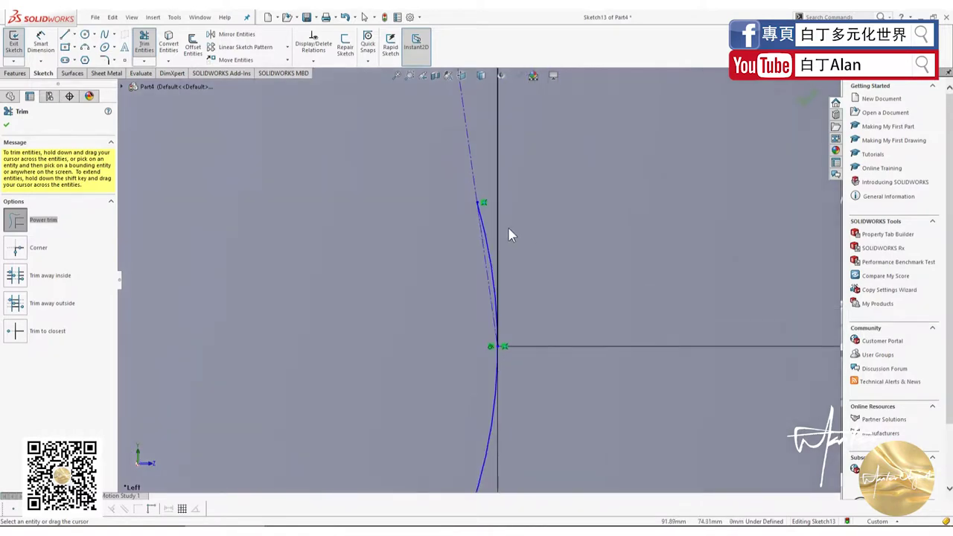
scroll(466, 299, "down", 2)
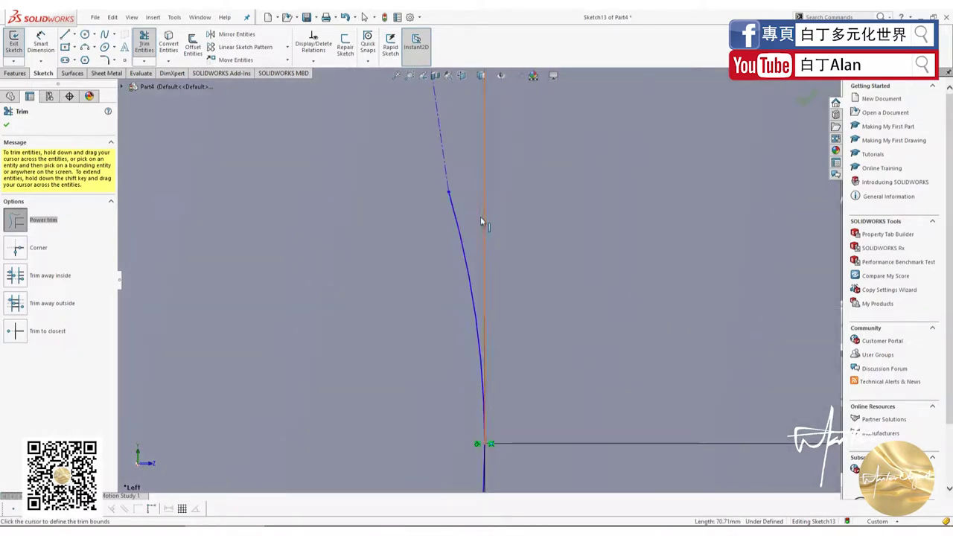
scroll(466, 293, "up", 2)
scroll(462, 273, "up", 2)
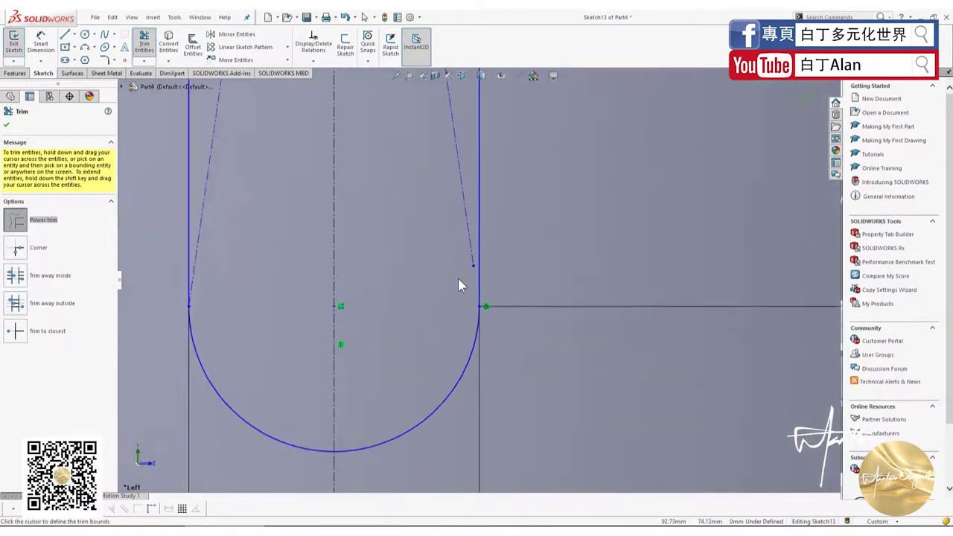
scroll(461, 280, "up", 2)
scroll(479, 283, "up", 2)
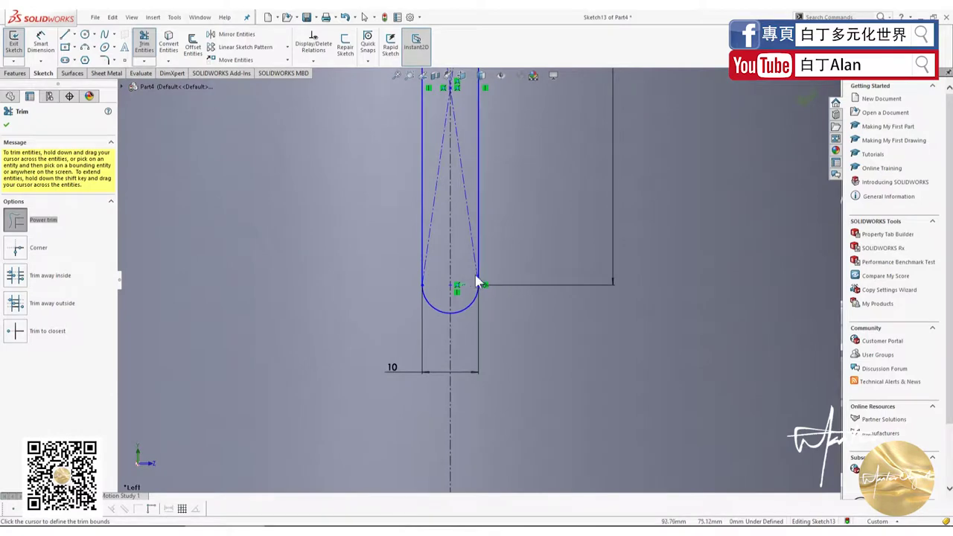
left_click(6, 124)
scroll(505, 317, "up", 3)
scroll(523, 258, "up", 2)
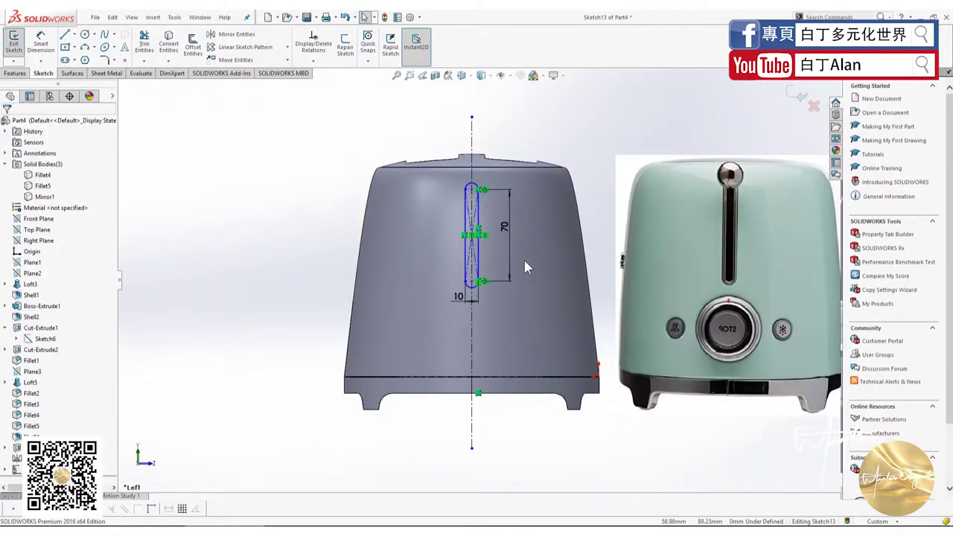
Step: Dimension the slot's top arc with a 5 mm radius
left_click(41, 43)
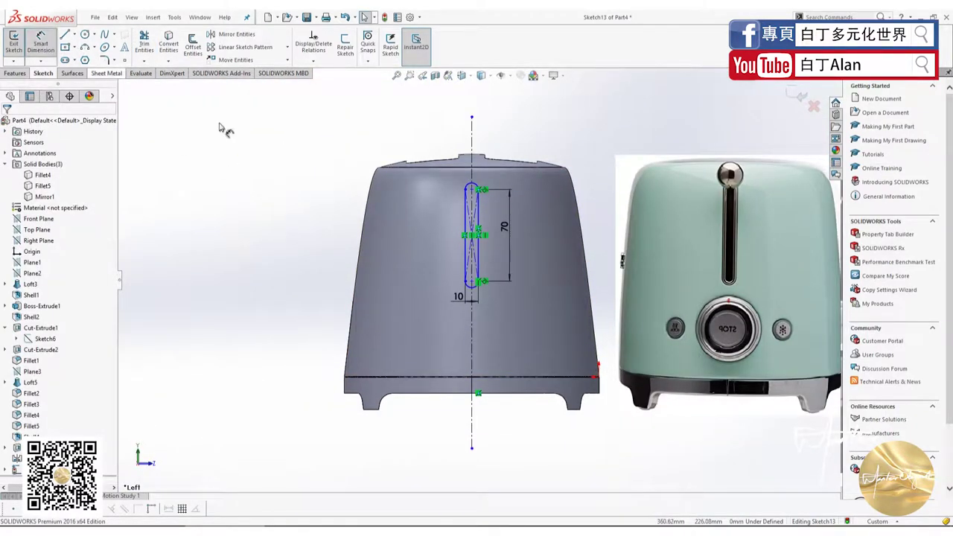
left_click(450, 185)
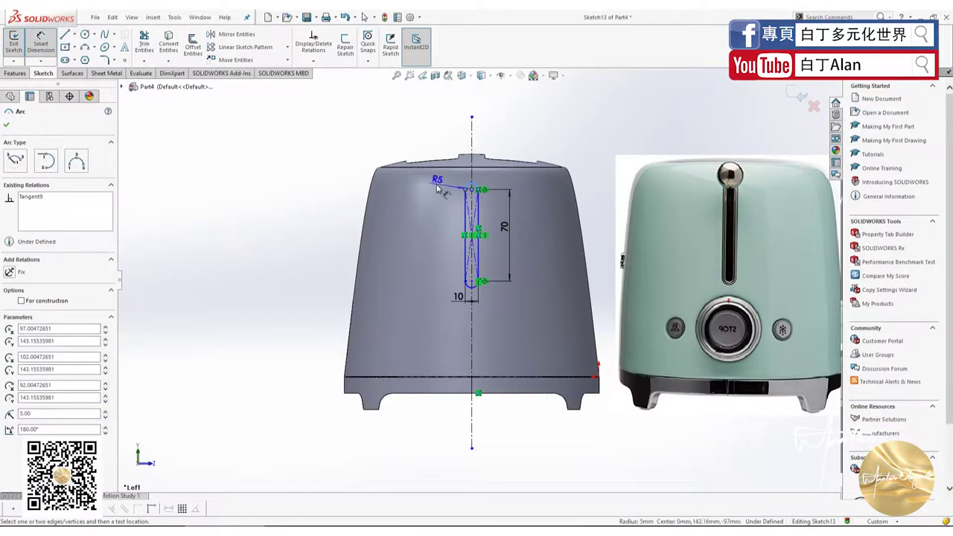
left_click(439, 190)
key("Return")
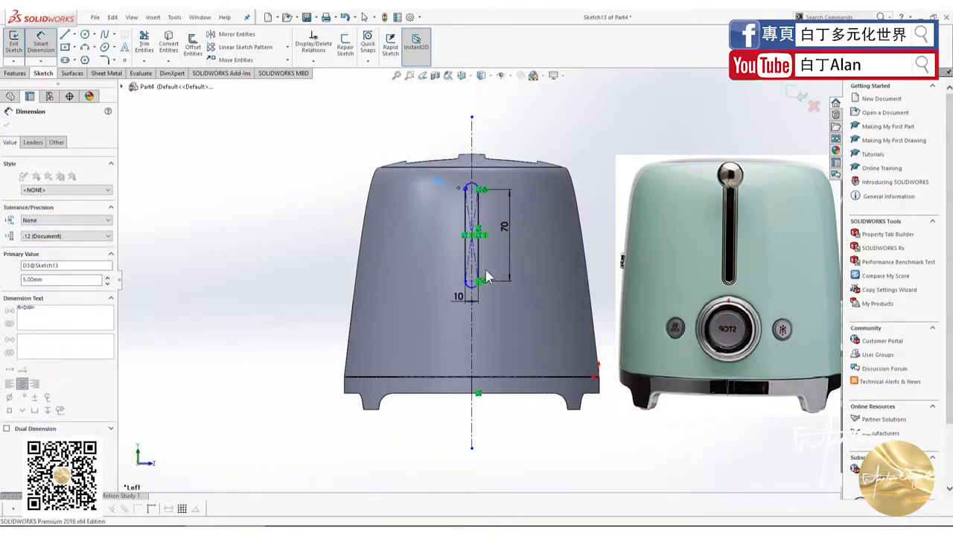
scroll(481, 295, "down", 2)
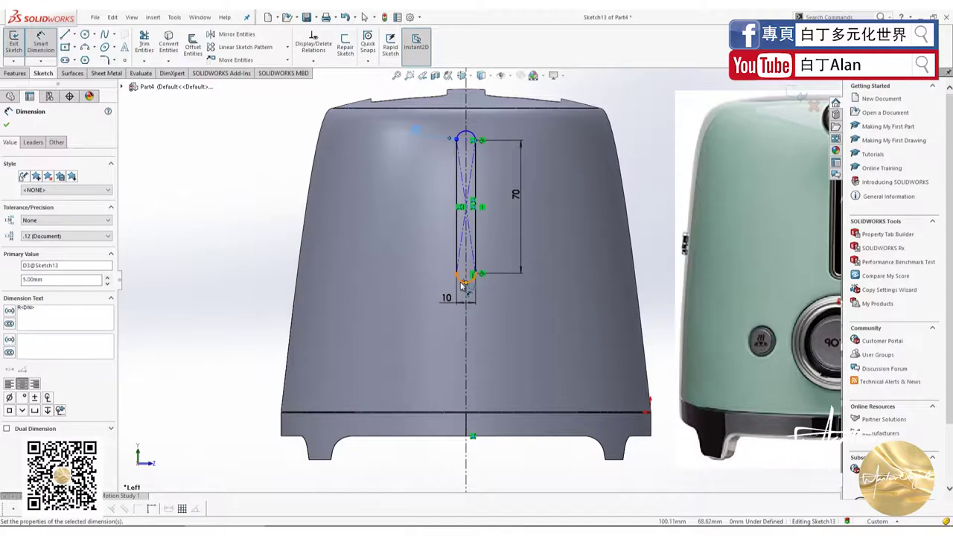
key("Escape")
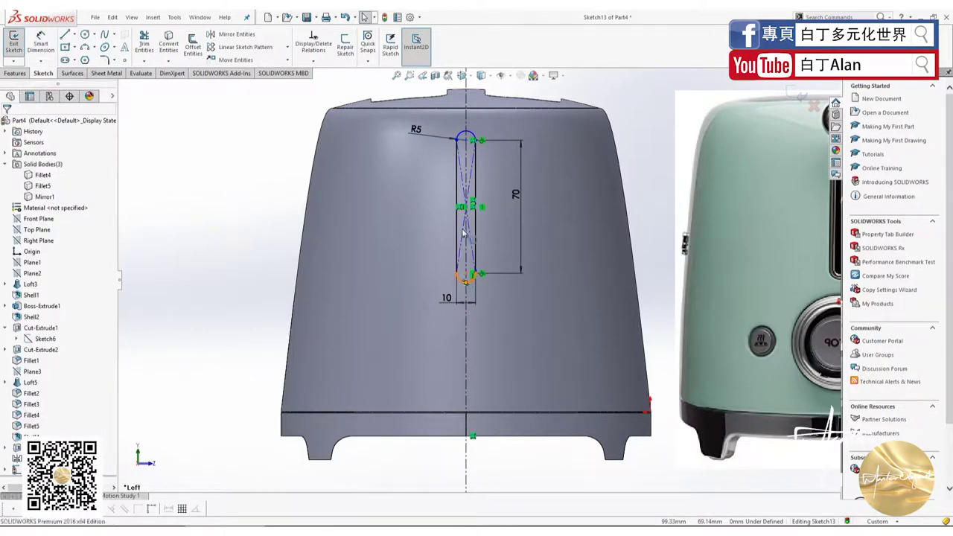
Step: Add an Equal relation between the slot's top and bottom end arcs
left_click(466, 134)
left_click(465, 278, "ctrl")
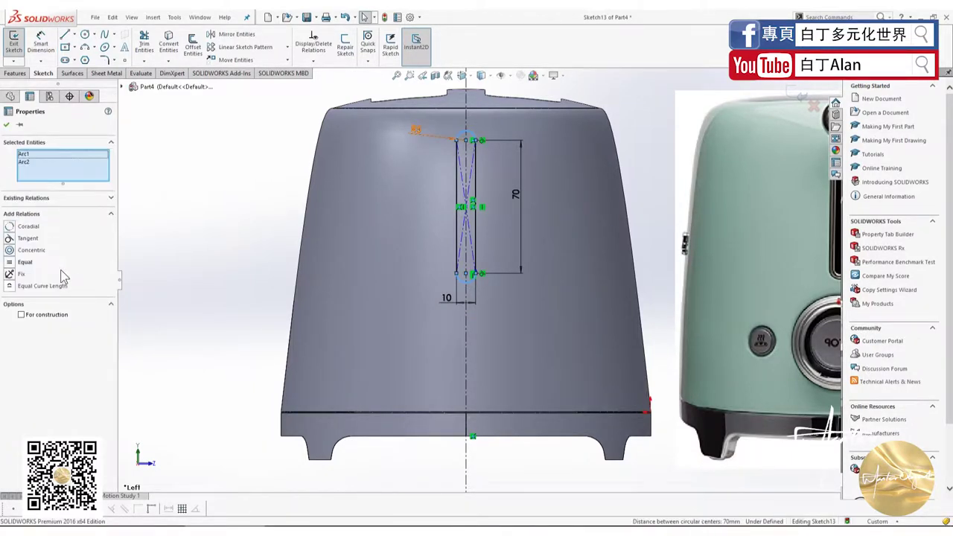
left_click(13, 263)
left_click(227, 267)
key("f")
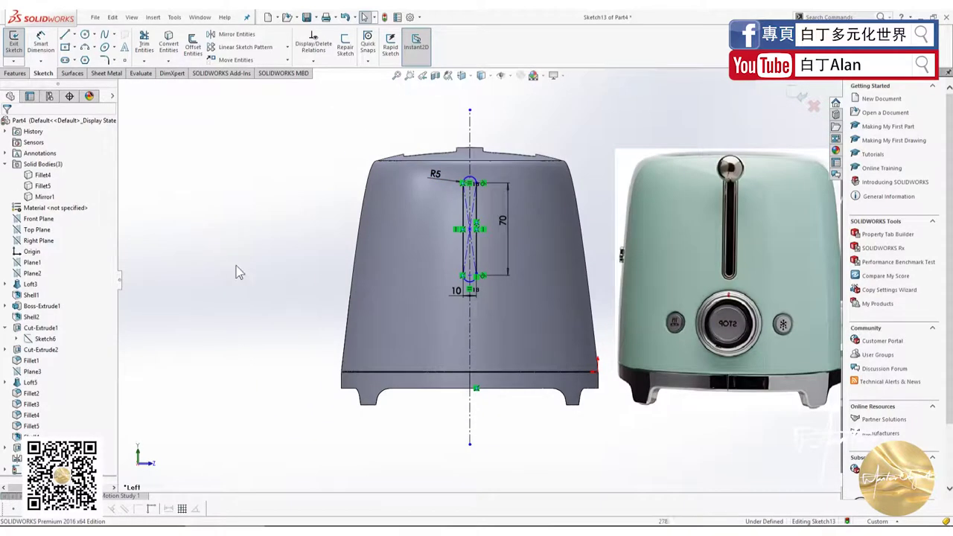
Step: Try measuring from the slot point to the body's edges, then cancel the attempt
left_click(41, 43)
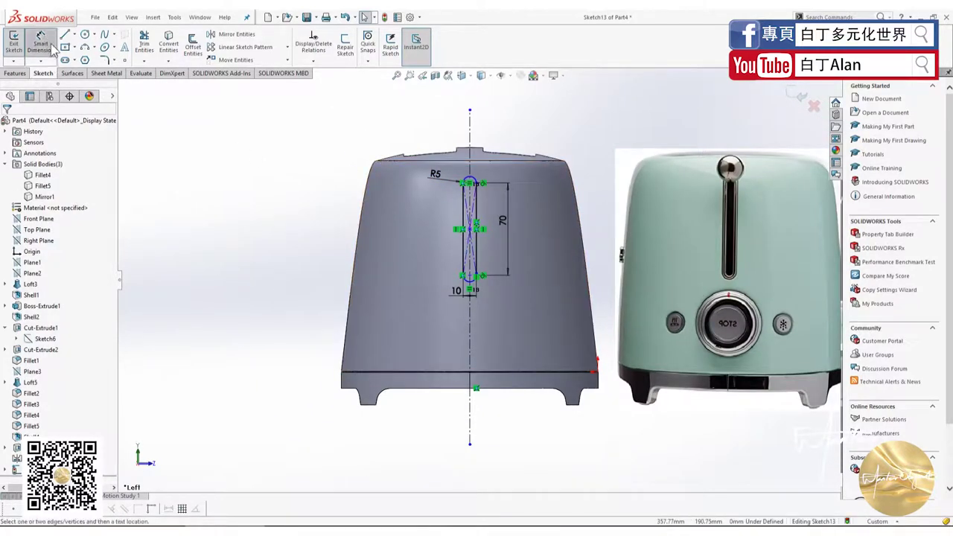
left_click(470, 214)
left_click(463, 163)
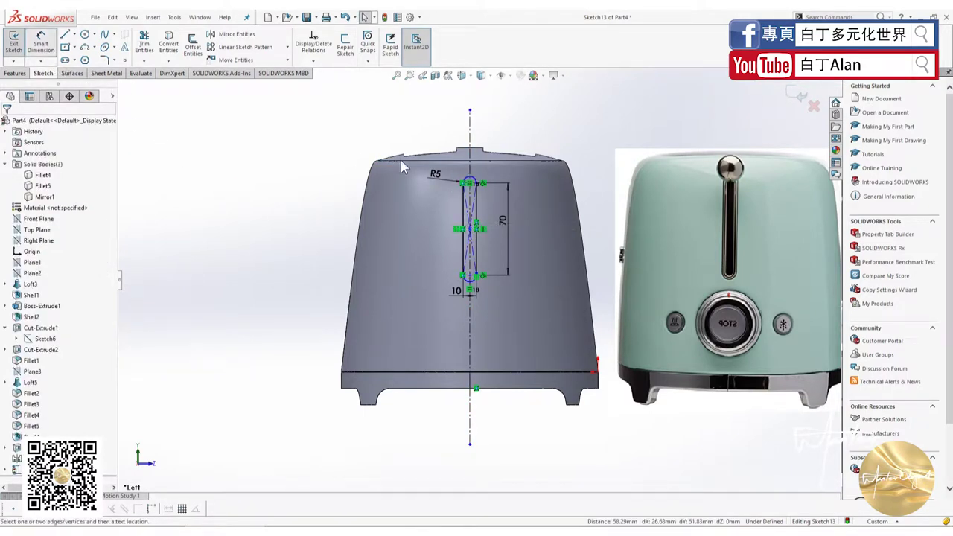
left_click(450, 161)
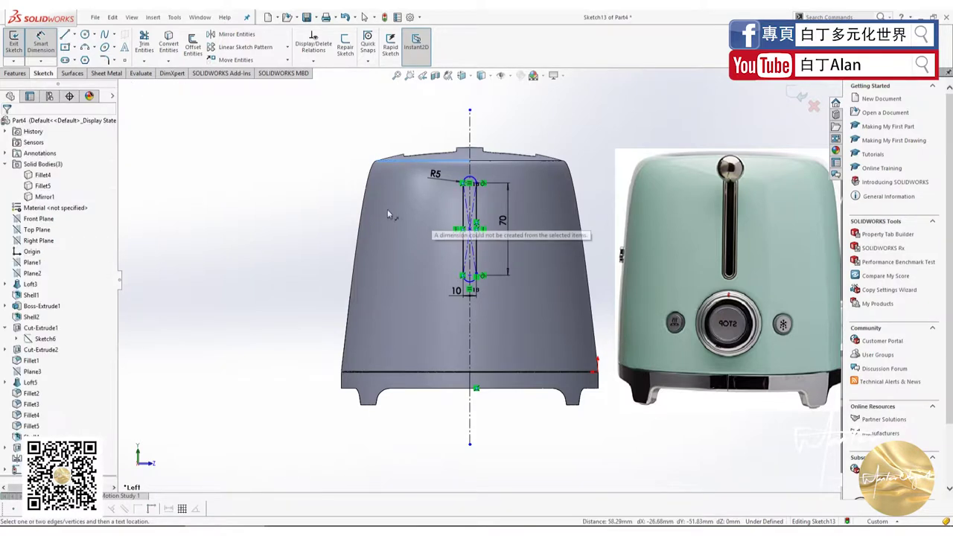
key("Escape")
left_click(271, 108)
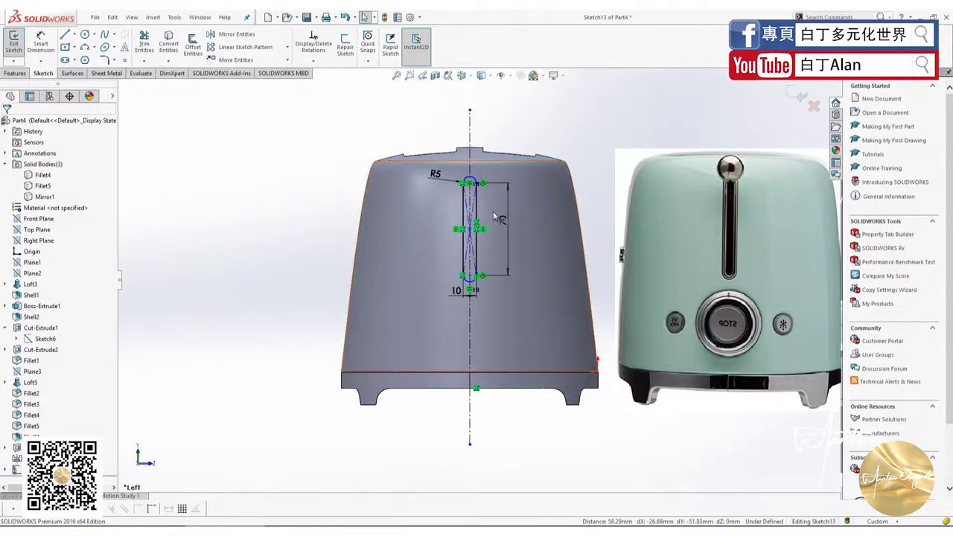
left_click(471, 228)
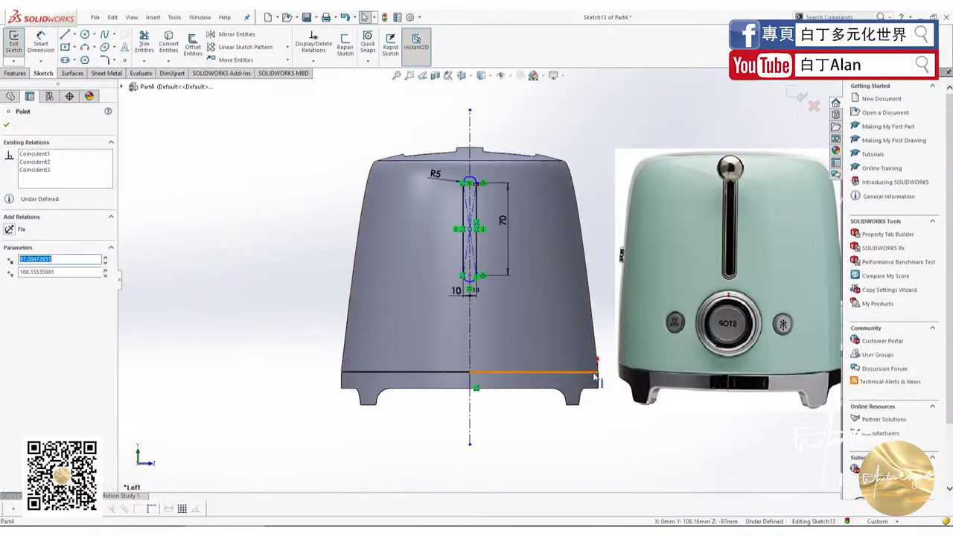
key("Escape")
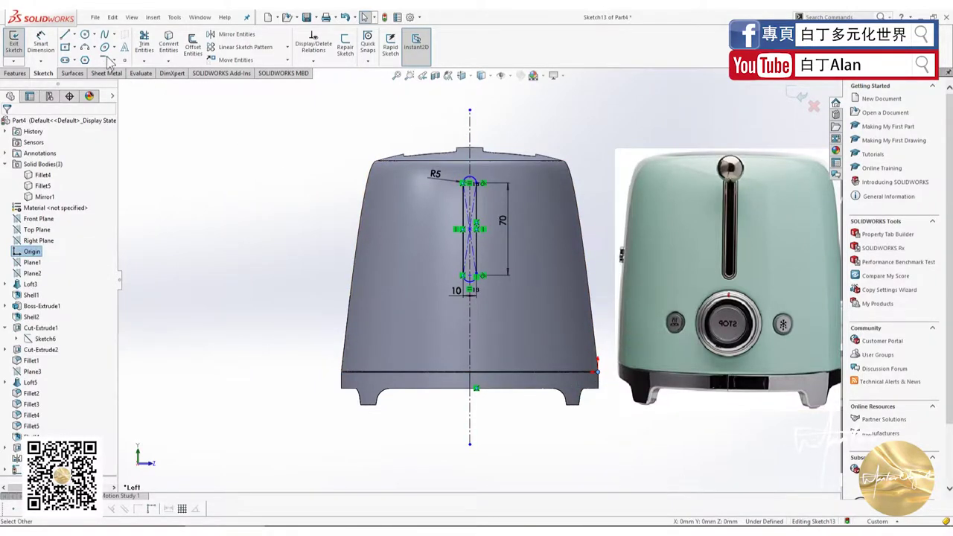
Step: Dimension the slot centre 109 mm above the body's base corner
left_click(41, 41)
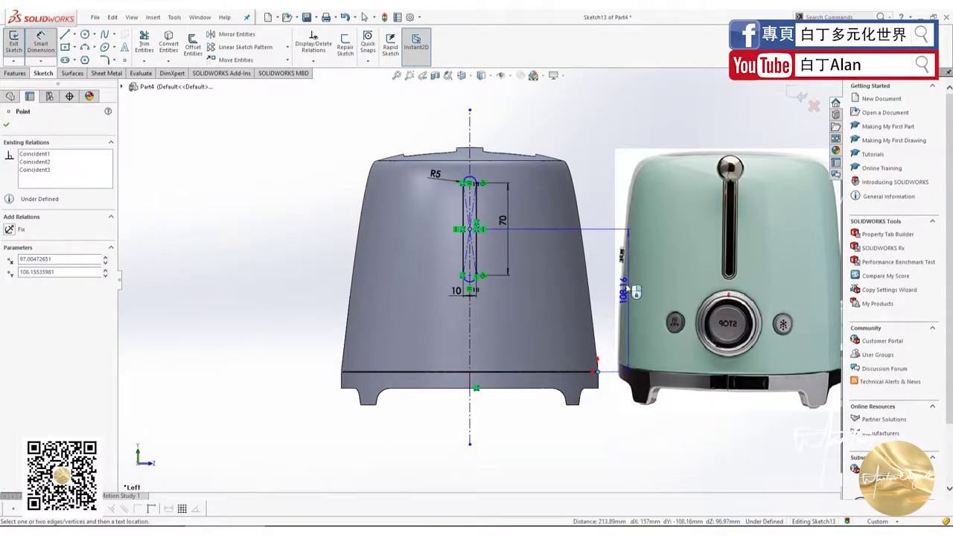
left_click(614, 261)
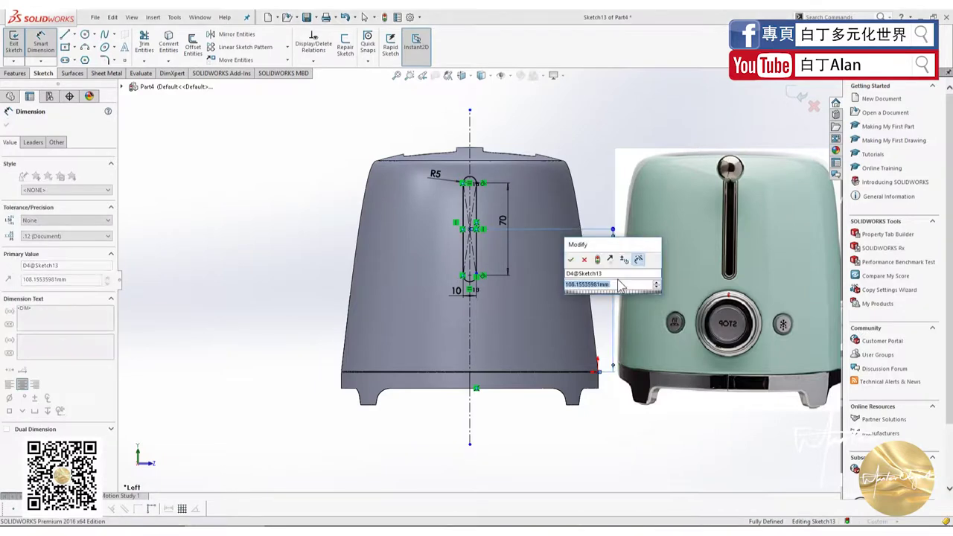
type("109")
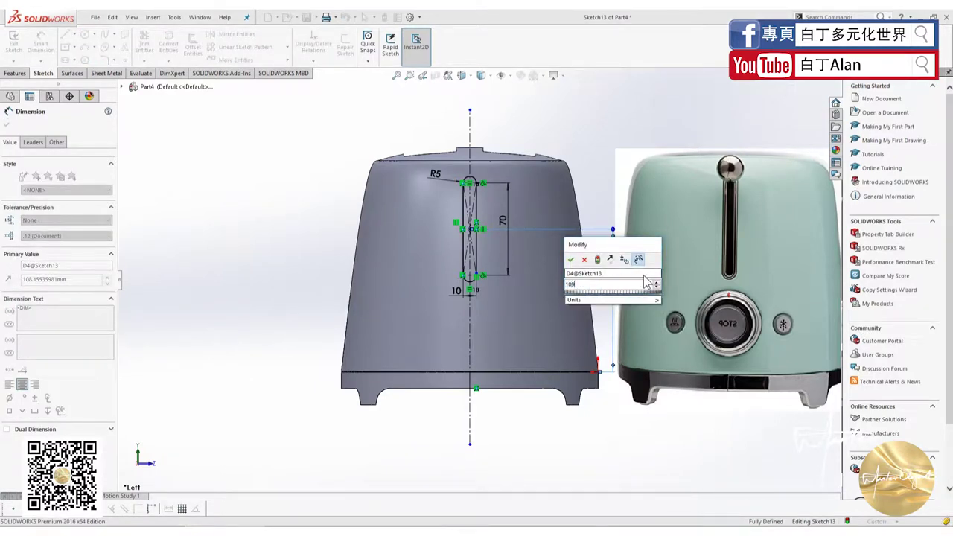
key("Return")
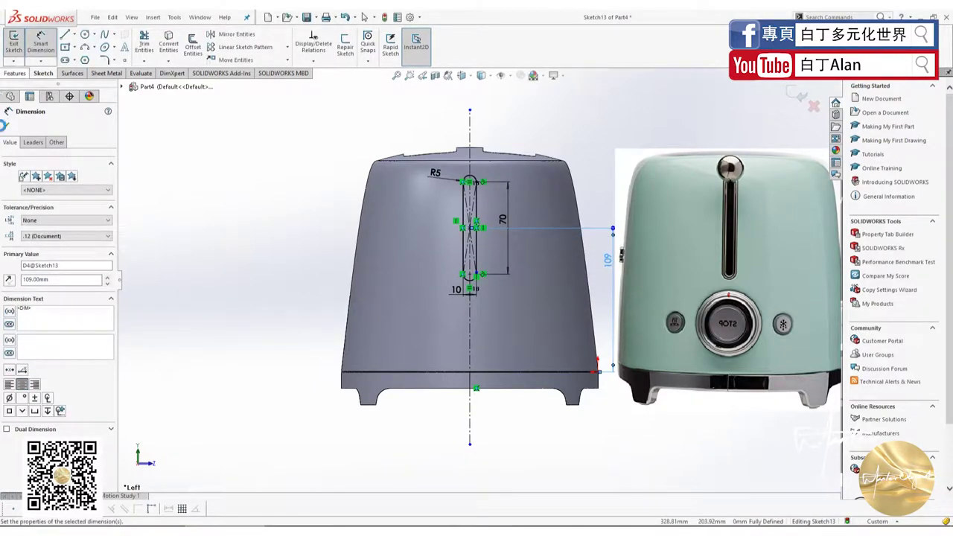
left_click(6, 125)
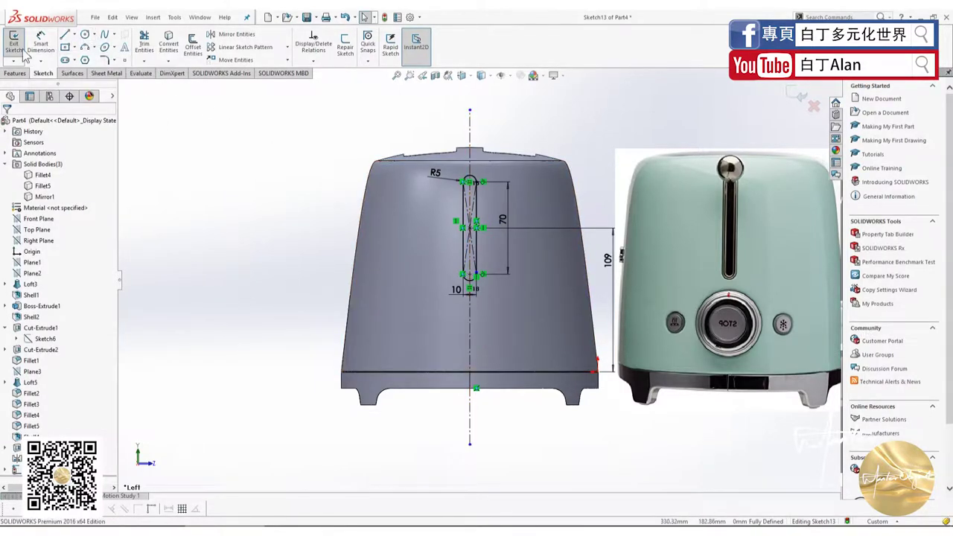
Step: Draw the knob circle on the centreline below the slot and delete a stray reference line
left_click(84, 34)
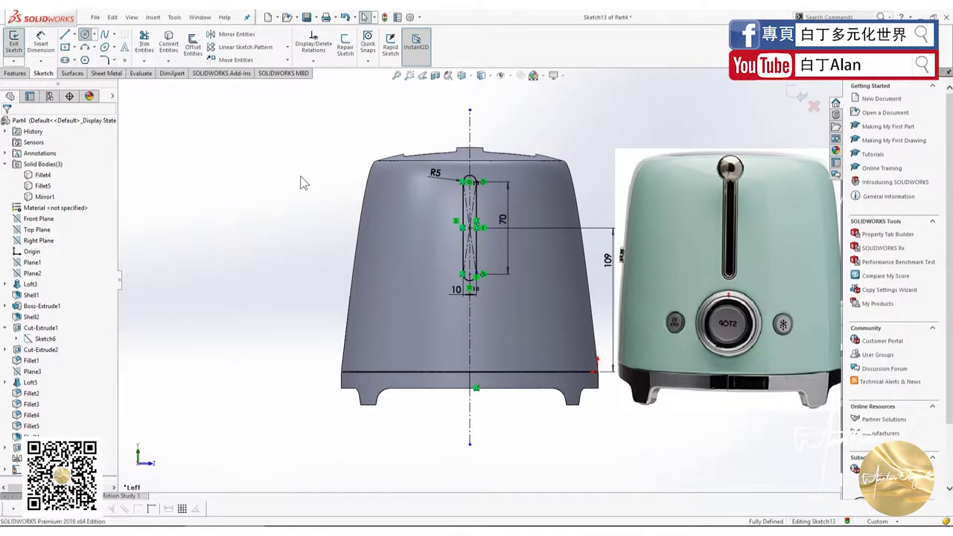
left_click(470, 332)
left_click(486, 344)
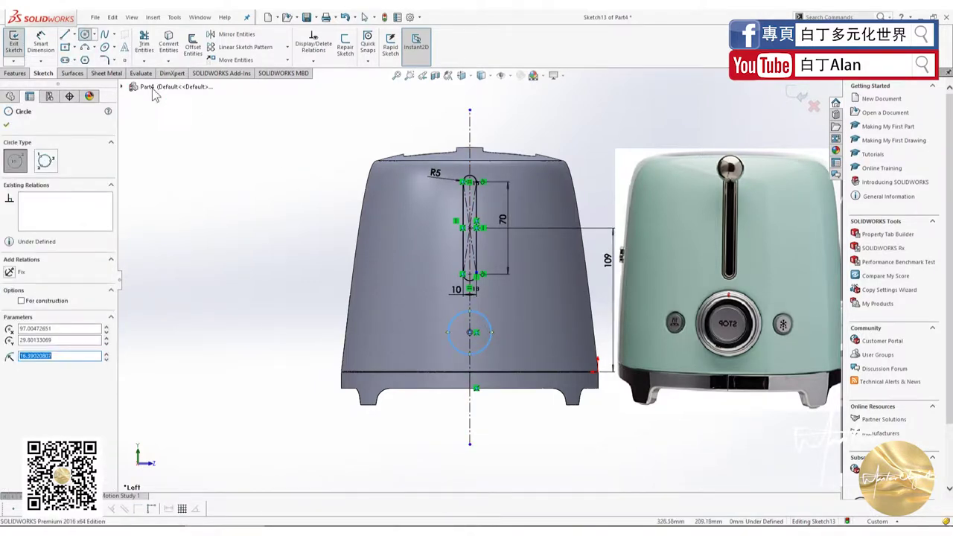
key("Escape")
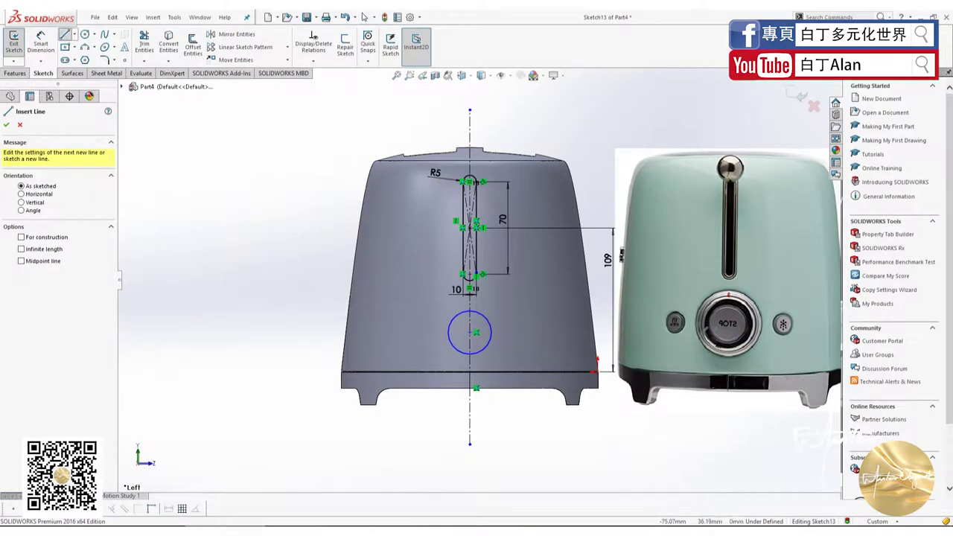
left_click(782, 325)
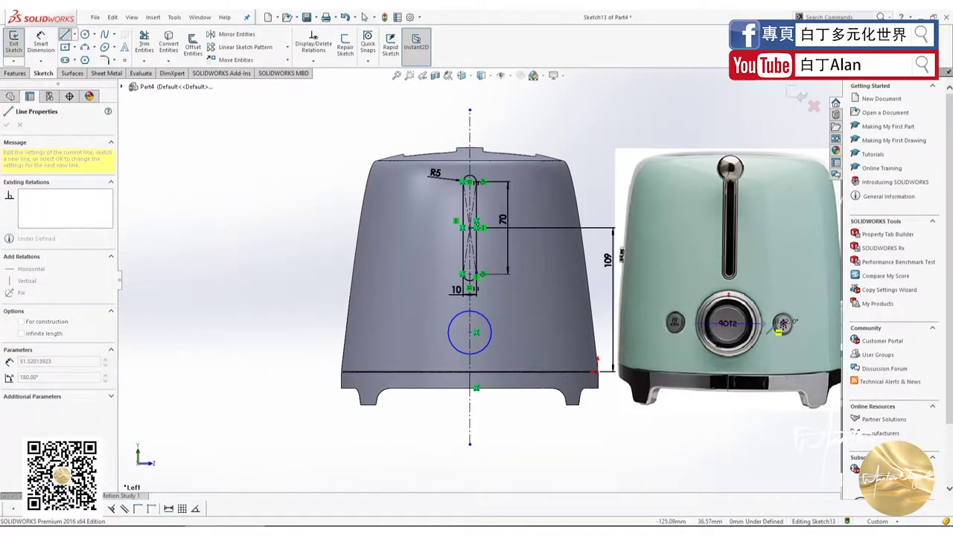
key("Escape")
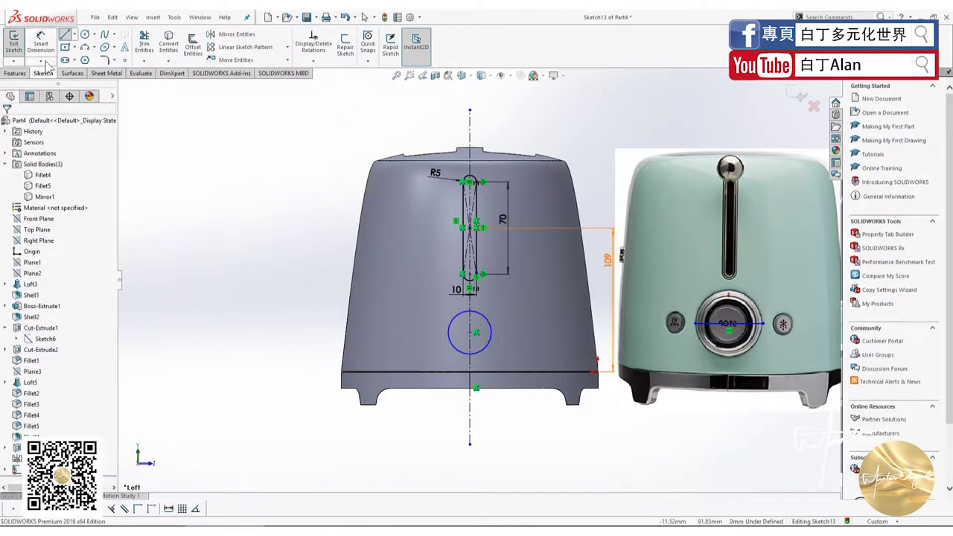
left_click(41, 43)
left_click(707, 325)
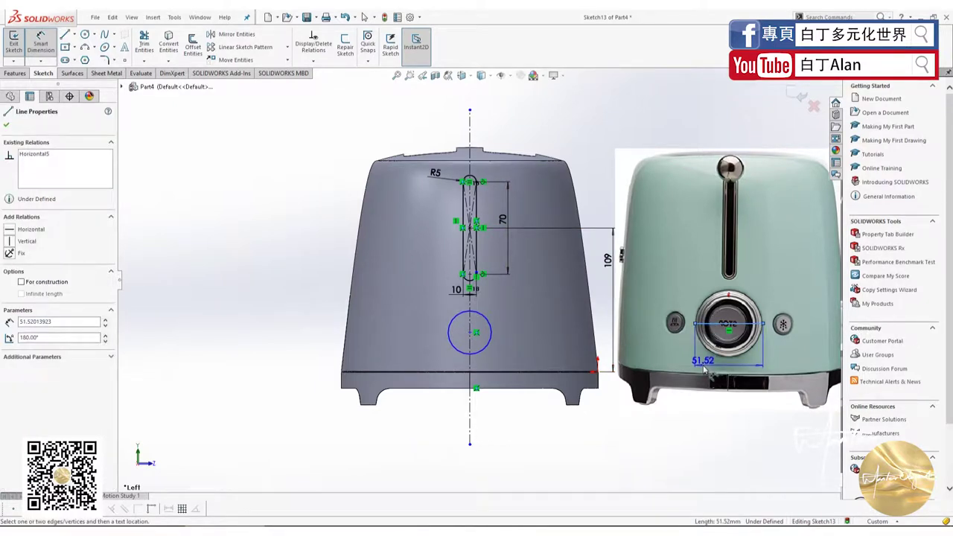
key("Escape")
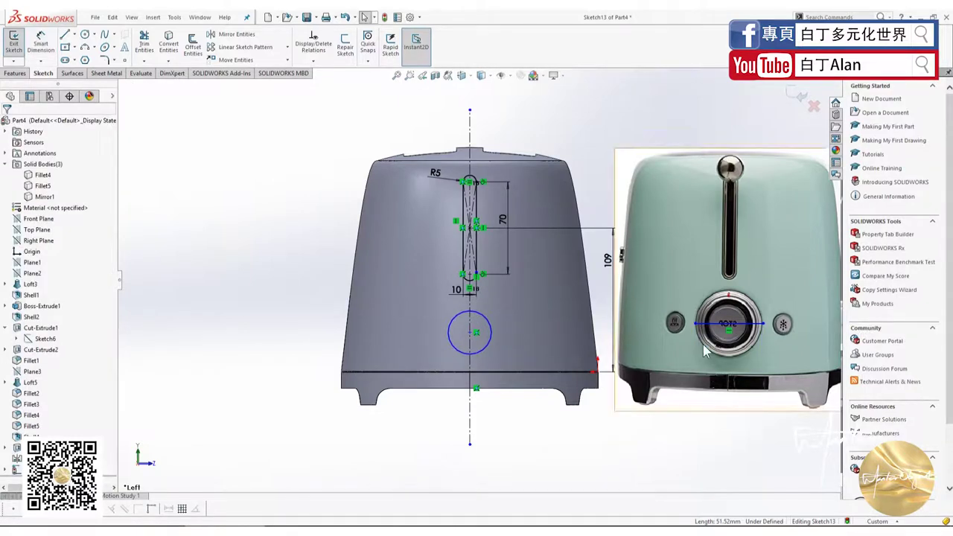
left_click(705, 324)
key("Delete")
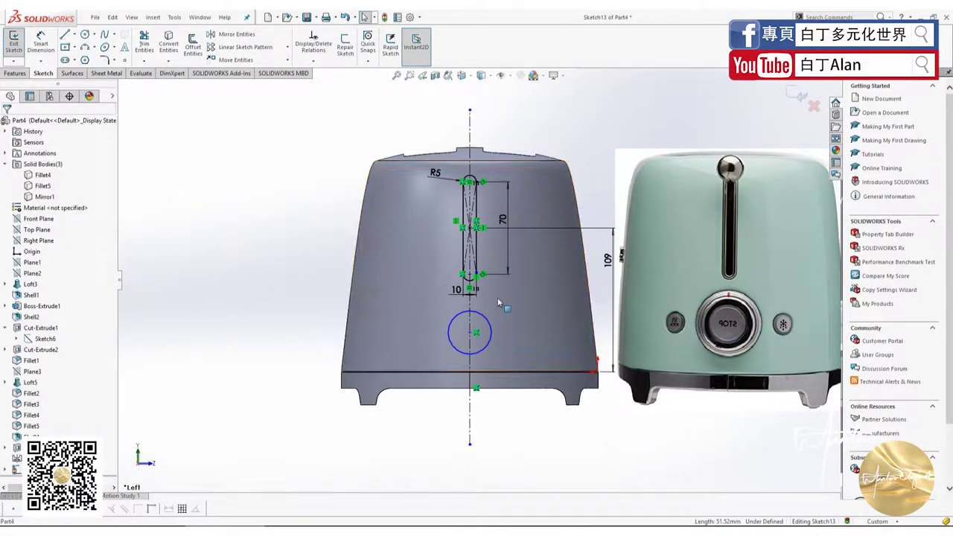
Step: Dimension the knob circle's diameter to 50 mm
left_click(40, 39)
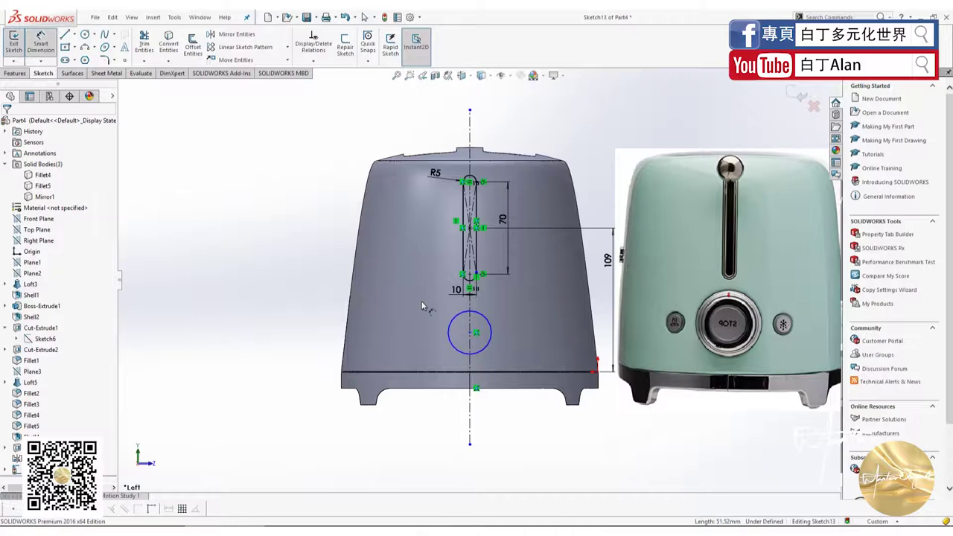
left_click(454, 348)
left_click(541, 334)
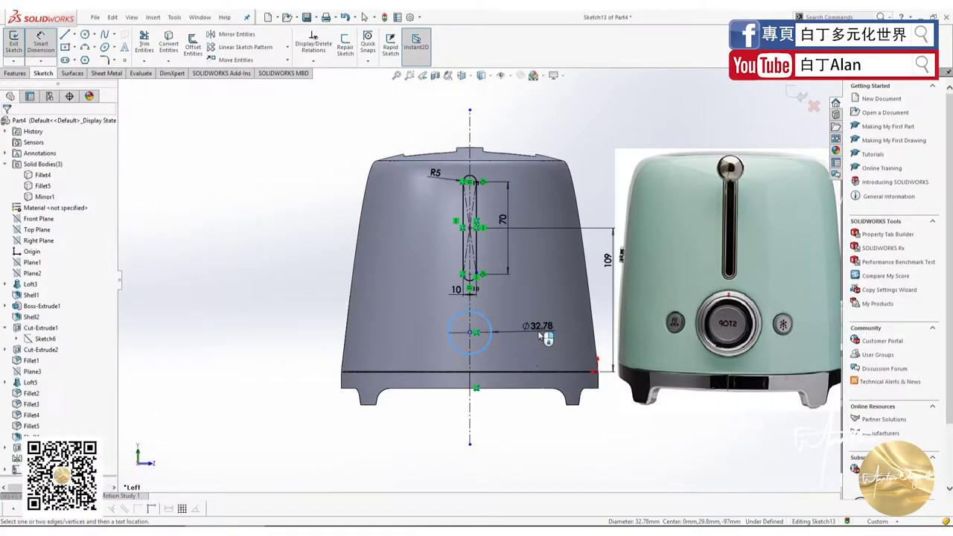
type("50")
key("Return")
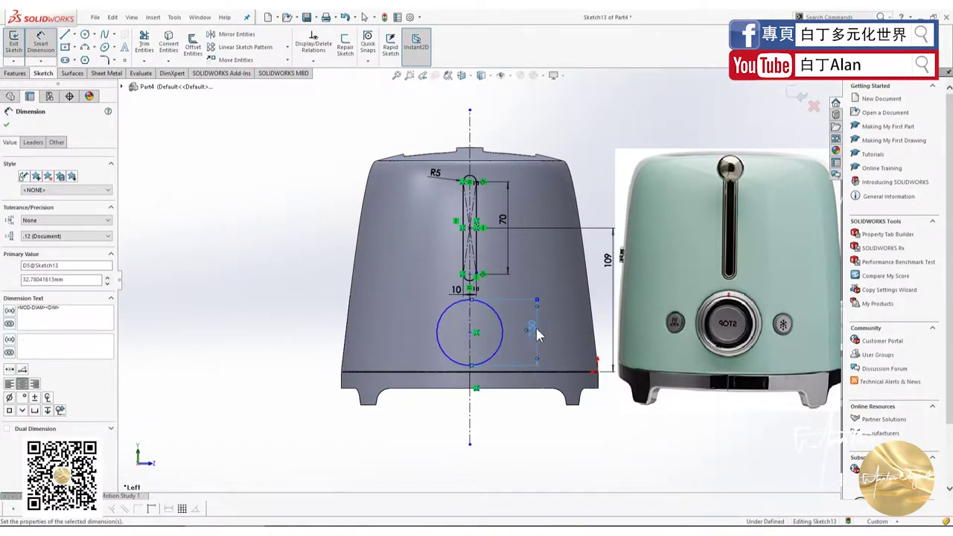
key("Escape")
scroll(487, 346, "down", 3)
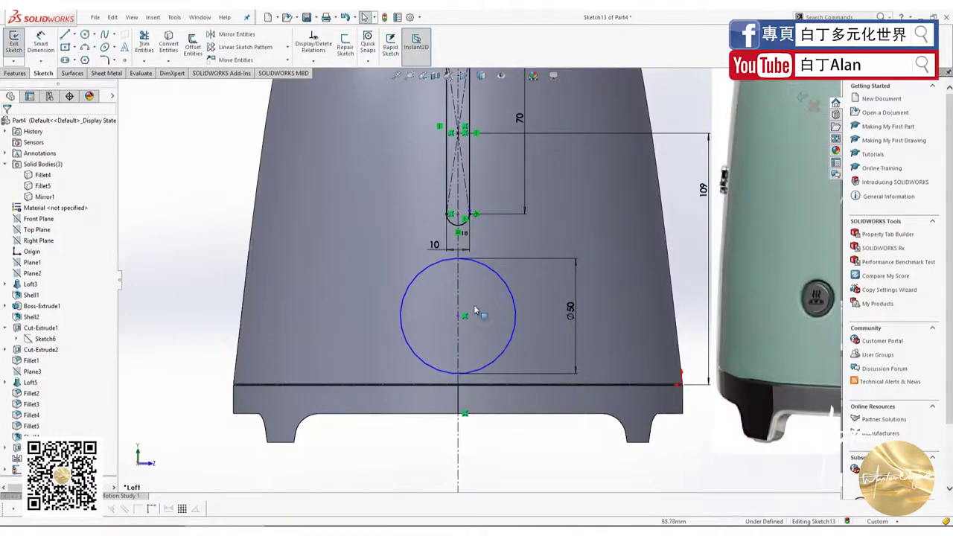
left_click(459, 318)
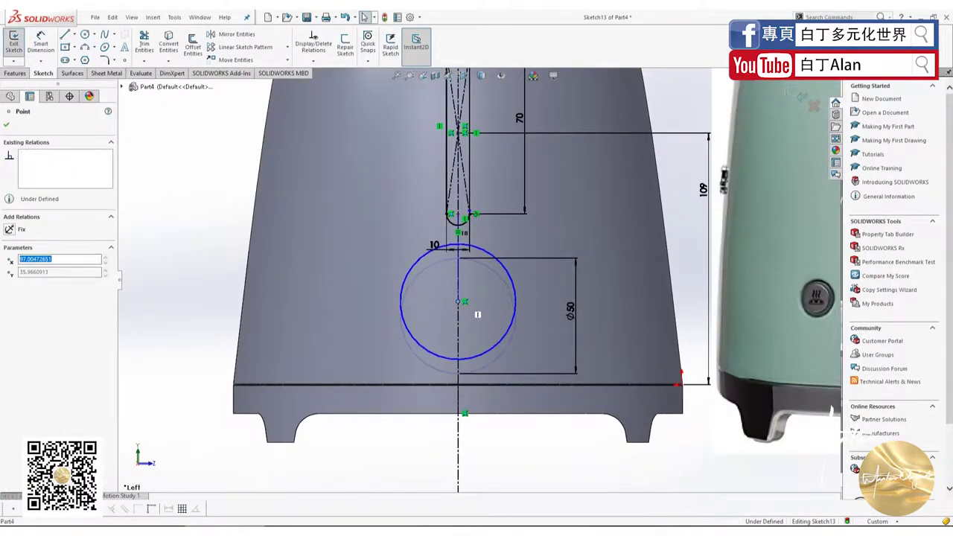
scroll(462, 305, "up", 1)
scroll(462, 306, "up", 2)
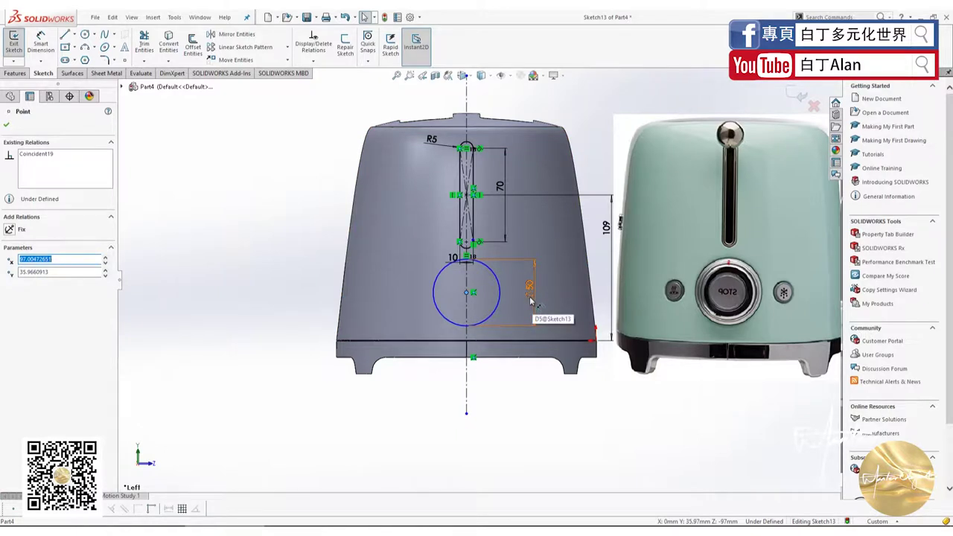
Step: Sketch a small button circle to the right of the knob circle
left_click(85, 35)
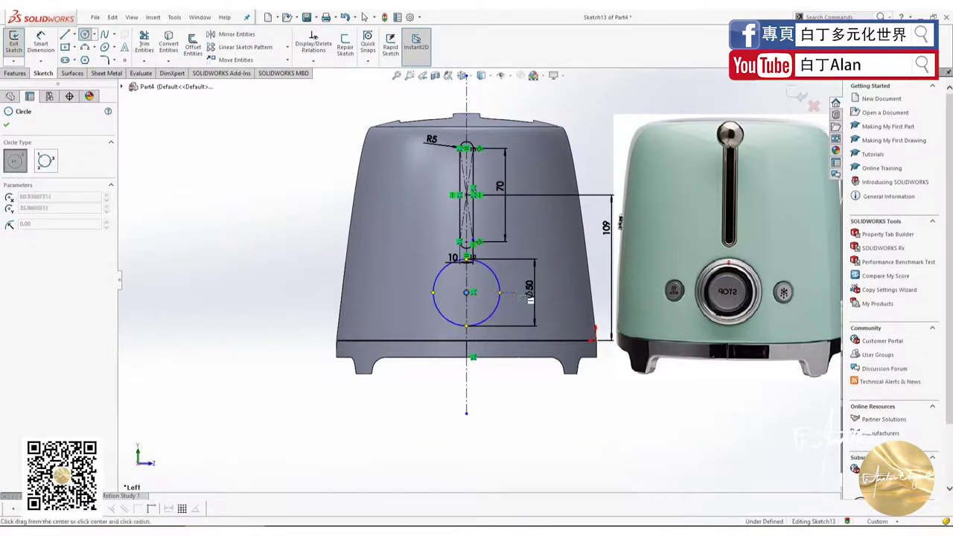
left_click_drag(515, 292, 520, 292)
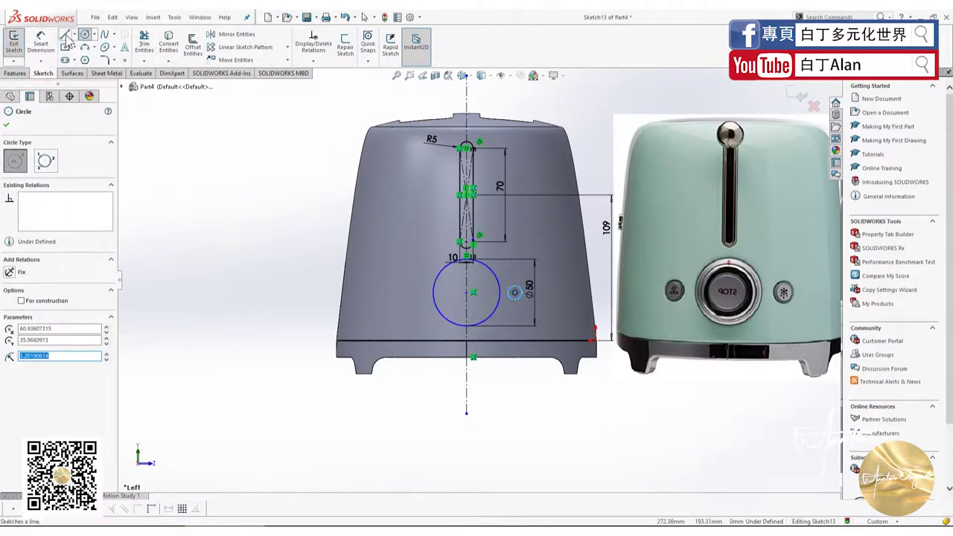
left_click_drag(785, 293, 803, 301)
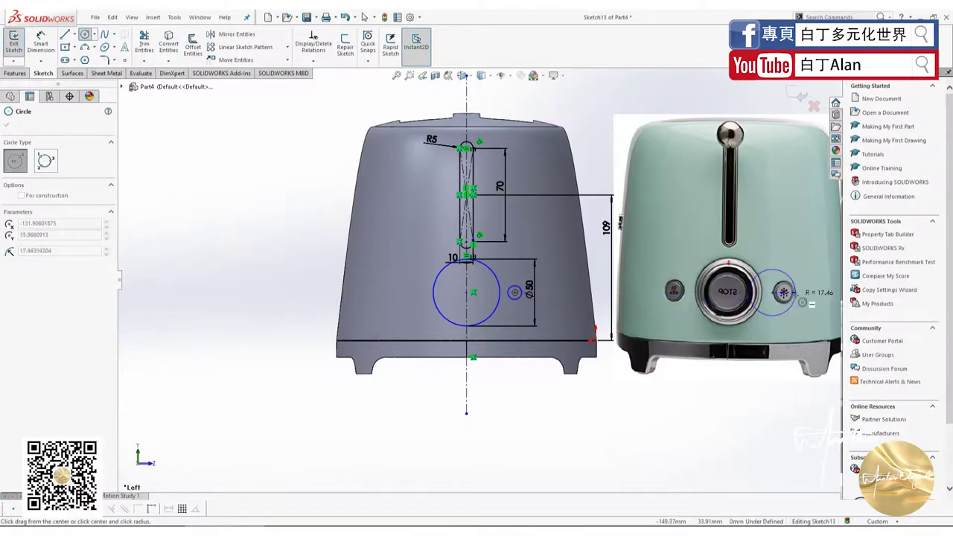
key("Escape")
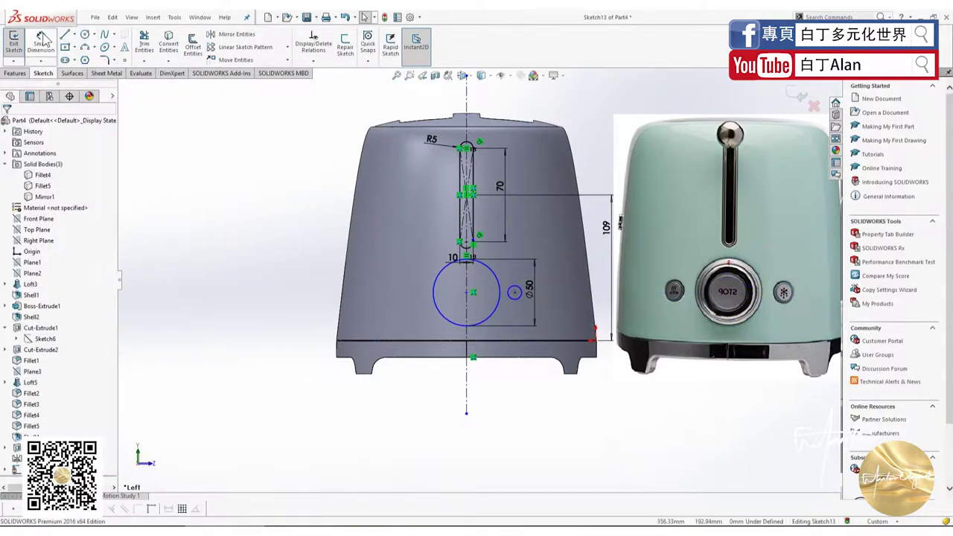
left_click(515, 298)
Step: Give the button circle a 15 mm diameter and shift it further right
left_click(41, 42)
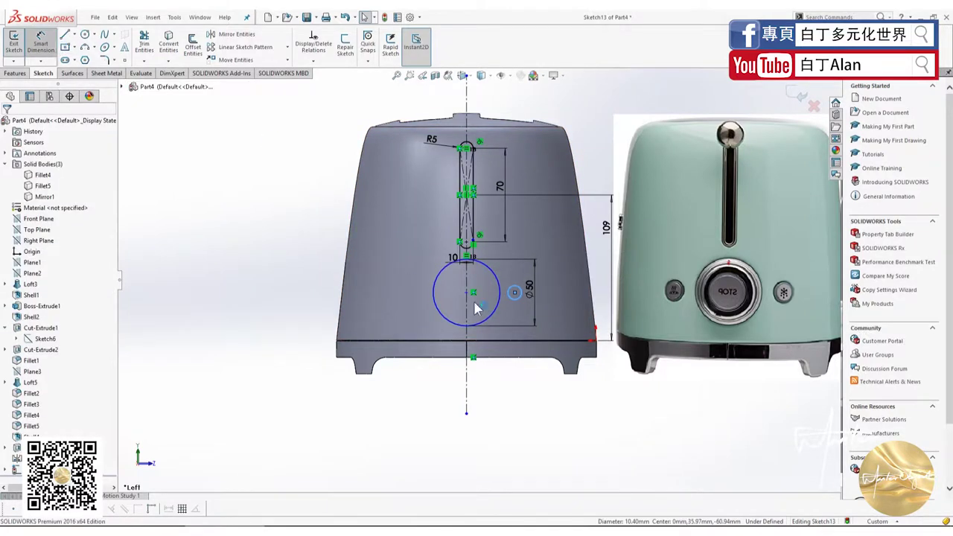
left_click(515, 292)
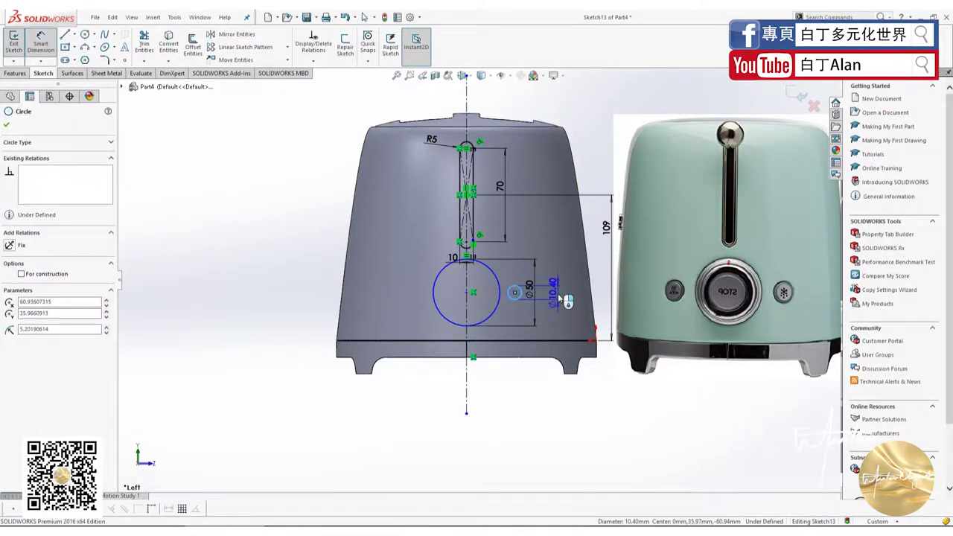
left_click(558, 294)
type("10")
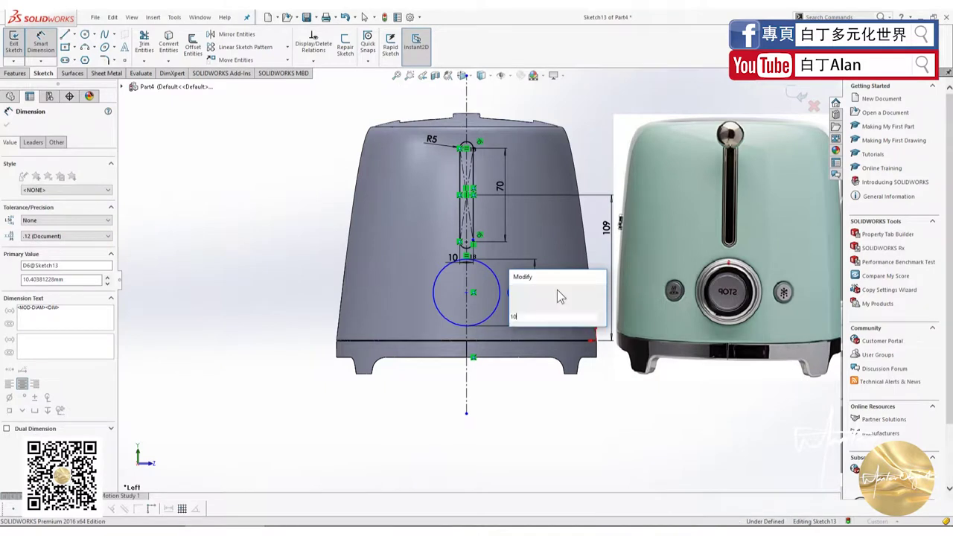
key("Return")
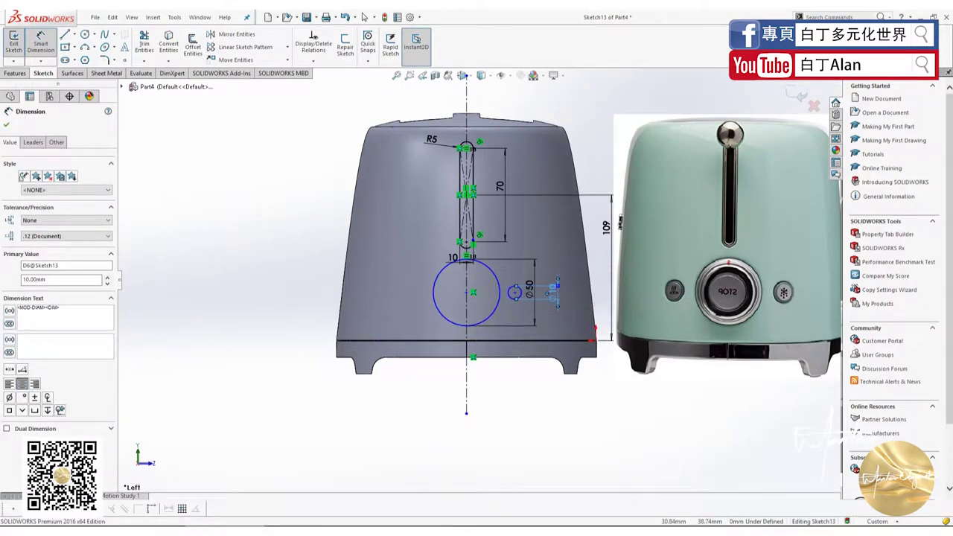
left_click(555, 292)
type("15")
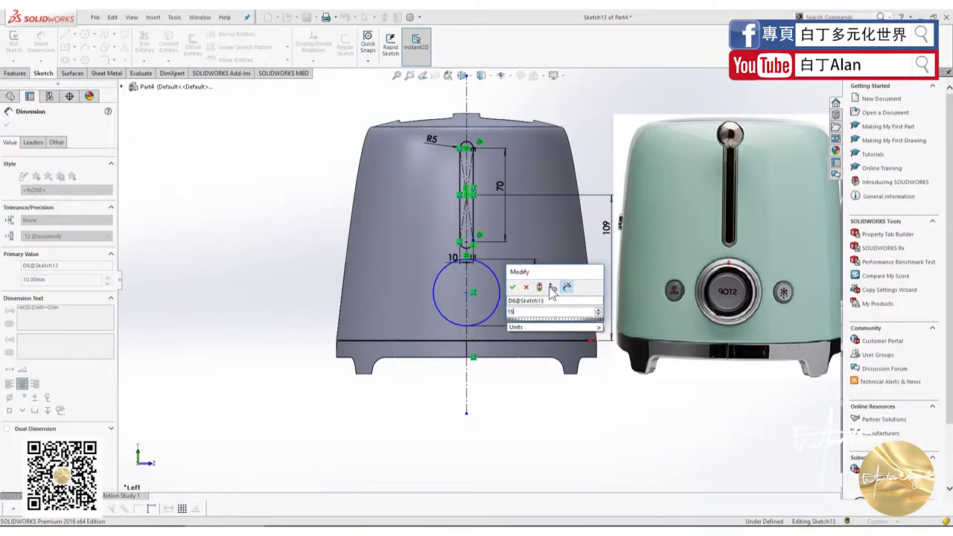
key("Return")
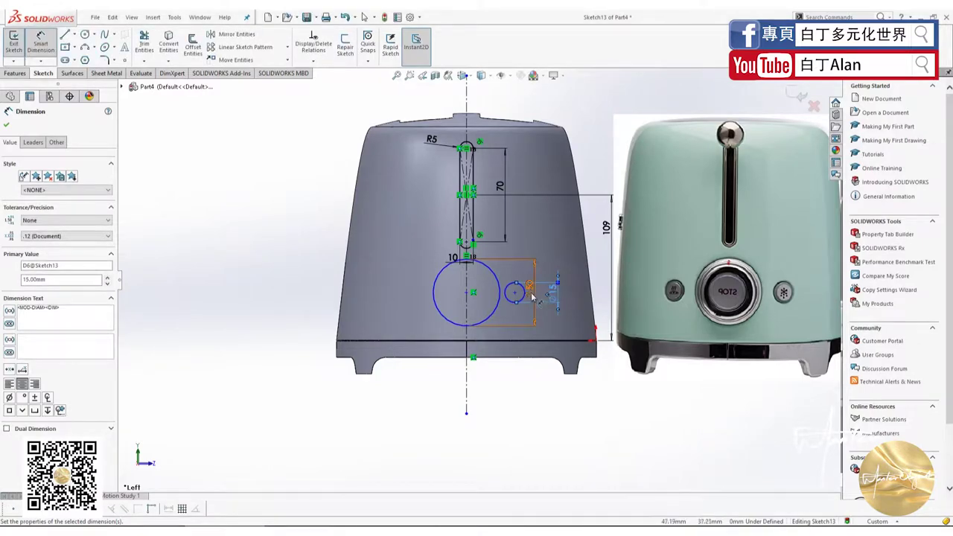
key("Escape")
scroll(551, 298, "down", 2)
left_click(503, 290)
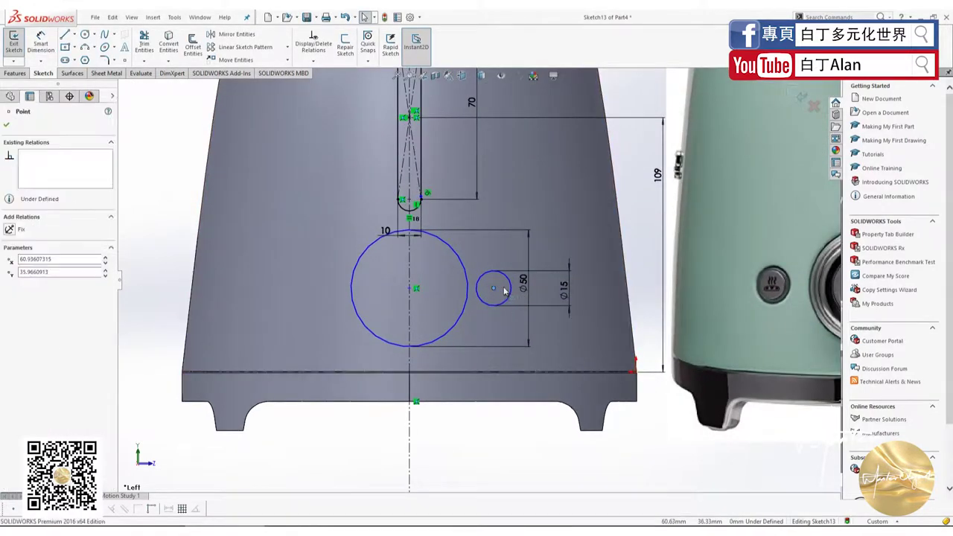
left_click_drag(504, 290, 513, 286)
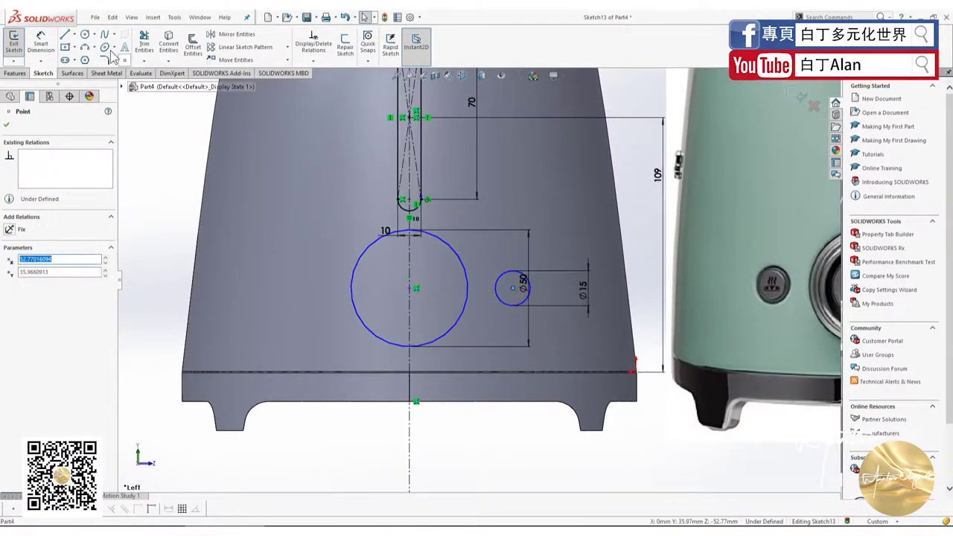
Step: Dimension the horizontal spacing between the knob and button circle centres to 45
left_click(43, 46)
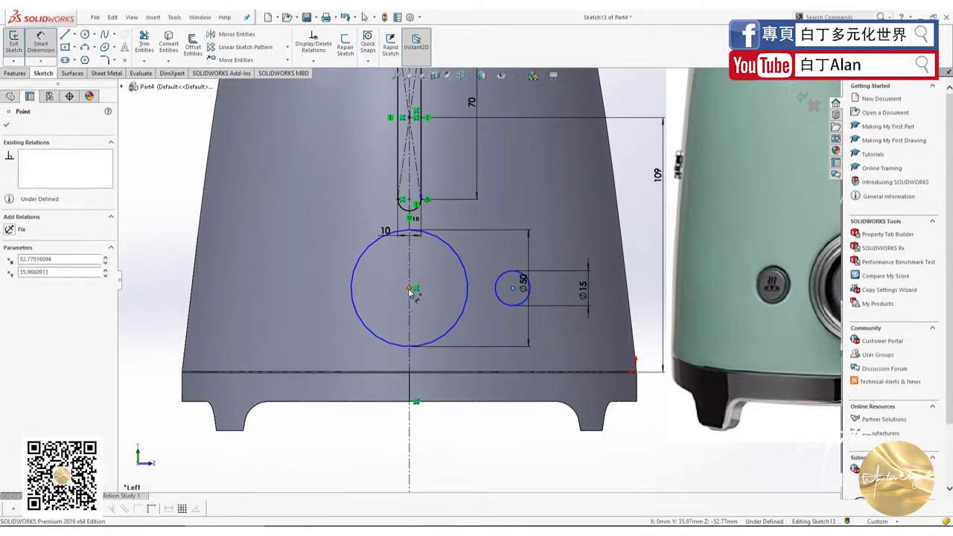
left_click(409, 289)
left_click(513, 289)
left_click(491, 335)
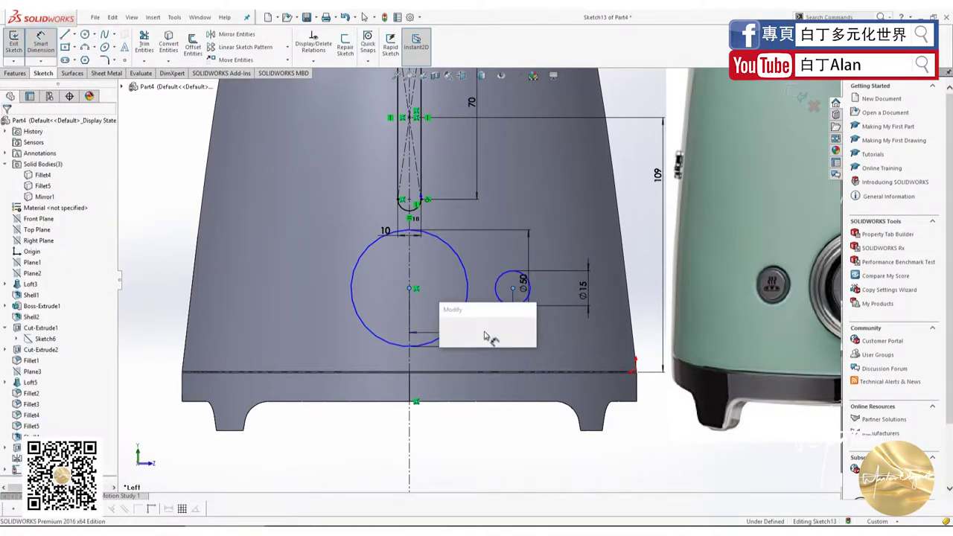
type("45")
key("Return")
key("Escape")
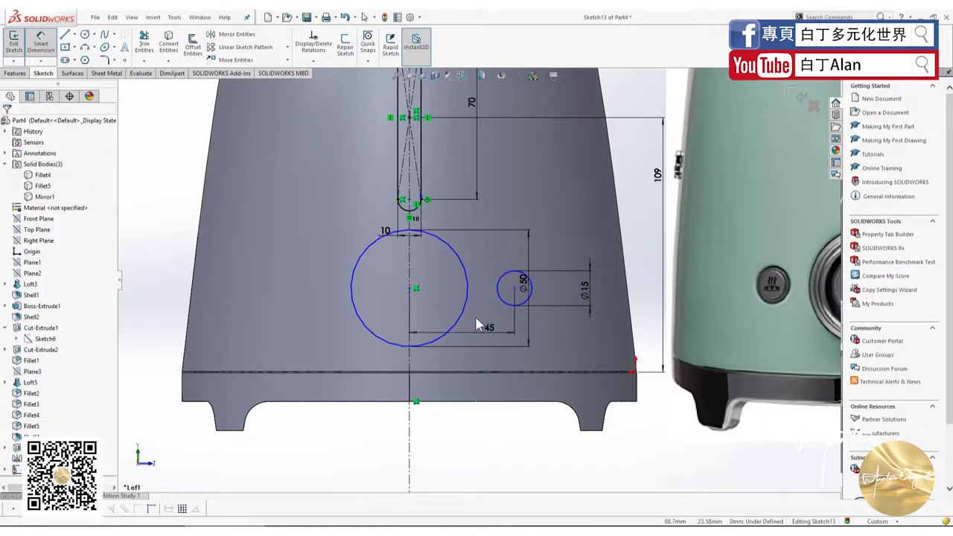
scroll(475, 324, "up", 4)
scroll(475, 325, "up", 1)
scroll(417, 253, "down", 3)
Step: Mirror the button circle about the vertical centreline to create the second button hole
left_click(493, 281)
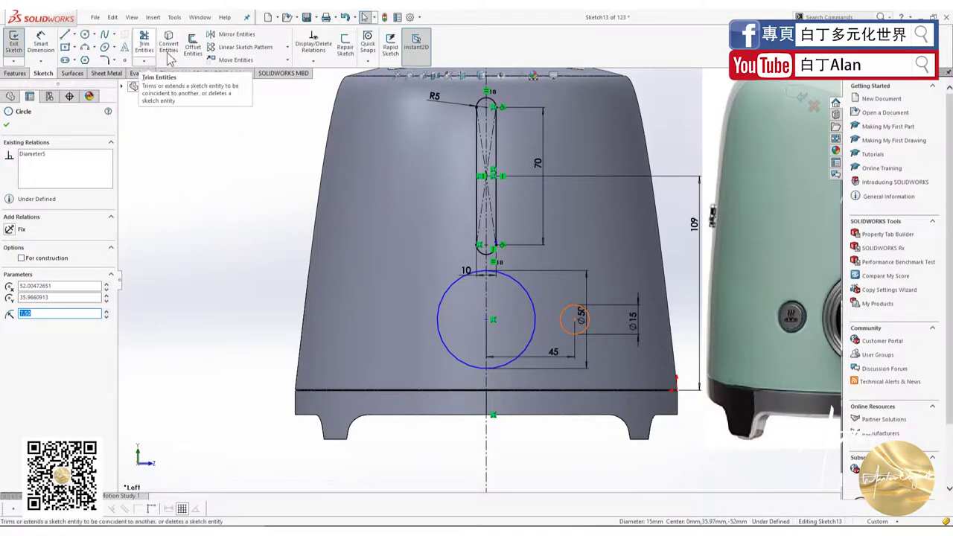
left_click(227, 35)
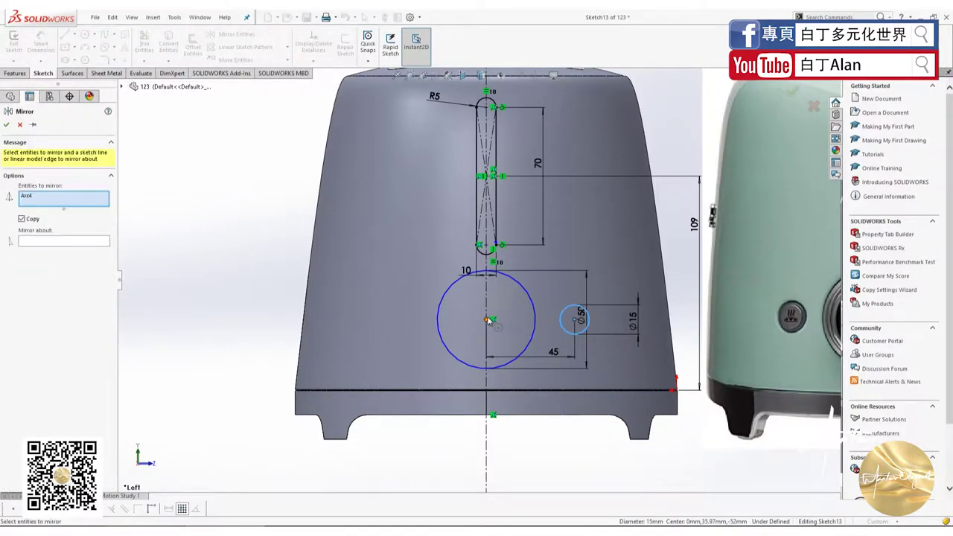
left_click(486, 308)
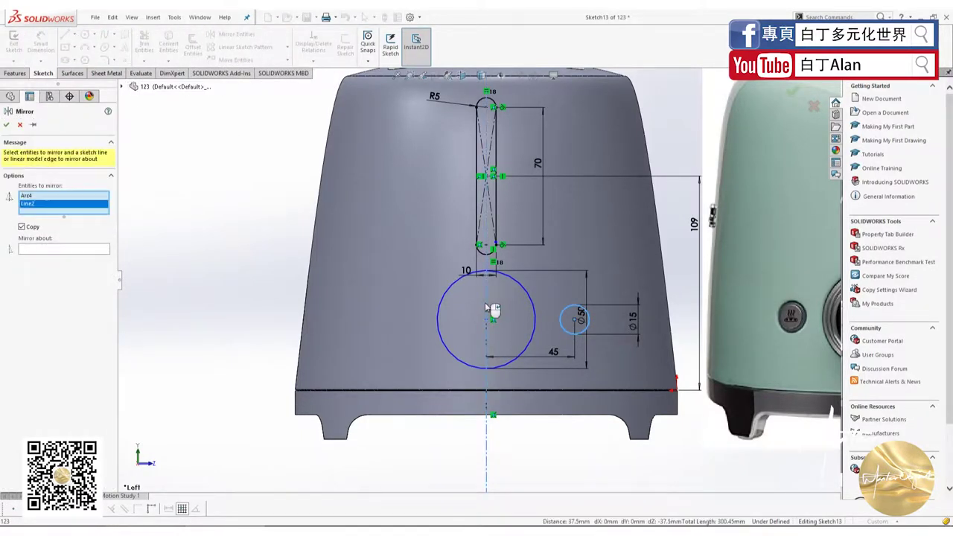
right_click(26, 208)
left_click(49, 222)
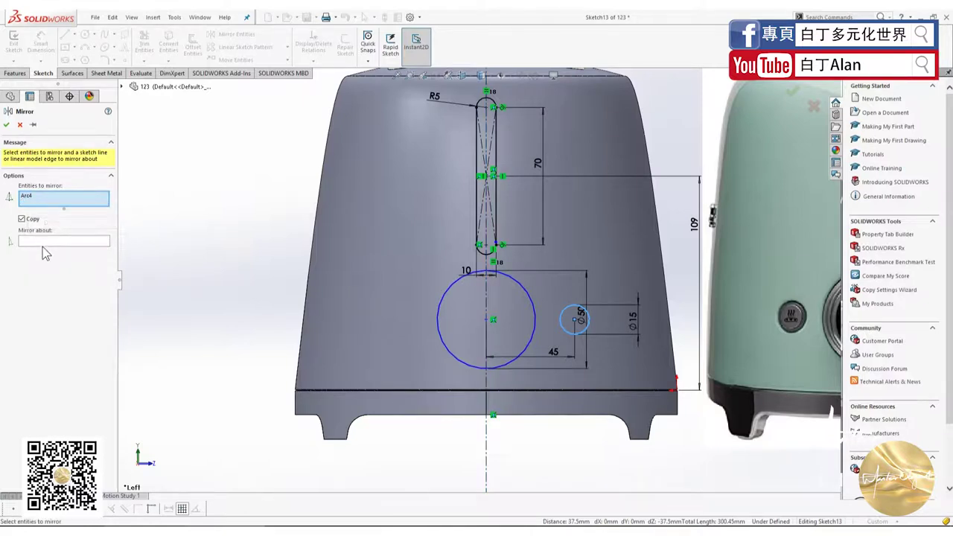
left_click(488, 305)
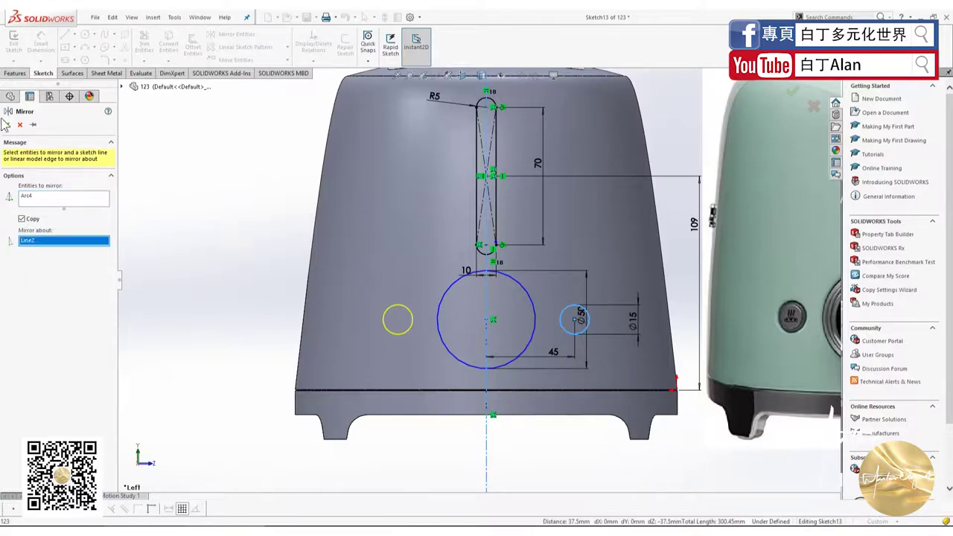
key("Return")
key("ctrl+7")
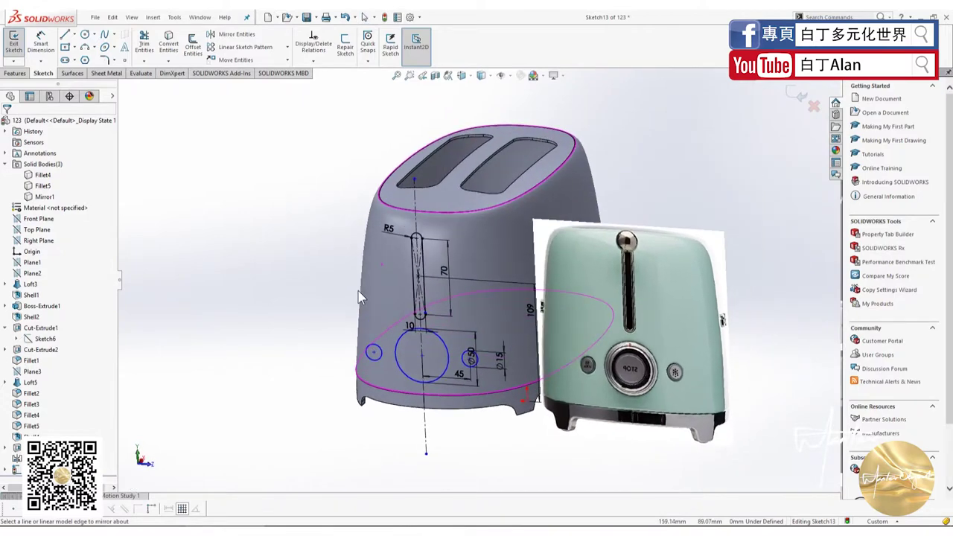
scroll(409, 350, "down", 2)
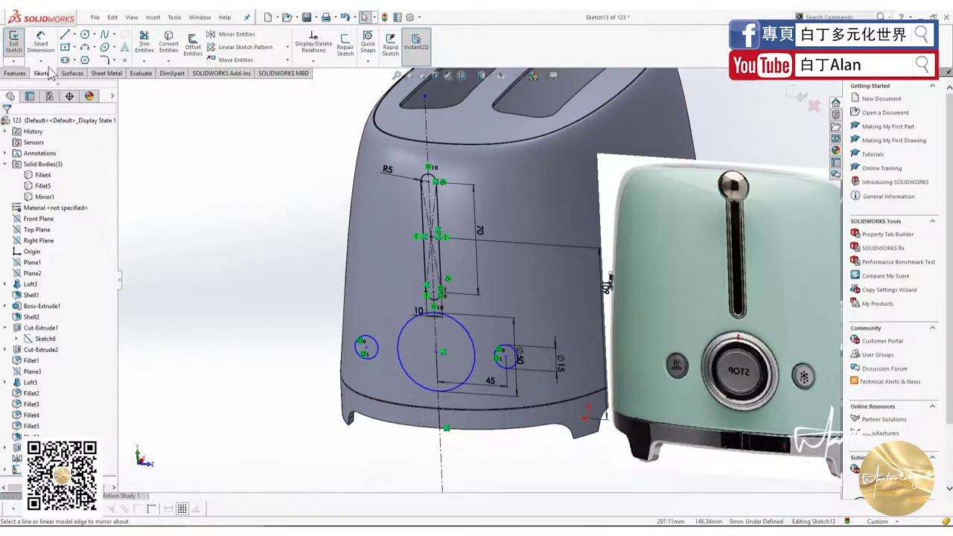
left_click(24, 74)
Step: Extrude-cut the slot, knob and button profiles Blind 25.00mm in both directions
left_click(150, 45)
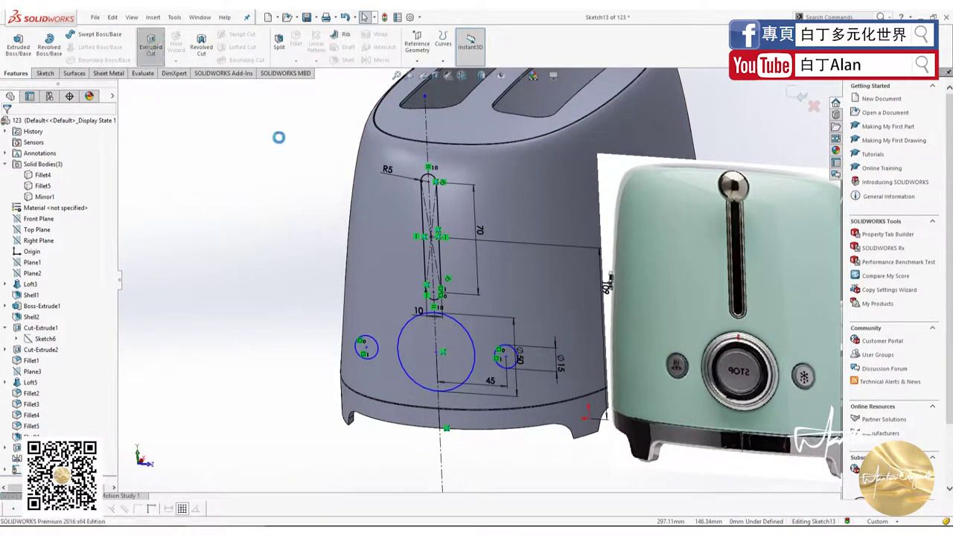
middle_click_drag(289, 147, 332, 277)
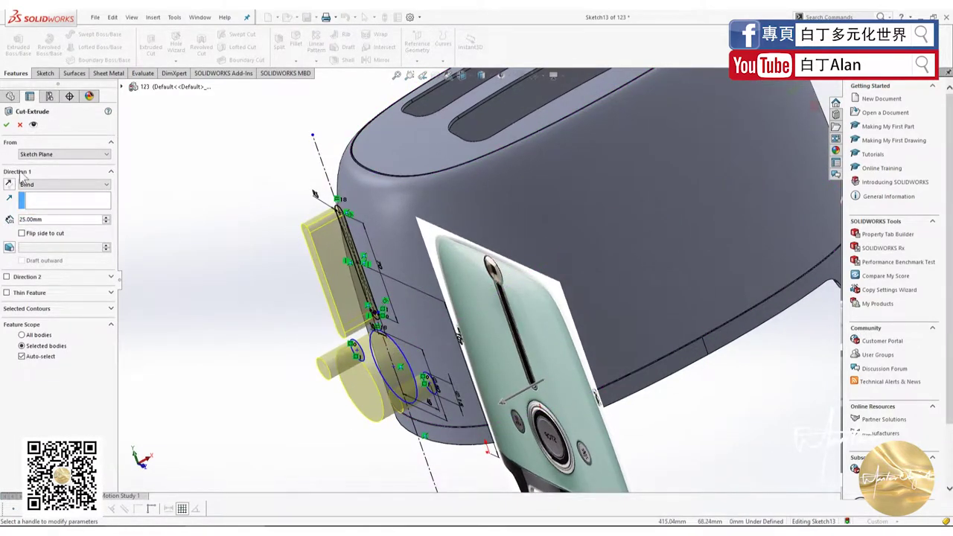
left_click(54, 186)
left_click(55, 191)
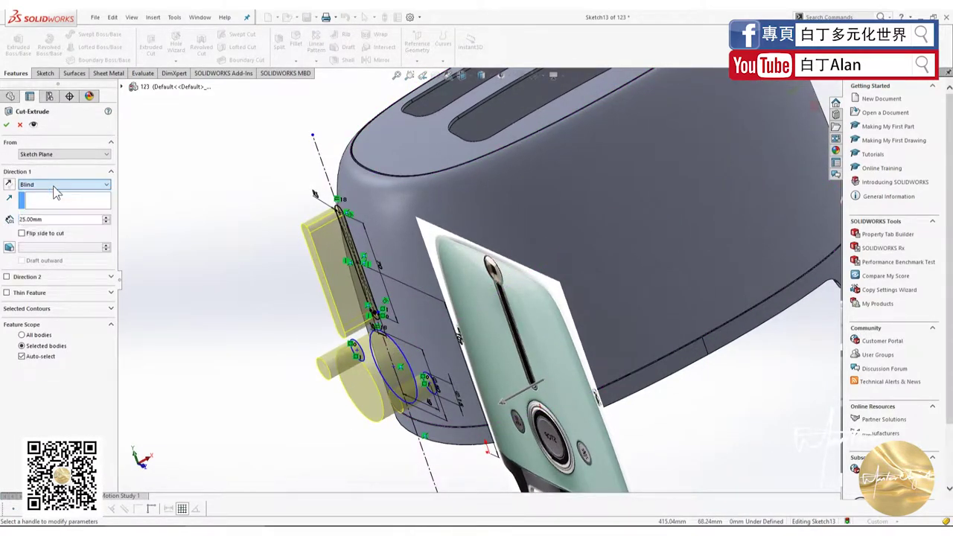
left_click(23, 278)
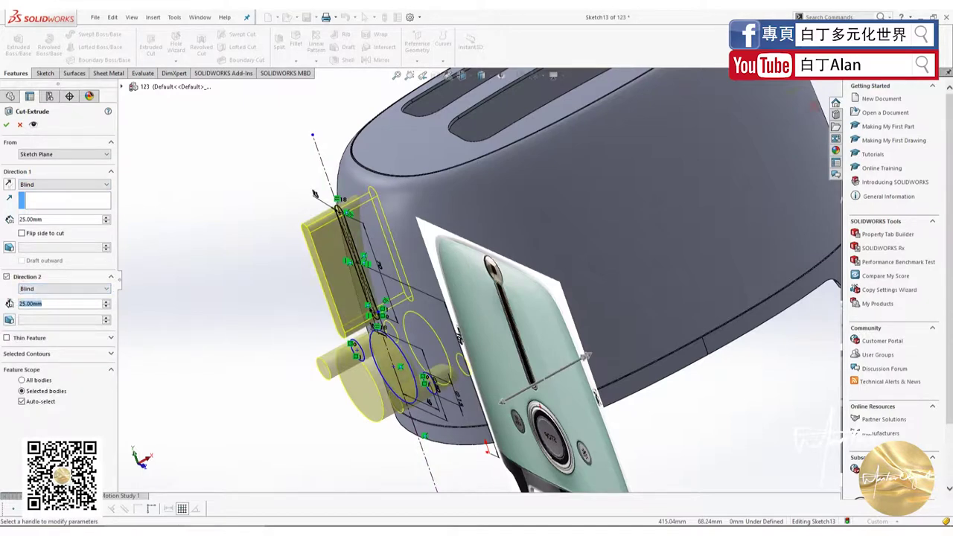
left_click(7, 125)
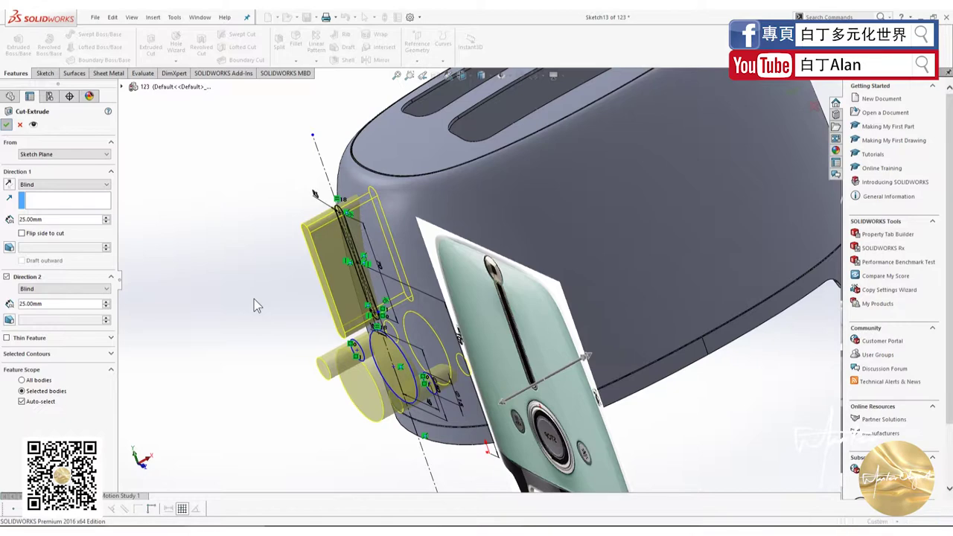
Step: Orbit and zoom around the toaster to inspect the cut side holes and top slots
key("Return")
key("ctrl+3")
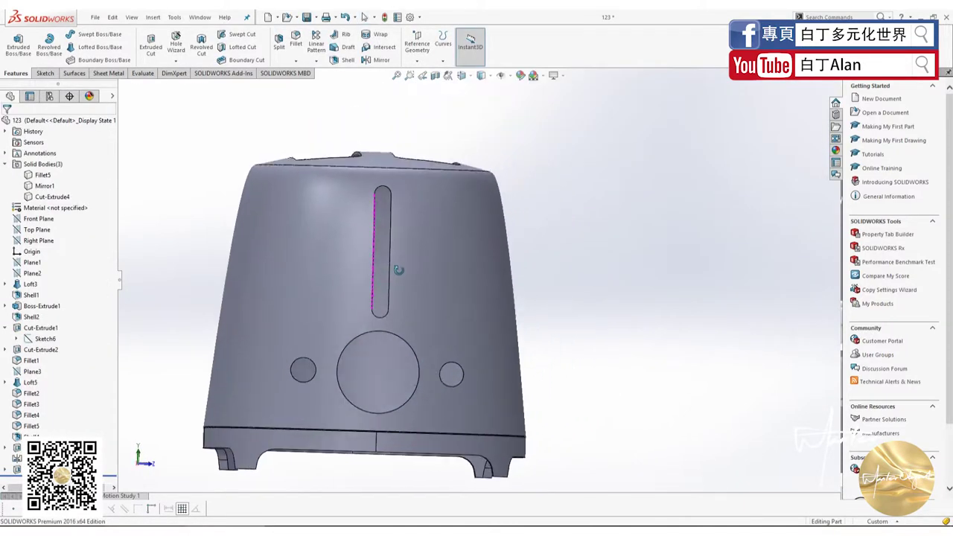
mouse_move(399, 270)
middle_mouse_down()
mouse_move(457, 318)
mouse_move(442, 330)
mouse_move(509, 333)
mouse_move(368, 312)
mouse_move(342, 286)
mouse_move(383, 333)
mouse_move(425, 334)
mouse_move(394, 316)
mouse_move(468, 290)
mouse_move(435, 273)
middle_mouse_up()
scroll(425, 334, "down", 3)
scroll(426, 339, "up", 2)
scroll(395, 328, "up", 3)
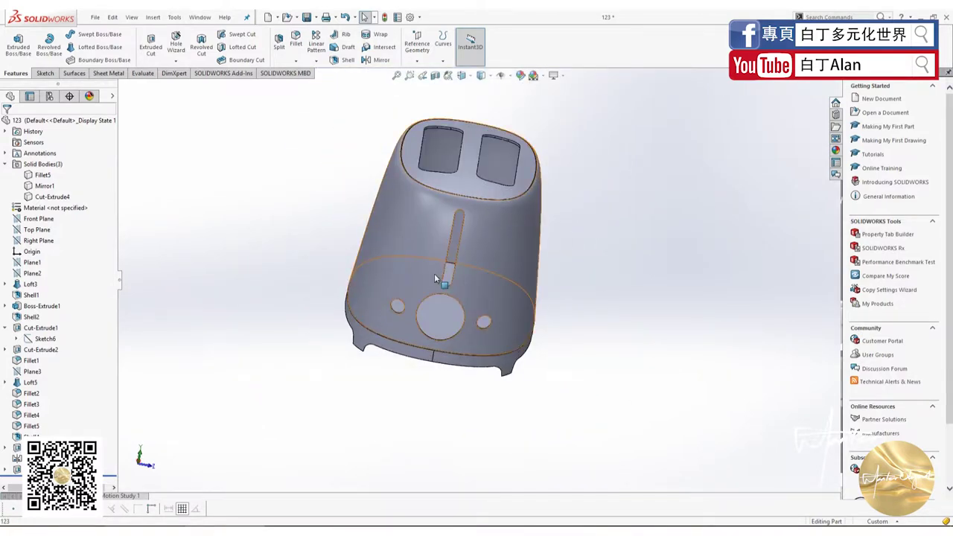
middle_click_drag(371, 328, 554, 365)
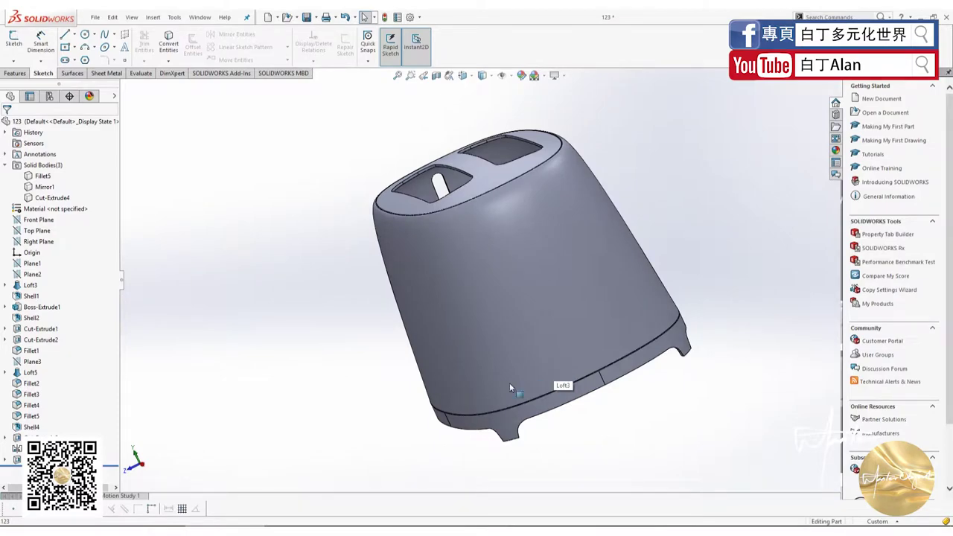
scroll(194, 384, "up", 5)
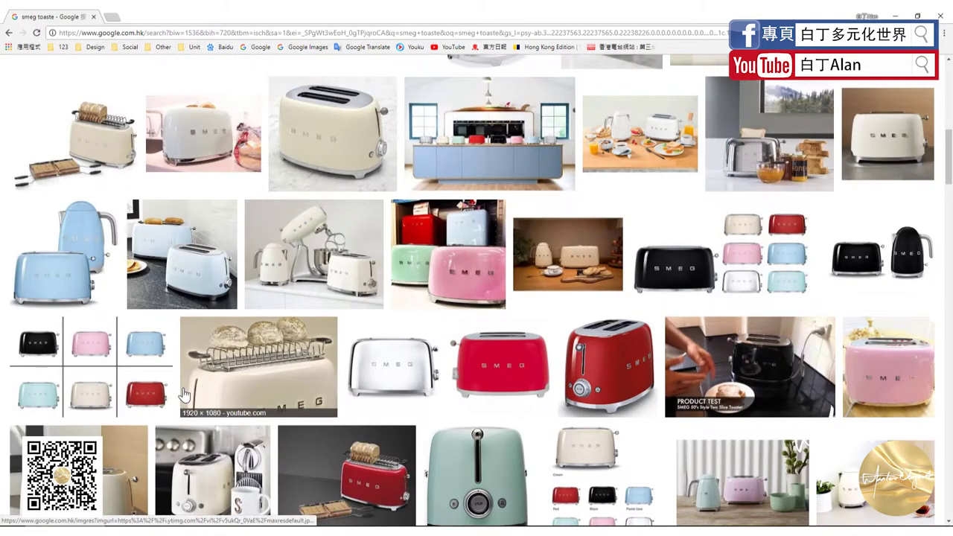
left_click(476, 469)
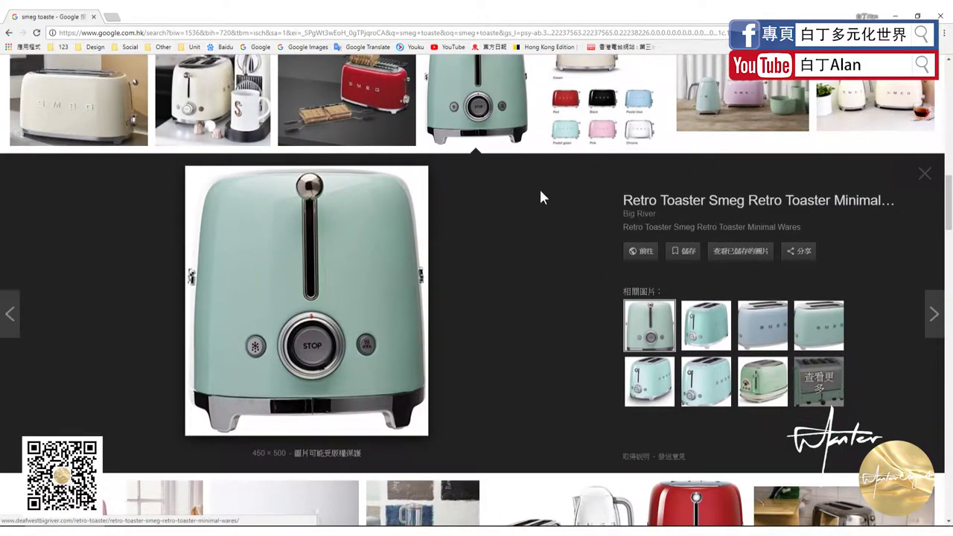
scroll(521, 177, "down", 4)
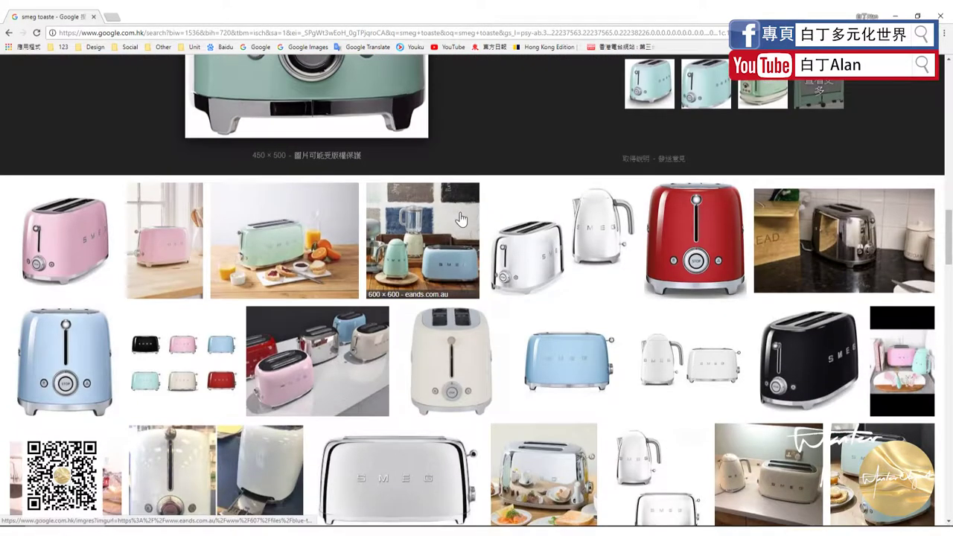
scroll(460, 218, "down", 1)
scroll(461, 218, "down", 1)
scroll(367, 311, "down", 2)
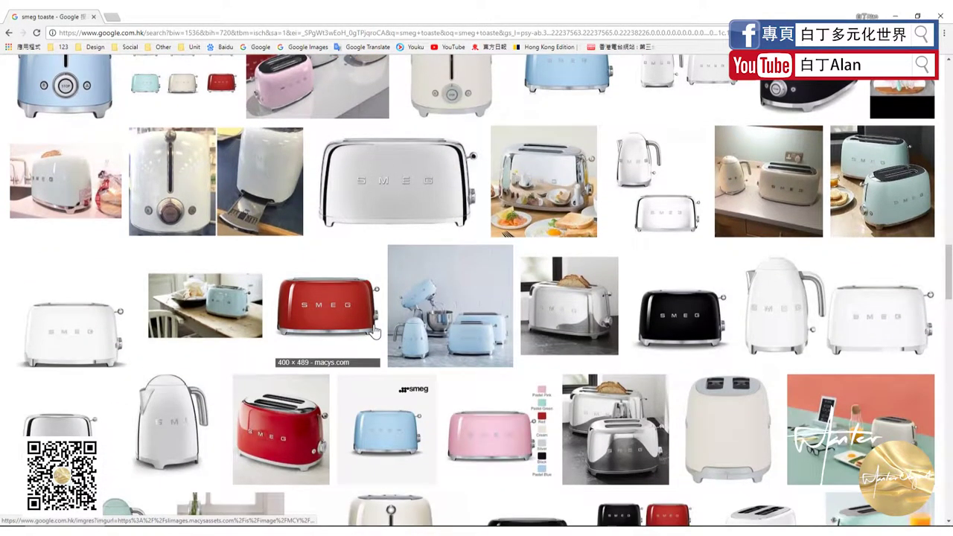
scroll(375, 333, "down", 3)
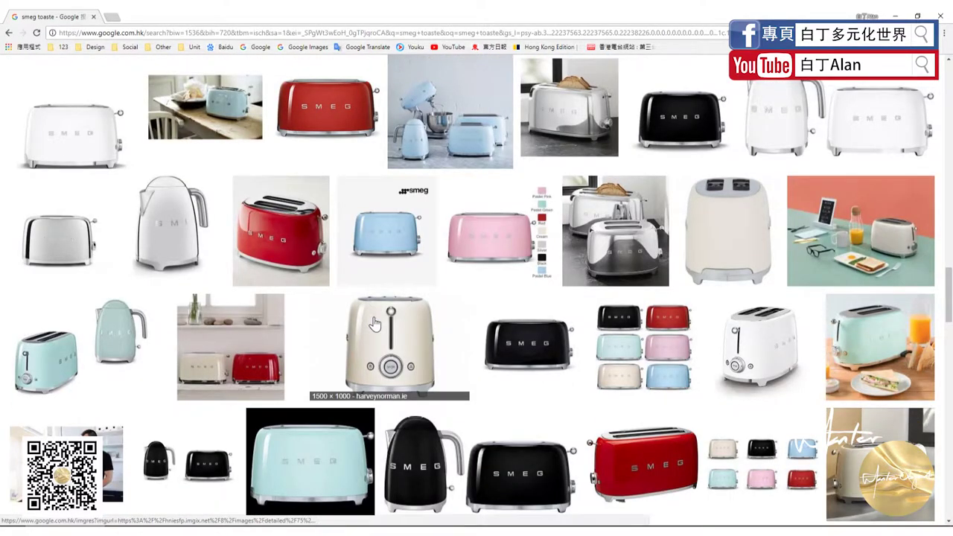
left_click(375, 323)
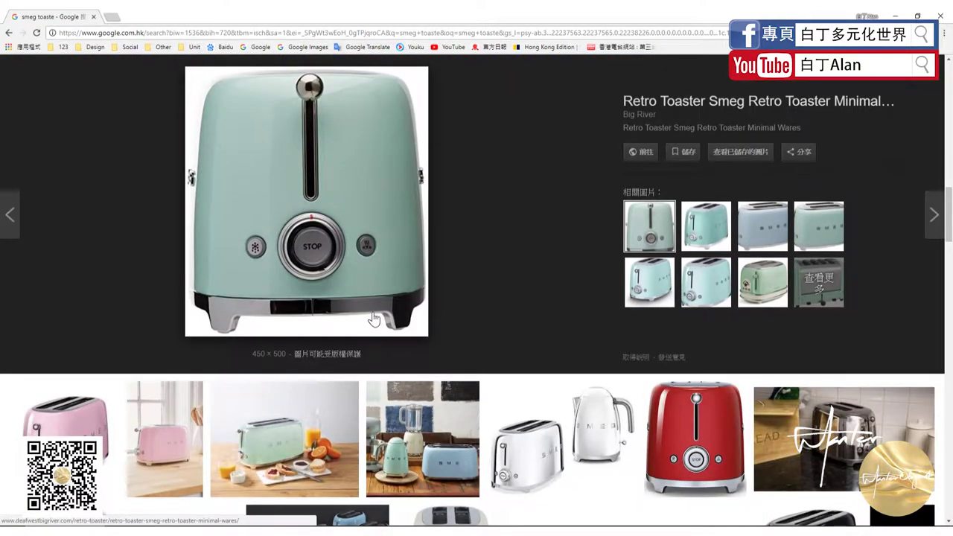
scroll(374, 319, "up", 5)
scroll(298, 224, "up", 4)
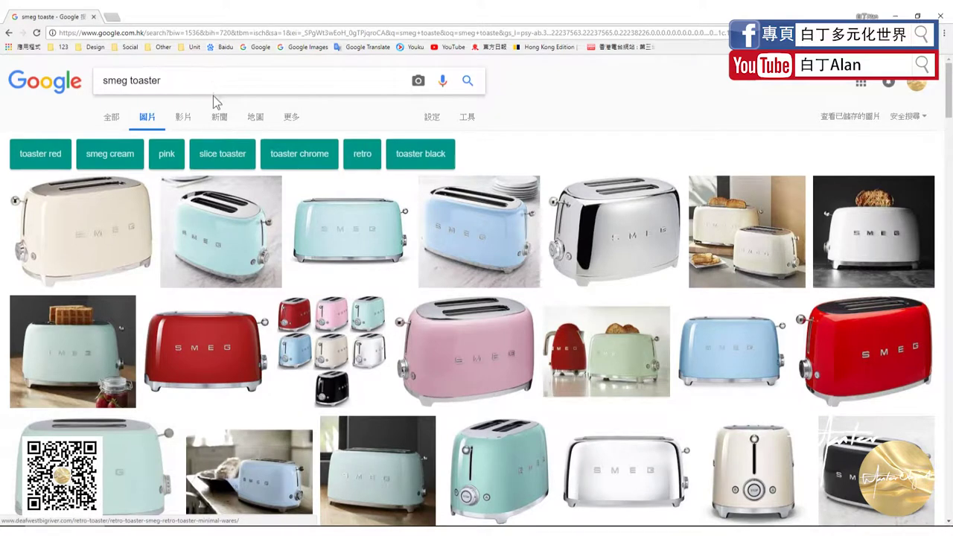
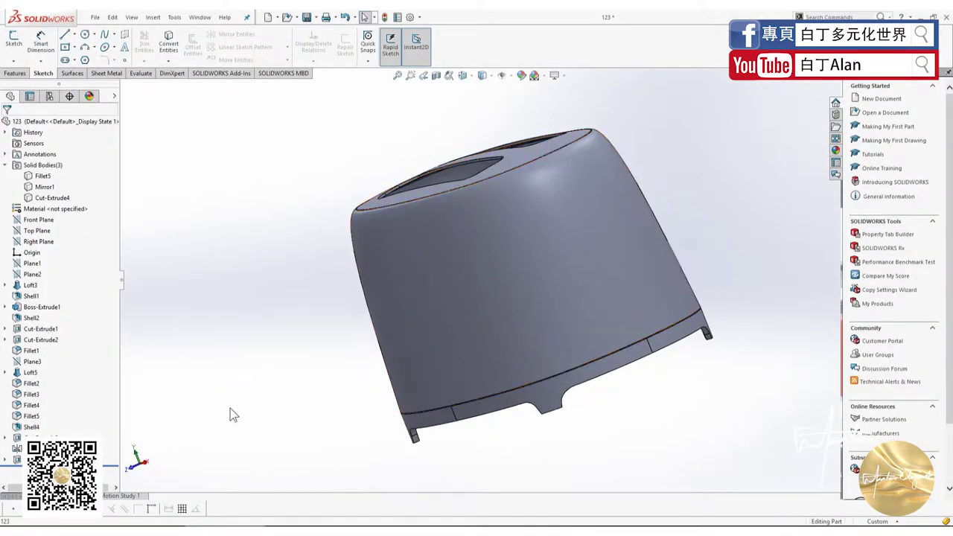
Step: Inspect the Cut-Extrude4 body and the Right, Top, Plane1 and Plane3 planes, then select Right Plane
key("ctrl+7")
left_click(54, 198)
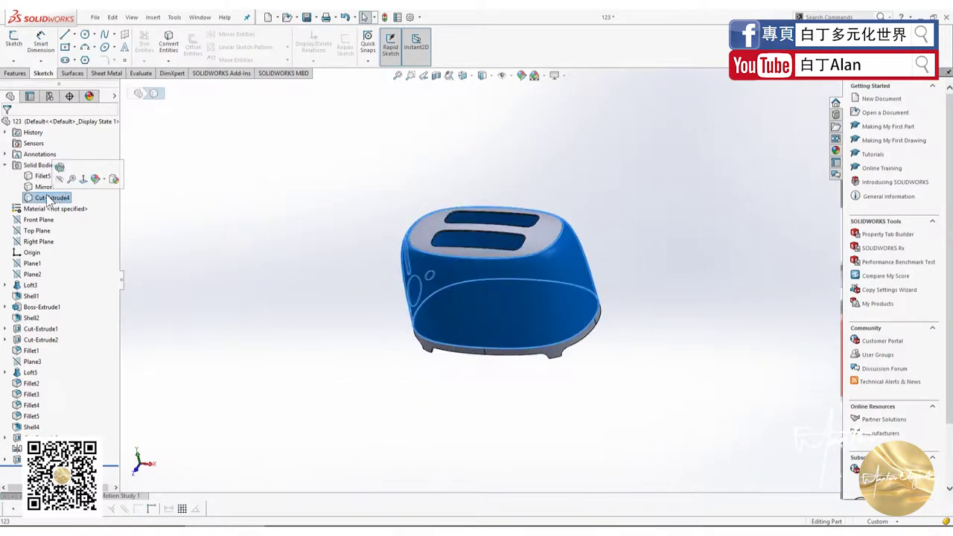
left_click(35, 241)
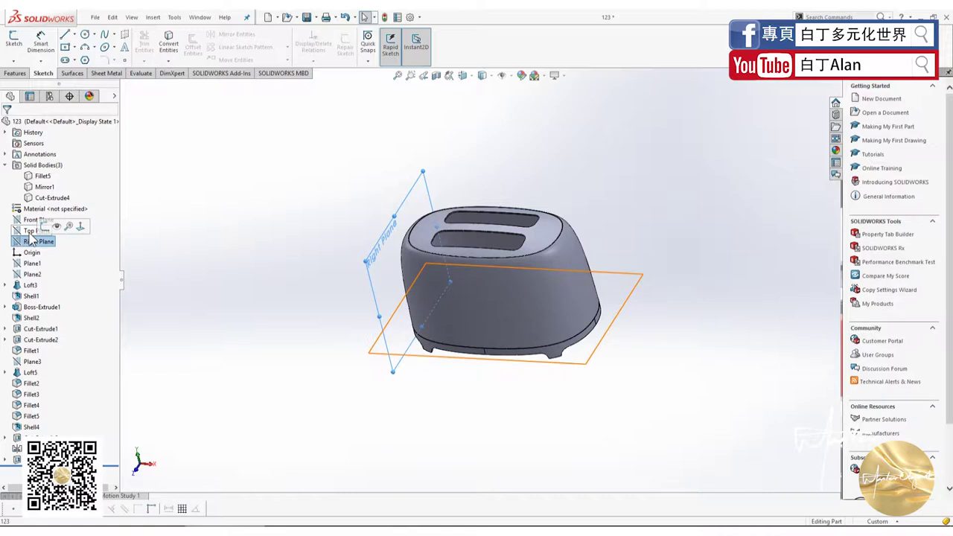
left_click(30, 230)
left_click(31, 241)
left_click(31, 264)
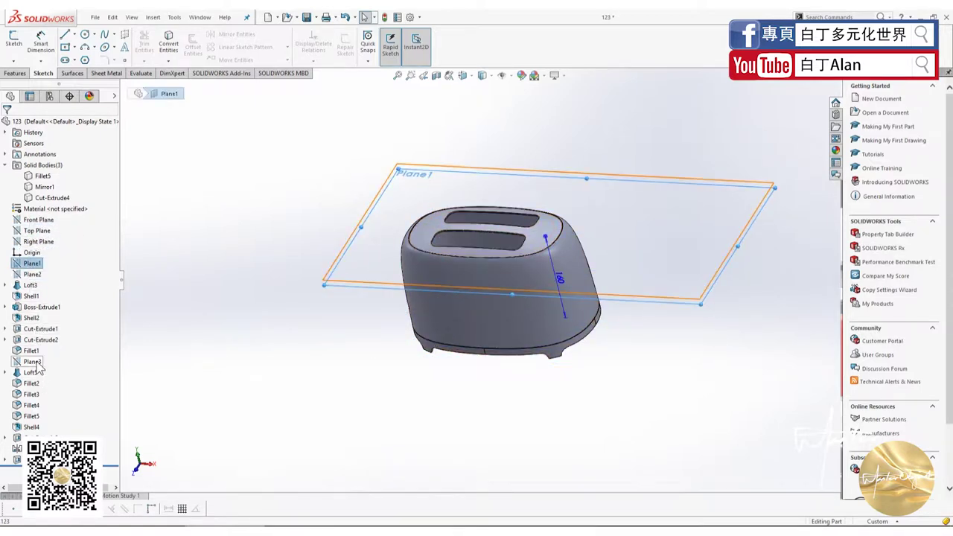
left_click(32, 361)
left_click(31, 242)
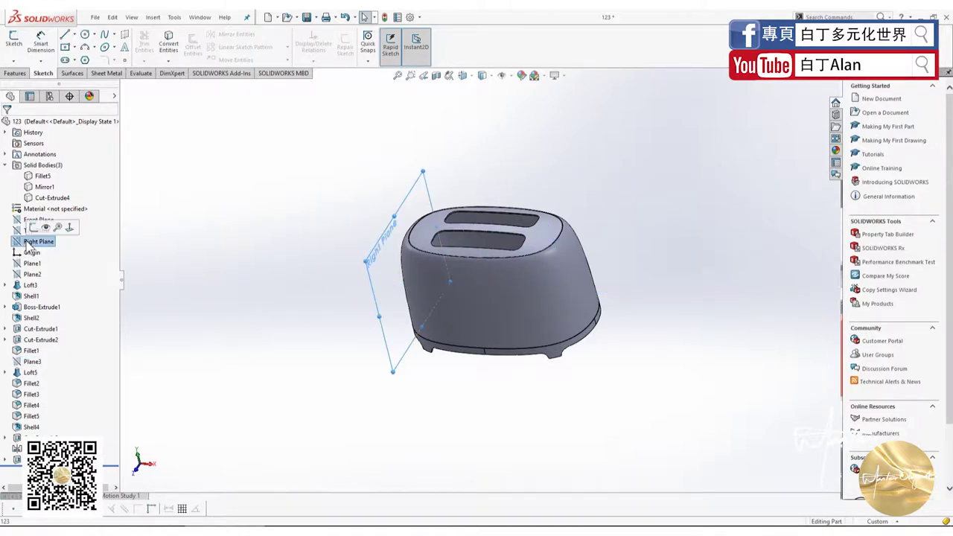
Step: Create a reference plane offset 300 mm from the Right Plane and orbit to face it
left_click(16, 73)
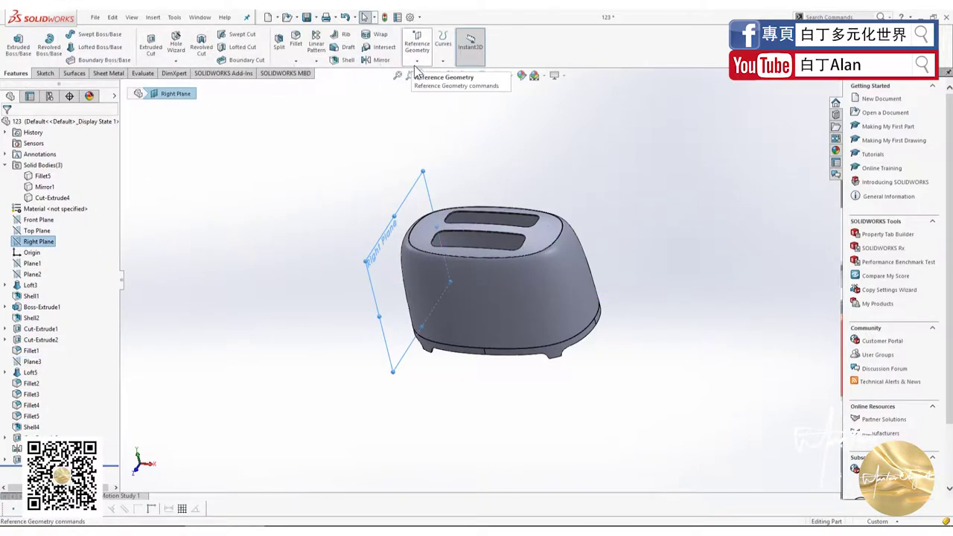
left_click(417, 46)
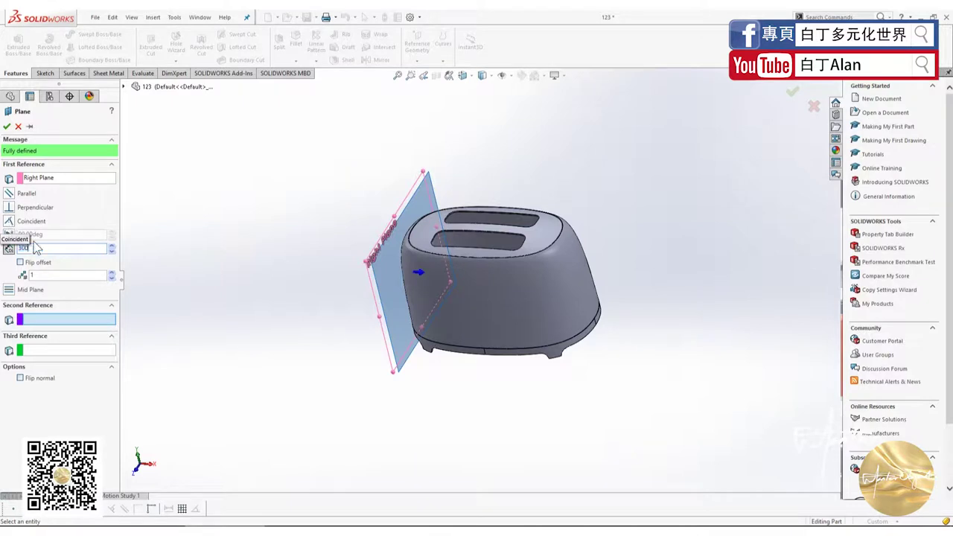
key("Return")
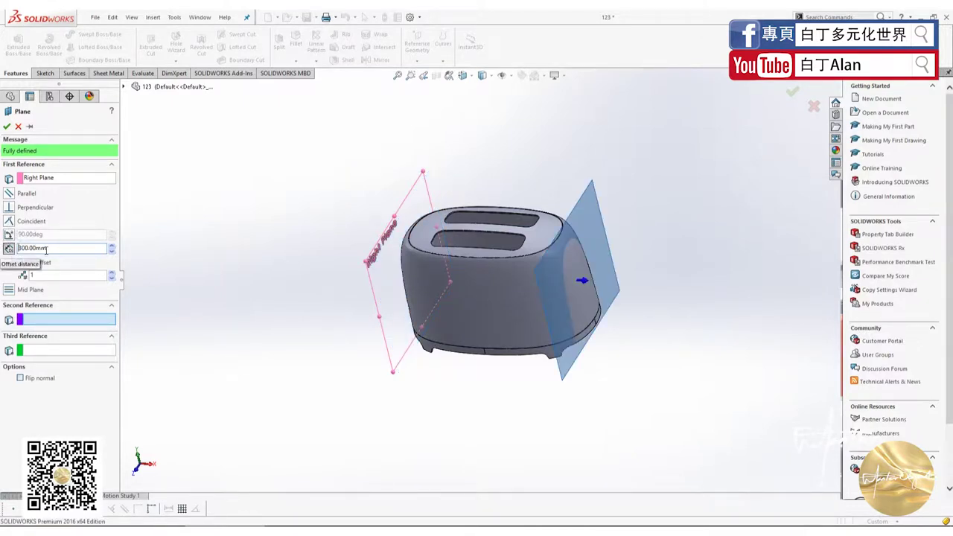
left_click(6, 127)
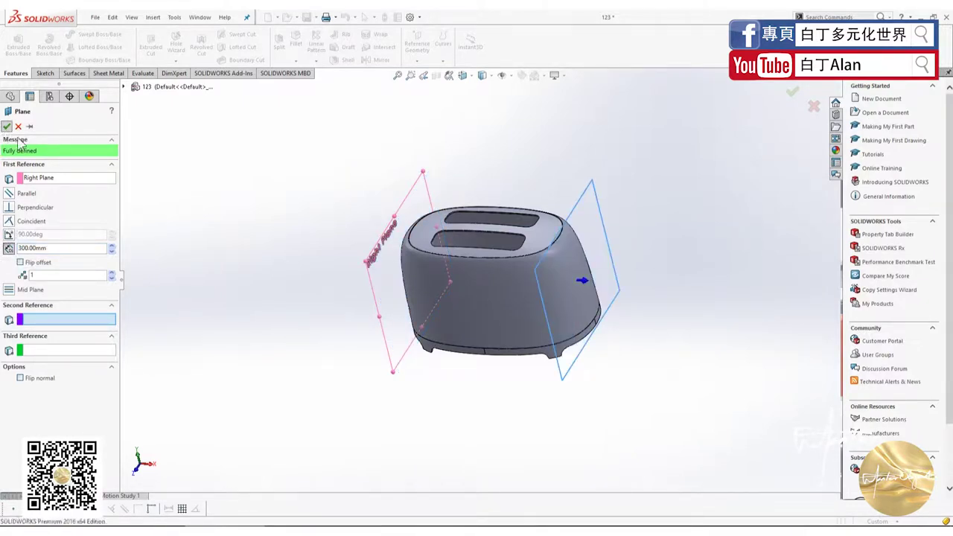
mouse_move(430, 314)
middle_mouse_down()
mouse_move(433, 262)
mouse_move(485, 281)
middle_mouse_up()
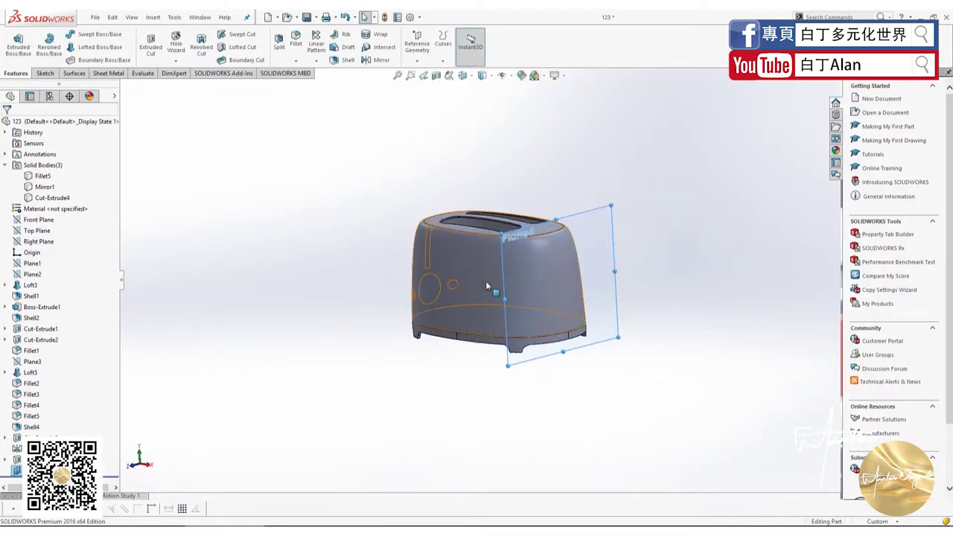
scroll(500, 286, "down", 3)
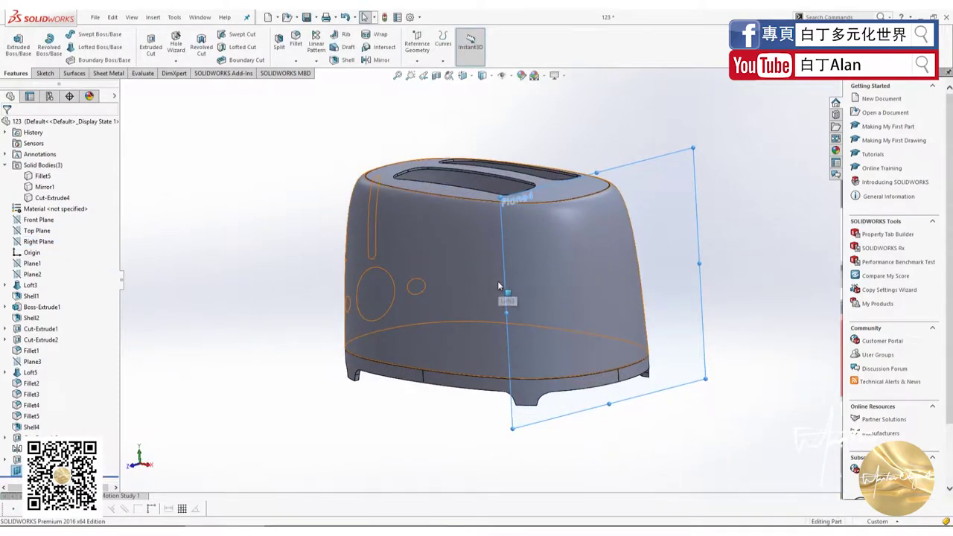
Step: Start a sketch on Plane4 and hide the toaster's lower base body
left_click(45, 73)
left_click(15, 43)
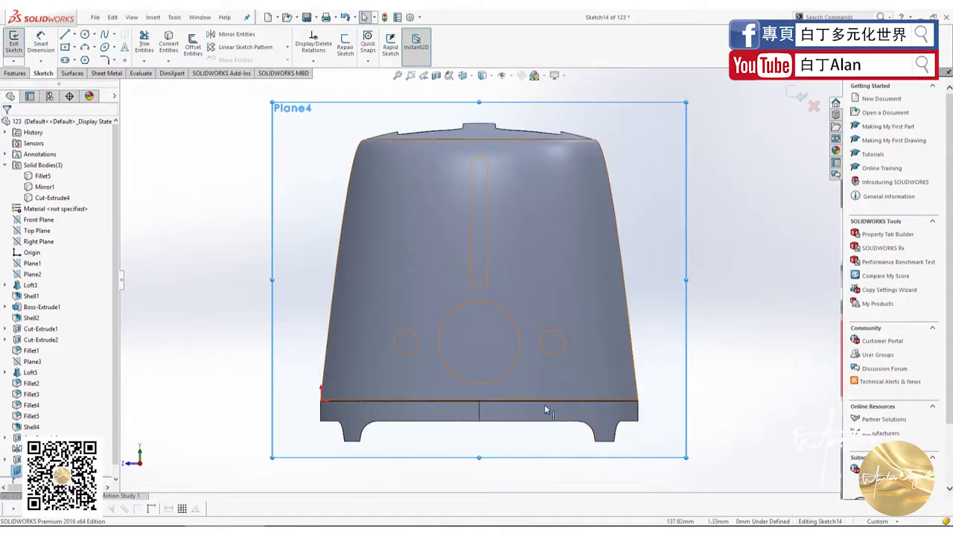
scroll(546, 411, "down", 3)
scroll(303, 381, "down", 1)
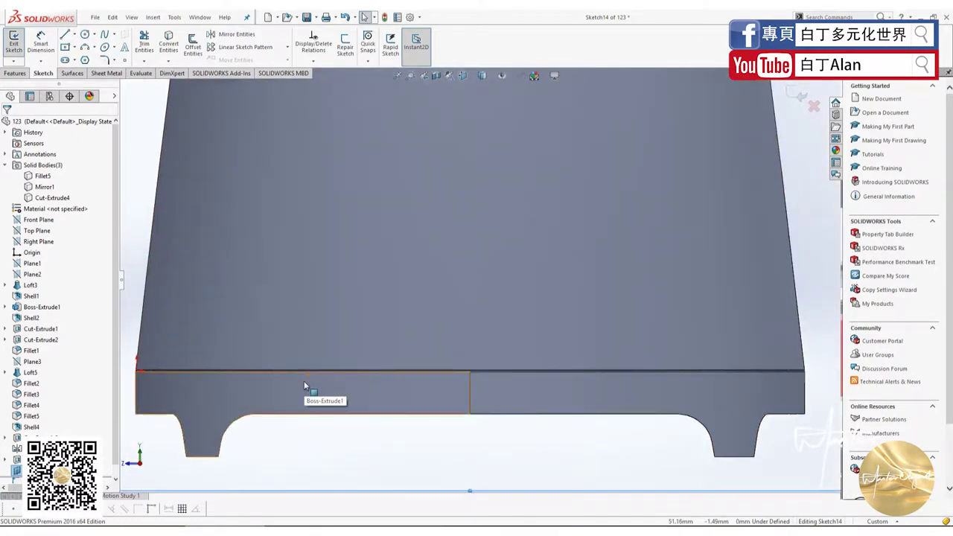
scroll(304, 381, "up", 1)
left_click(261, 375)
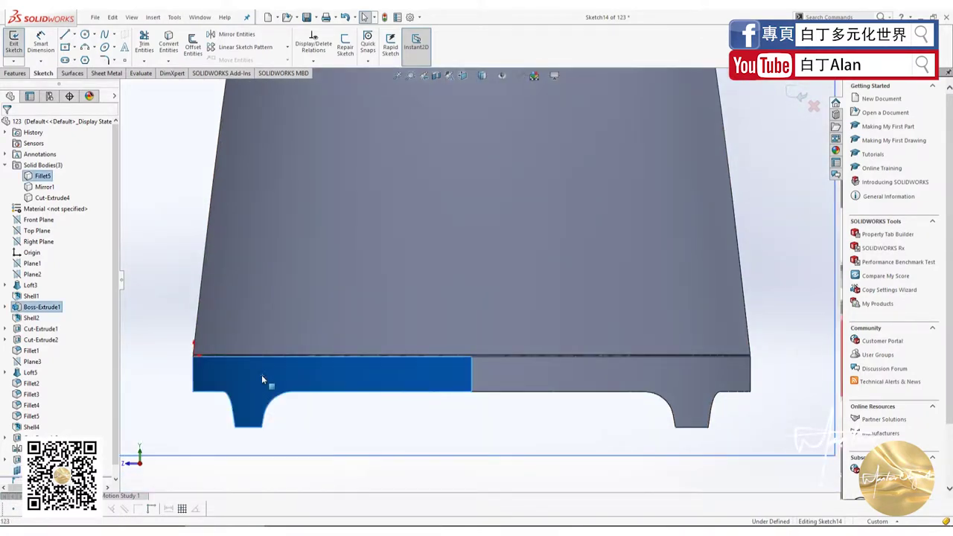
right_click(42, 180)
left_click(48, 166)
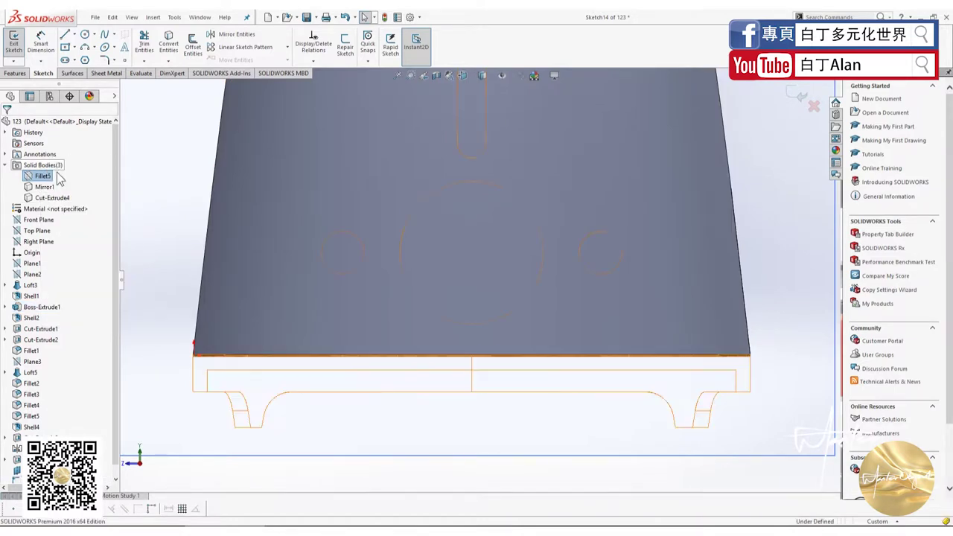
scroll(361, 313, "up", 1)
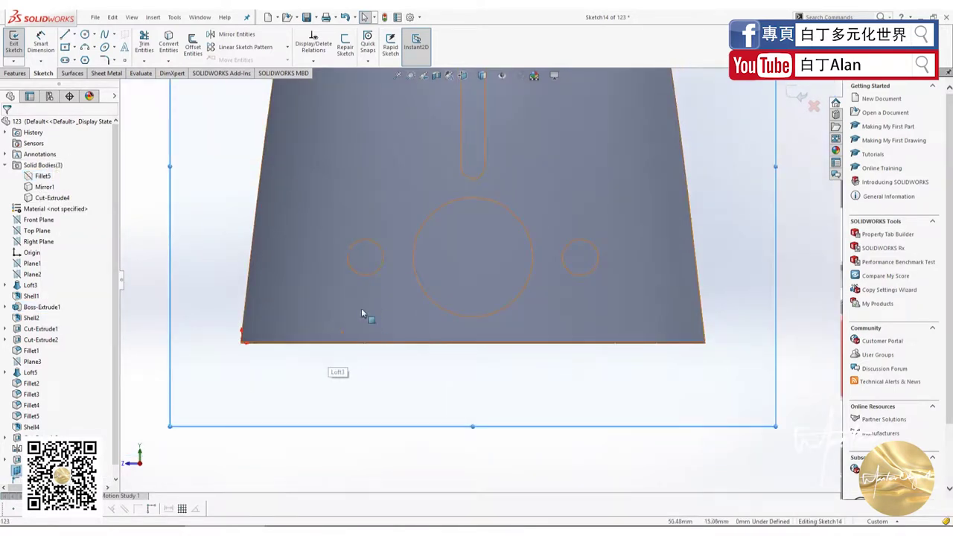
Step: Draw a closed trapezoid with lines along the toaster's bottom edge
left_click(65, 34)
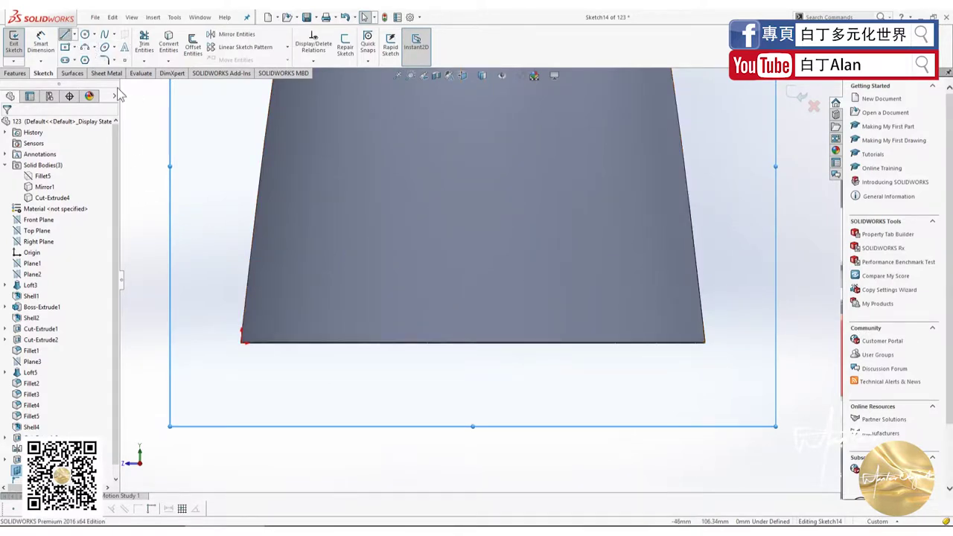
left_click(322, 360)
left_click(356, 317)
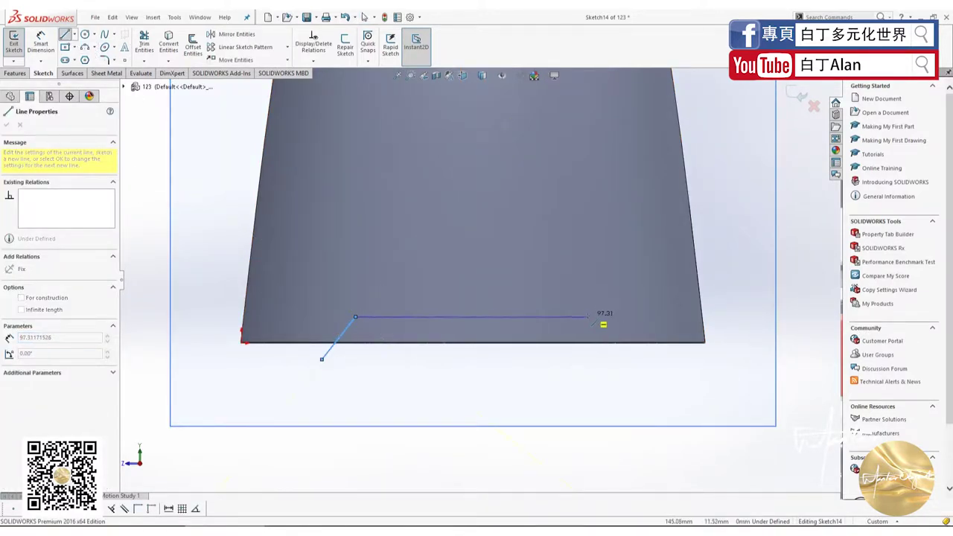
left_click(587, 317)
left_click(612, 359)
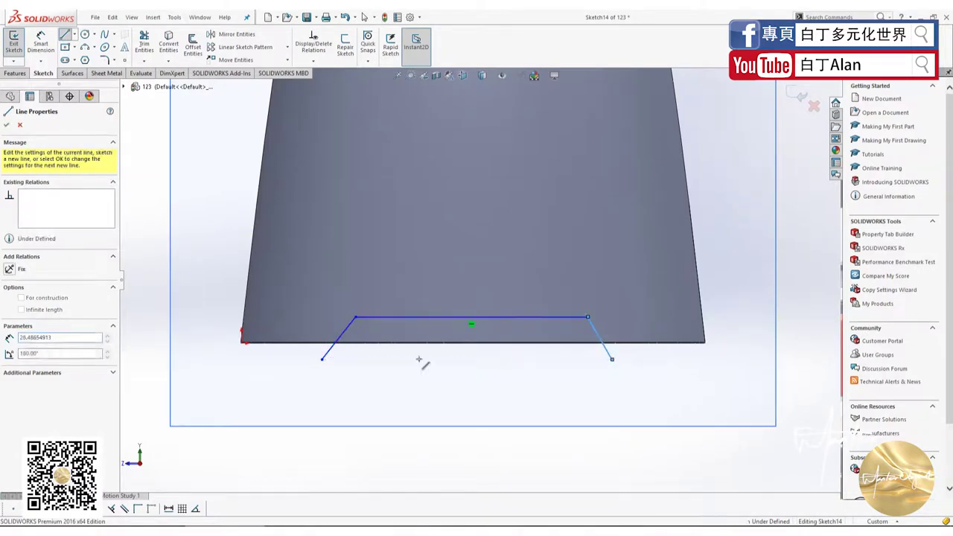
left_click(322, 360)
key("Escape")
key("f")
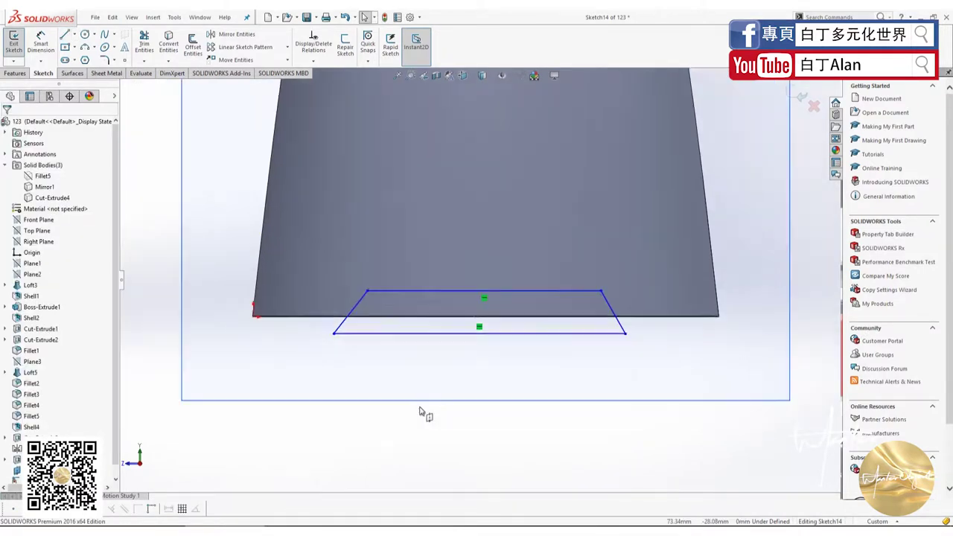
Step: Add a vertical centerline from the toaster's top middle down through the trapezoid
left_click(75, 36)
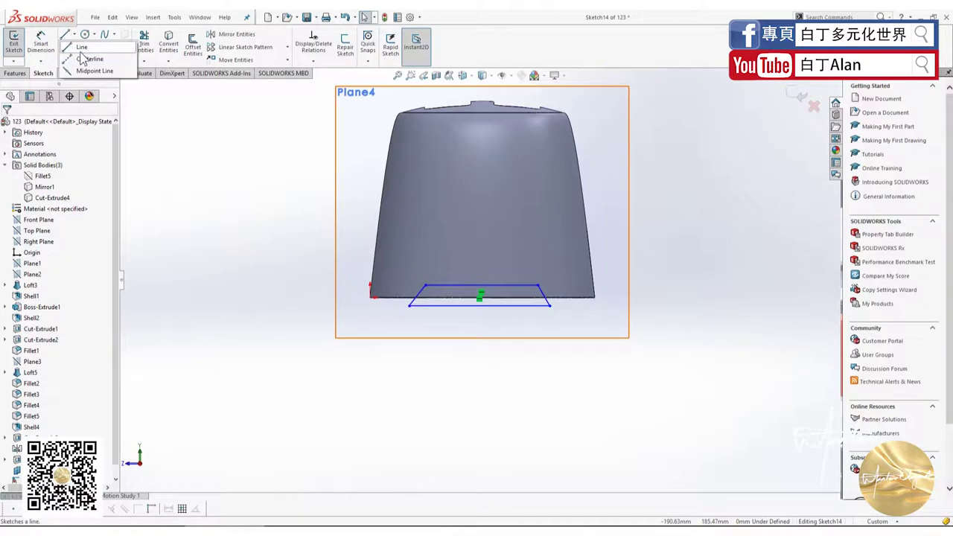
left_click(93, 54)
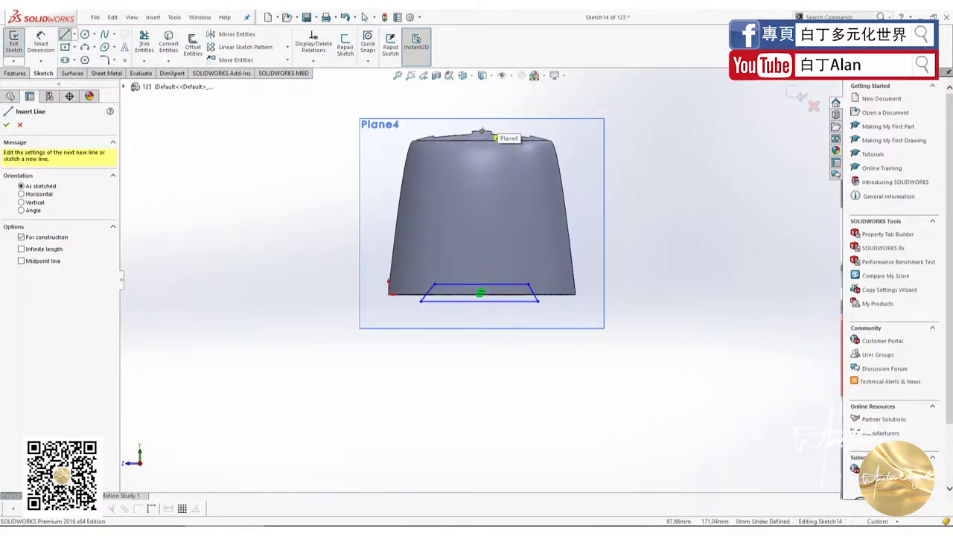
left_click(483, 124)
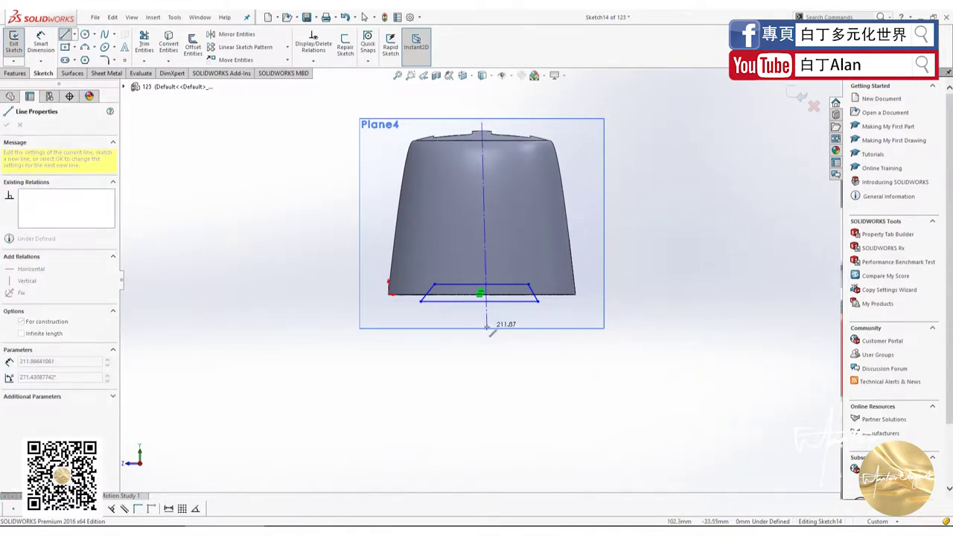
left_click(482, 325)
key("Escape")
scroll(492, 309, "down", 3)
scroll(493, 312, "up", 2)
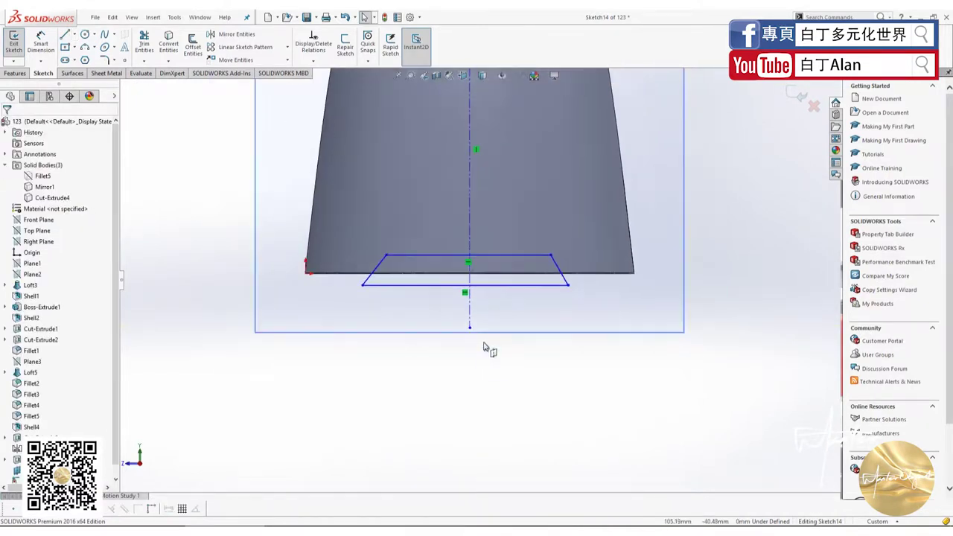
scroll(492, 313, "up", 1)
scroll(462, 223, "down", 4)
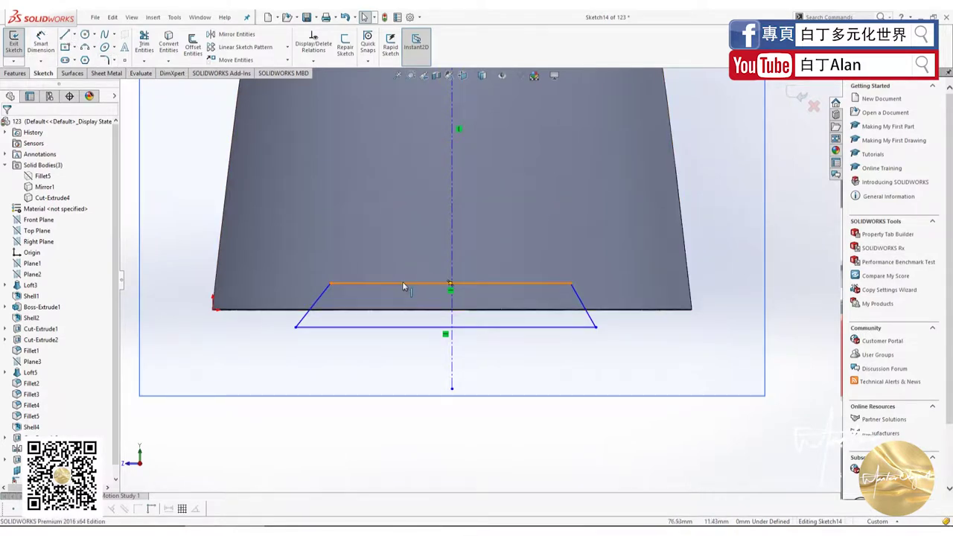
left_click(41, 41)
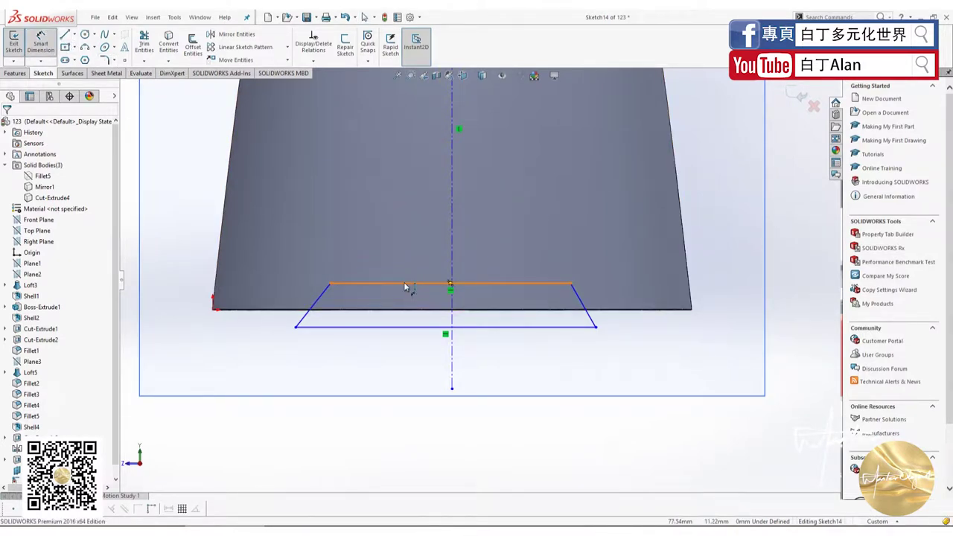
left_click(415, 284)
left_click(414, 254)
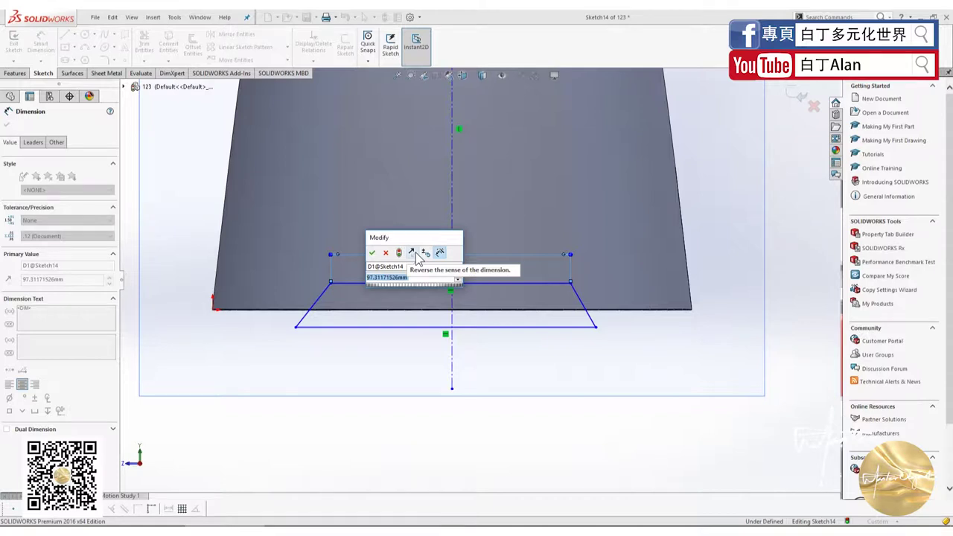
type("90")
key("Return")
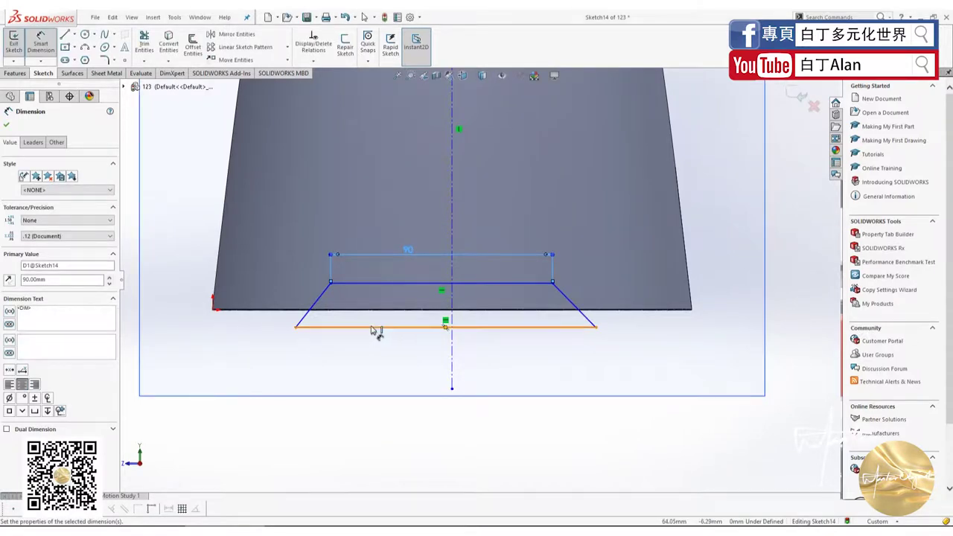
left_click(375, 328)
key("Escape")
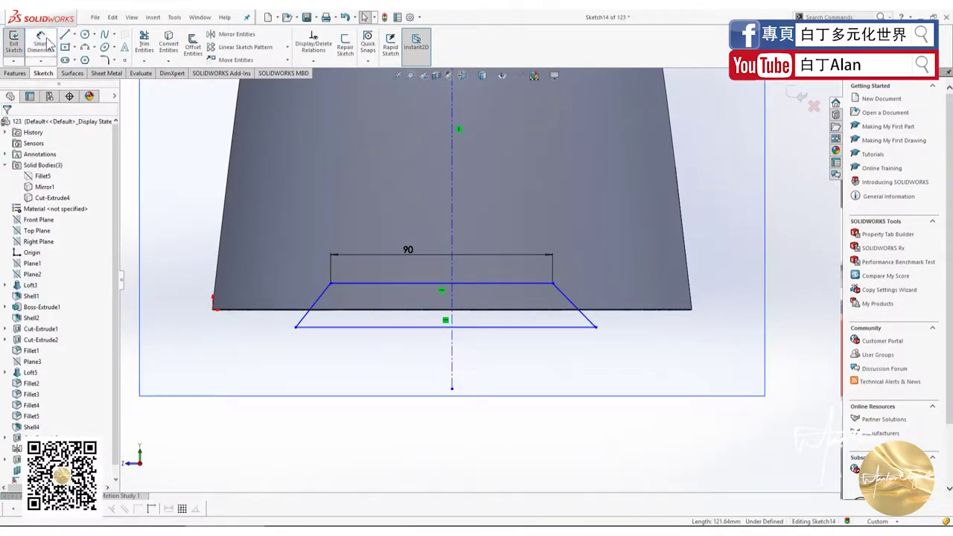
left_click(45, 42)
left_click(325, 326)
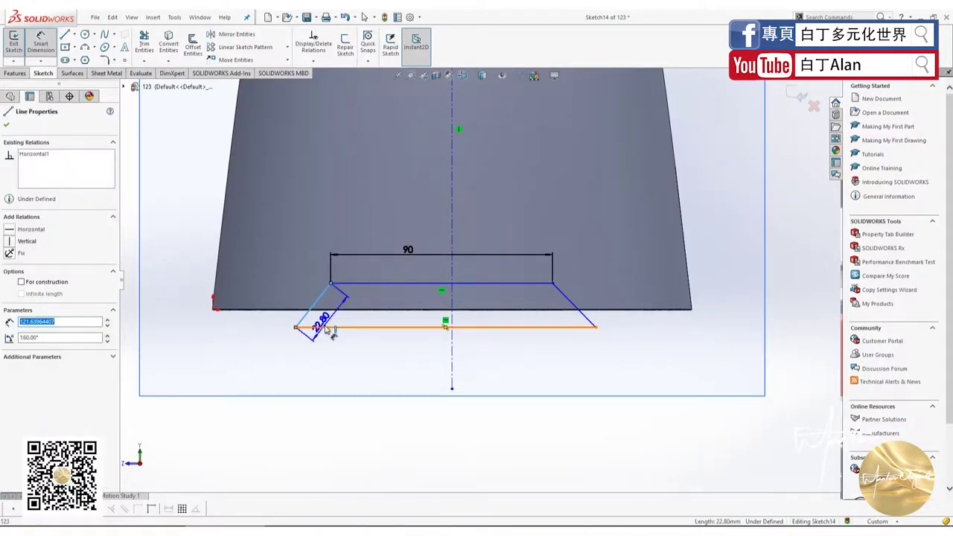
key("alt+Tab")
left_click(347, 310)
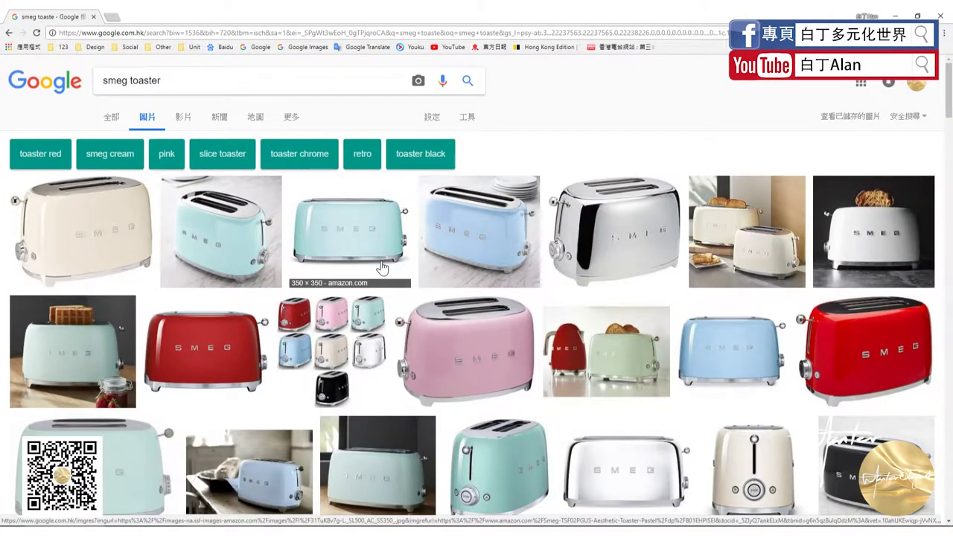
left_click(296, 253)
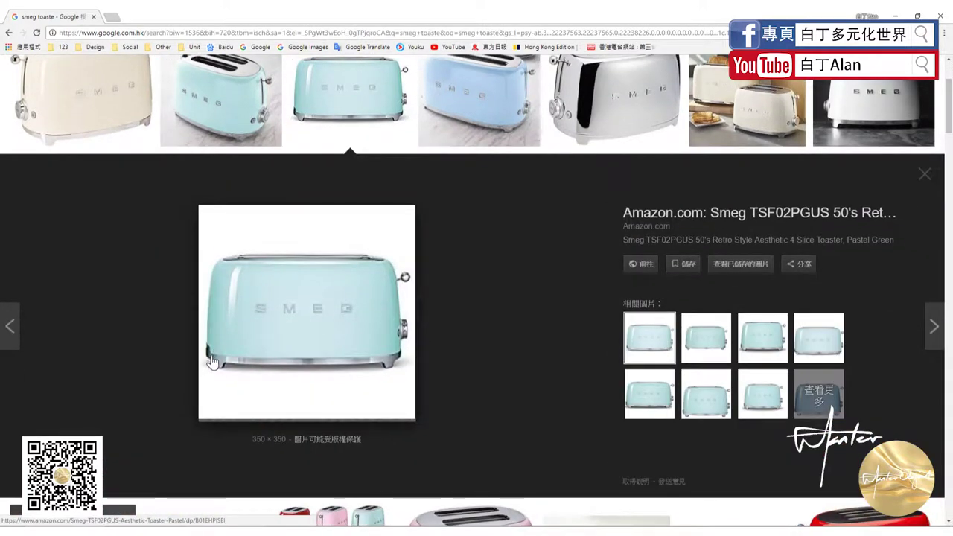
key("alt+Tab")
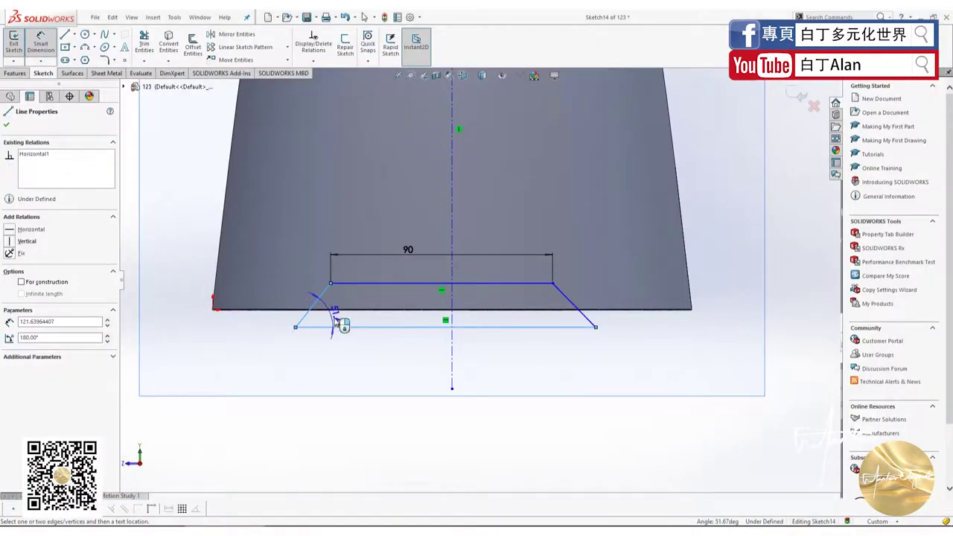
Step: Dimension both slanted trapezoid sides at 70°
left_click(348, 309)
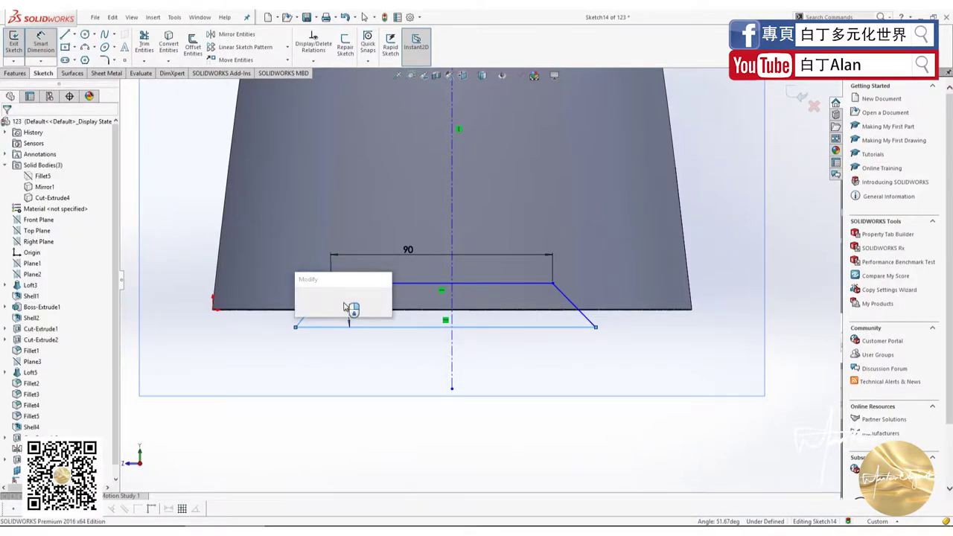
type("70")
key("Return")
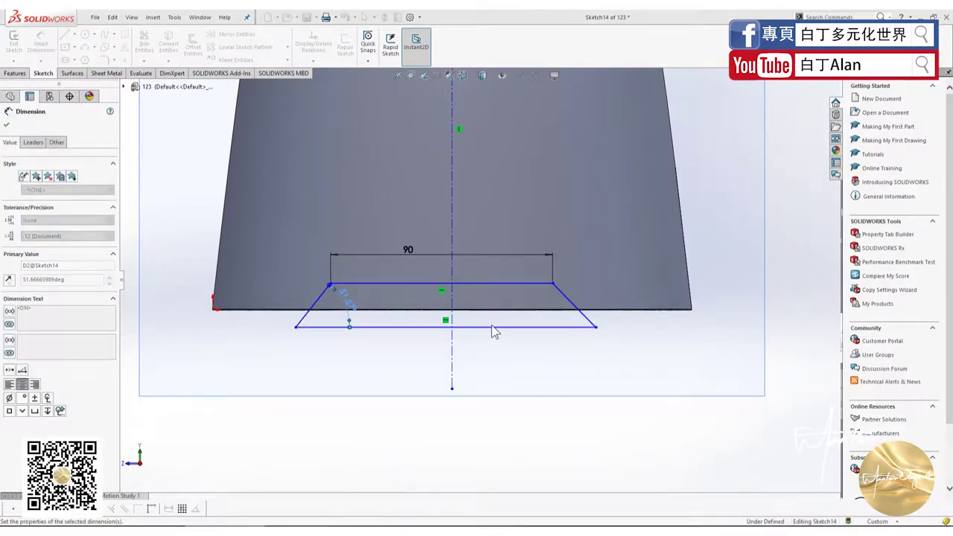
left_click(557, 321)
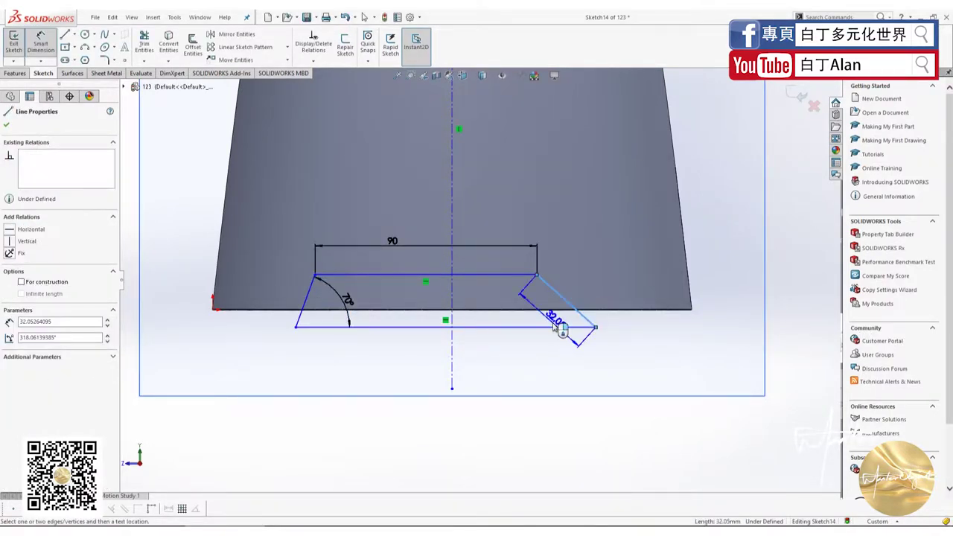
left_click(560, 330)
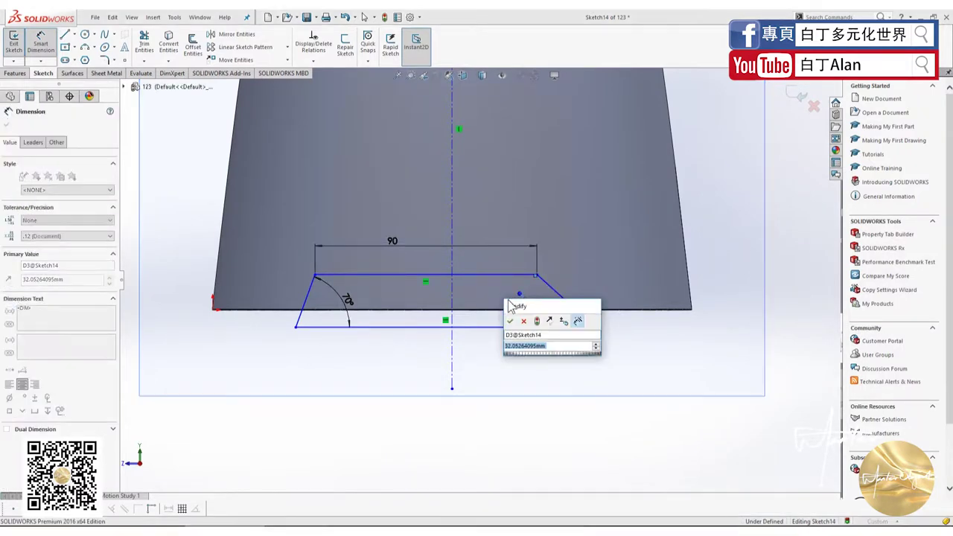
left_click(525, 322)
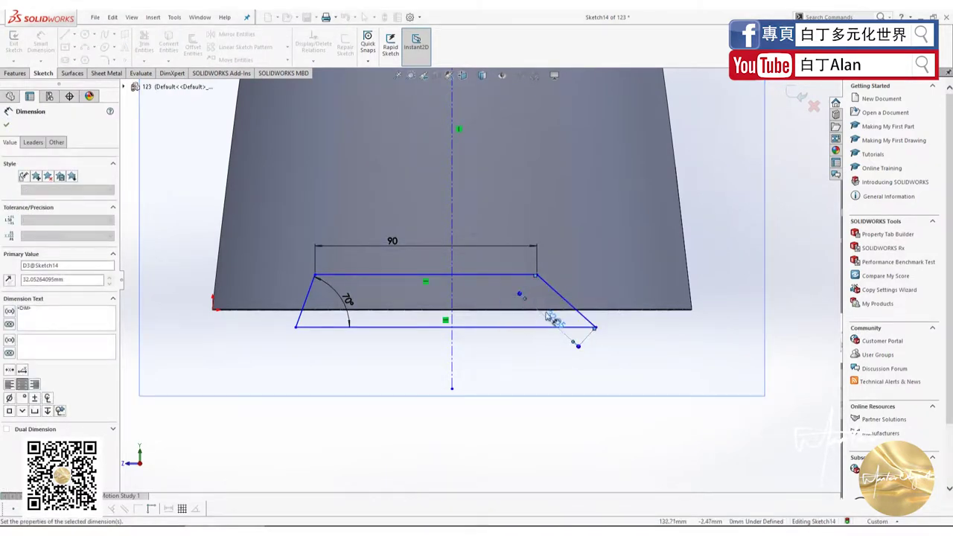
key("Delete")
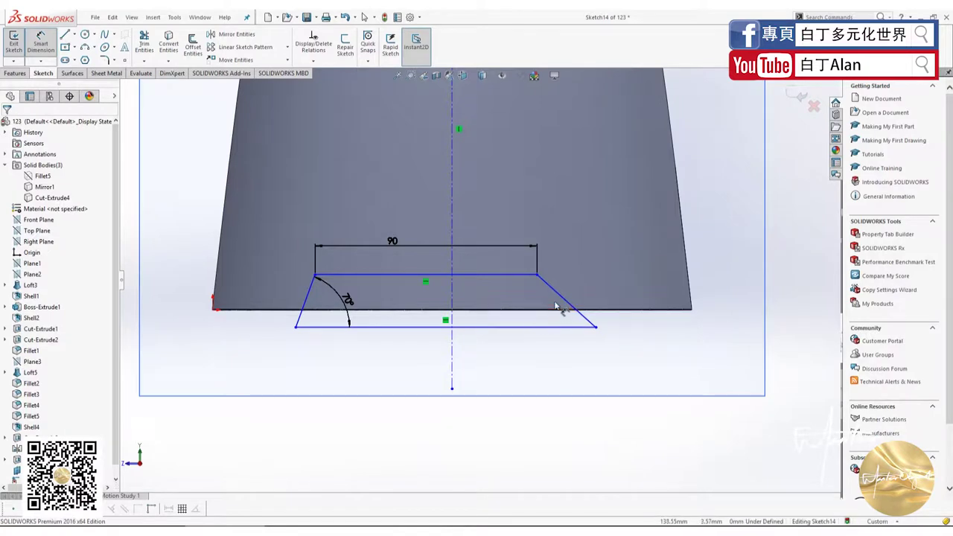
left_click(564, 299)
left_click(547, 326)
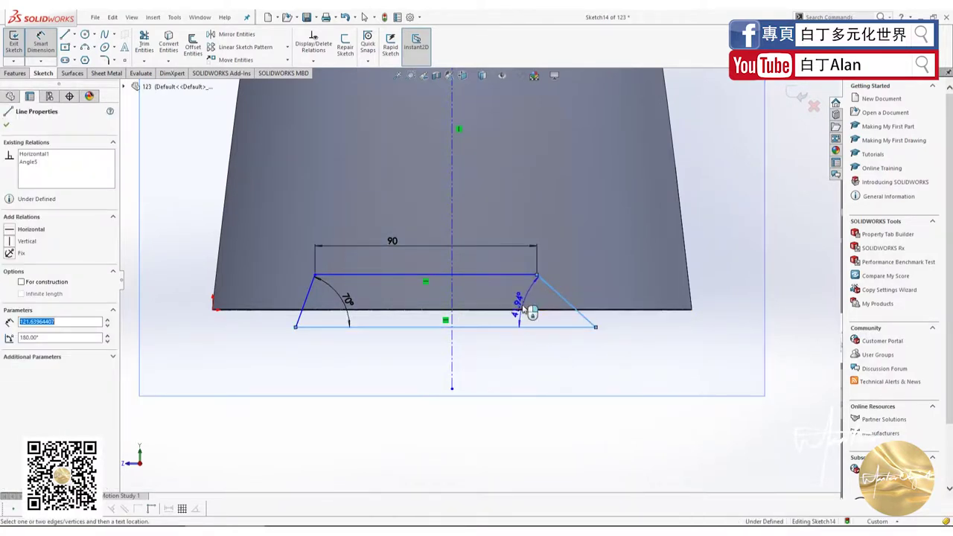
left_click(530, 306)
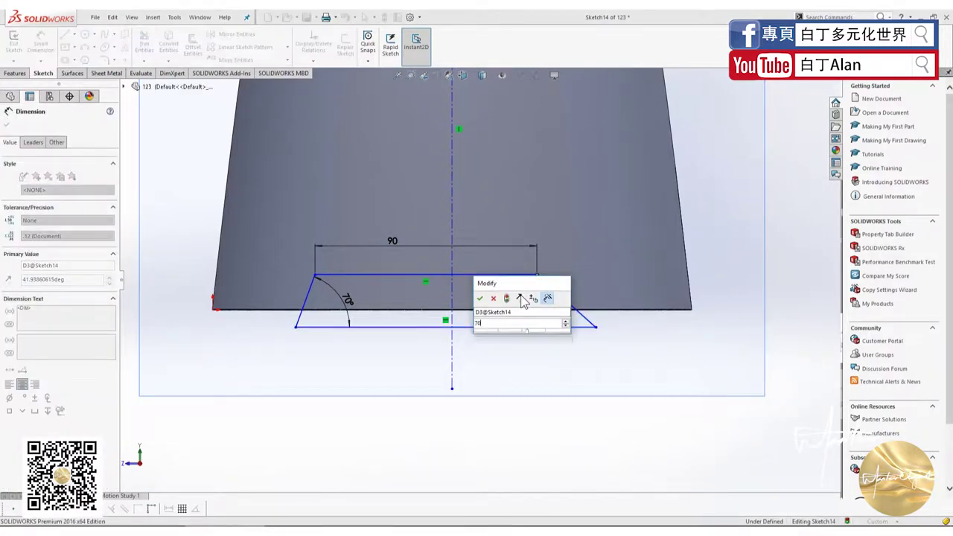
type("70")
key("Return")
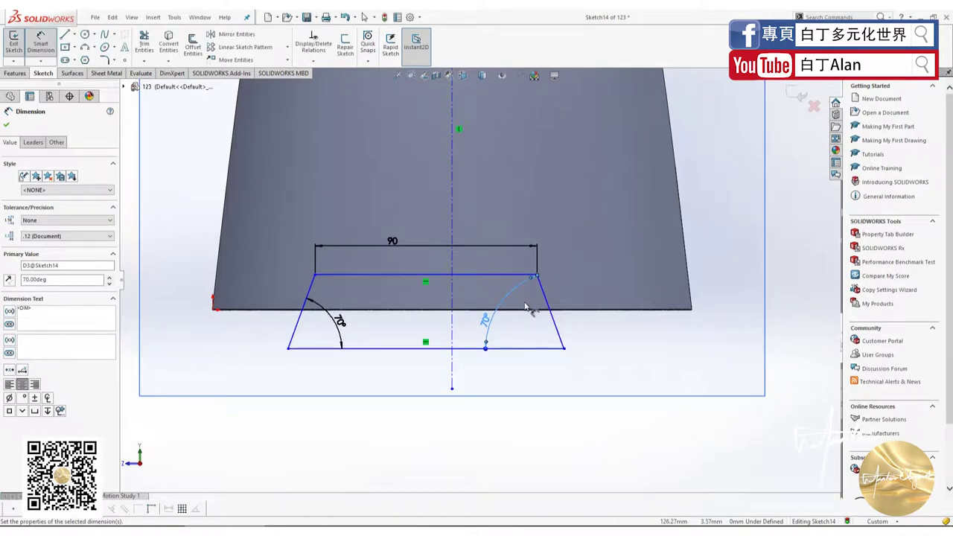
left_click(352, 280)
left_click(365, 348)
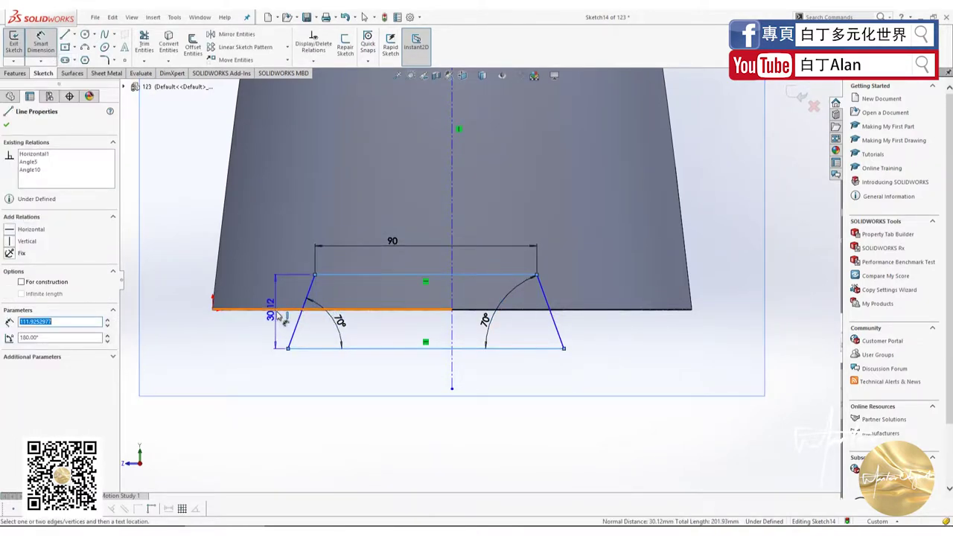
key("Escape")
key("Escape")
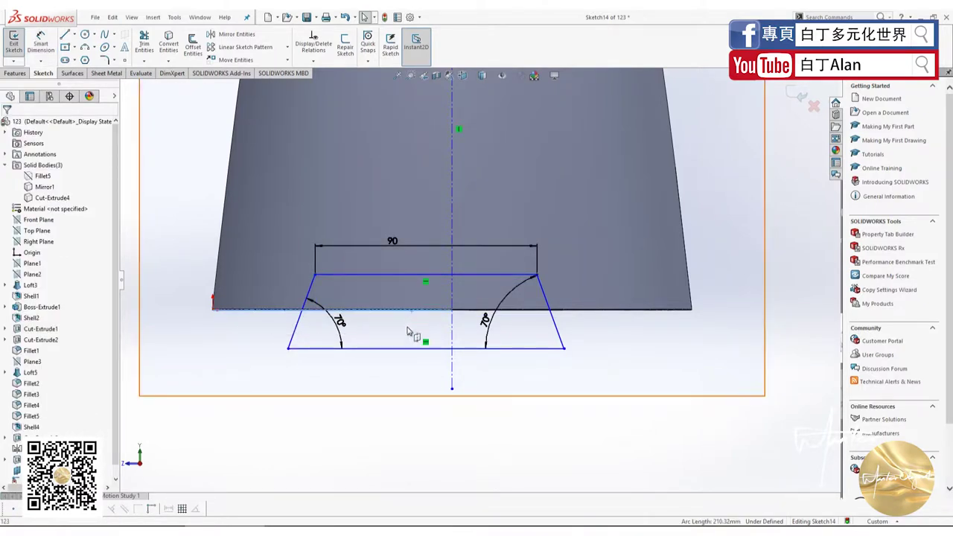
Step: Make the bottom line collinear with the body edge and the centerline point coincident with the top line
left_click(447, 348, "ctrl")
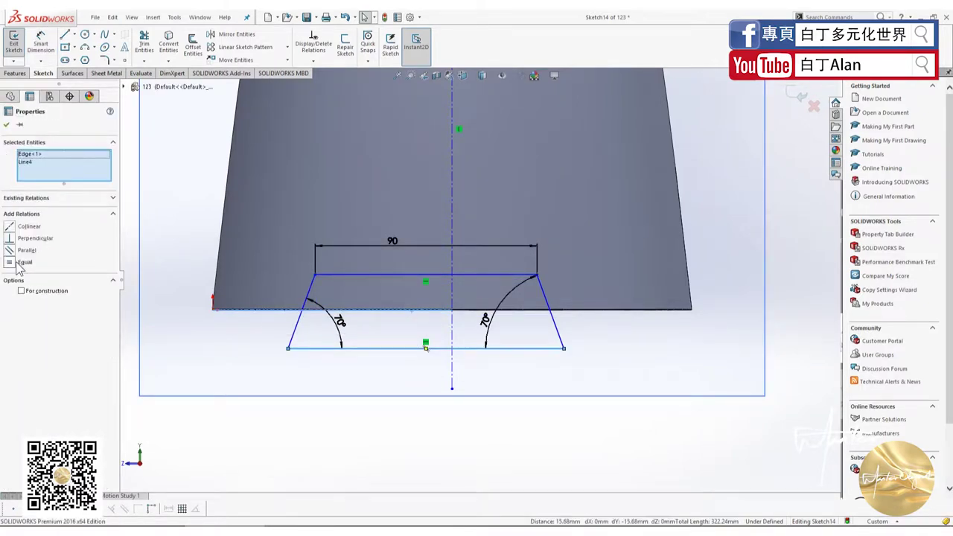
left_click(9, 226)
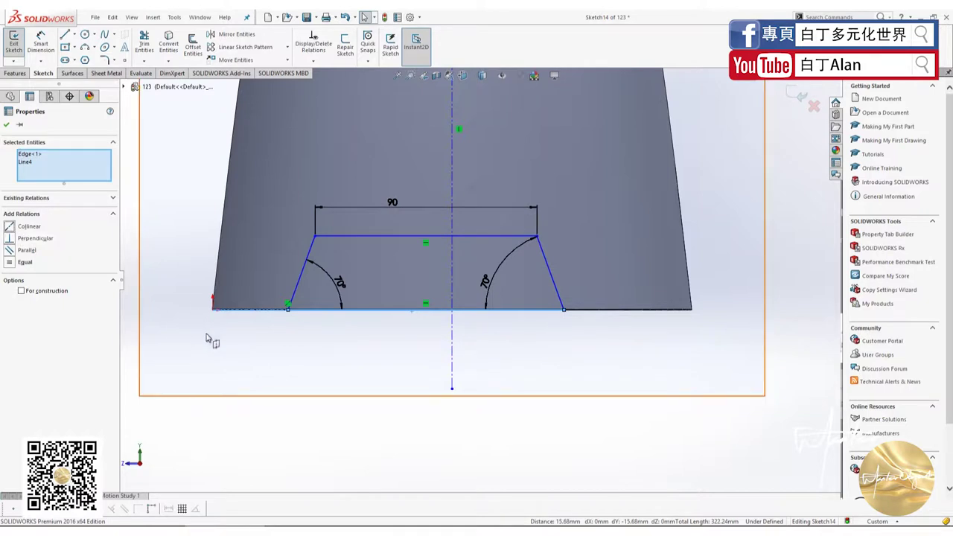
left_click(231, 364)
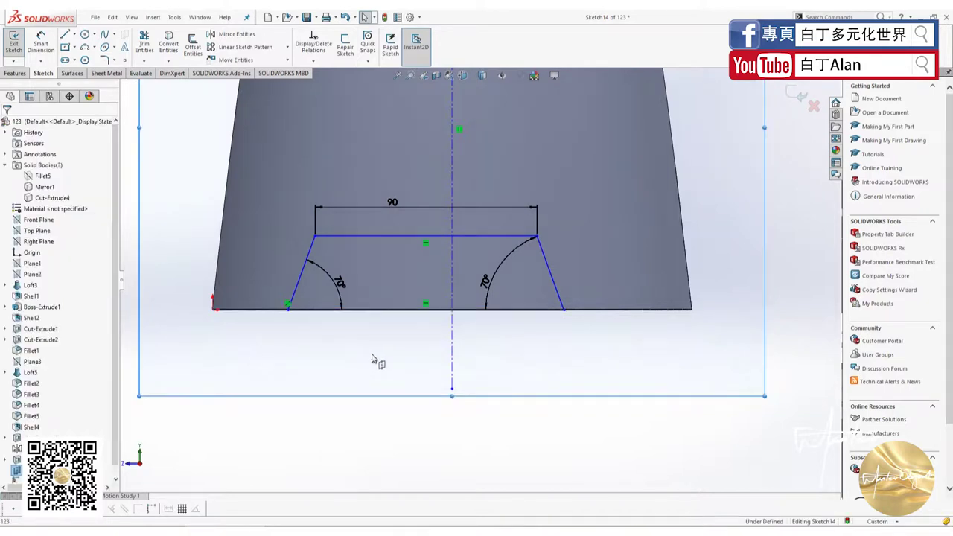
left_click(425, 239)
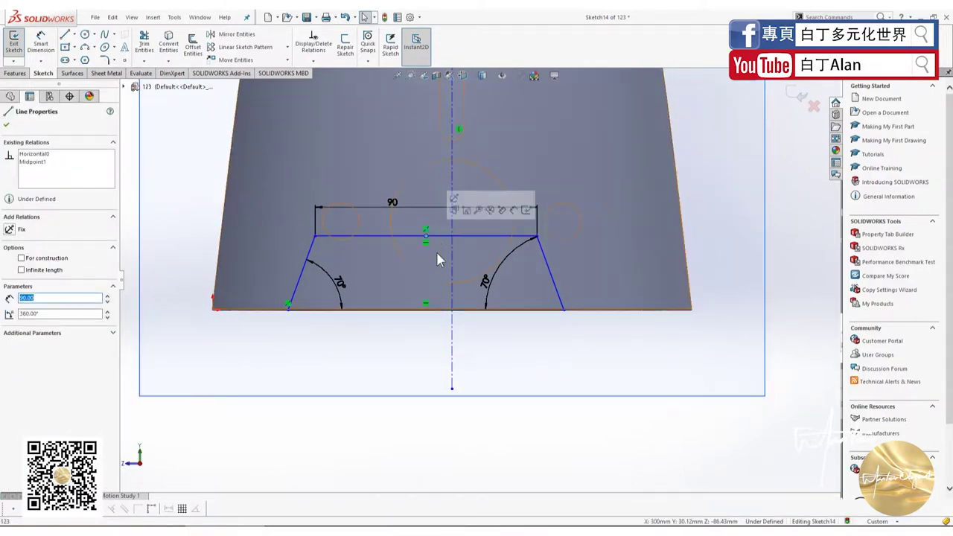
left_click(425, 229, "ctrl")
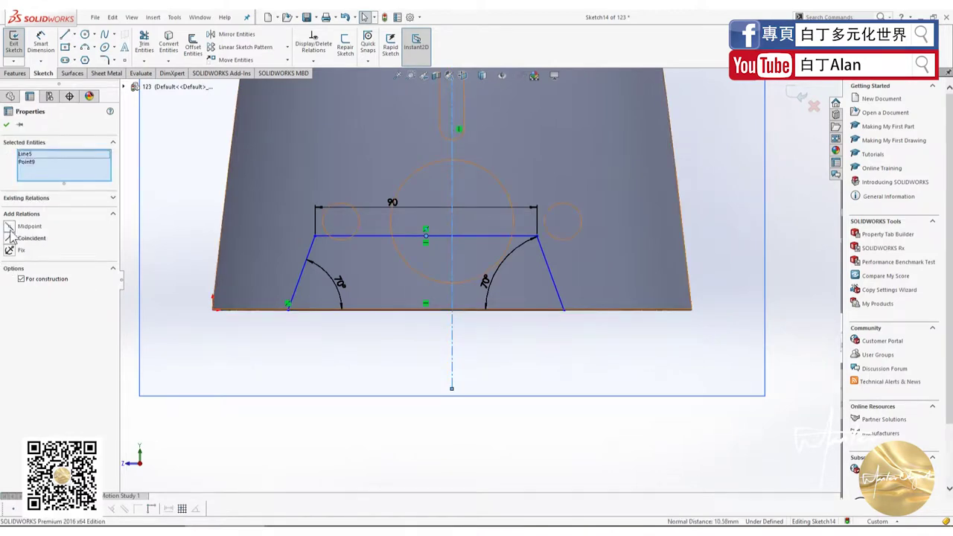
left_click(11, 239)
left_click(198, 349)
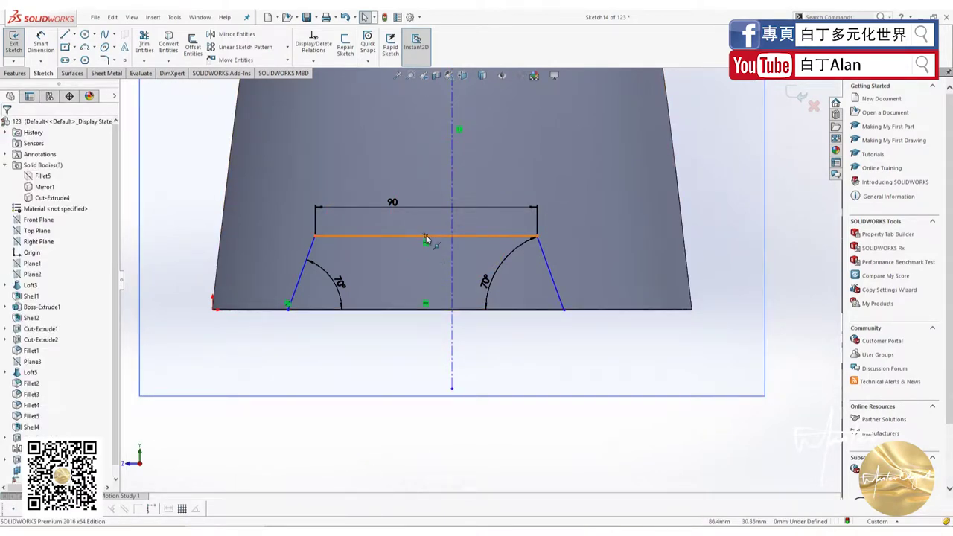
Step: Dimension 45 mm from the top line's left endpoint to the centerline
left_click(48, 44)
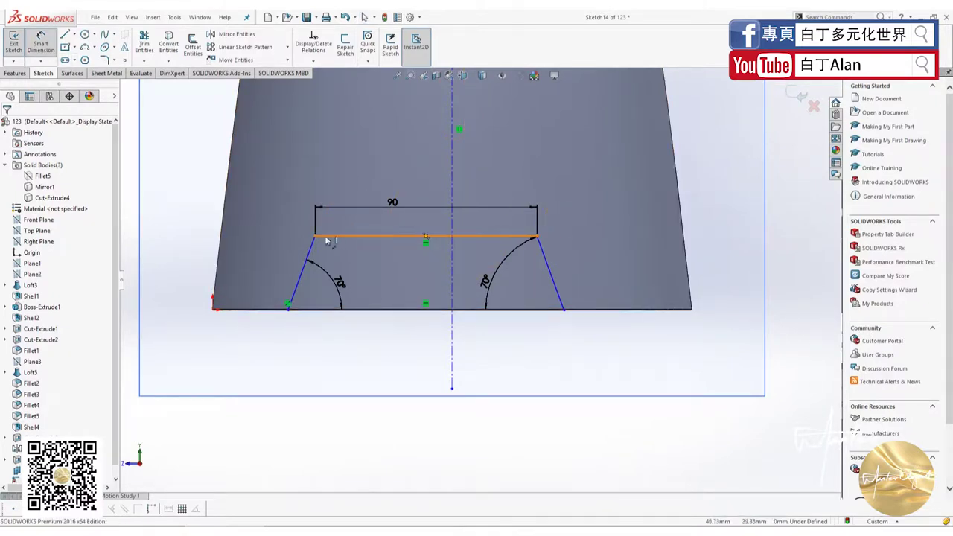
left_click(315, 238)
left_click(452, 254)
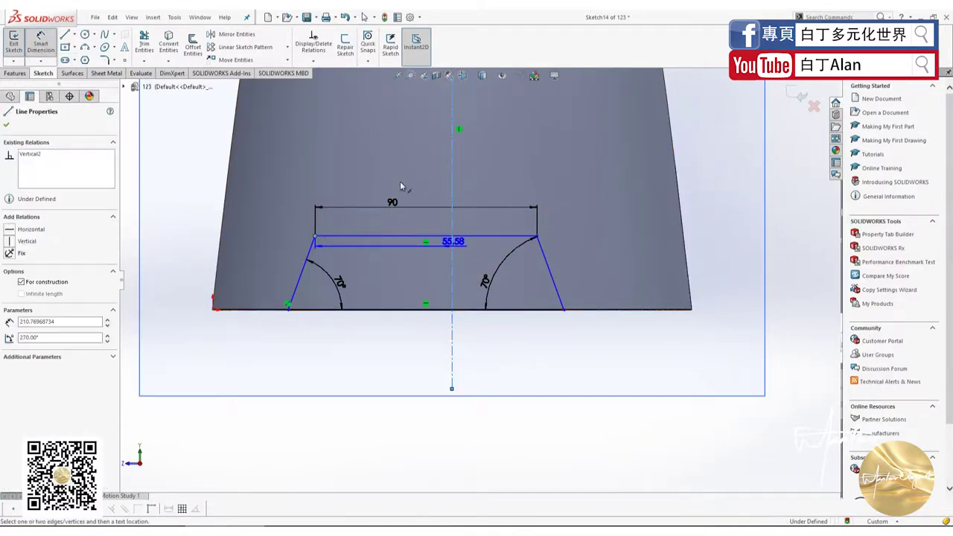
left_click(394, 179)
type("45")
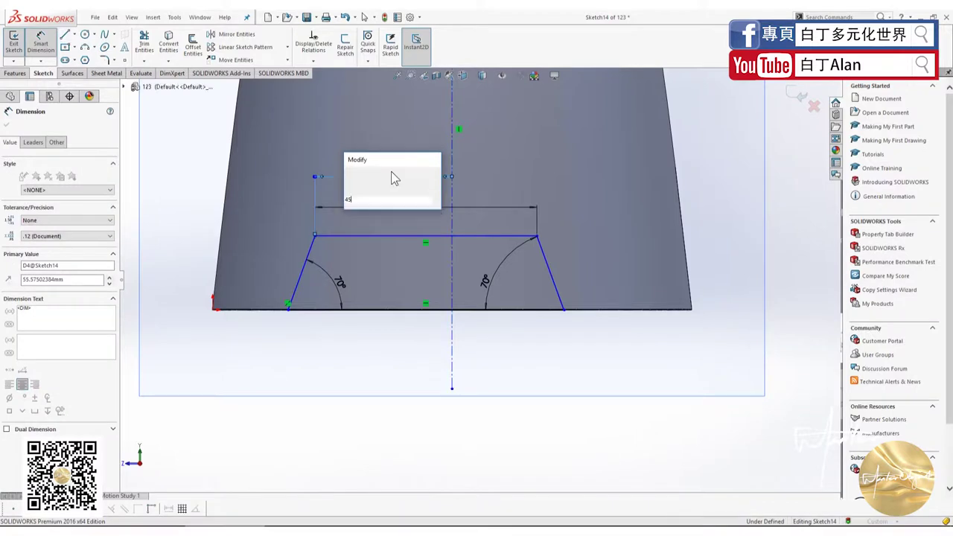
key("Return")
scroll(419, 375, "up", 6)
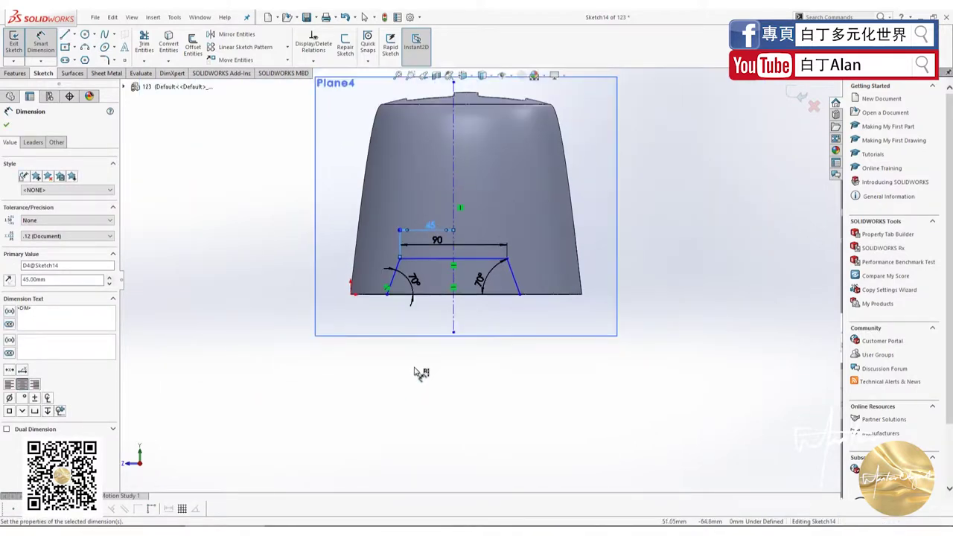
key("Escape")
scroll(469, 159, "down", 5)
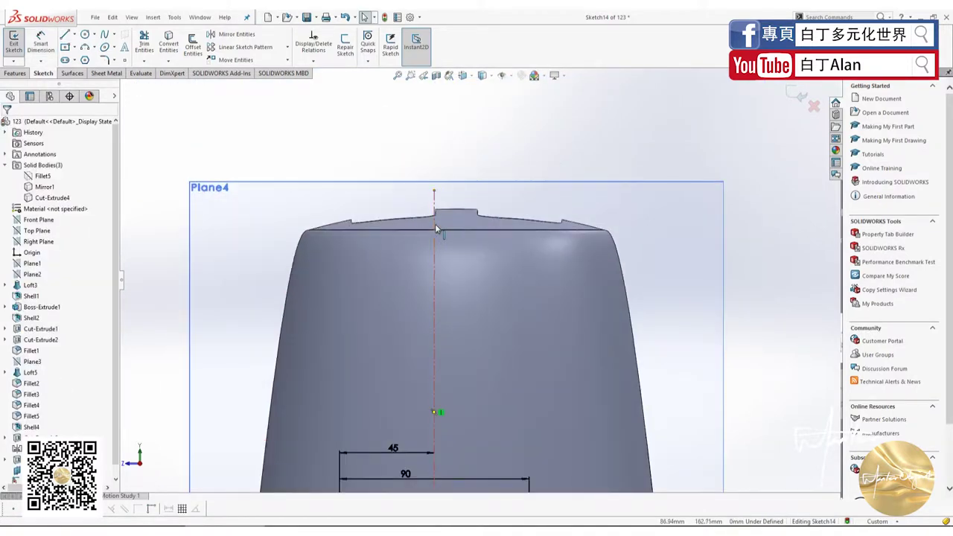
Step: Attach the centerline's top end to the top of the toaster body
mouse_move(435, 224)
left_mouse_down()
mouse_move(465, 223)
mouse_move(455, 218)
left_mouse_up()
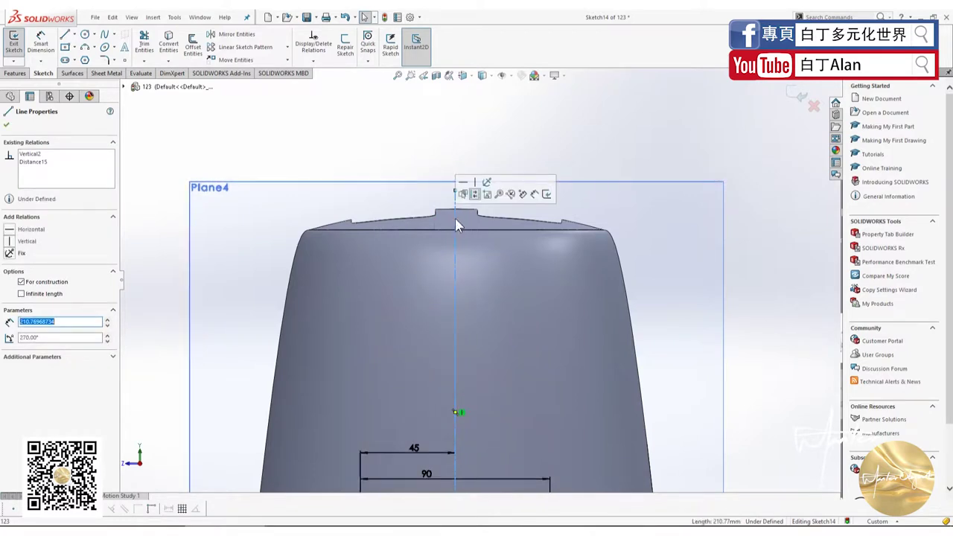
key("Escape")
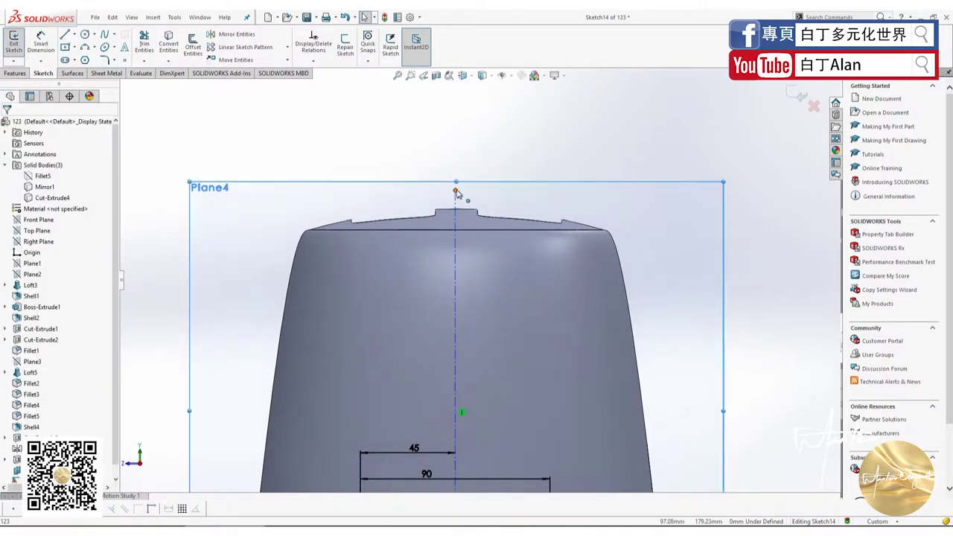
mouse_move(455, 216)
left_mouse_down()
mouse_move(449, 254)
mouse_move(459, 216)
left_mouse_up()
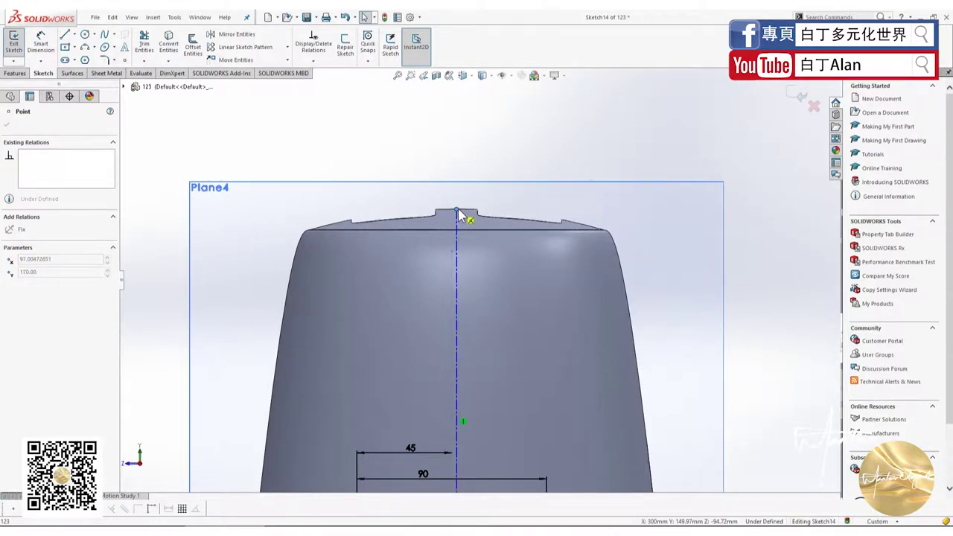
scroll(491, 465, "up", 3)
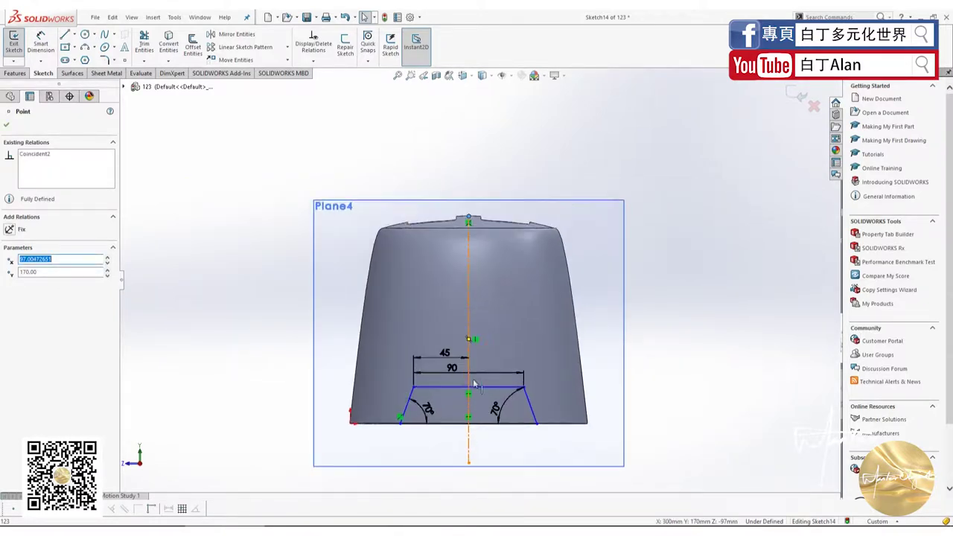
scroll(492, 466, "down", 2)
key("Escape")
scroll(492, 465, "down", 3)
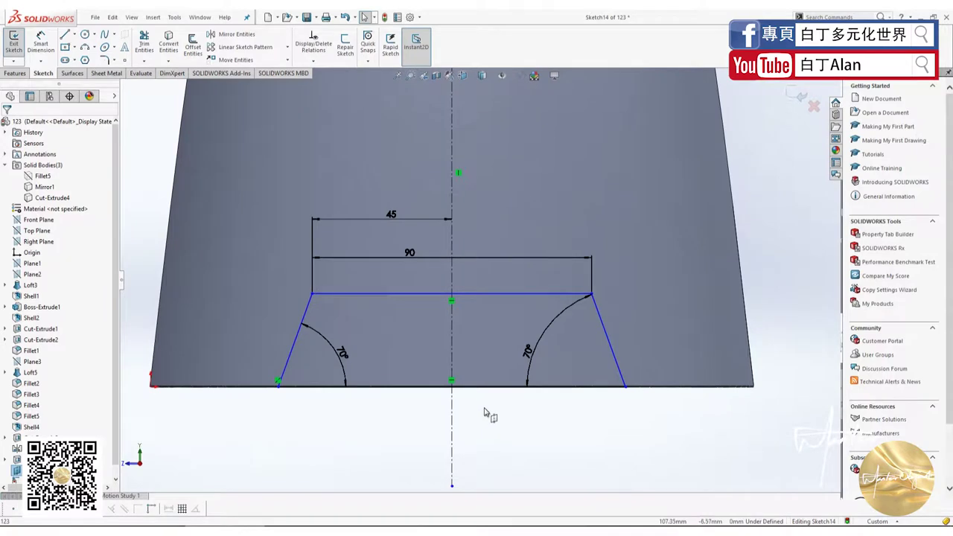
Step: Dimension the top line 15 mm above the bottom edge, checking it with hidden lines shown
left_click(41, 43)
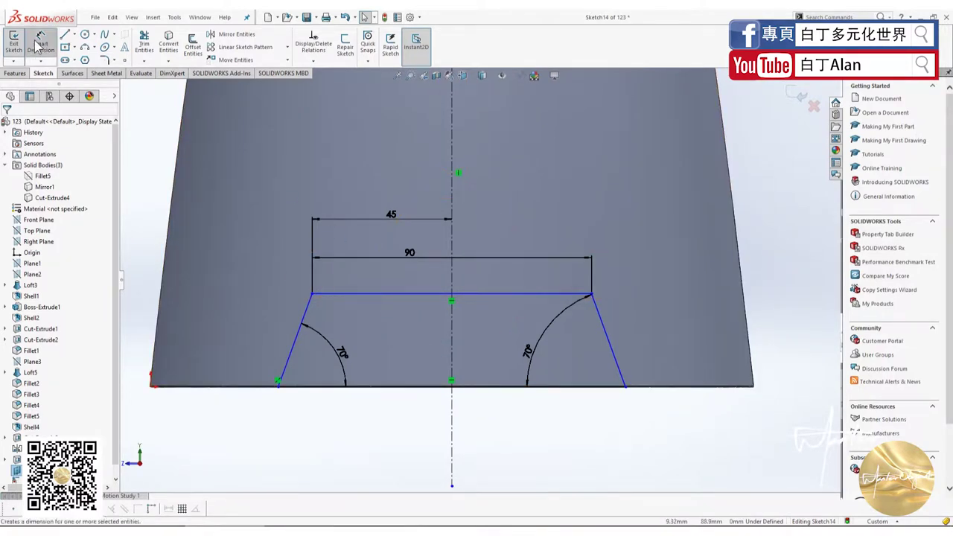
left_click(384, 294)
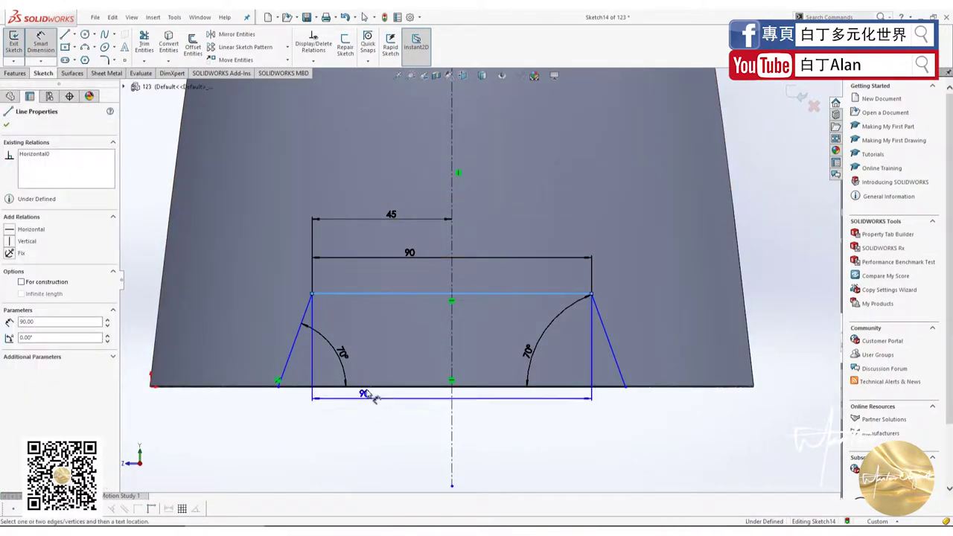
left_click(369, 386)
left_click(239, 351)
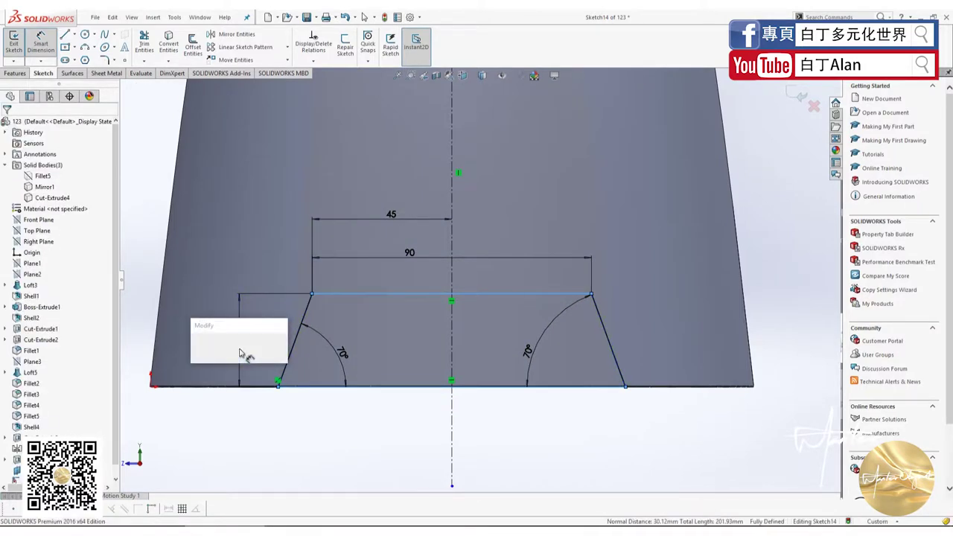
key("Return")
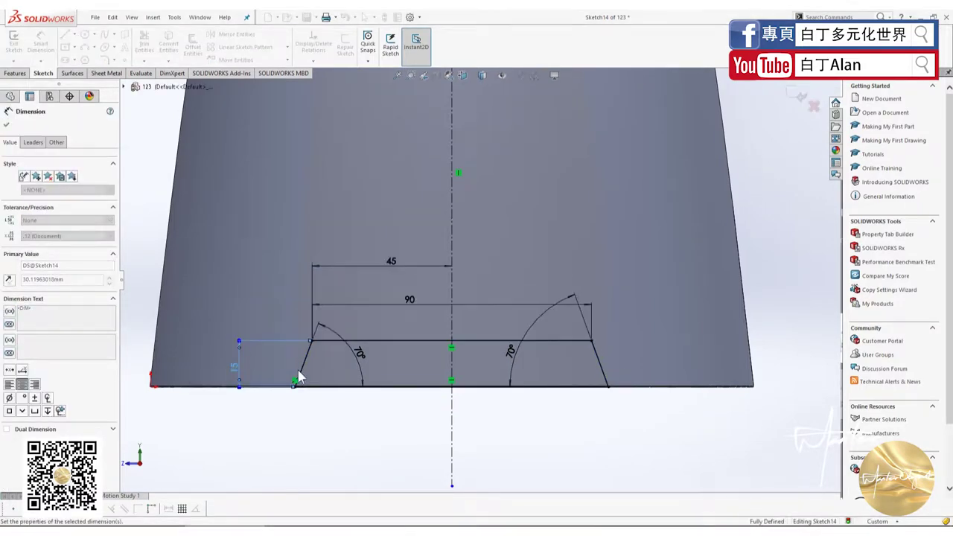
left_click(328, 424)
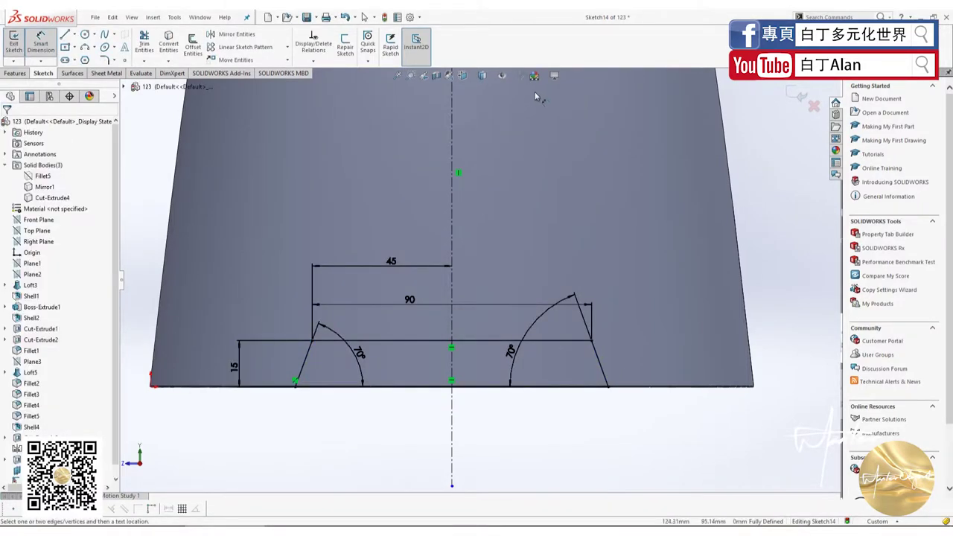
left_click(483, 75)
left_click(485, 134)
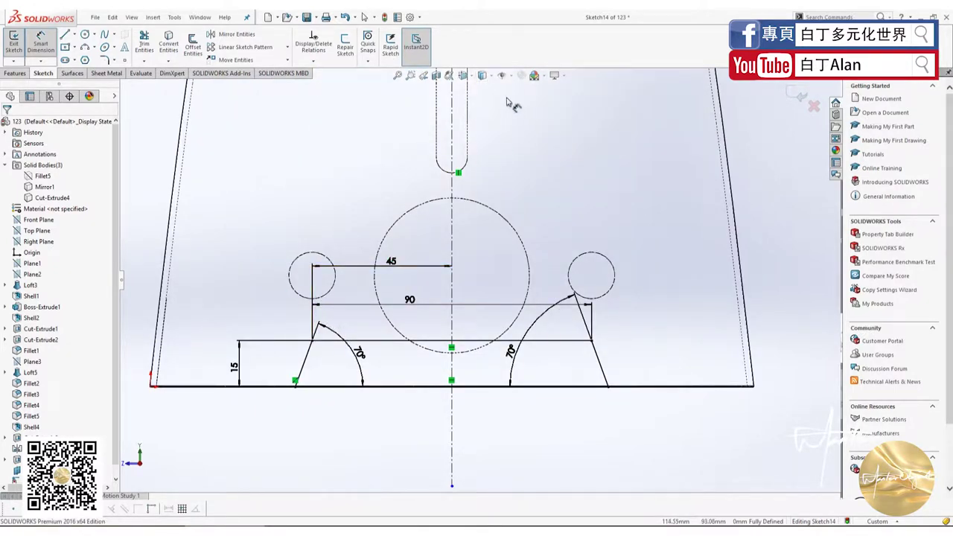
left_click(502, 75)
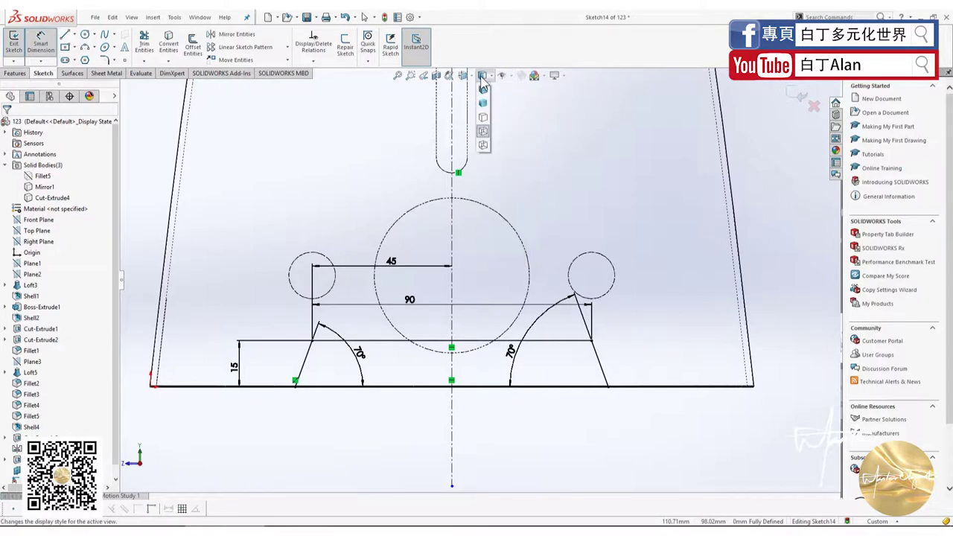
left_click(482, 88)
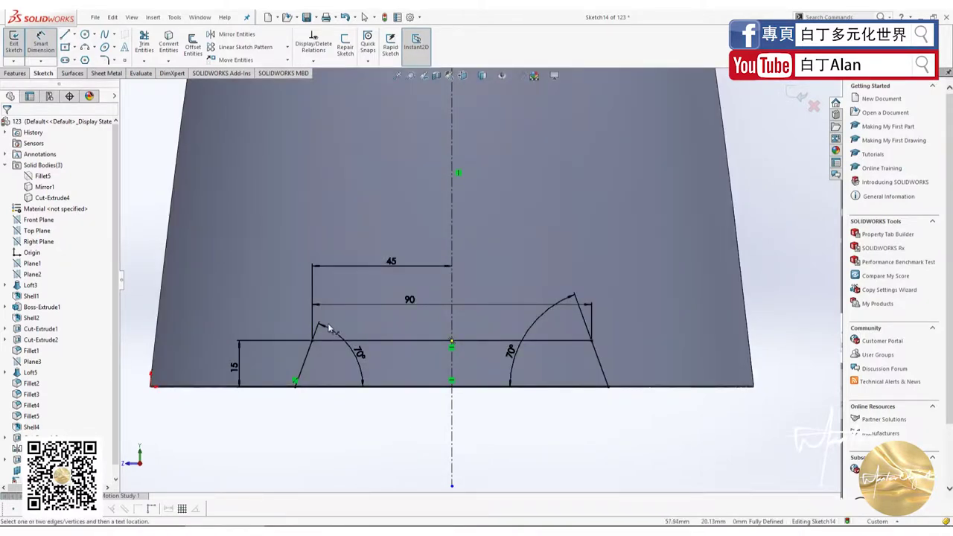
Step: Round both lower trapezoid corners with 15 mm sketch fillets
left_click(104, 60)
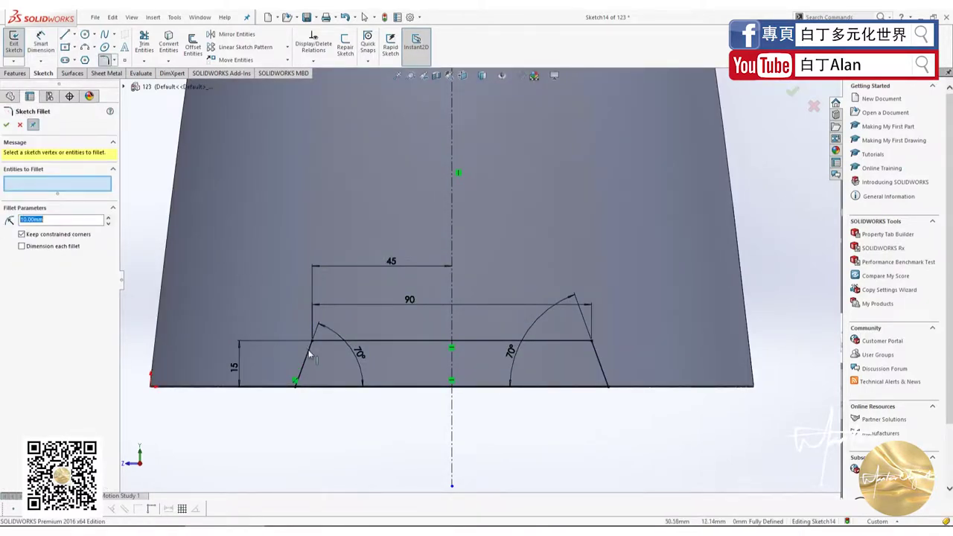
left_click(311, 355)
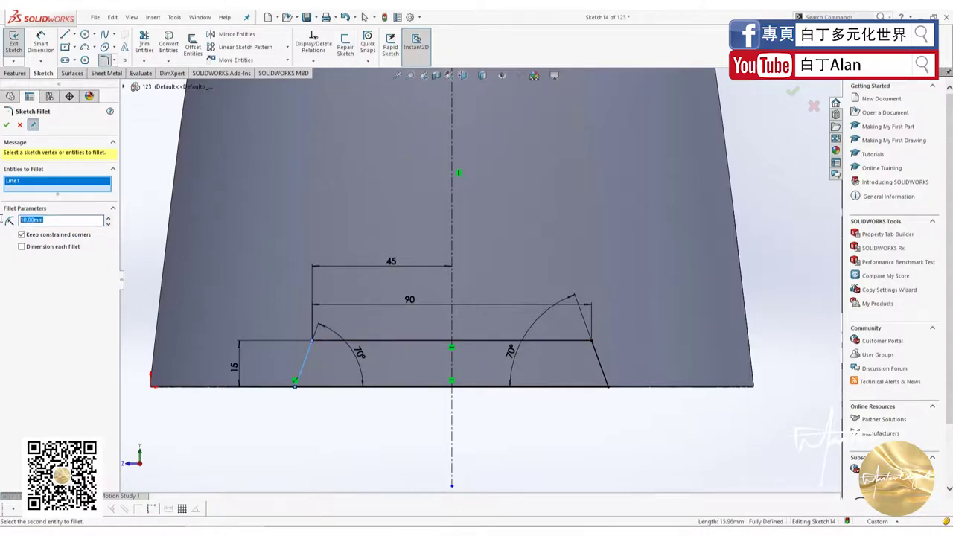
left_click(335, 347)
left_click(541, 340)
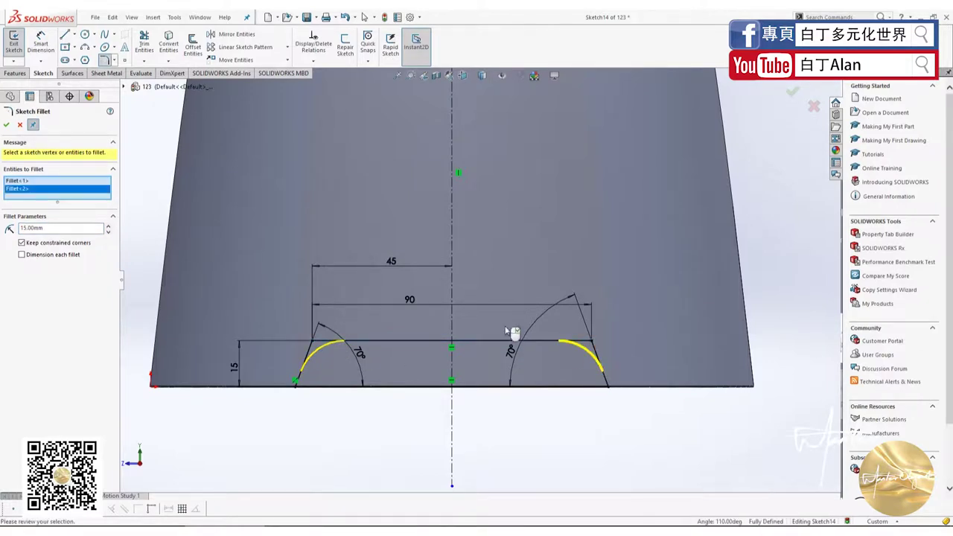
left_click(6, 126)
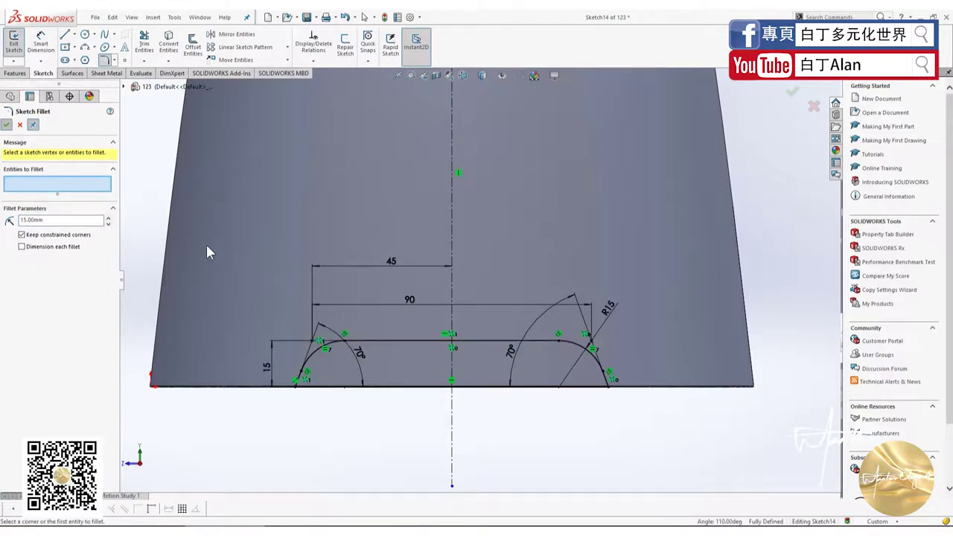
left_click(15, 73)
Step: Extrude-cut the sketch Blind 10 mm one way and 200 mm (20cm) in Direction 2
key("Escape")
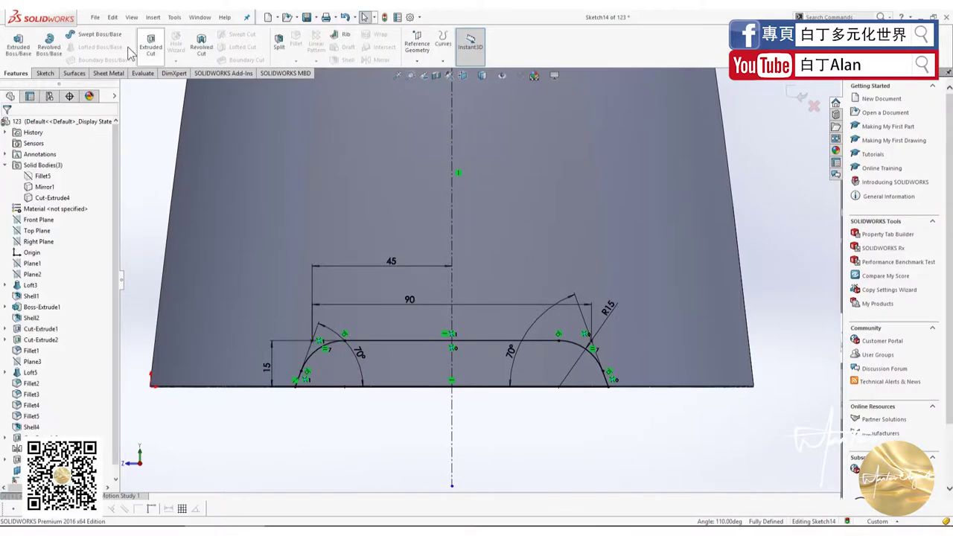
left_click(151, 46)
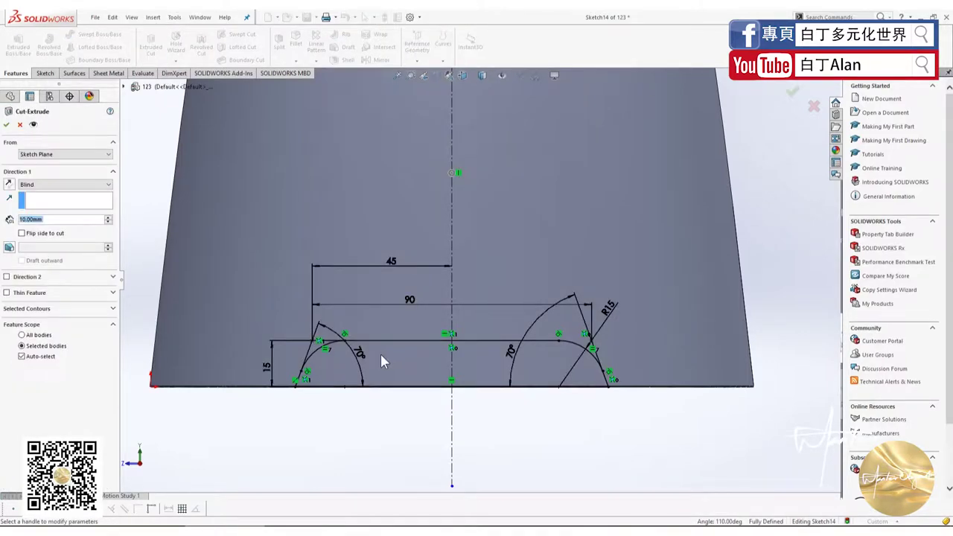
left_click(41, 186)
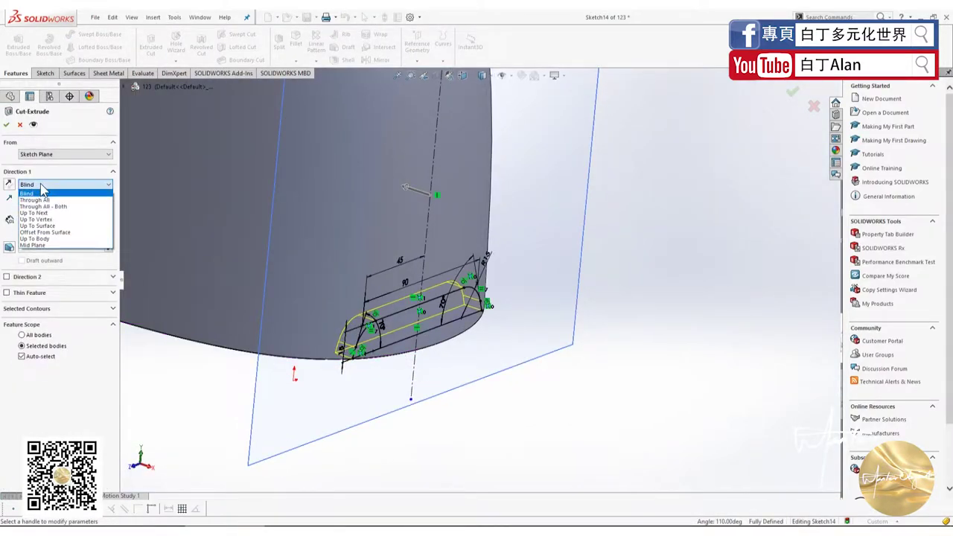
left_click(12, 281)
left_click(7, 277)
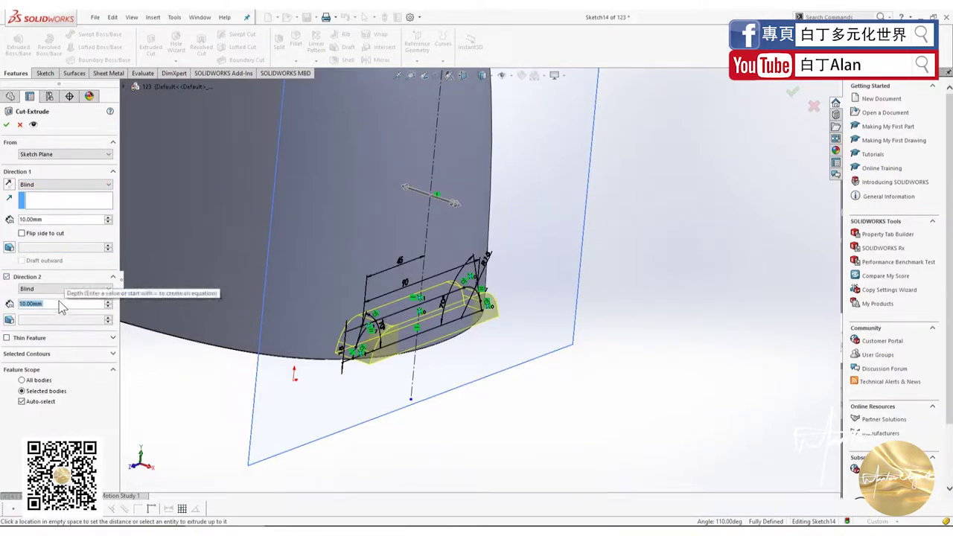
type("20cm")
key("Return")
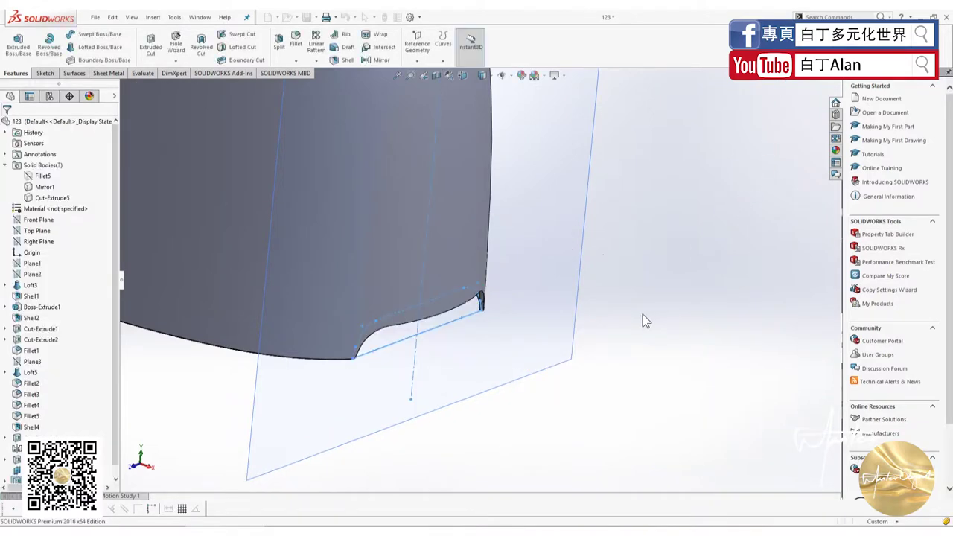
Step: View the cut shell square to the Right Plane and then the Top Plane
middle_click_drag(643, 314, 567, 315)
scroll(567, 315, "up", 2)
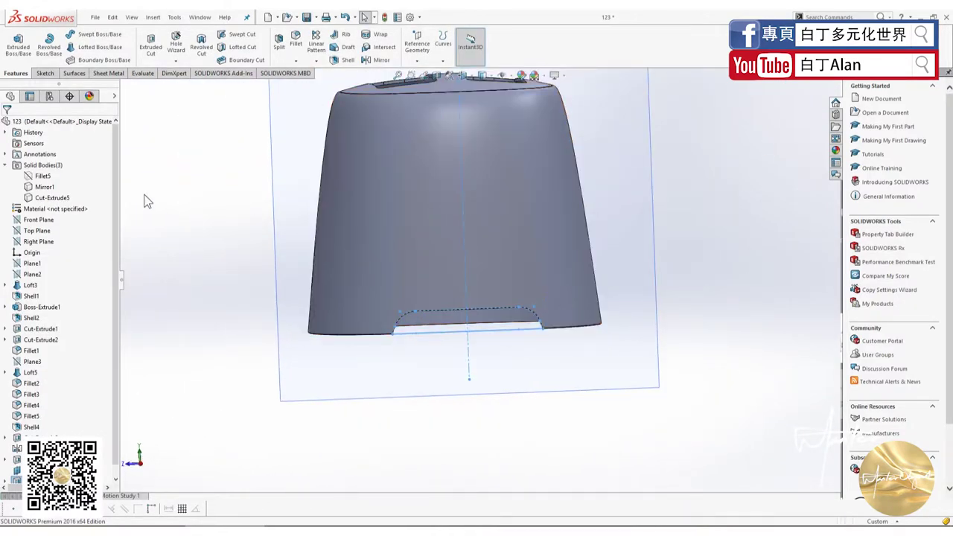
left_click(44, 241)
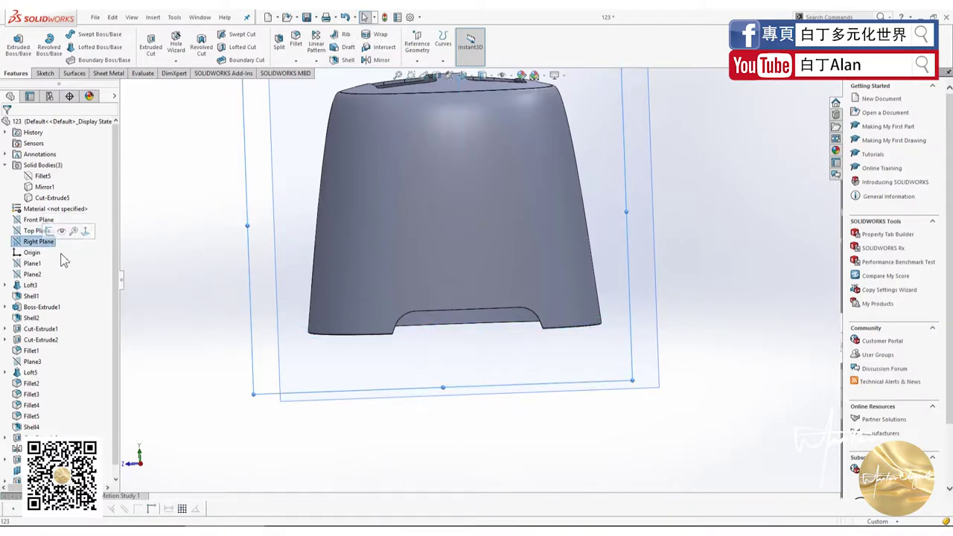
key("f")
middle_click_drag(370, 266, 402, 298)
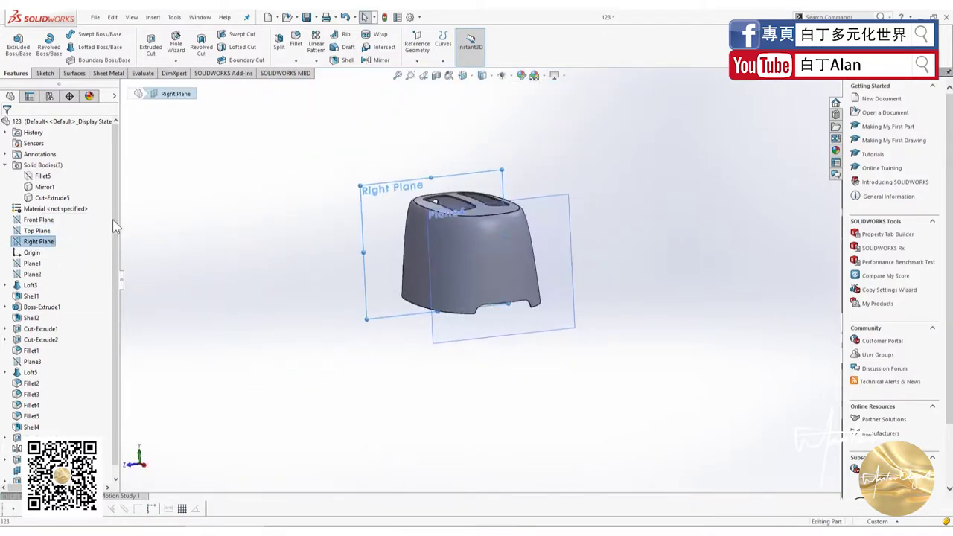
left_click(33, 230)
left_click(88, 215)
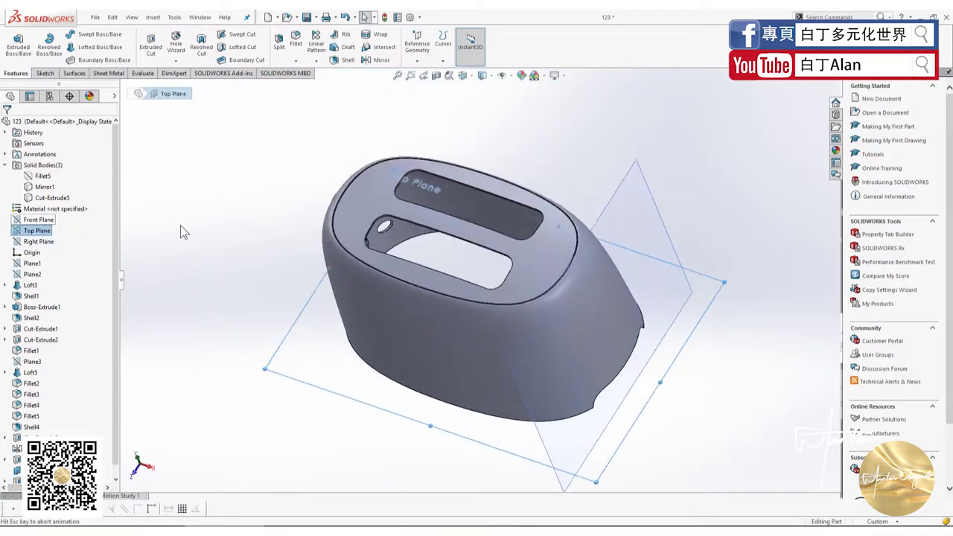
Step: View the toaster from the front, then orbit and zoom in on its side
left_click(38, 221)
key("ctrl+8")
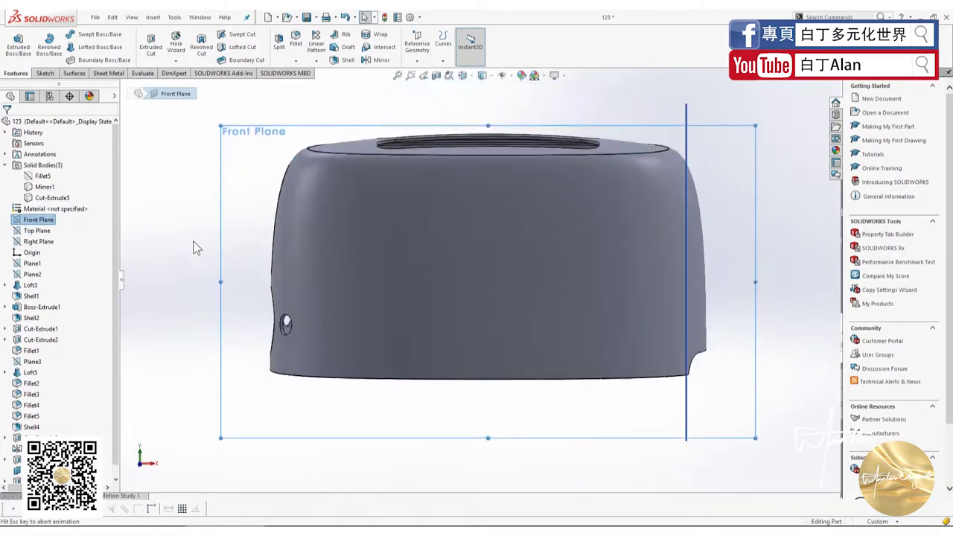
key("space")
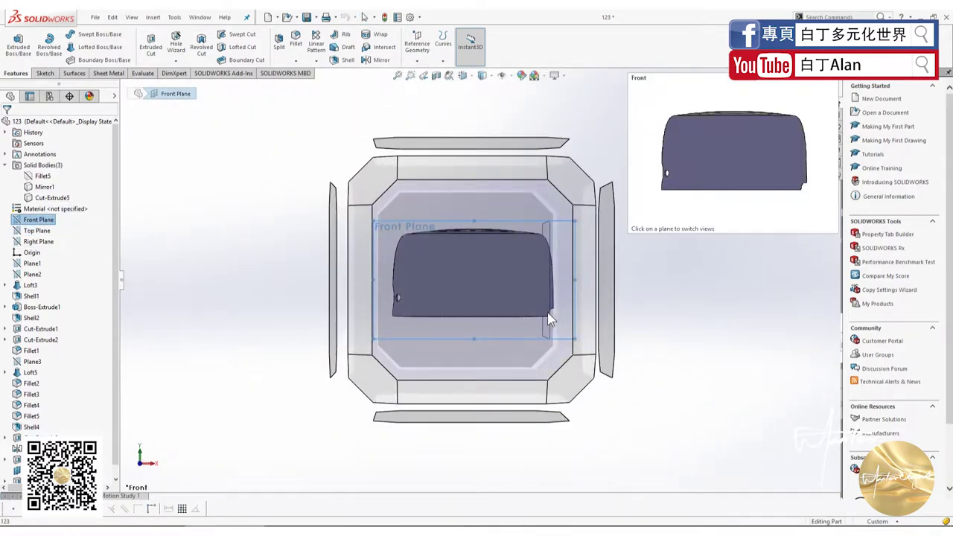
left_click(548, 317)
mouse_move(608, 309)
middle_mouse_down()
mouse_move(552, 366)
mouse_move(508, 349)
middle_mouse_up()
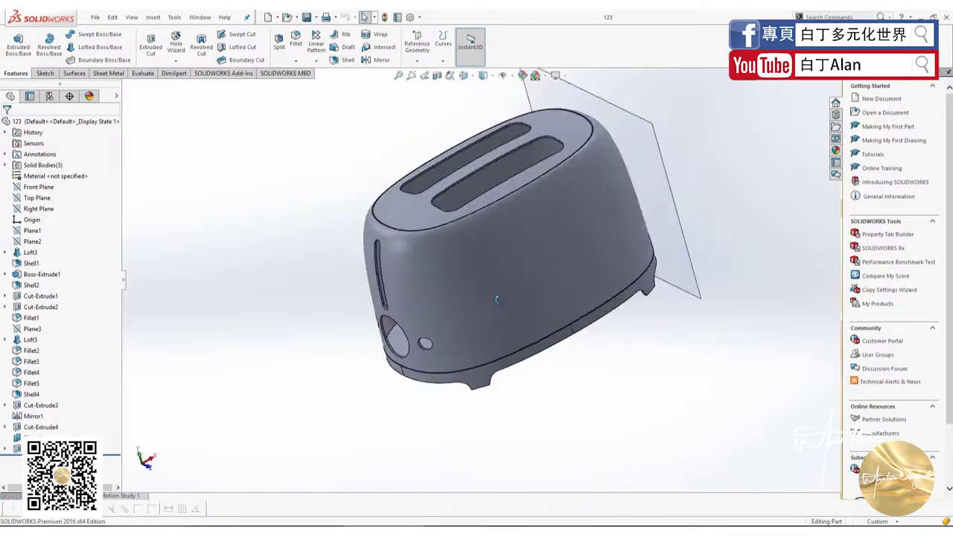
middle_click_drag(553, 316, 594, 242)
scroll(594, 244, "down", 5)
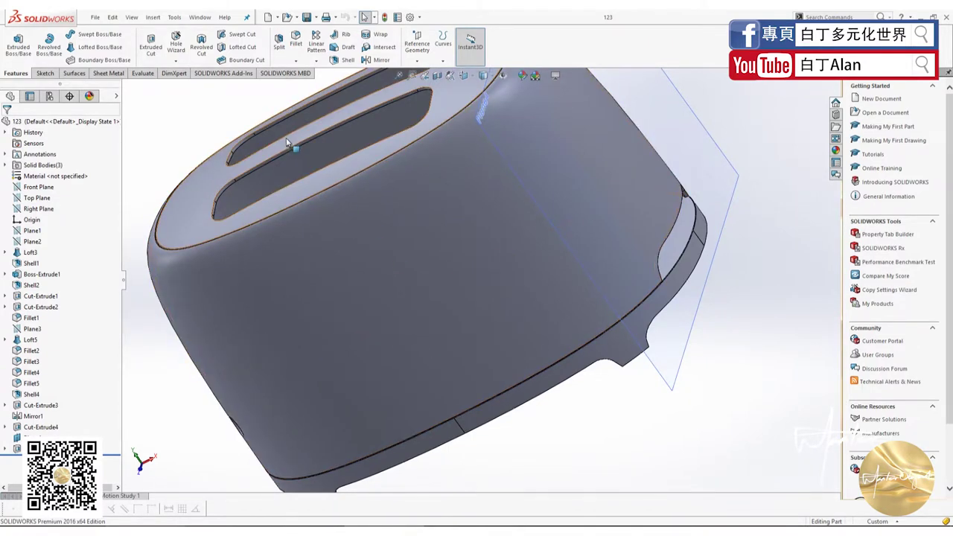
Step: Start a fillet on the lever slot edge with a 0.5 mm radius
left_click(296, 41)
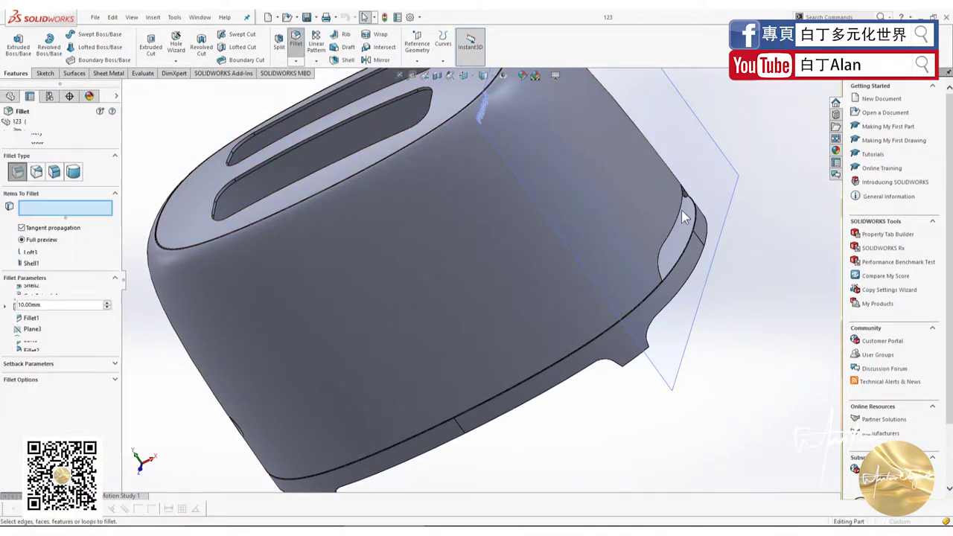
scroll(687, 181, "down", 1)
scroll(659, 179, "down", 1)
scroll(659, 209, "down", 1)
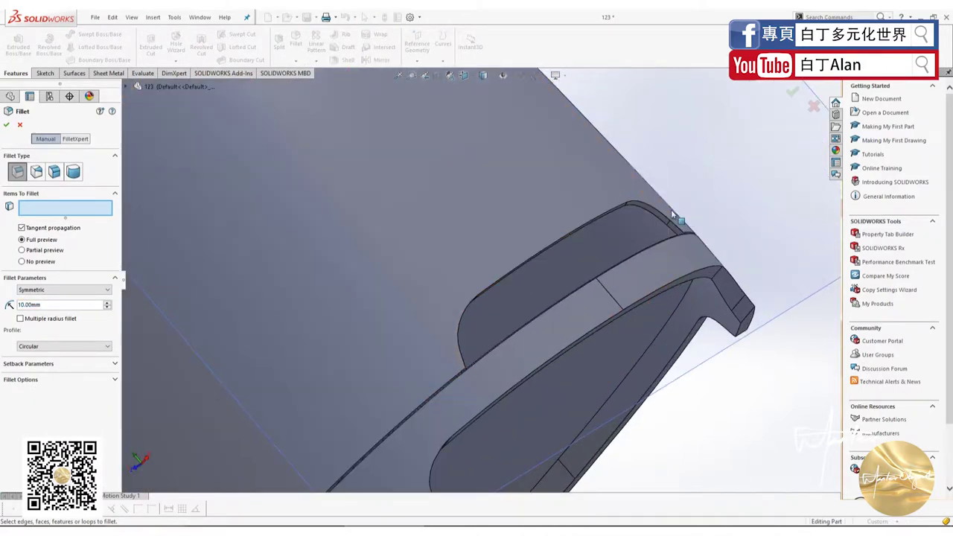
left_click(656, 212)
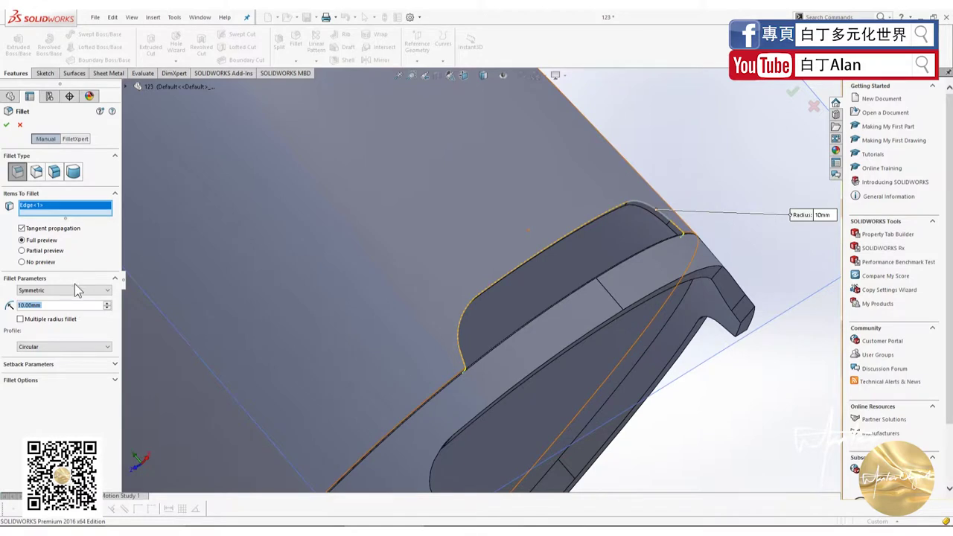
type("1")
key("Return")
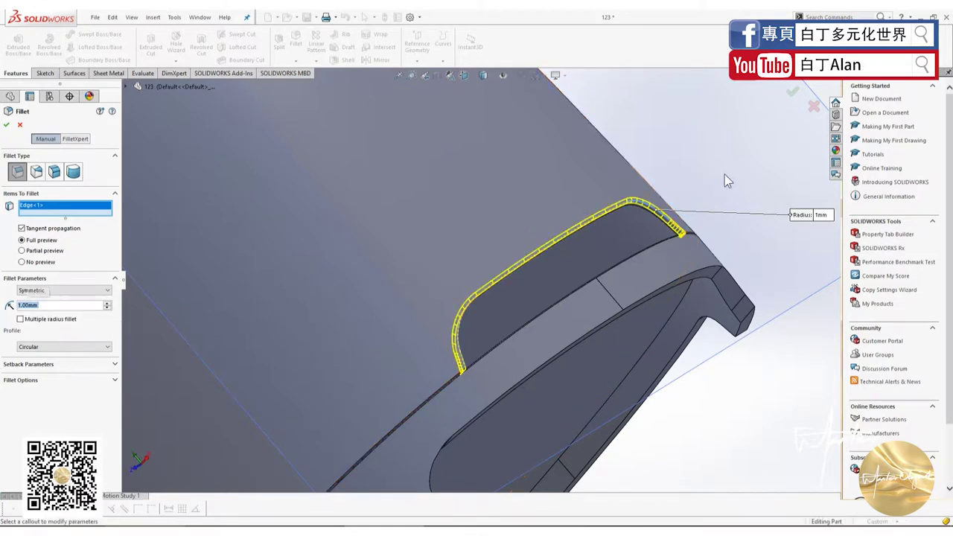
type("0.5")
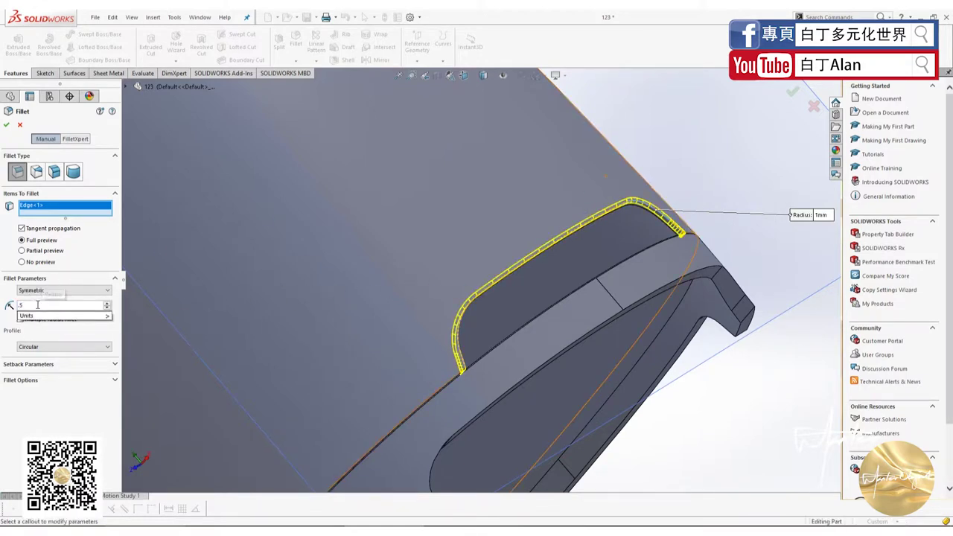
left_click(37, 307)
type(".5")
key("Return")
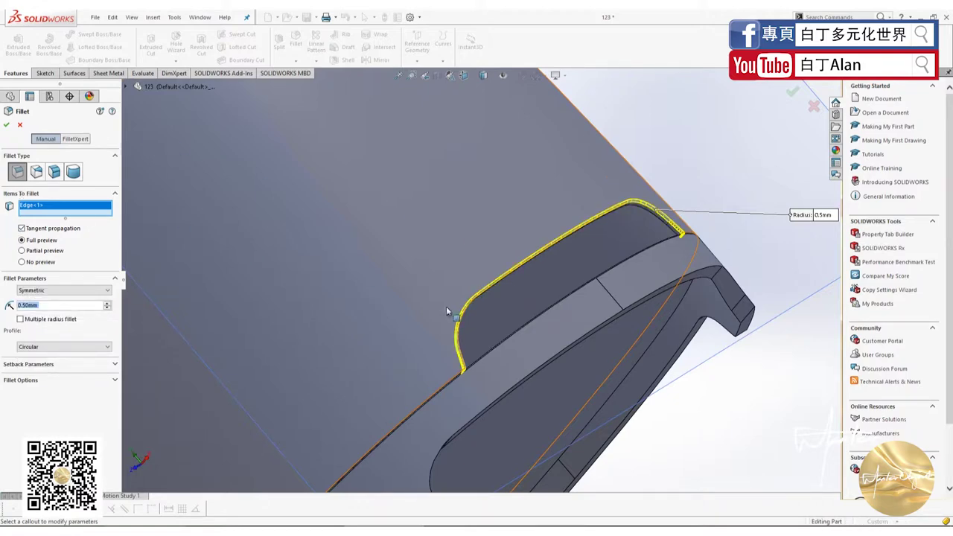
Step: Add the side slot edge and the three front hole edges to the fillet and apply it
middle_click_drag(447, 312, 228, 154)
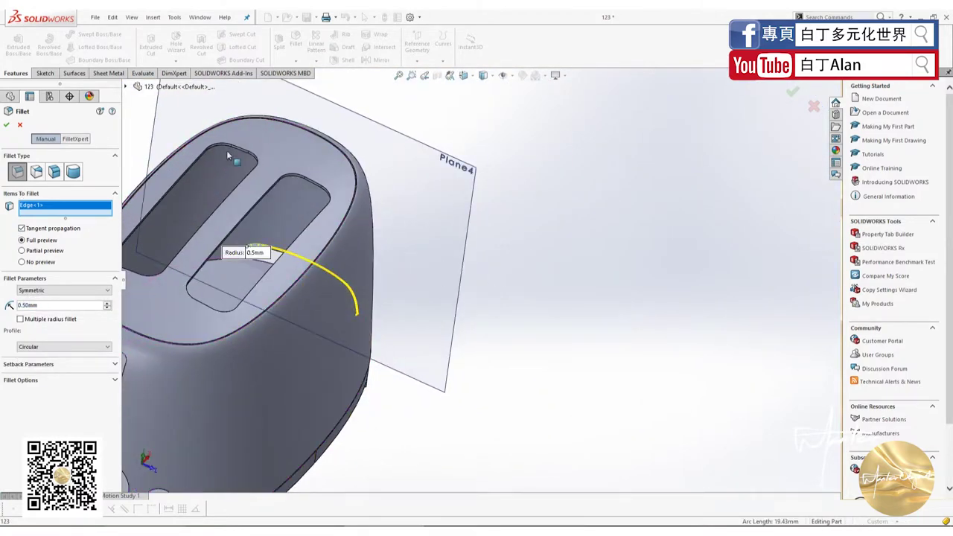
scroll(417, 247, "up", 5)
middle_click_drag(417, 246, 432, 272)
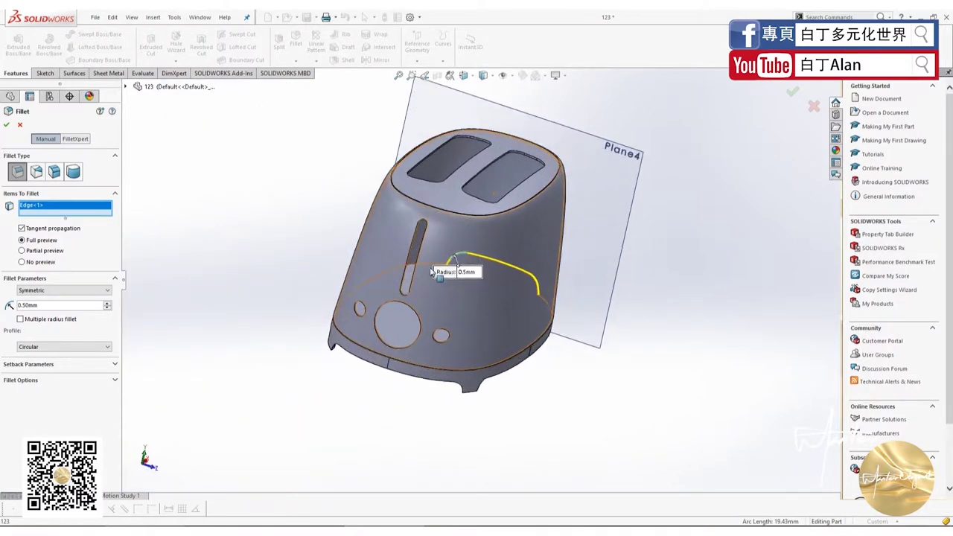
scroll(432, 272, "down", 3)
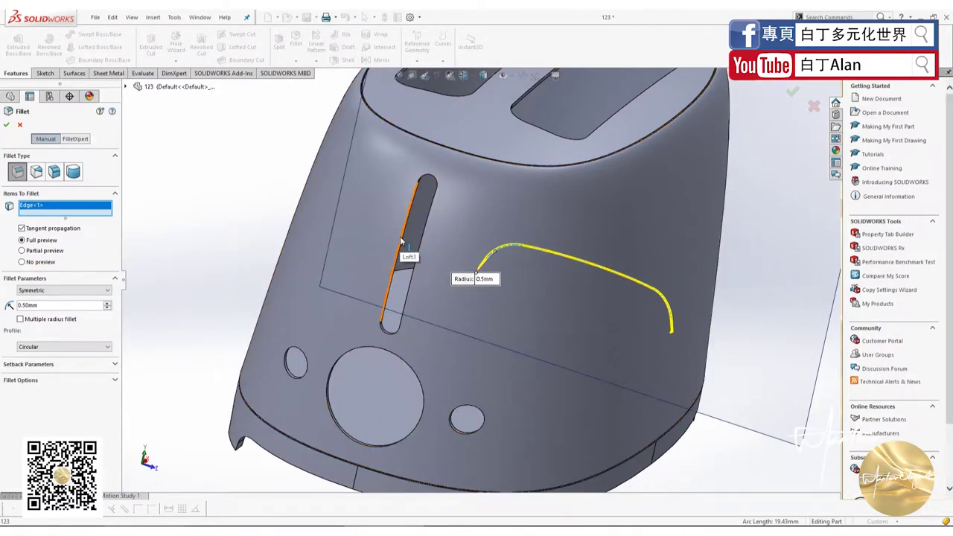
left_click(403, 253)
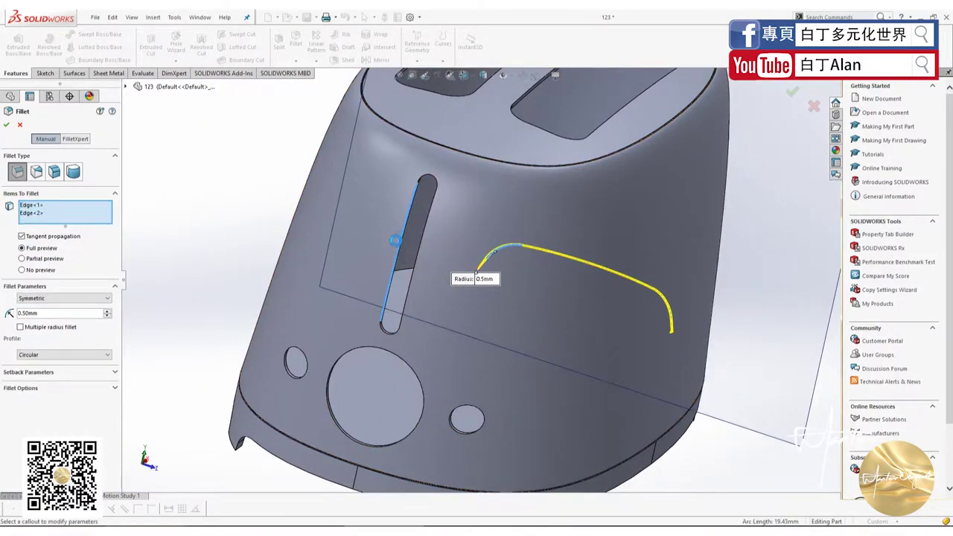
left_click(306, 355)
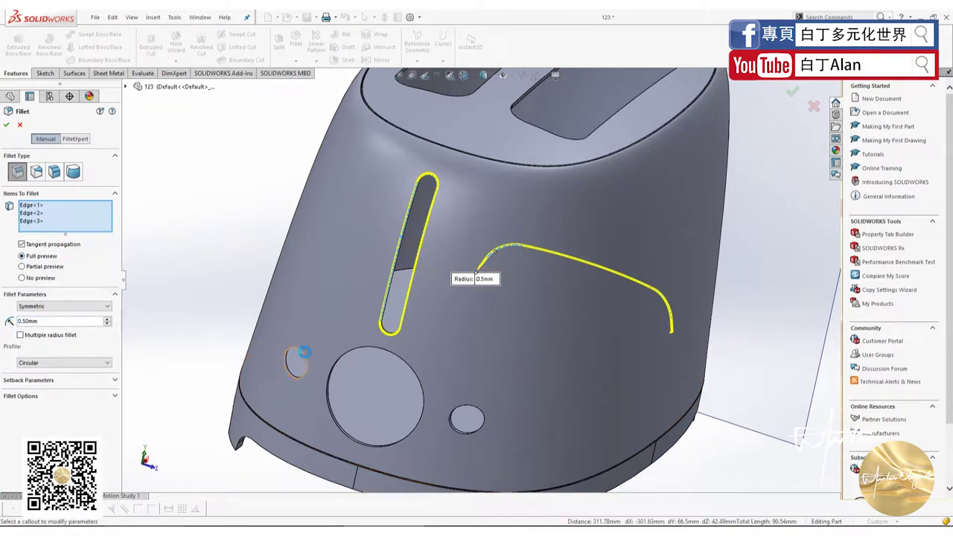
left_click(335, 361)
left_click(452, 421)
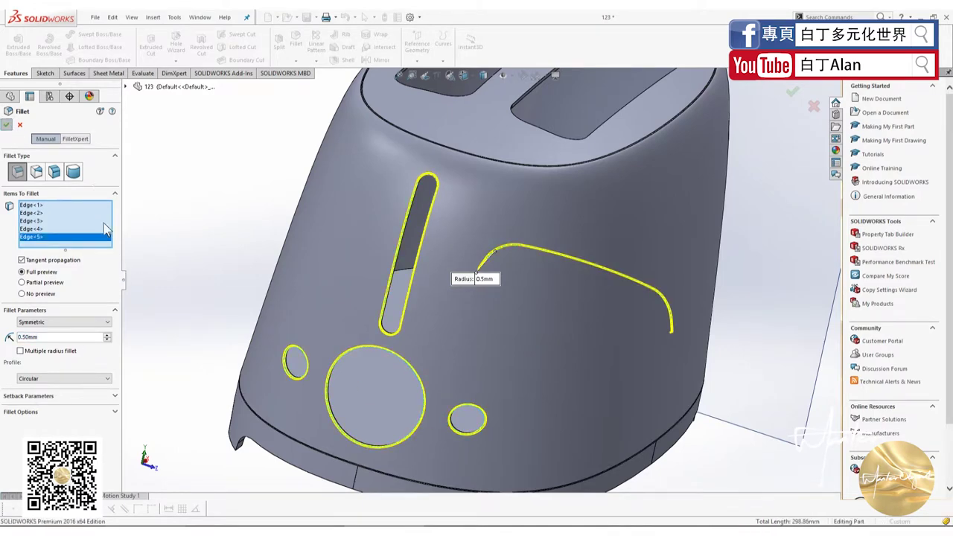
key("Return")
Step: Fillet the top edges of the left and right toast slots with a 0.5 mm radius
scroll(447, 369, "down", 3)
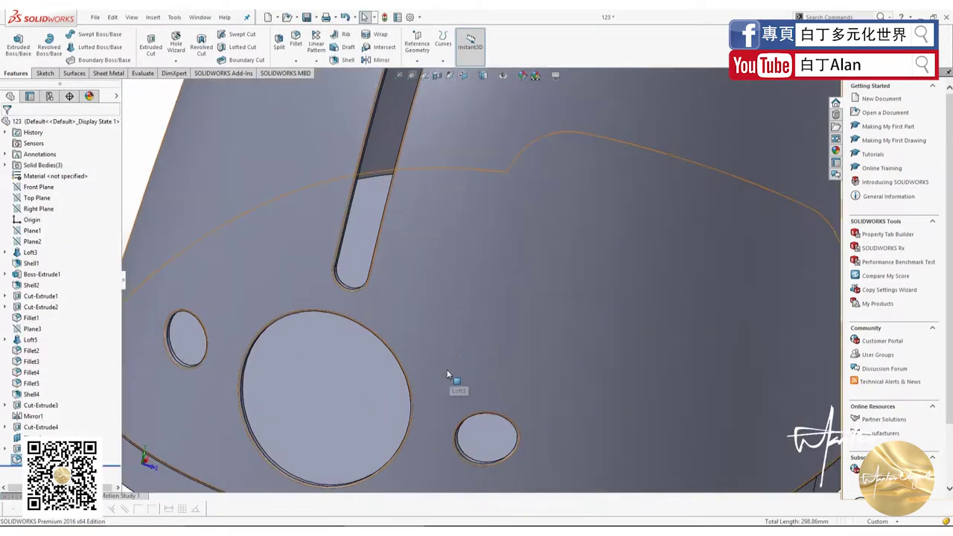
scroll(420, 364, "up", 3)
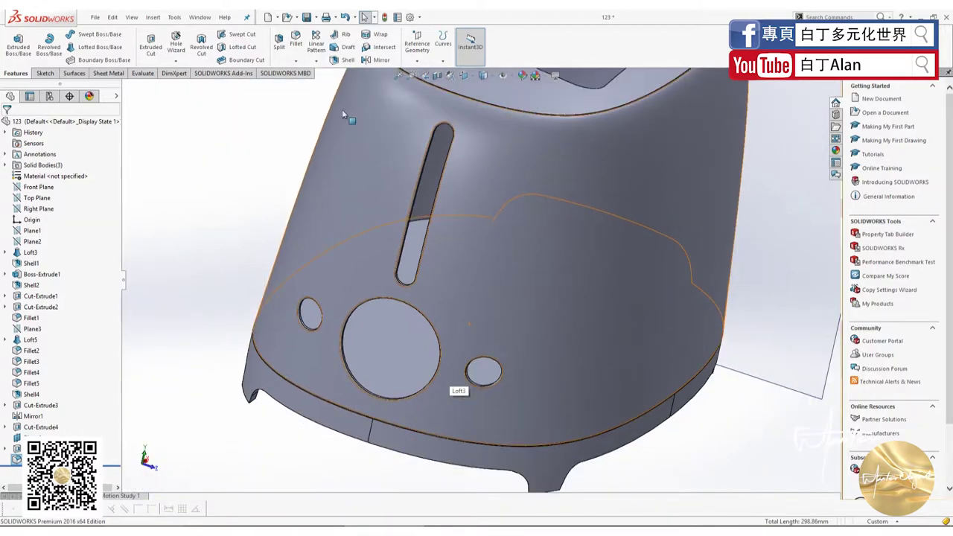
left_click(296, 41)
middle_click_drag(326, 239, 520, 151)
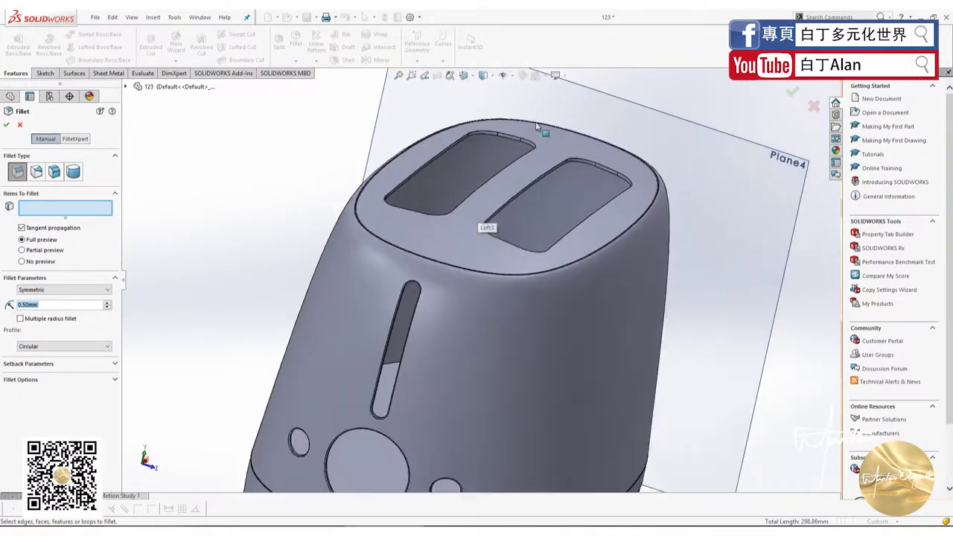
left_click(514, 178)
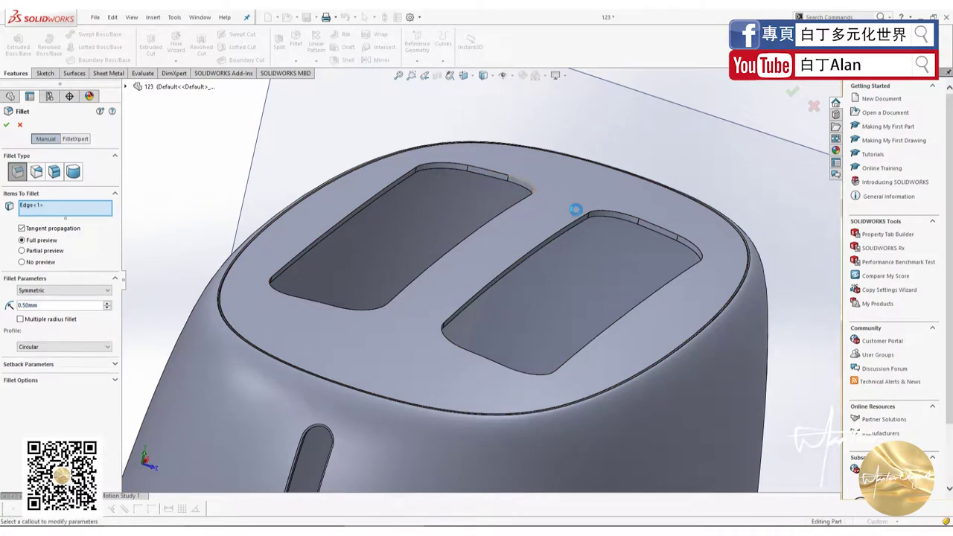
left_click(605, 212)
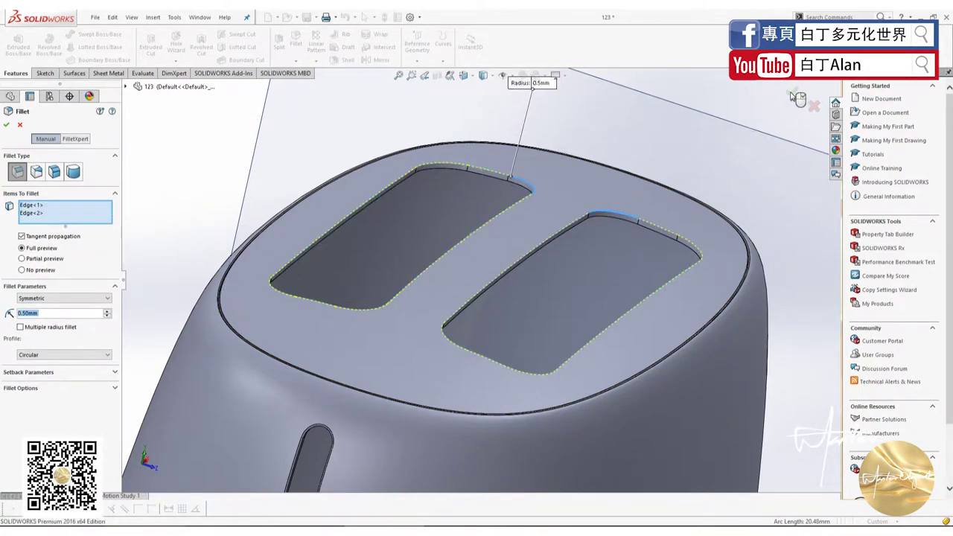
right_click(759, 211)
Step: Orbit and zoom in to inspect the rounded slot edges
mouse_move(703, 219)
middle_mouse_down()
mouse_move(580, 237)
mouse_move(736, 343)
middle_mouse_up()
scroll(579, 237, "up", 5)
scroll(737, 343, "down", 3)
scroll(708, 289, "down", 3)
scroll(708, 289, "up", 1)
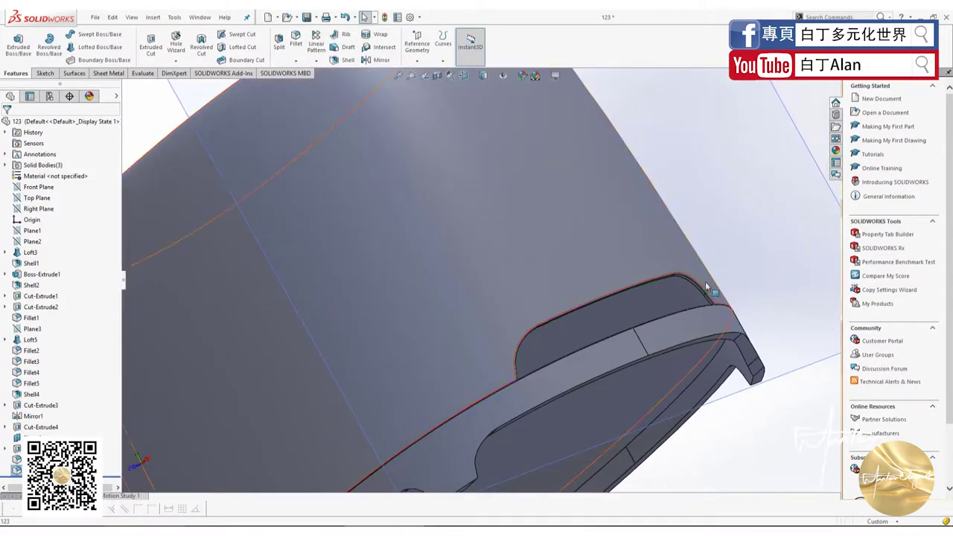
scroll(703, 298, "up", 3)
scroll(694, 316, "up", 2)
scroll(694, 316, "up", 3)
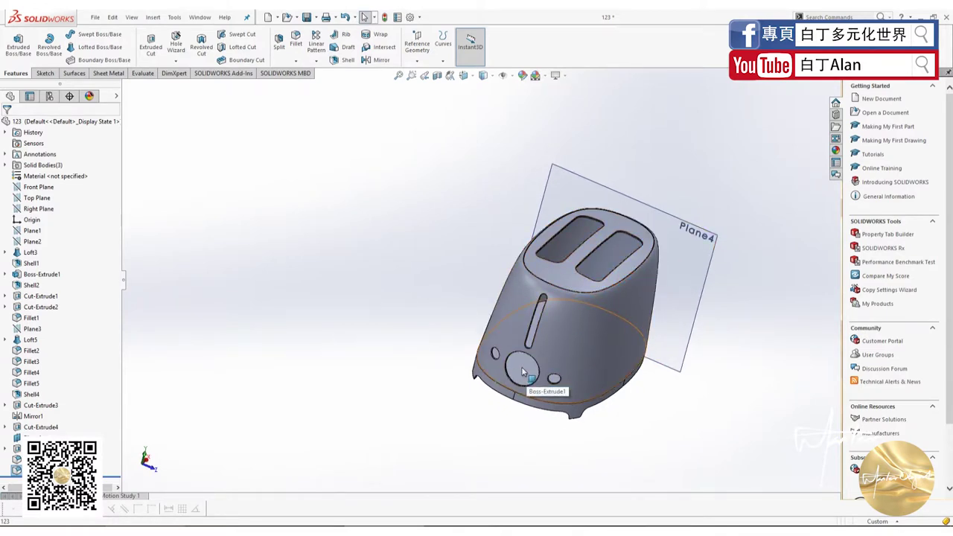
scroll(501, 266, "down", 3)
scroll(501, 267, "down", 2)
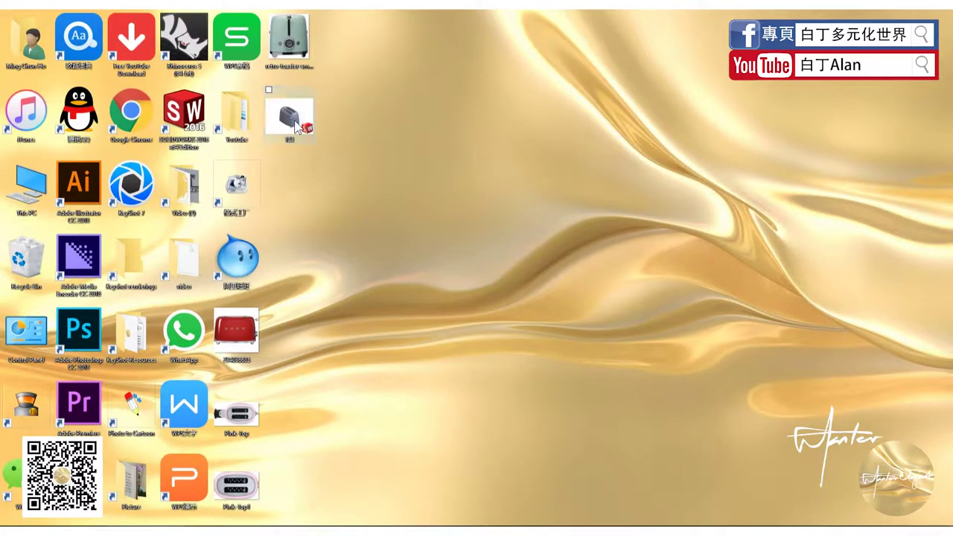
Step: Paste a copy of the 123 toaster file and rename it 223
left_click(296, 126)
key("ctrl+v")
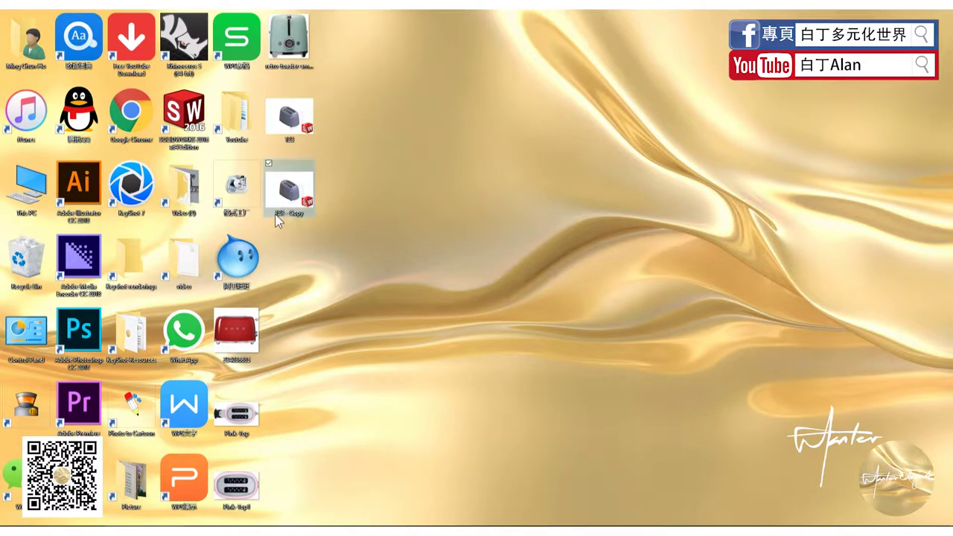
key("F2")
type("223")
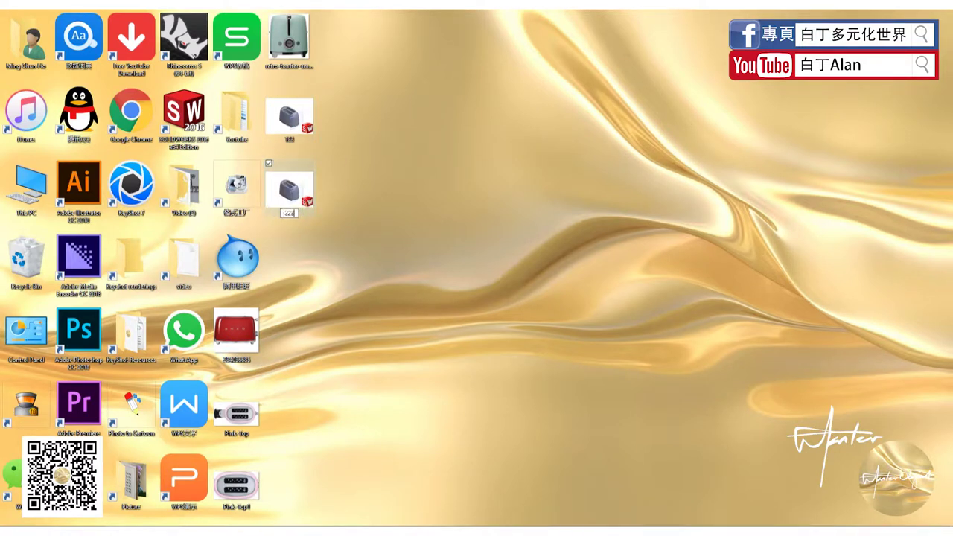
key("Return")
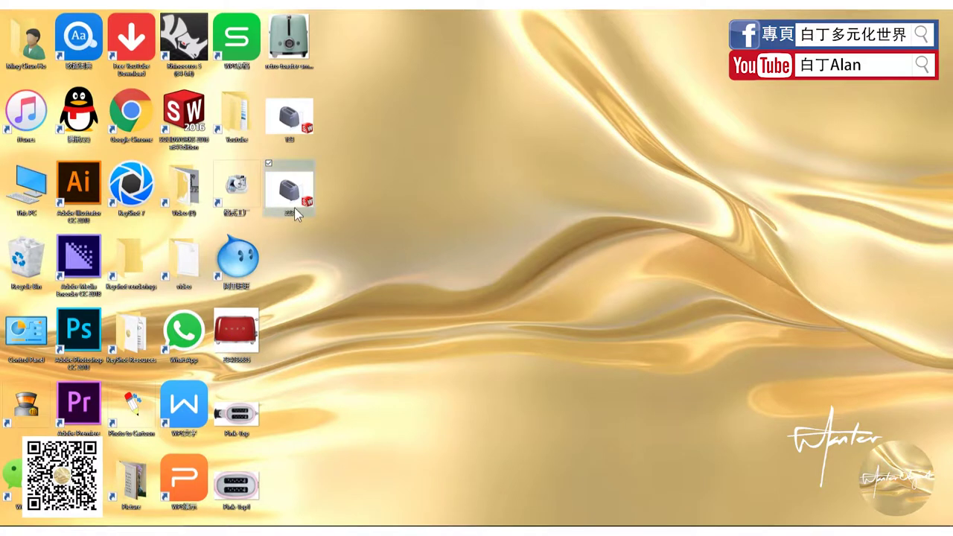
Step: Paste a second copy, rename it 323, and close the open toaster model
key("ctrl+v")
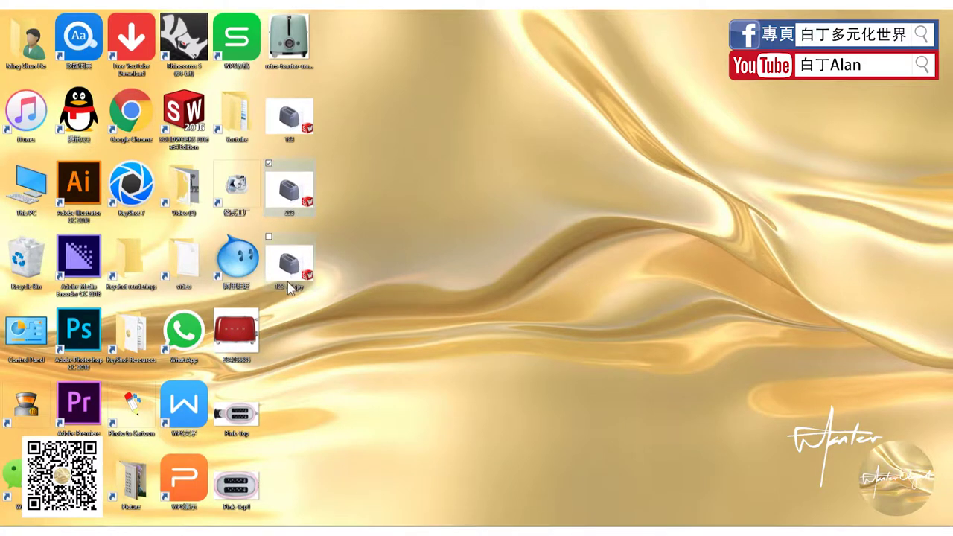
left_click(287, 282)
key("F2")
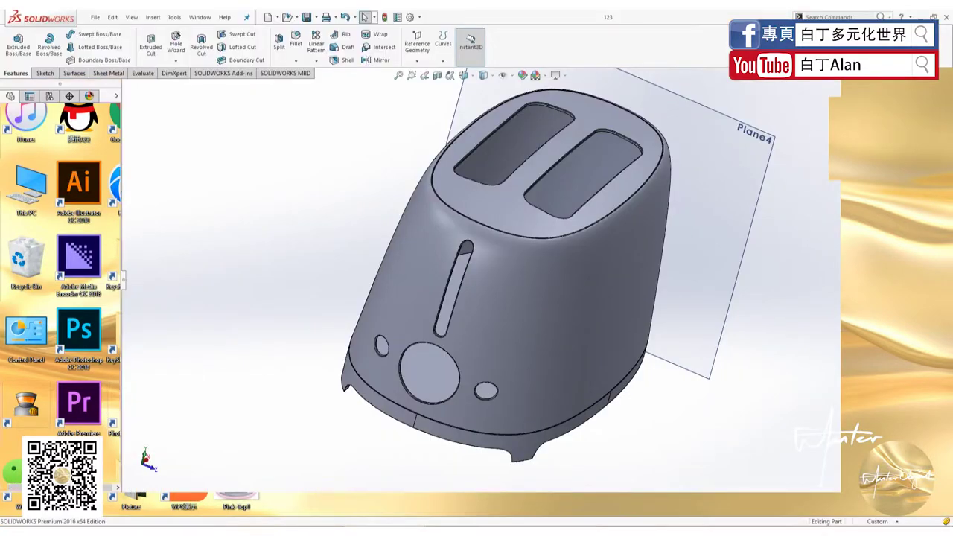
left_click(809, 83)
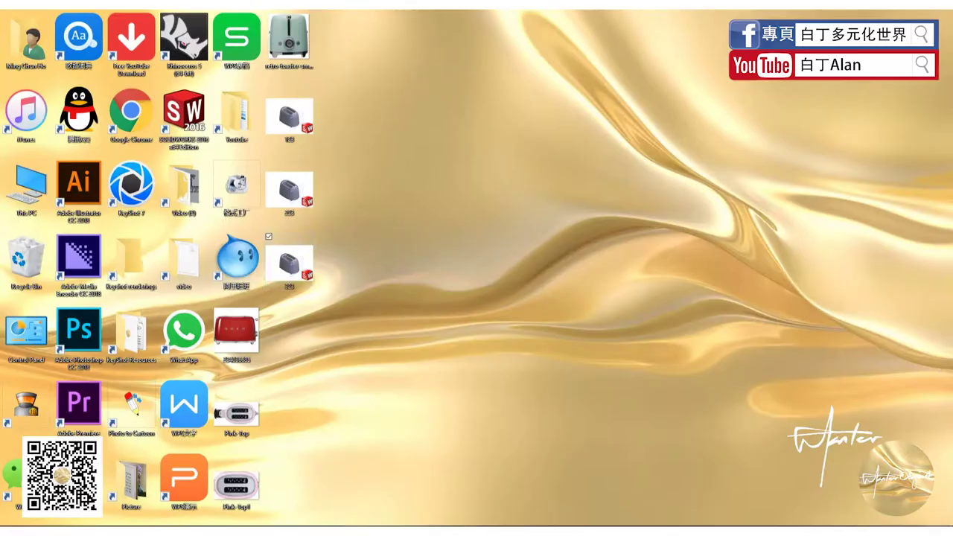
Step: Open the 223 copy and trial-delete its top Loft5 and base Boss-Extrude1 features
double_click(300, 190)
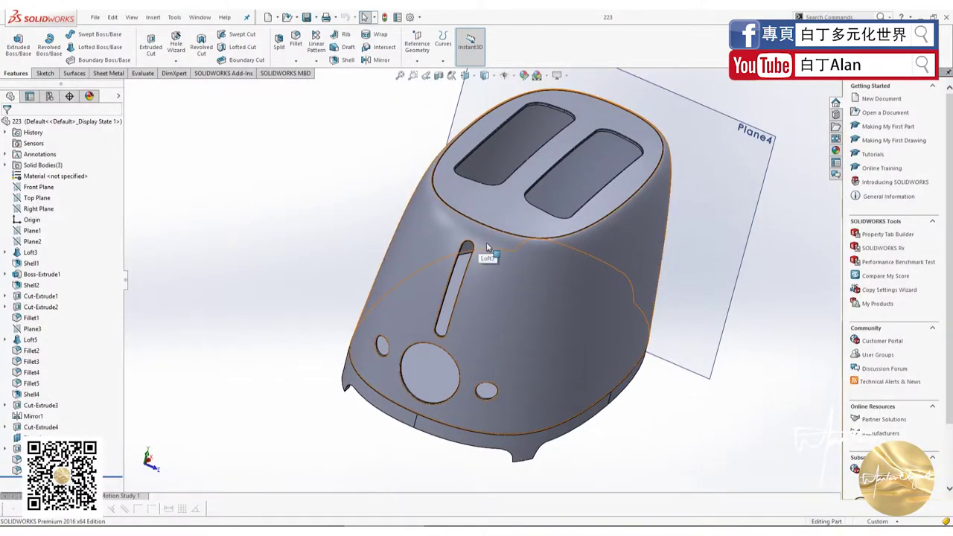
left_click(494, 212)
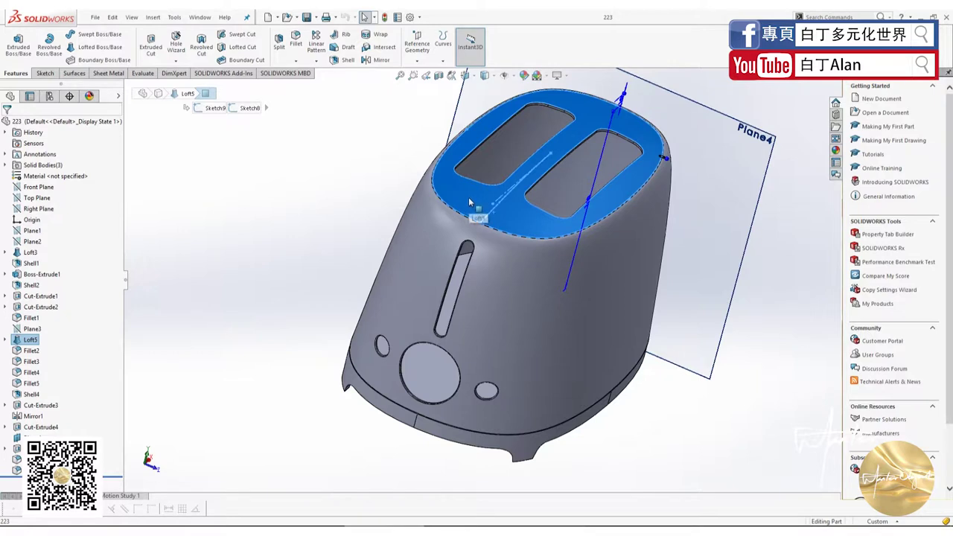
key("Delete")
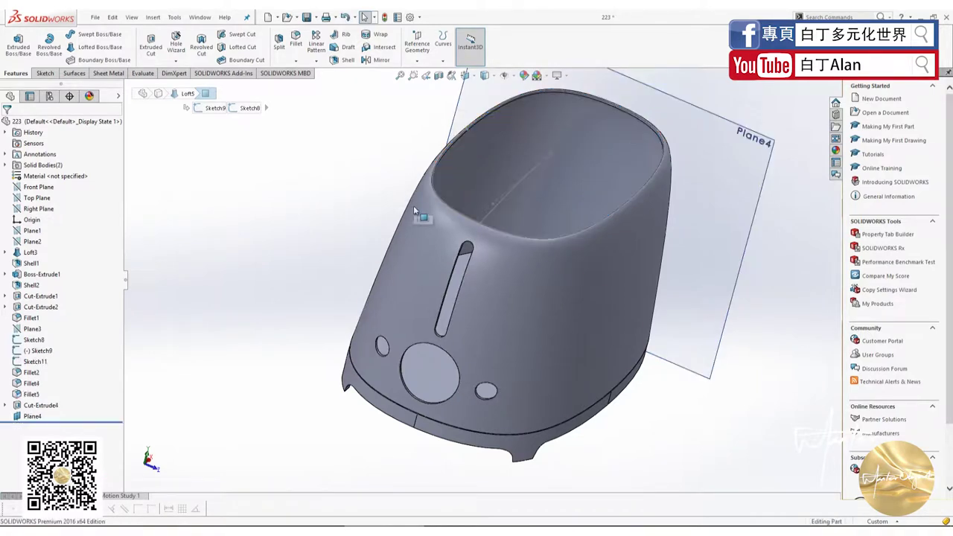
left_click(372, 406)
key("Delete")
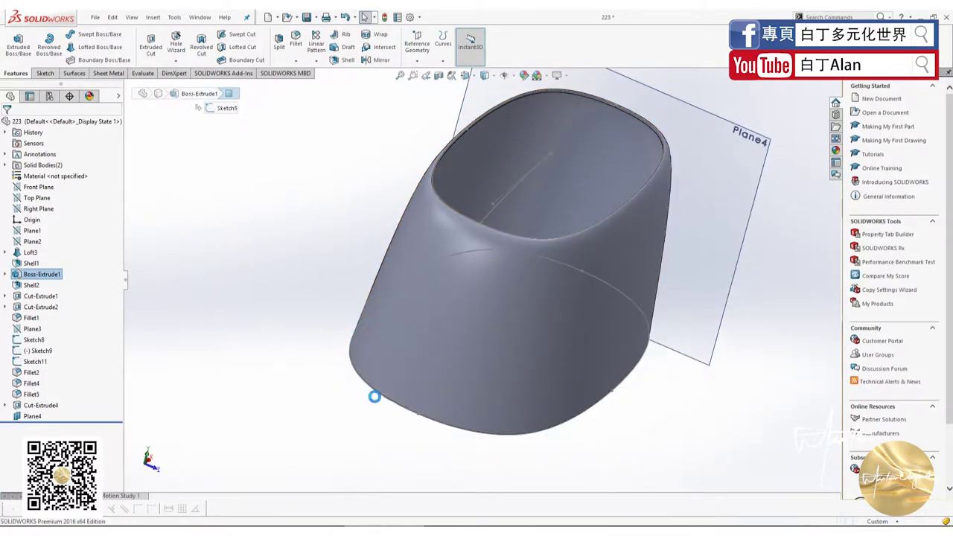
Step: Inspect the remaining shell, then undo the deletions to restore the full model
middle_click_drag(436, 451, 357, 381)
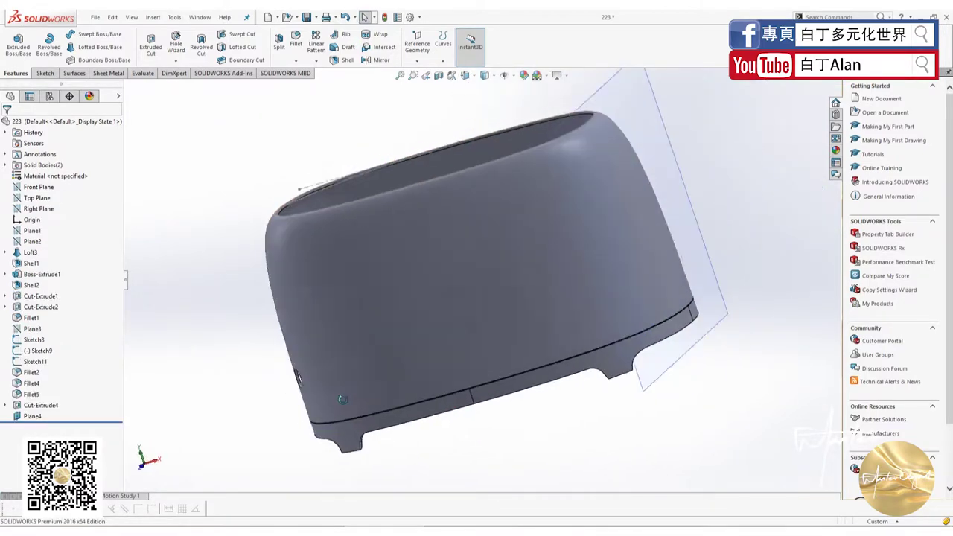
middle_click_drag(464, 408, 356, 412)
key("ctrl+z")
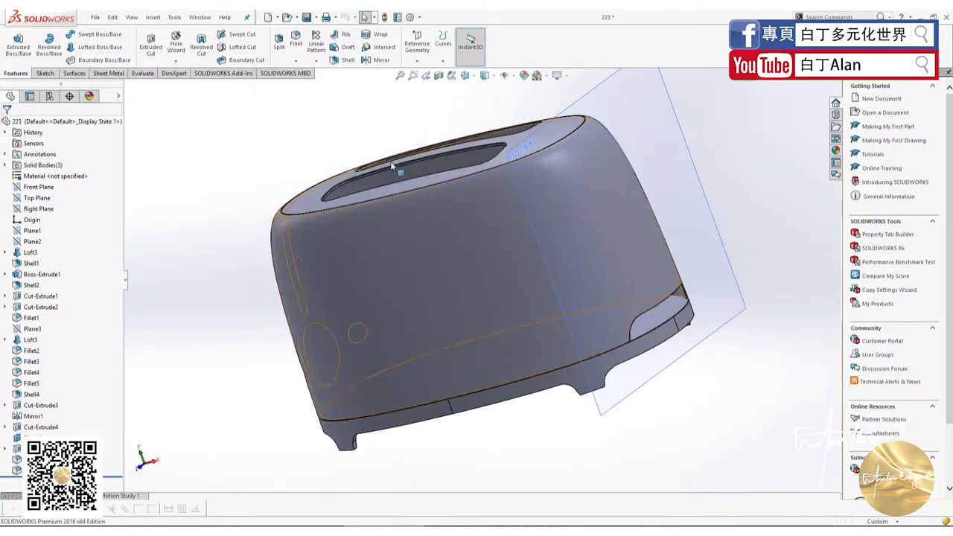
Step: Remove the Fillet5 body from Solid Bodies with Delete/Keep Body
left_click(391, 165)
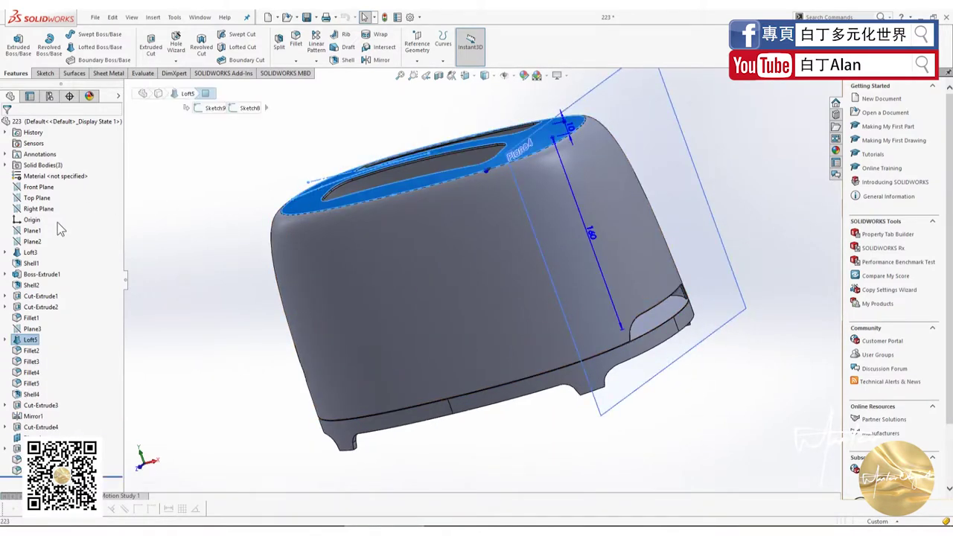
left_click(6, 165)
left_click(43, 175)
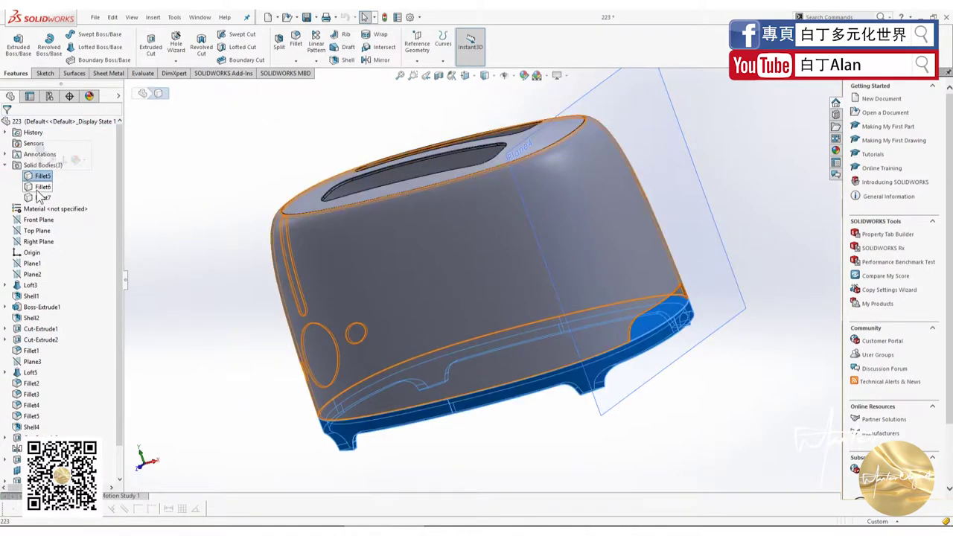
right_click(42, 176)
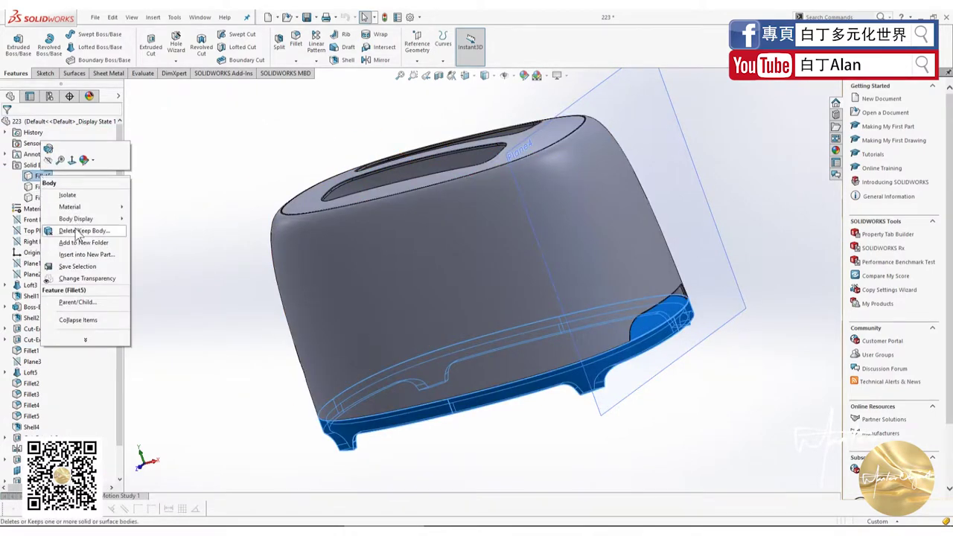
left_click(78, 231)
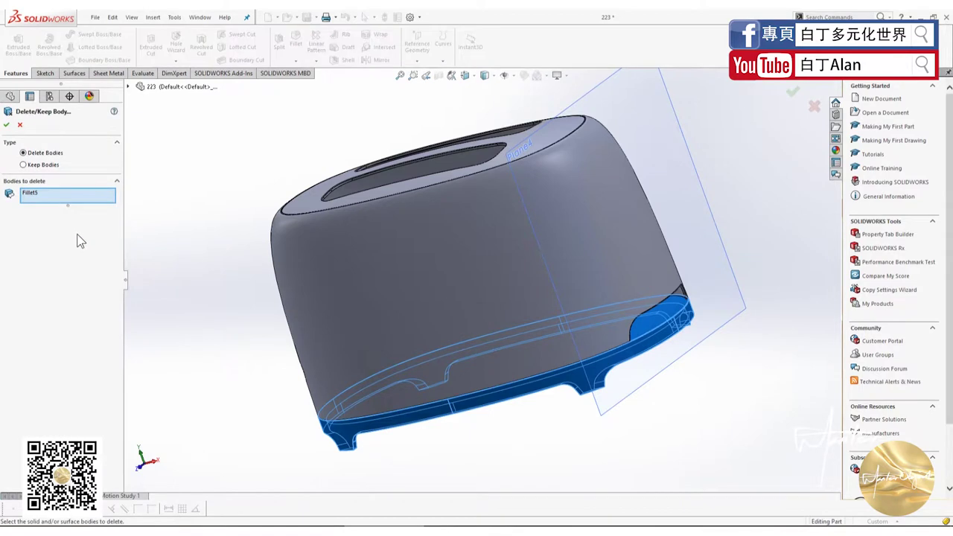
left_click(6, 124)
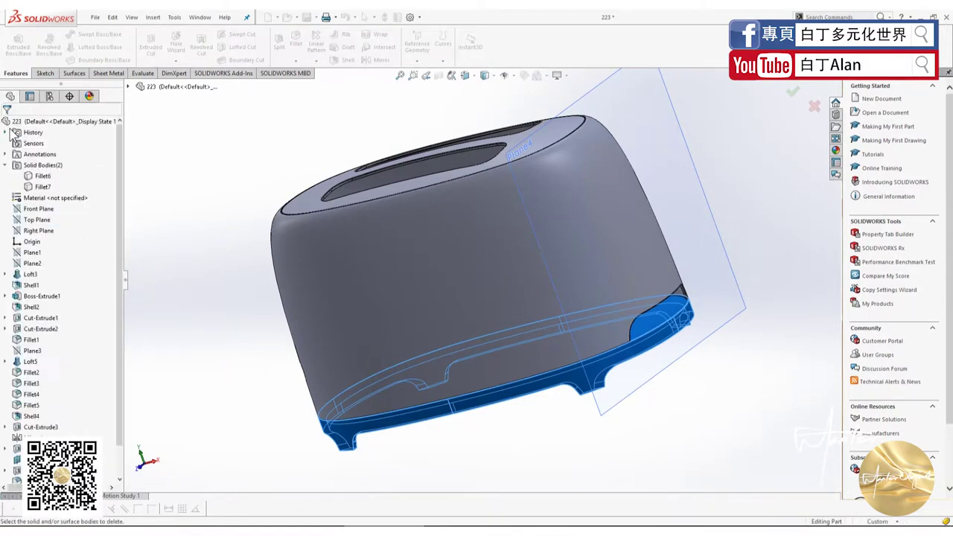
left_click(37, 230)
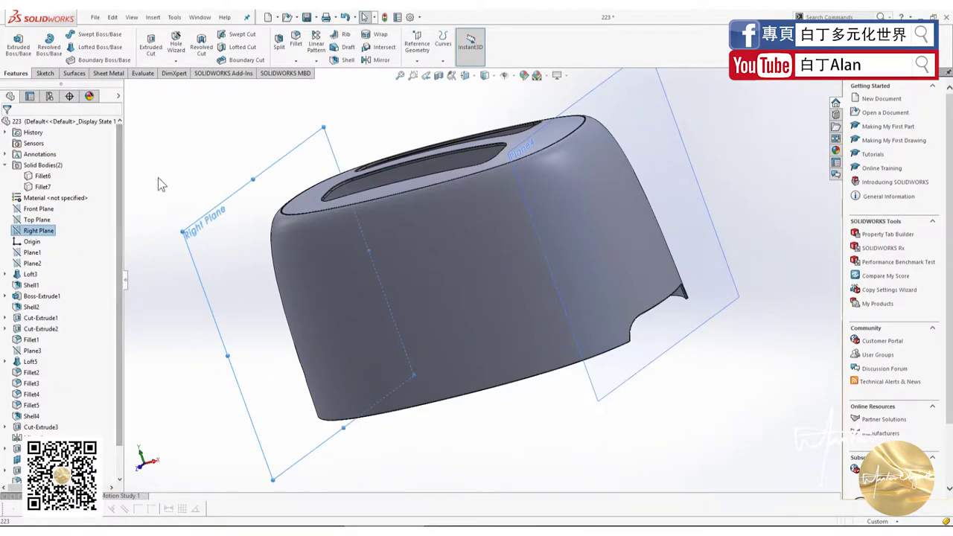
Step: Remove the Fillet7 body the same way, leaving only the middle shell
left_click(224, 183)
left_click(41, 187)
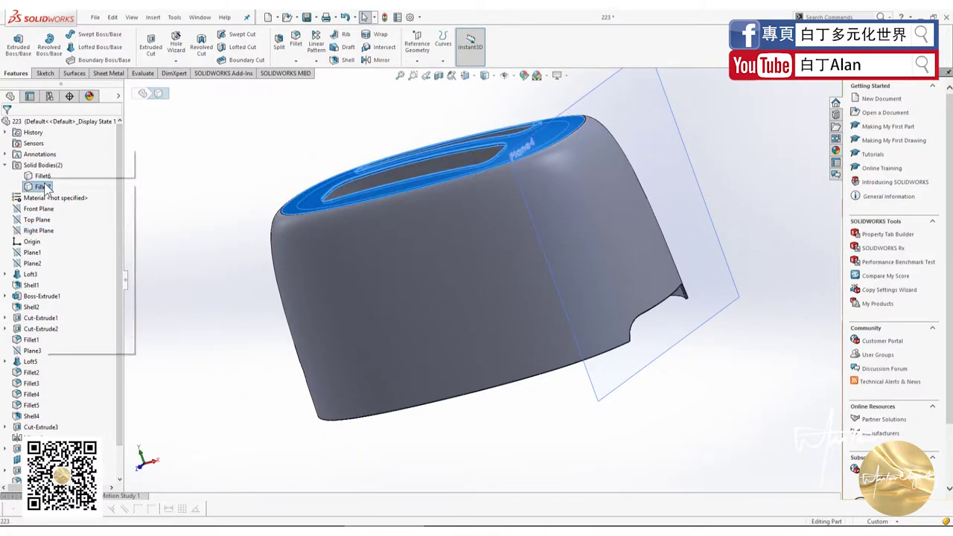
right_click(41, 187)
left_click(75, 231)
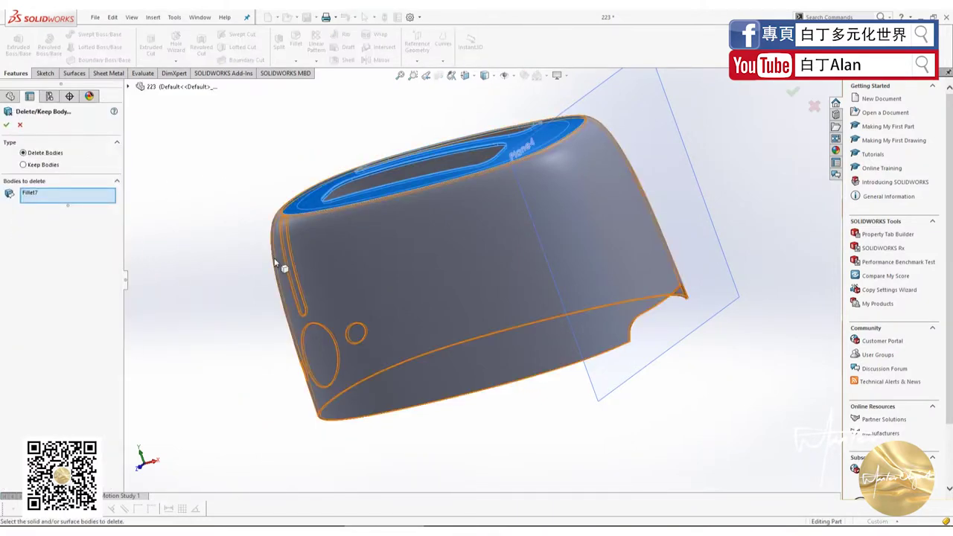
left_click(6, 124)
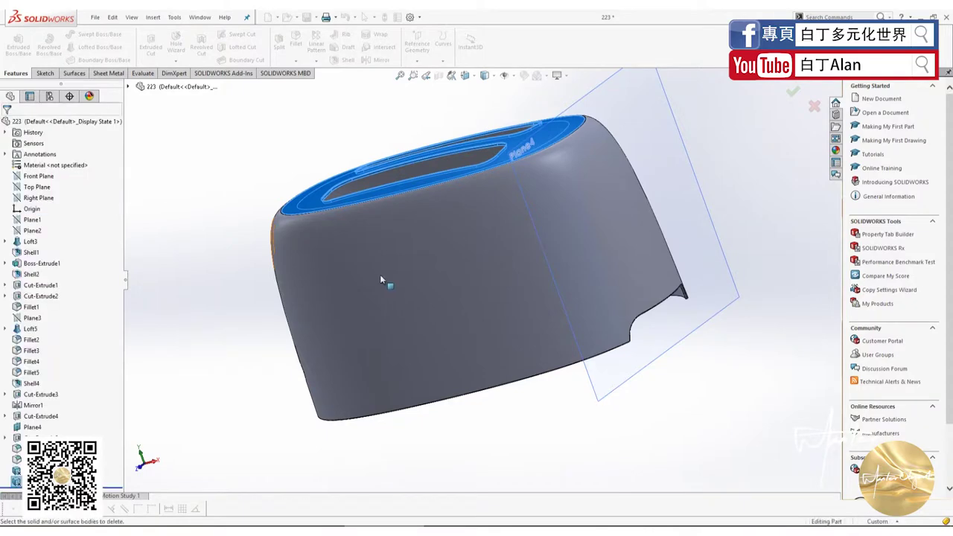
mouse_move(394, 285)
middle_mouse_down()
mouse_move(361, 307)
mouse_move(513, 295)
mouse_move(525, 248)
mouse_move(396, 300)
middle_mouse_up()
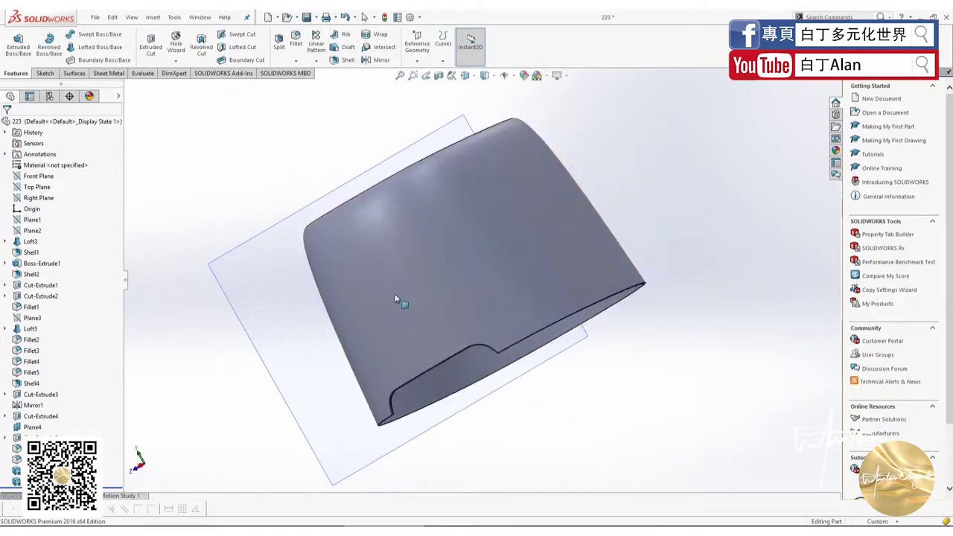
Step: Open Cut-Extrude5 with Edit Feature to review it, then close it unchanged
scroll(460, 355, "down", 3)
scroll(456, 385, "up", 1)
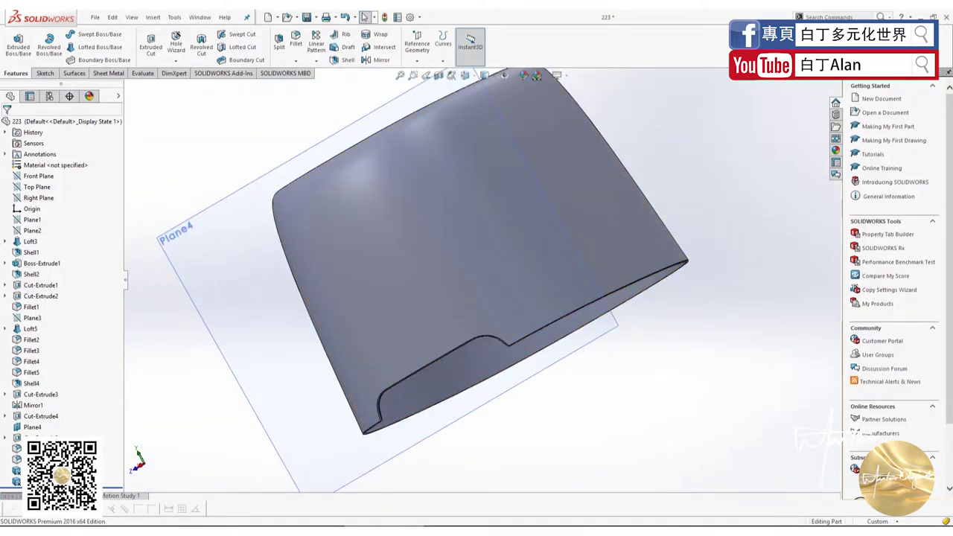
left_click(18, 439)
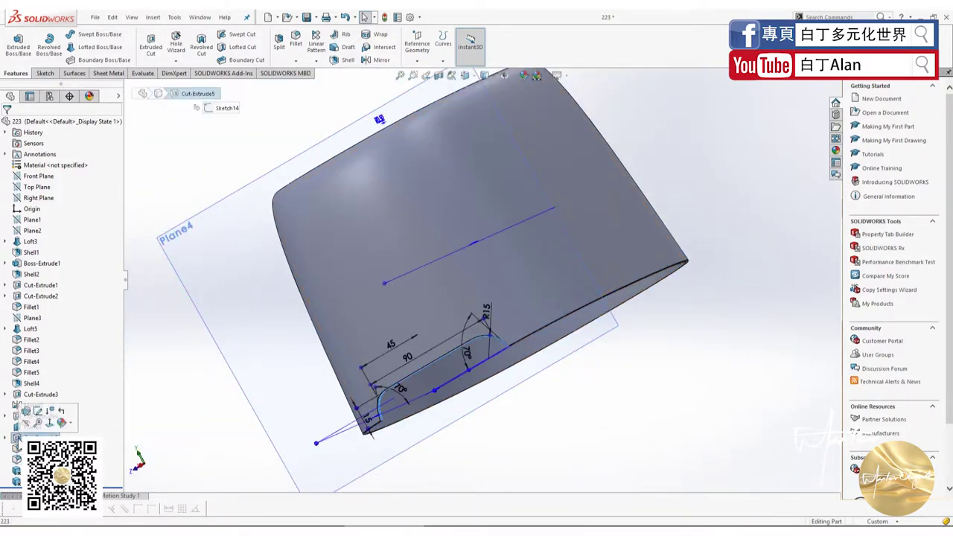
right_click(18, 438)
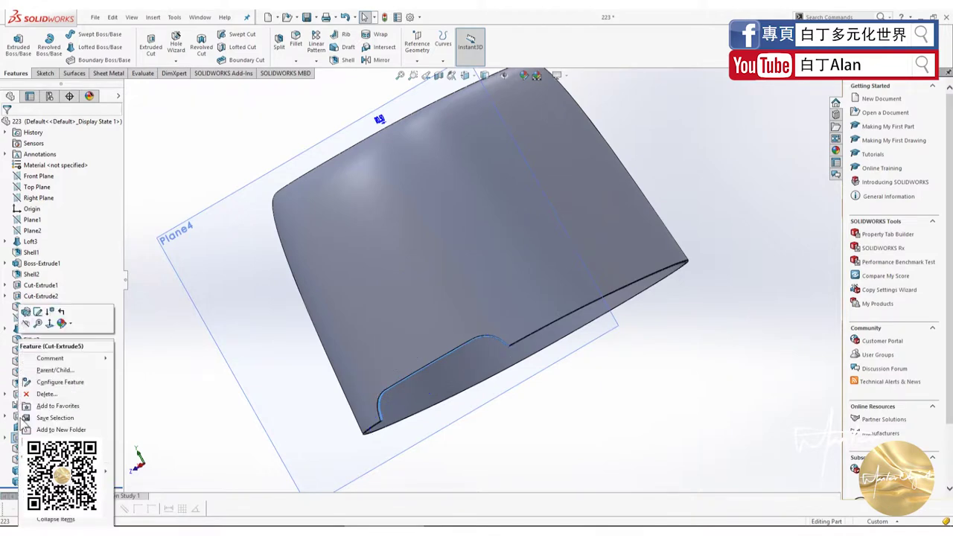
left_click(26, 313)
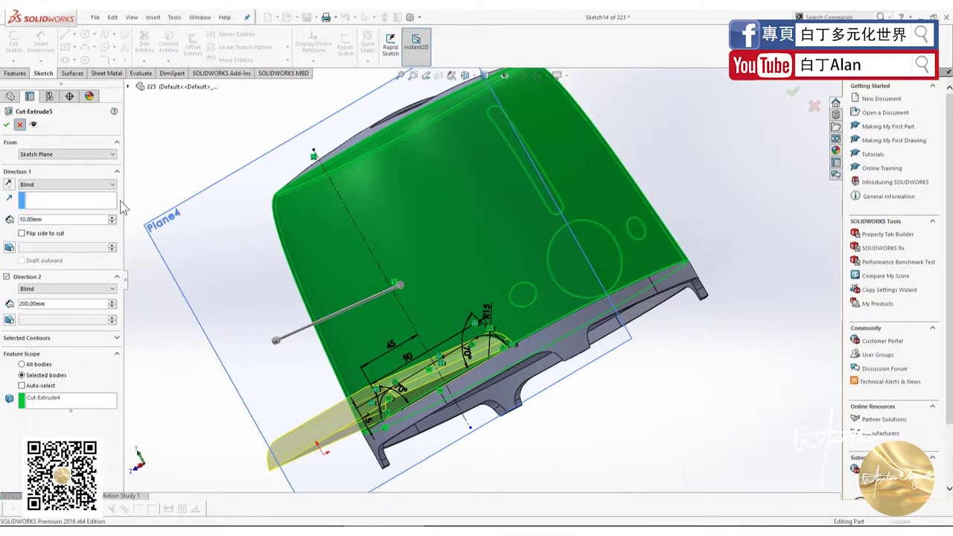
left_click(9, 125)
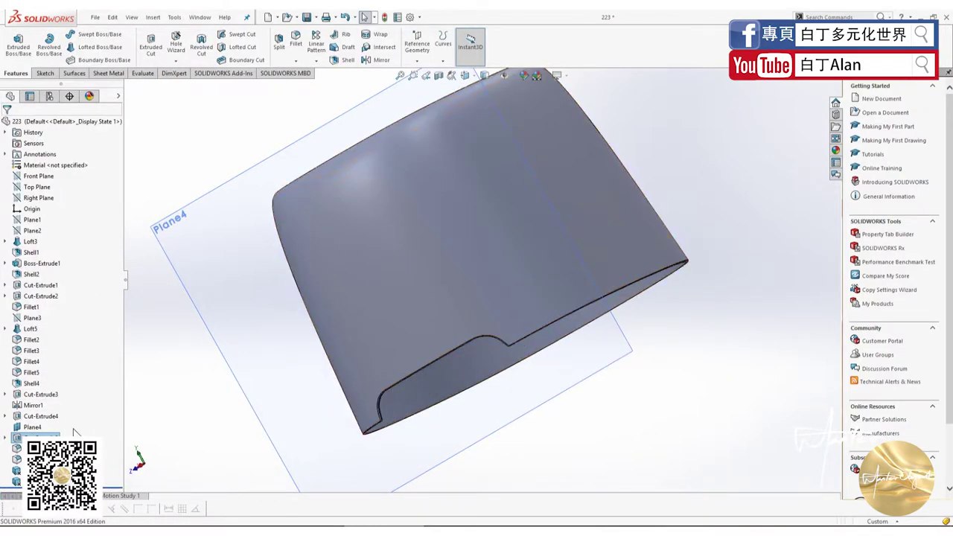
Step: Select Sketch14 under Cut-Extrude5 to display the slot profile on Plane4
left_click(29, 438)
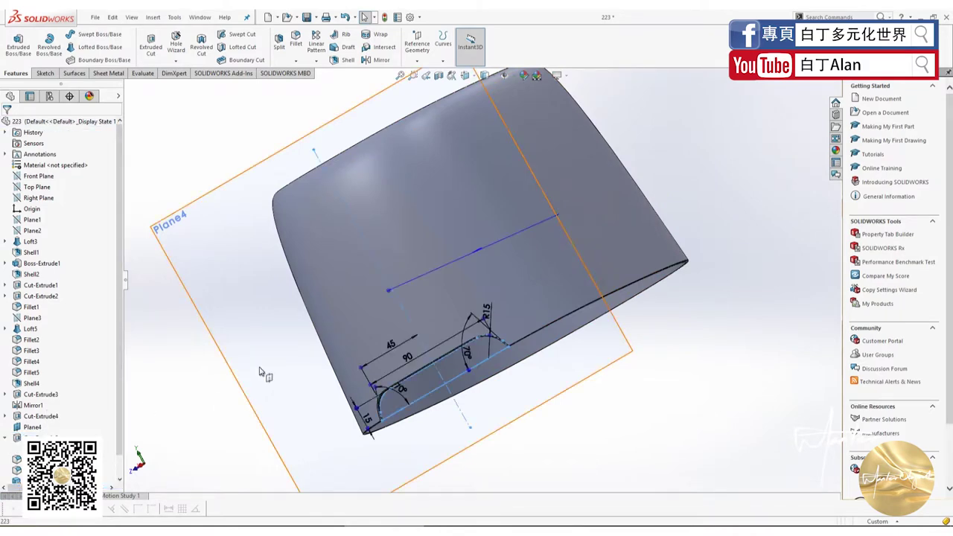
mouse_move(343, 298)
middle_mouse_down()
mouse_move(372, 332)
mouse_move(319, 351)
middle_mouse_up()
scroll(303, 363, "up", 3)
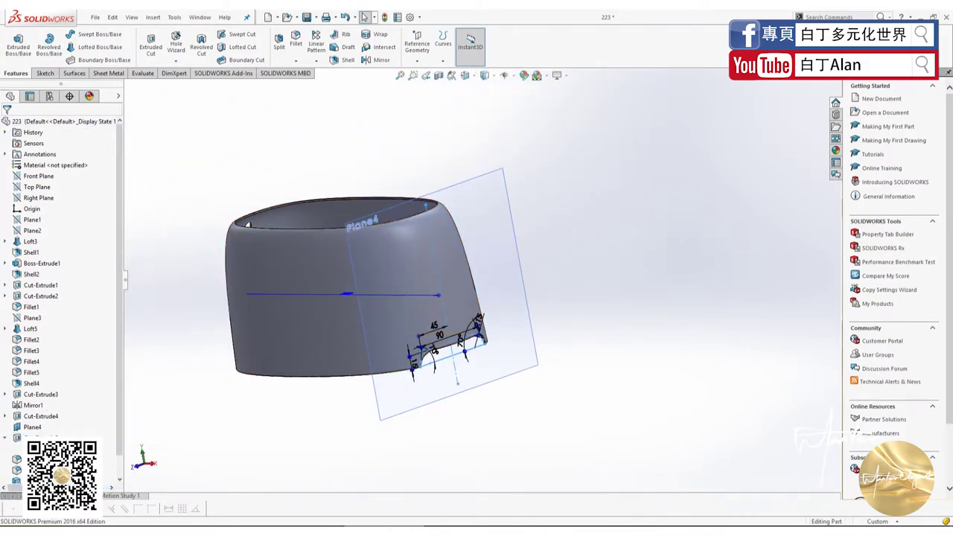
left_click(30, 438)
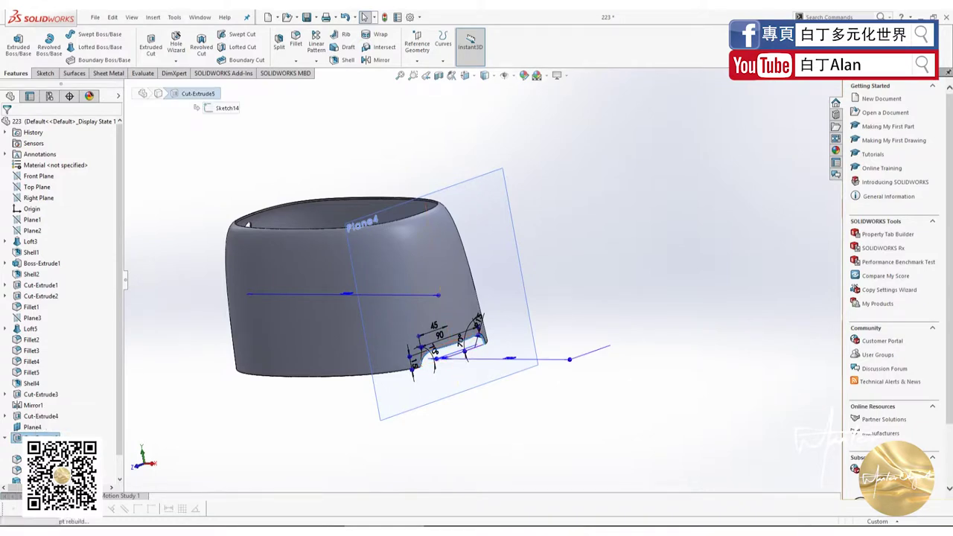
key("Escape")
left_click(29, 438)
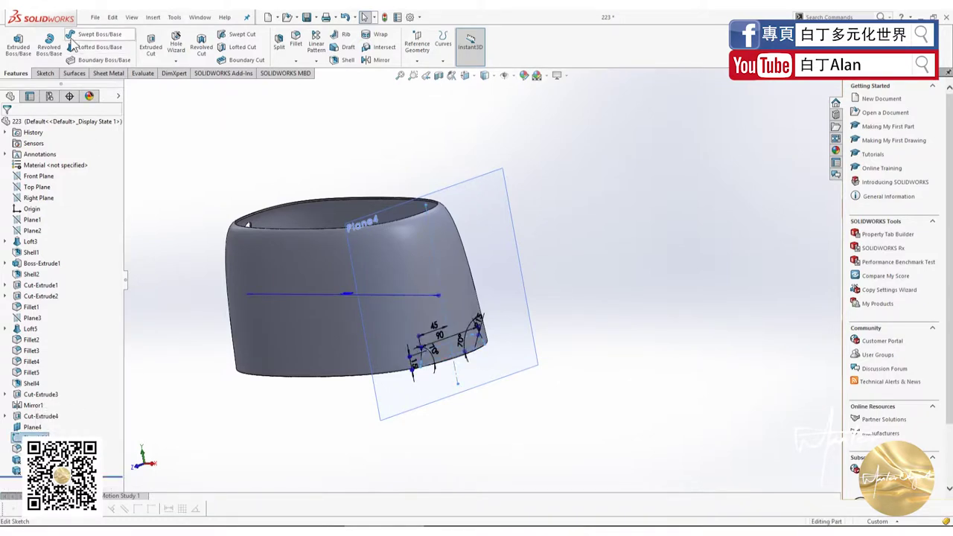
Step: Extrude Sketch14 unmerged, 147 mm plus 75 mm in Direction 2, then start a Common combine
left_click(19, 46)
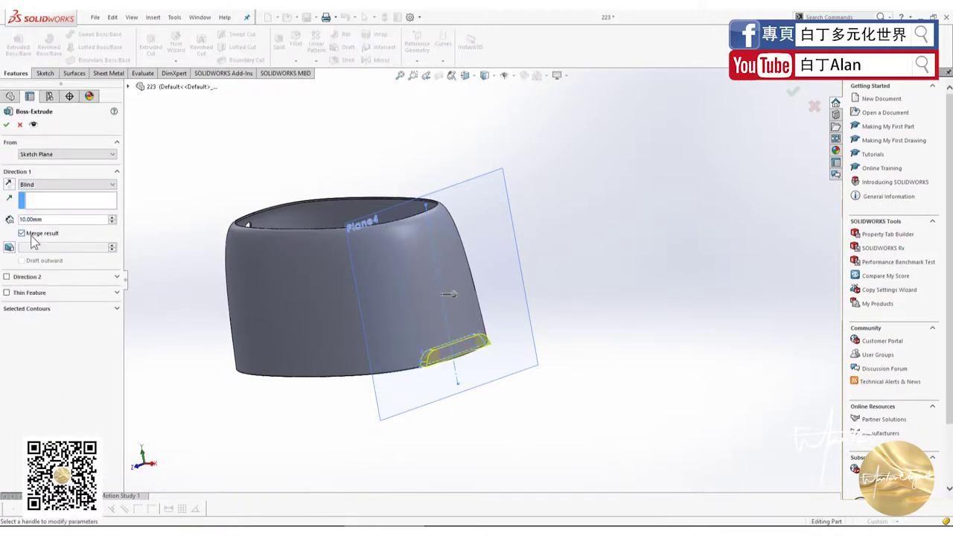
middle_click_drag(428, 291, 435, 322)
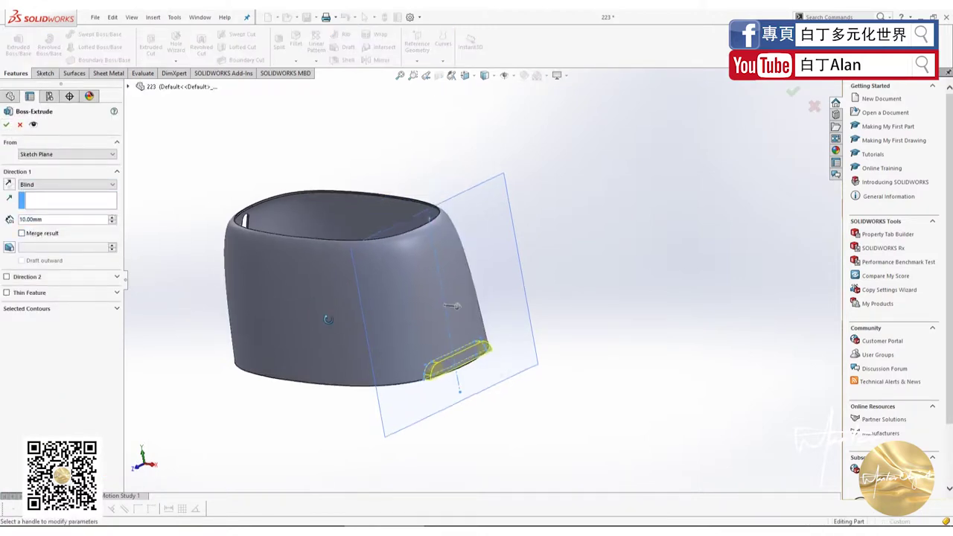
mouse_move(457, 313)
left_mouse_down()
mouse_move(489, 328)
mouse_move(403, 301)
left_mouse_up()
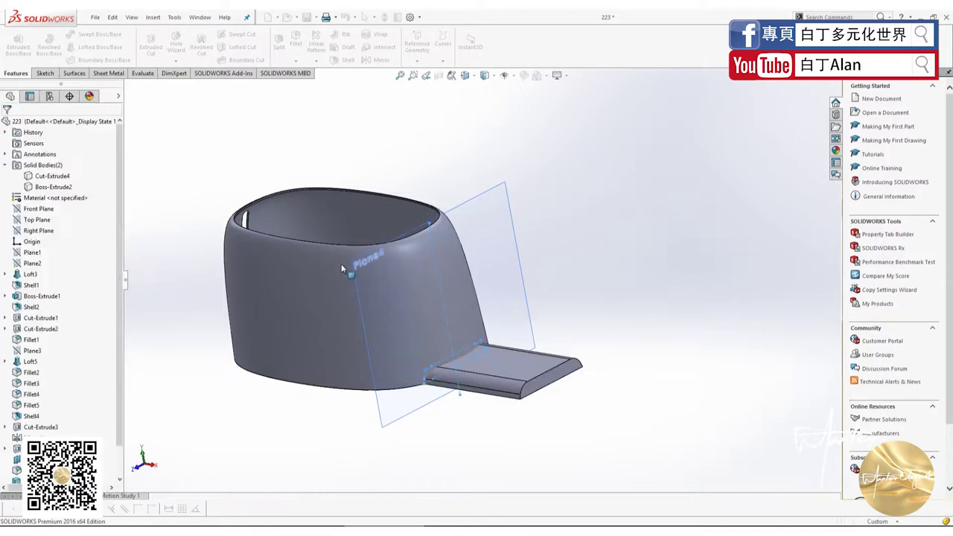
mouse_move(354, 286)
middle_mouse_down()
mouse_move(377, 310)
mouse_move(276, 188)
middle_mouse_up()
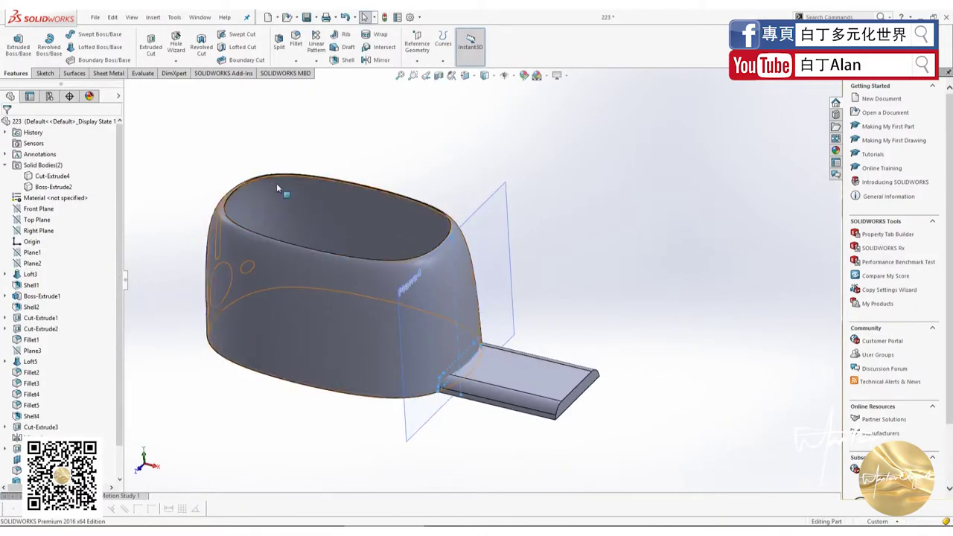
left_click(153, 16)
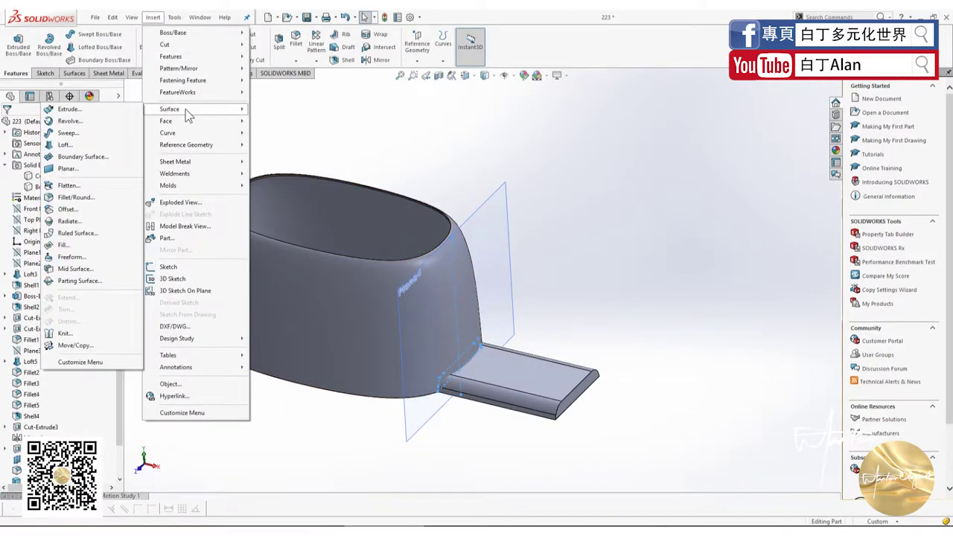
mouse_move(177, 56)
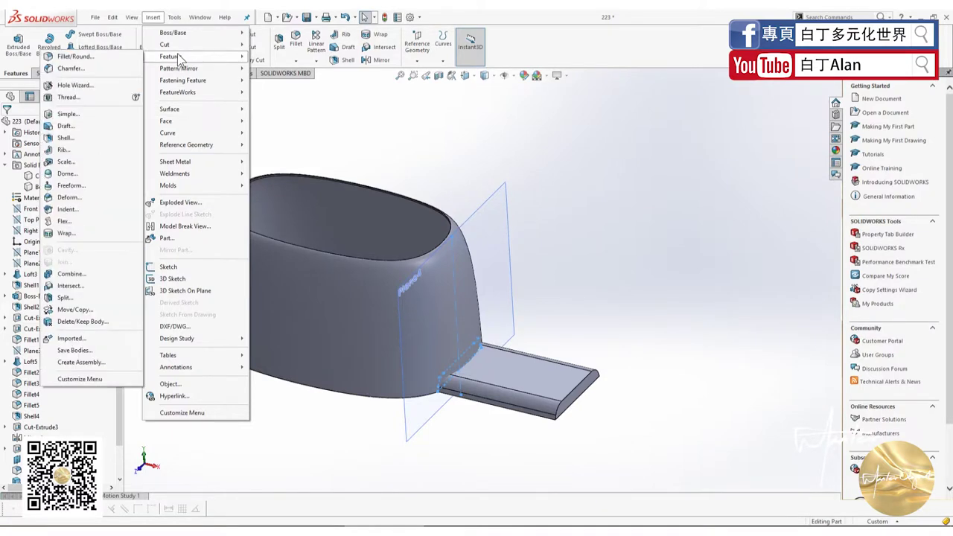
left_click(83, 275)
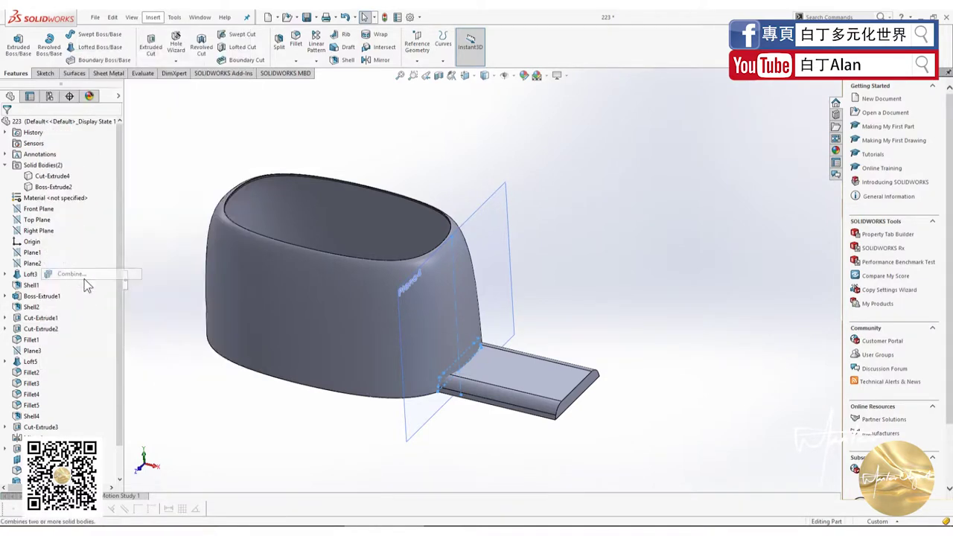
Step: Combine Cut-Extrude4 and Boss-Extrude2 with Common, keeping only their overlapping strip
left_click(335, 311)
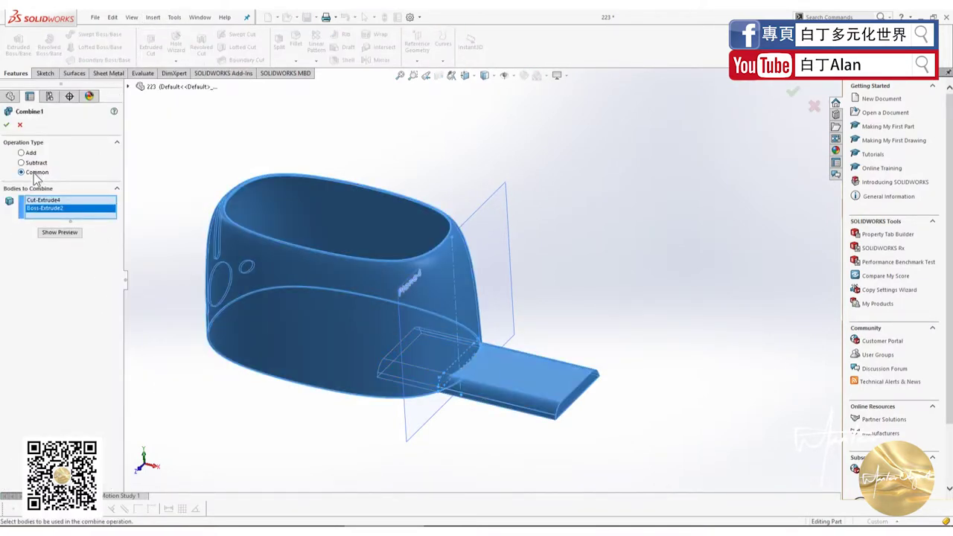
left_click(6, 125)
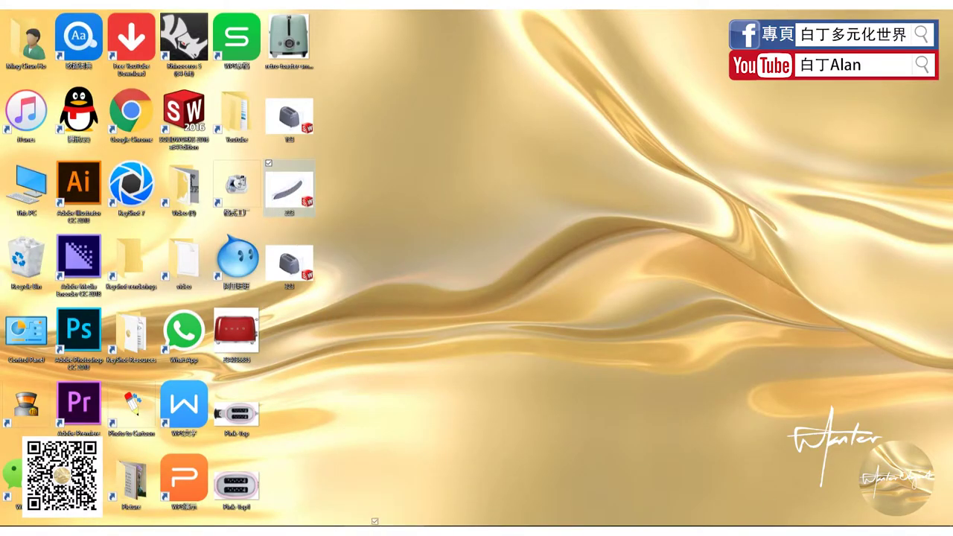
Step: Drag part 223 into toaster 123 as a derived part at its original position
left_click_drag(289, 190, 700, 388)
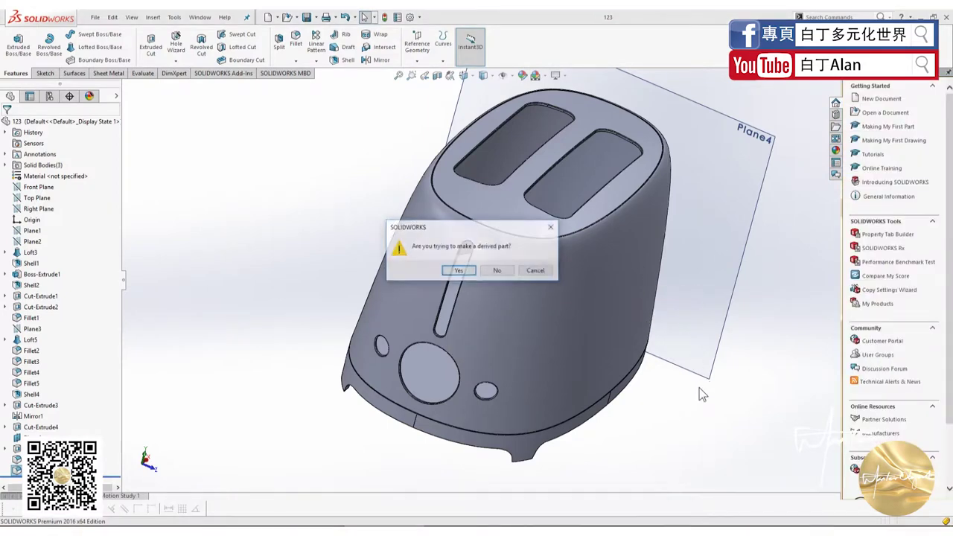
left_click(459, 271)
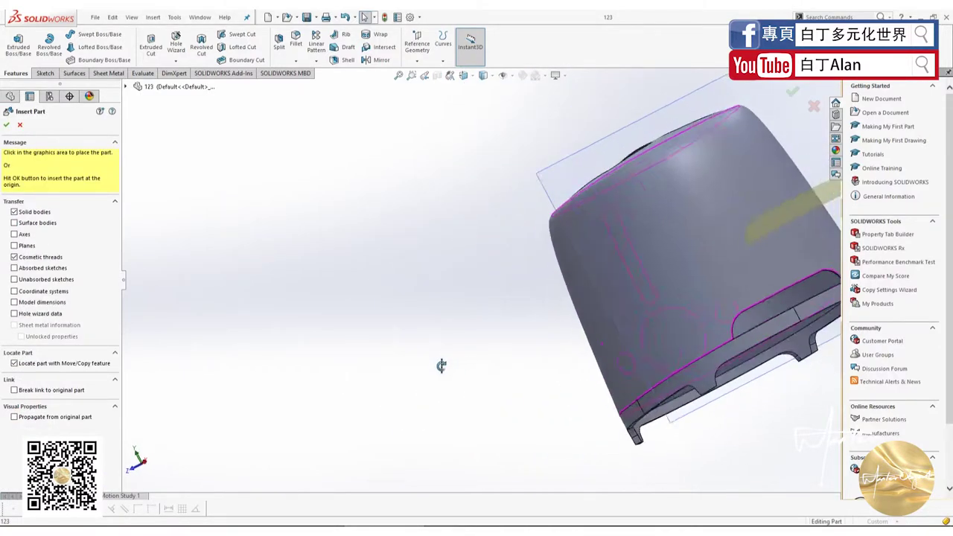
middle_click_drag(560, 392, 581, 412)
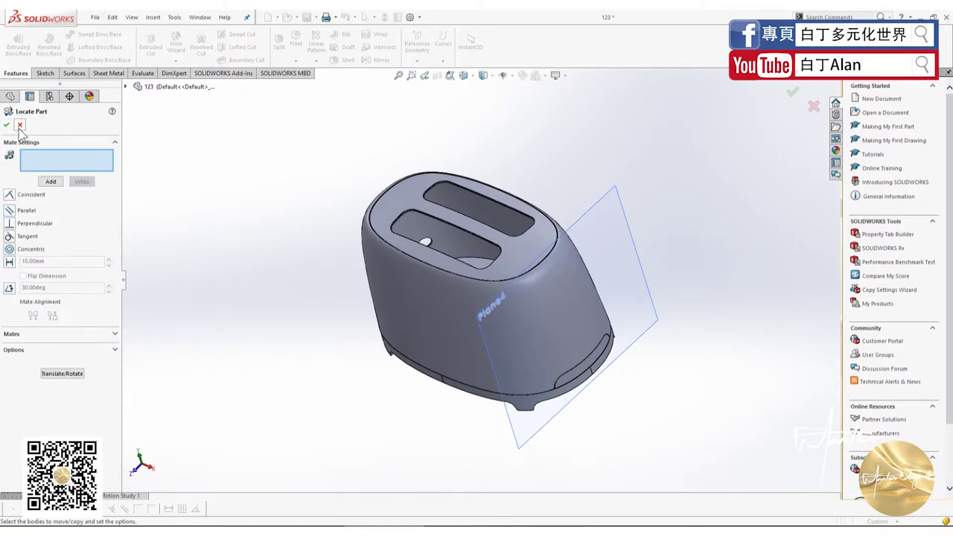
left_click(6, 125)
Step: Fillet the curved edge of the inserted 223 strip with a 0.50 mm radius
scroll(563, 370, "down", 2)
scroll(563, 370, "down", 3)
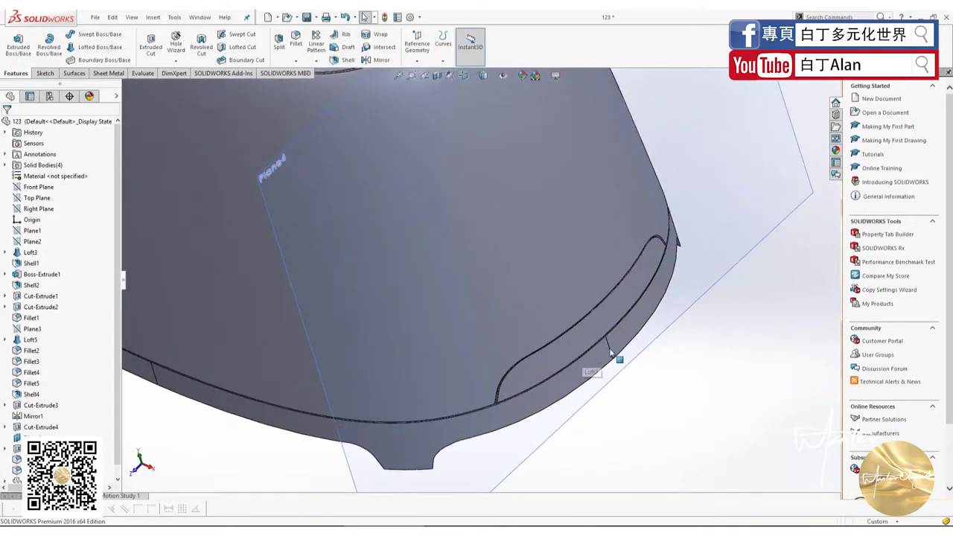
scroll(592, 303, "down", 2)
scroll(671, 223, "down", 2)
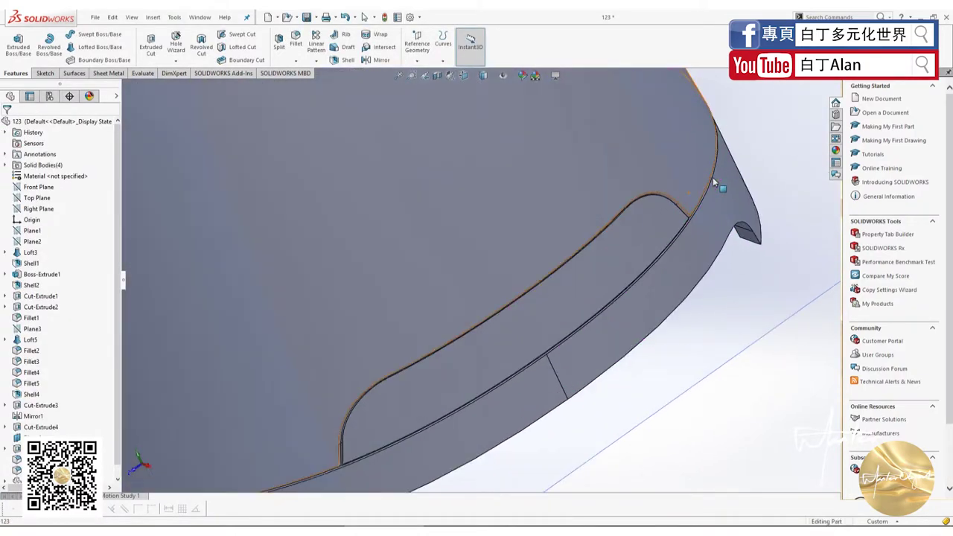
left_click(612, 225)
left_click(298, 36)
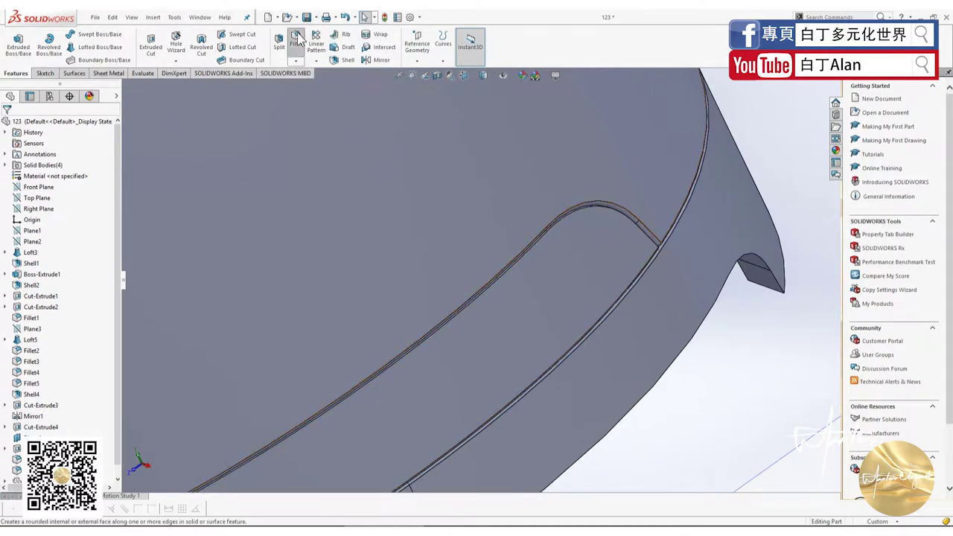
left_click(617, 214)
mouse_move(618, 214)
middle_mouse_down()
mouse_move(563, 326)
mouse_move(442, 366)
middle_mouse_up()
scroll(326, 449, "down", 3)
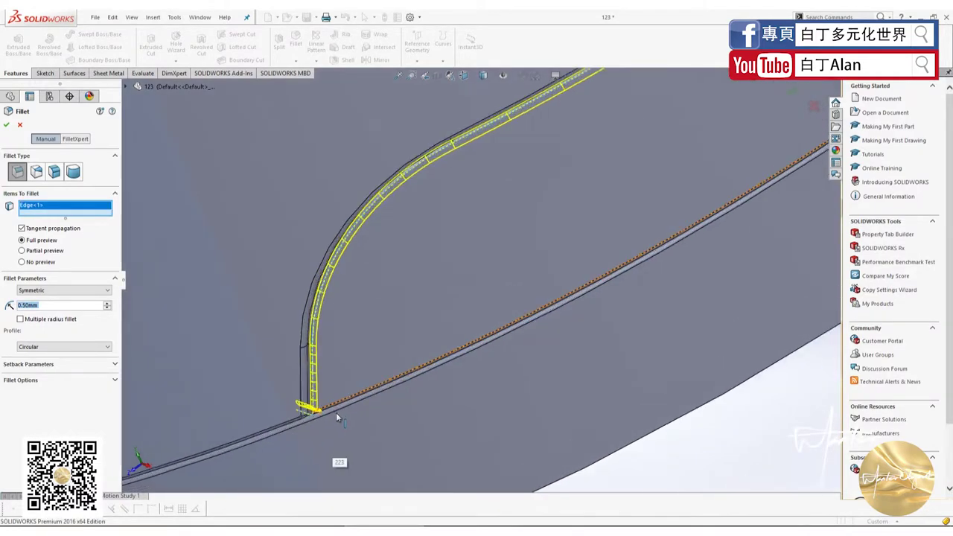
middle_click_drag(336, 415, 154, 228)
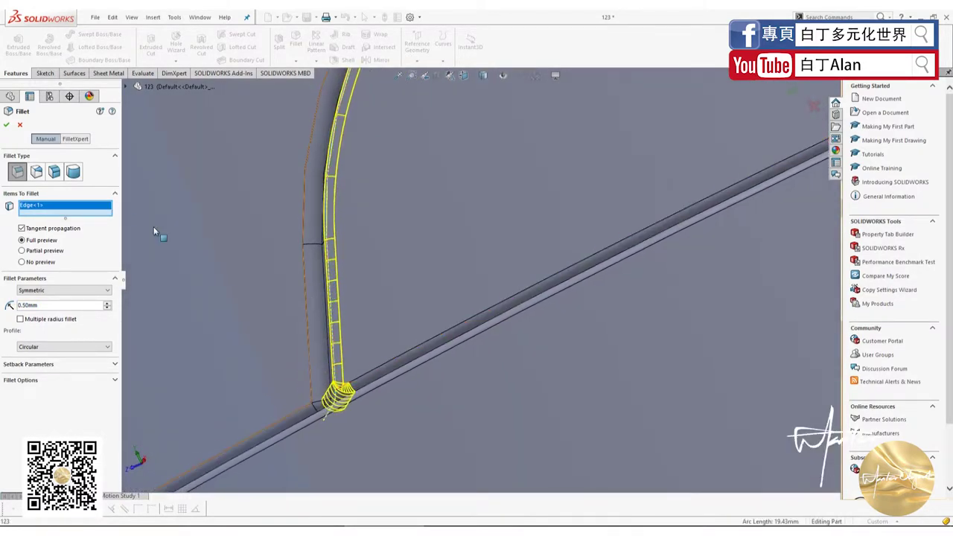
left_click(8, 126)
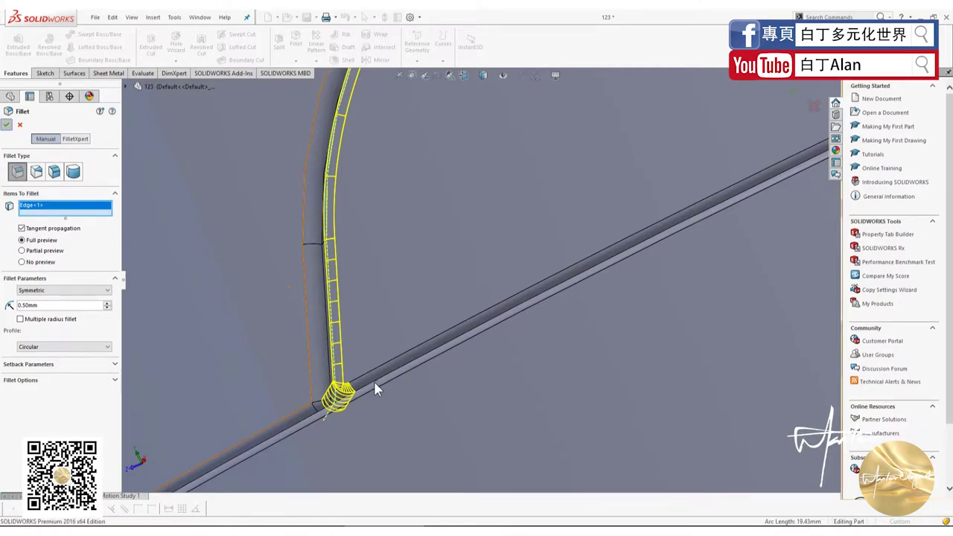
Step: Zoom out to view the whole toaster part
scroll(372, 415, "up", 3)
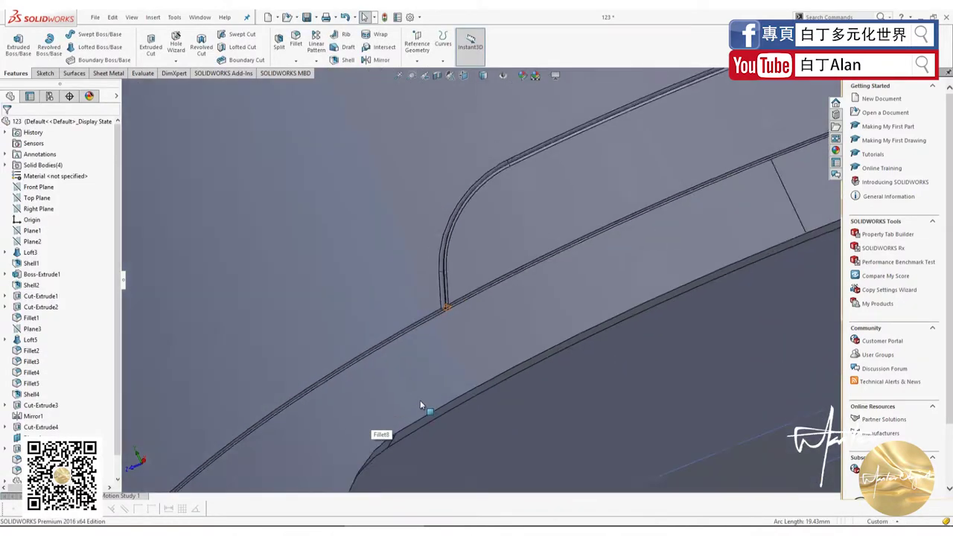
scroll(420, 400, "up", 3)
scroll(460, 391, "up", 5)
middle_click_drag(461, 392, 673, 356)
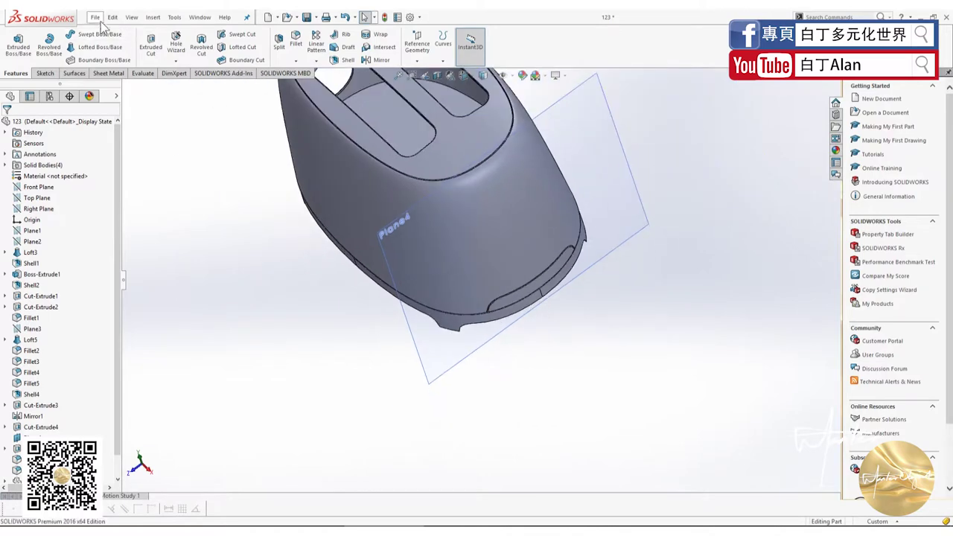
Step: Save toaster part 123 via File > Save and close it with Ctrl+W
left_click(95, 16)
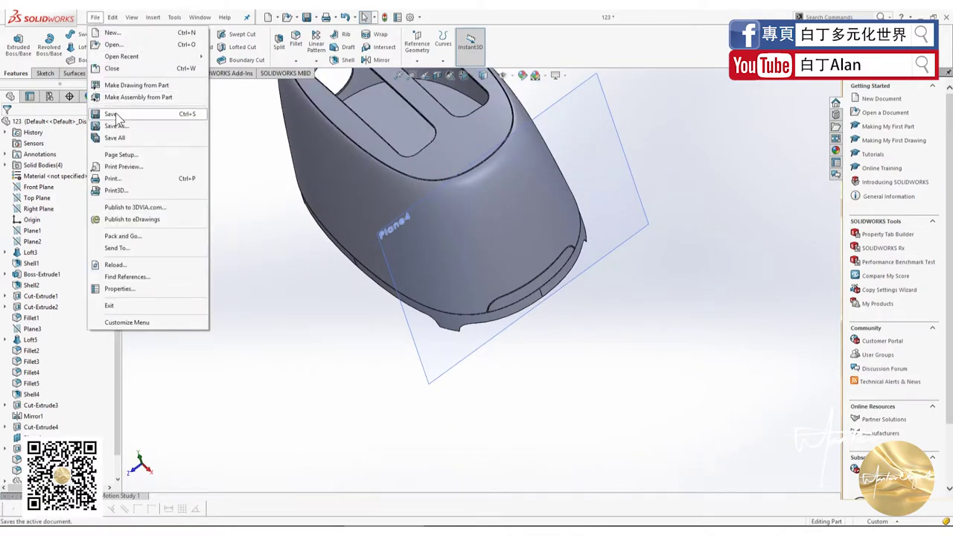
left_click(34, 165)
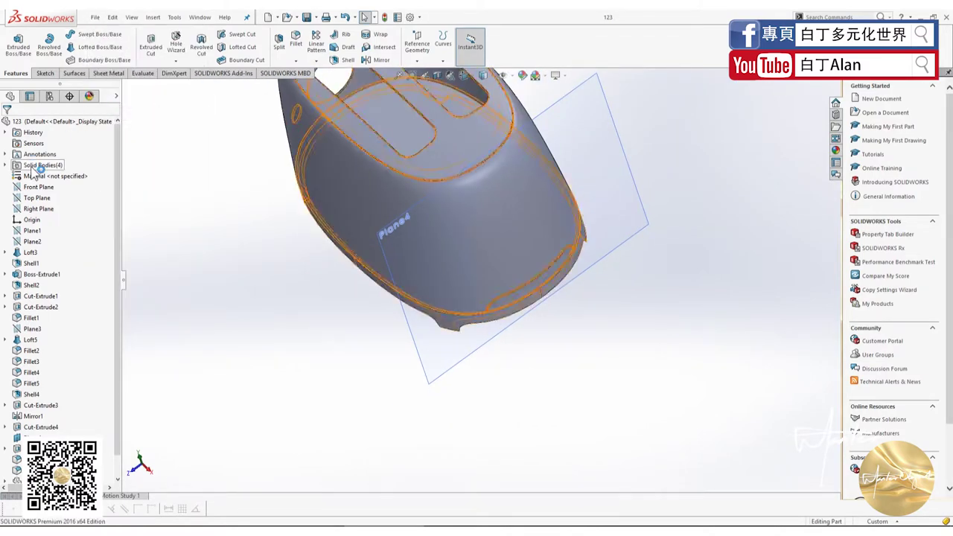
left_click(146, 207)
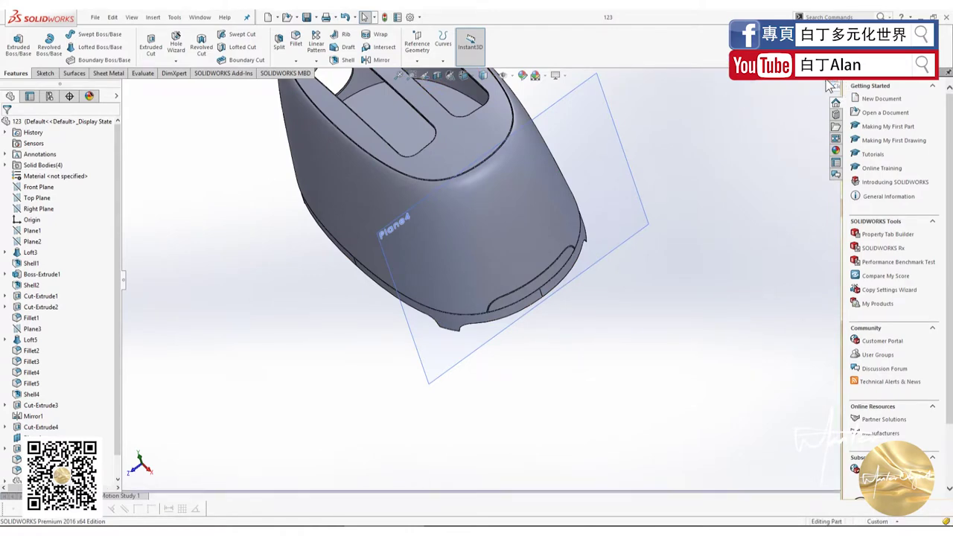
key("ctrl+w")
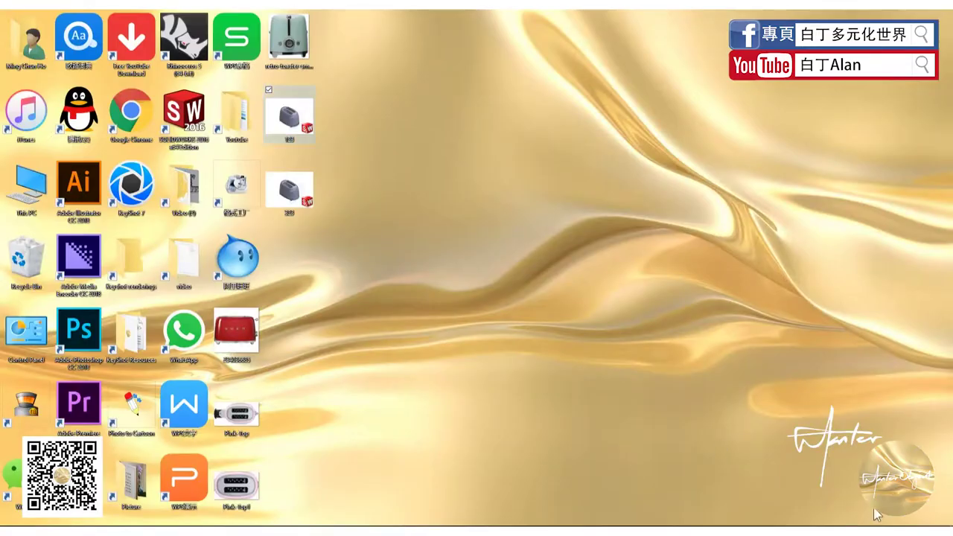
Step: Restore part 223 from the Recycle Bin and reopen toaster part 123, browsing to 223
double_click(26, 257)
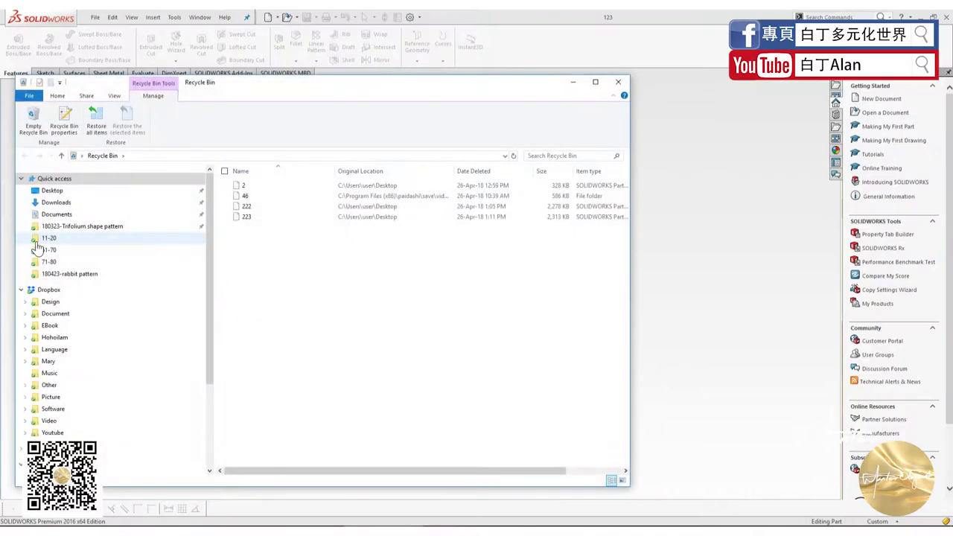
right_click(248, 219)
left_click(182, 222)
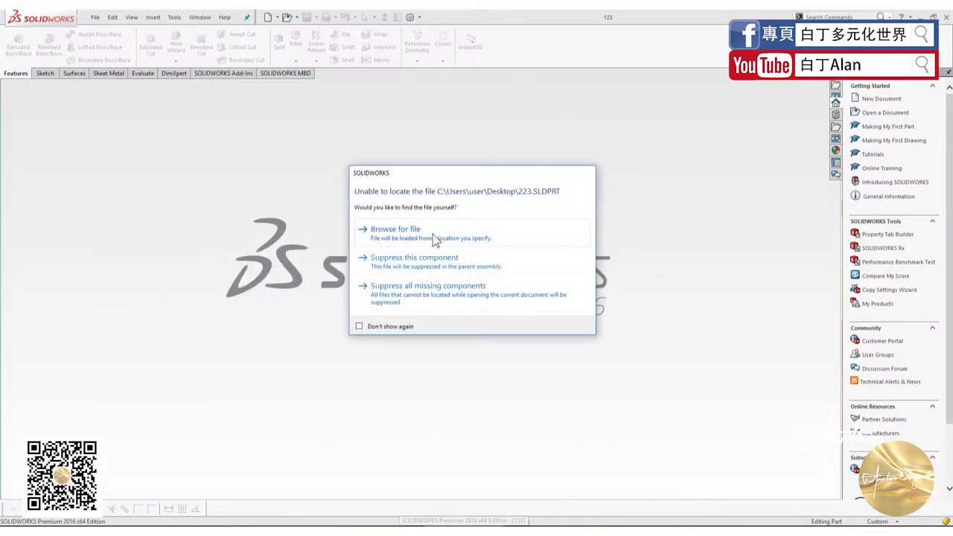
left_click(433, 234)
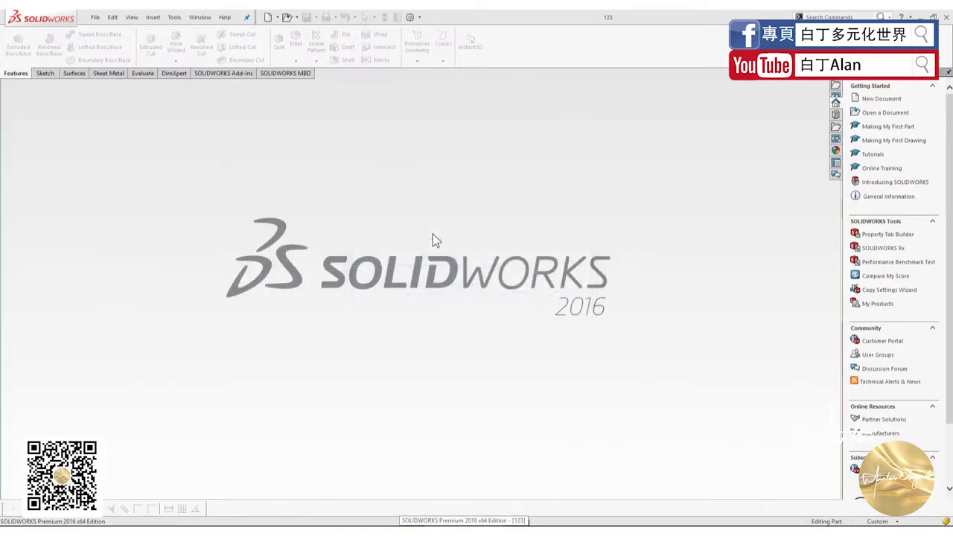
double_click(171, 91)
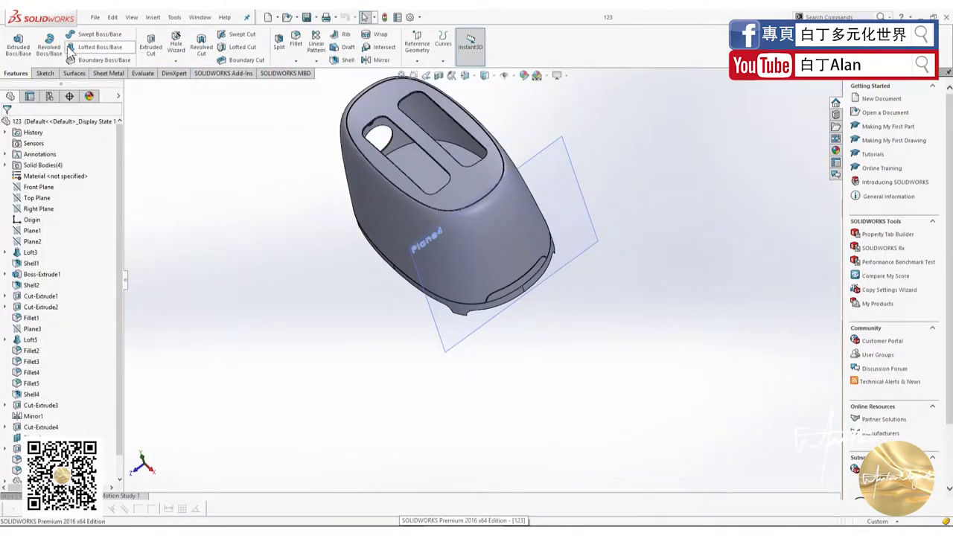
Step: Save the toaster part, then save a copy named 1231 and close the document
left_click(96, 17)
left_click(114, 127)
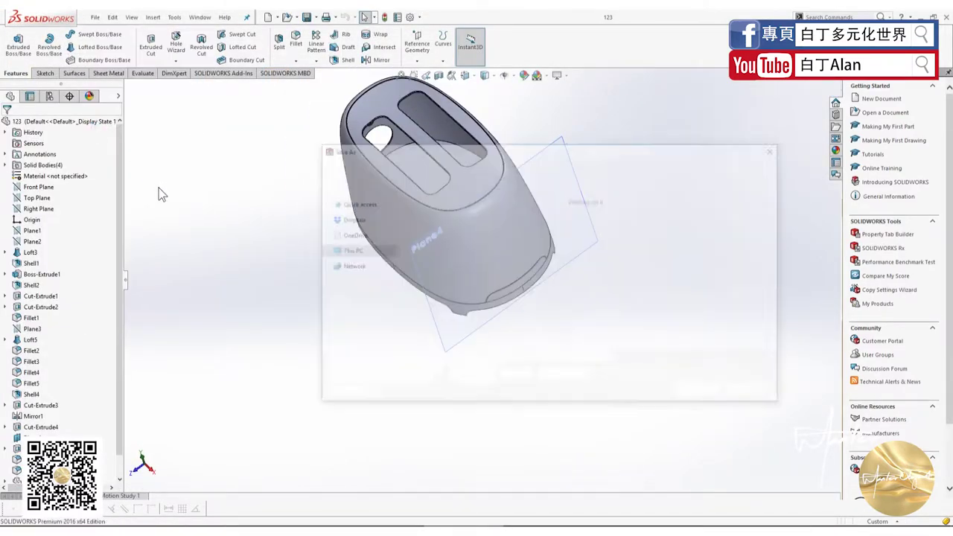
left_click(754, 392)
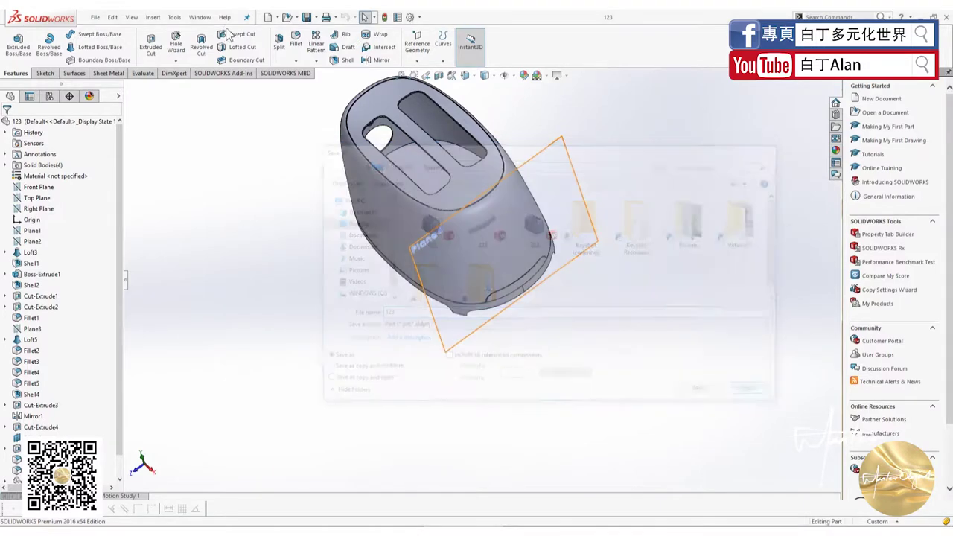
left_click(95, 17)
left_click(115, 126)
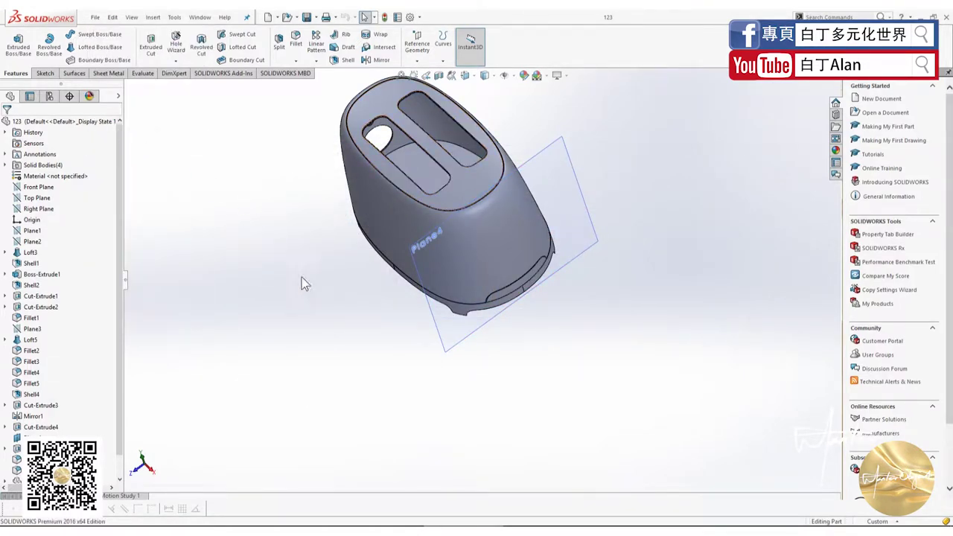
key("z")
left_click(96, 17)
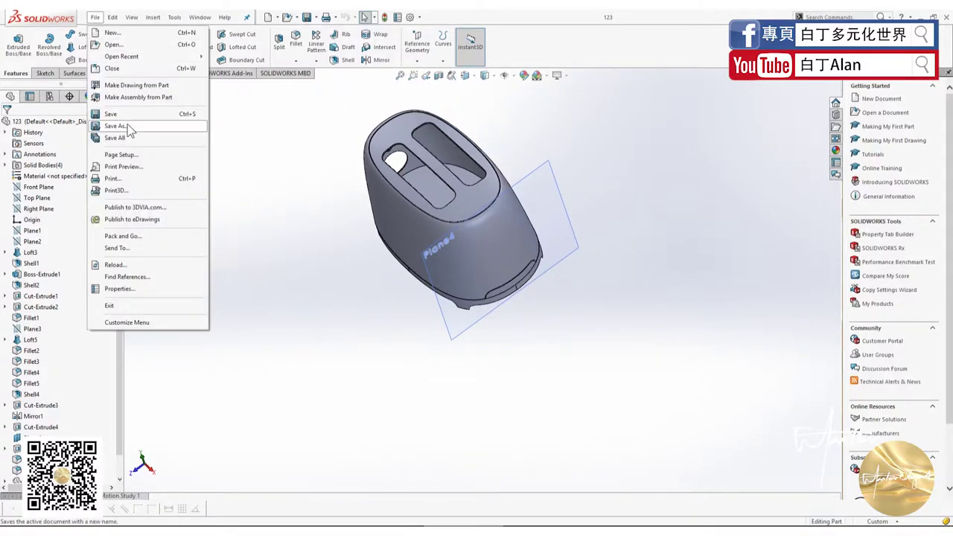
left_click(127, 124)
type("1231")
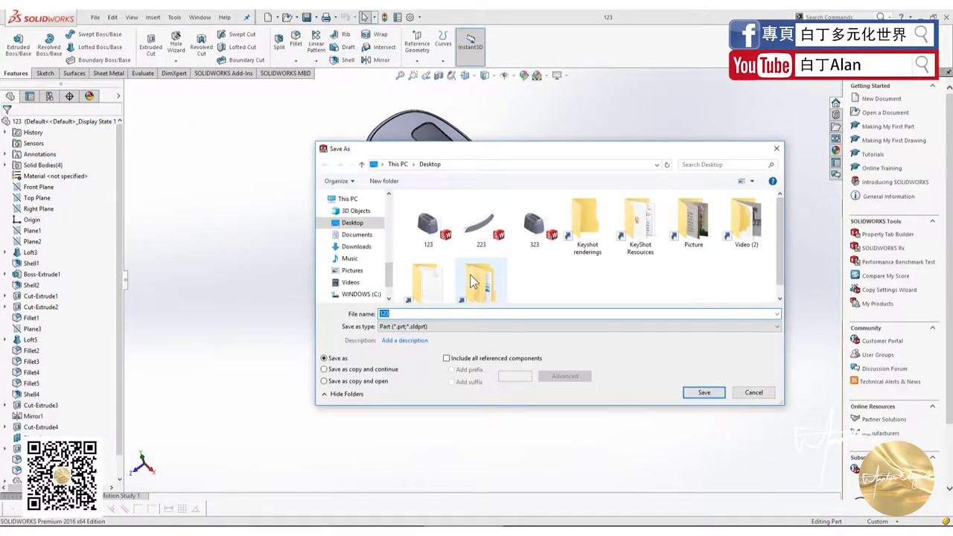
left_click(705, 392)
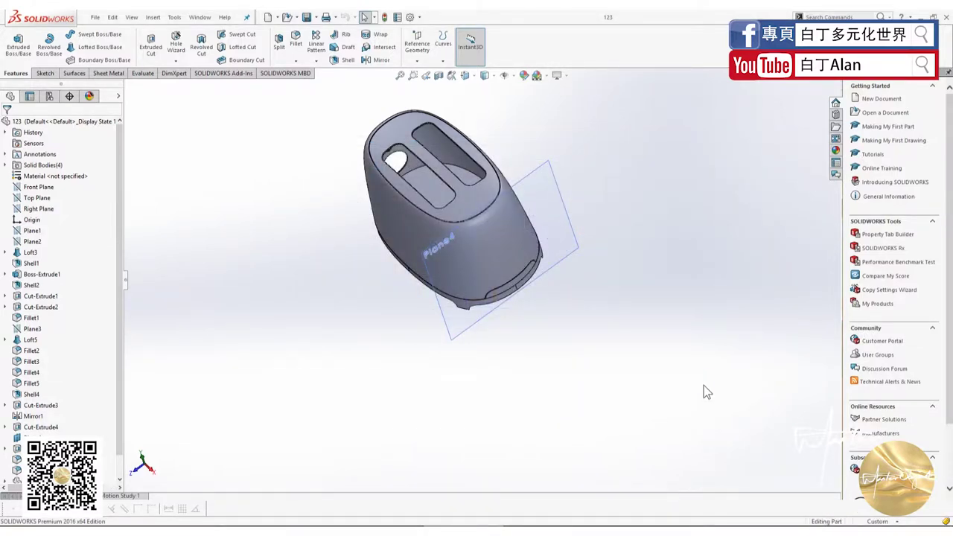
key("ctrl+w")
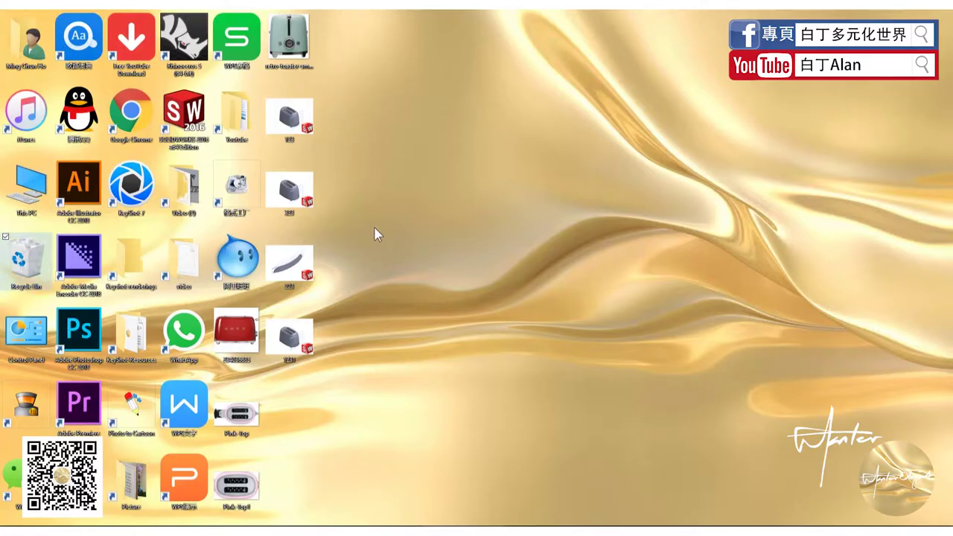
Step: Move file 223 to the Recycle Bin and open 1231, skipping the missing 223 file
left_click_drag(289, 261, 26, 249)
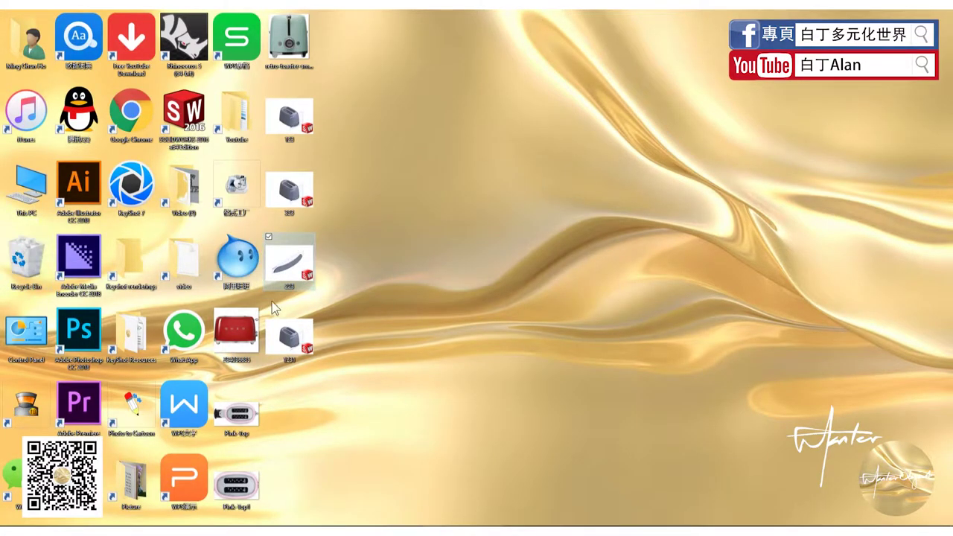
double_click(290, 262)
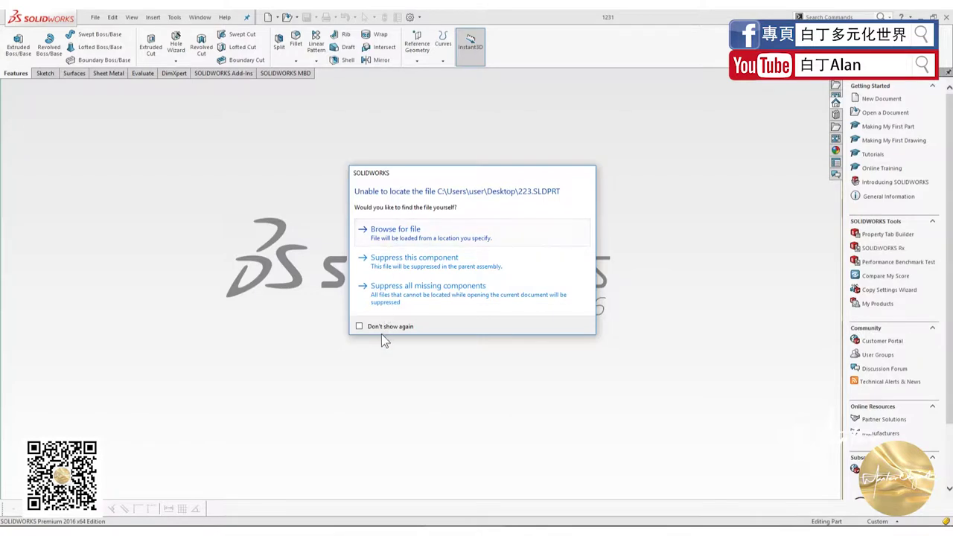
left_click(412, 293)
Step: Inspect the lever slot and the 223 Combine1 body in the Solid Bodies list
middle_click_drag(490, 274, 492, 260)
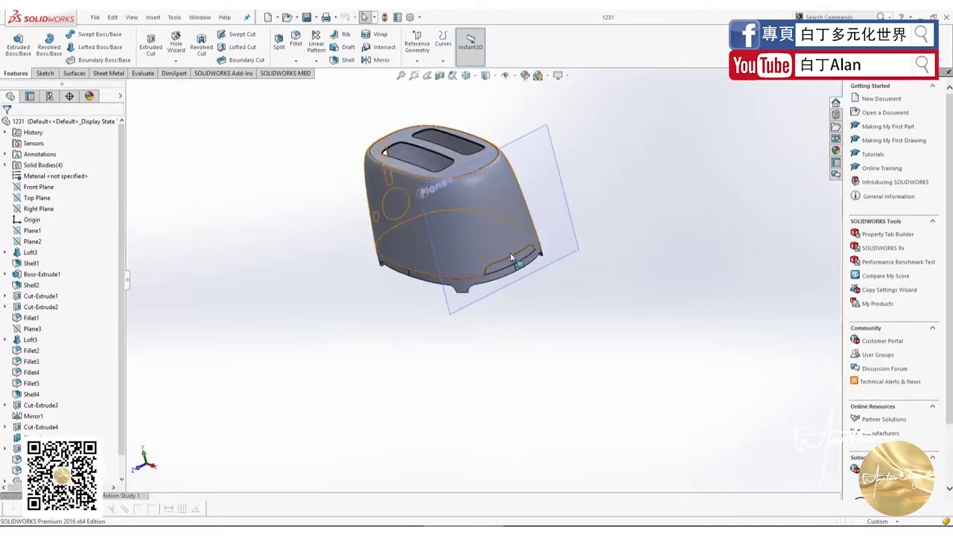
scroll(493, 258, "down", 5)
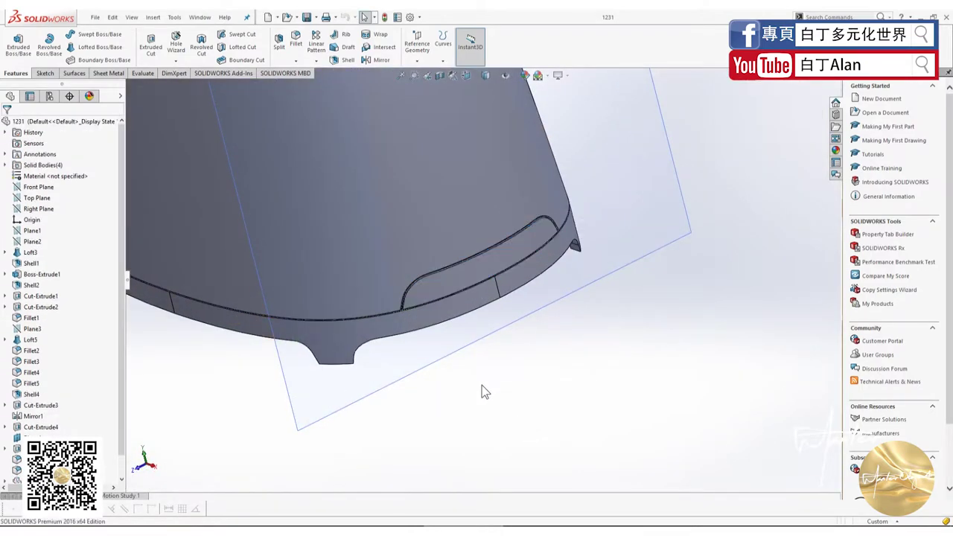
scroll(485, 376, "up", 2)
scroll(470, 290, "down", 2)
left_click(468, 305)
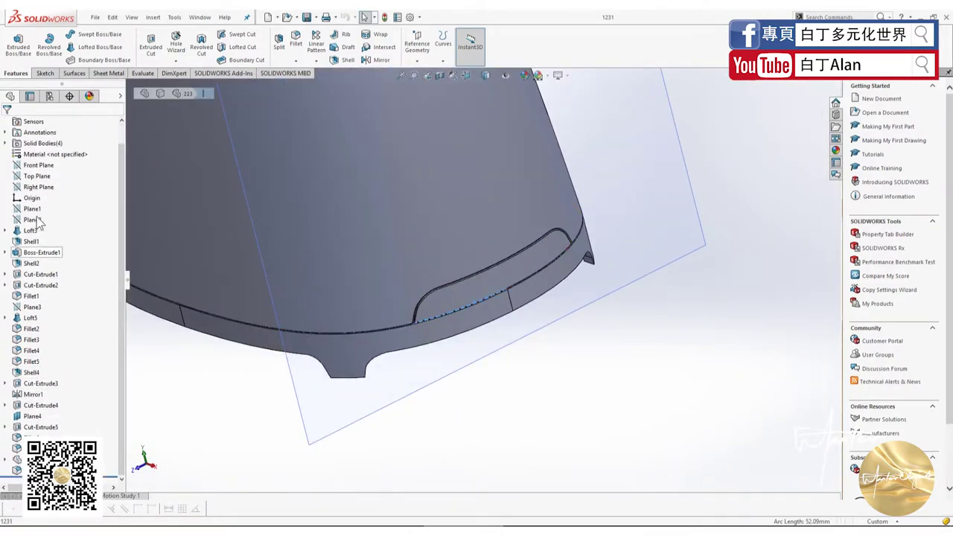
left_click(6, 165)
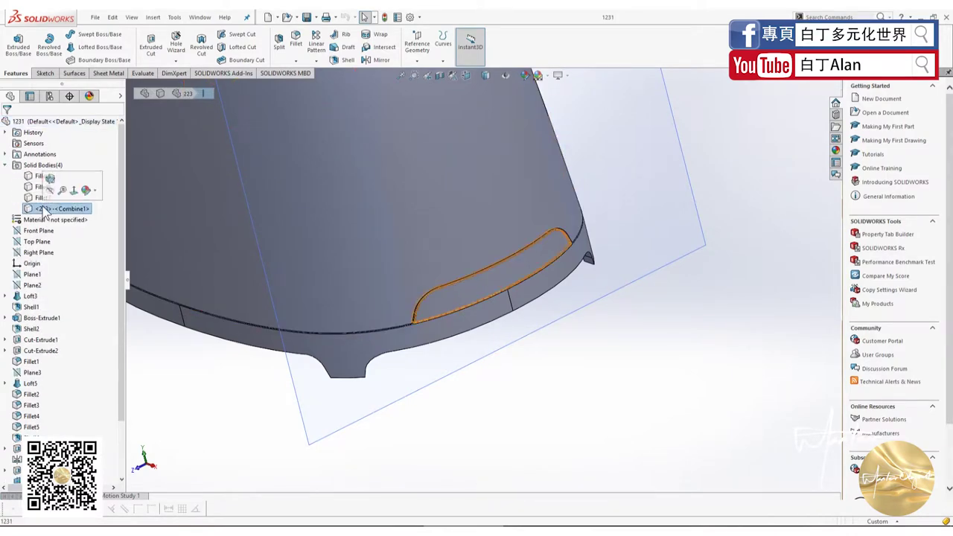
left_click(44, 210)
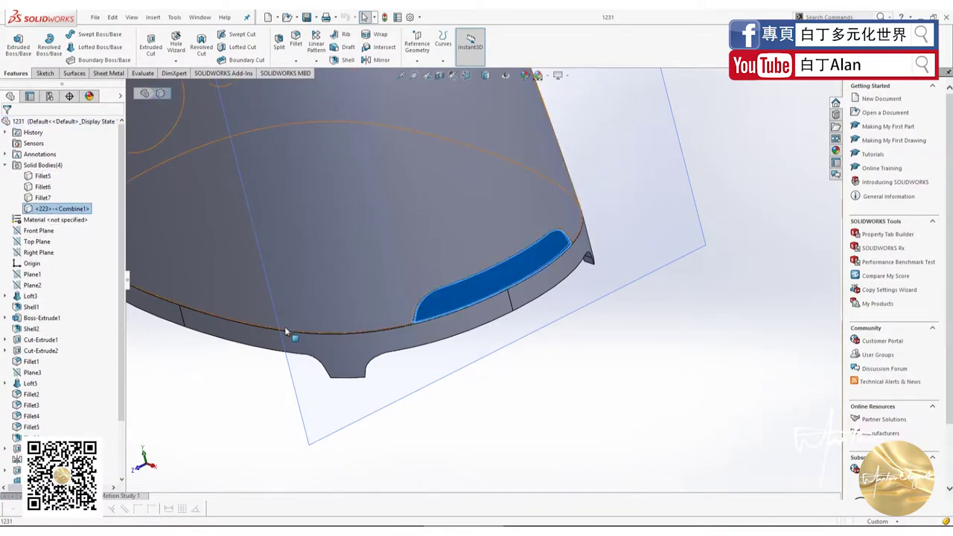
scroll(535, 432, "up", 3)
left_click(536, 420)
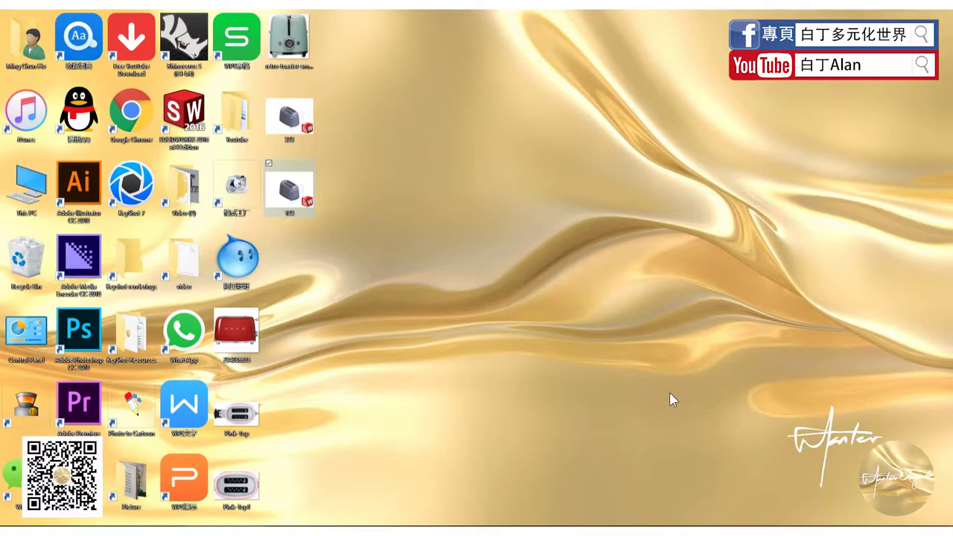
Step: Open the toaster part from the desktop and rotate it upright to face front
left_click(303, 130)
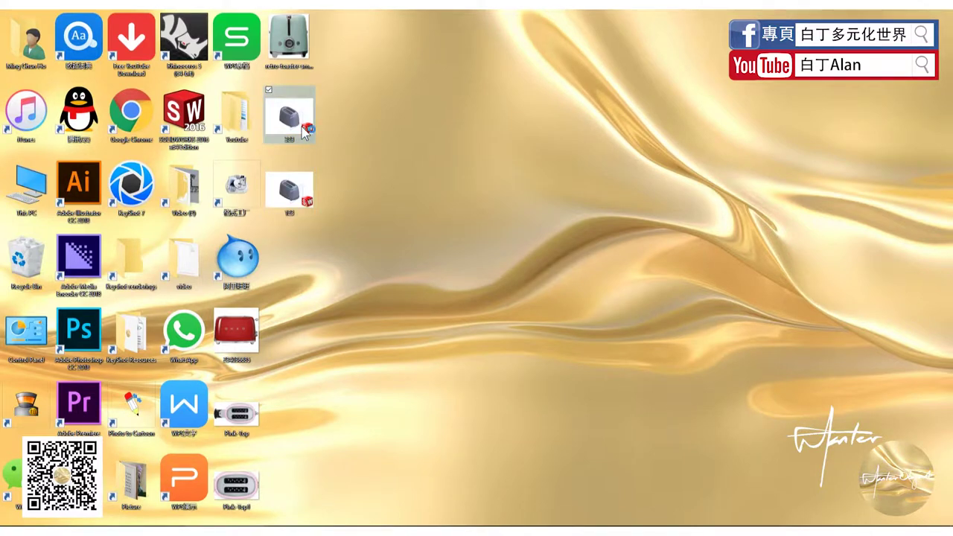
double_click(303, 130)
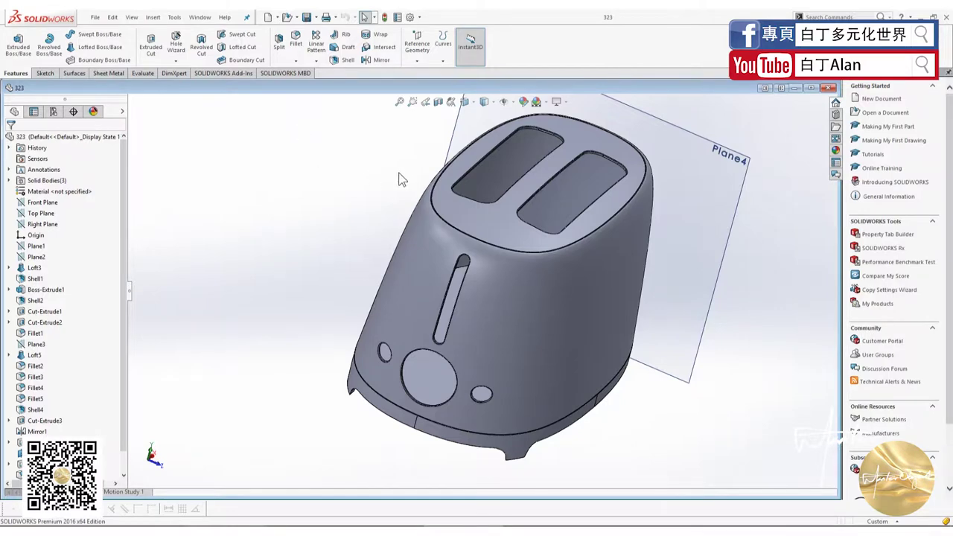
middle_click_drag(396, 177, 476, 328)
scroll(416, 314, "down", 4)
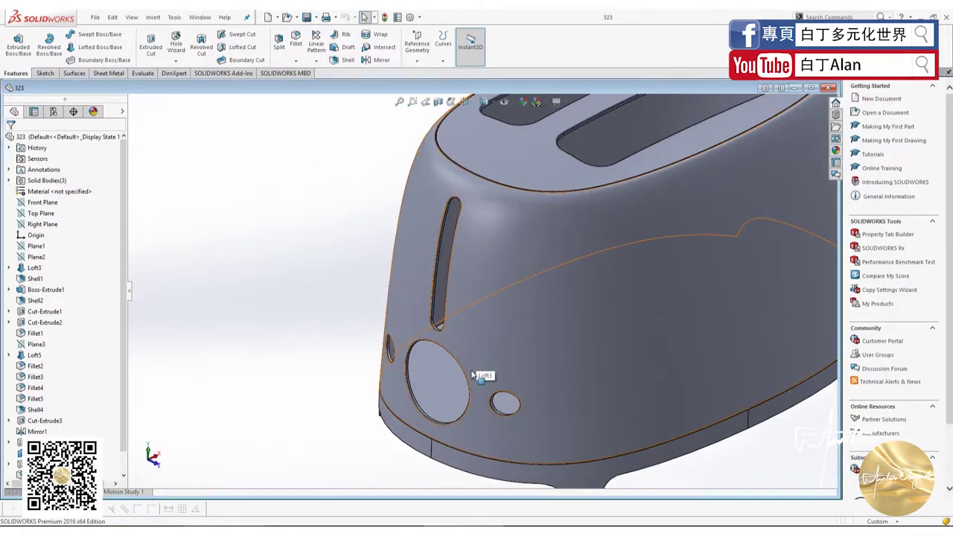
scroll(471, 382, "up", 5)
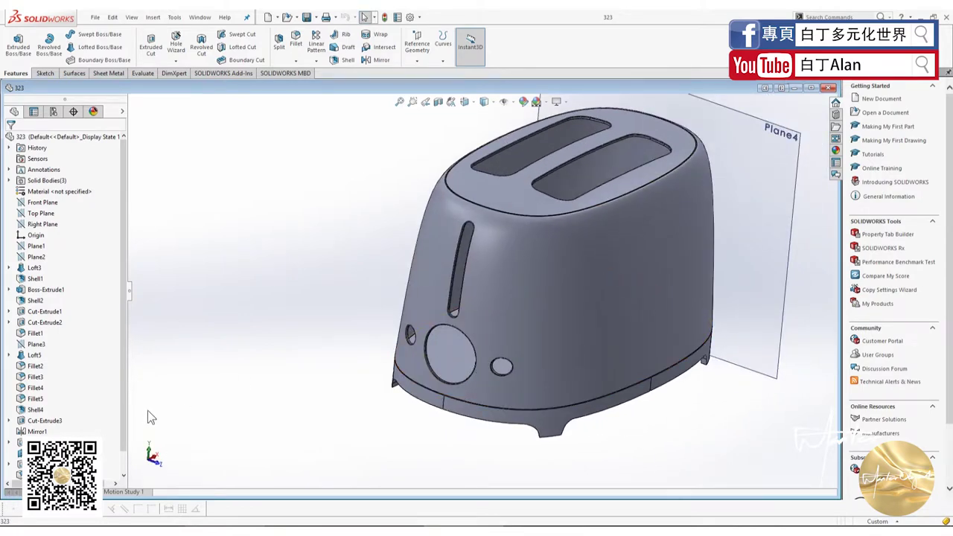
Step: Delete the base body Fillet5 and top body Fillet7 with Delete/Keep Body
left_click(476, 183)
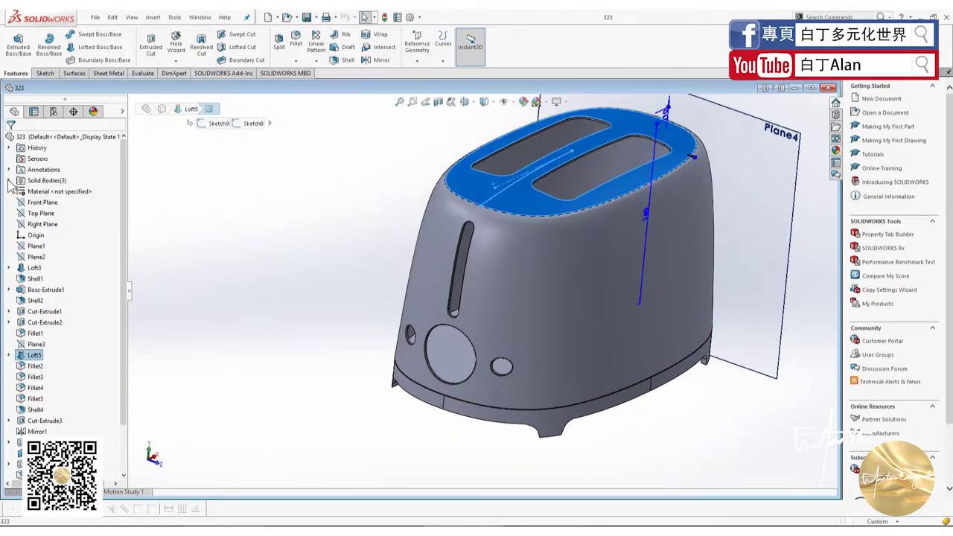
left_click(9, 180)
left_click(45, 192)
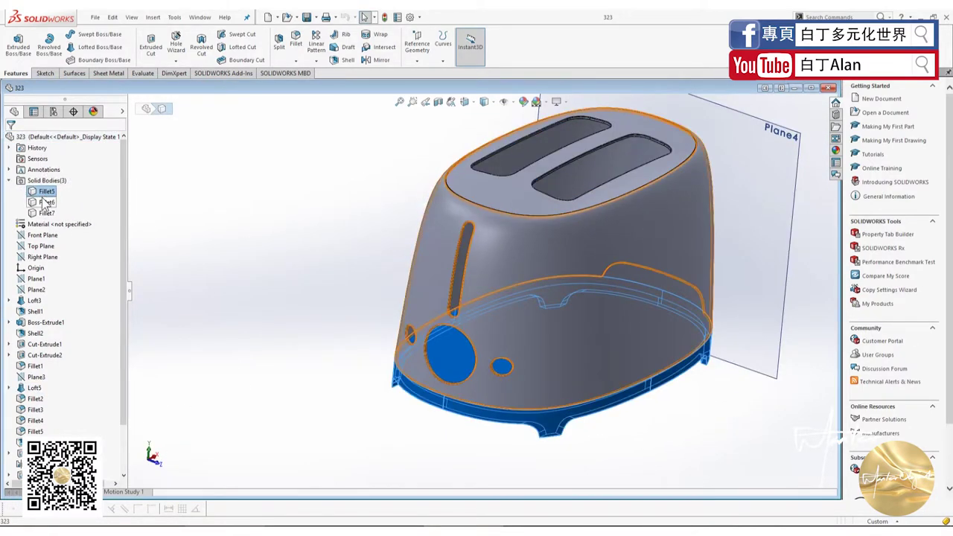
left_click(44, 214, "ctrl")
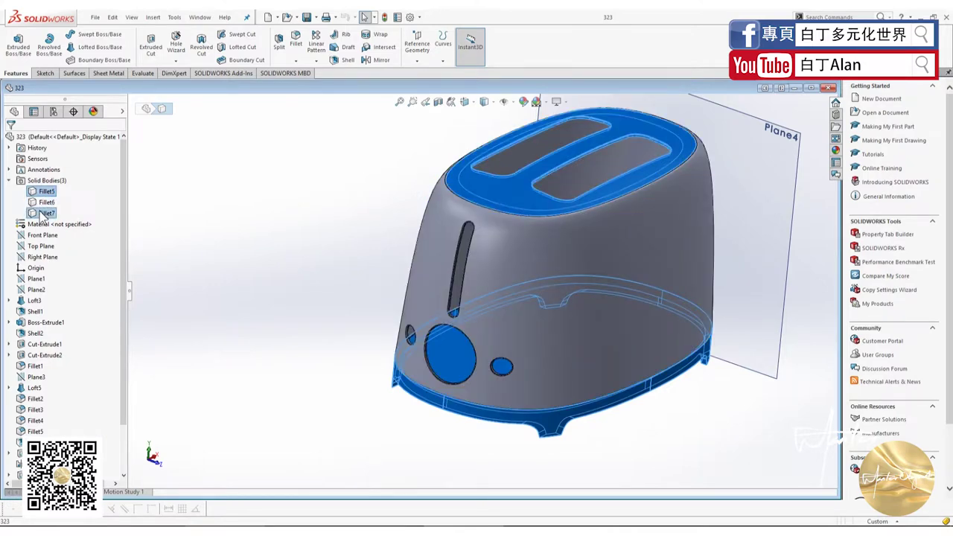
right_click(43, 214)
left_click(74, 270)
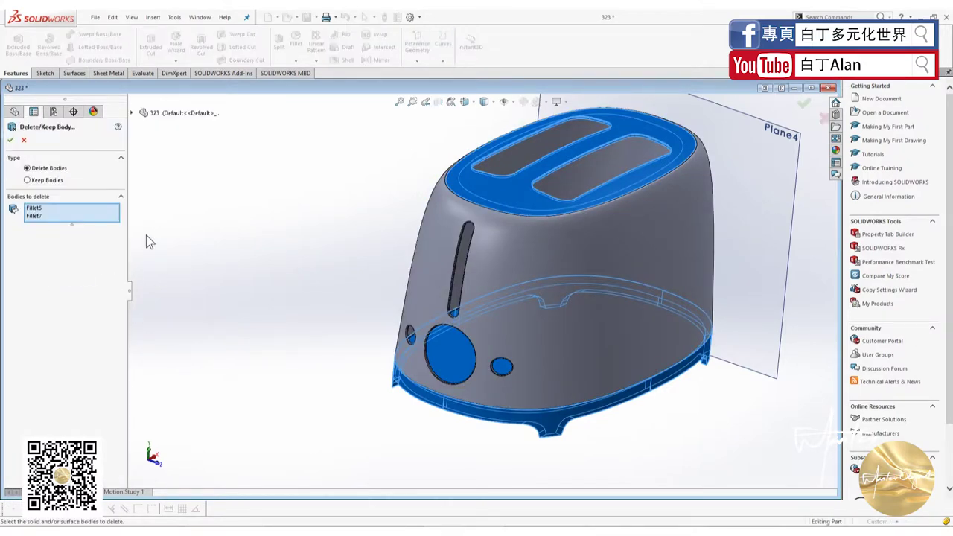
left_click(10, 140)
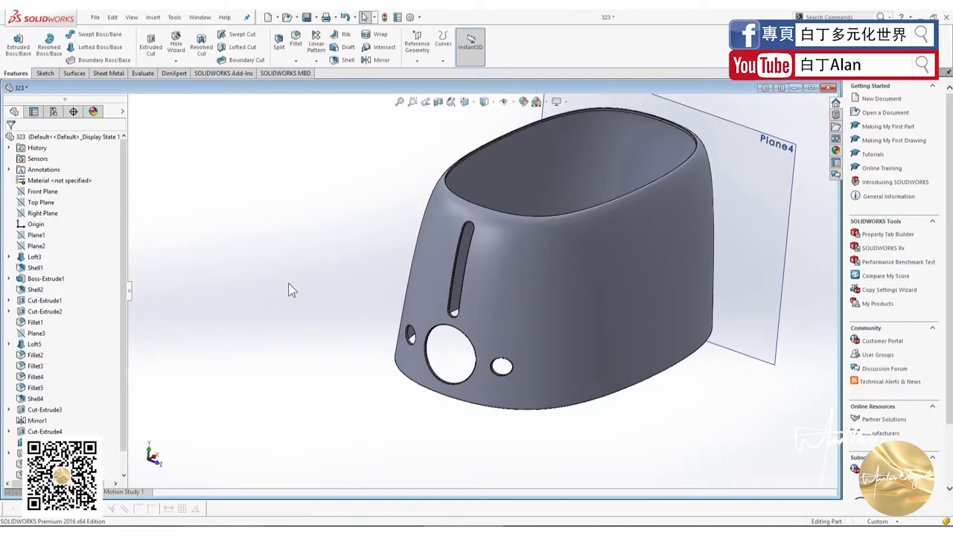
scroll(92, 406, "down", 1)
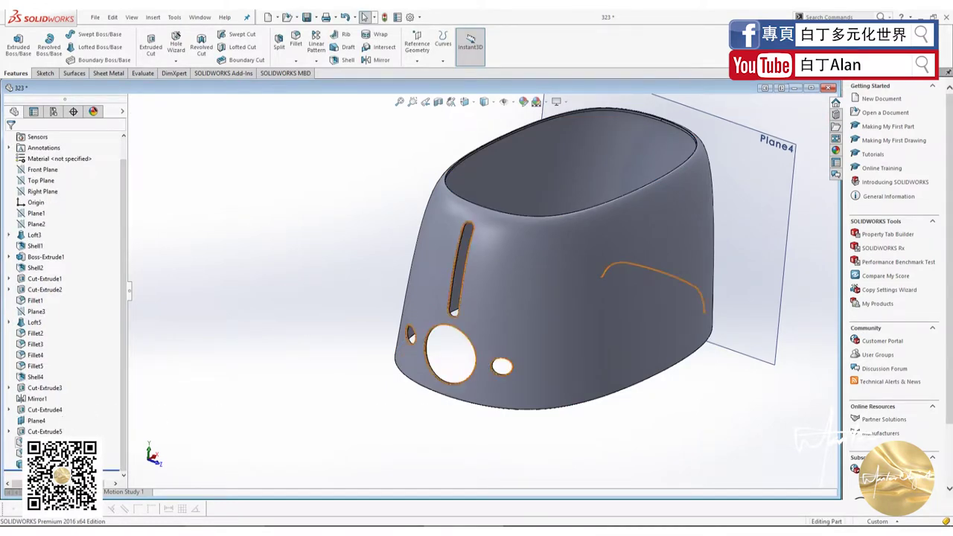
left_click(34, 464)
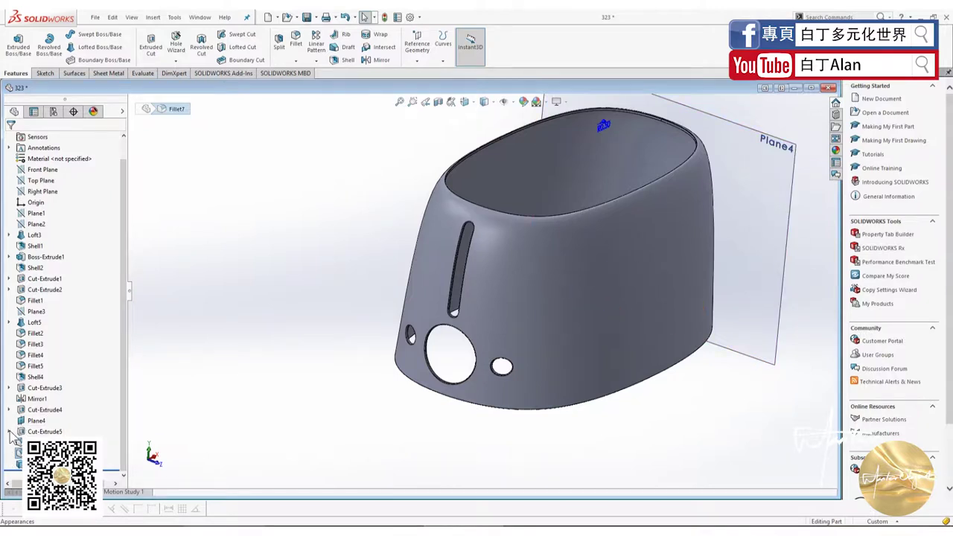
Step: Reveal Sketch12 and Sketch13 under the front cuts, then edit and exit Sketch13
left_click(9, 388)
left_click(49, 398)
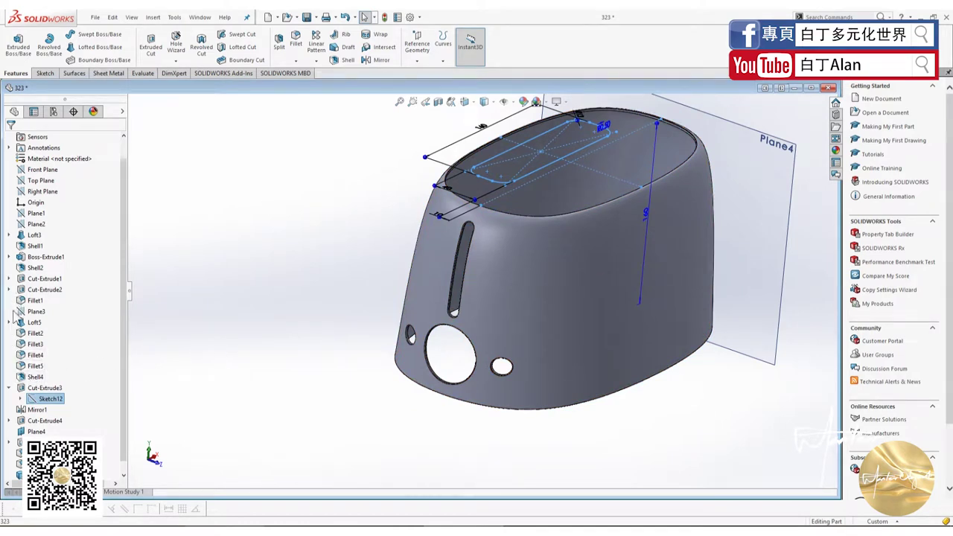
left_click(44, 421)
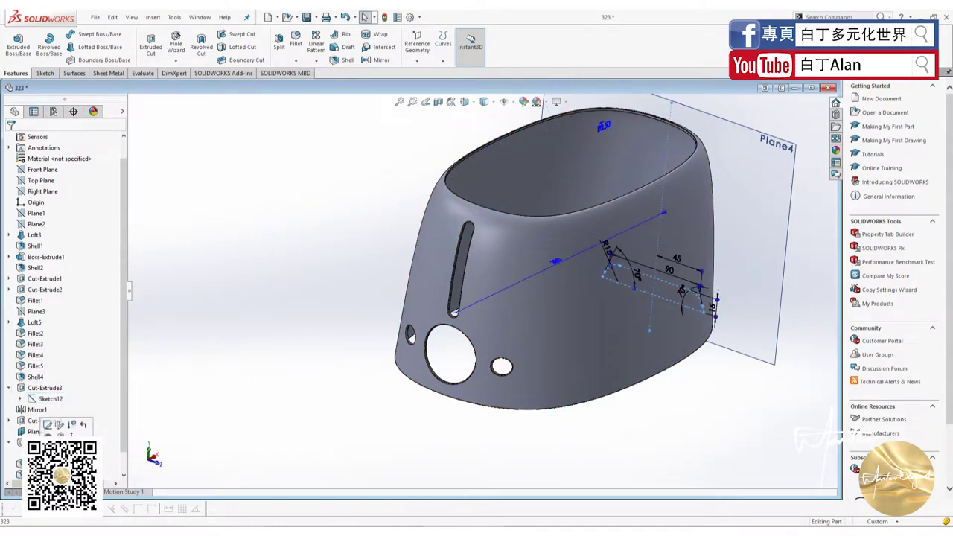
left_click(9, 421)
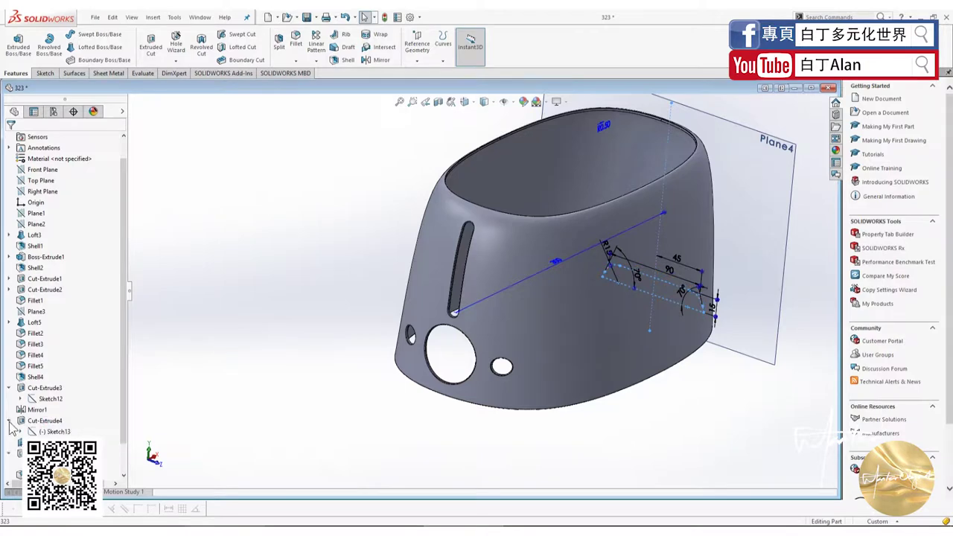
left_click(58, 432)
left_click(45, 403)
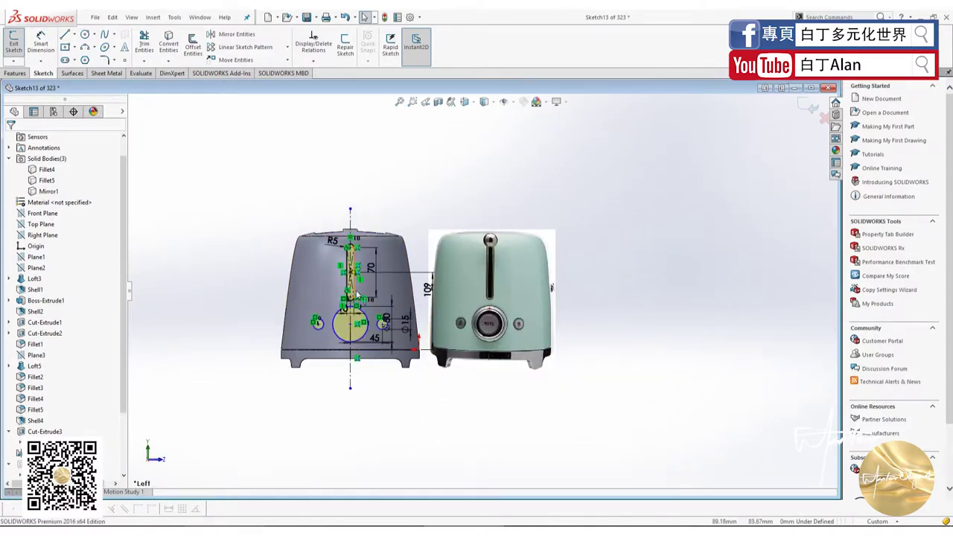
middle_click_drag(357, 296, 324, 339)
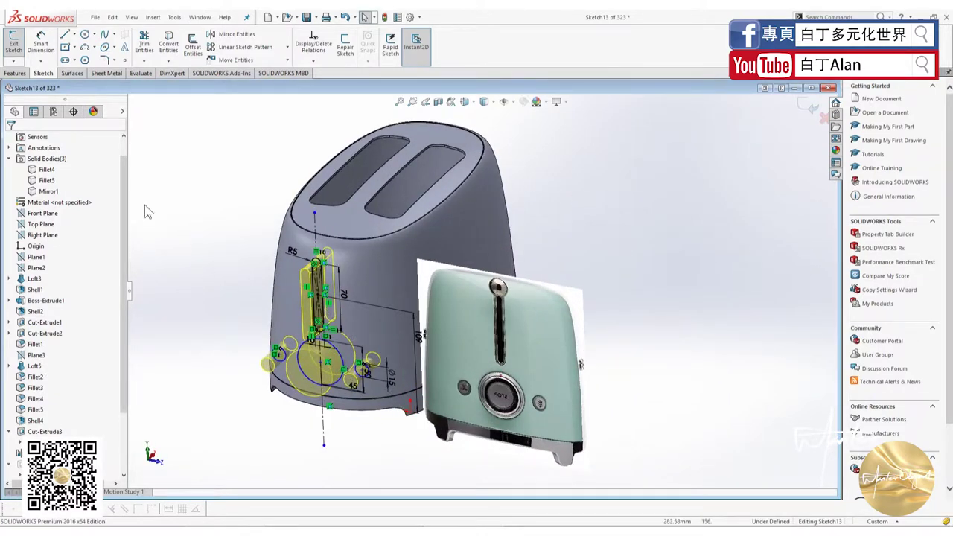
left_click(812, 88)
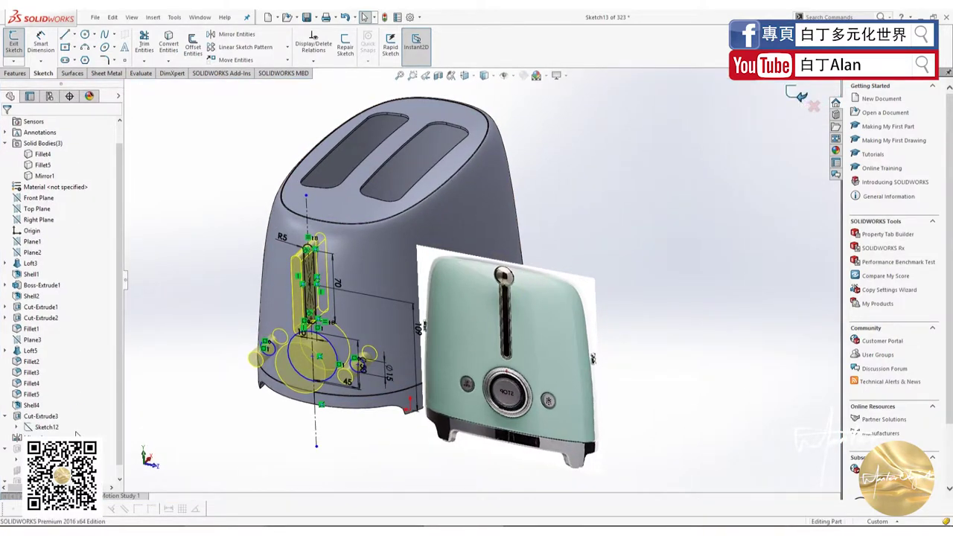
left_click(76, 436)
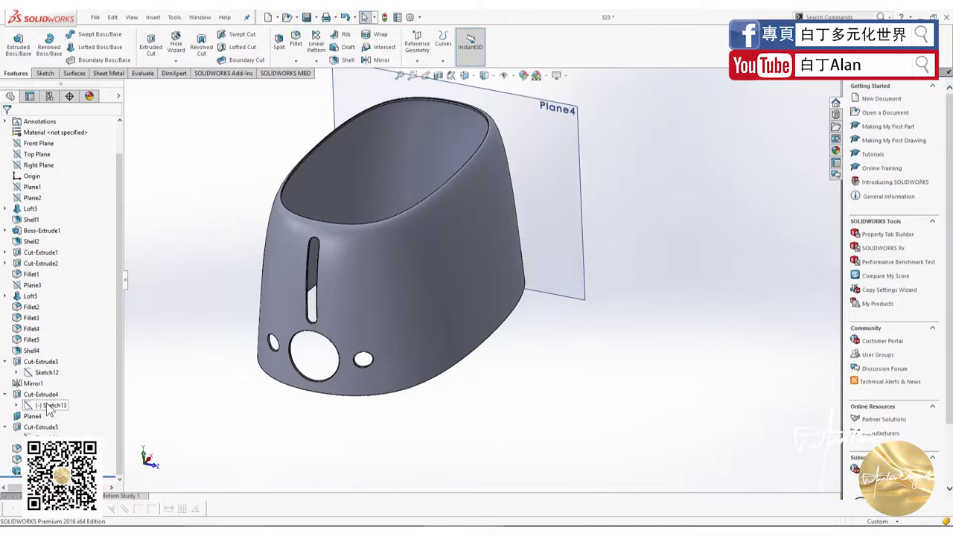
Step: Remove the Cut-Extrude4 front cut, keeping Sketch13 selected as the profile
left_click(30, 395)
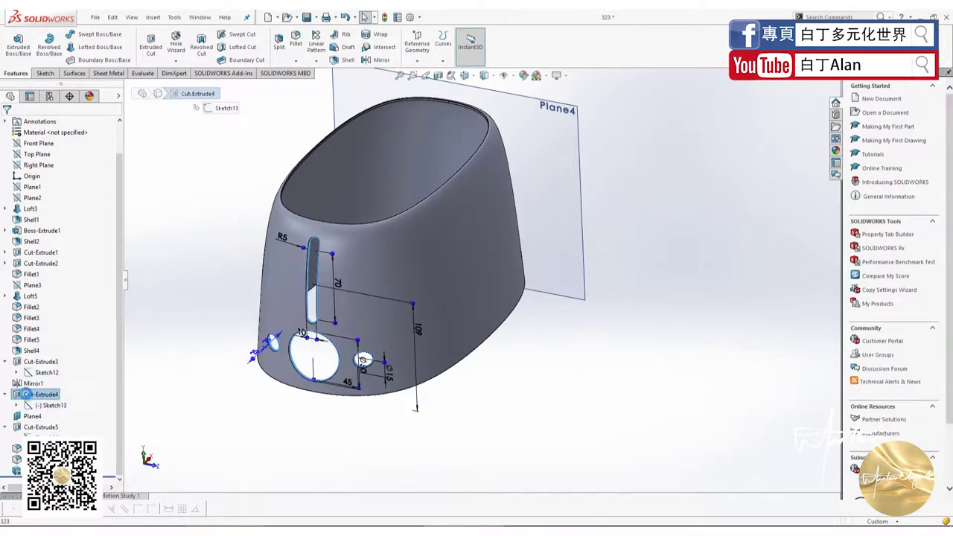
key("ctrl+z")
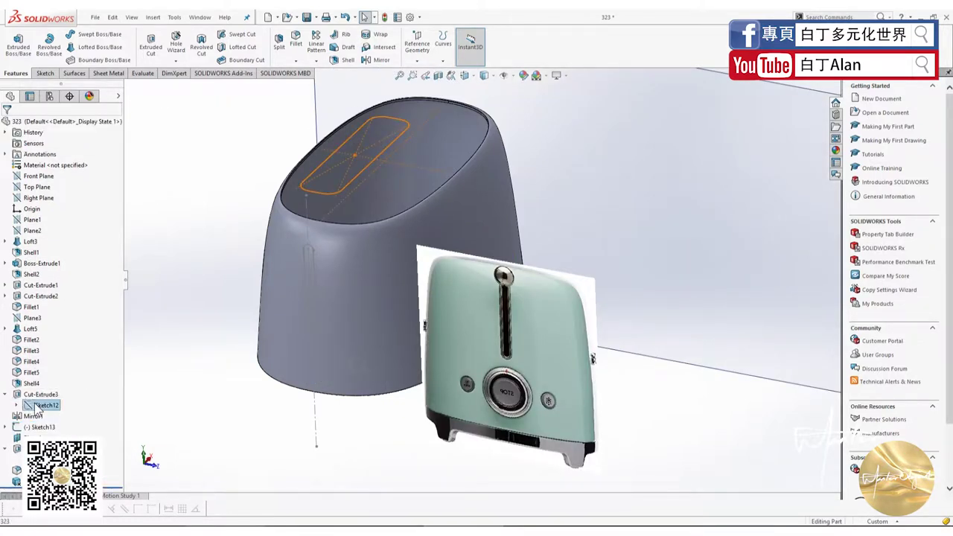
left_click(41, 405)
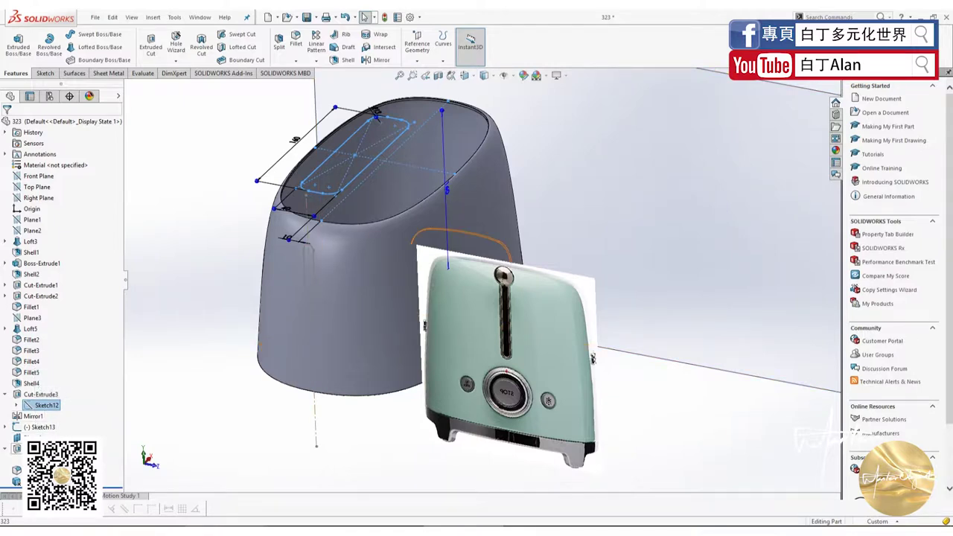
left_click(41, 427)
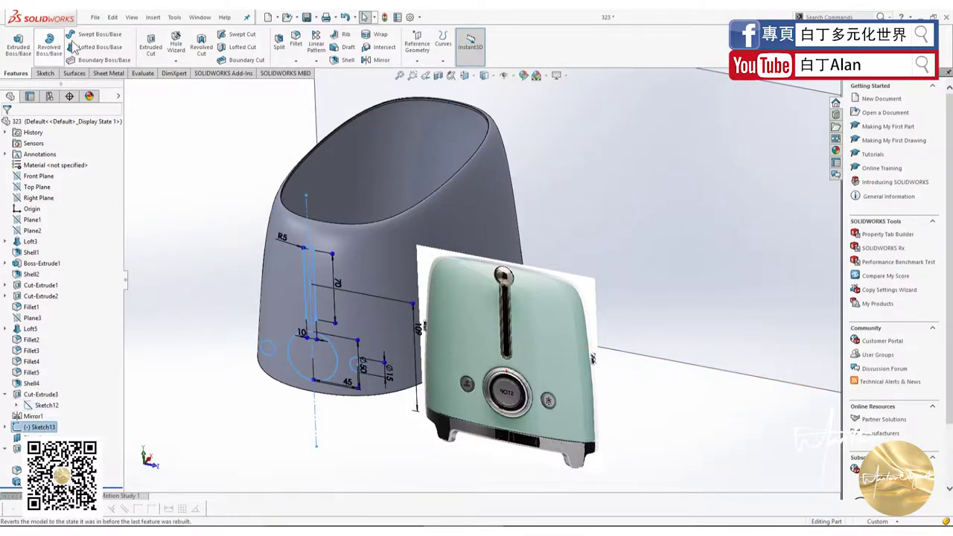
Step: Boss-extrude Sketch13 81 mm in Direction 1 and 62 mm in Direction 2, unmerged
left_click(18, 43)
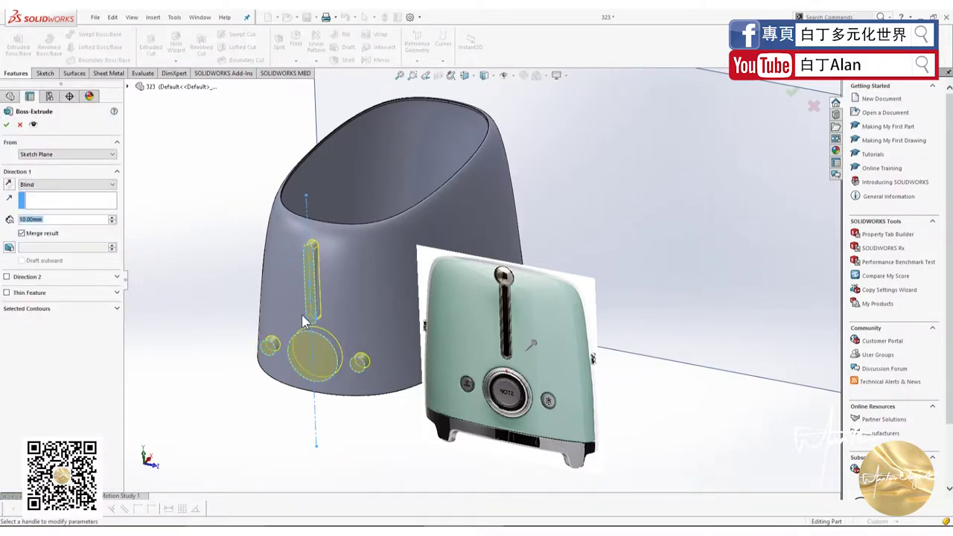
mouse_move(304, 322)
middle_mouse_down()
mouse_move(325, 318)
mouse_move(313, 361)
mouse_move(353, 330)
middle_mouse_up()
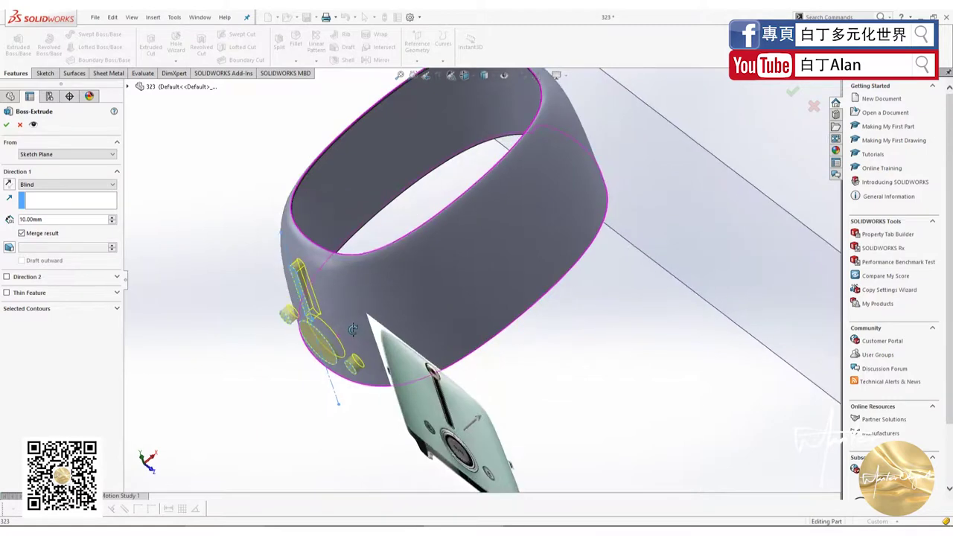
mouse_move(480, 420)
left_mouse_down()
mouse_move(511, 376)
mouse_move(536, 369)
left_mouse_up()
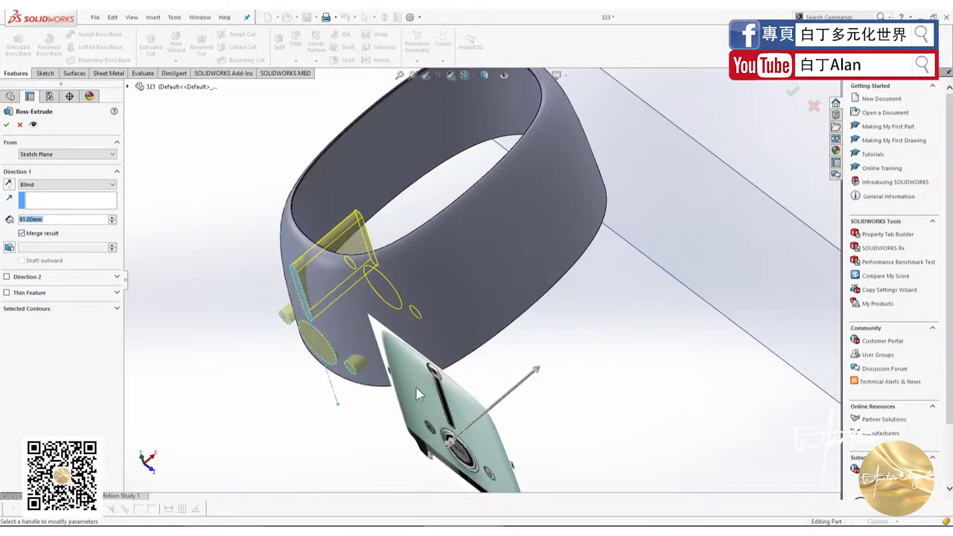
left_click(8, 278)
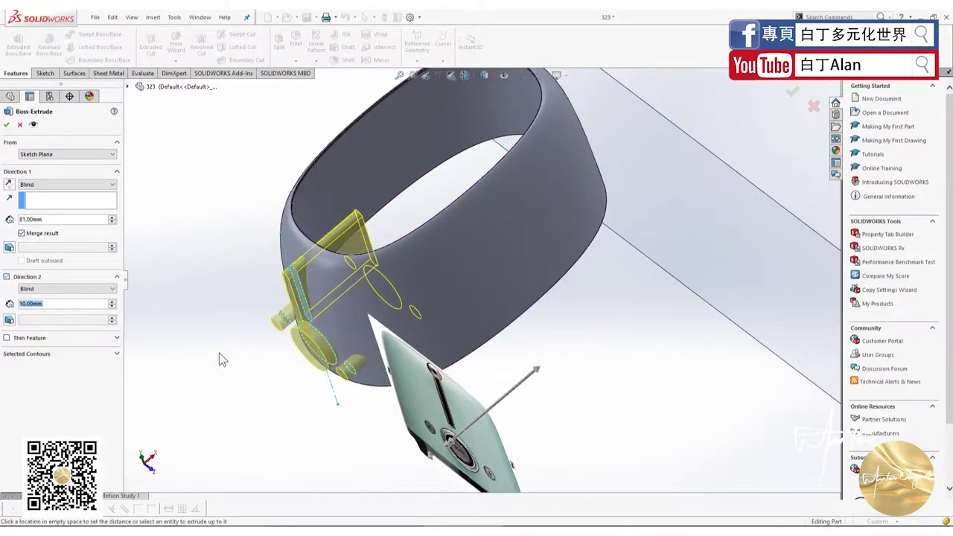
mouse_move(450, 447)
left_mouse_down()
mouse_move(425, 452)
mouse_move(297, 417)
left_mouse_up()
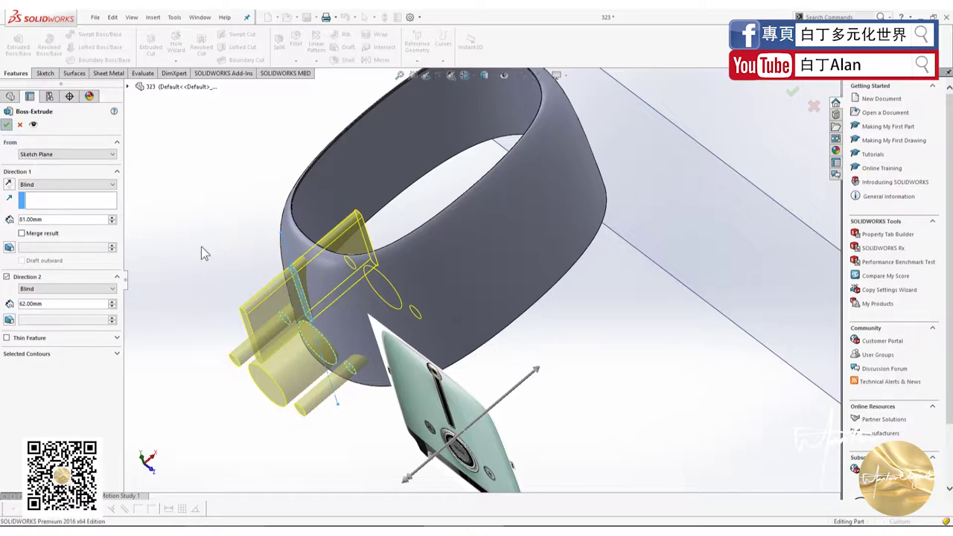
key("Return")
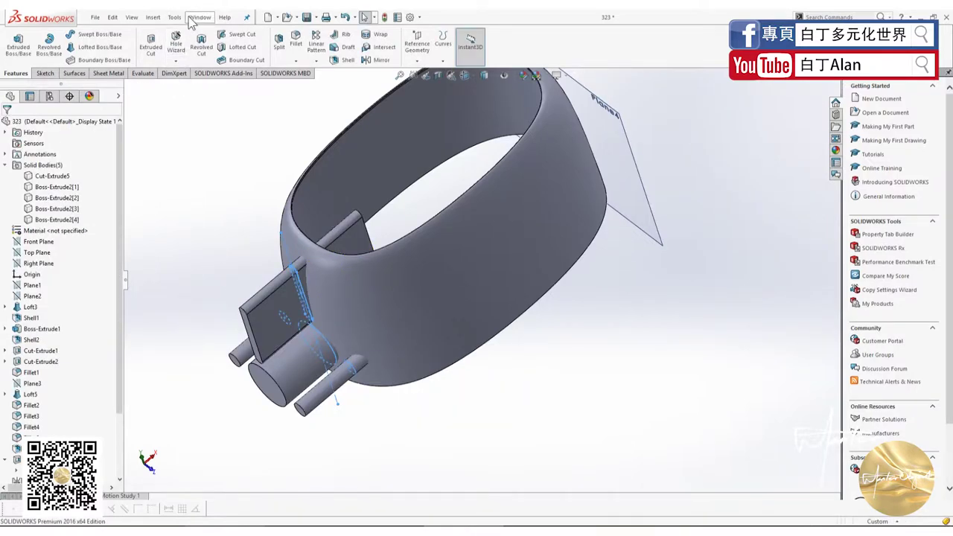
Step: Try a Common combine of the lever plate, outer shell and three cylinders, then exit it
left_click(152, 17)
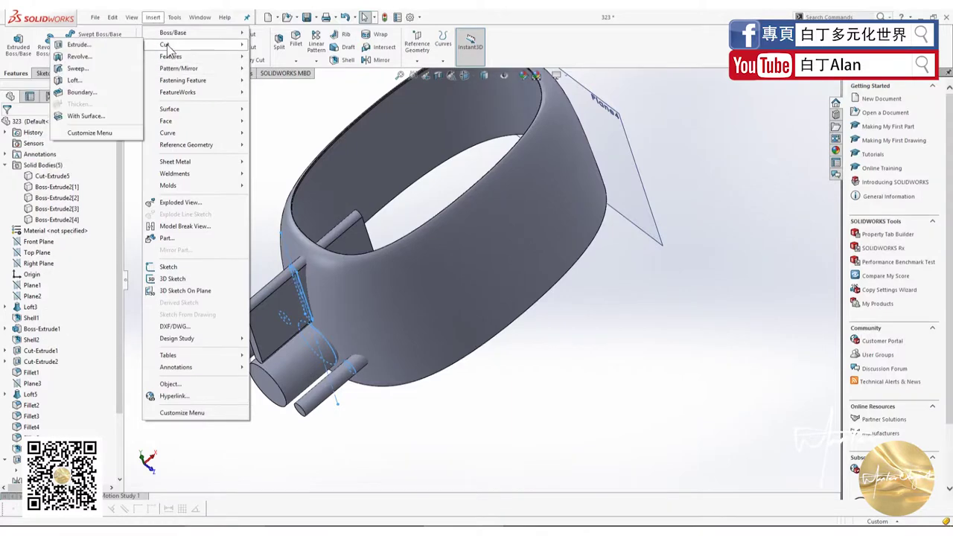
mouse_move(170, 57)
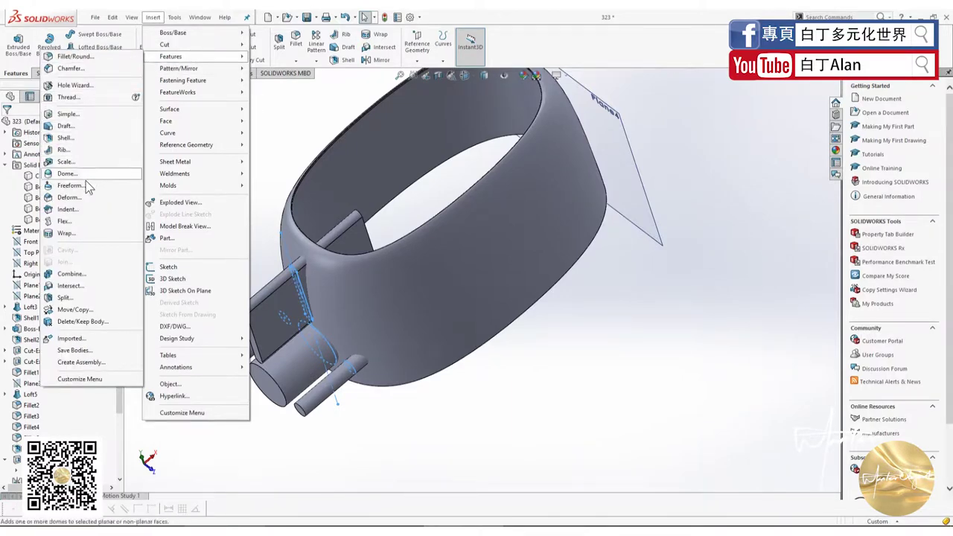
left_click(70, 274)
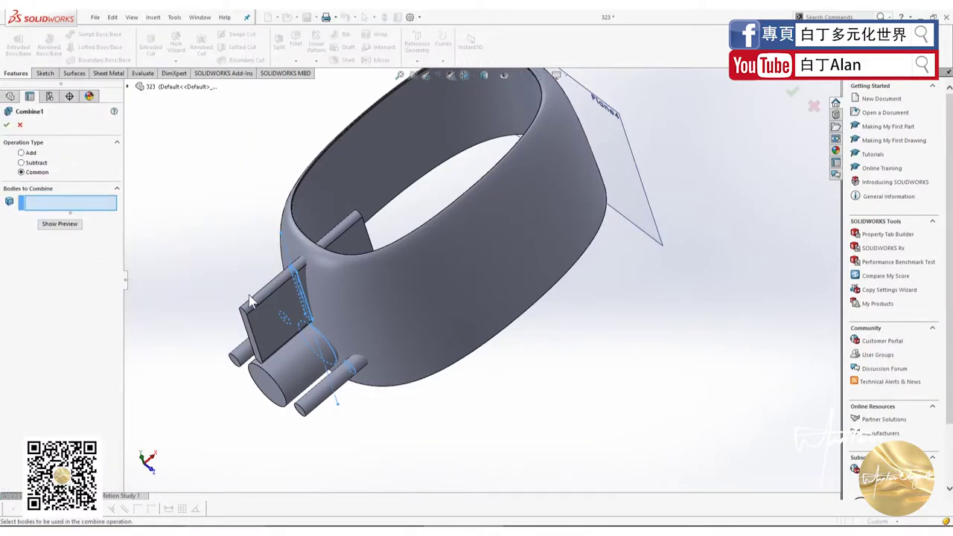
left_click(255, 319)
left_click(280, 372)
left_click(350, 342)
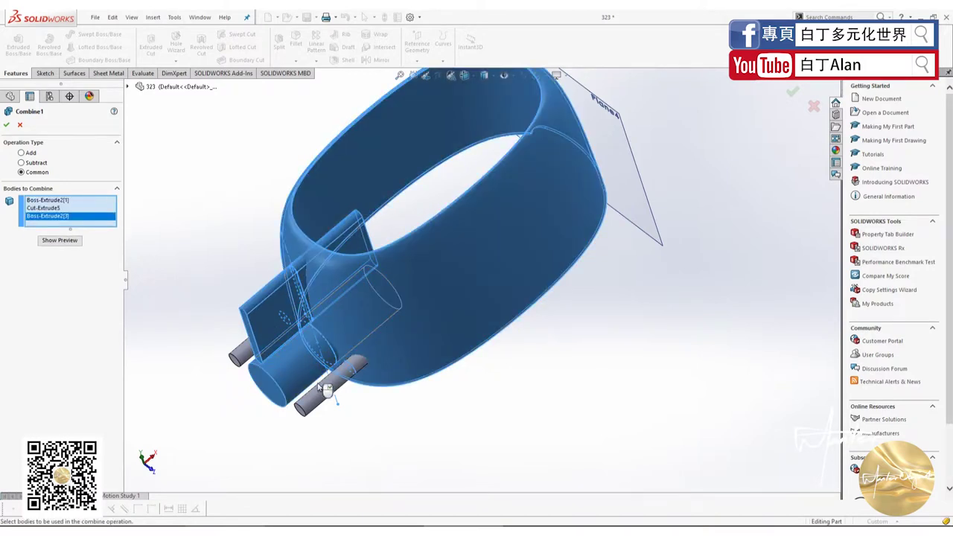
left_click(321, 391)
left_click(248, 361)
left_click(8, 127)
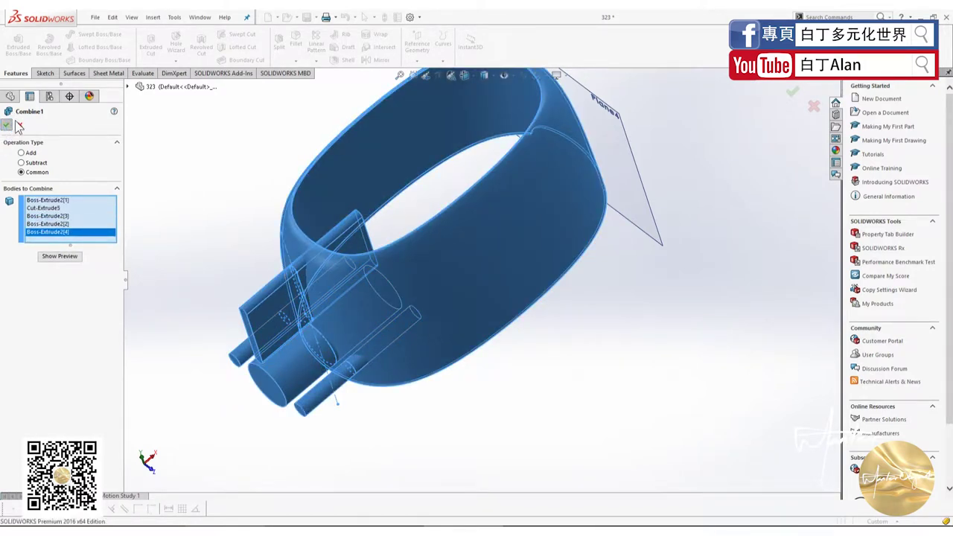
left_click(7, 128)
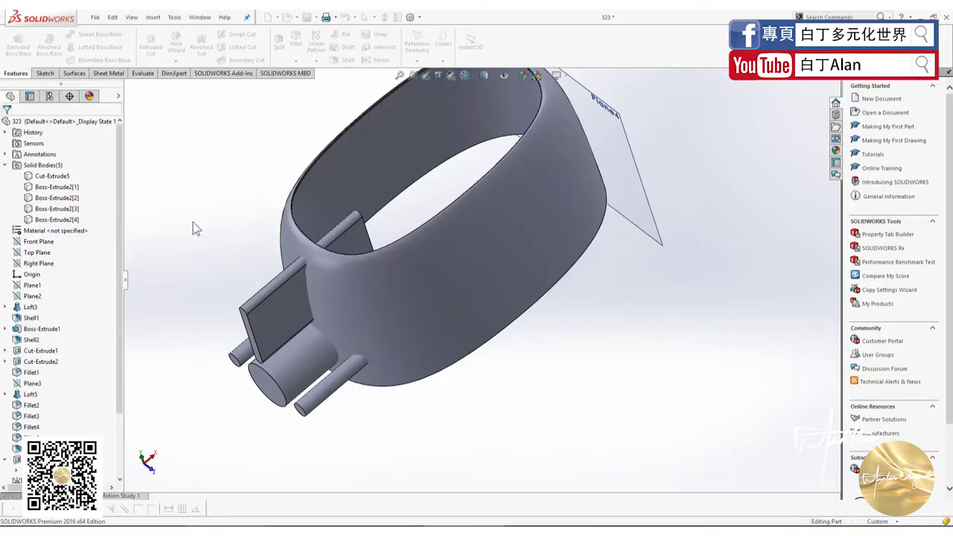
left_click(20, 124)
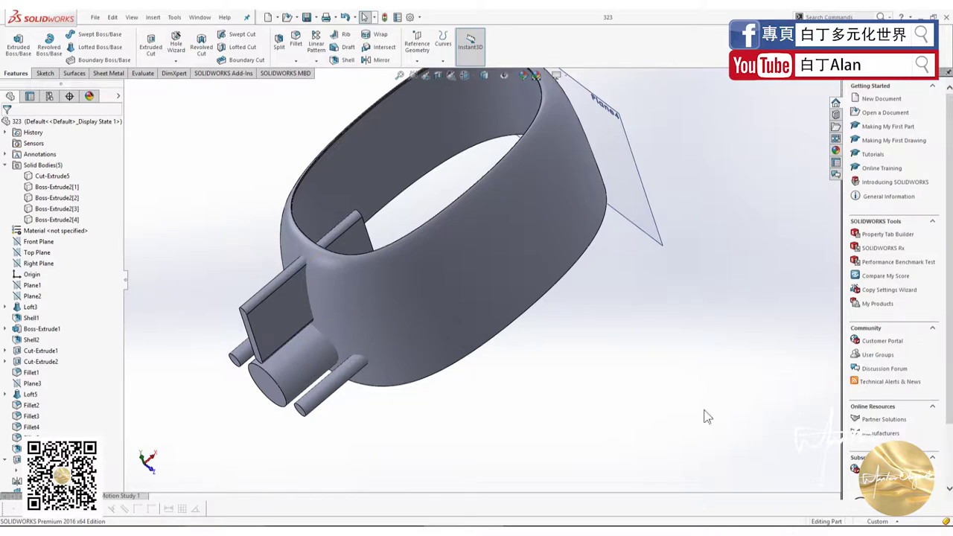
Step: Start a combine of the ring and flat plate, clear the body list, and cancel
left_click(281, 297)
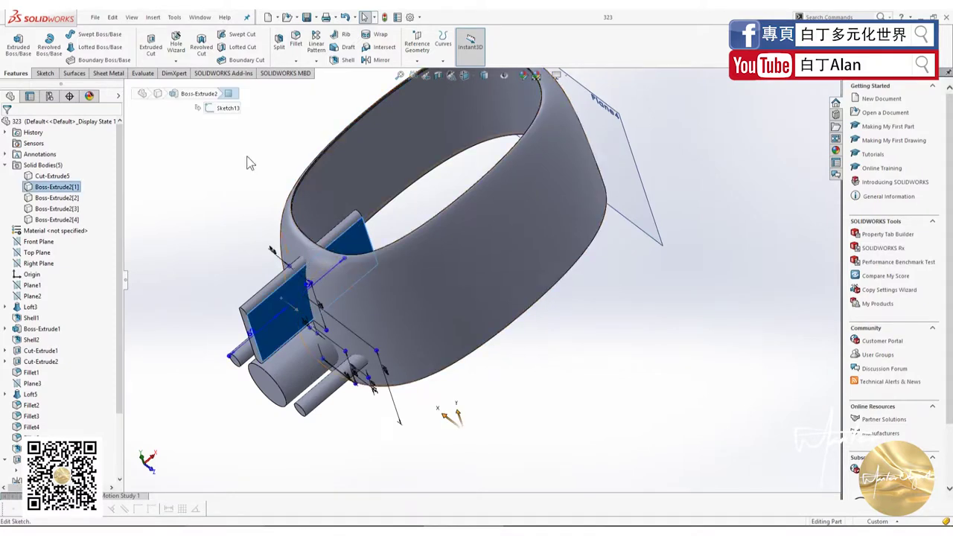
left_click(153, 18)
mouse_move(177, 57)
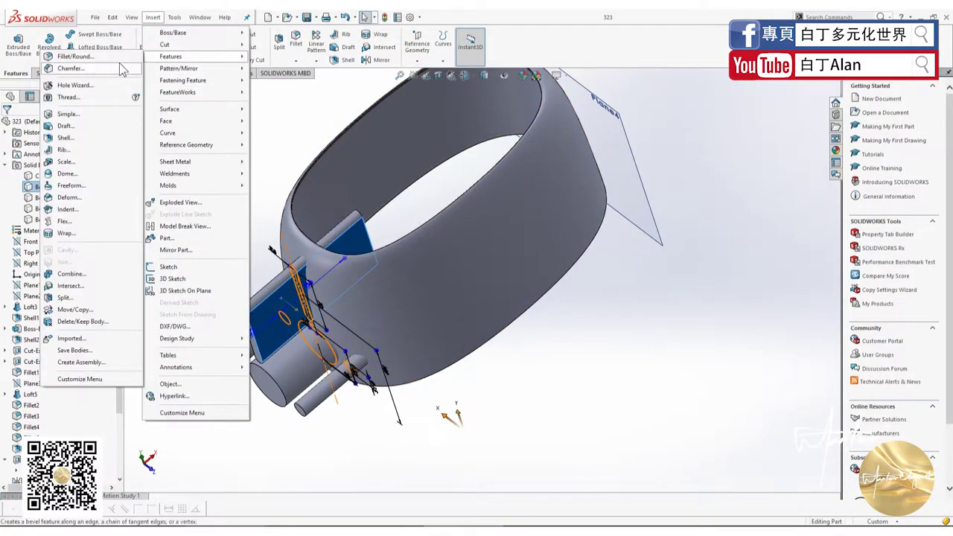
left_click(72, 274)
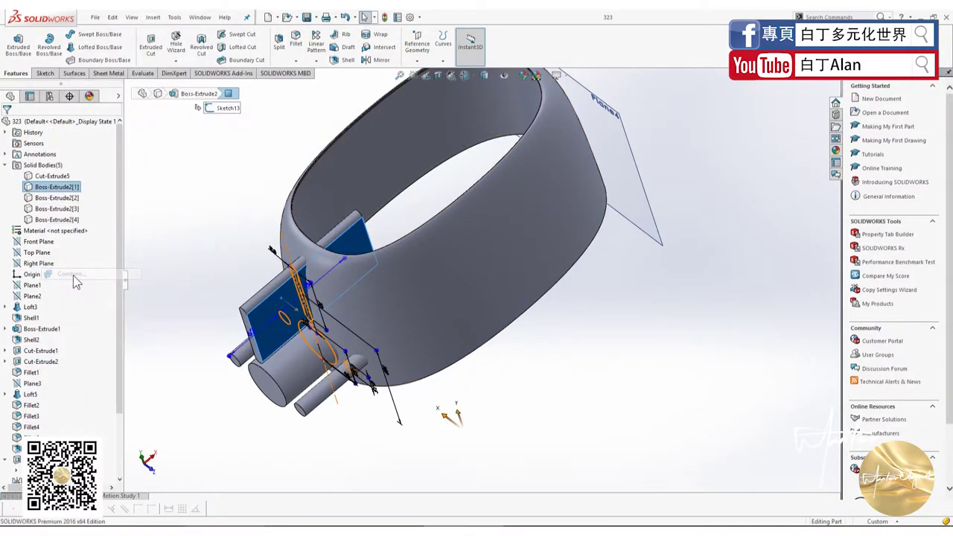
left_click(298, 242)
left_click(197, 152)
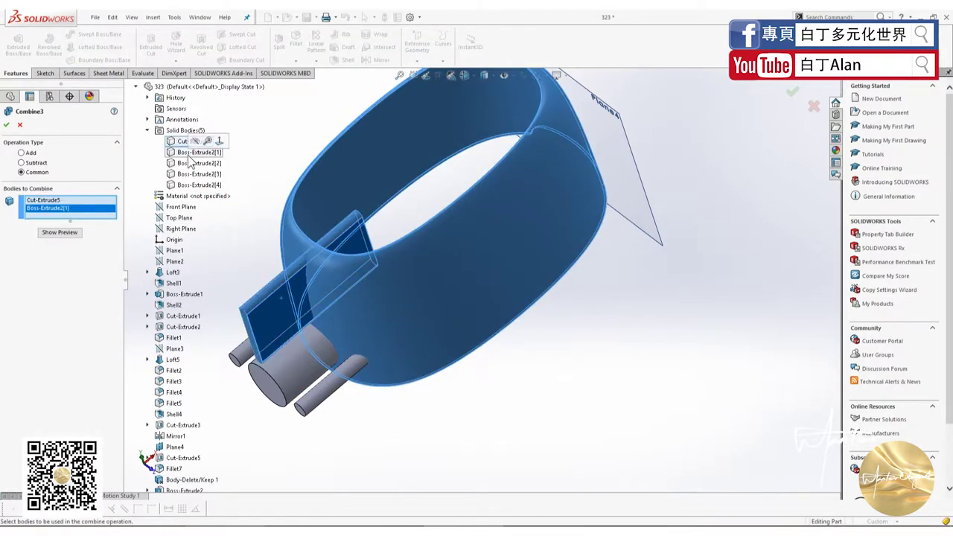
right_click(97, 207)
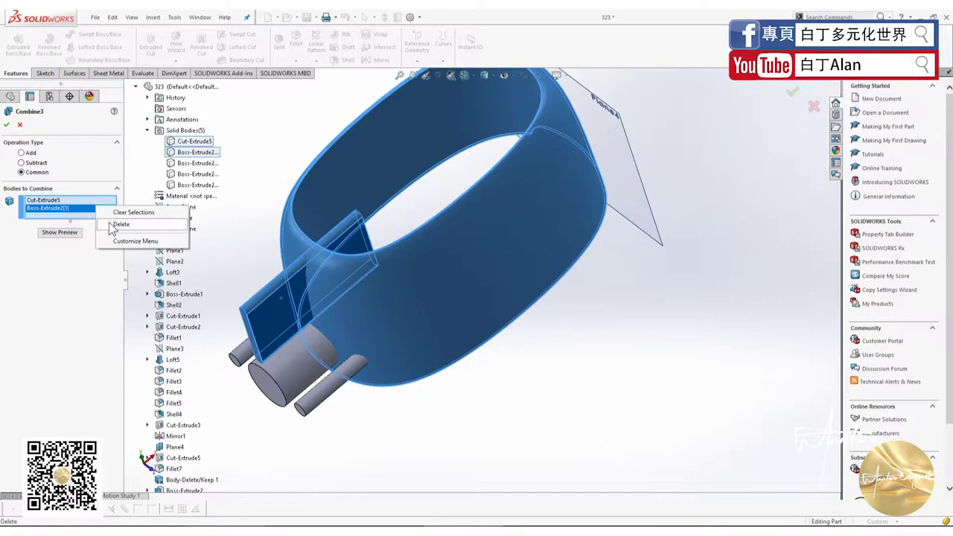
left_click(133, 214)
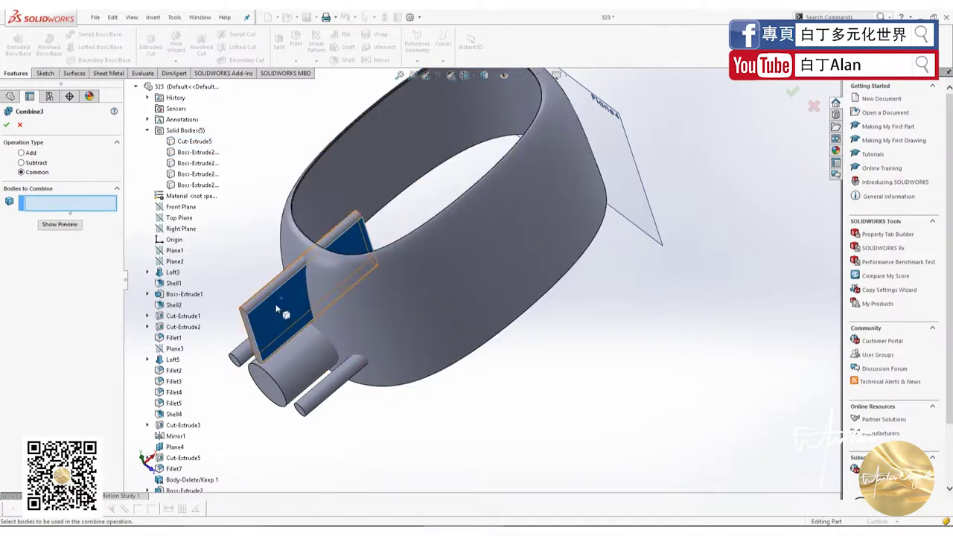
left_click(194, 141)
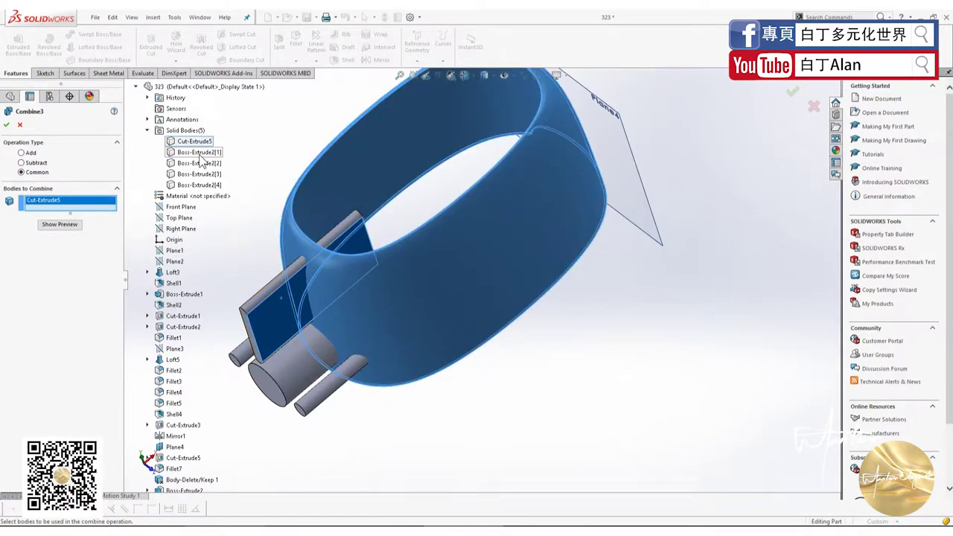
left_click(20, 127)
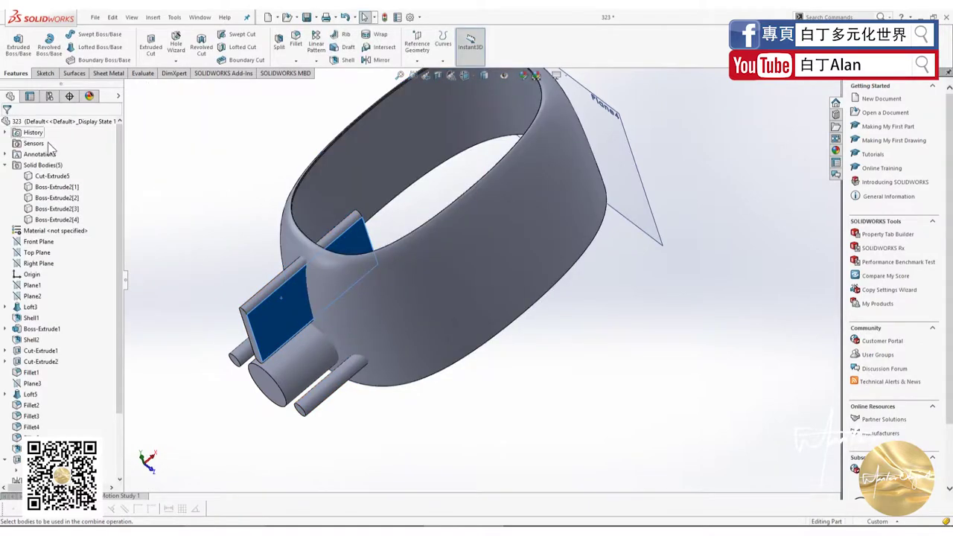
Step: Start a new Common combine with the ring and all four Boss-Extrude2 bodies, previewing it
left_click(153, 17)
mouse_move(171, 56)
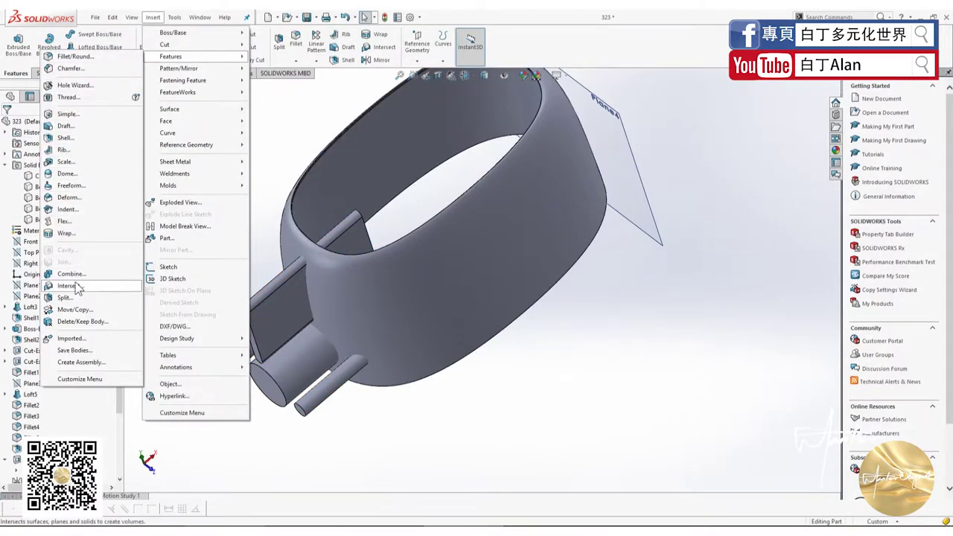
left_click(82, 277)
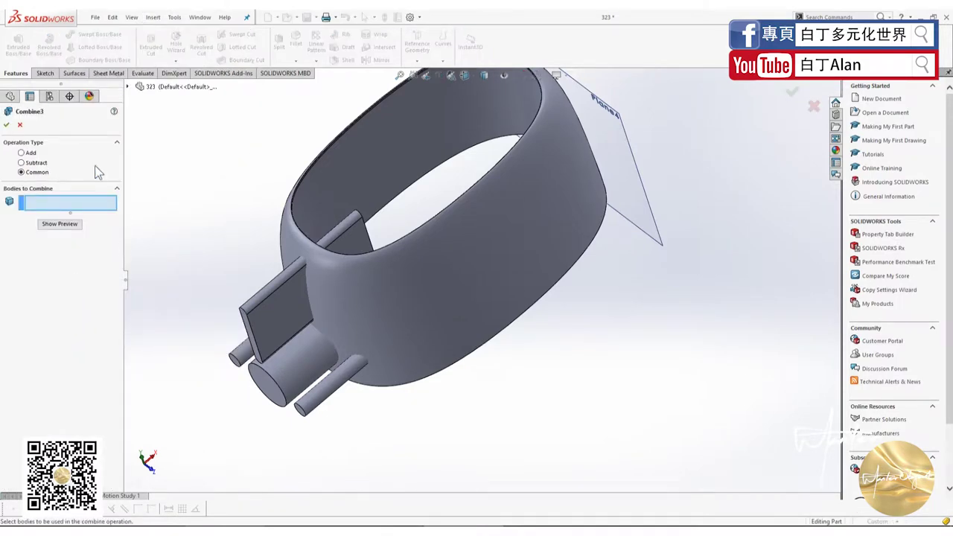
left_click(127, 86)
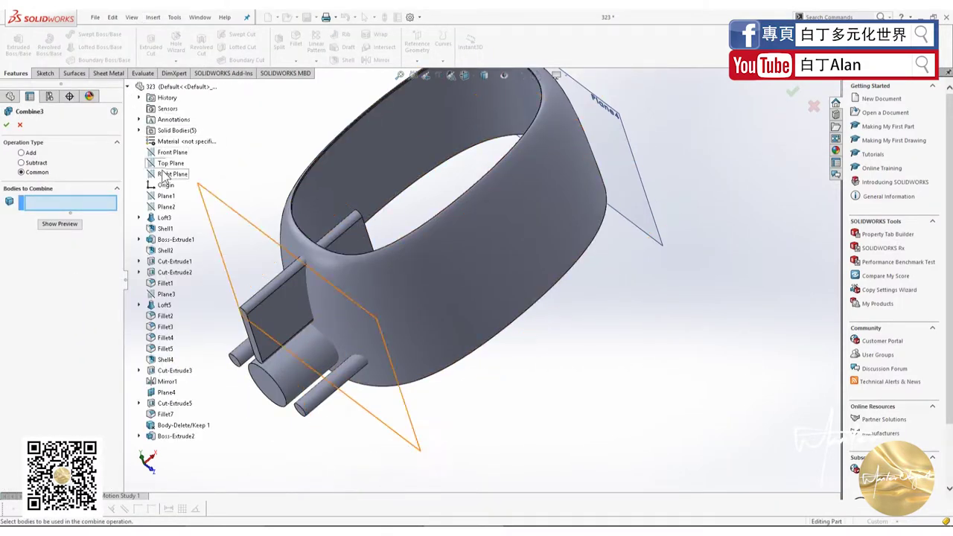
left_click(147, 130)
left_click(194, 141)
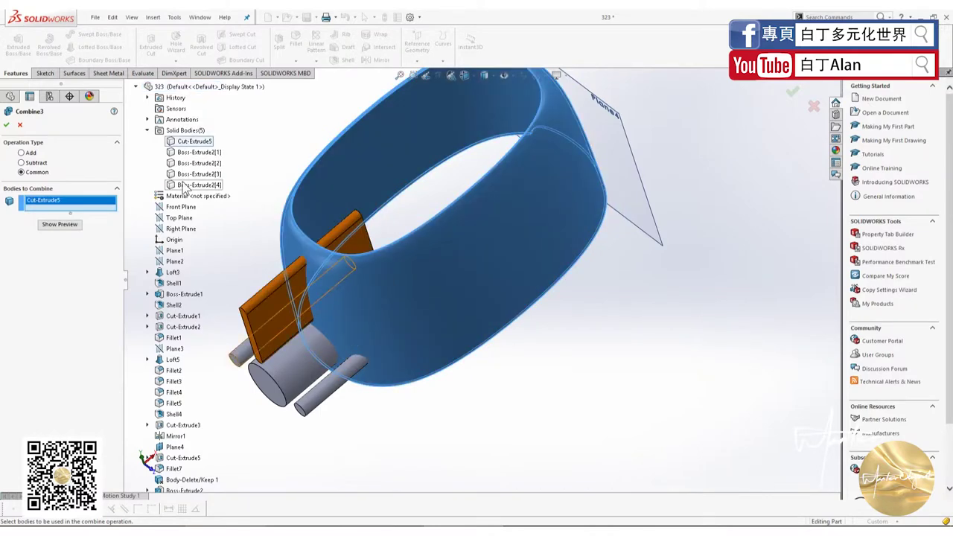
left_click(198, 185, "shift")
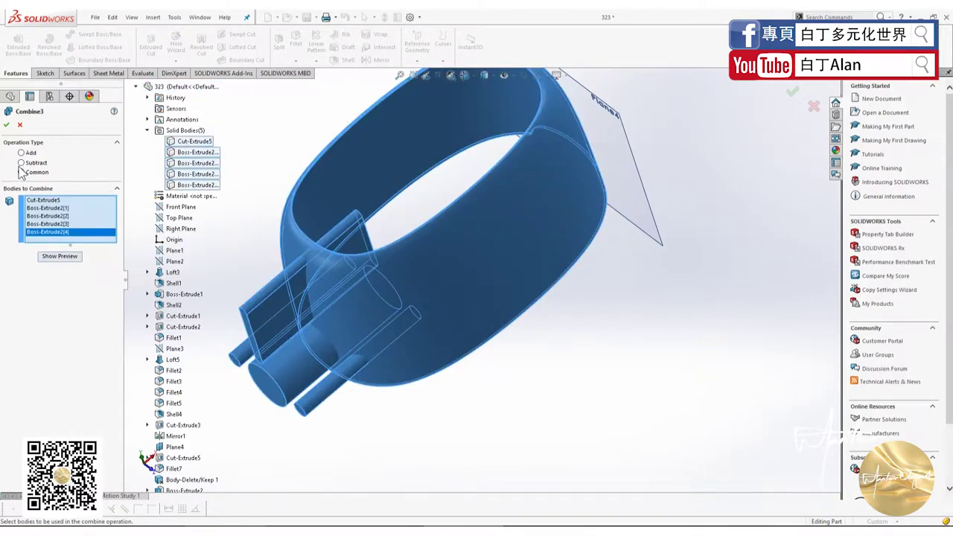
left_click(7, 126)
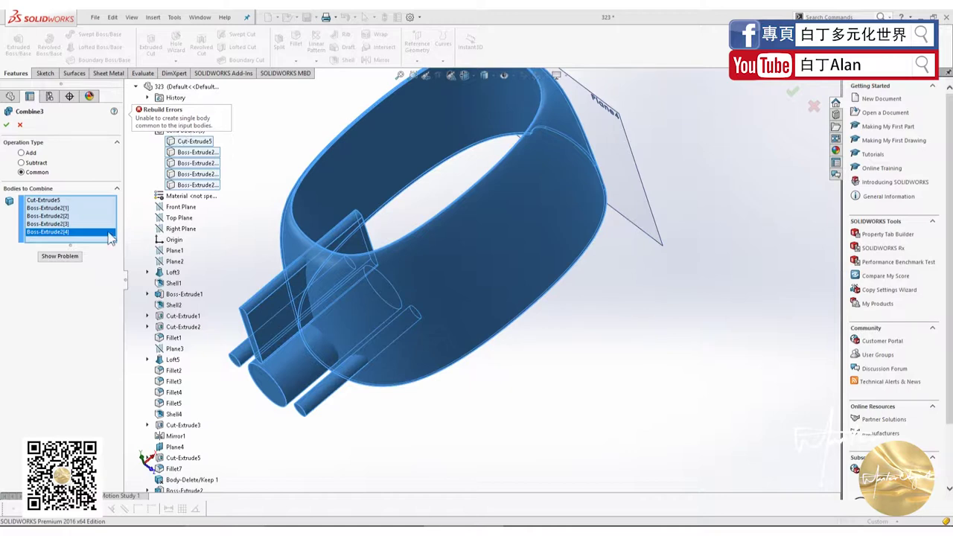
Step: Remove Boss-Extrude2[2], [3] and [4] from the list and confirm the ring-plate Common
left_click(52, 224)
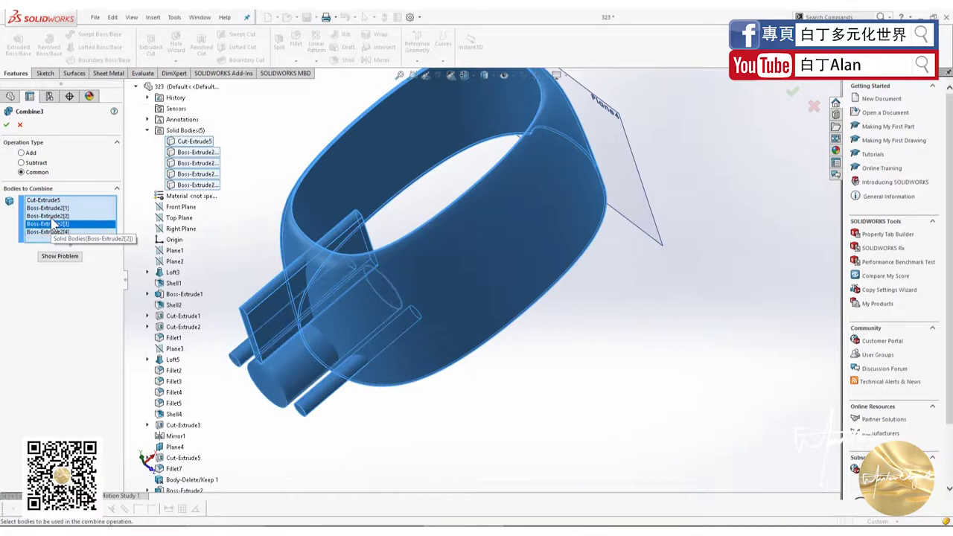
left_click(52, 219, "ctrl")
left_click(48, 231)
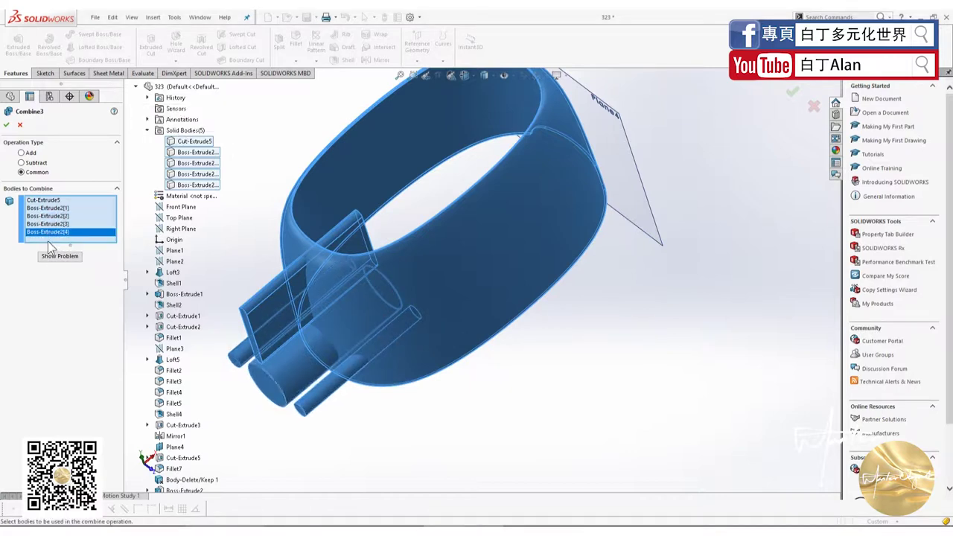
left_click(49, 216, "shift")
right_click(49, 217)
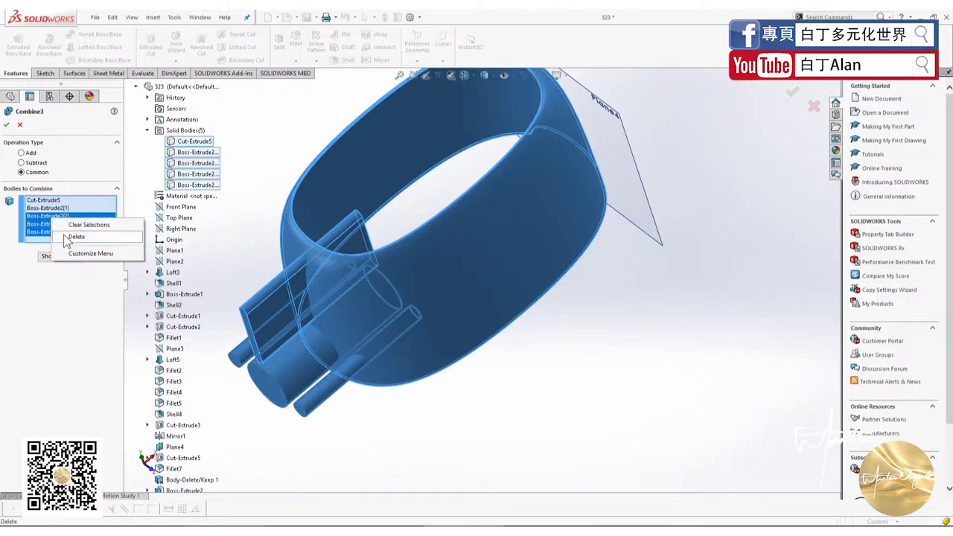
left_click(74, 237)
left_click(7, 125)
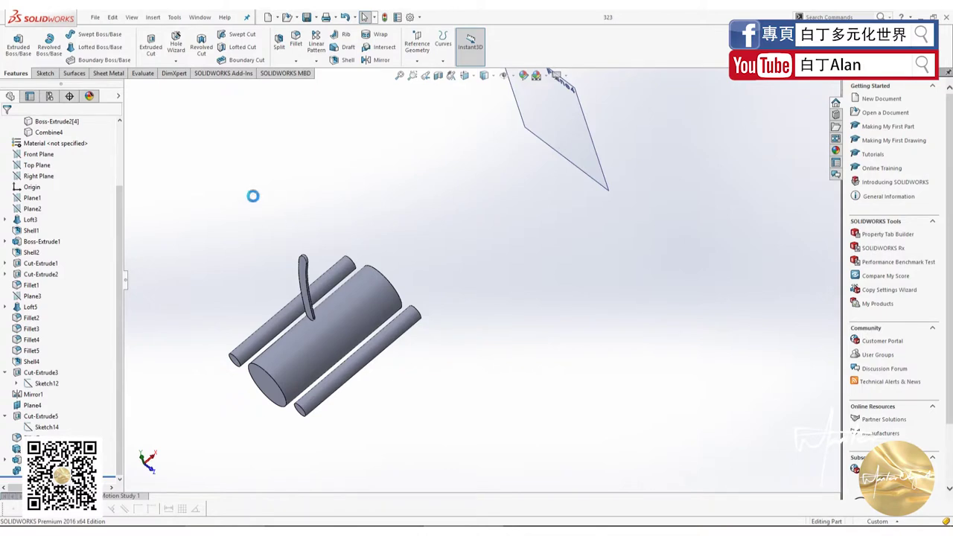
Step: Undo the Common combine and paste a copy of the 323 part file on the desktop
key("ctrl+z")
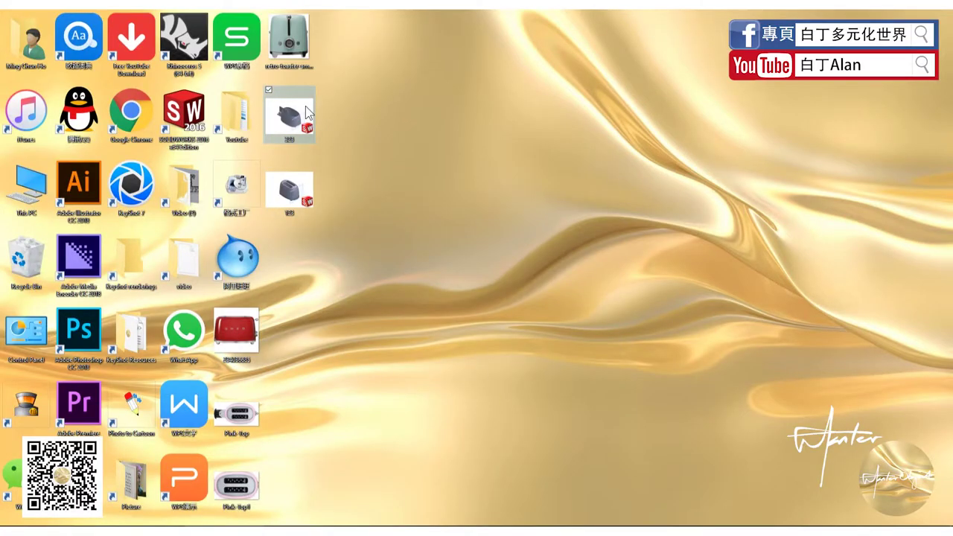
key("ctrl+v")
key("ctrl+v")
key("ctrl+v")
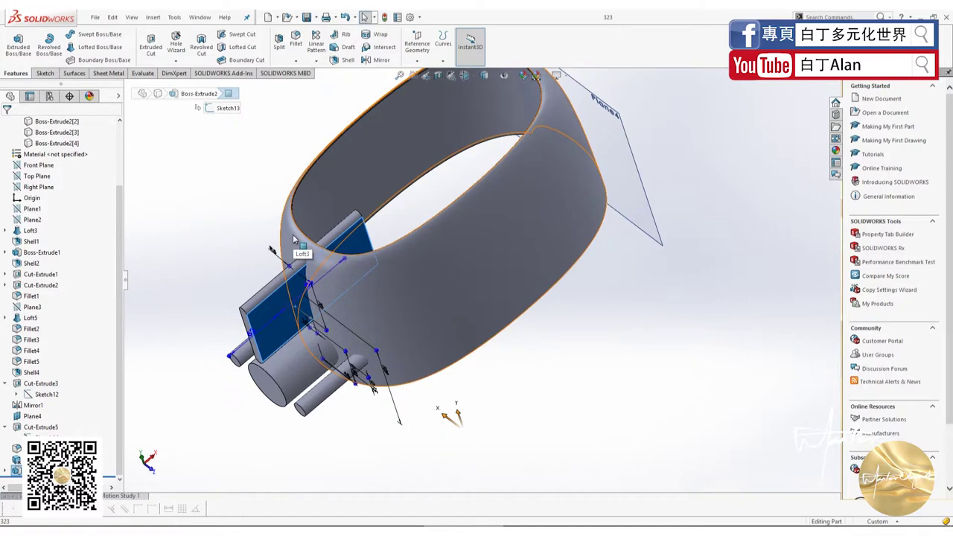
Step: Delete the shell and cylinder bodies from part 323, keeping only the thin curved strip
left_click(286, 260)
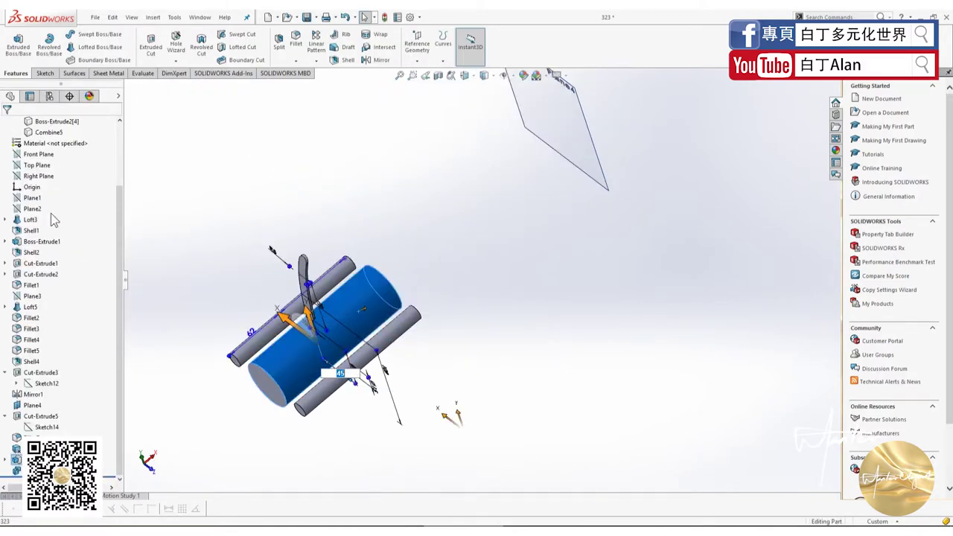
right_click(54, 220)
left_click(82, 216)
left_click(822, 99)
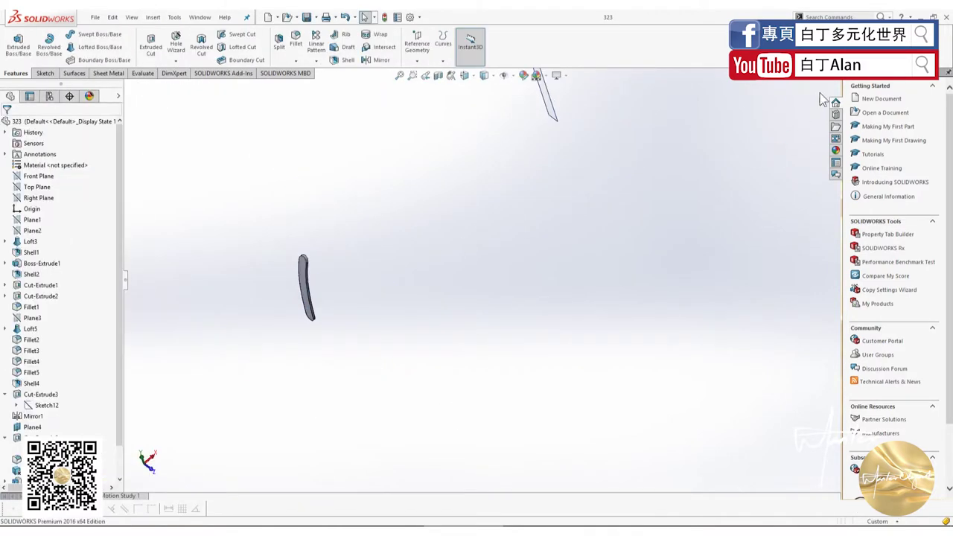
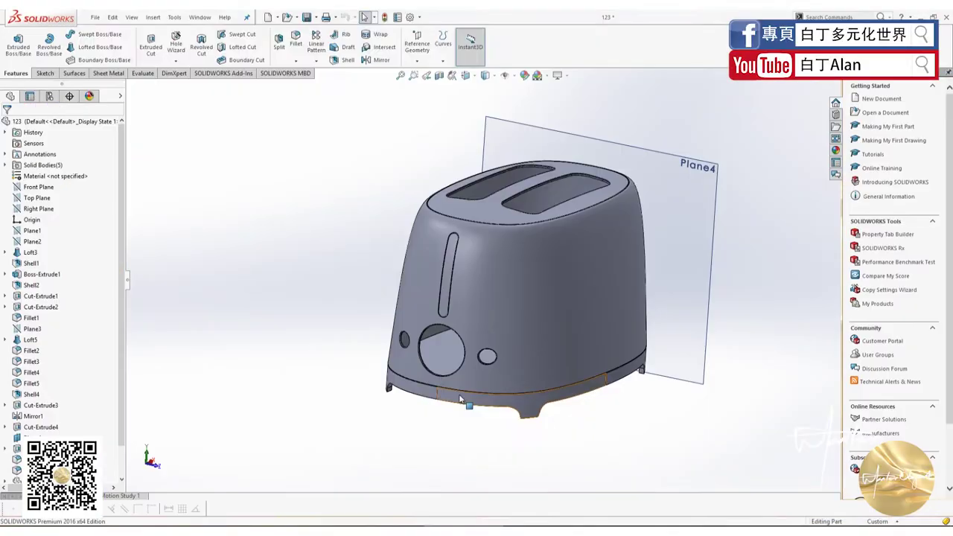
Step: Place the inserted body into the toaster and save the part as 123
left_click(445, 350)
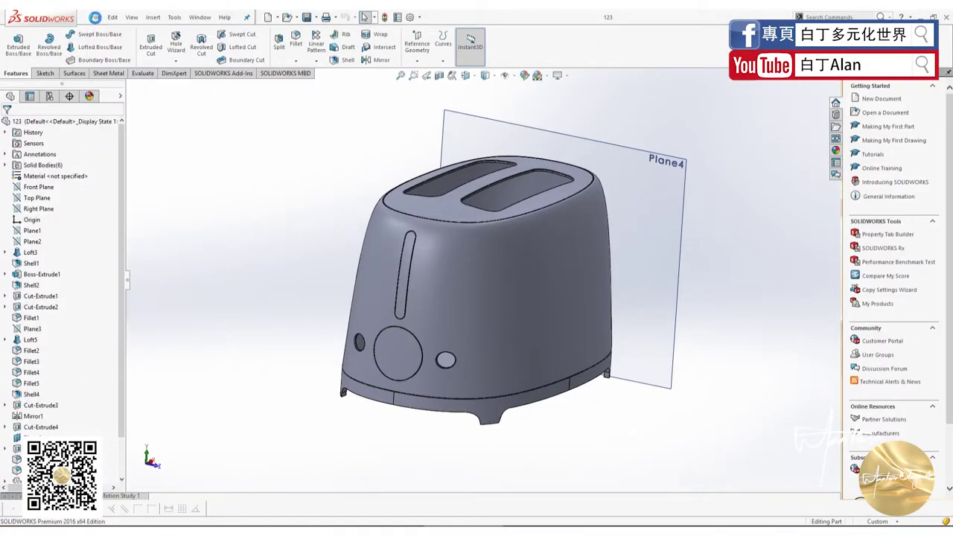
key("ctrl+s")
left_click(710, 393)
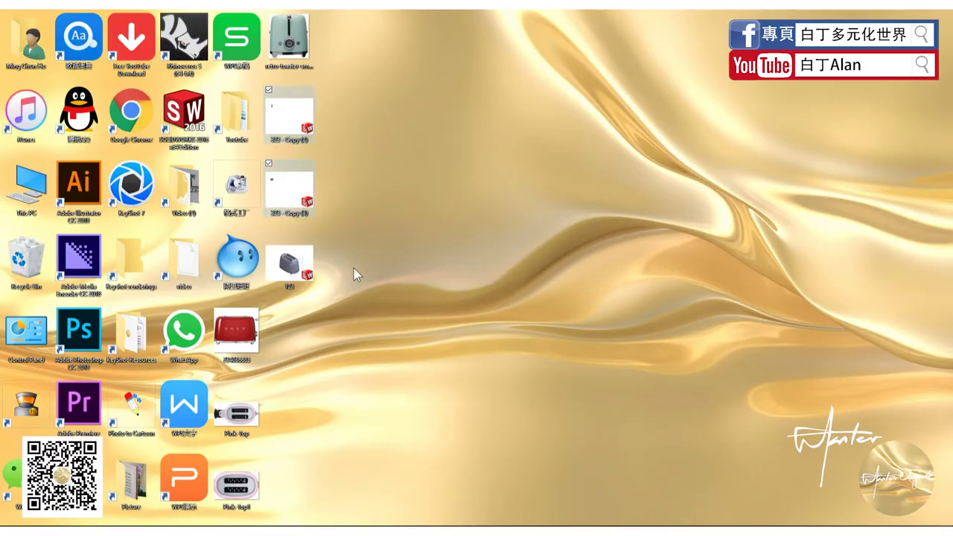
key("Return")
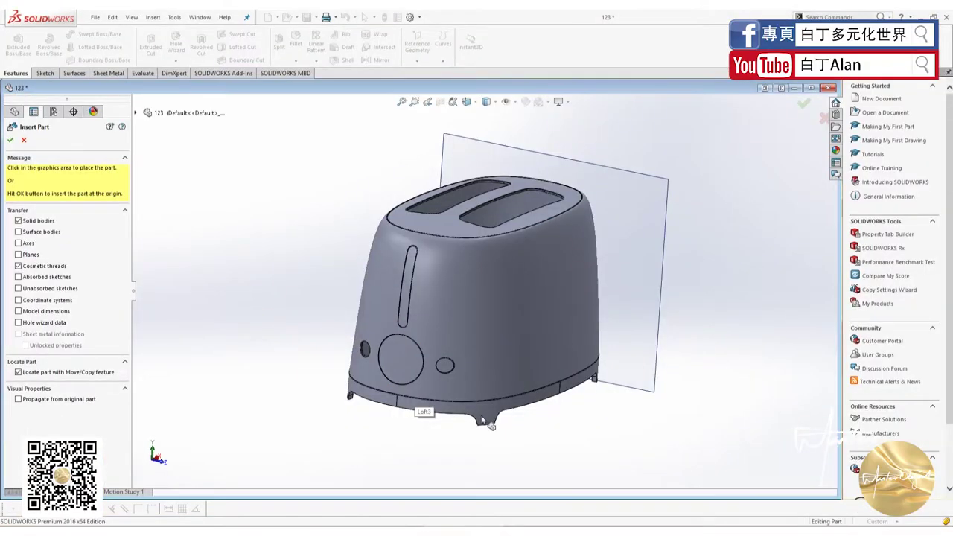
Step: Save all open documents and orbit the toaster to another angle
left_click(482, 421)
left_click(95, 16)
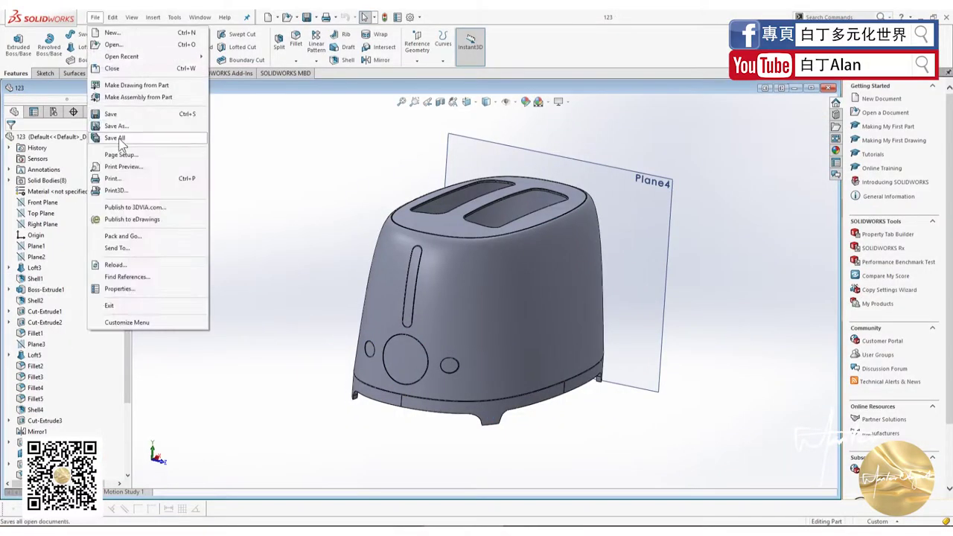
left_click(123, 137)
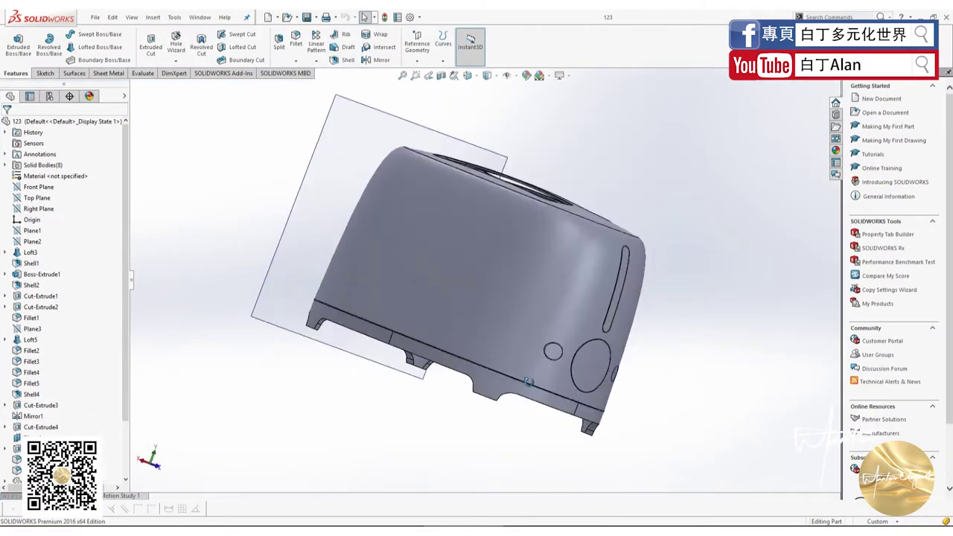
middle_click_drag(417, 373, 360, 444)
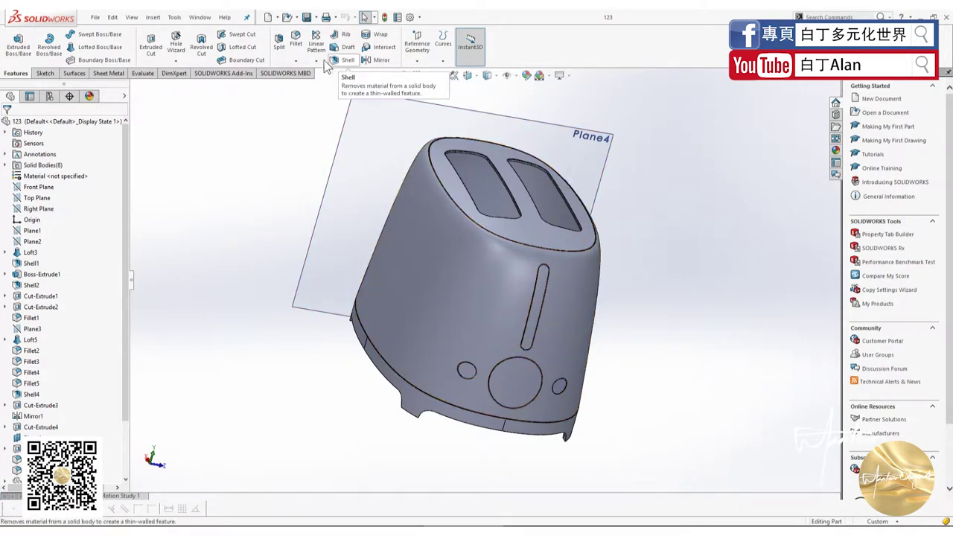
Step: Start a fillet and enter an initial 0.5 cm radius
left_click(296, 41)
scroll(547, 278, "down", 3)
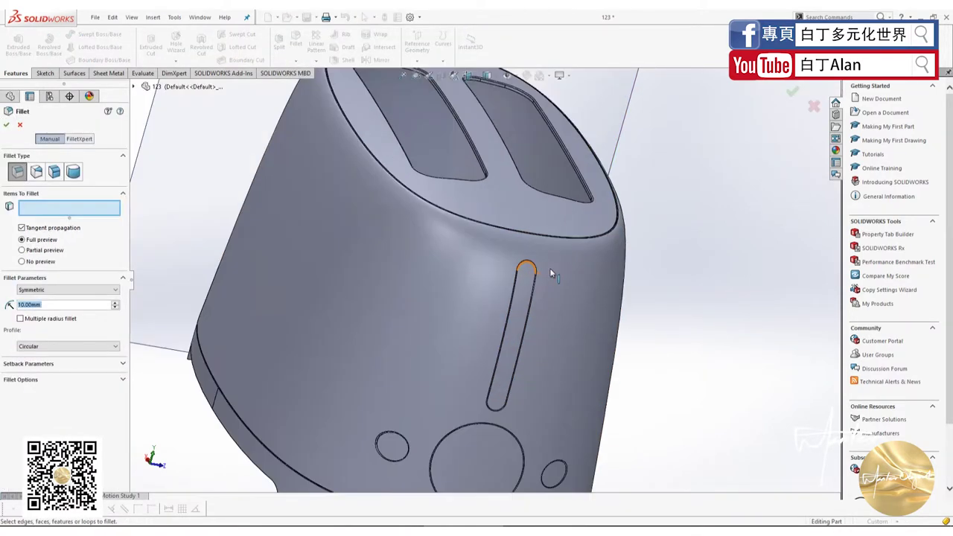
scroll(551, 273, "down", 3)
scroll(514, 276, "down", 3)
scroll(511, 298, "down", 1)
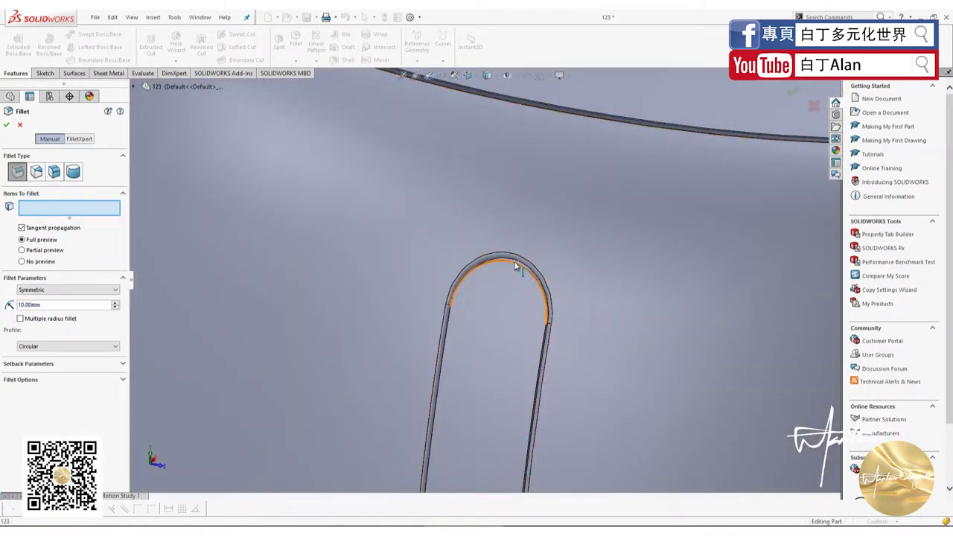
double_click(53, 305)
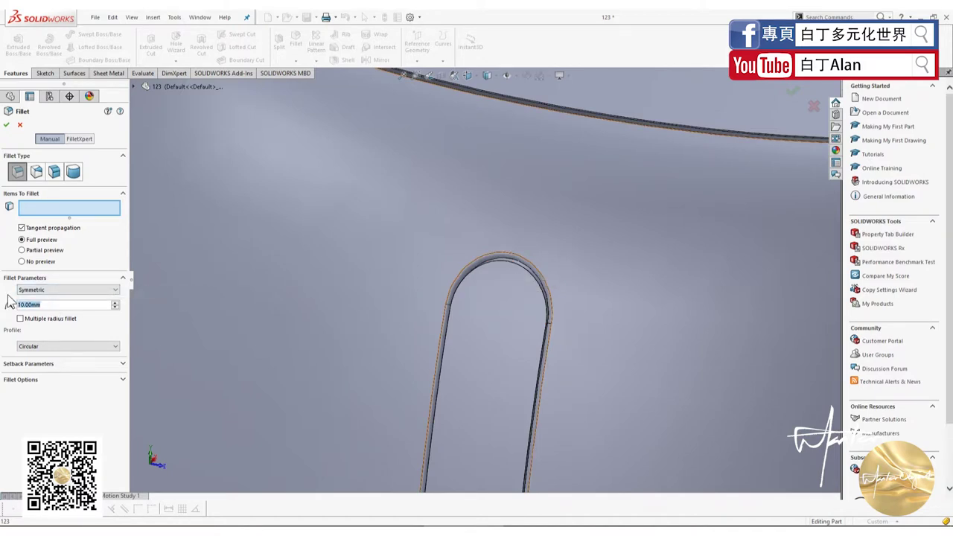
type("0.5cm")
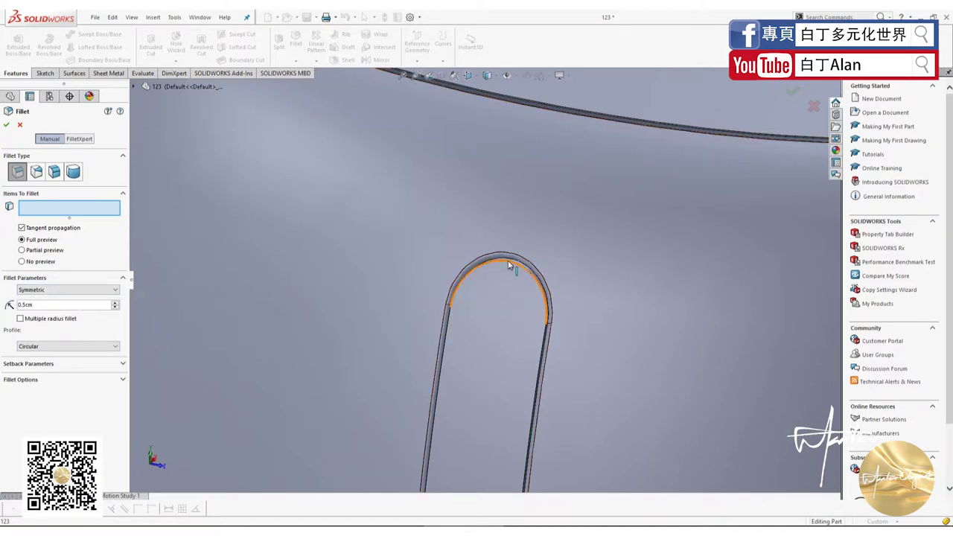
Step: Fillet the vertical slot's inner edge at 0.3 mm, then return to a full view
left_click(509, 264)
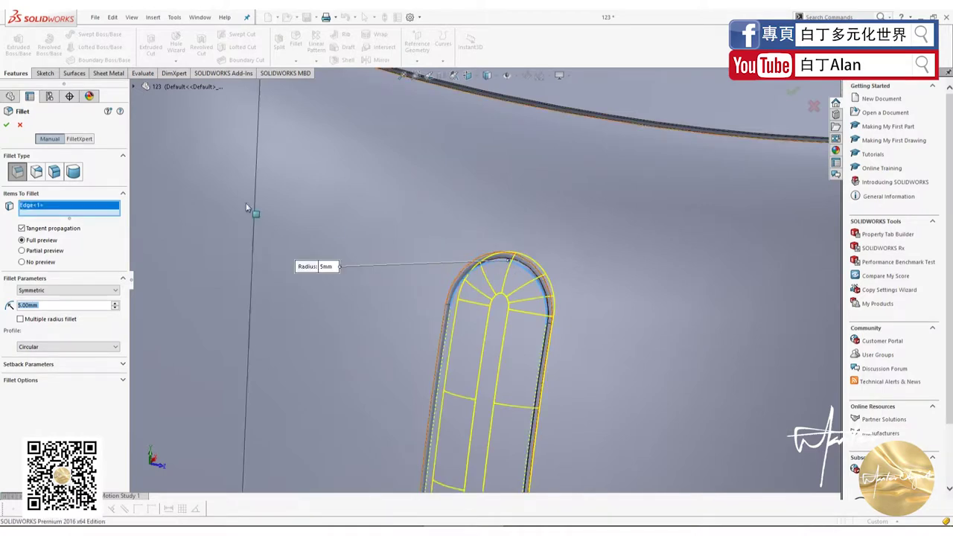
type("0.2")
key("Return")
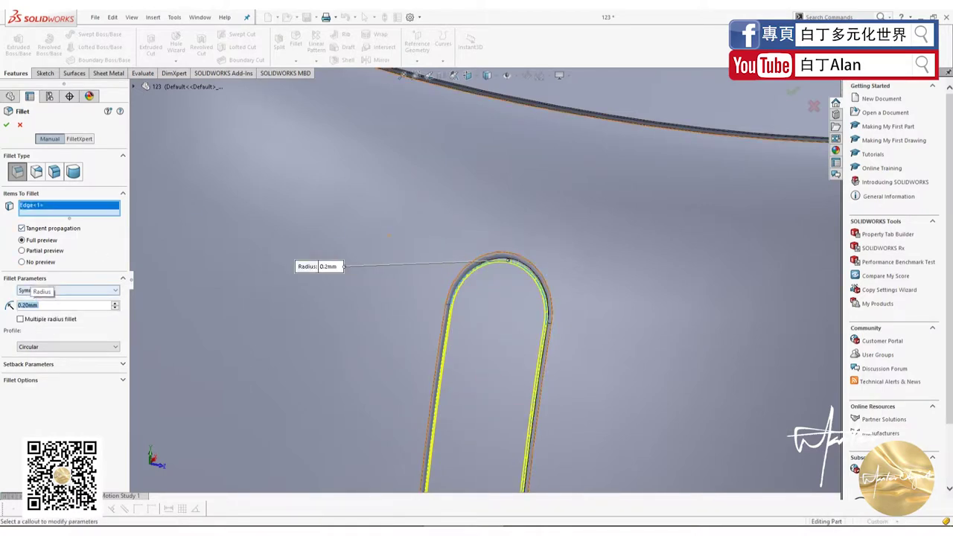
type("0.3")
key("Return")
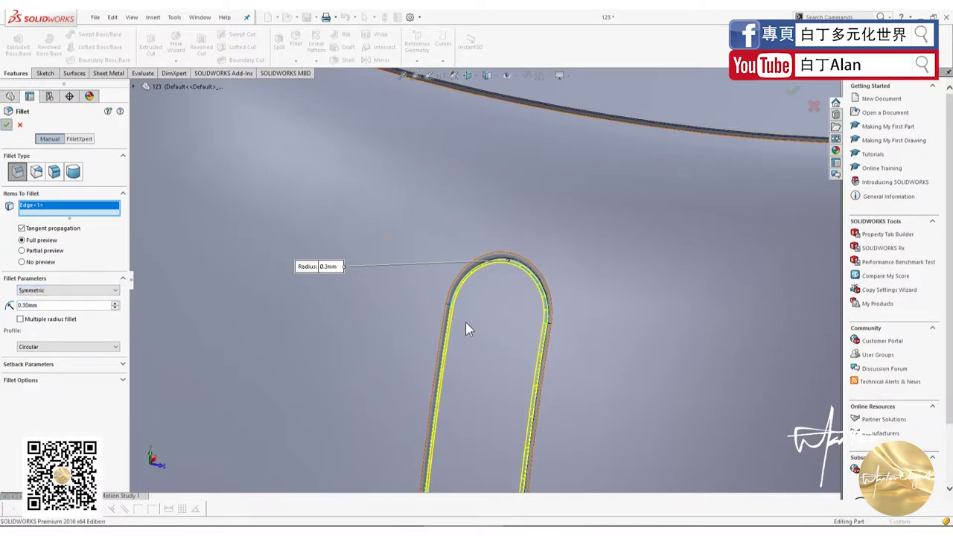
key("Return")
scroll(476, 330, "up", 5)
scroll(488, 330, "up", 3)
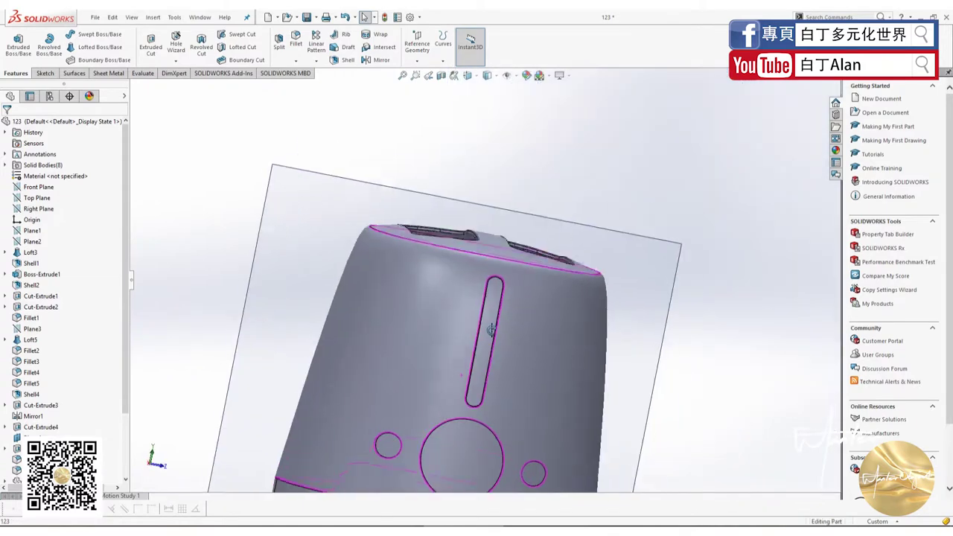
scroll(487, 391, "up", 3)
scroll(436, 369, "down", 4)
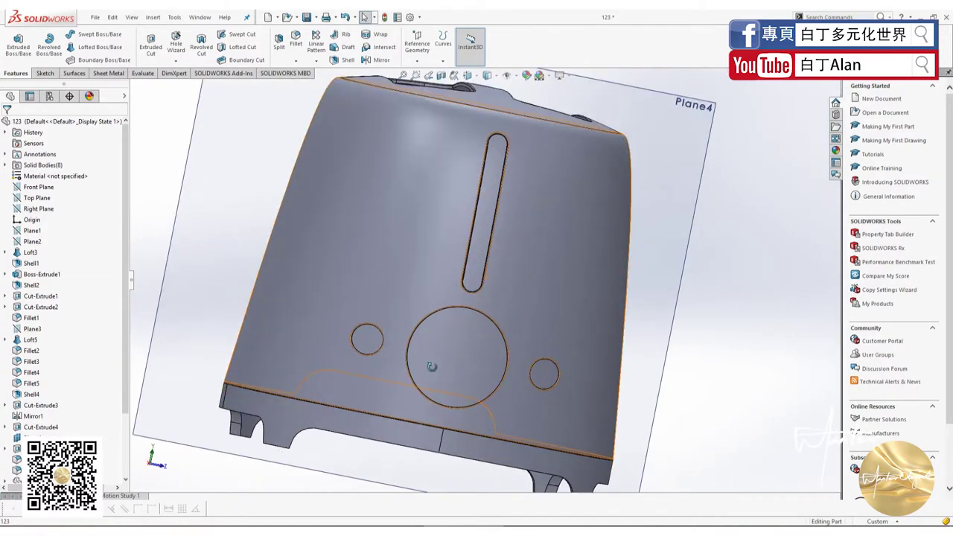
mouse_move(432, 366)
middle_mouse_down()
mouse_move(374, 378)
mouse_move(354, 192)
middle_mouse_up()
scroll(374, 378, "up", 3)
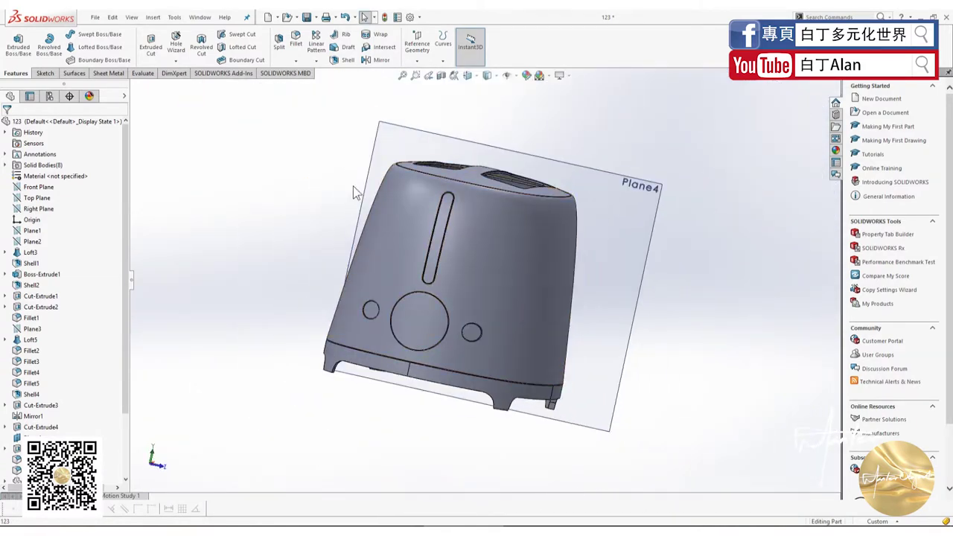
Step: Fillet the edges of the left small hole and the large round opening at 0.3 mm
left_click(296, 45)
scroll(422, 298, "down", 5)
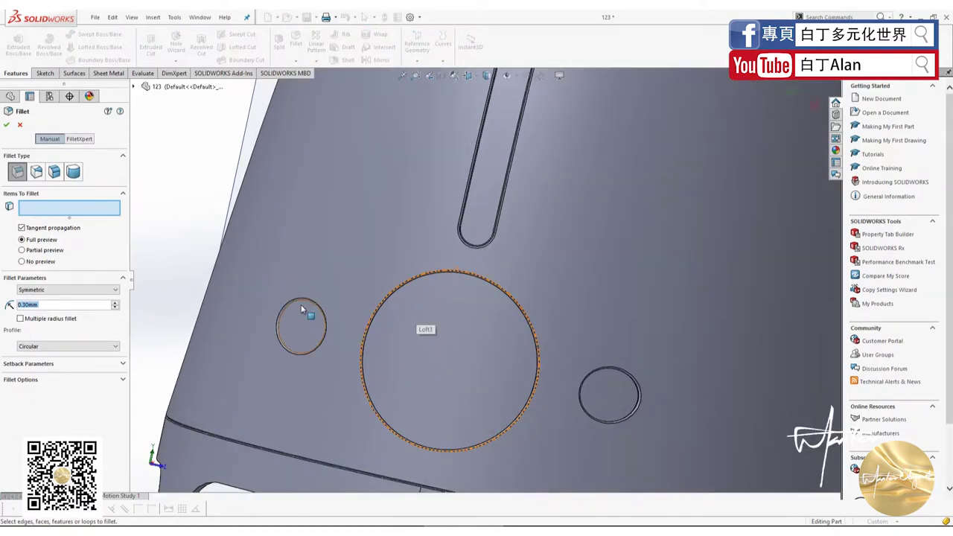
scroll(302, 310, "down", 2)
left_click(325, 301)
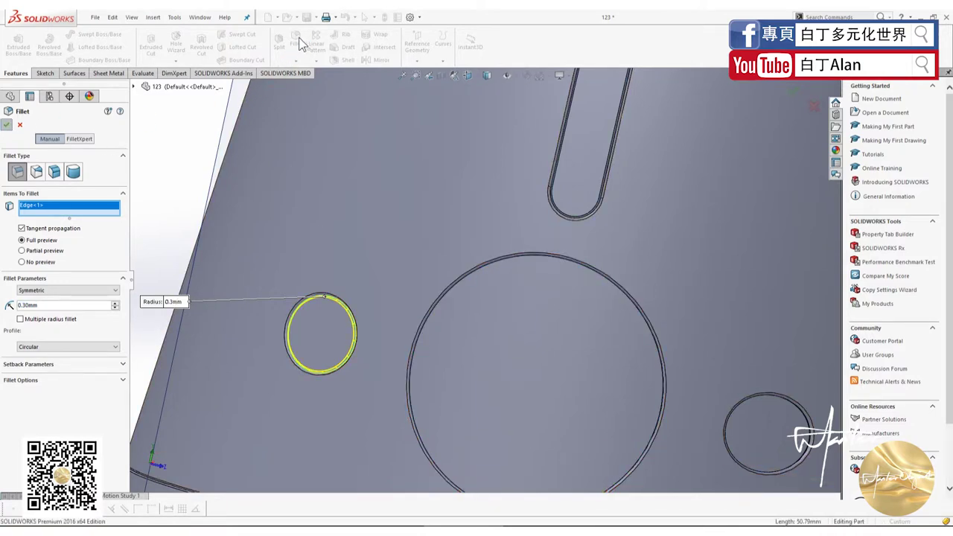
key("Escape")
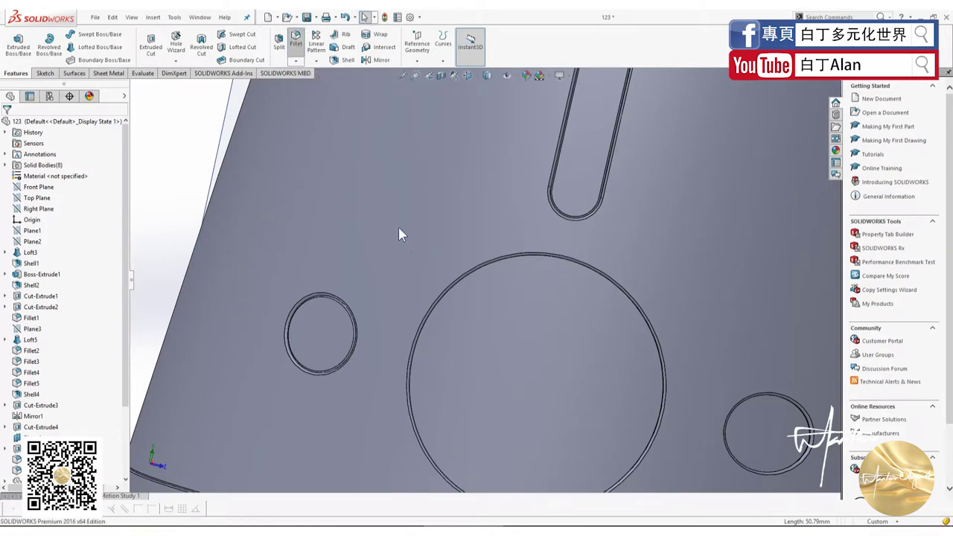
scroll(474, 279, "down", 5)
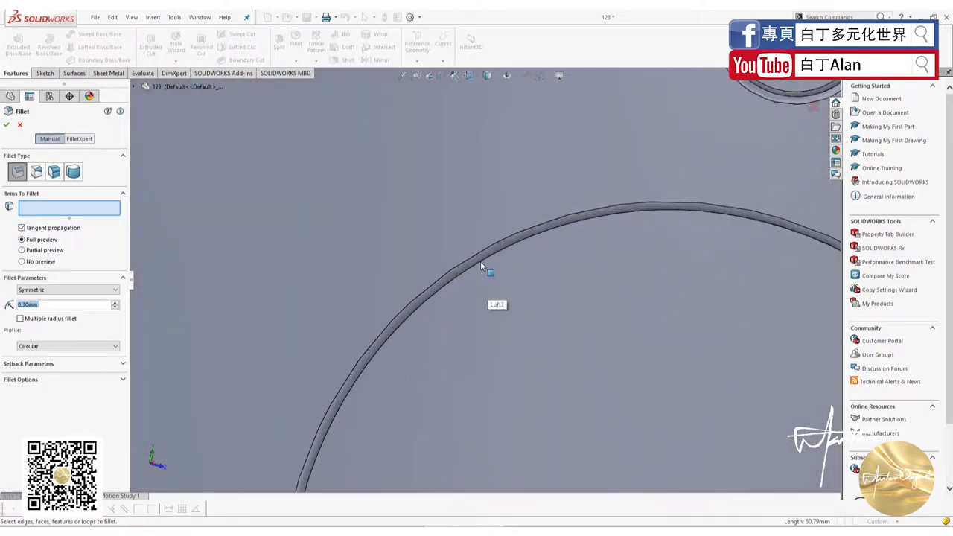
left_click(475, 265)
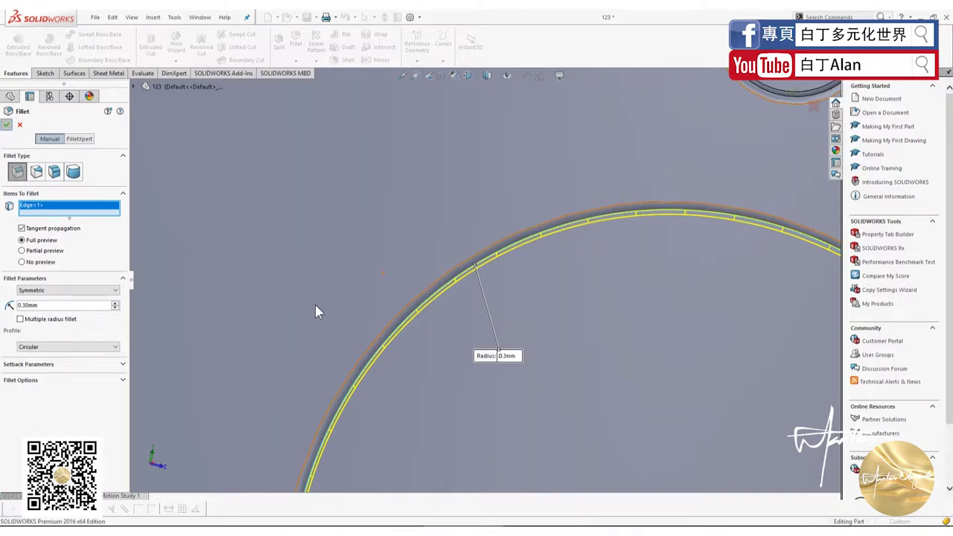
key("Return")
Step: Fillet the right small hole's edge at 0.3 mm
scroll(314, 304, "up", 5)
scroll(319, 309, "down", 3)
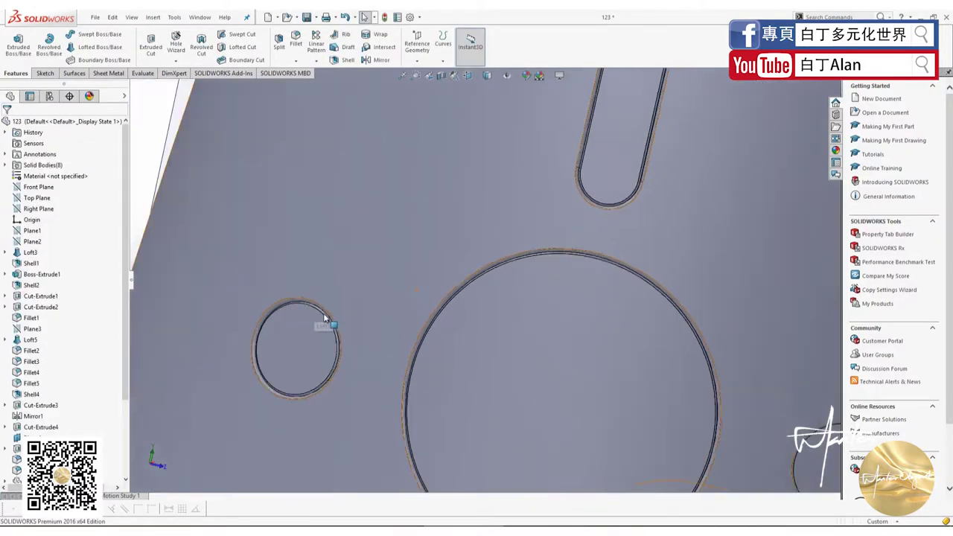
middle_click_drag(324, 323, 344, 78)
left_click(296, 41)
scroll(731, 439, "down", 3)
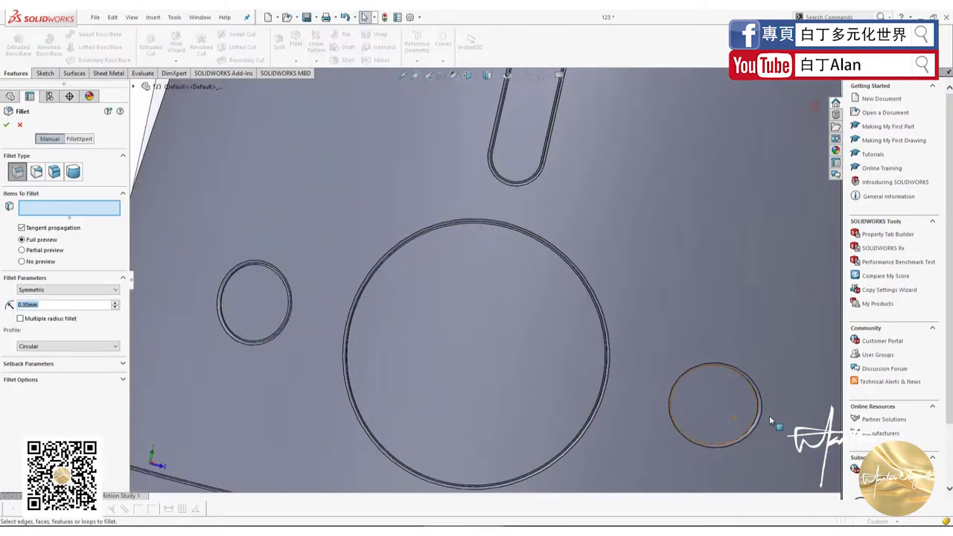
scroll(716, 379, "down", 3)
left_click(719, 381)
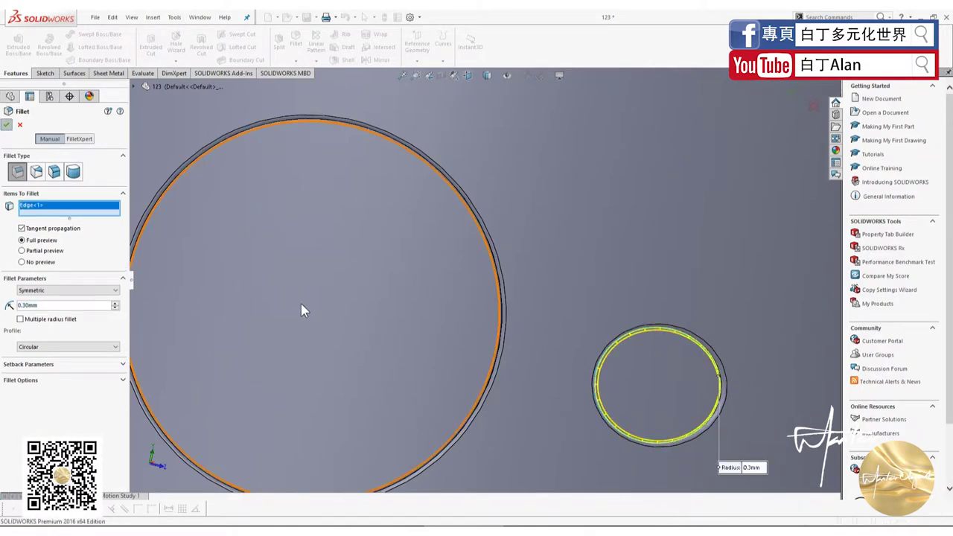
key("Return")
scroll(488, 406, "up", 3)
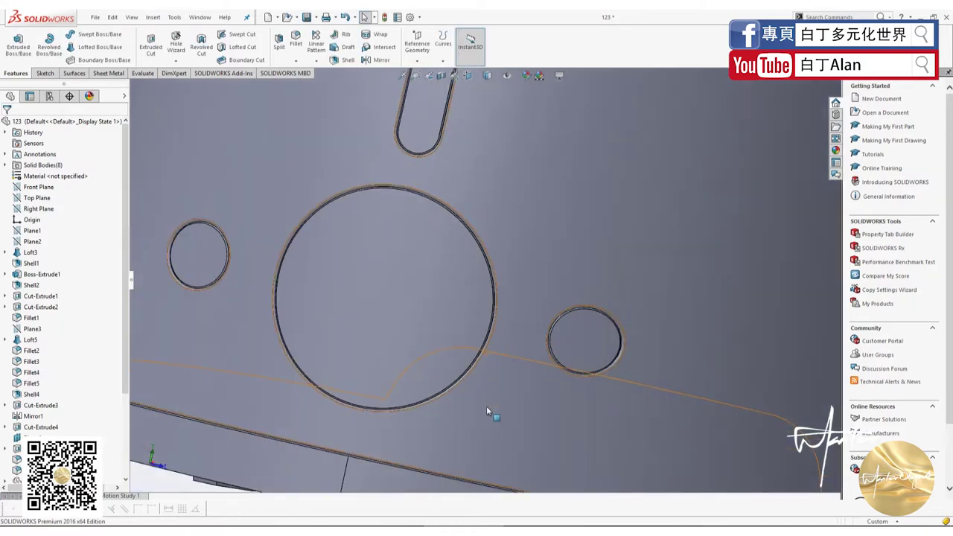
mouse_move(487, 406)
middle_mouse_down()
mouse_move(531, 359)
mouse_move(317, 266)
middle_mouse_up()
scroll(328, 253, "down", 4)
scroll(336, 253, "up", 3)
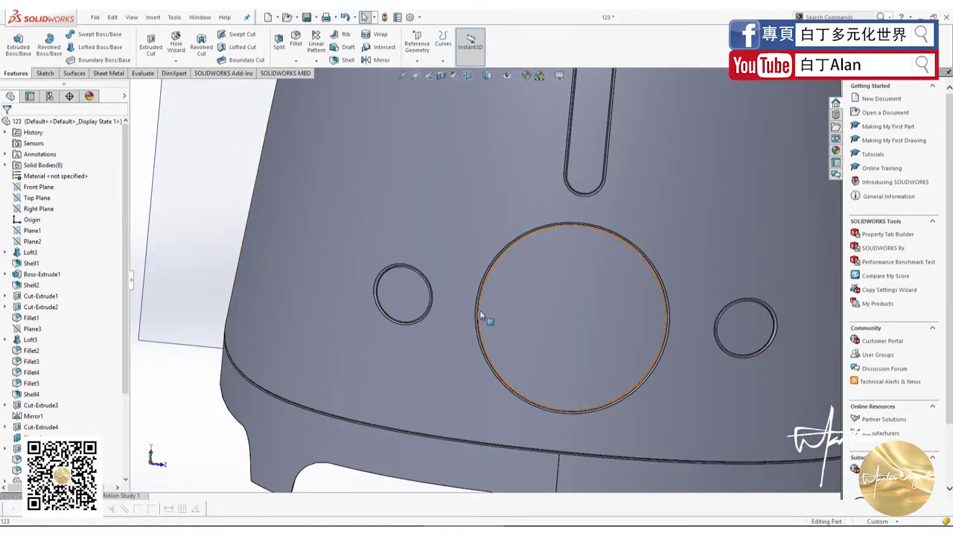
scroll(530, 279, "up", 5)
mouse_move(530, 279)
middle_mouse_down()
mouse_move(650, 331)
mouse_move(462, 348)
mouse_move(336, 387)
middle_mouse_up()
scroll(336, 389, "down", 3)
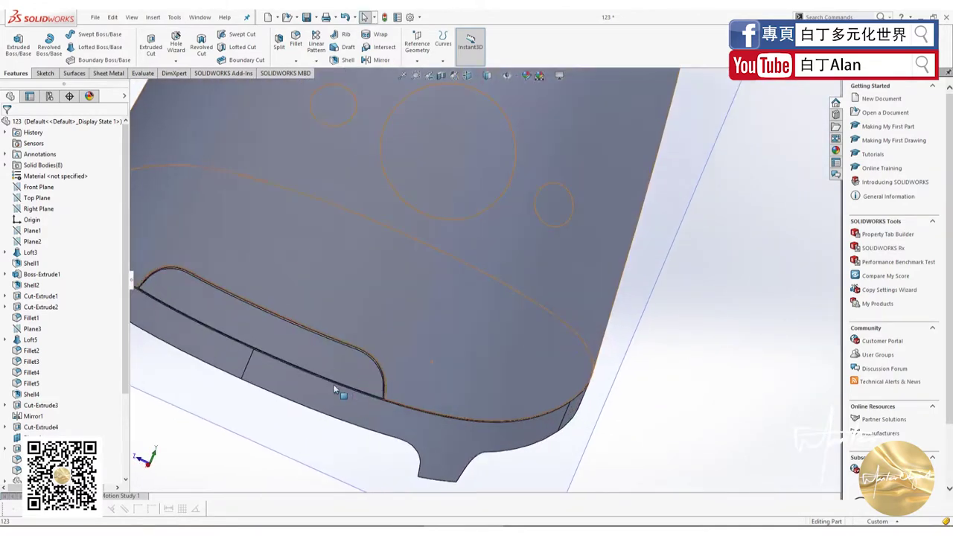
scroll(371, 337, "down", 2)
scroll(370, 336, "up", 5)
mouse_move(442, 365)
middle_mouse_down()
mouse_move(319, 362)
mouse_move(440, 316)
mouse_move(587, 233)
mouse_move(479, 275)
mouse_move(499, 283)
mouse_move(486, 199)
mouse_move(499, 254)
middle_mouse_up()
scroll(479, 274, "down", 4)
scroll(511, 288, "up", 5)
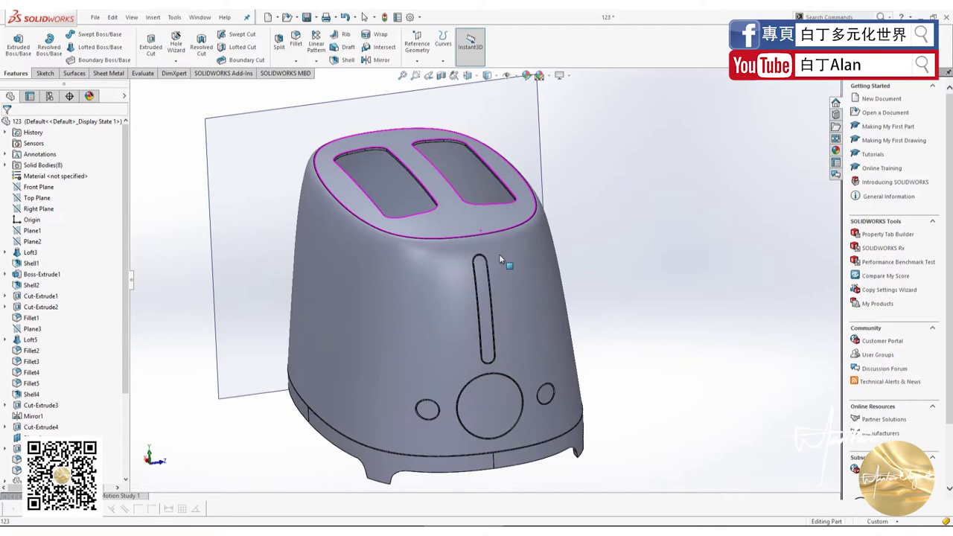
left_click(482, 288)
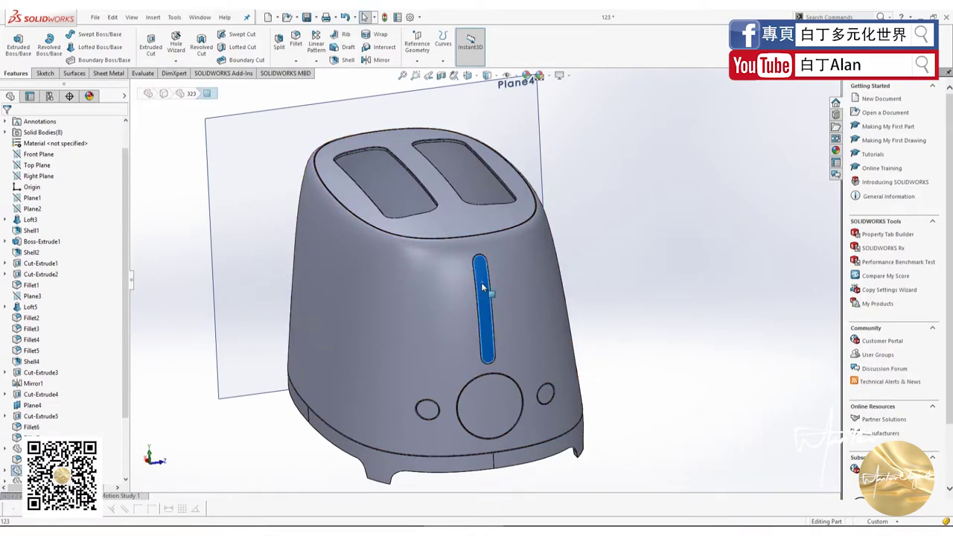
left_click(606, 273)
middle_click_drag(606, 272, 571, 166)
Step: Start a new sketch on Plane4, viewed normal to the plane
left_click(570, 166)
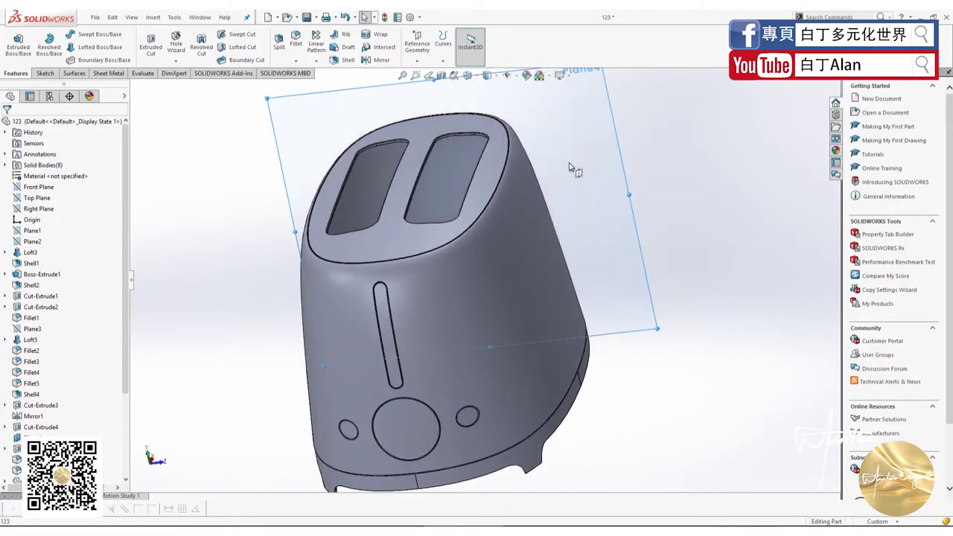
key("ctrl+8")
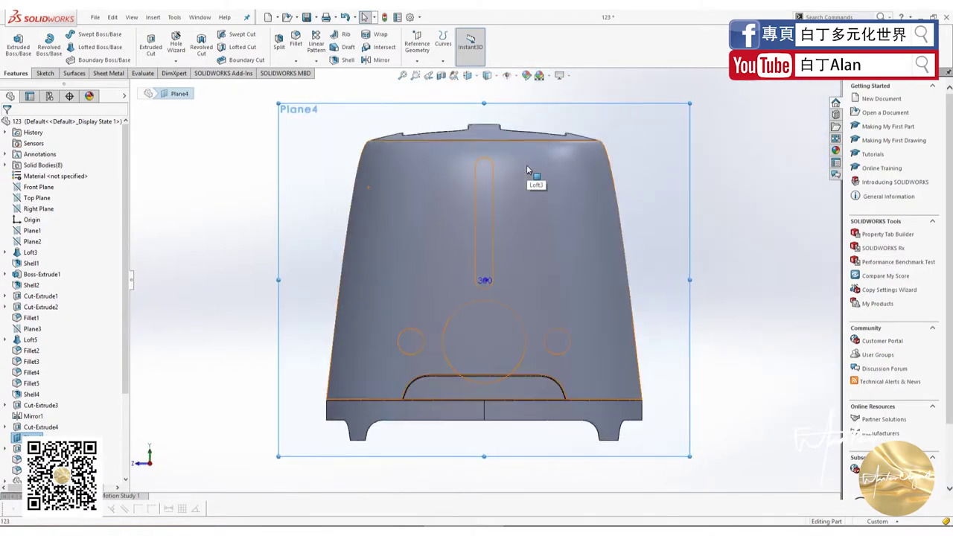
scroll(521, 172, "down", 1)
scroll(496, 181, "down", 2)
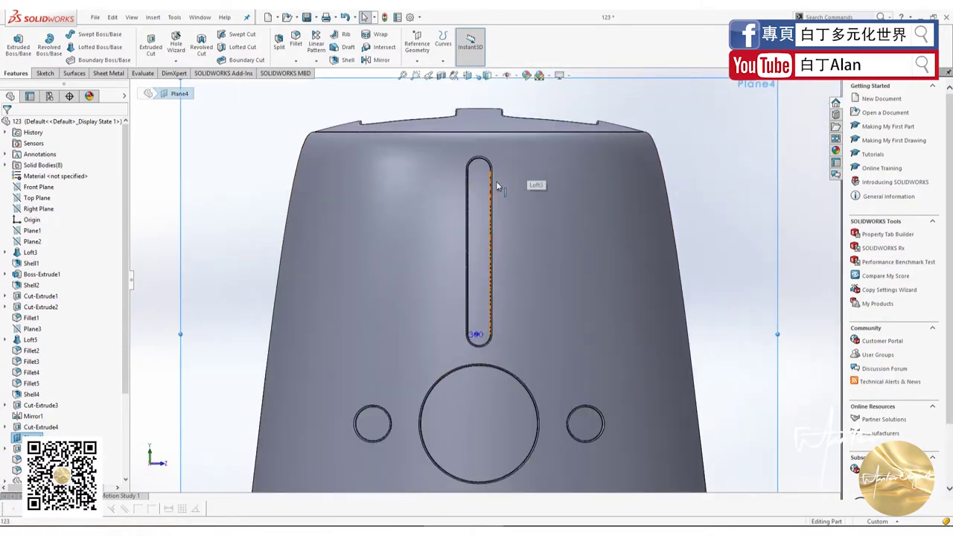
scroll(497, 184, "down", 2)
scroll(499, 242, "down", 2)
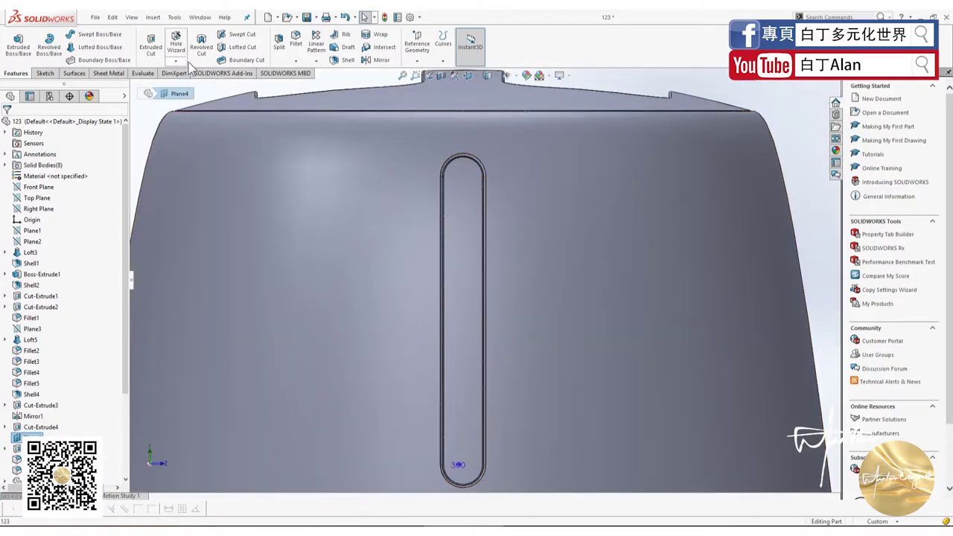
left_click(45, 73)
left_click(23, 47)
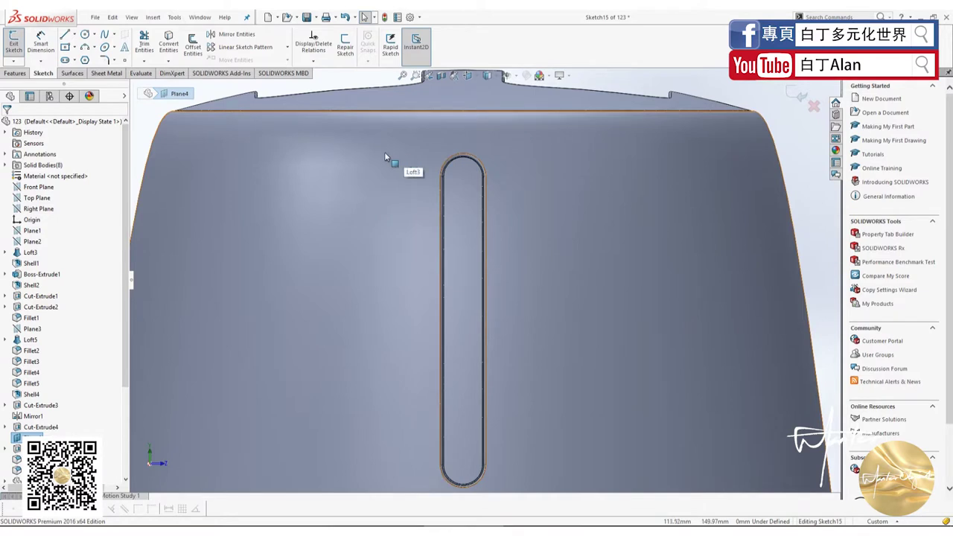
Step: Offset the slot outline 2 mm inward with Reverse ticked
left_click(192, 47)
left_click(447, 171)
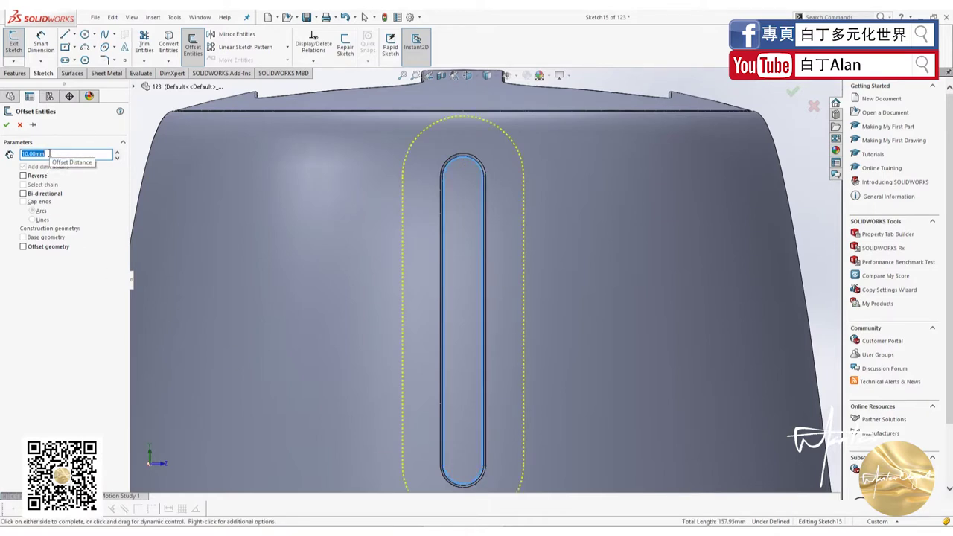
left_click(35, 176)
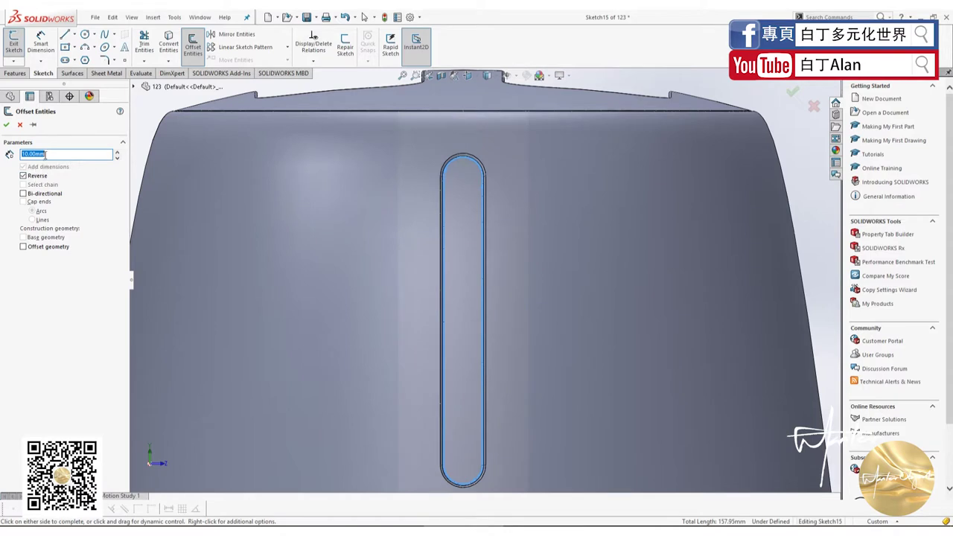
type("2")
key("Return")
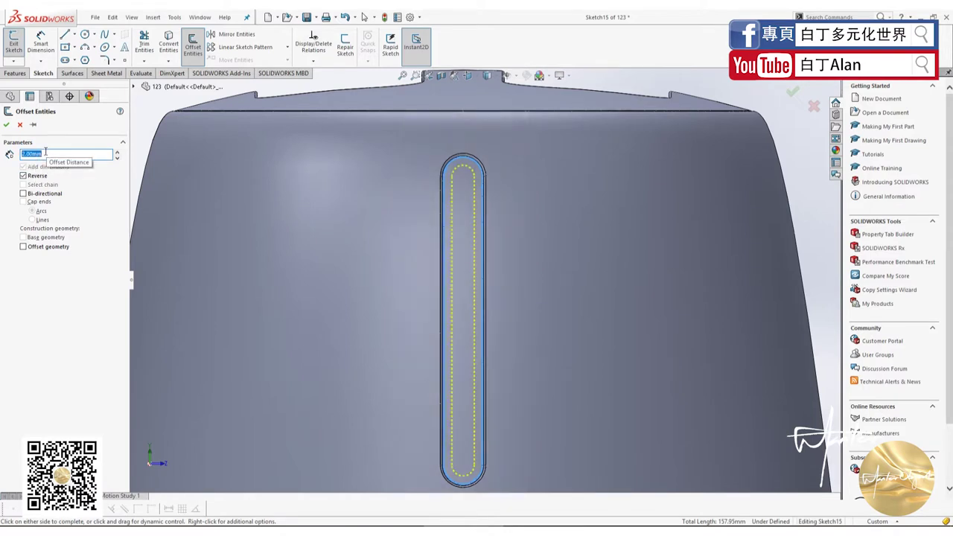
left_click(8, 123)
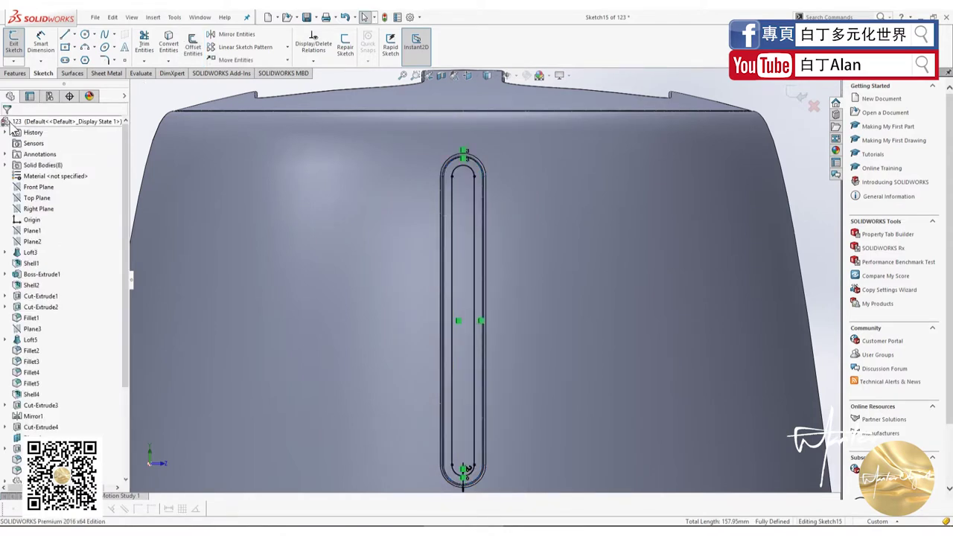
left_click(10, 75)
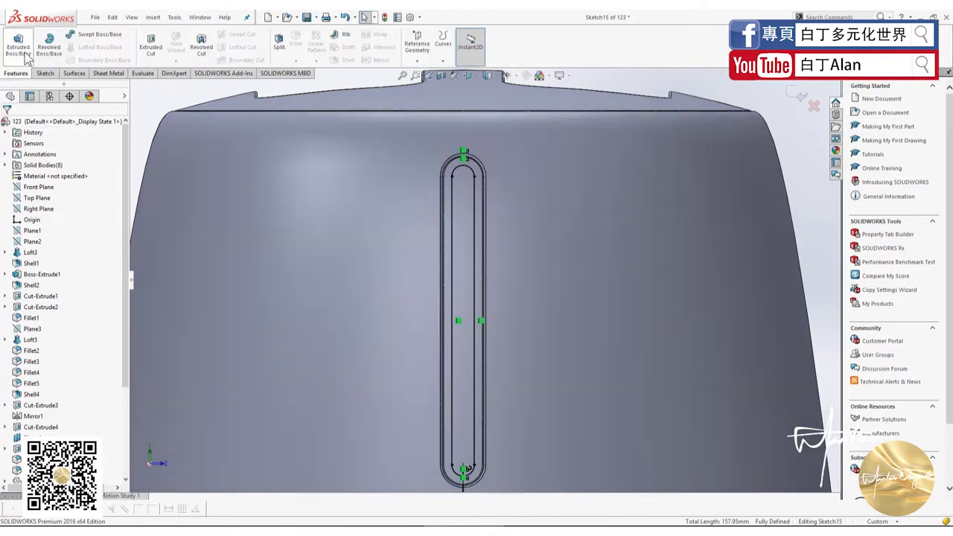
Step: Cut-extrude the offset slot sketch 384 mm deep into the toaster front
left_click(146, 50)
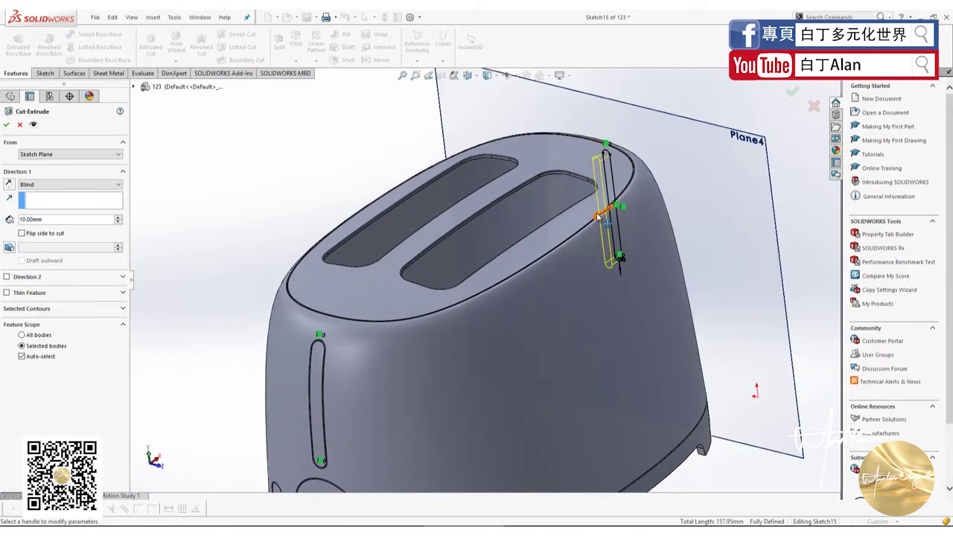
left_click_drag(599, 216, 222, 469)
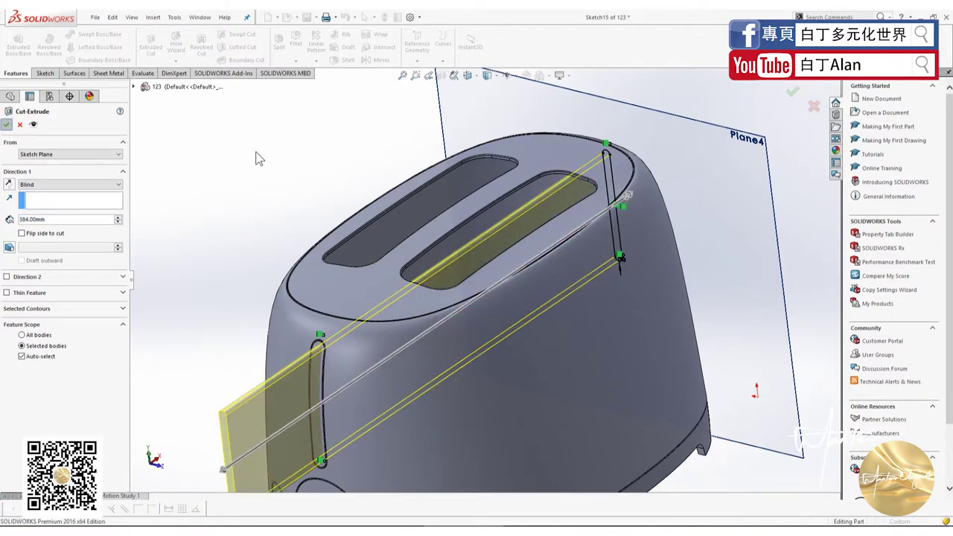
mouse_move(257, 159)
middle_mouse_down()
mouse_move(355, 275)
mouse_move(263, 307)
middle_mouse_up()
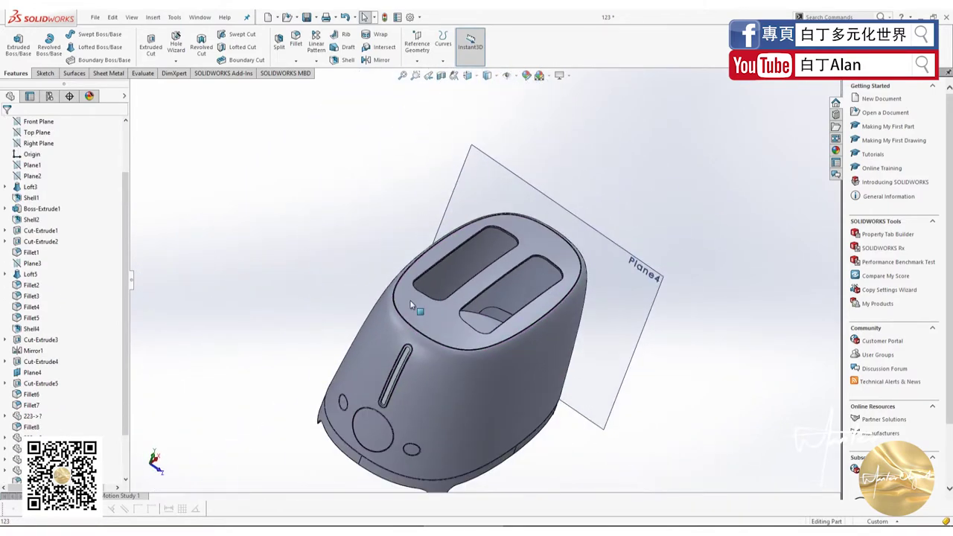
middle_click_drag(263, 307, 387, 375)
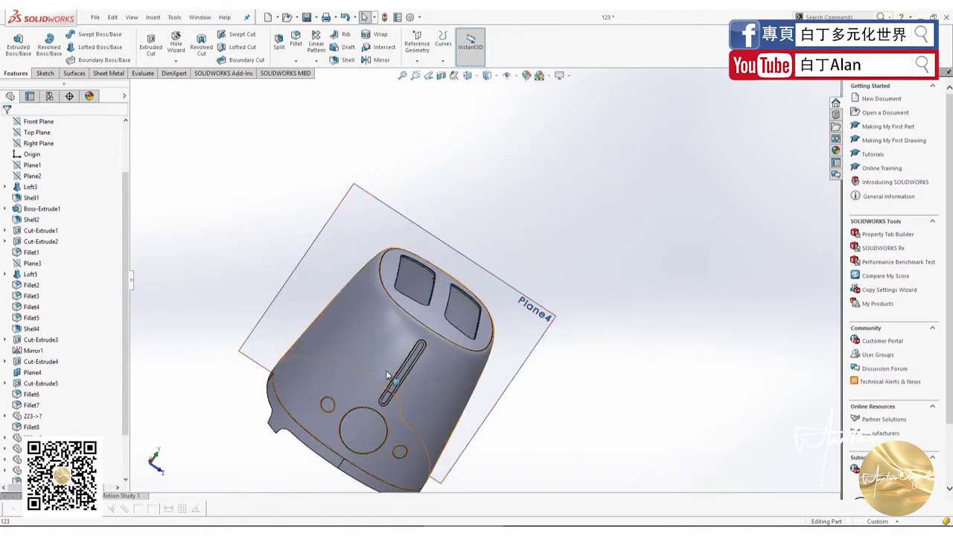
scroll(388, 375, "down", 3)
scroll(388, 350, "down", 3)
scroll(388, 329, "down", 3)
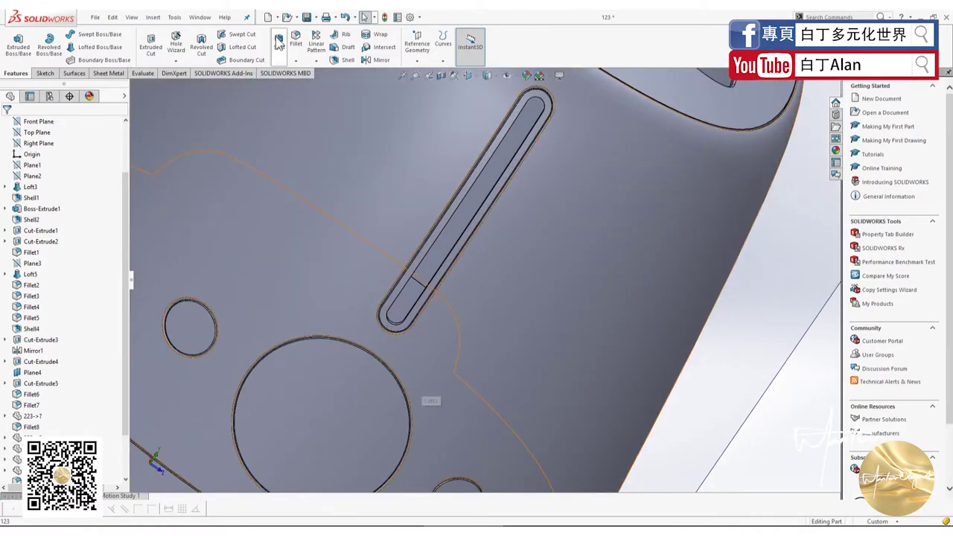
Step: Fillet the slot groove's bottom arc edge with a 0.3 mm radius
left_click(393, 329)
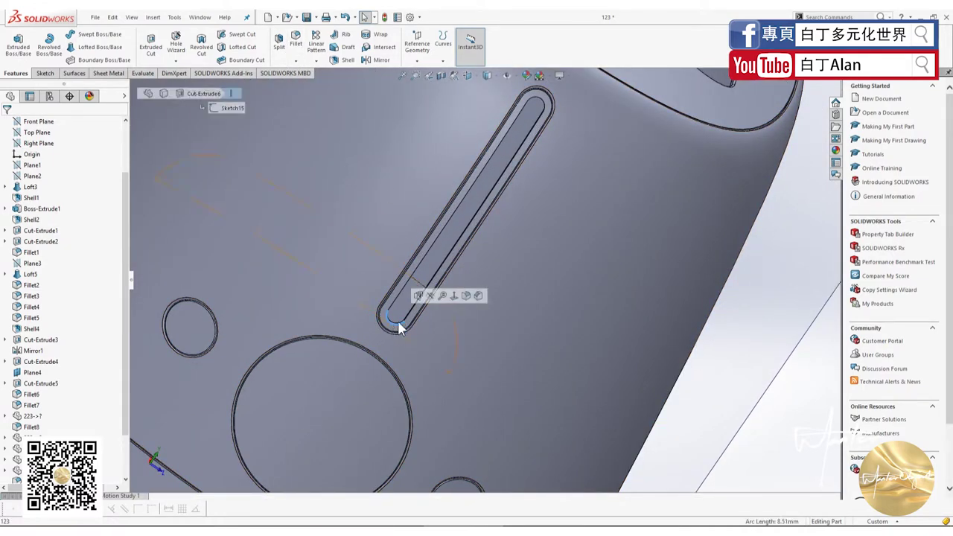
left_click(297, 46)
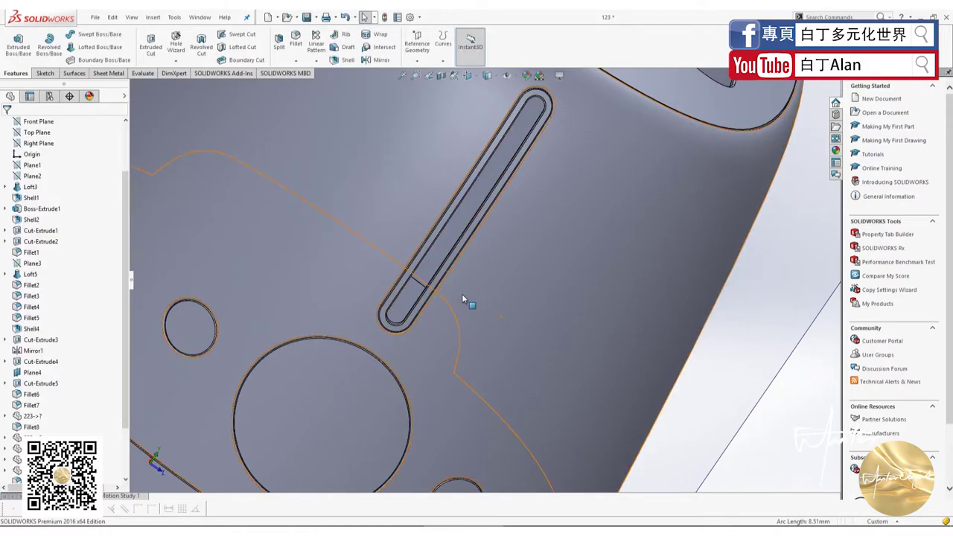
scroll(451, 328, "up", 3)
mouse_move(452, 341)
middle_mouse_down()
mouse_move(441, 304)
mouse_move(478, 328)
mouse_move(404, 370)
mouse_move(432, 239)
mouse_move(489, 225)
middle_mouse_up()
scroll(404, 370, "down", 2)
Step: Orbit and zoom around the toaster to check the recessed slot
scroll(462, 216, "down", 3)
scroll(441, 245, "up", 2)
scroll(447, 260, "up", 4)
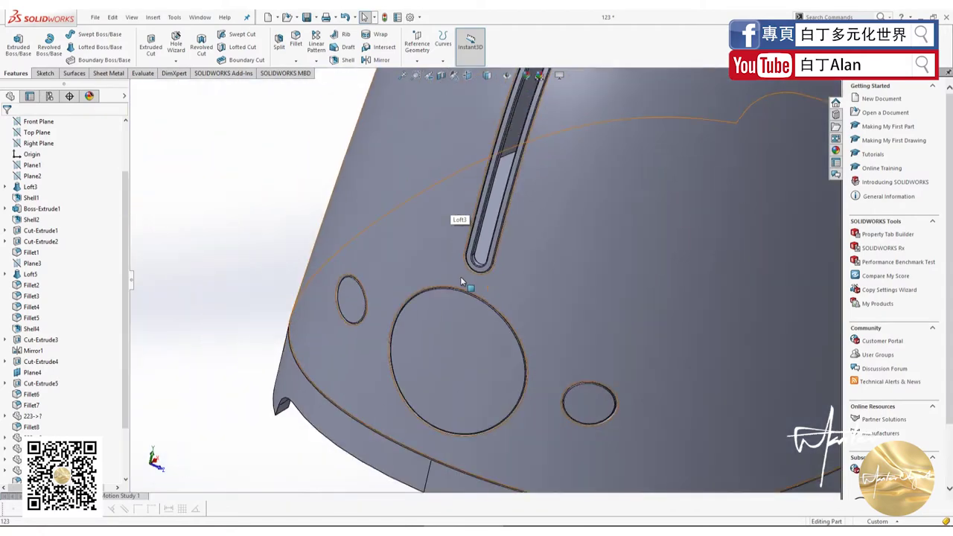
scroll(461, 277, "up", 2)
mouse_move(460, 276)
middle_mouse_down()
mouse_move(529, 292)
mouse_move(540, 334)
middle_mouse_up()
scroll(540, 335, "down", 2)
scroll(554, 347, "down", 1)
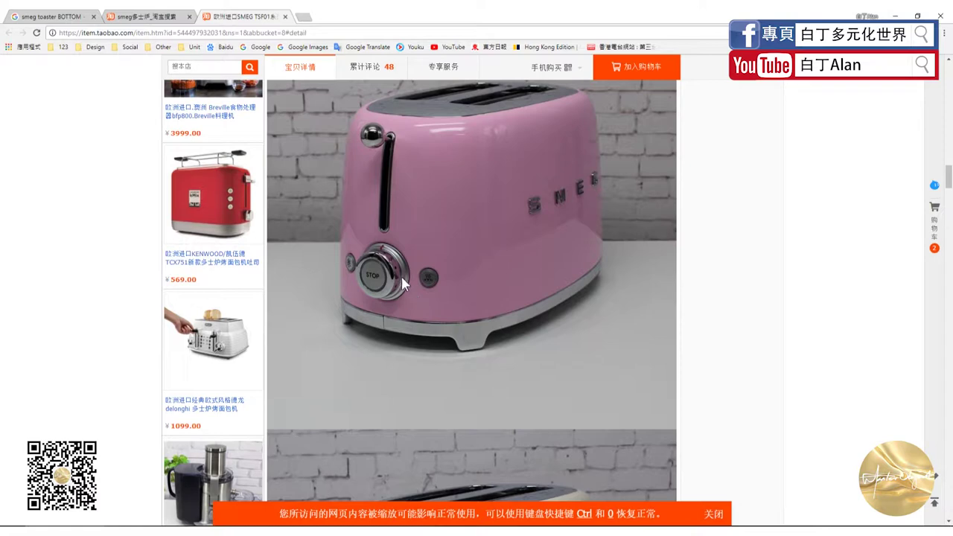
scroll(429, 280, "up", 4)
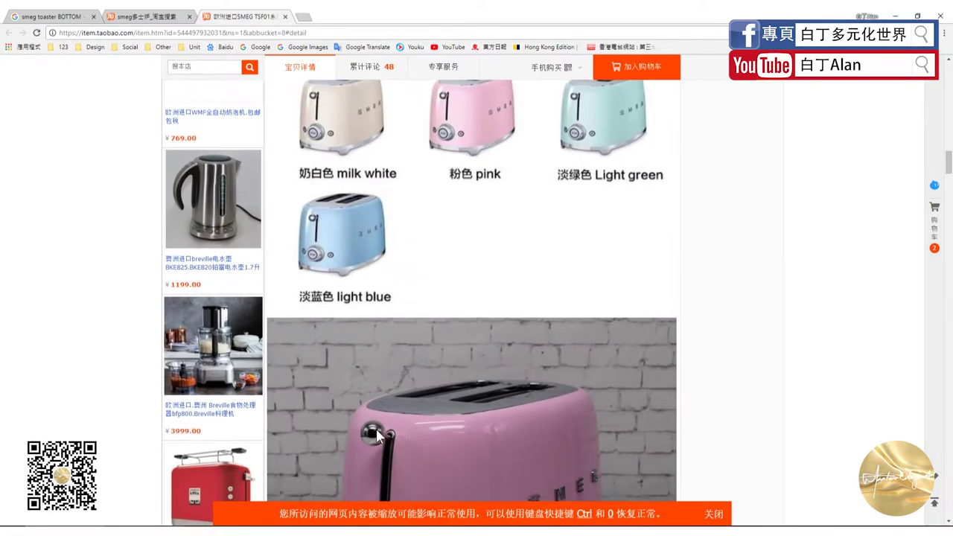
scroll(390, 266, "down", 3)
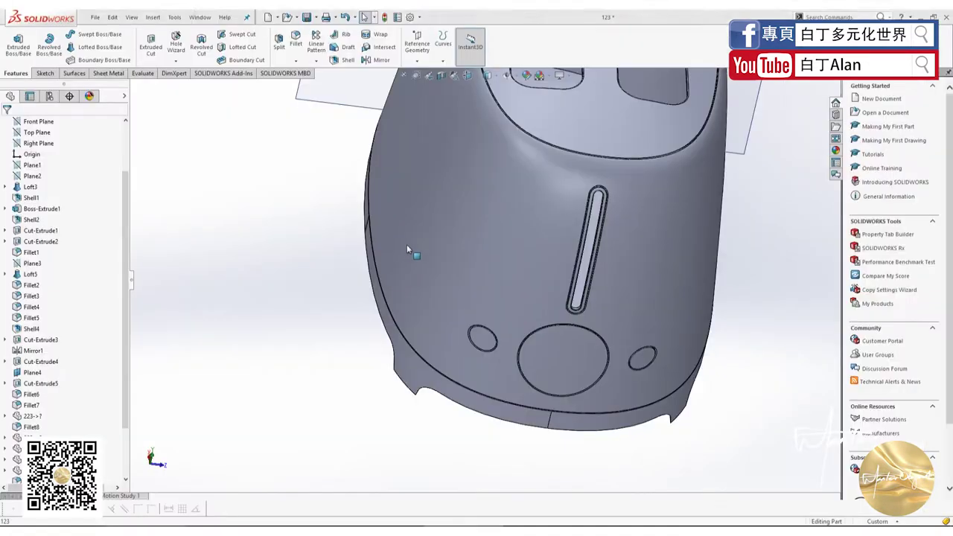
Step: Inspect Cut-Extrude1, Cut-Extrude2 and Plane3 from front and isometric views
scroll(407, 245, "up", 2)
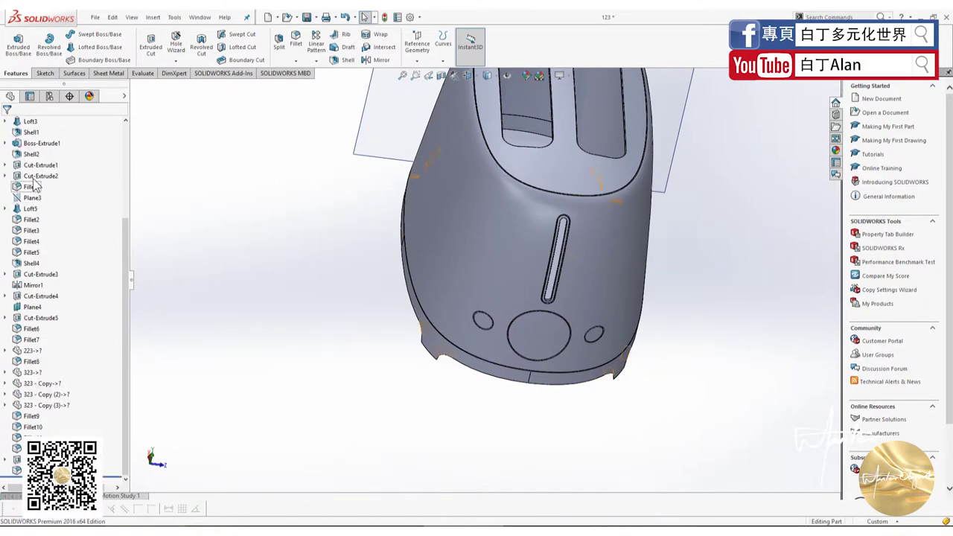
left_click(36, 176)
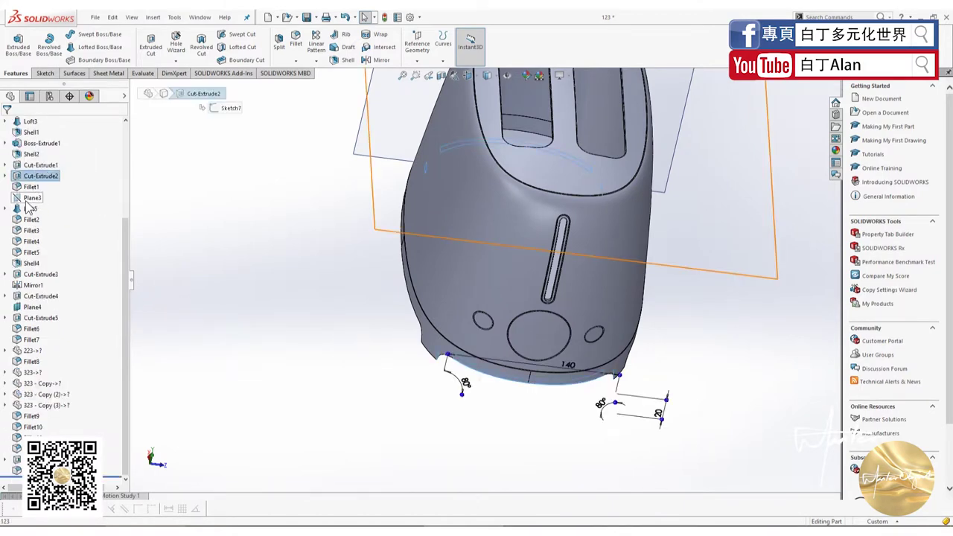
left_click(29, 199)
mouse_move(228, 377)
middle_mouse_down()
mouse_move(377, 340)
mouse_move(336, 350)
middle_mouse_up()
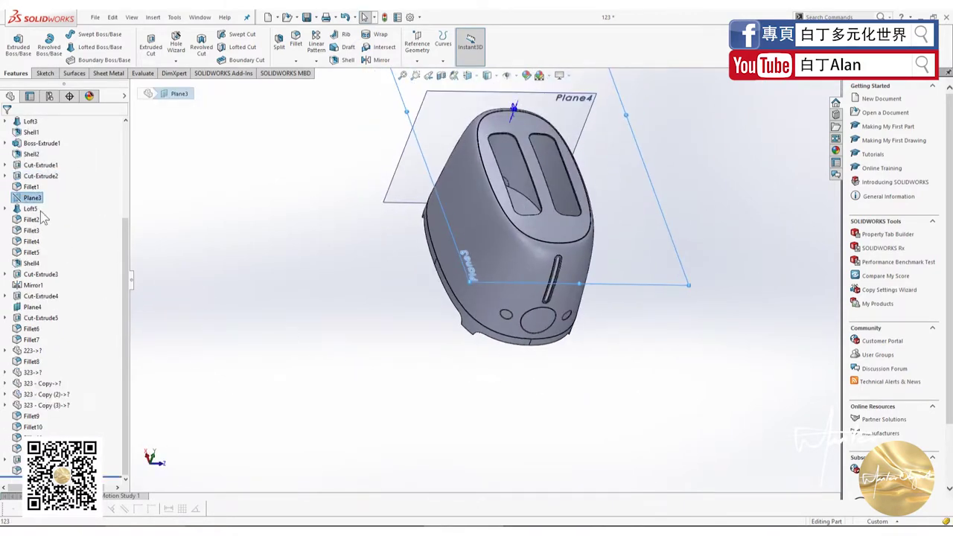
left_click(34, 179)
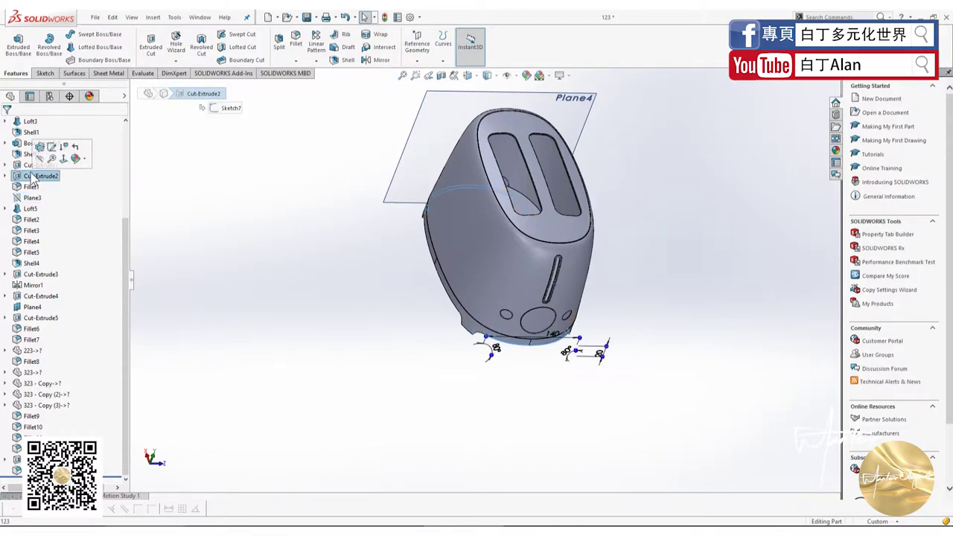
left_click(26, 166)
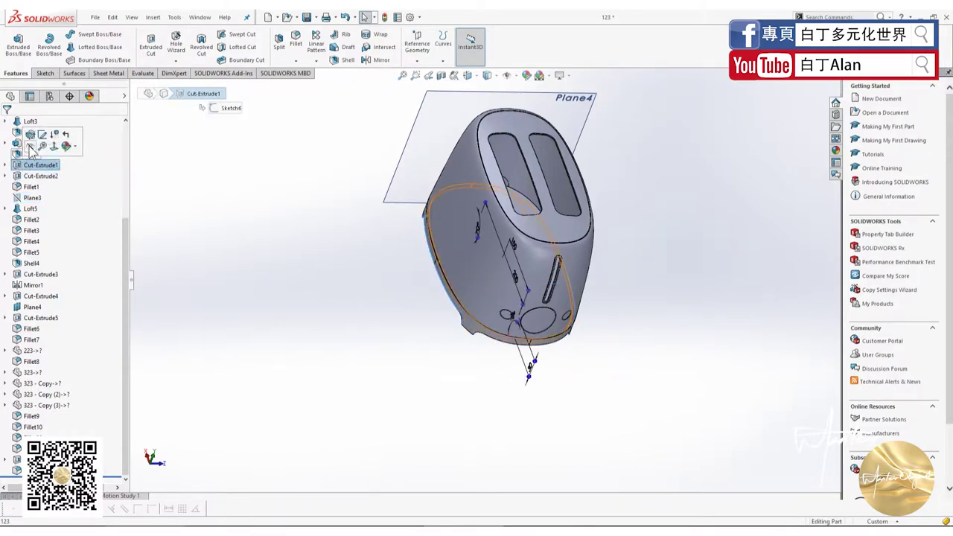
key("ctrl+1")
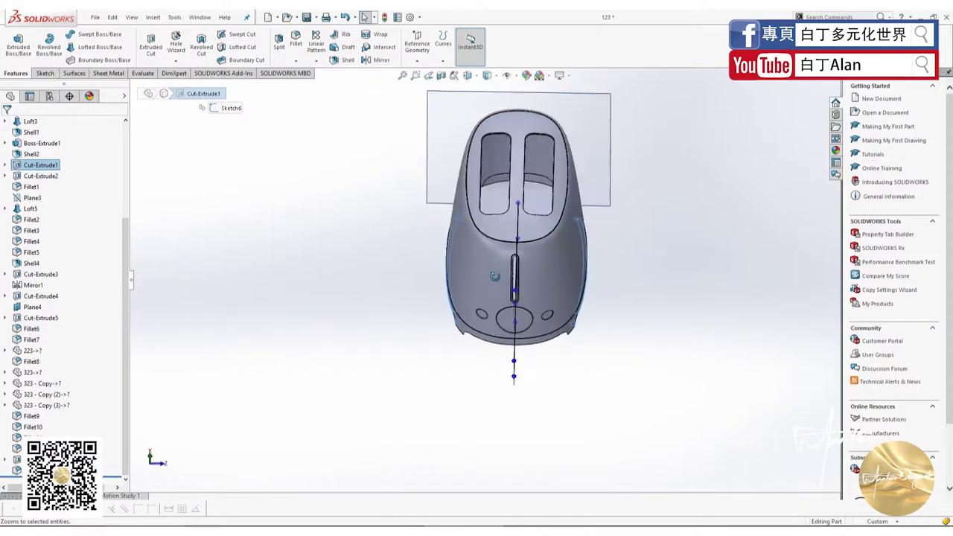
left_click(614, 336)
key("ctrl+7")
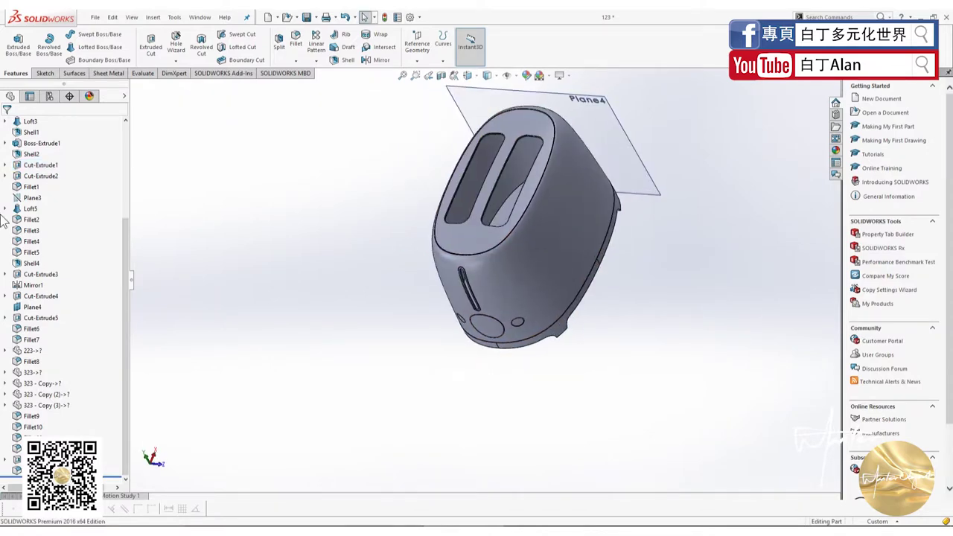
scroll(35, 233, "up", 4)
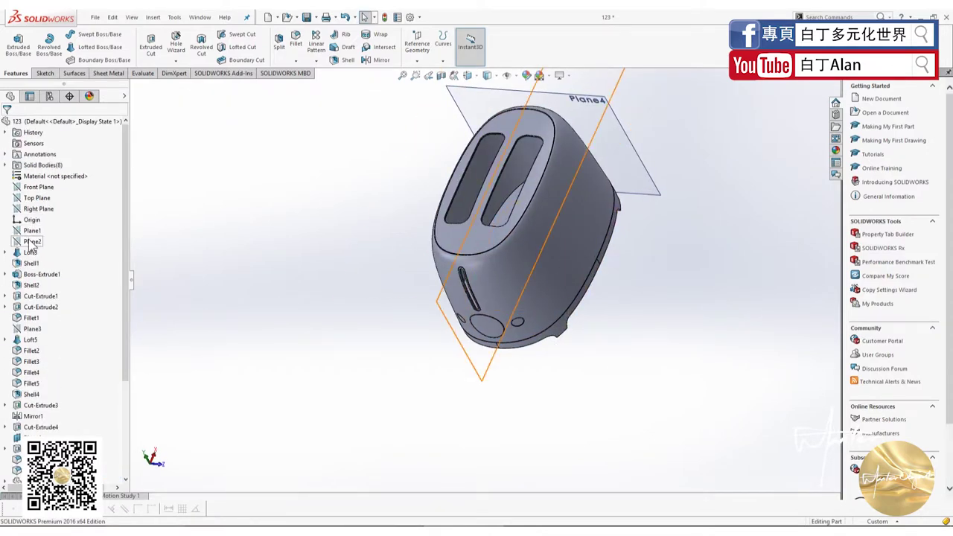
Step: View Plane2 square-on with the Hidden Lines Visible display style
left_click(32, 242)
left_click(49, 224)
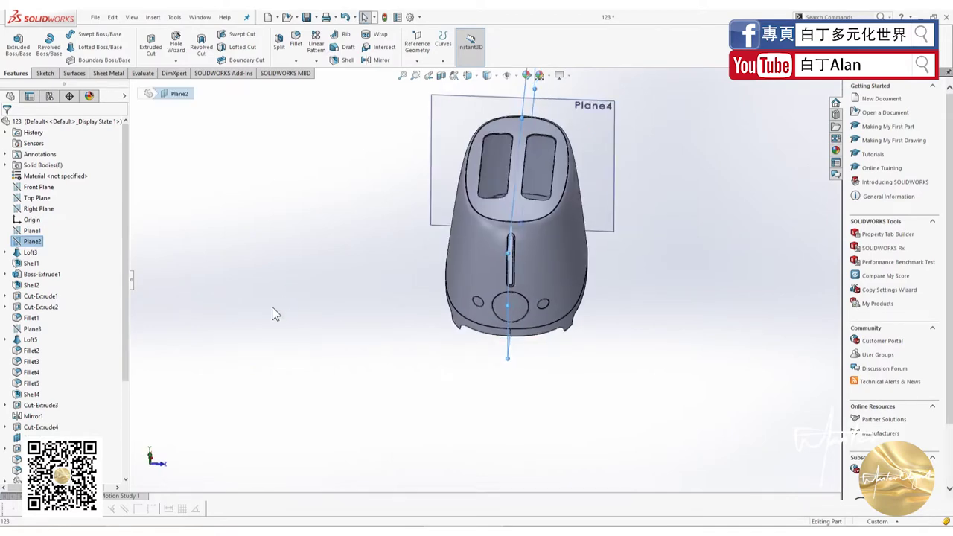
scroll(250, 195, "down", 3)
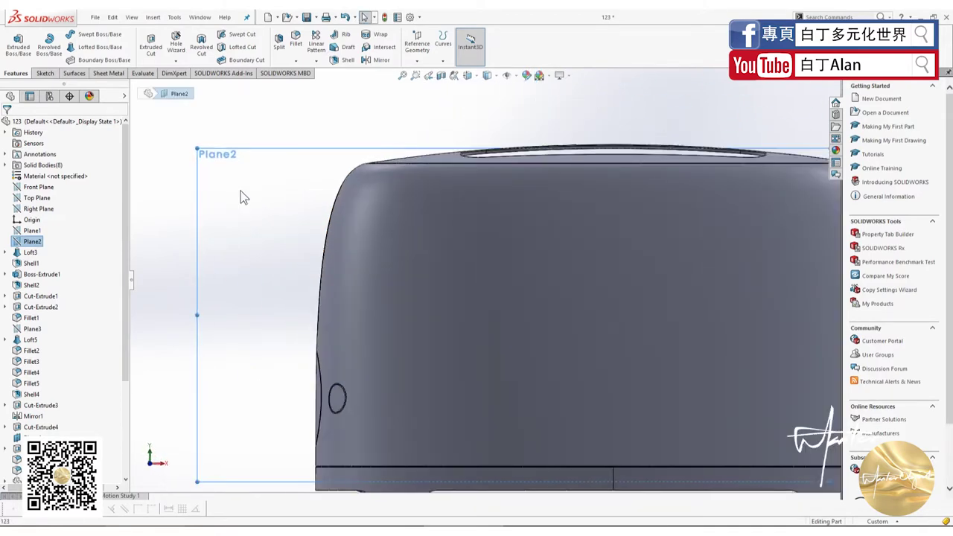
left_click(498, 76)
left_click(487, 132)
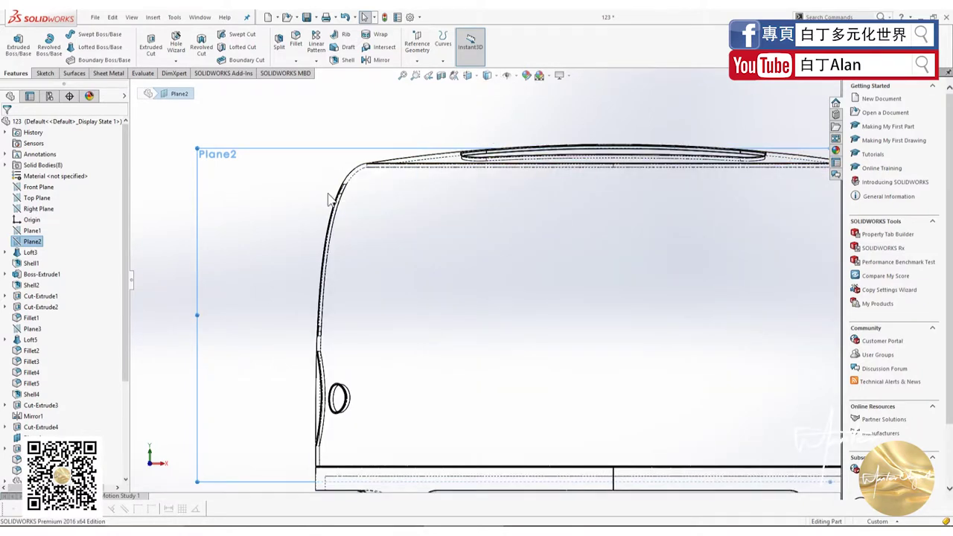
left_click(49, 73)
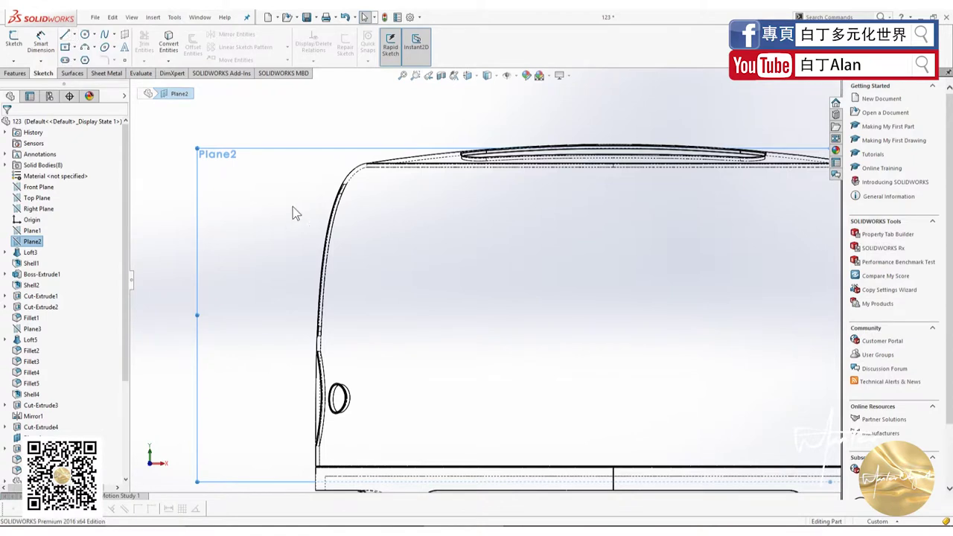
Step: Draw a slanted line on Plane2 near the toaster's front outline
left_click(65, 37)
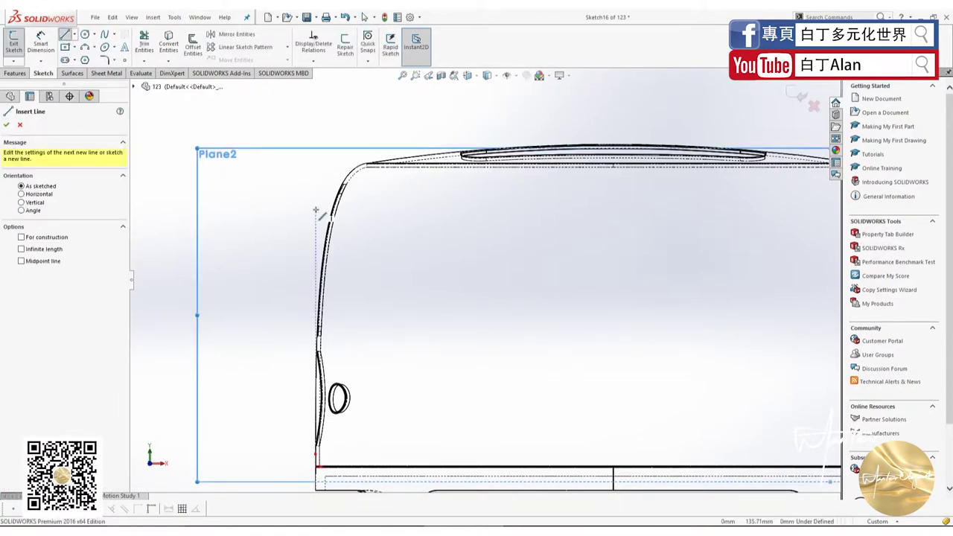
left_click(315, 210)
left_click(477, 277)
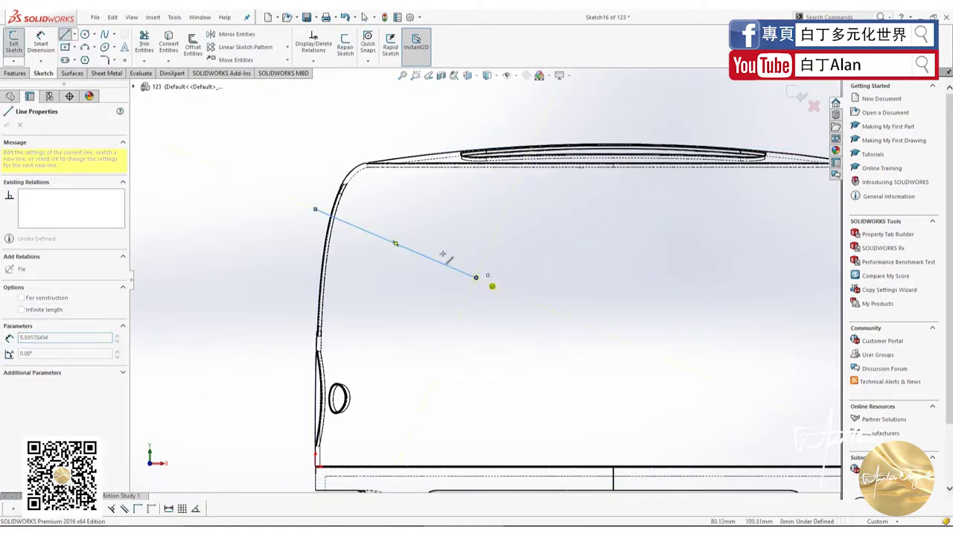
key("Escape")
Step: Sketch a small circle at the line's upper-left end, checking the reference photo
left_click(85, 34)
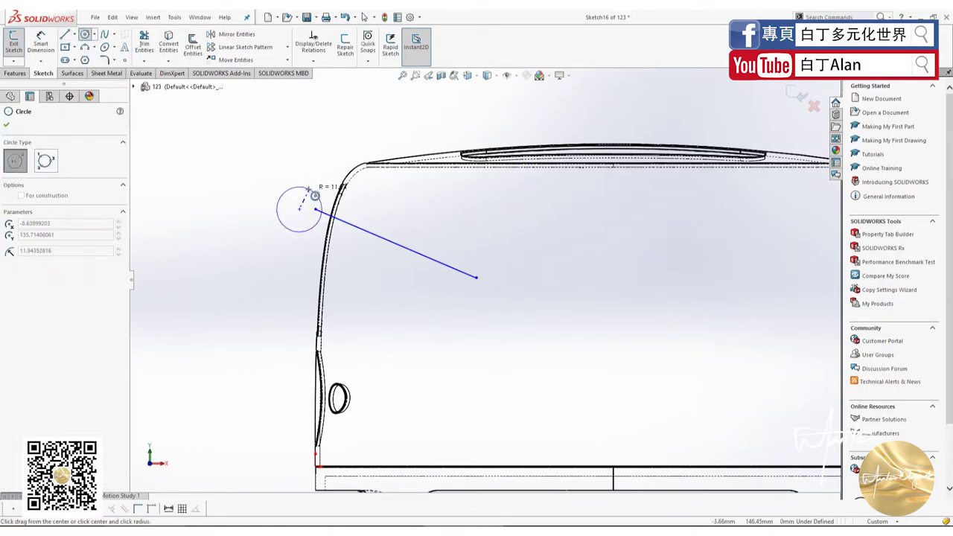
left_click(307, 189)
key("alt+Tab")
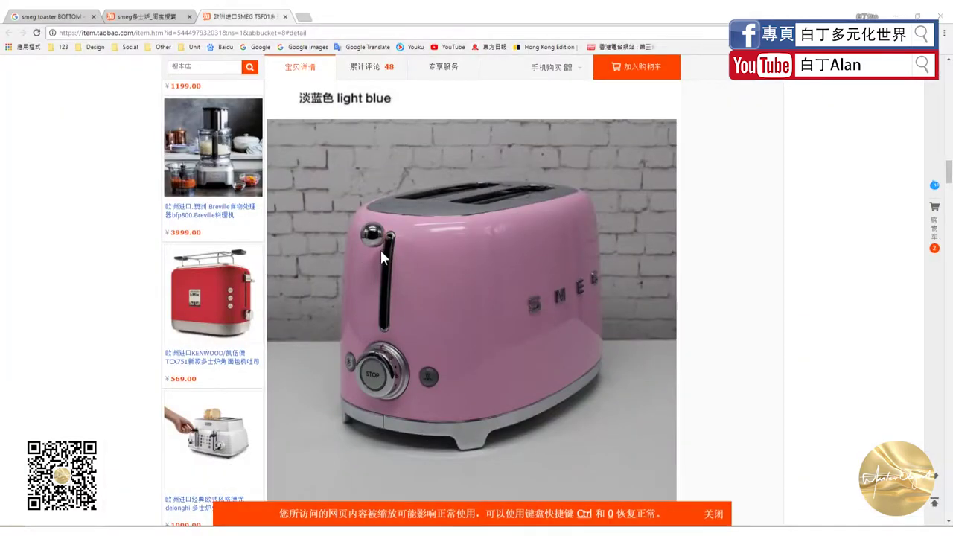
key("alt+Tab")
key("Escape")
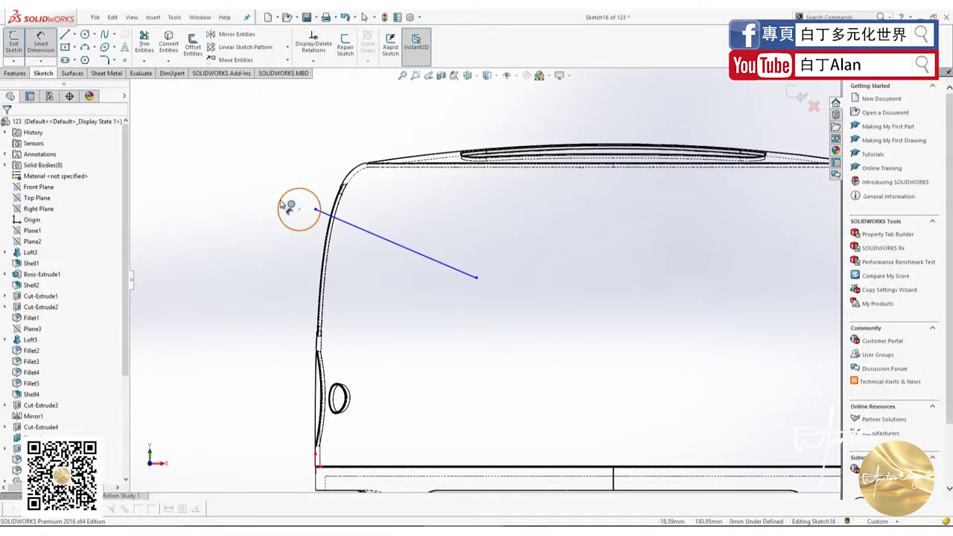
Step: Dimension the circle to a 20 mm diameter
left_click(281, 203)
left_click(251, 207)
type("20")
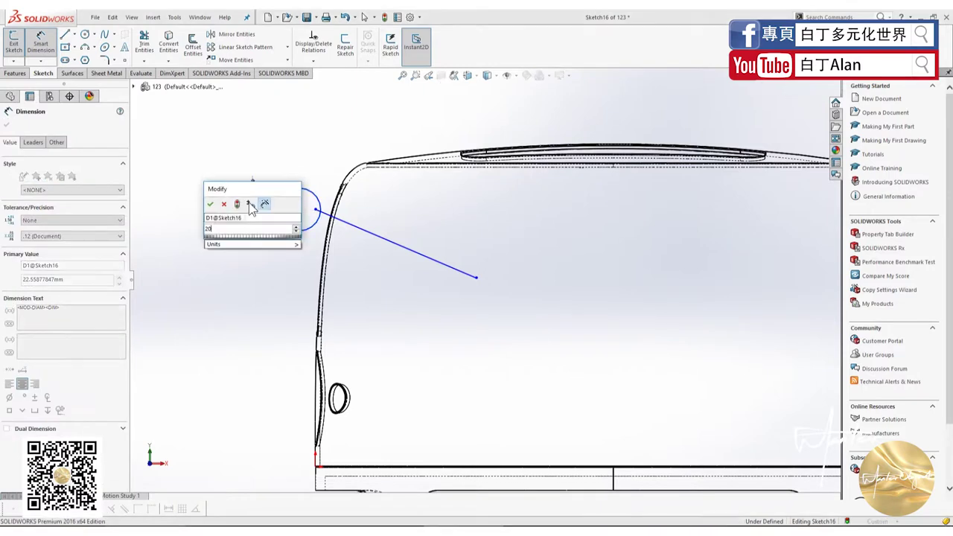
key("Return")
key("Escape")
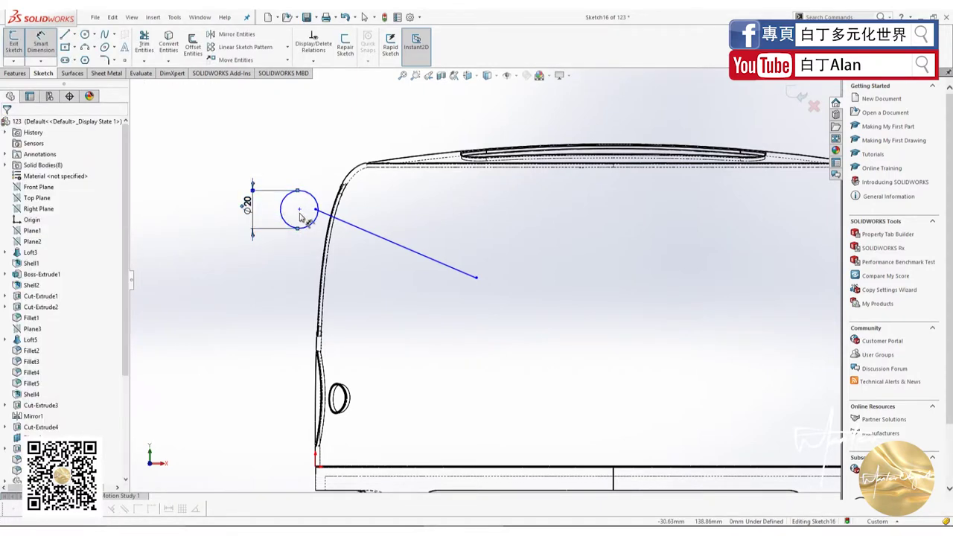
scroll(319, 222, "down", 2)
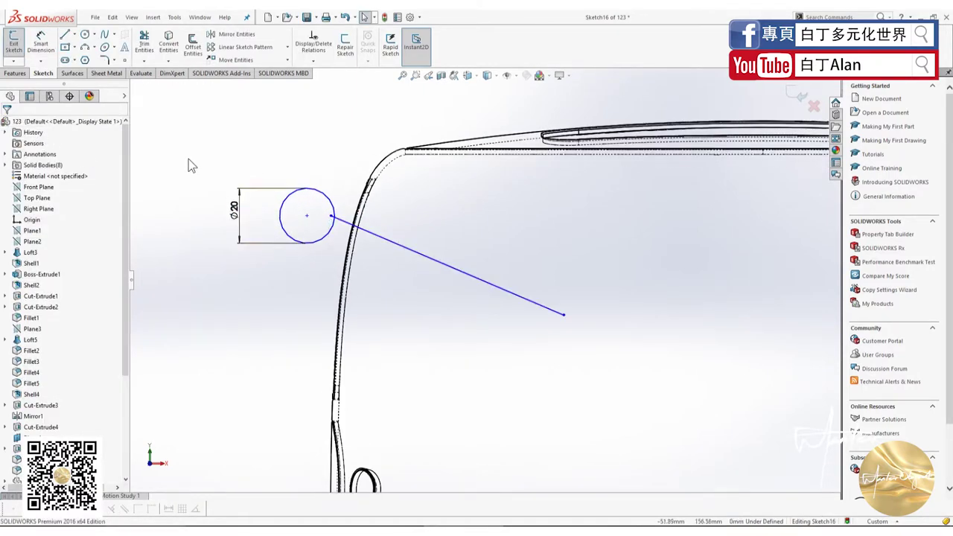
left_click(343, 222)
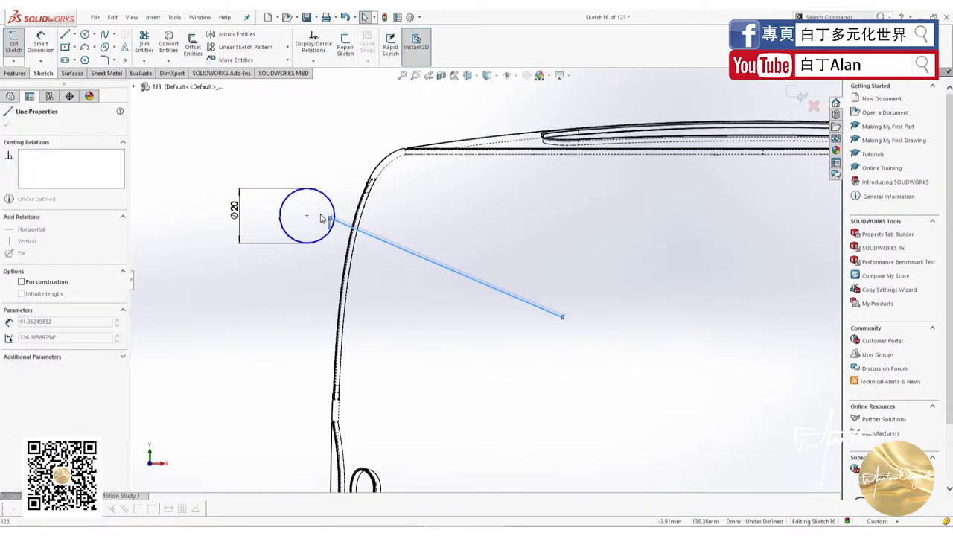
left_click(462, 316)
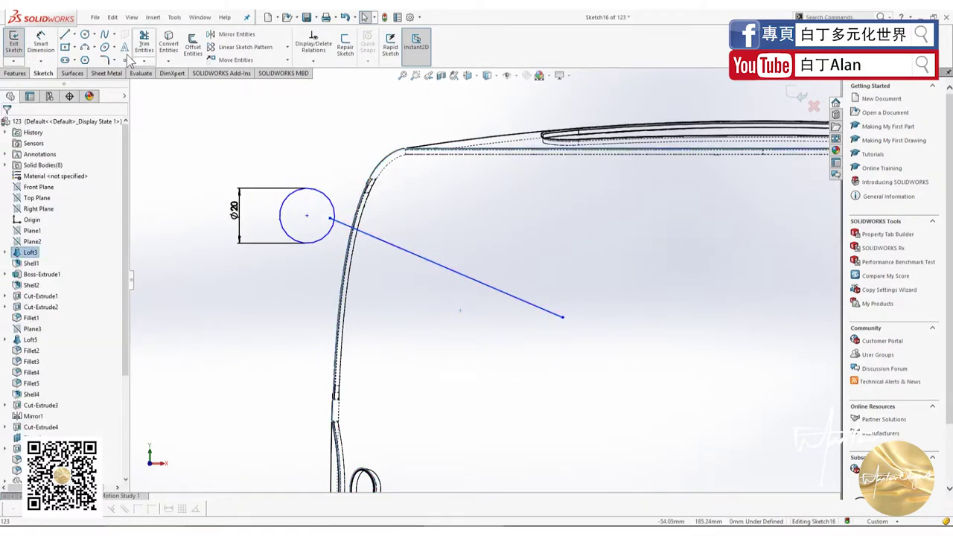
Step: Draw a second long line below the circle and make it parallel to the first
left_click(65, 34)
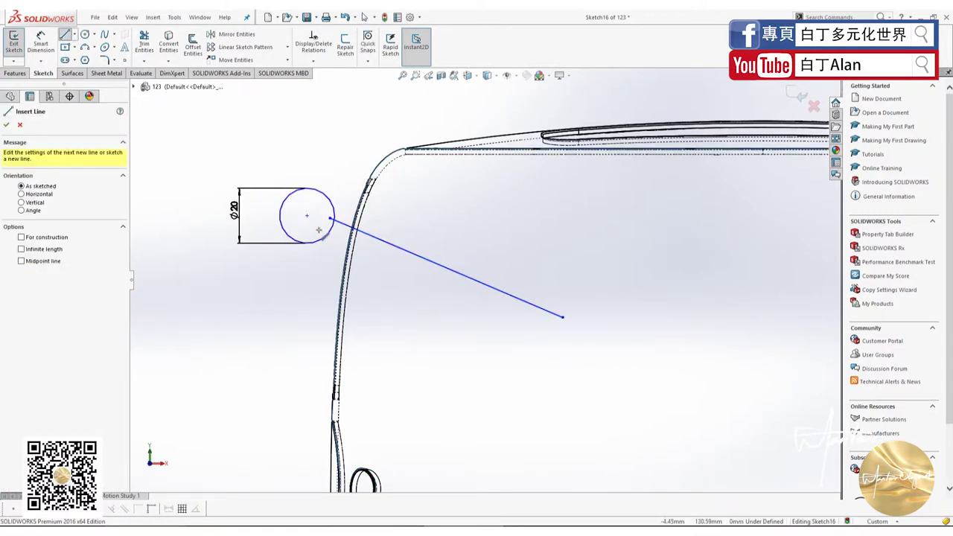
left_click_drag(320, 230, 327, 239)
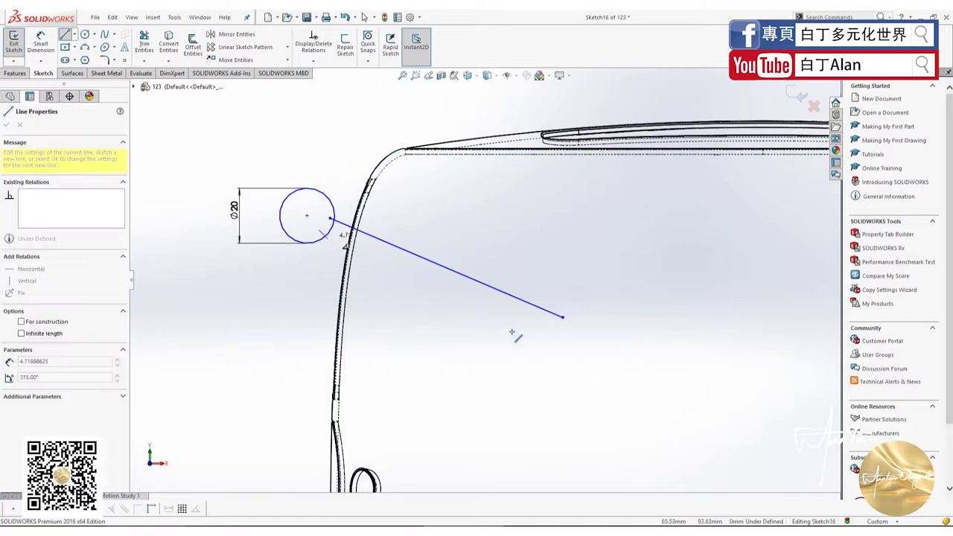
left_click(557, 333)
key("Escape")
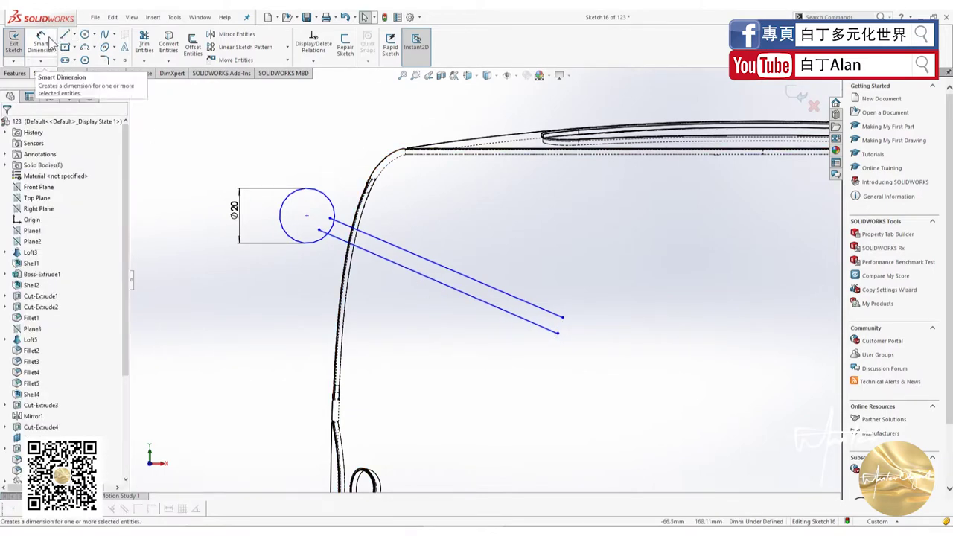
left_click(414, 254)
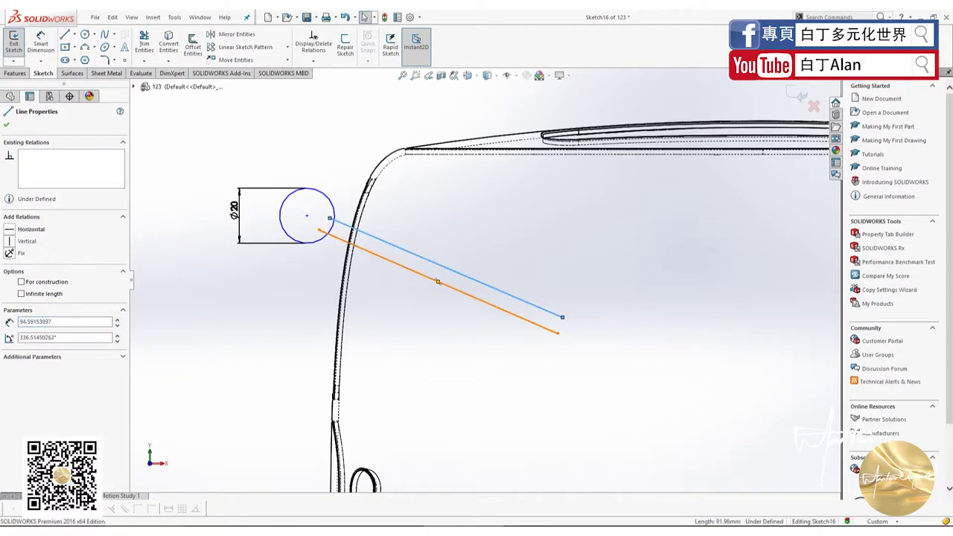
left_click(438, 281, "ctrl")
left_click(13, 274)
key("Escape")
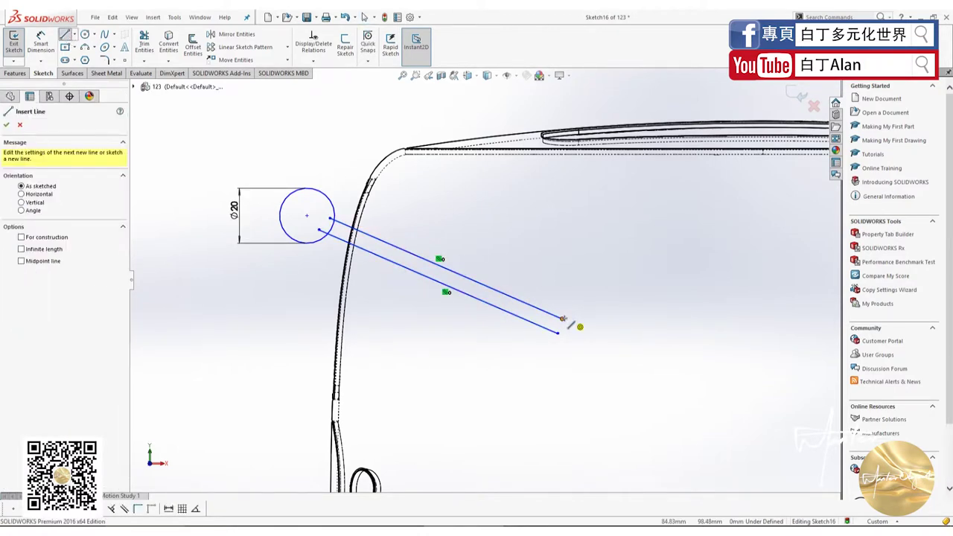
Step: Close the gap between the two line ends with a short end segment
left_click(557, 333)
left_click(562, 319)
key("Escape")
scroll(548, 316, "down", 2)
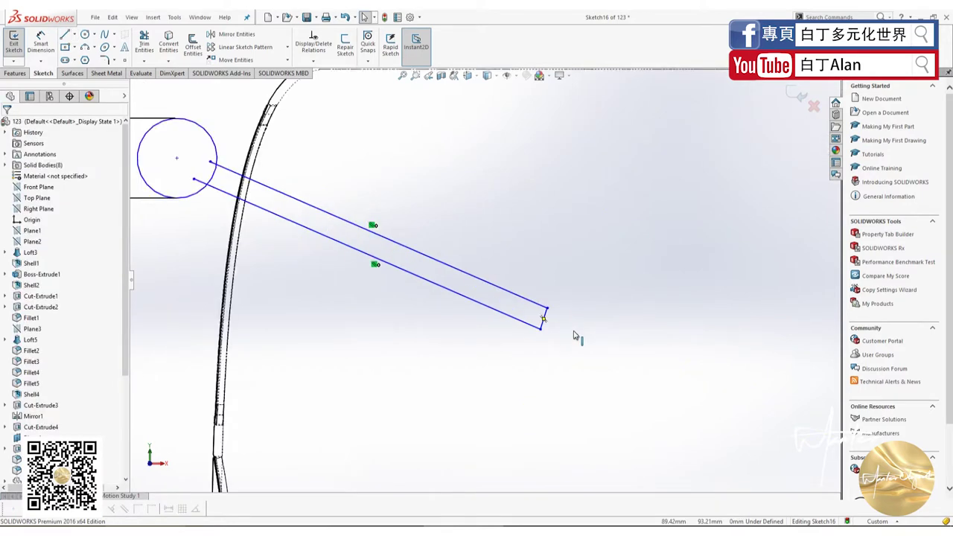
scroll(544, 314, "down", 2)
Step: Make the short end segment perpendicular to both the upper and lower long lines
left_click(525, 305)
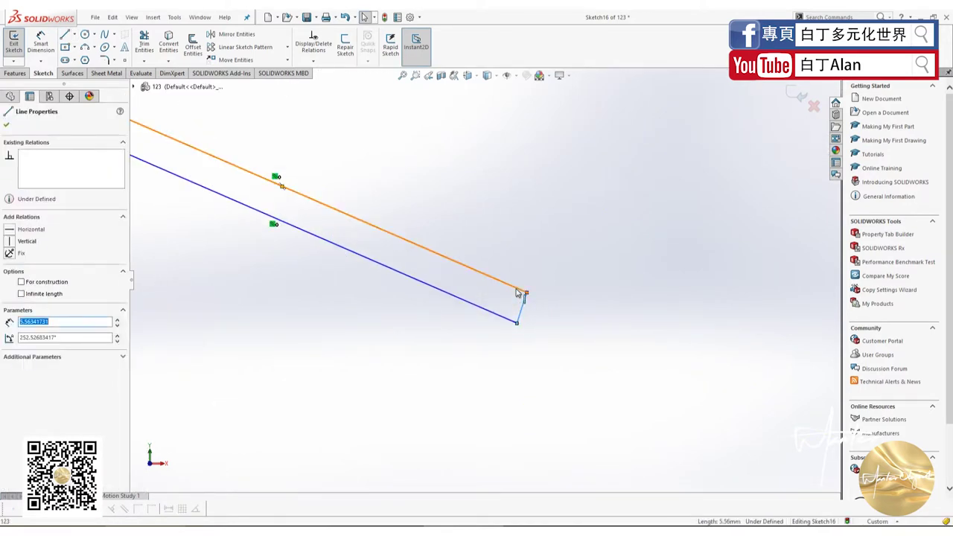
left_click(328, 205, "ctrl")
left_click(12, 265)
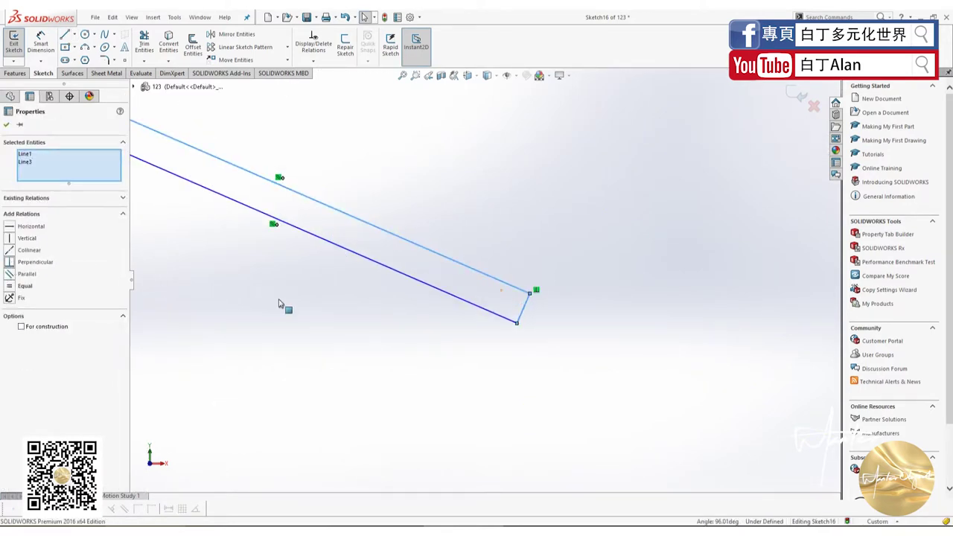
left_click(462, 311)
left_click(466, 301)
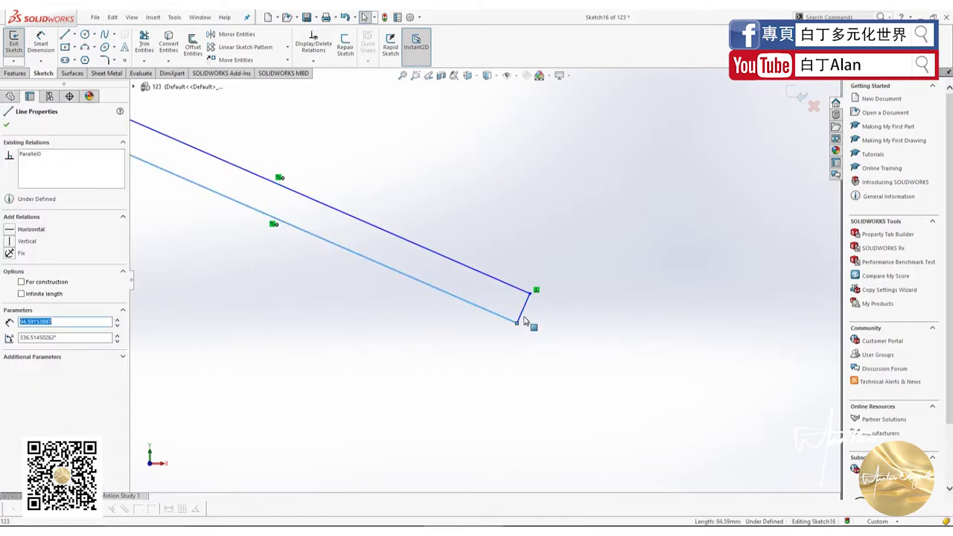
left_click(524, 307, "ctrl")
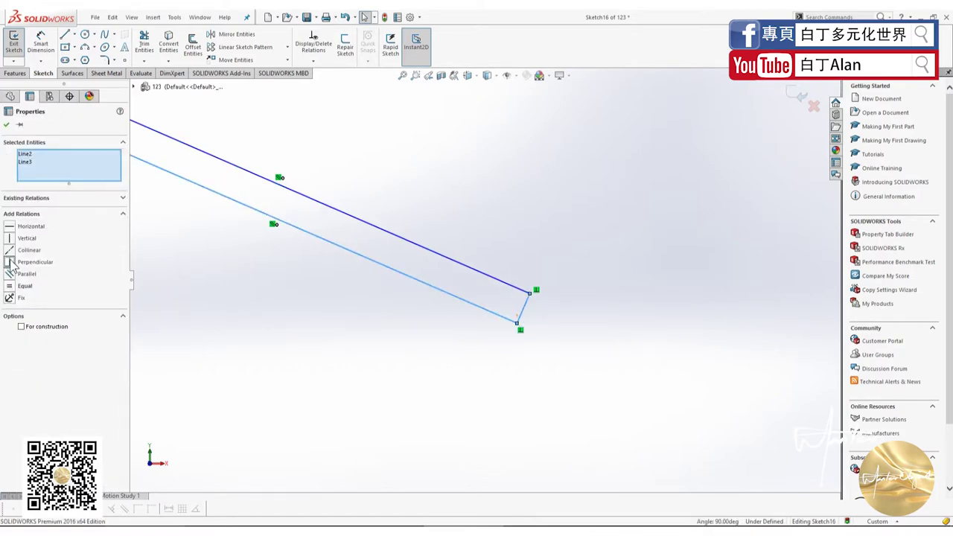
left_click(464, 430)
scroll(484, 336, "down", 5)
scroll(355, 224, "down", 3)
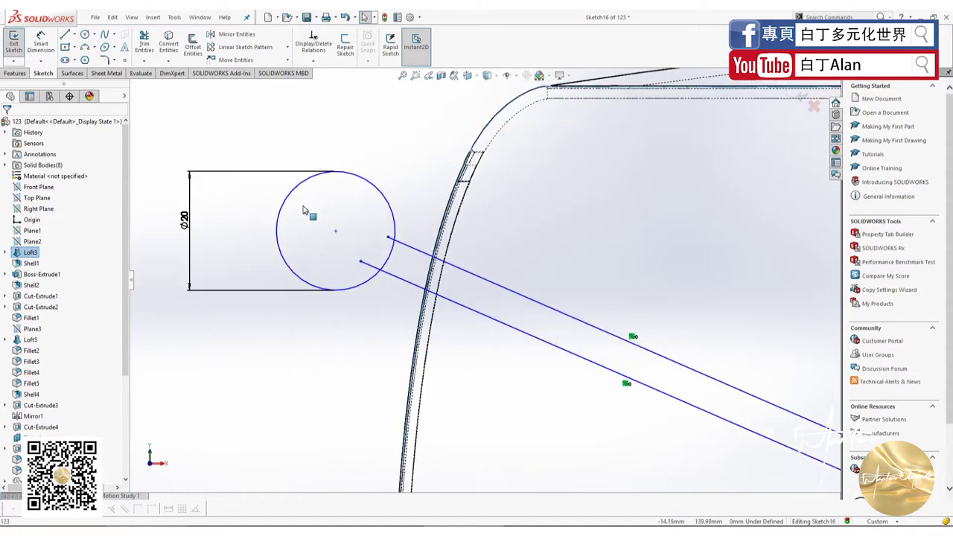
scroll(313, 216, "down", 2)
Step: Draw a centerline from left of the circle to beyond the slot's far end
left_click(415, 248)
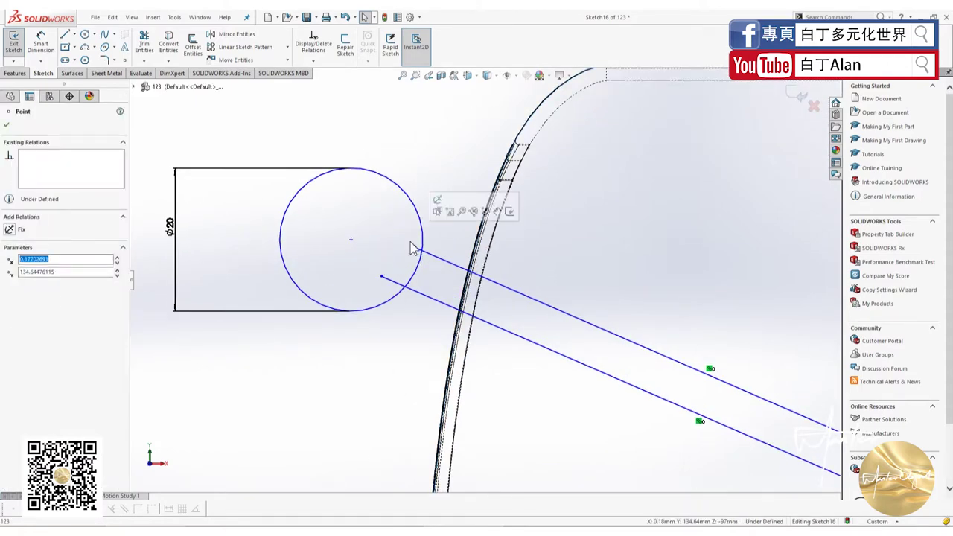
left_click(74, 35)
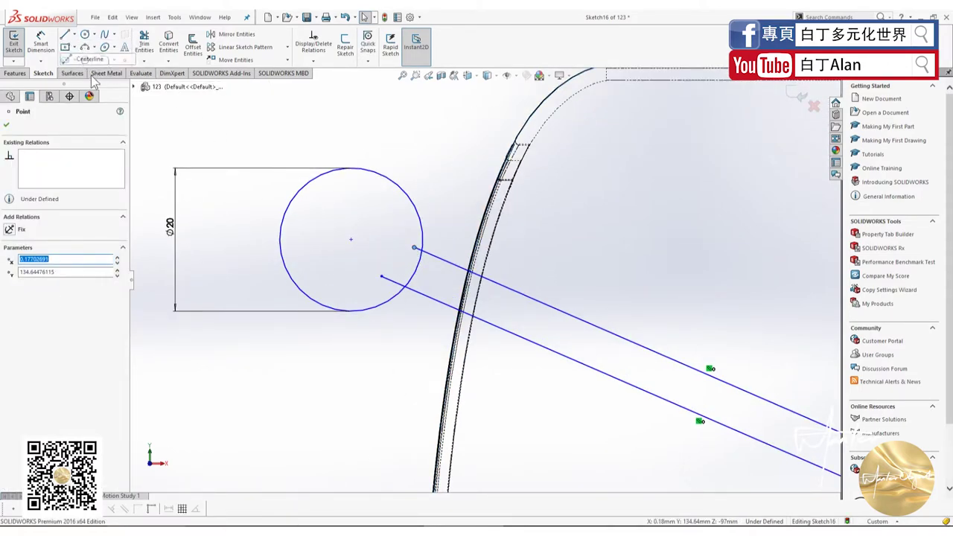
left_click(88, 49)
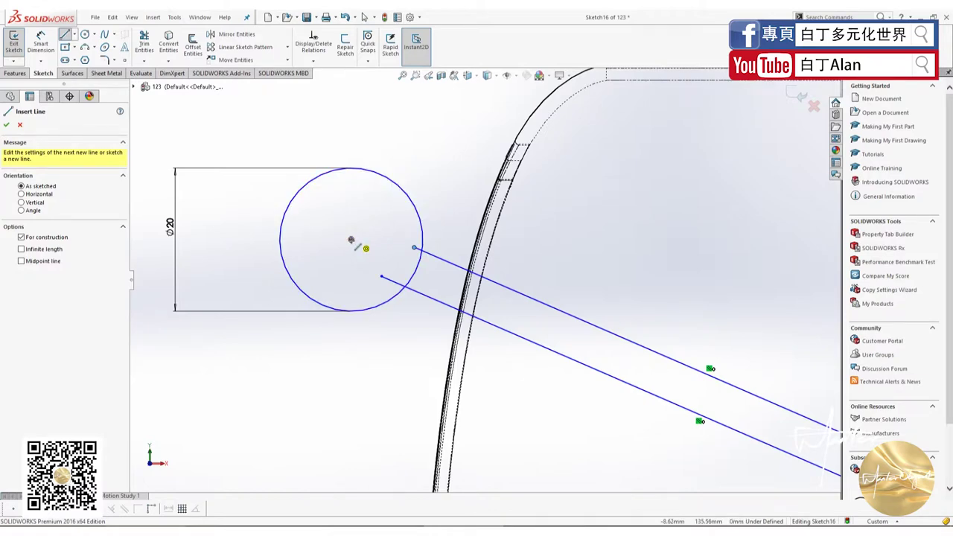
left_click(236, 191)
scroll(223, 198, "down", 3)
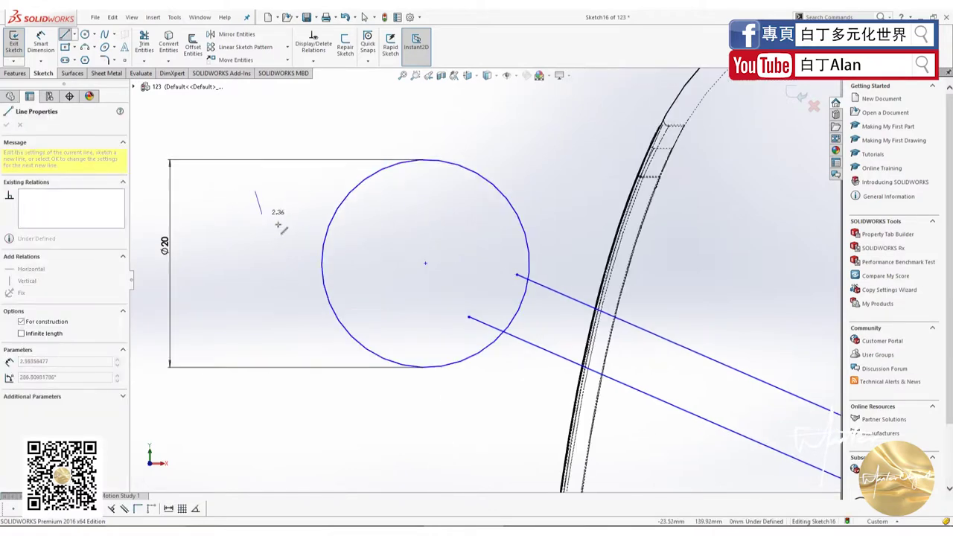
scroll(483, 280, "up", 5)
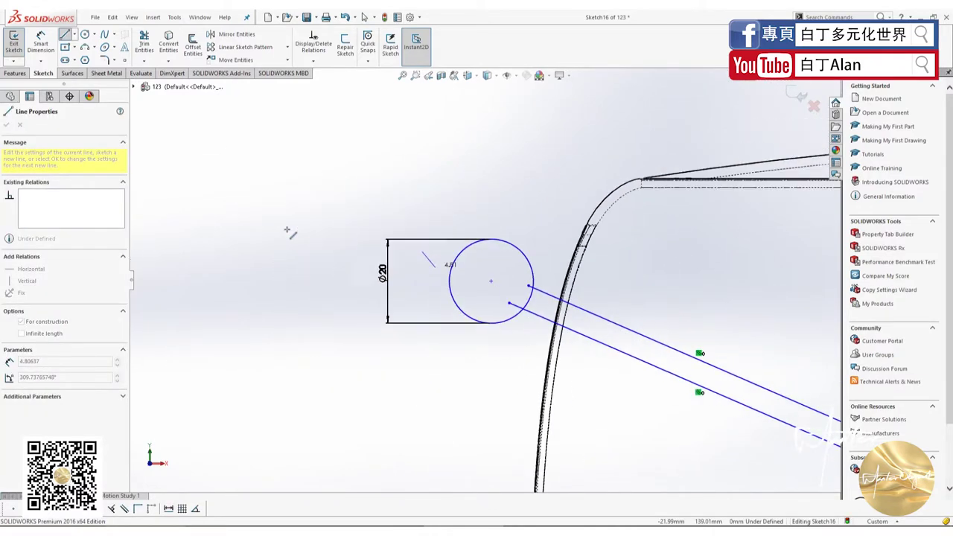
left_click(808, 420)
key("Escape")
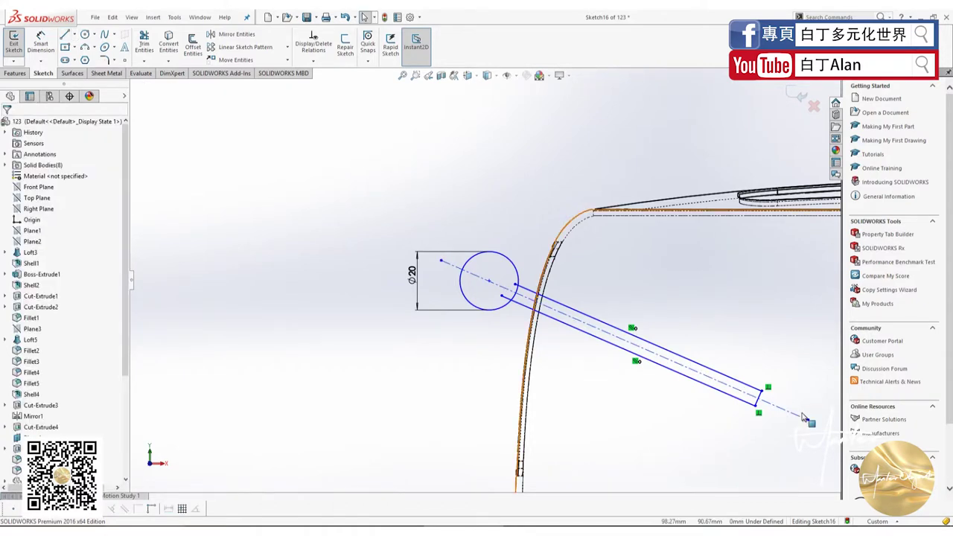
scroll(812, 417, "down", 3)
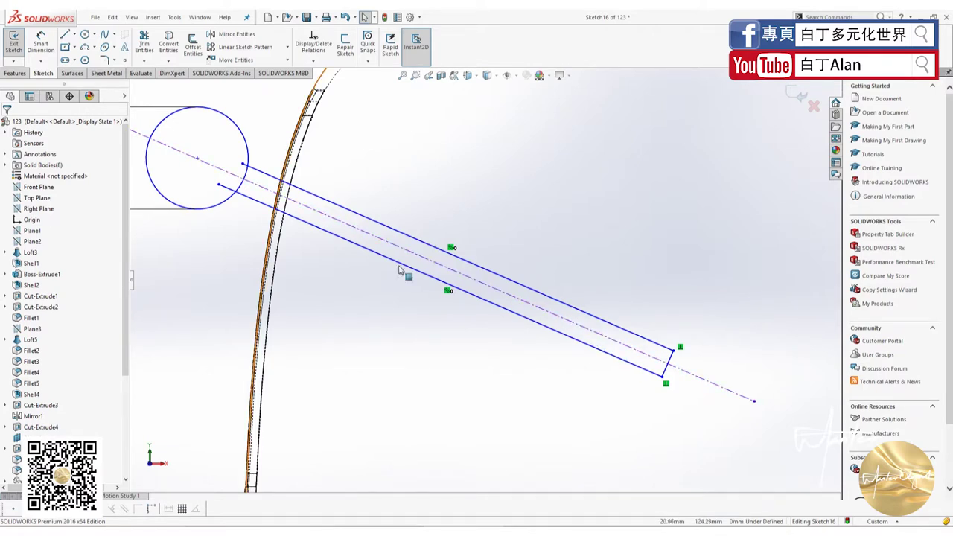
scroll(460, 326, "up", 2)
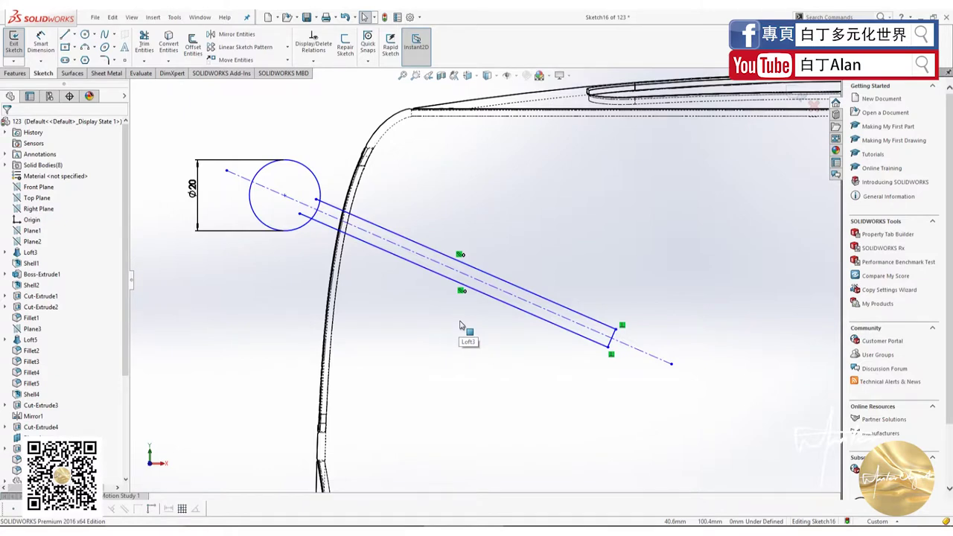
left_click(192, 44)
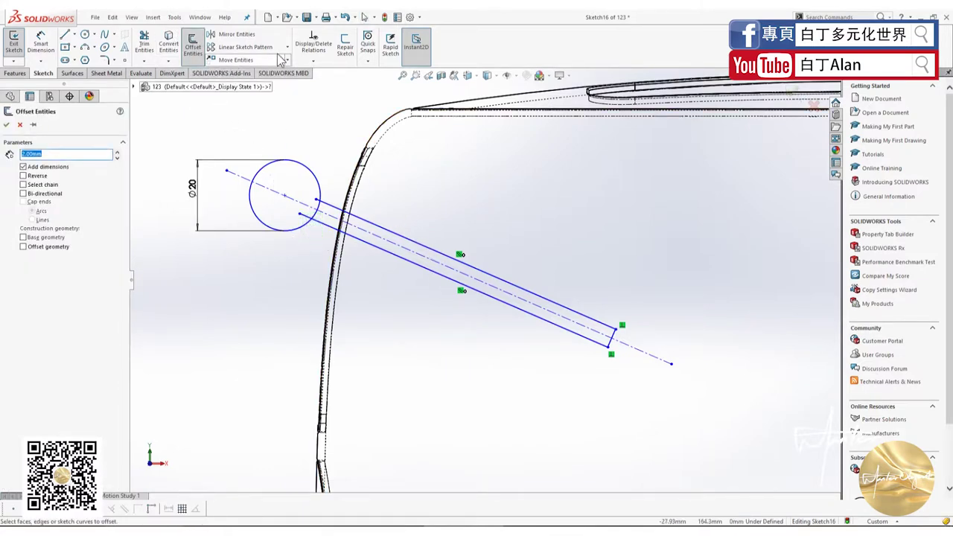
Step: Trim away the lower-left part of the circle and the short stub below the arc
left_click(192, 45)
mouse_move(317, 238)
left_mouse_down()
mouse_move(315, 222)
mouse_move(331, 240)
left_mouse_up()
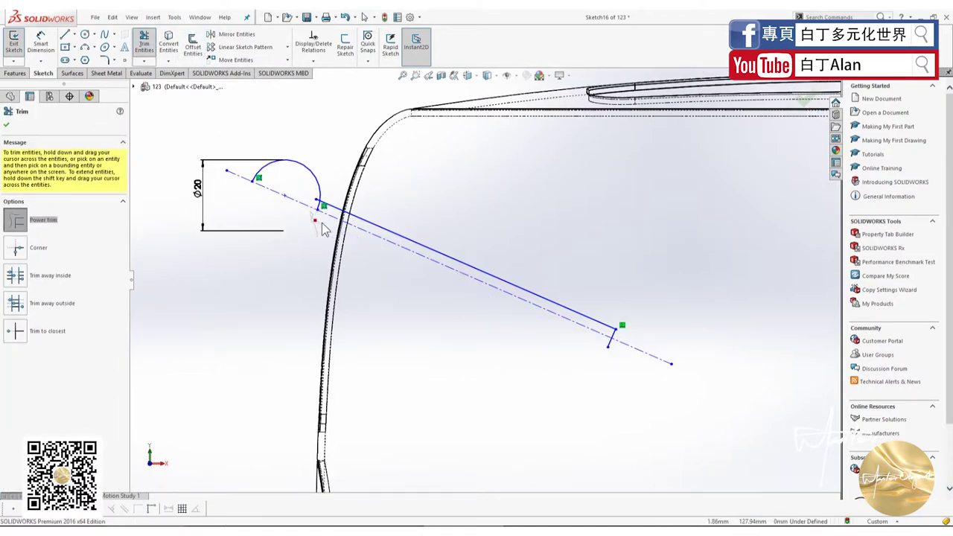
scroll(594, 316, "down", 2)
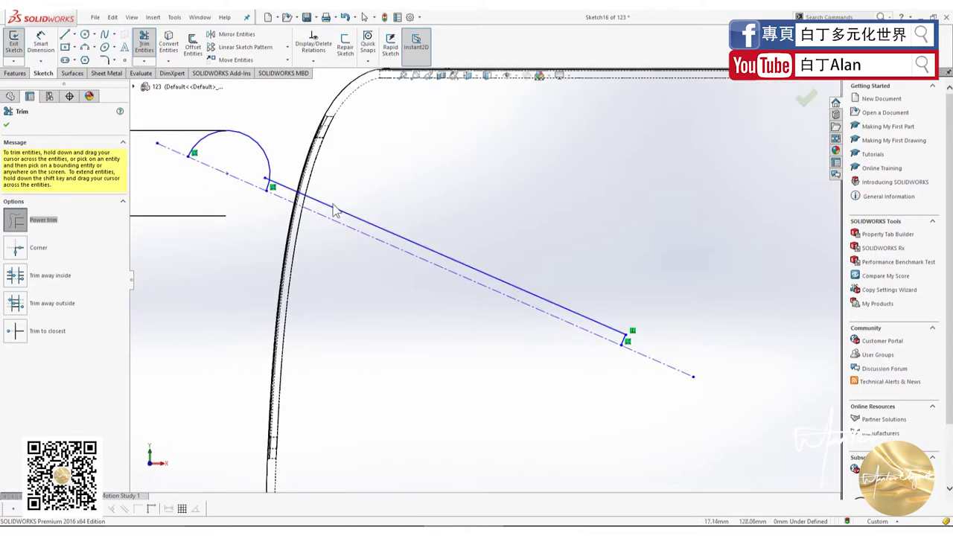
scroll(357, 231, "down", 3)
scroll(417, 253, "down", 2)
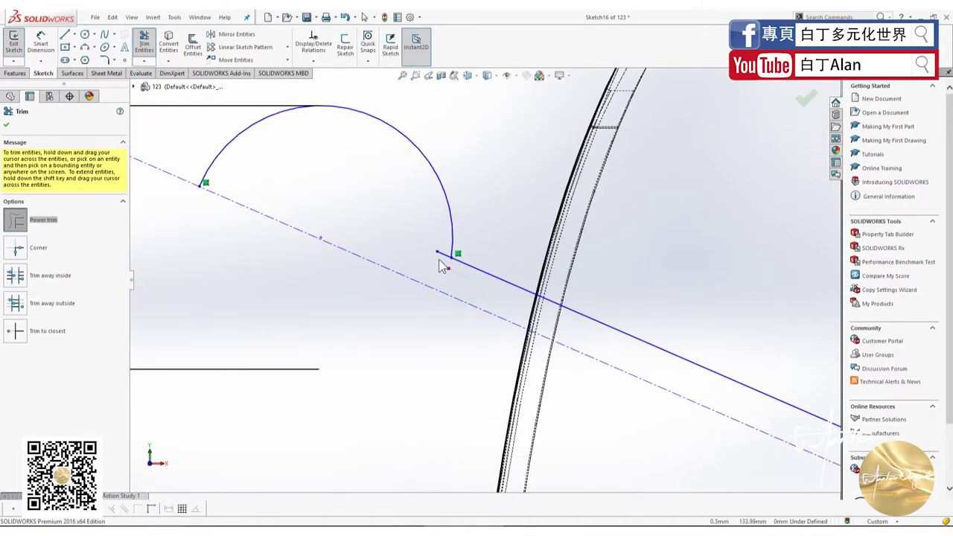
left_click_drag(440, 264, 446, 251)
key("Escape")
scroll(228, 318, "up", 2)
scroll(337, 315, "up", 5)
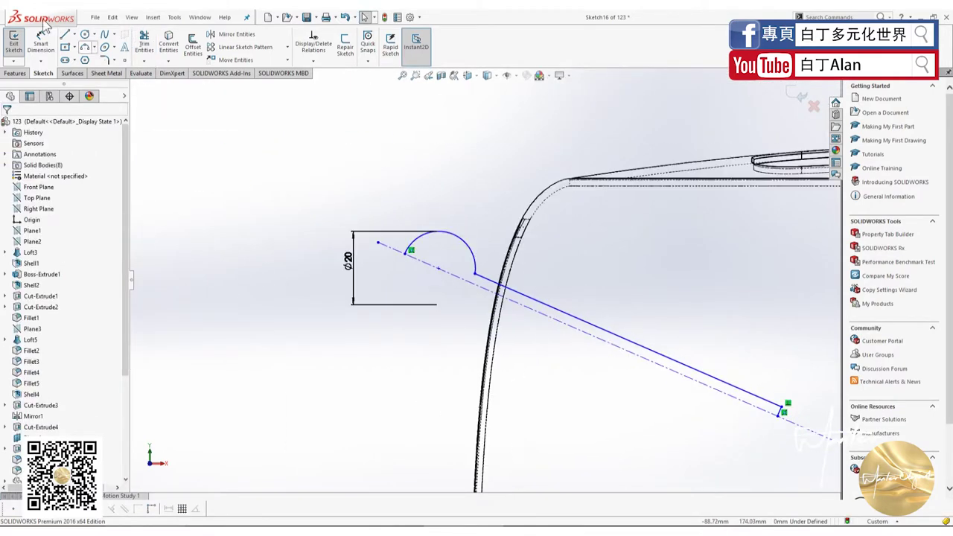
scroll(357, 268, "down", 1)
scroll(378, 224, "down", 3)
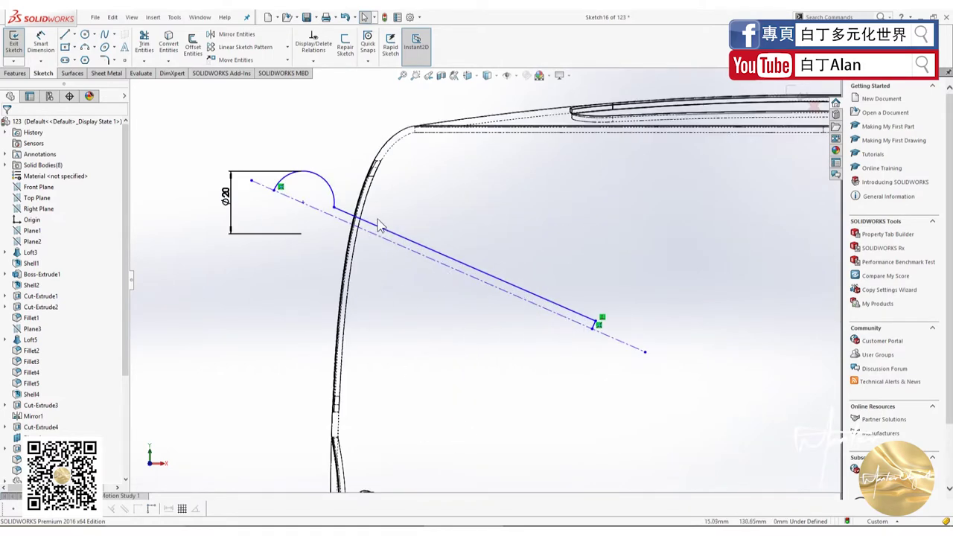
Step: Make the long slot line parallel to the centerline
left_click(408, 253)
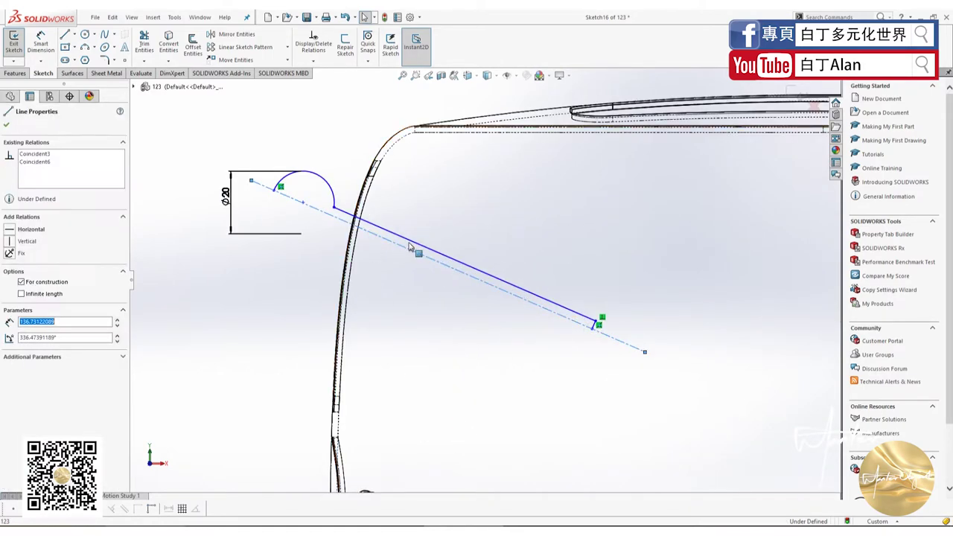
left_click(465, 265, "ctrl")
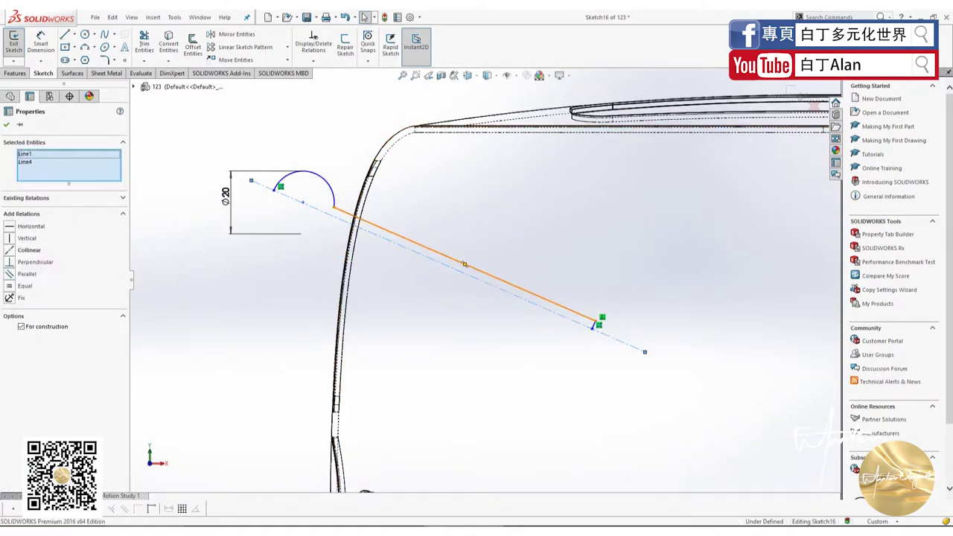
left_click(11, 274)
left_click(204, 345)
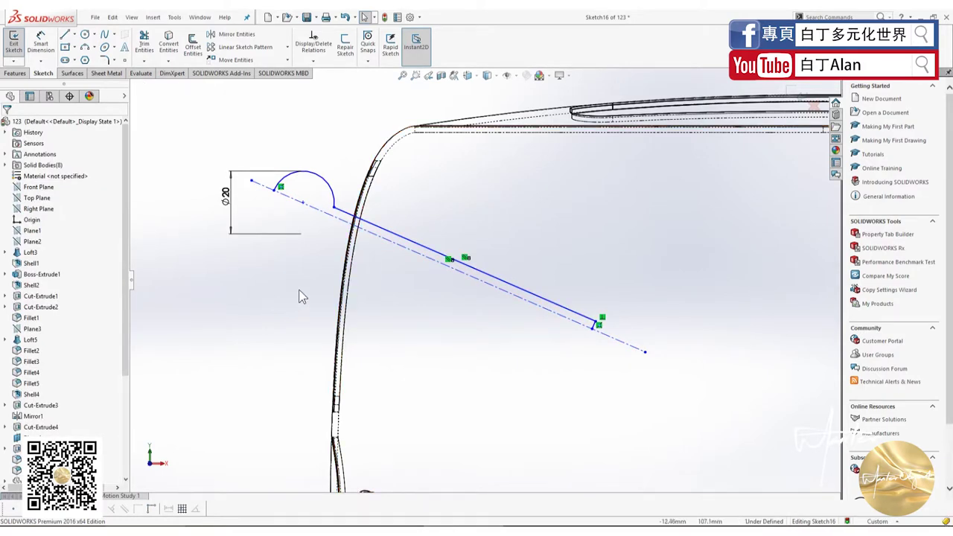
Step: Dimension the long line 2 mm from the centerline, then launch Revolved Boss/Base
left_click(41, 41)
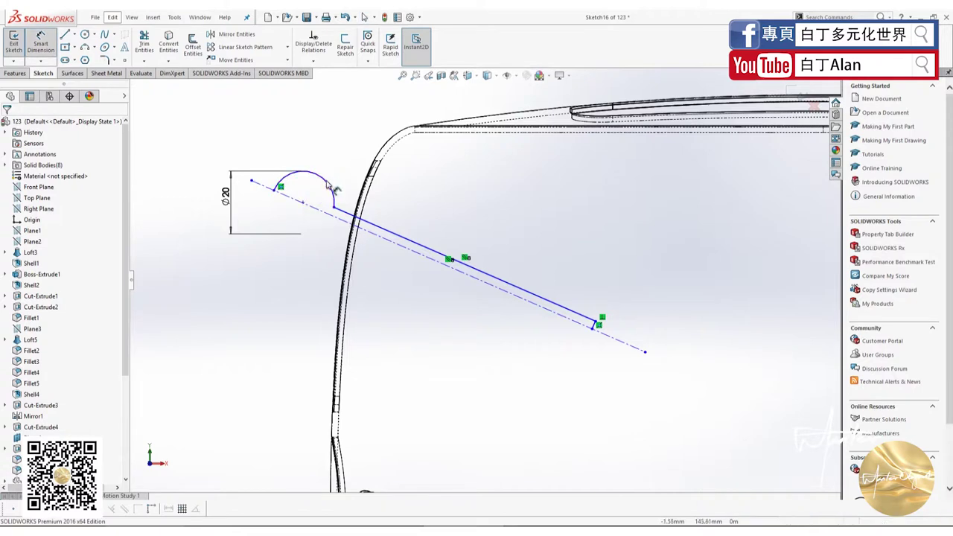
left_click(431, 260)
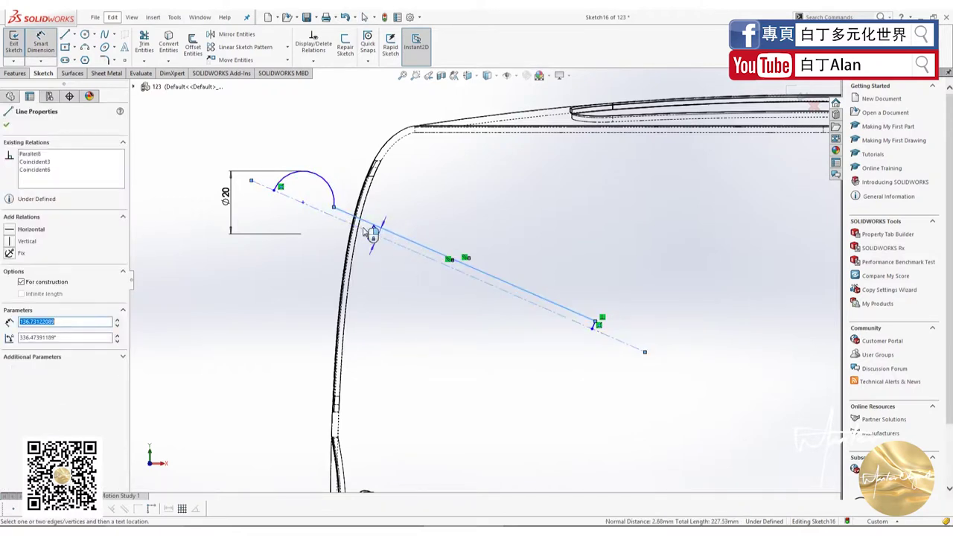
left_click(328, 195)
left_click(313, 205)
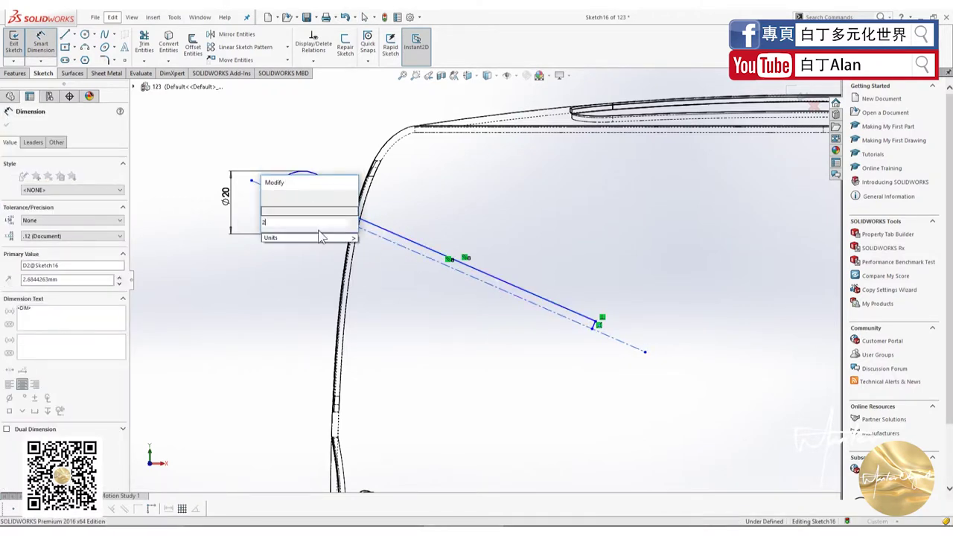
type("2")
key("Return")
left_click(308, 285)
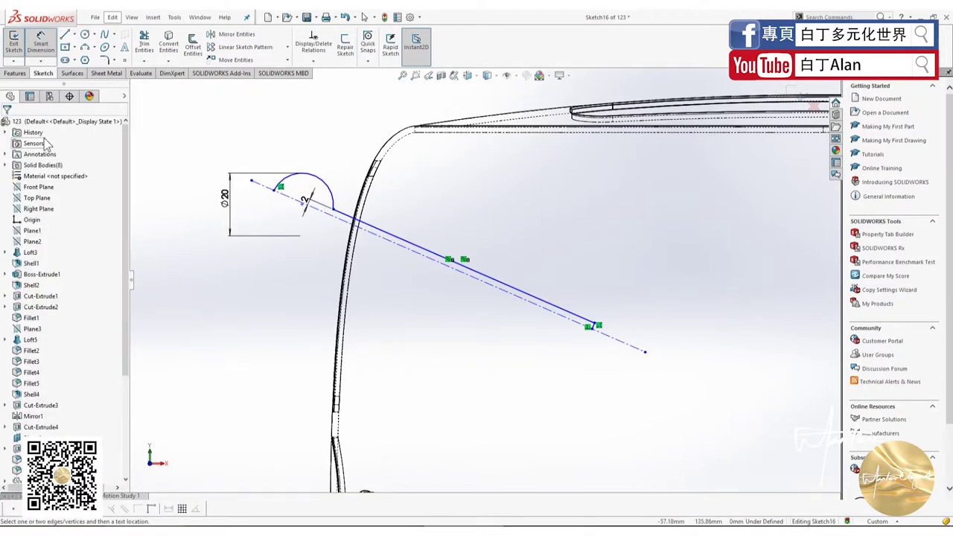
left_click(18, 73)
left_click(48, 44)
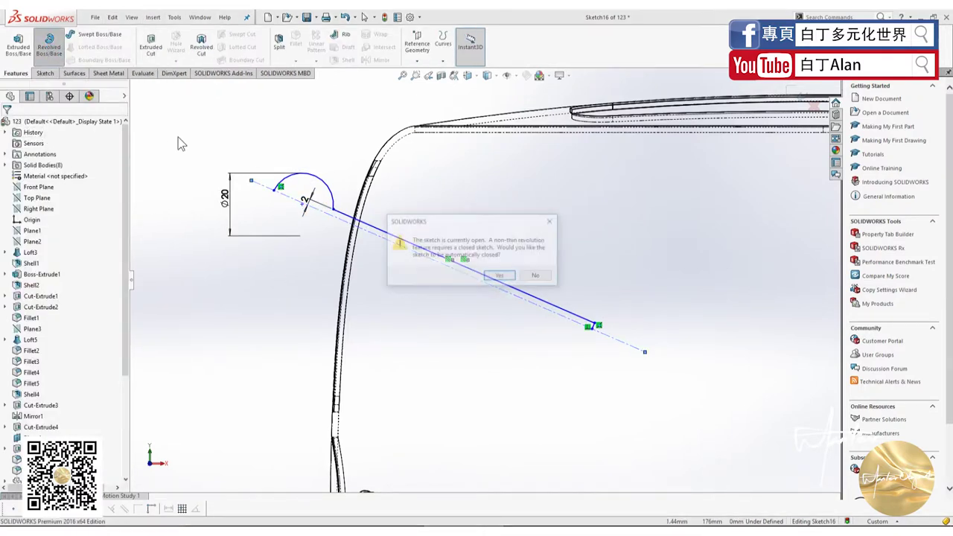
Step: Auto-close the sketch and revolve it a full 360° into a ball knob in the slot
left_click(501, 277)
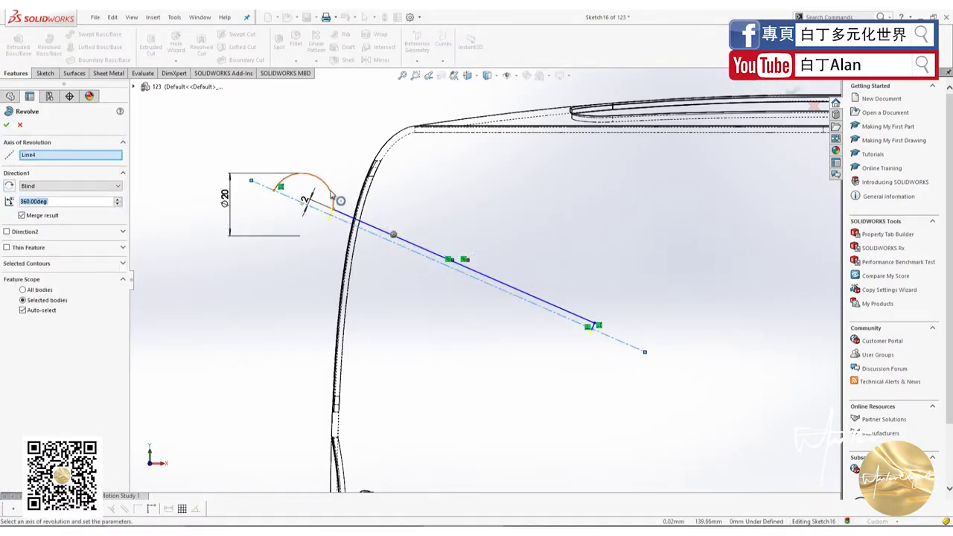
left_click(5, 125)
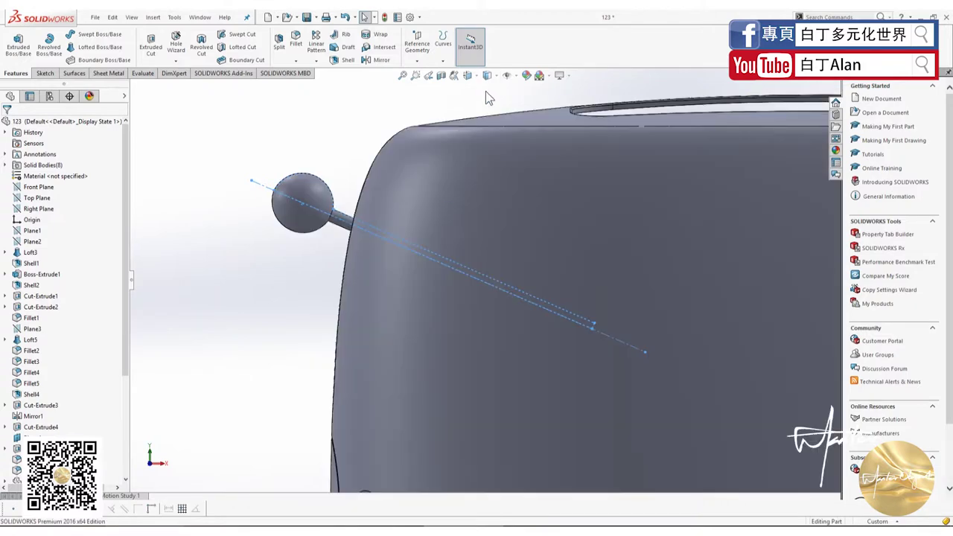
mouse_move(485, 91)
middle_mouse_down()
mouse_move(503, 272)
mouse_move(588, 257)
mouse_move(387, 257)
middle_mouse_up()
scroll(515, 320, "up", 3)
scroll(234, 267, "down", 5)
Step: Orbit to view the whole toaster with Plane4, then switch to the browser
middle_click_drag(234, 266, 233, 273)
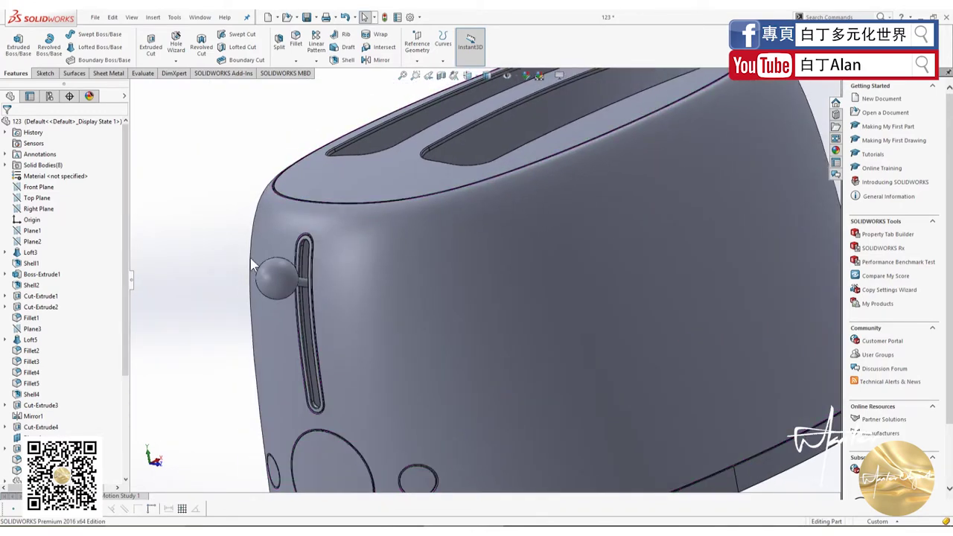
scroll(252, 265, "up", 3)
scroll(290, 286, "up", 2)
middle_click_drag(290, 286, 395, 310)
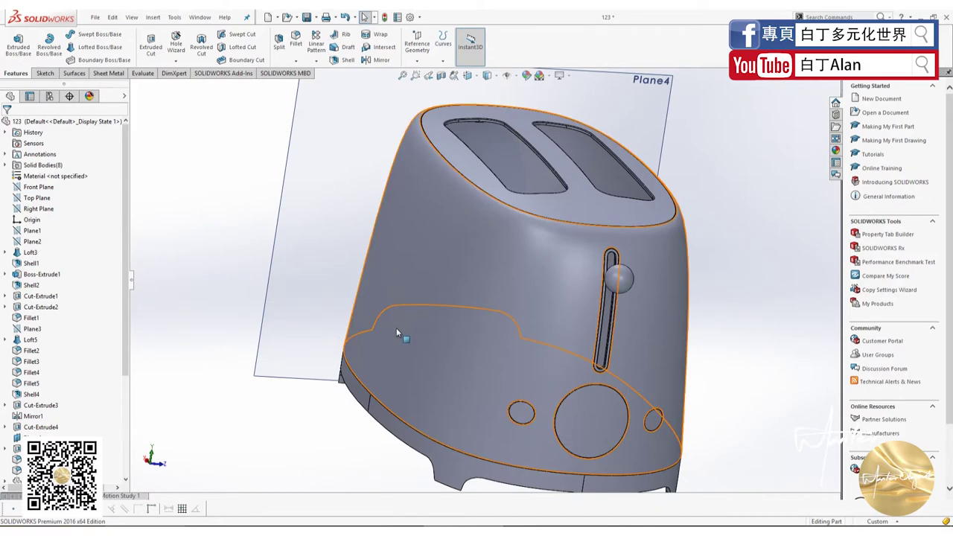
key("alt+Tab")
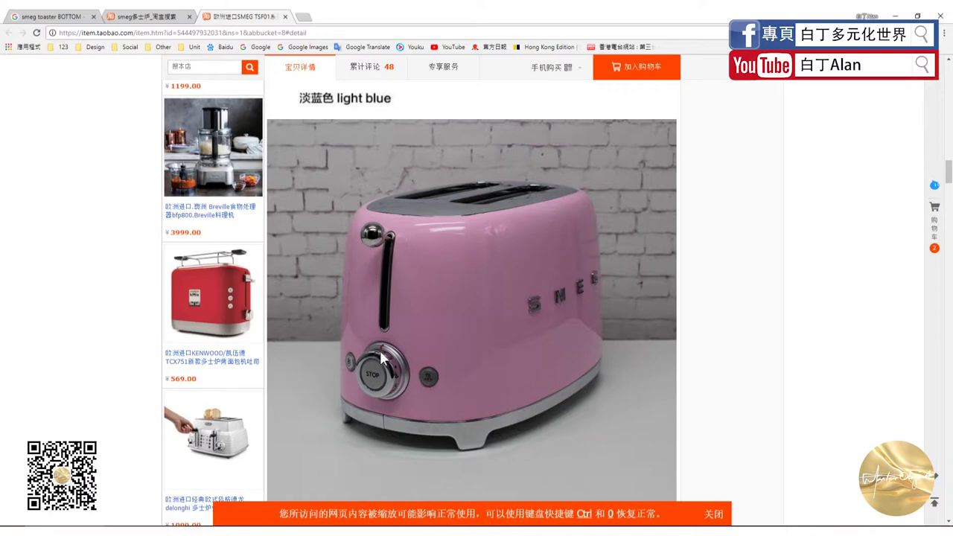
Step: Open another SMEG TSF01 listing from the search results and close the old listing tab
scroll(389, 365, "down", 2)
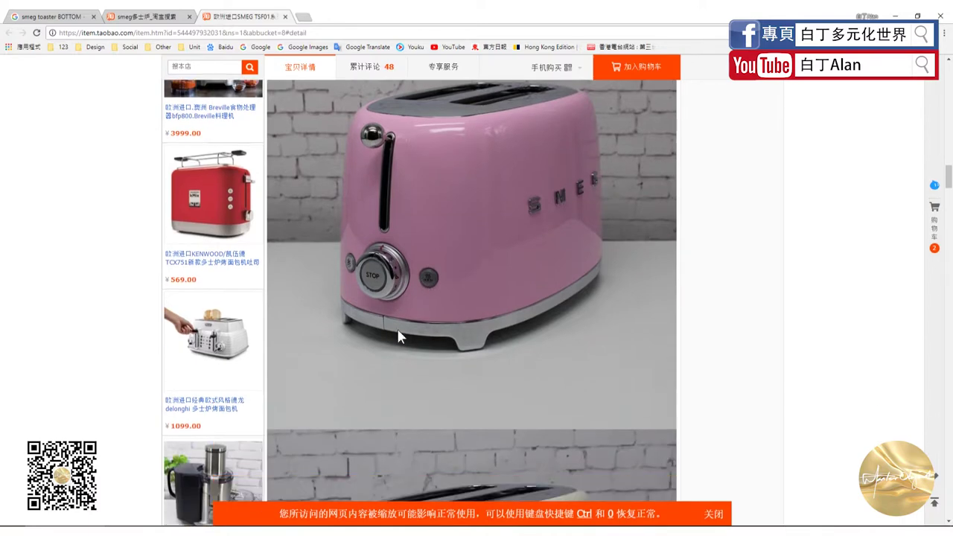
scroll(397, 331, "down", 5)
scroll(394, 328, "down", 5)
scroll(384, 368, "down", 1)
scroll(396, 354, "down", 5)
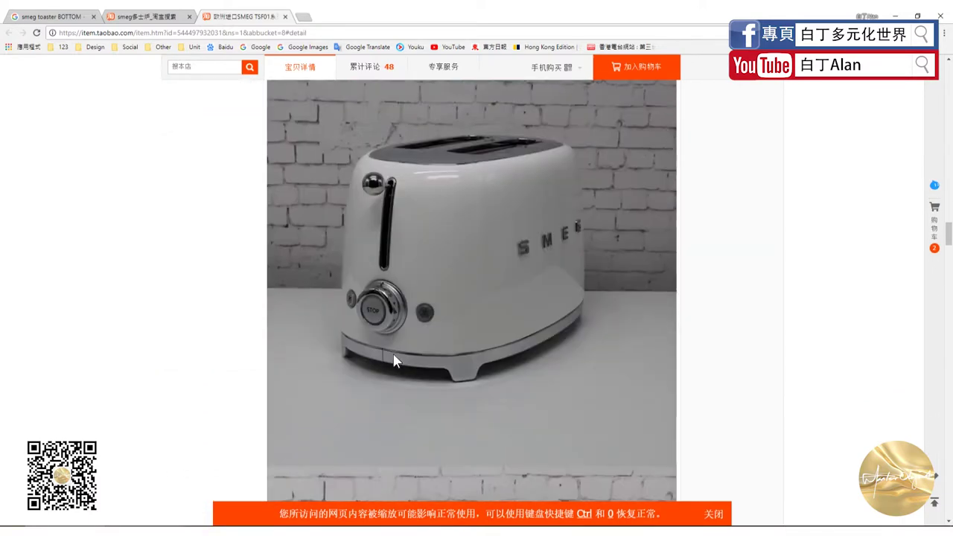
scroll(394, 357, "down", 3)
left_click(164, 20)
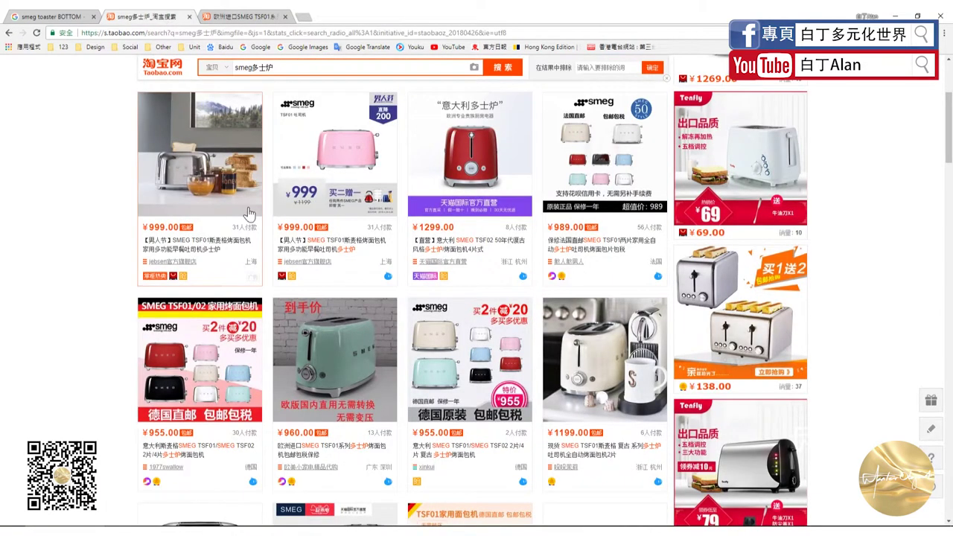
scroll(251, 213, "down", 1)
scroll(330, 224, "down", 3)
left_click(607, 172)
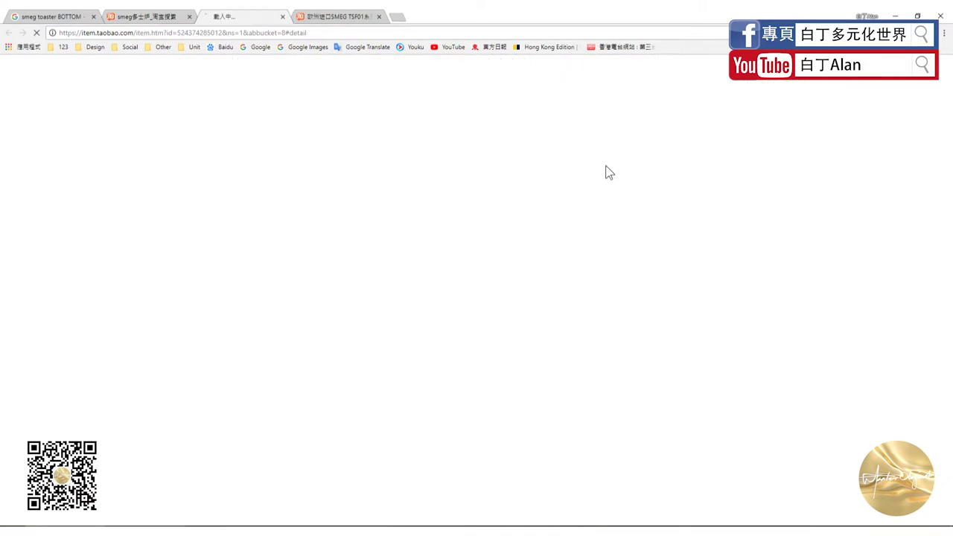
left_click(379, 16)
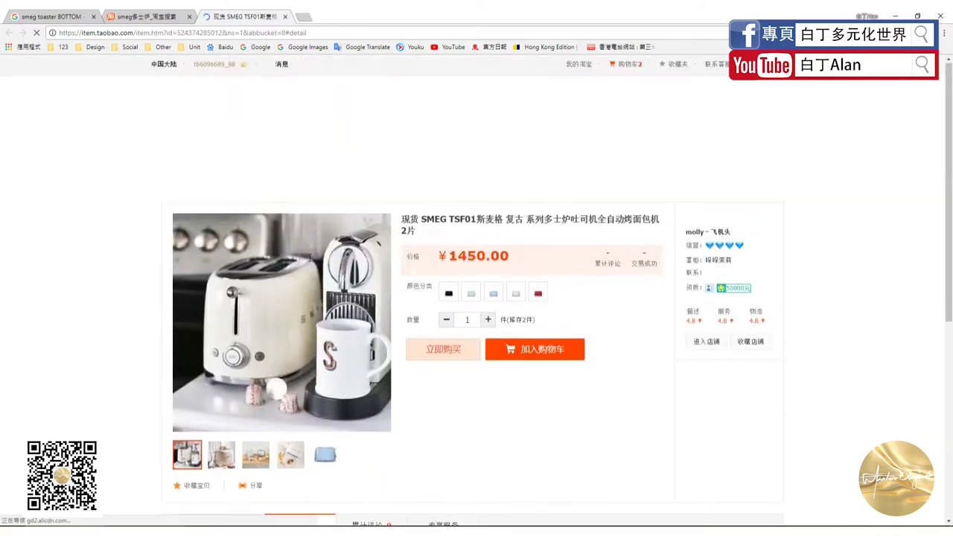
Step: Enlarge and review the new listing's toaster photos
left_click(233, 233)
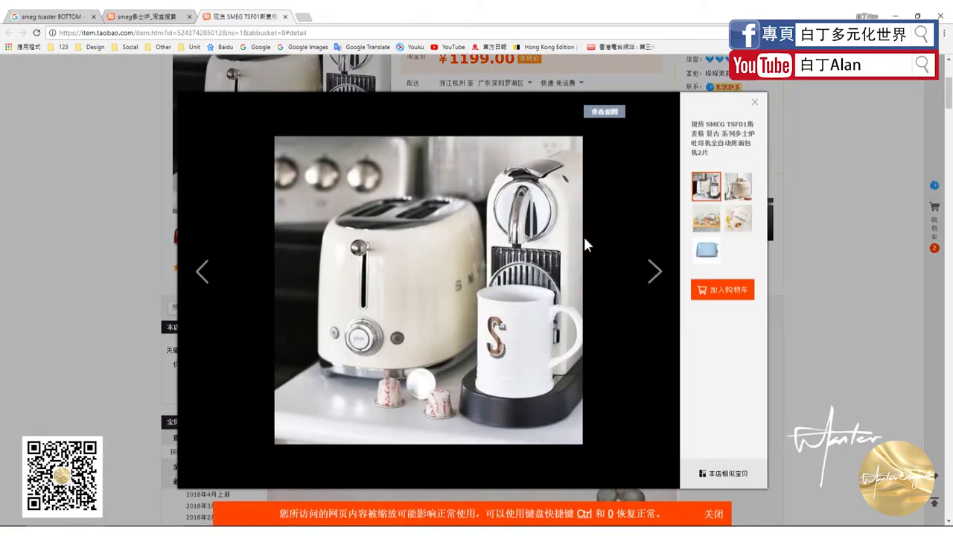
left_click(754, 102)
scroll(449, 345, "down", 5)
scroll(443, 353, "down", 5)
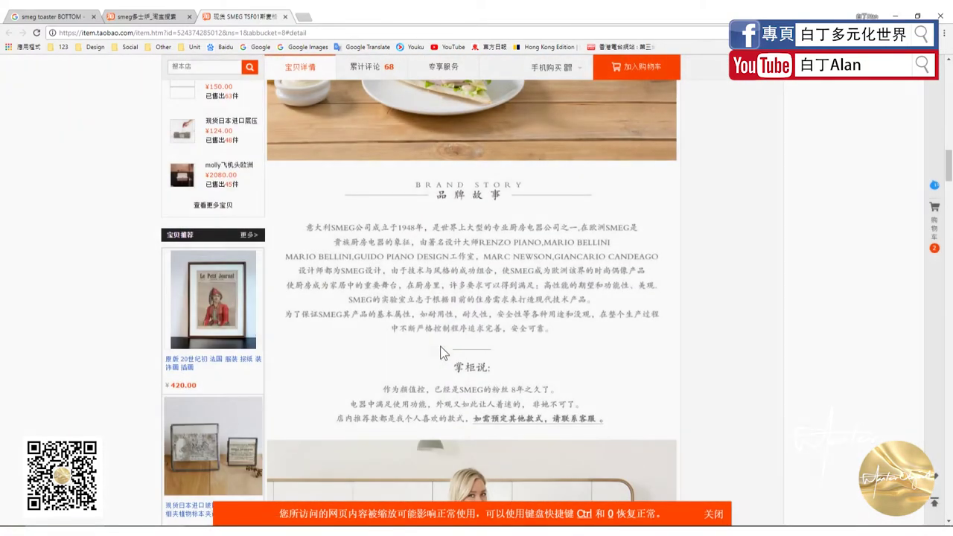
scroll(440, 350, "up", 4)
scroll(435, 346, "down", 4)
scroll(417, 339, "up", 5)
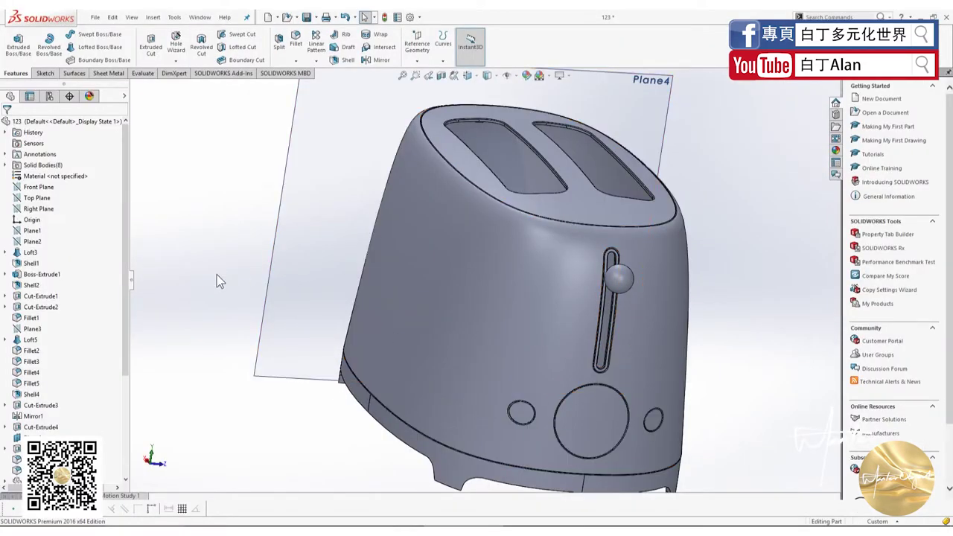
Step: Fit the toaster to view and start a new sketch on the Right Plane
key("f")
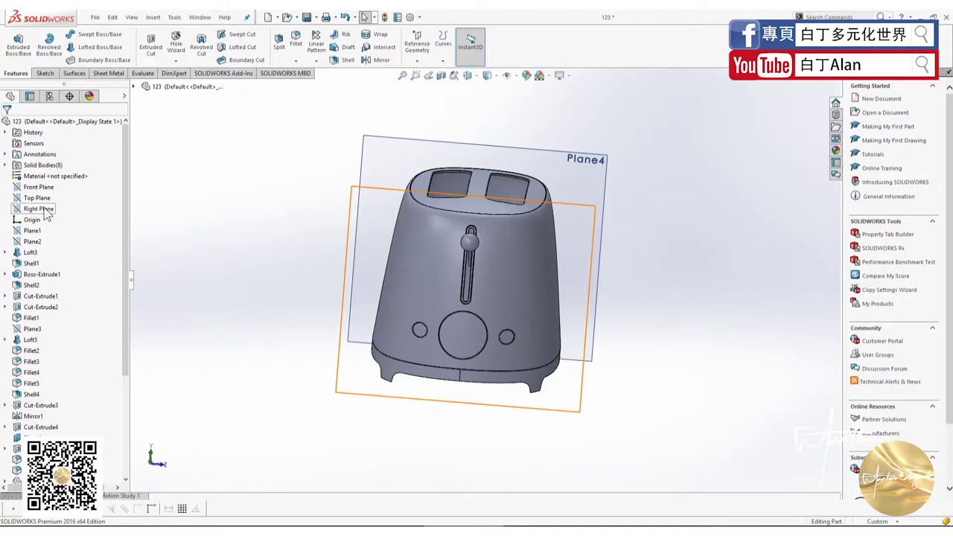
left_click(45, 210)
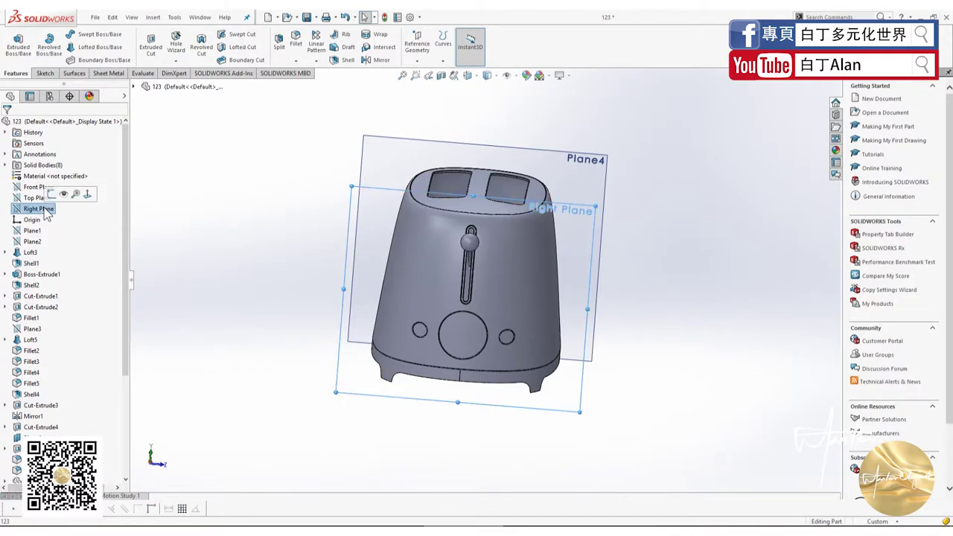
left_click(44, 72)
left_click(14, 41)
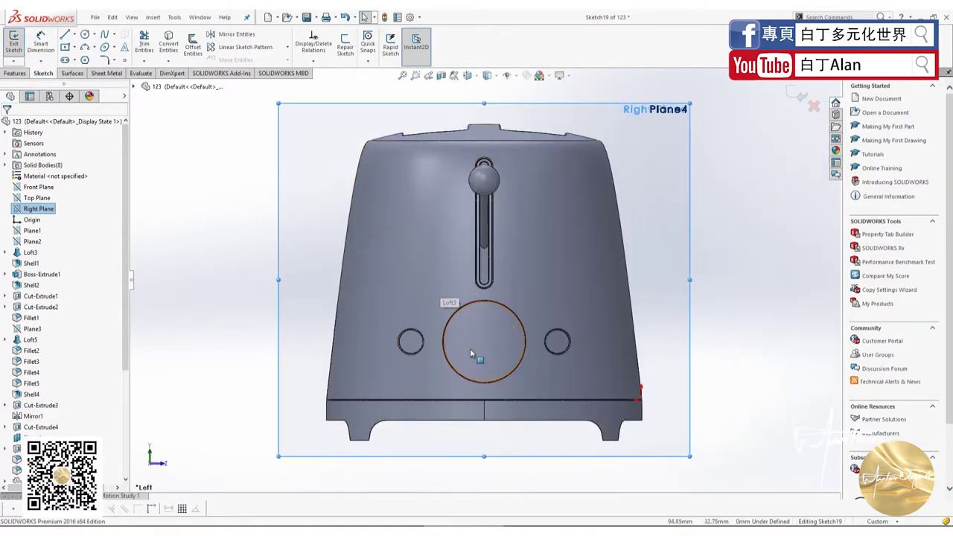
scroll(470, 349, "down", 4)
scroll(351, 334, "up", 3)
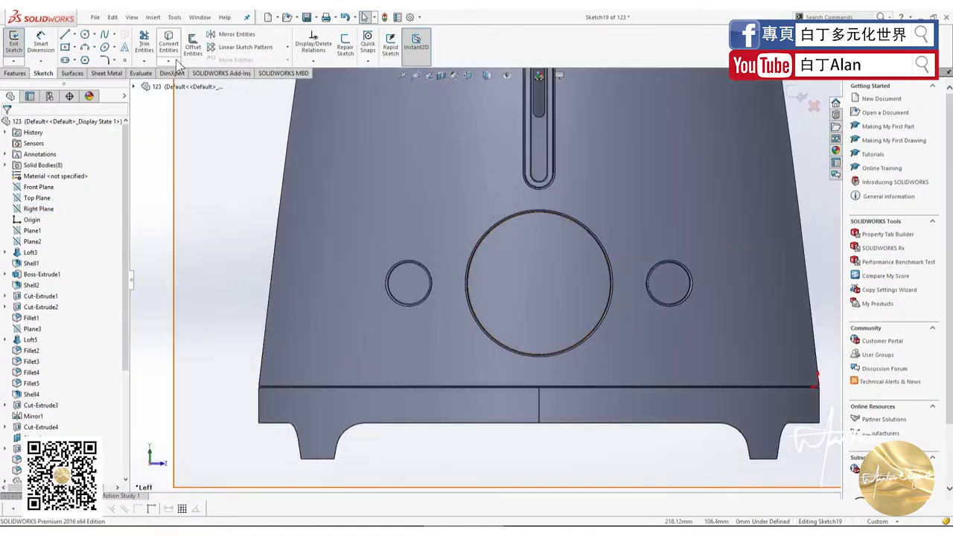
Step: Offset the small left hole's edge 3 mm inward with Reverse checked
left_click(193, 45)
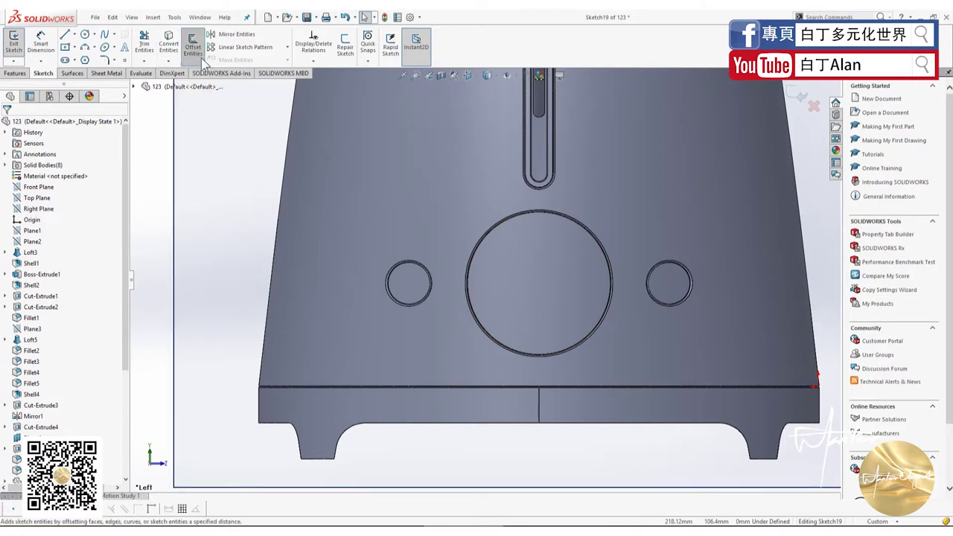
left_click(417, 268)
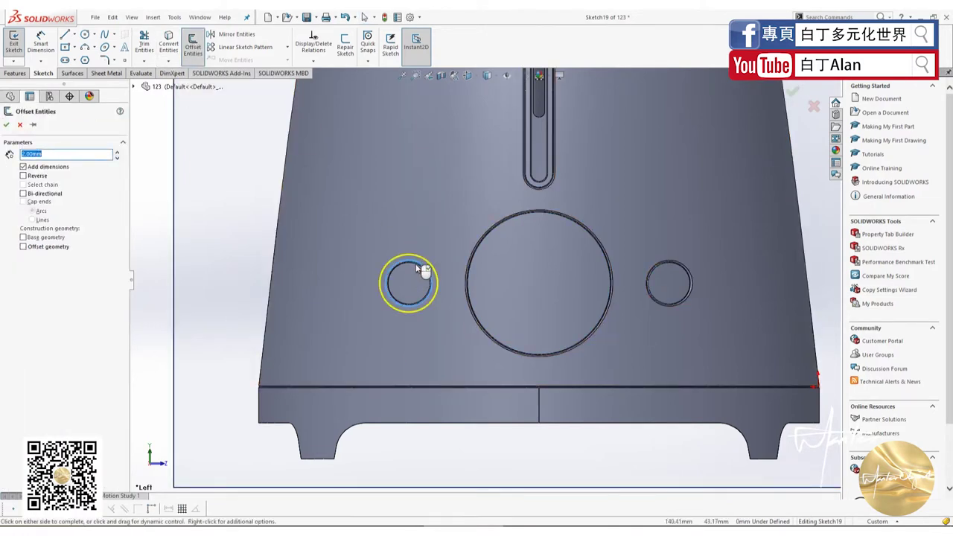
left_click(35, 178)
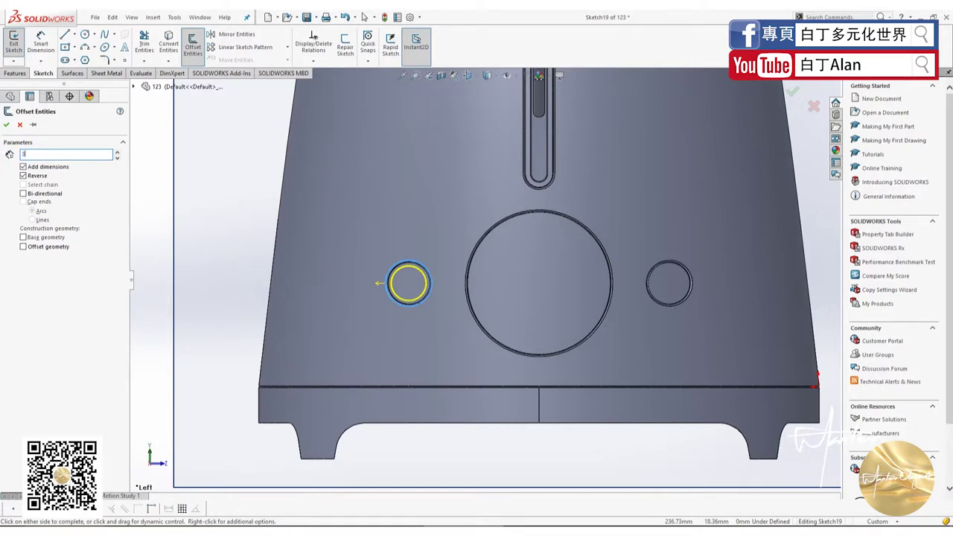
key("Return")
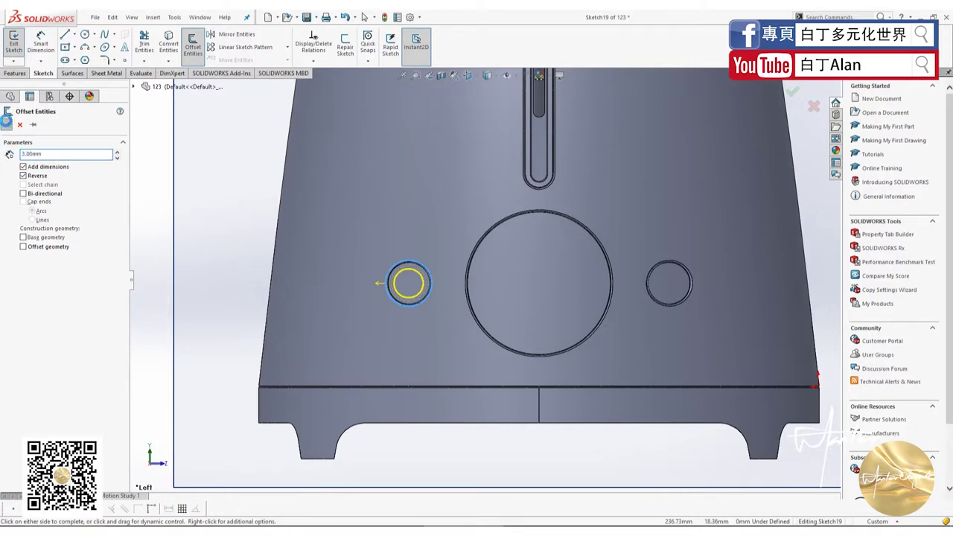
left_click(6, 122)
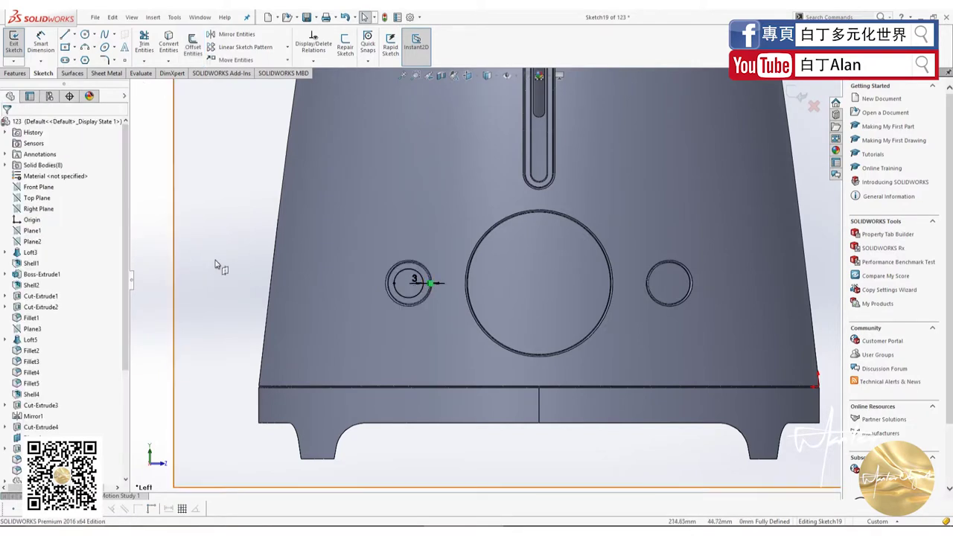
left_click(16, 73)
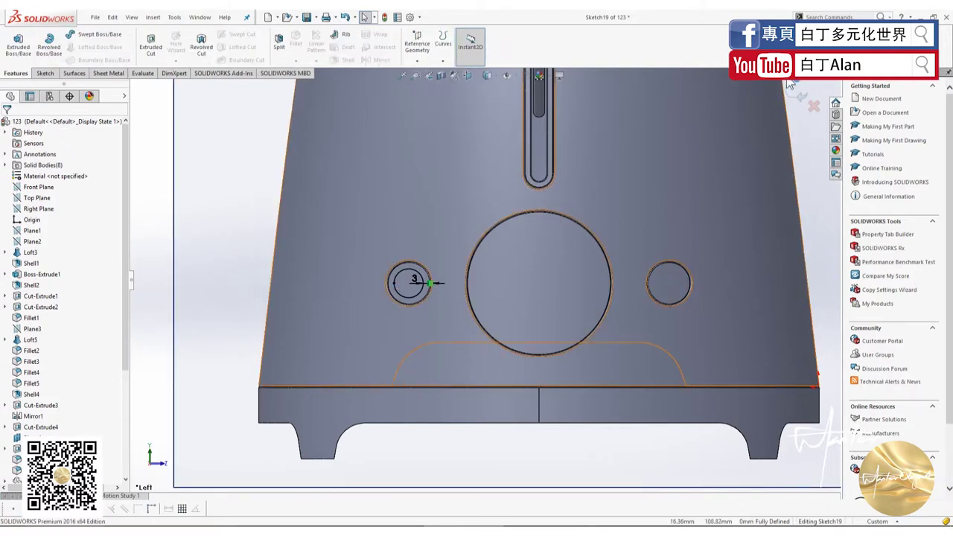
Step: Project Sketch19's circle onto the face inside the left hole as Curve5
left_click(445, 63)
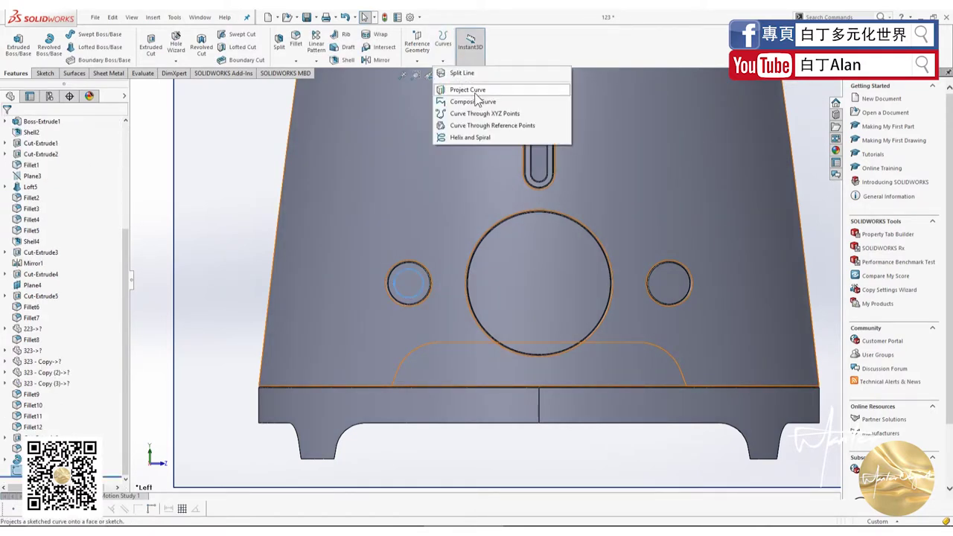
left_click(468, 90)
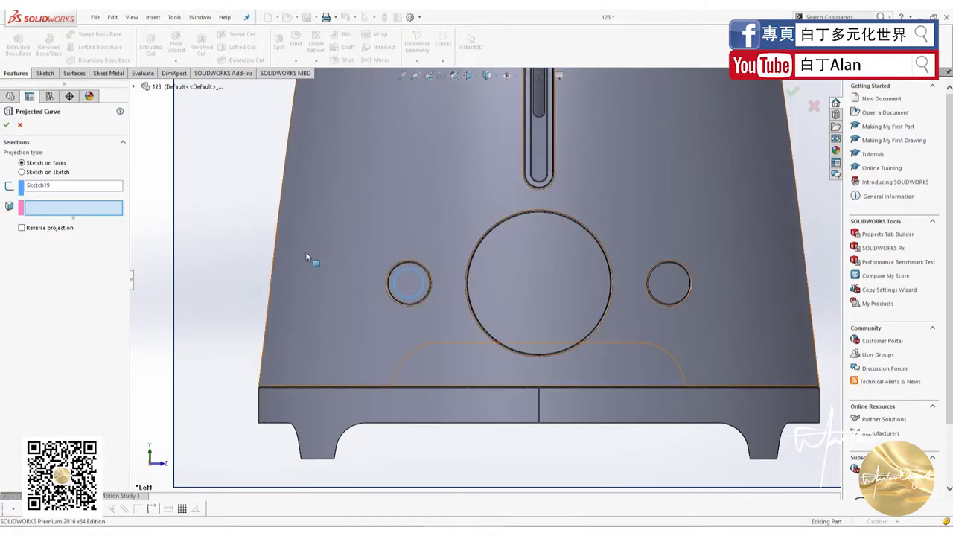
left_click(406, 267)
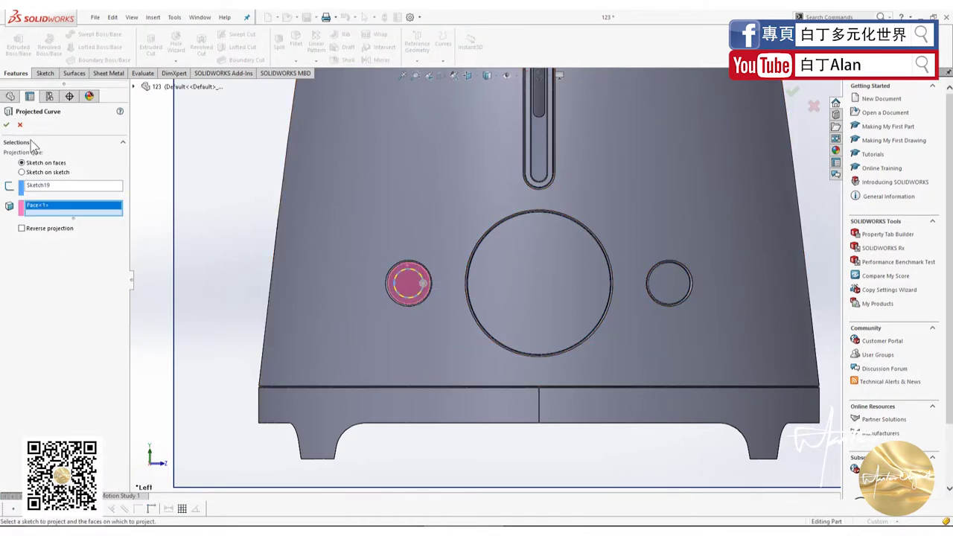
left_click(7, 125)
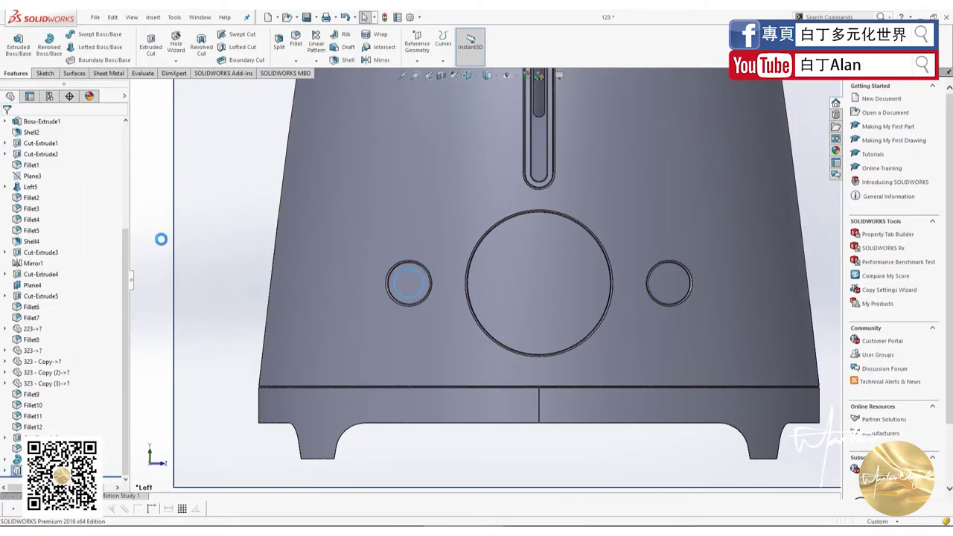
Step: Zoom into the left hole to check the projected curve, then switch to the browser
middle_click_drag(192, 255, 260, 242)
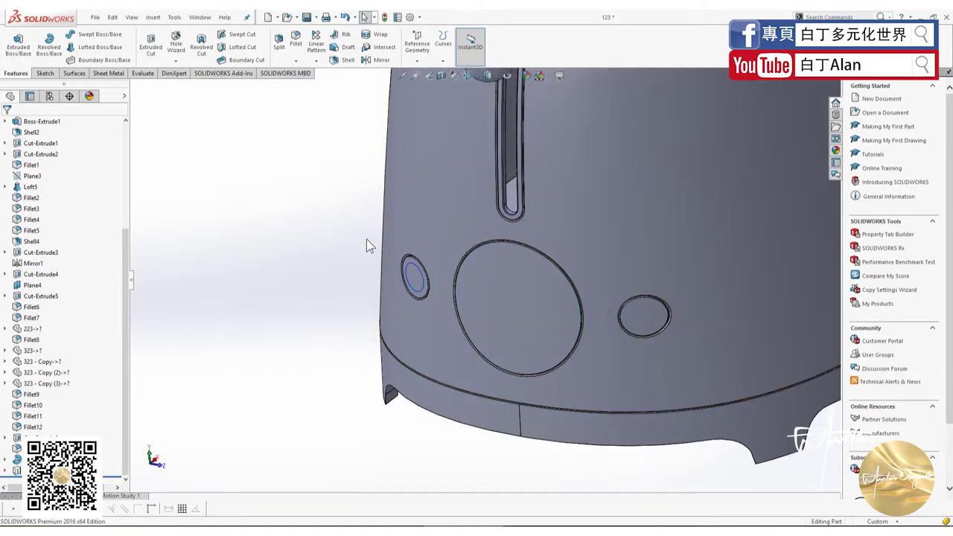
scroll(467, 281, "down", 3)
left_click(469, 298)
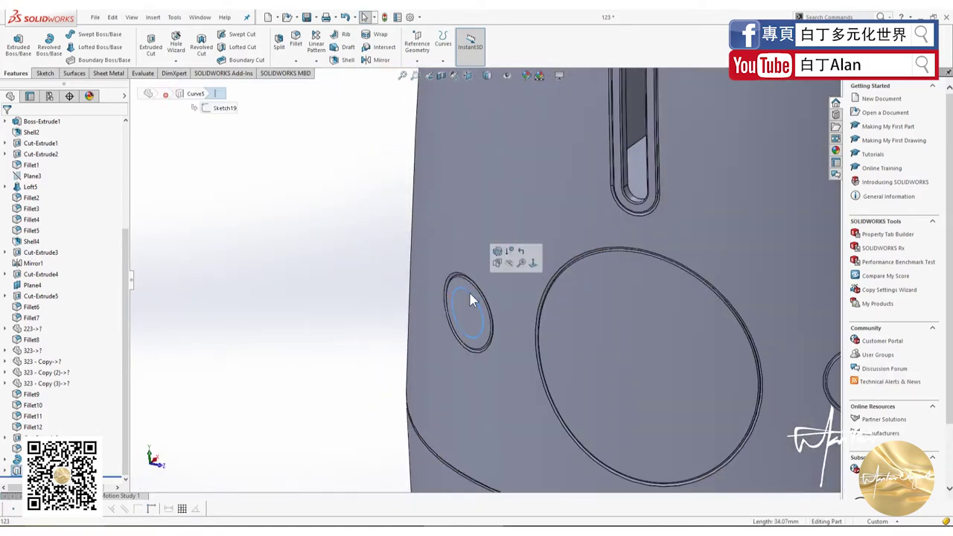
scroll(469, 295, "down", 2)
scroll(489, 305, "down", 2)
scroll(499, 286, "down", 2)
scroll(502, 281, "down", 2)
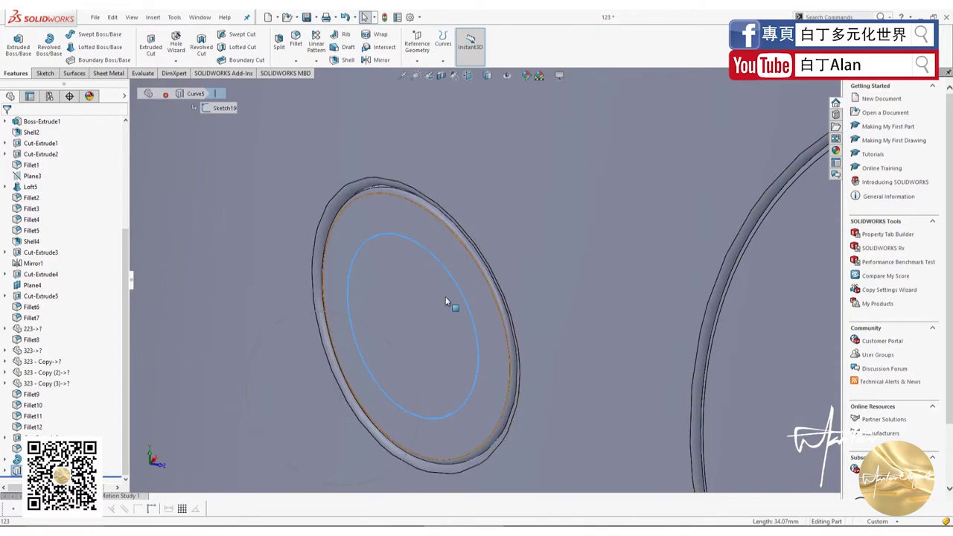
key("alt+Tab")
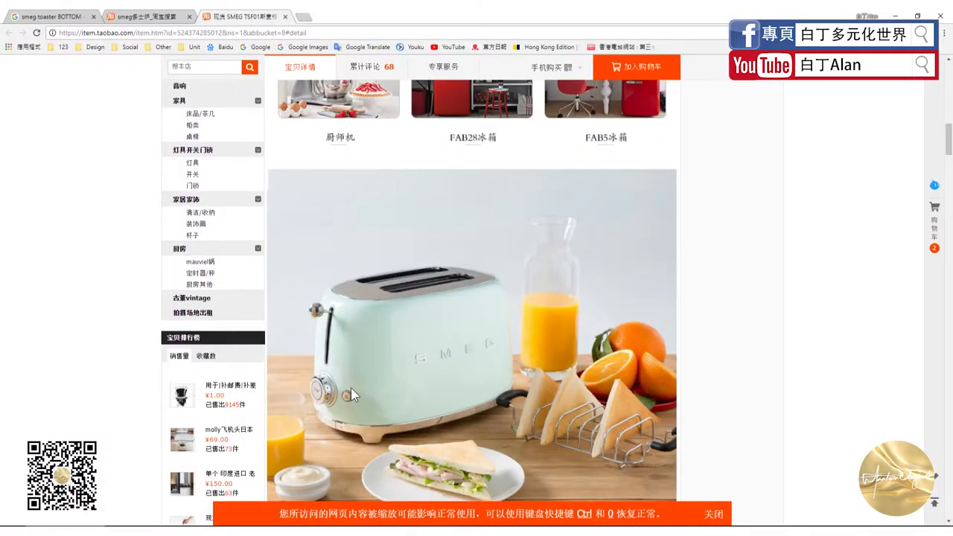
Step: Return from the SMEG toaster photo to the SolidWorks model
key("alt+Tab")
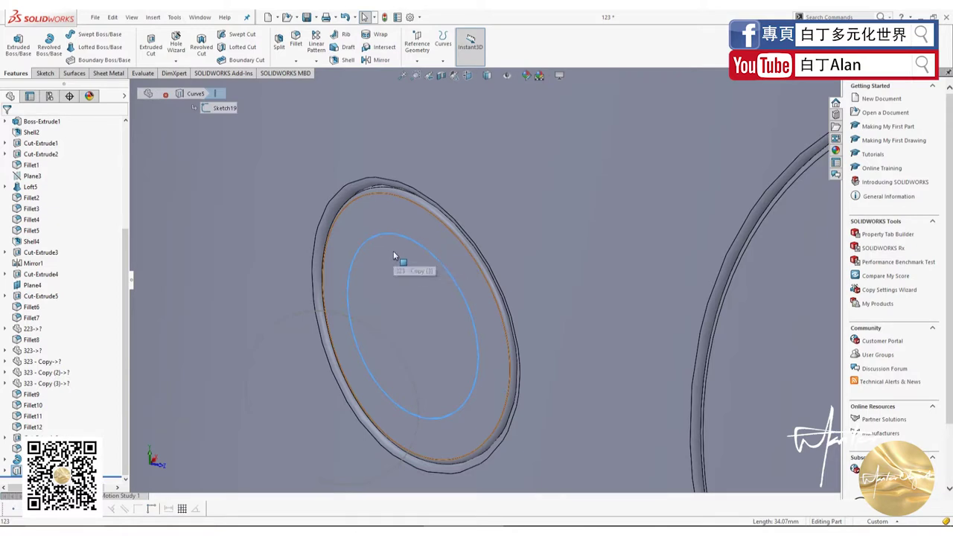
left_click(43, 74)
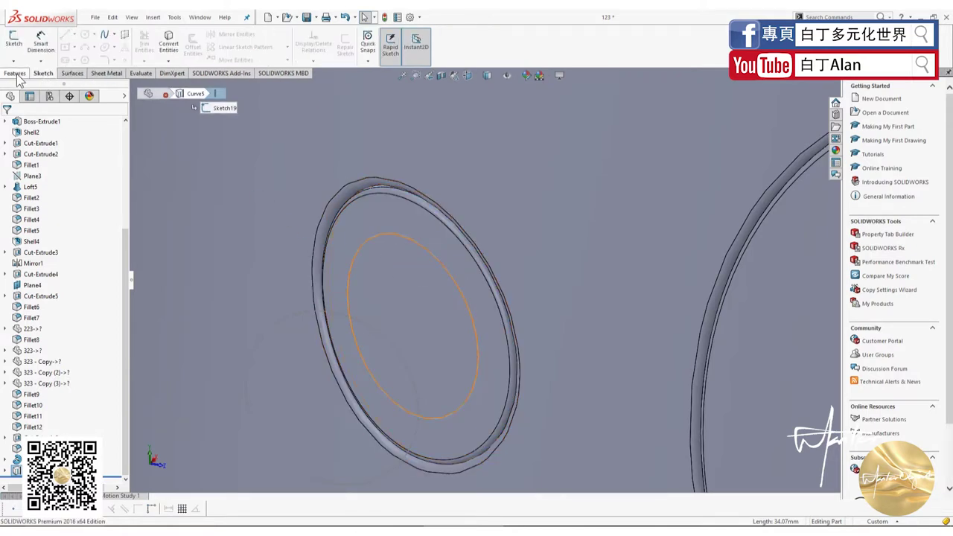
left_click(15, 73)
left_click(17, 45)
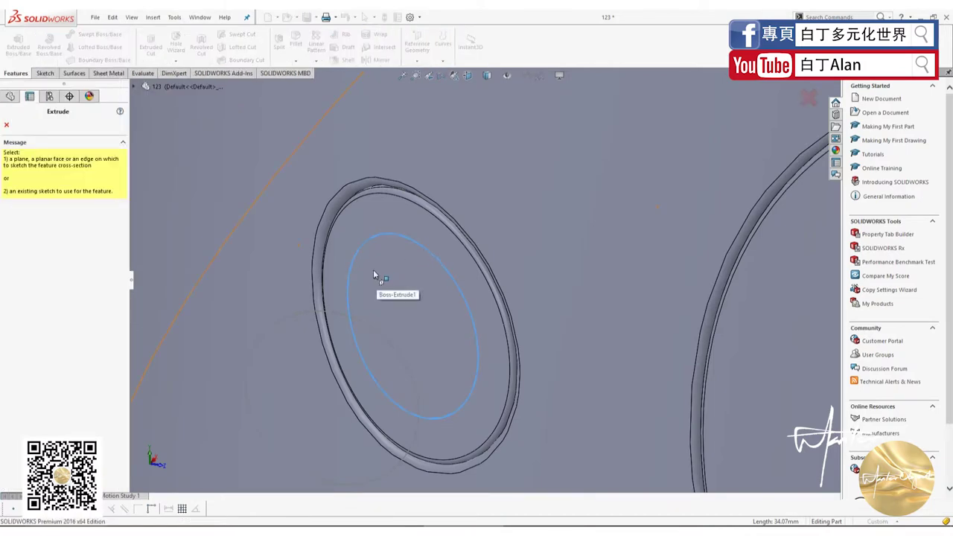
left_click(6, 125)
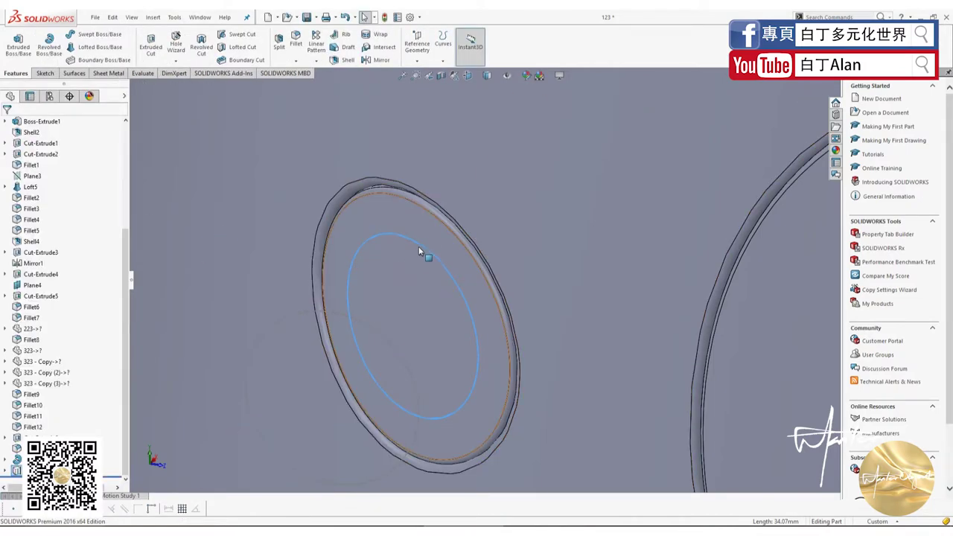
left_click(18, 42)
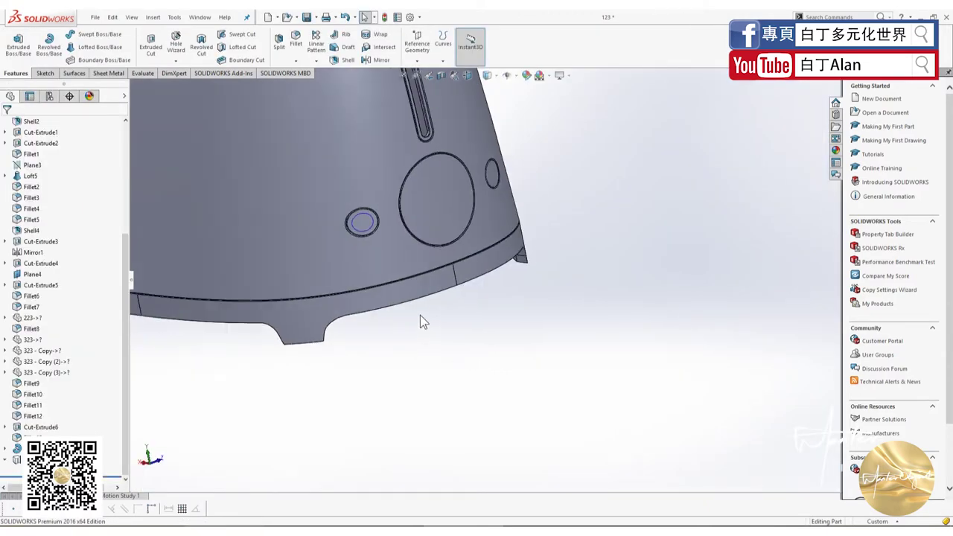
scroll(420, 315, "down", 2)
scroll(386, 223, "down", 2)
scroll(386, 234, "down", 2)
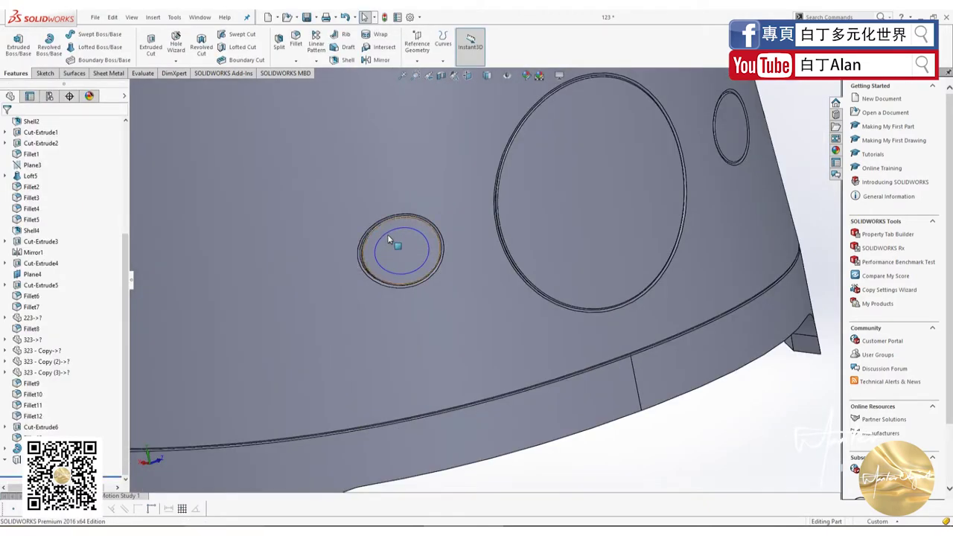
left_click(388, 234)
left_click(46, 73)
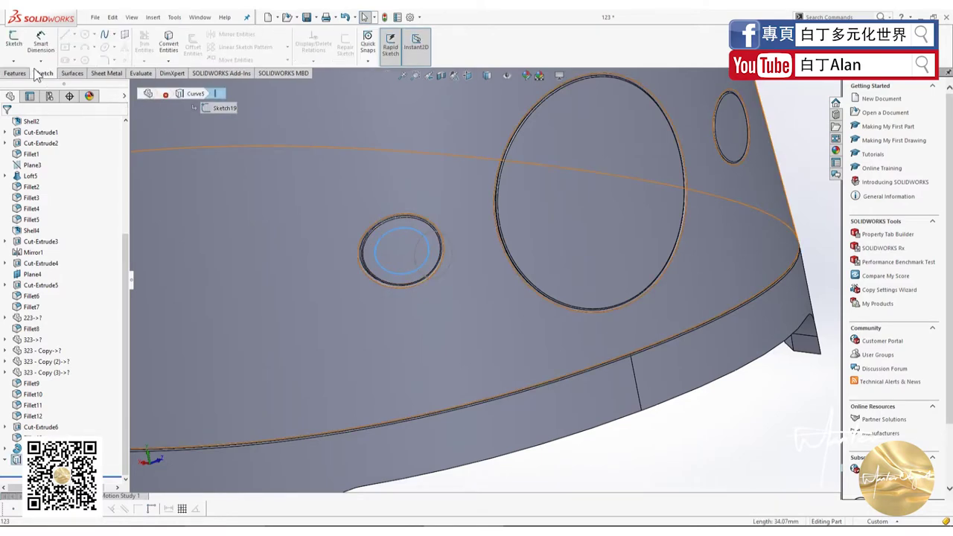
left_click(16, 73)
left_click(18, 42)
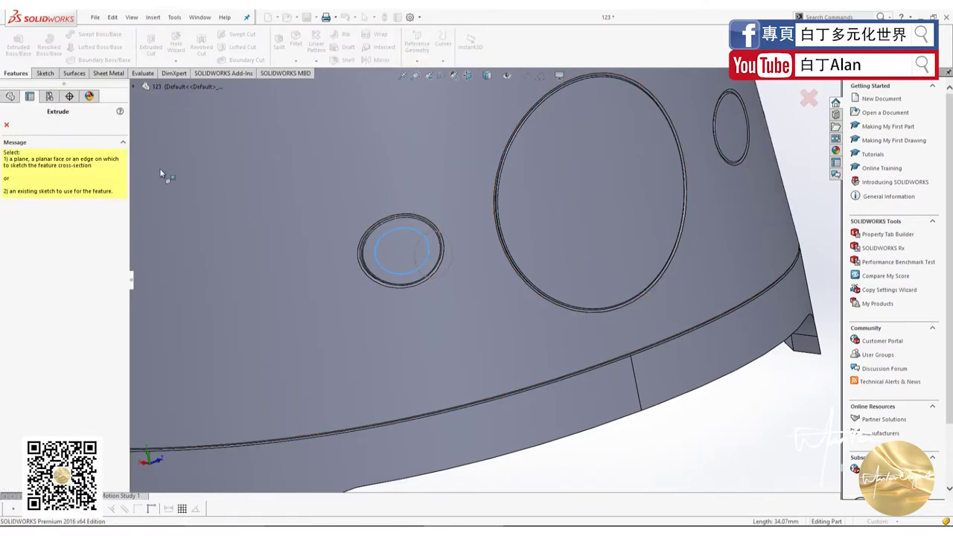
left_click(7, 125)
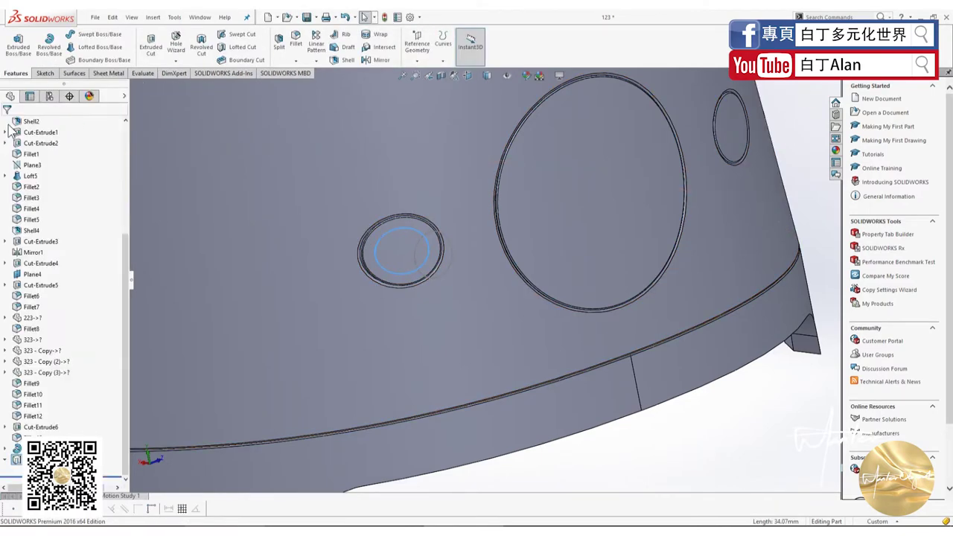
scroll(404, 339, "up", 3)
scroll(520, 357, "up", 2)
middle_click_drag(521, 357, 490, 396)
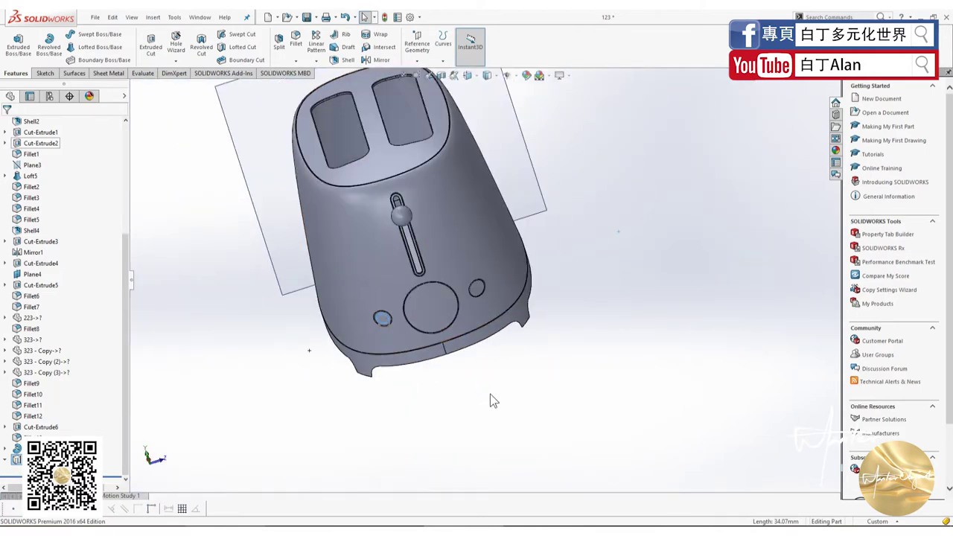
scroll(428, 326, "down", 2)
scroll(394, 334, "down", 3)
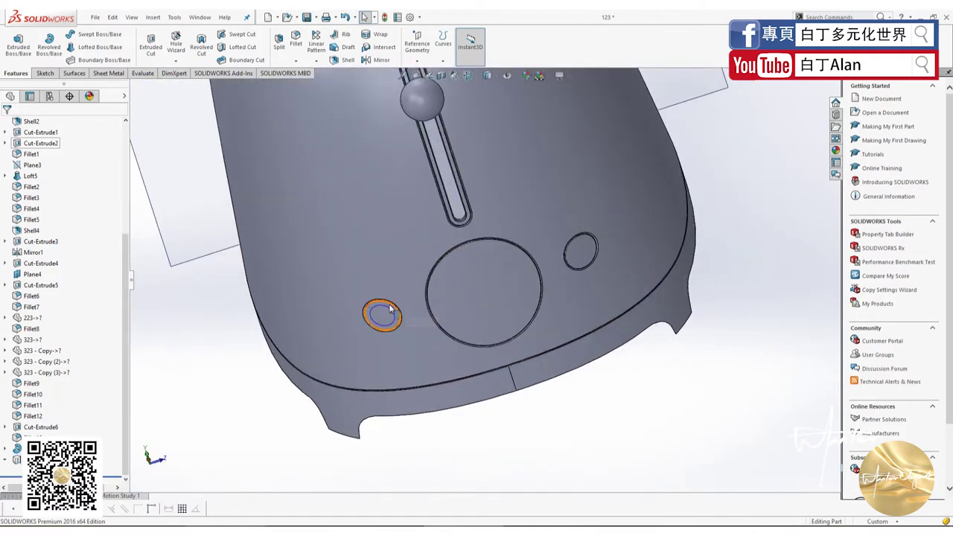
scroll(435, 304, "up", 2)
scroll(435, 304, "down", 3)
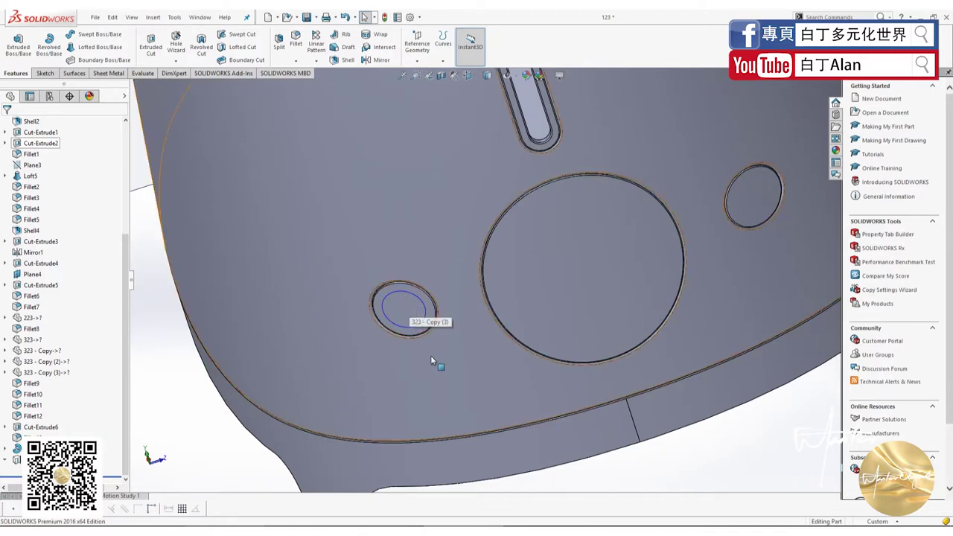
scroll(448, 339, "up", 3)
scroll(453, 316, "down", 4)
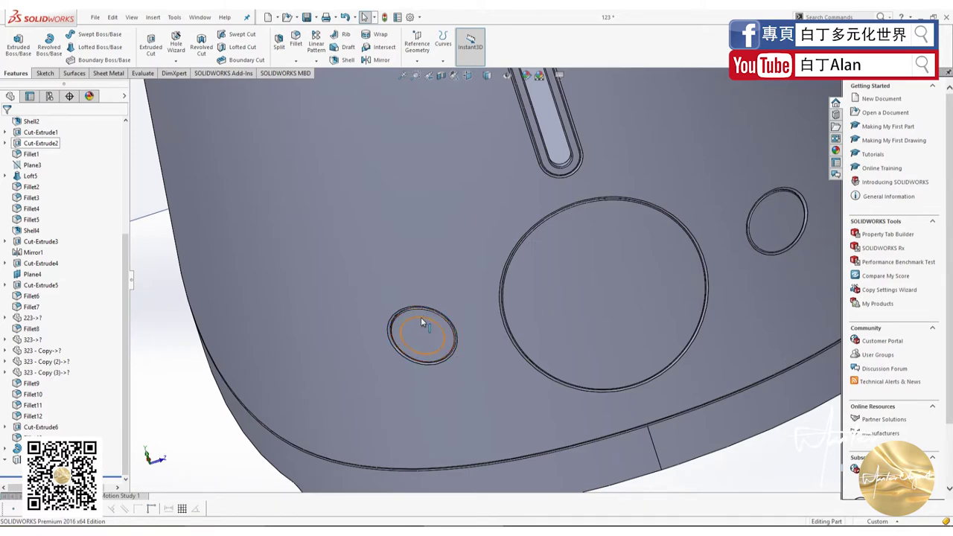
scroll(421, 317, "up", 2)
mouse_move(203, 143)
middle_mouse_down()
mouse_move(315, 357)
mouse_move(508, 317)
middle_mouse_up()
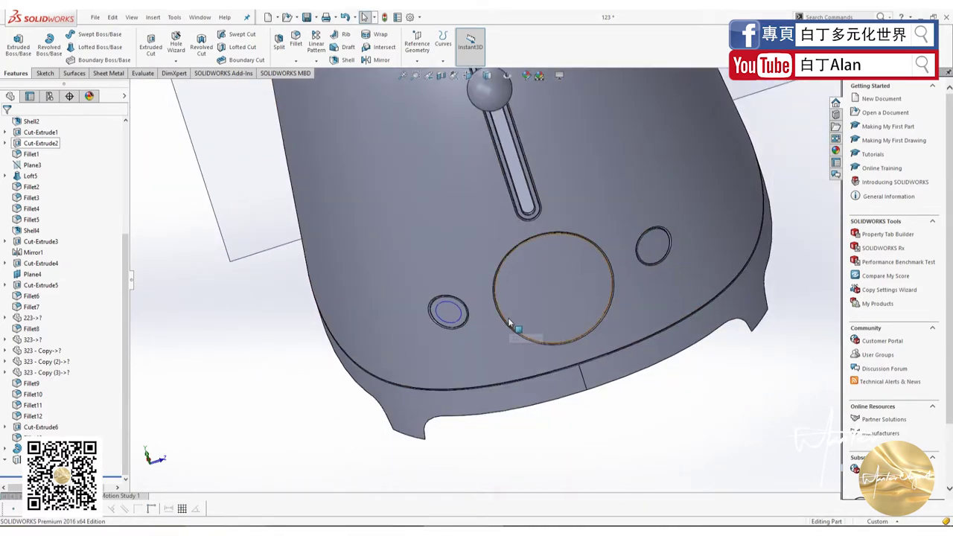
scroll(508, 317, "down", 2)
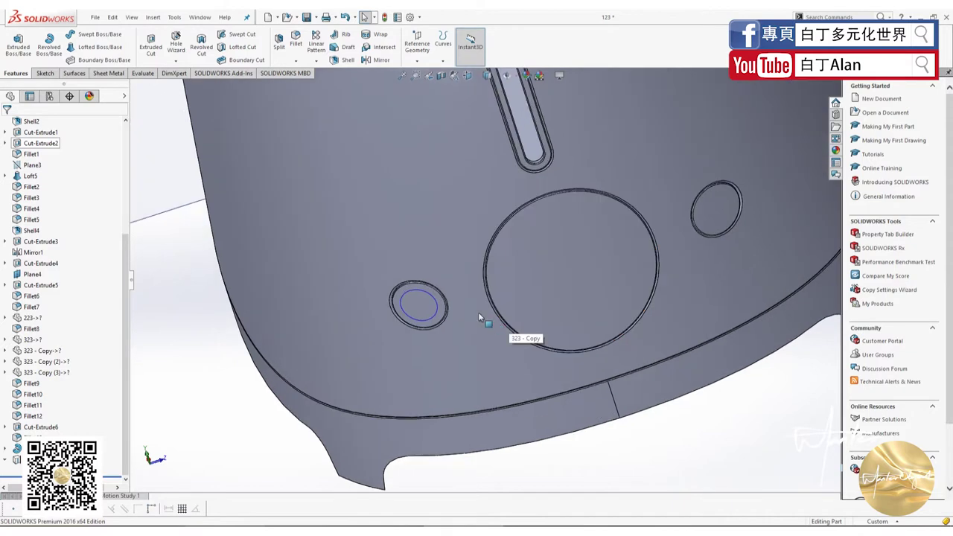
left_click(419, 289)
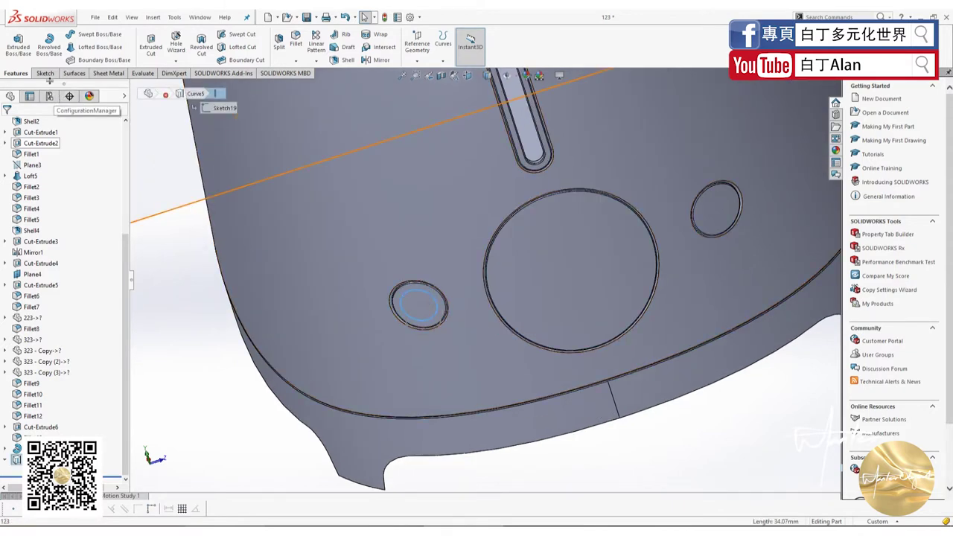
Step: Start 3DSketch4 and convert the small circle edge from Curve5 into it
left_click(45, 74)
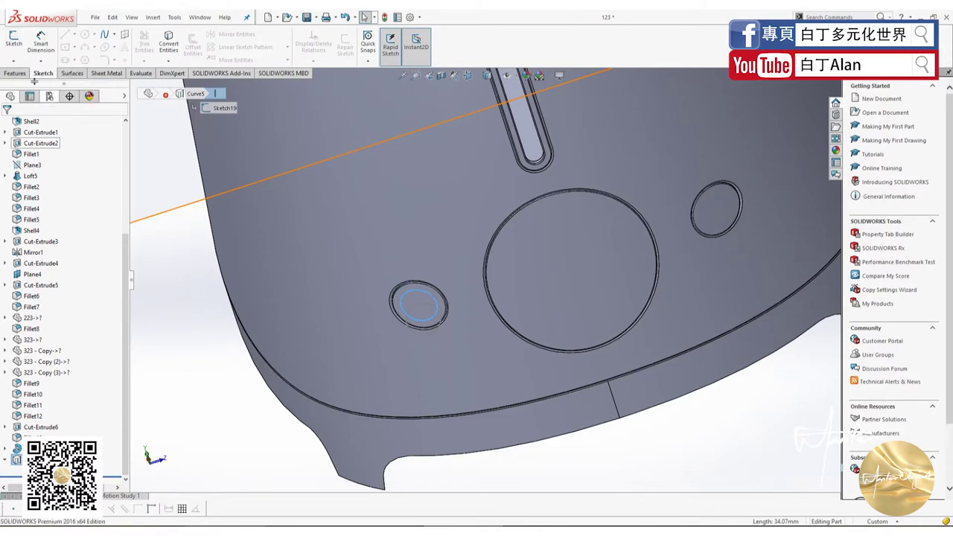
left_click(14, 61)
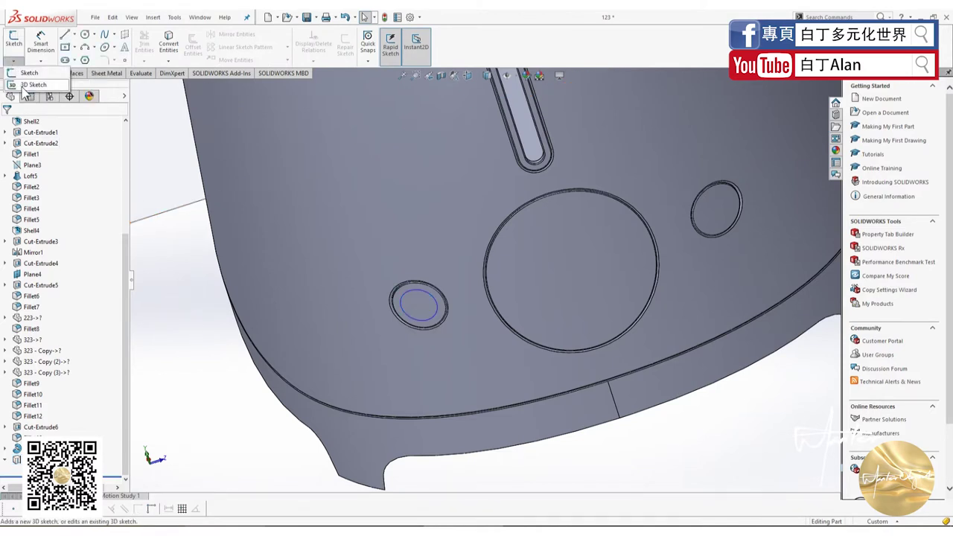
left_click(23, 87)
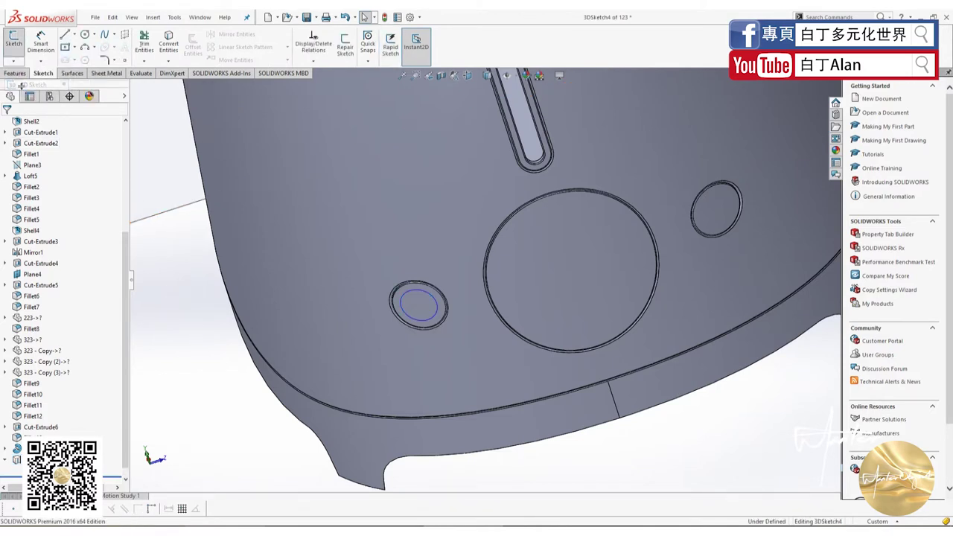
left_click(409, 298)
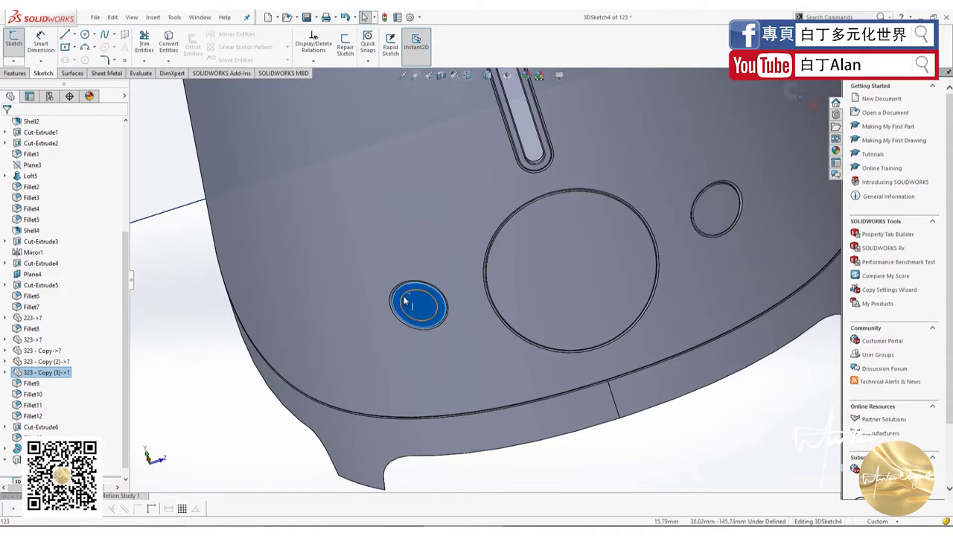
left_click(400, 296)
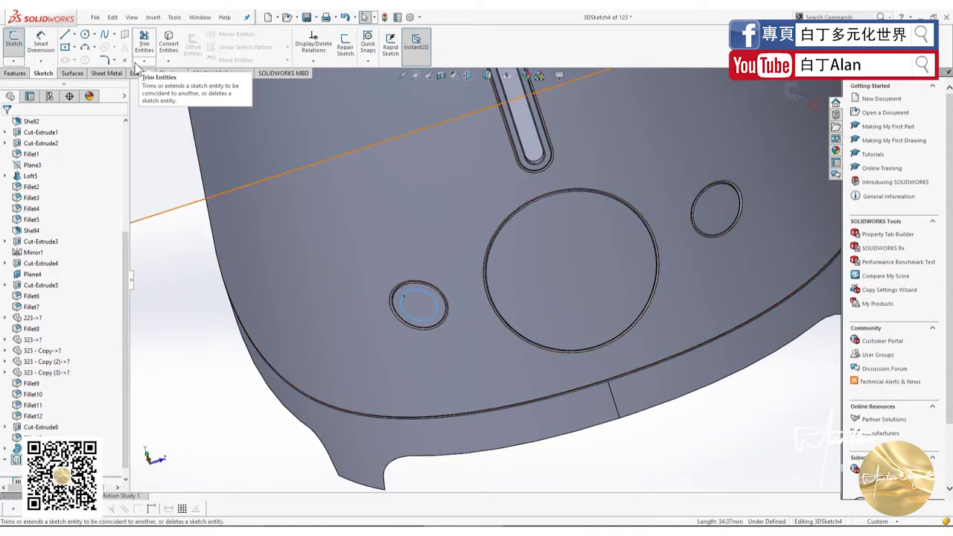
left_click(176, 53)
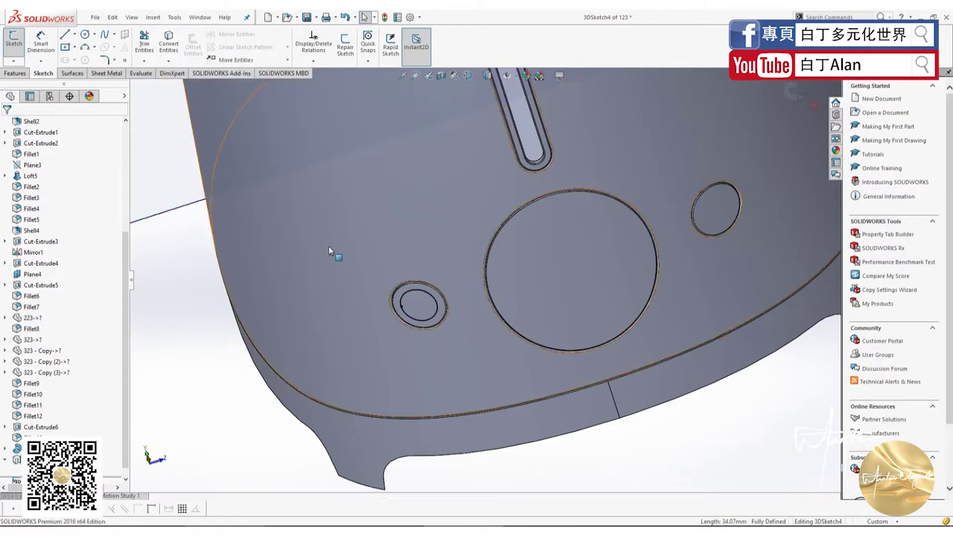
Step: List the solid bodies and check Fillet7 and Revolve1[1], orbiting to view the discs edge-on
scroll(112, 268, "up", 5)
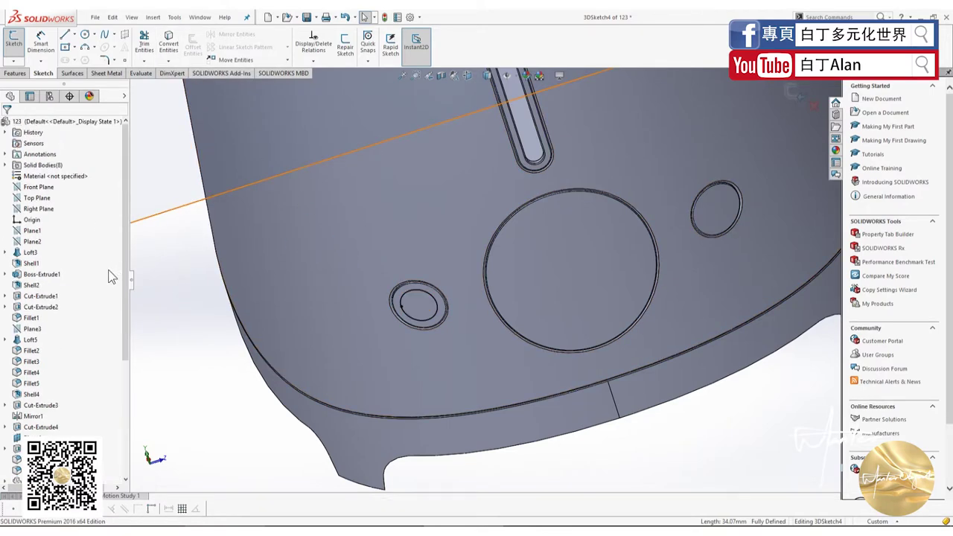
left_click(6, 164)
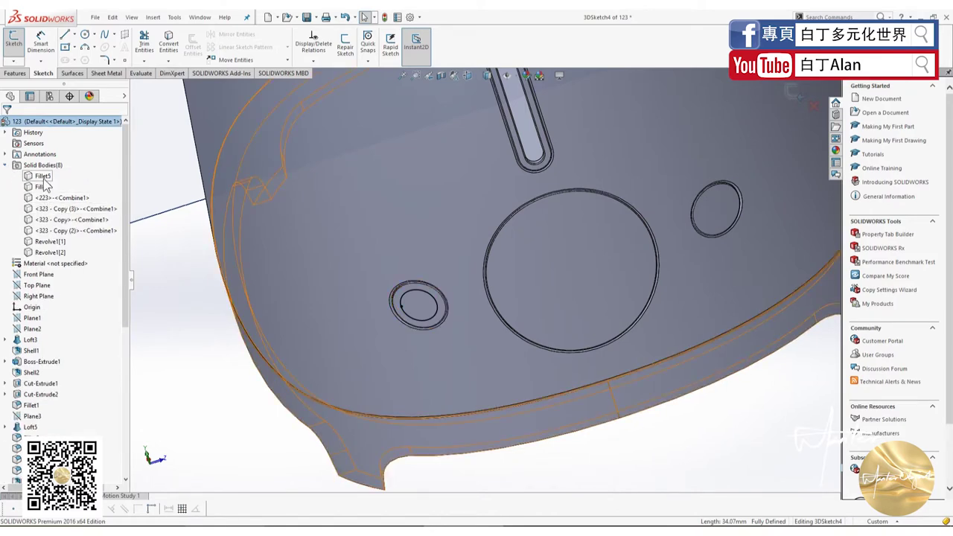
left_click(42, 186)
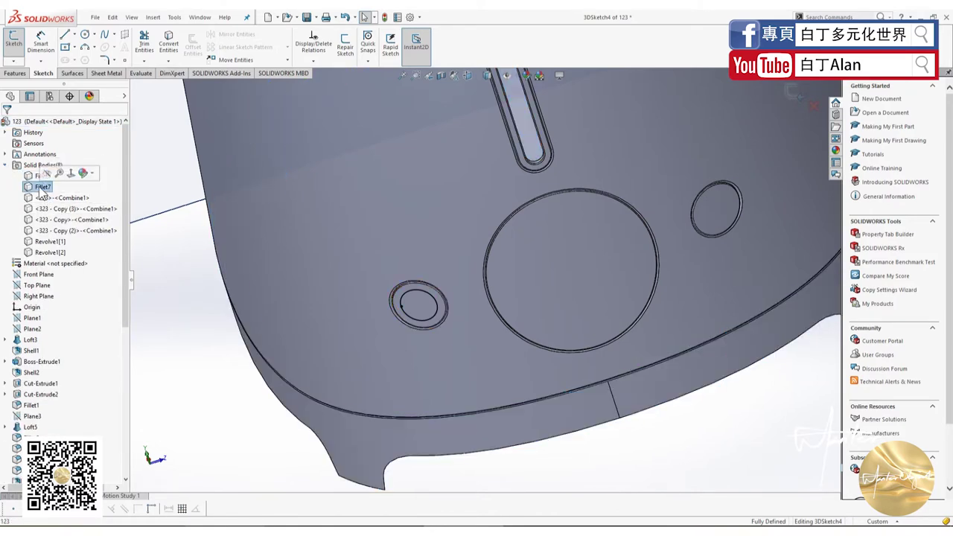
left_click(47, 241)
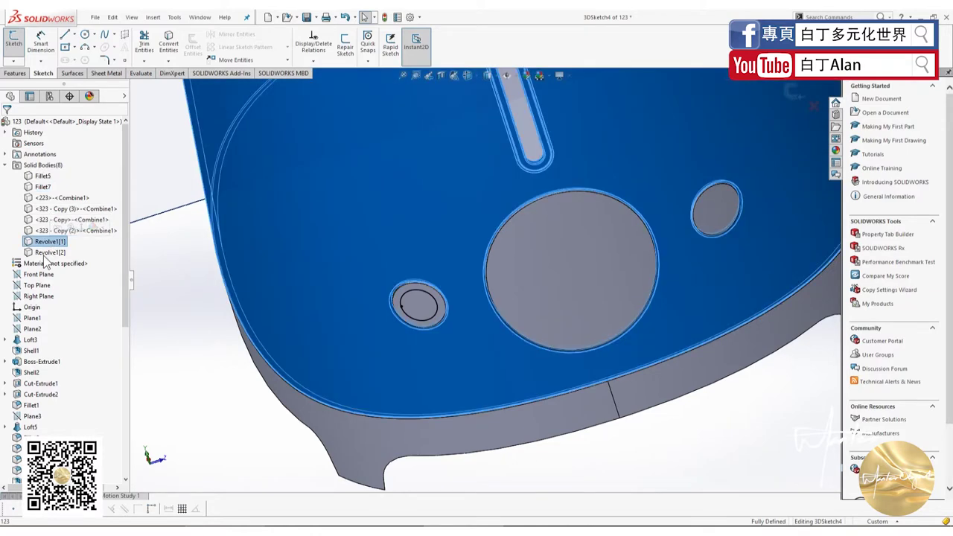
right_click(49, 243)
left_click(177, 312)
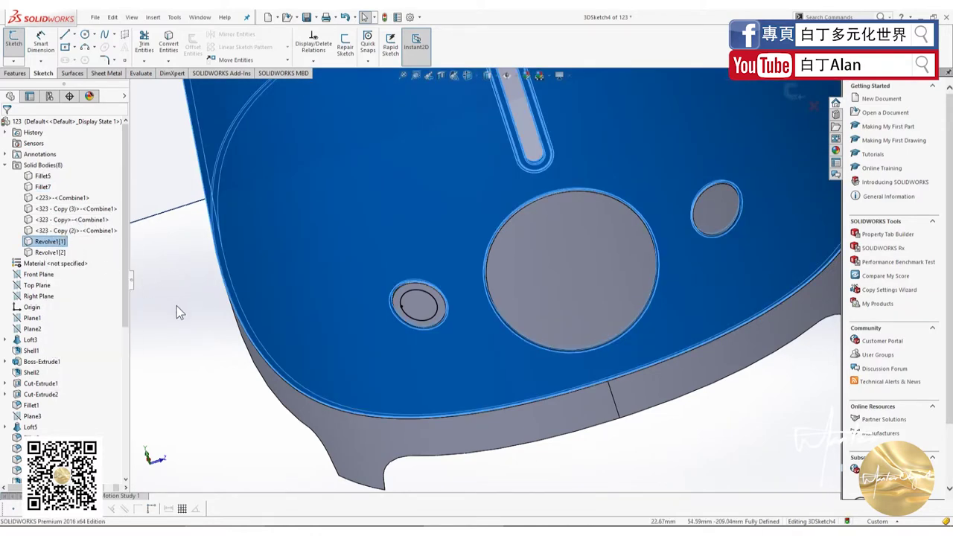
left_click(174, 313)
middle_click_drag(220, 330, 602, 264)
scroll(484, 283, "down", 5)
scroll(369, 296, "down", 2)
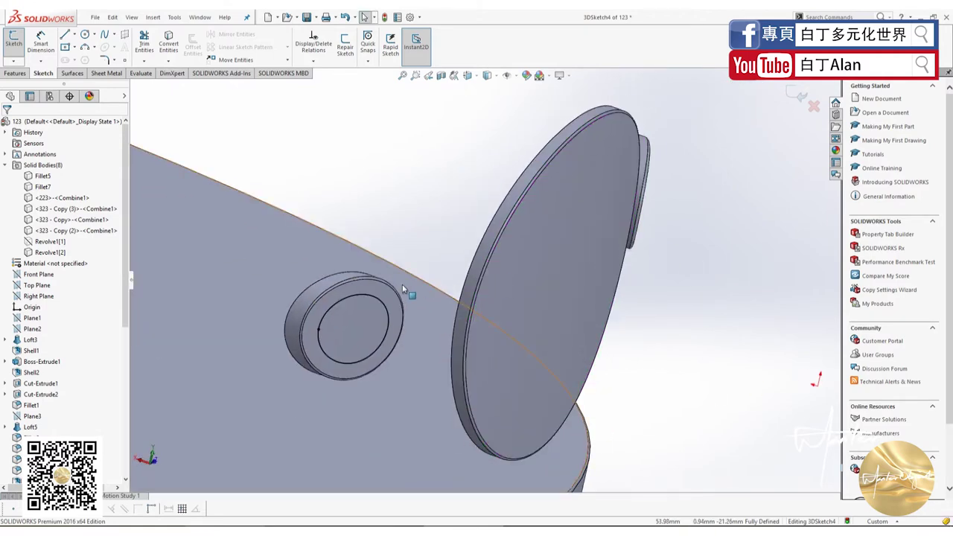
middle_click_drag(402, 284, 472, 200)
left_click(515, 159)
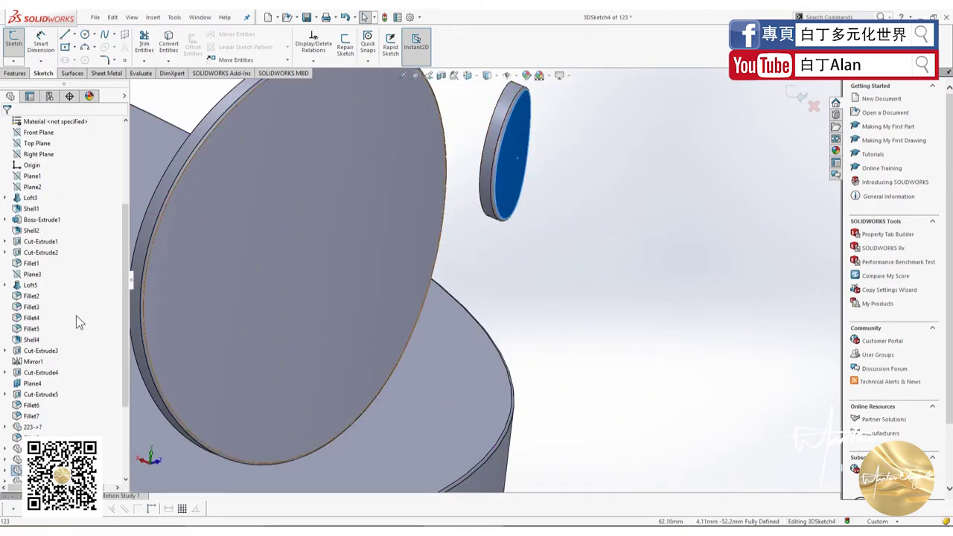
scroll(67, 324, "up", 3)
Step: Identify the small disc as 323 - Copy (2) and delete that body
left_click(48, 241)
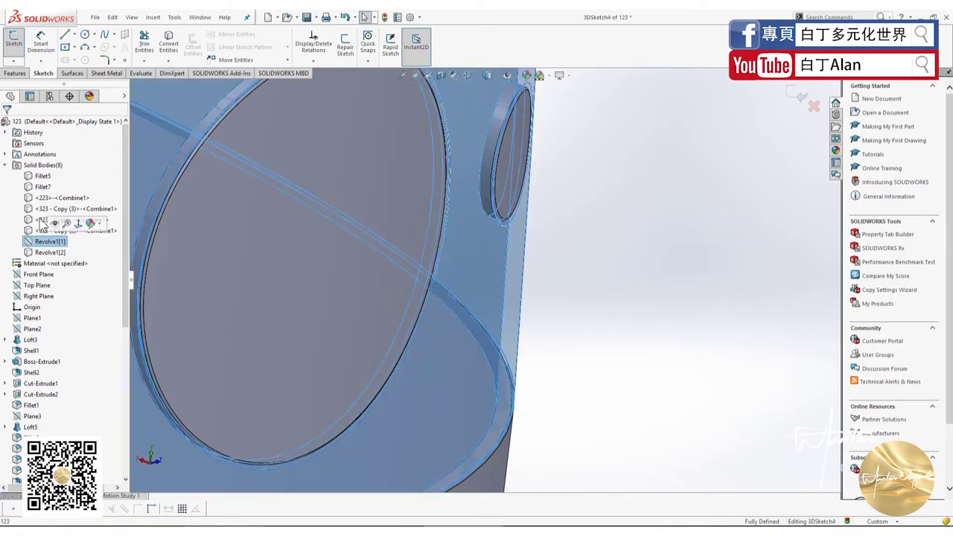
left_click(41, 222)
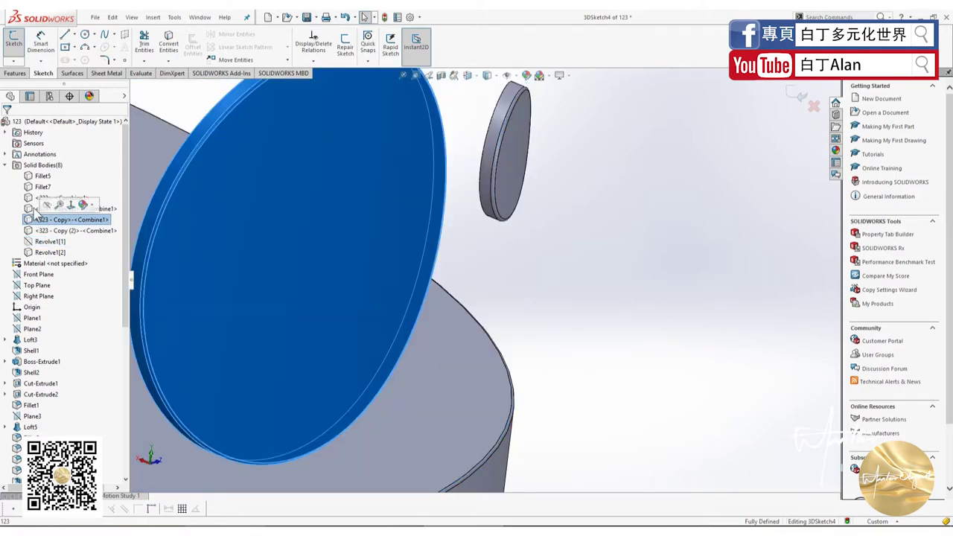
left_click(31, 208)
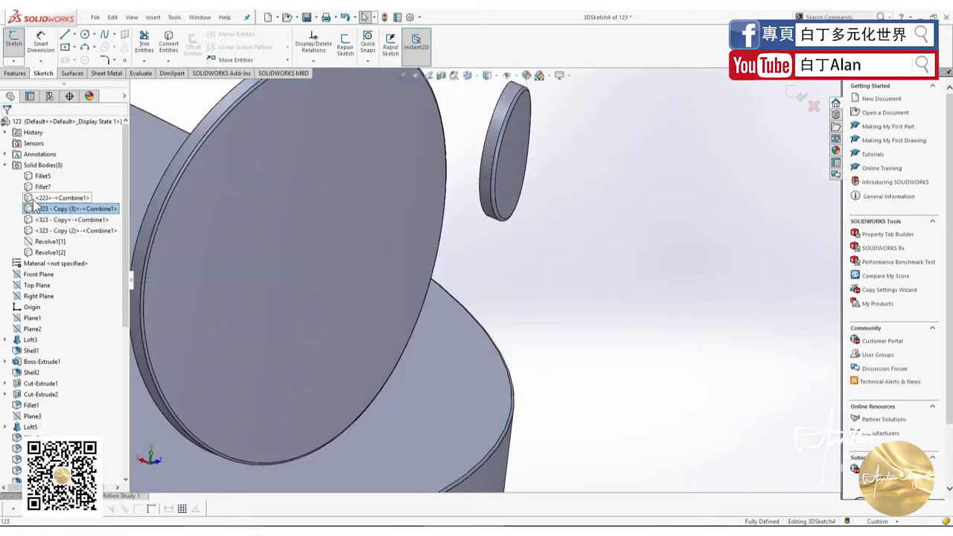
left_click(53, 232)
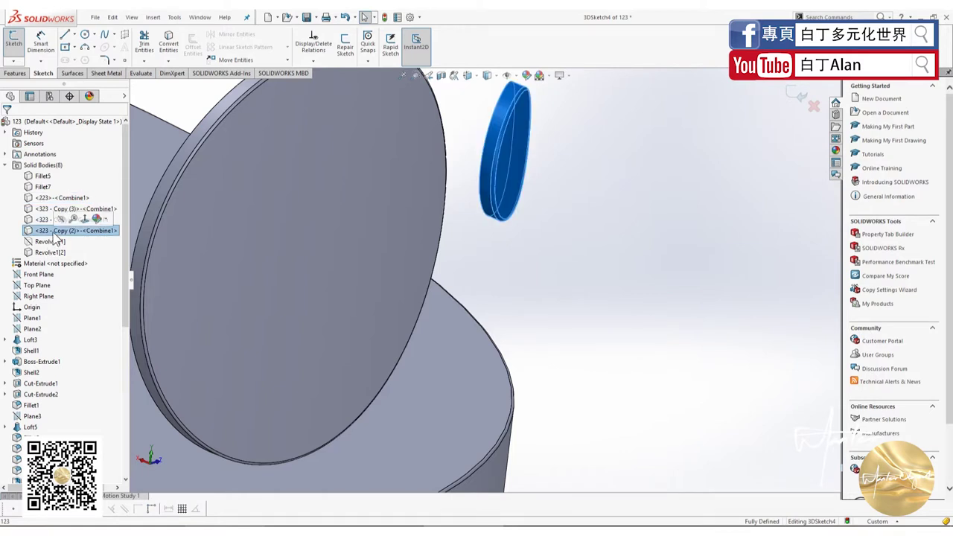
right_click(53, 232)
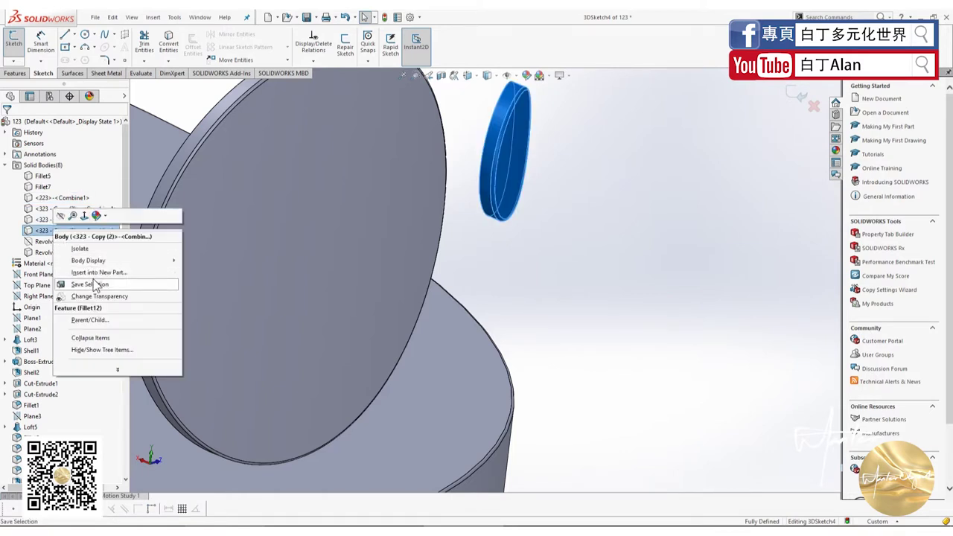
left_click(43, 233)
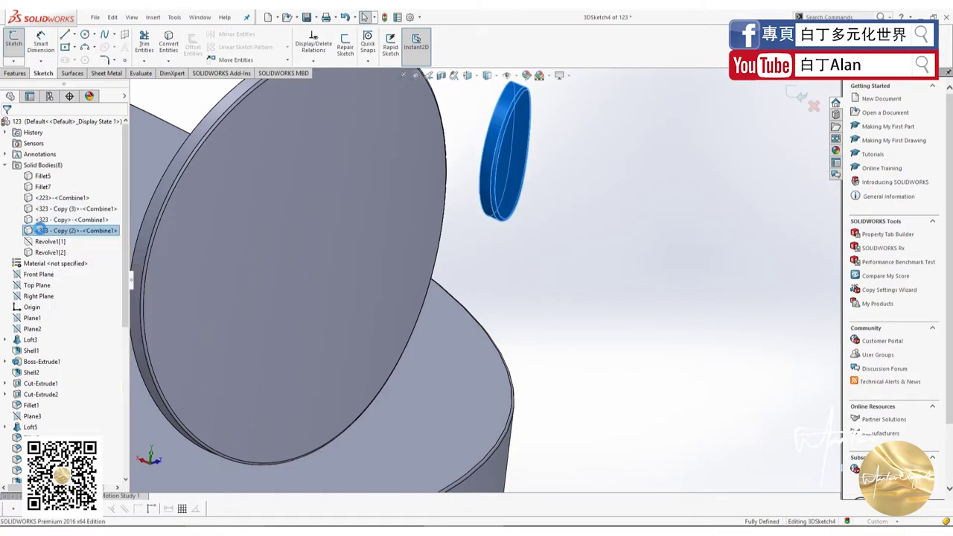
left_click(7, 126)
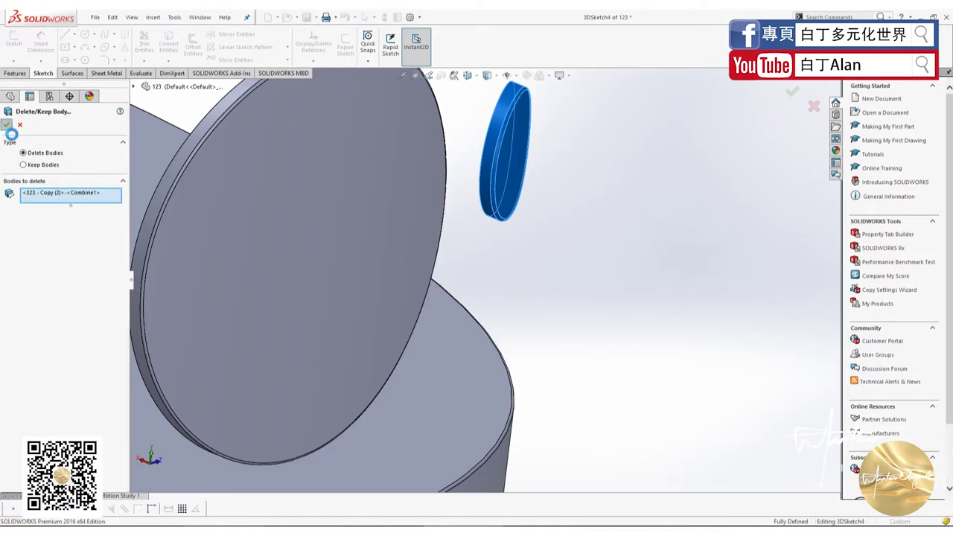
Step: Check the sketched circle on the small disc and zoom out to the whole top face
scroll(562, 296, "up", 5)
scroll(494, 304, "down", 2)
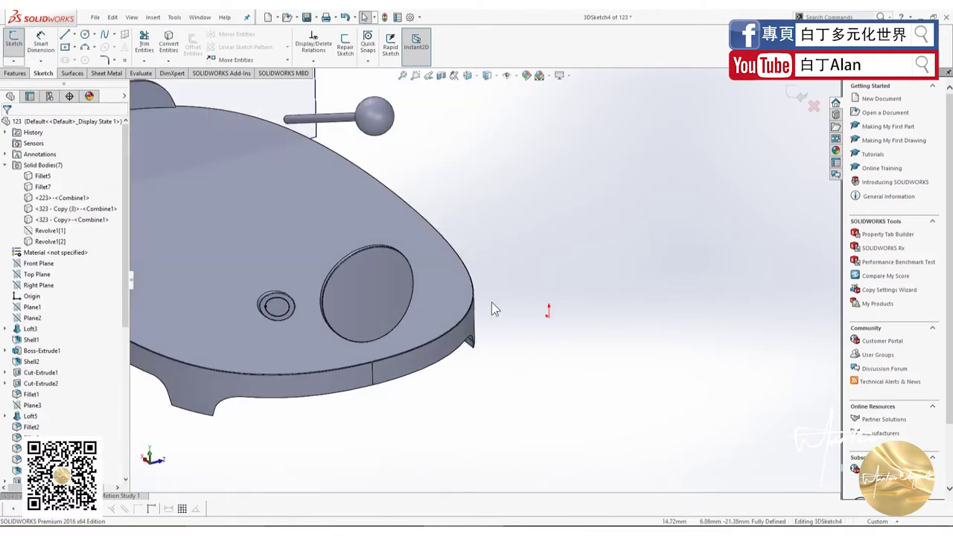
scroll(331, 308, "down", 3)
scroll(355, 277, "down", 3)
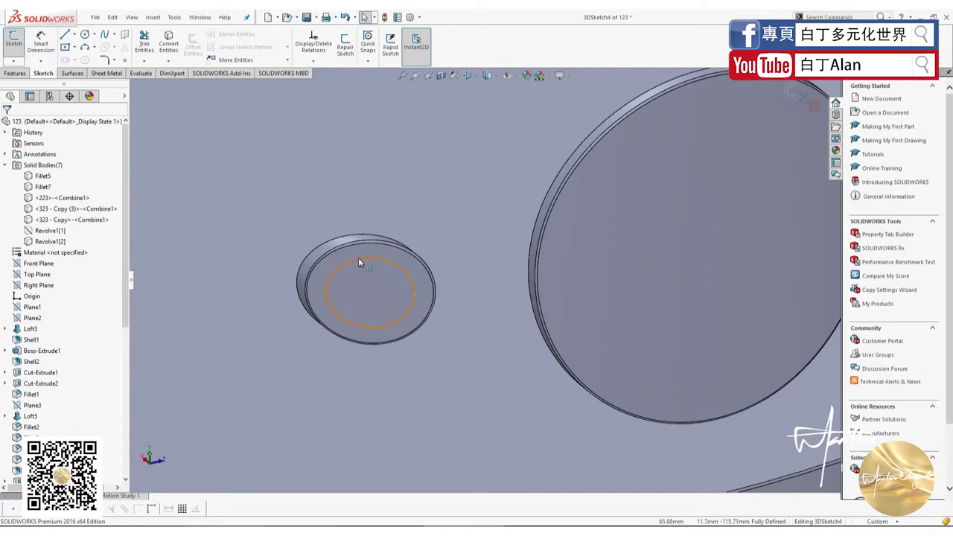
left_click(359, 259)
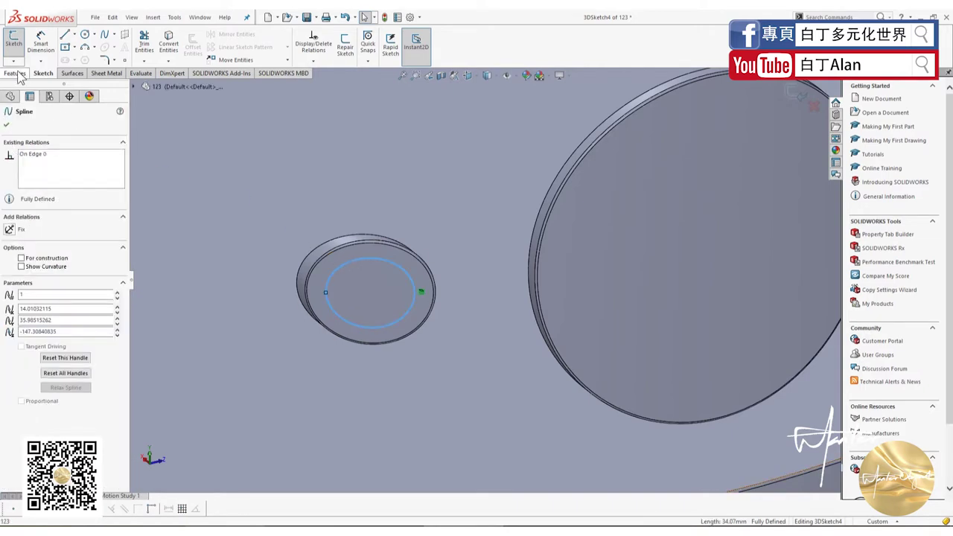
left_click(291, 187)
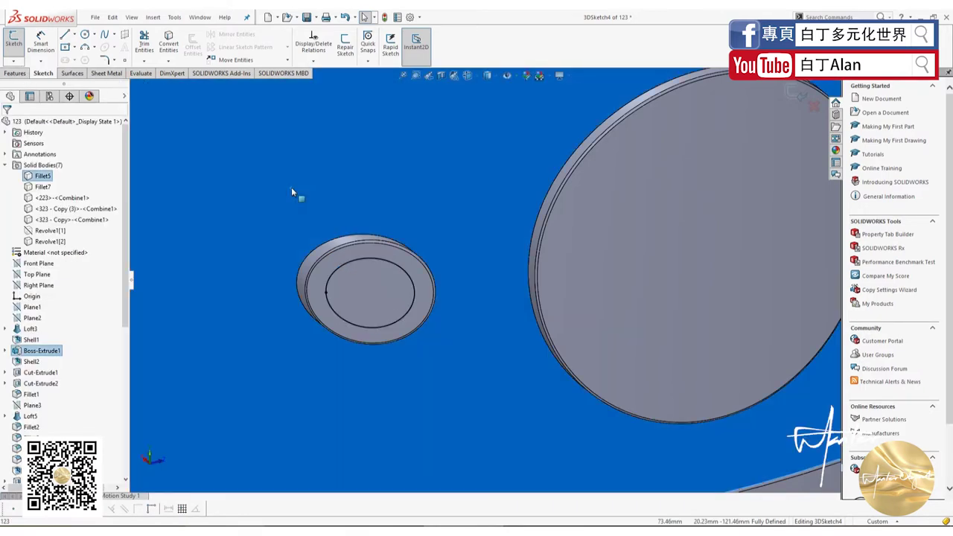
key("z")
left_click(470, 480)
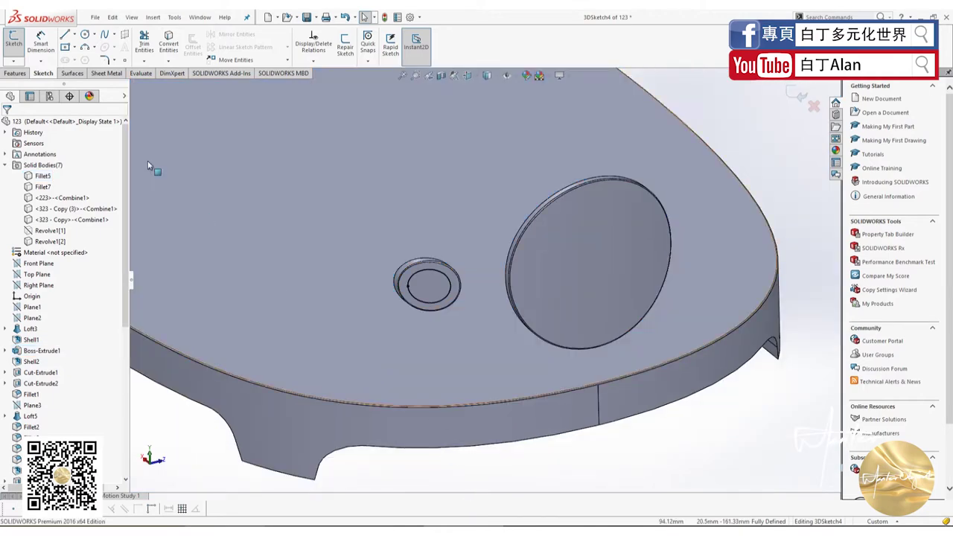
left_click(15, 73)
Step: Start a Boss-Extrude from the sketch along the ring face with a 5 mm depth
left_click(19, 51)
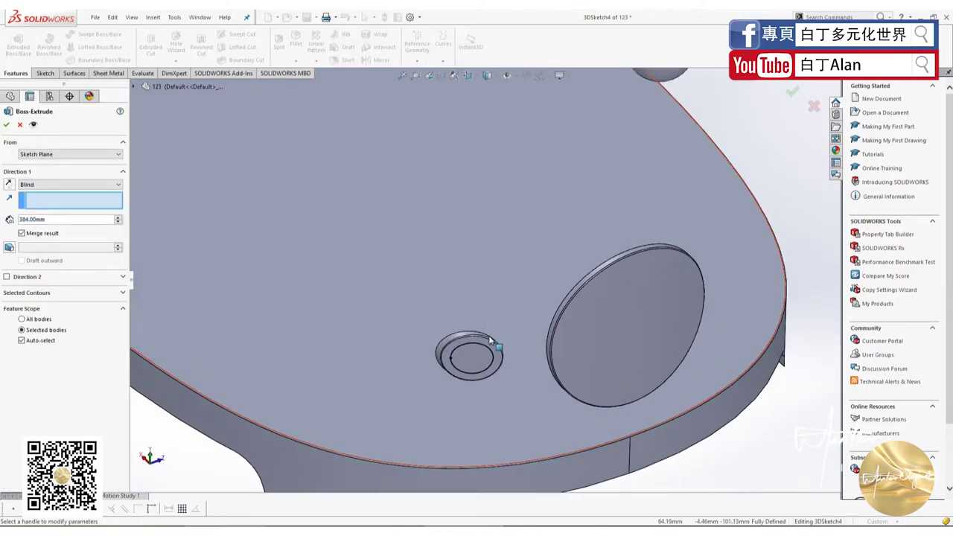
scroll(476, 340, "down", 3)
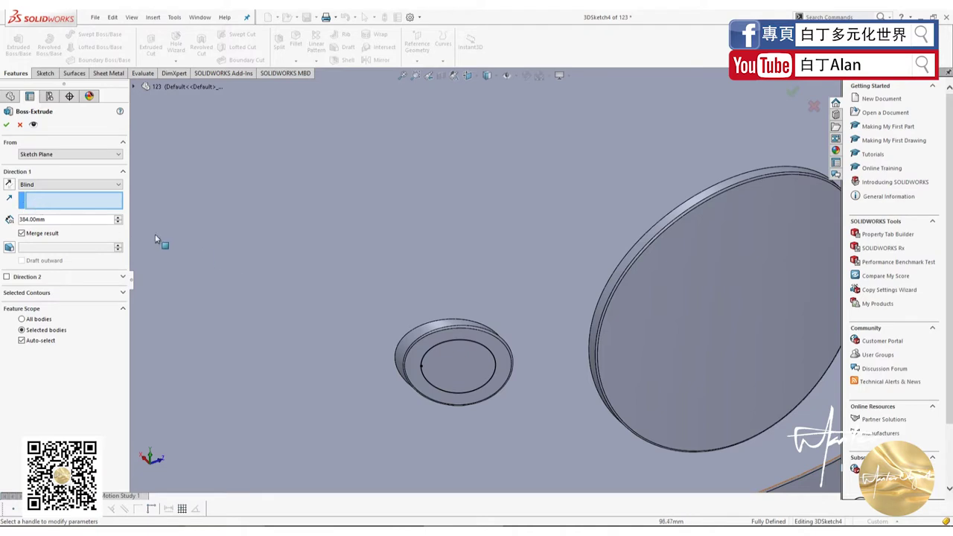
left_click(445, 326)
scroll(376, 335, "up", 3)
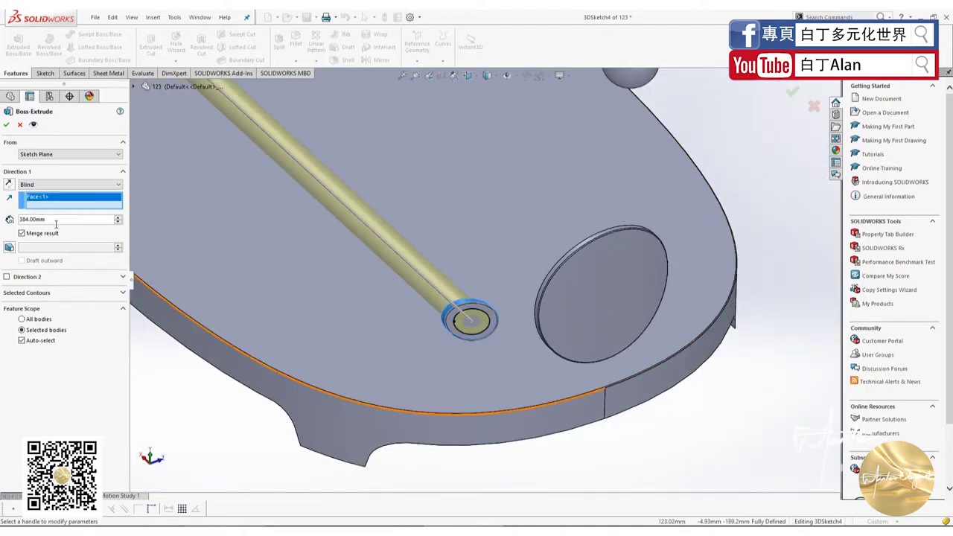
type("5")
key("Return")
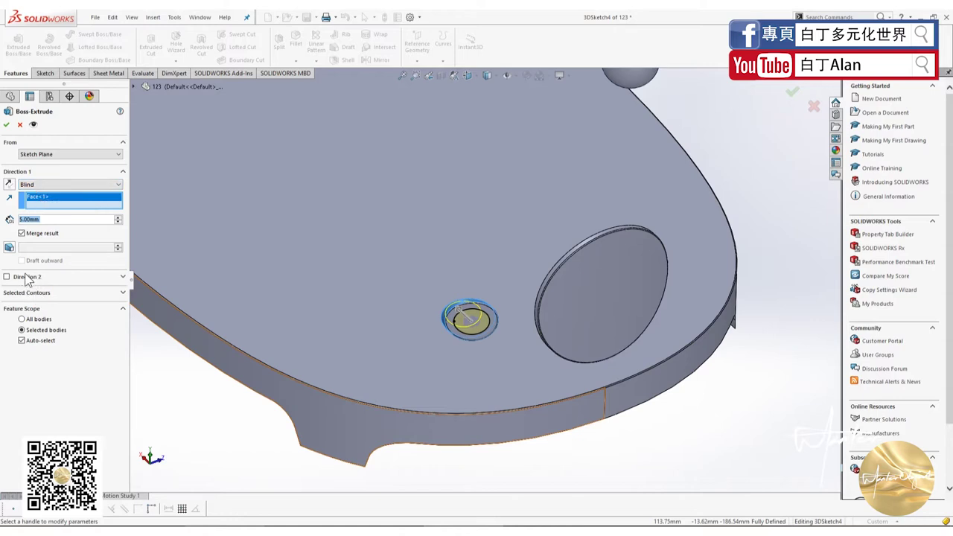
Step: Add a Blind second direction and finish the extrude at 1 mm in both directions
left_click(42, 187)
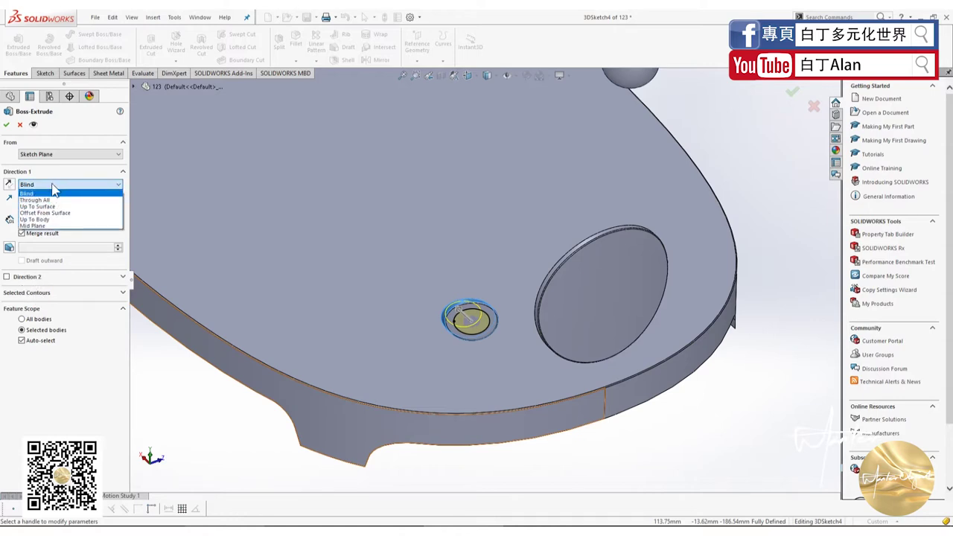
left_click(49, 187)
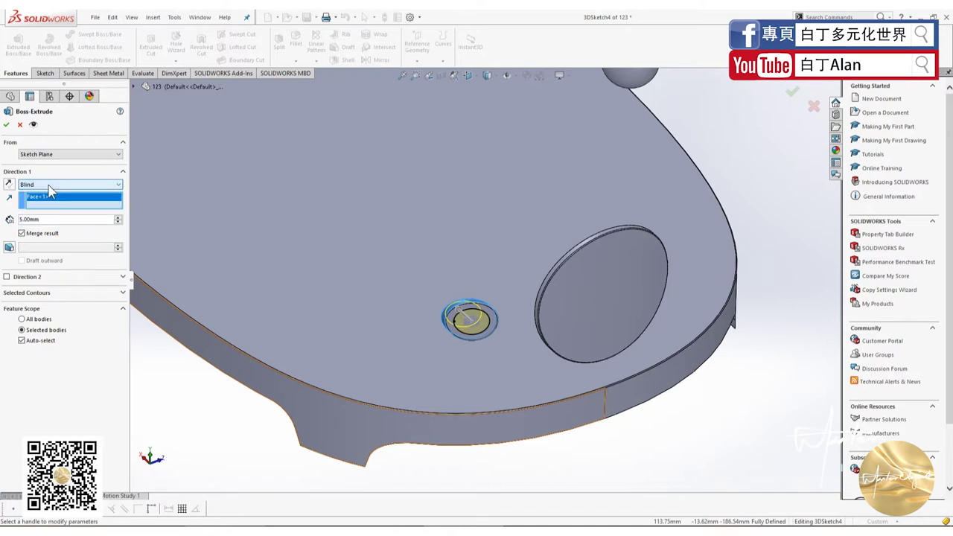
left_click(8, 277)
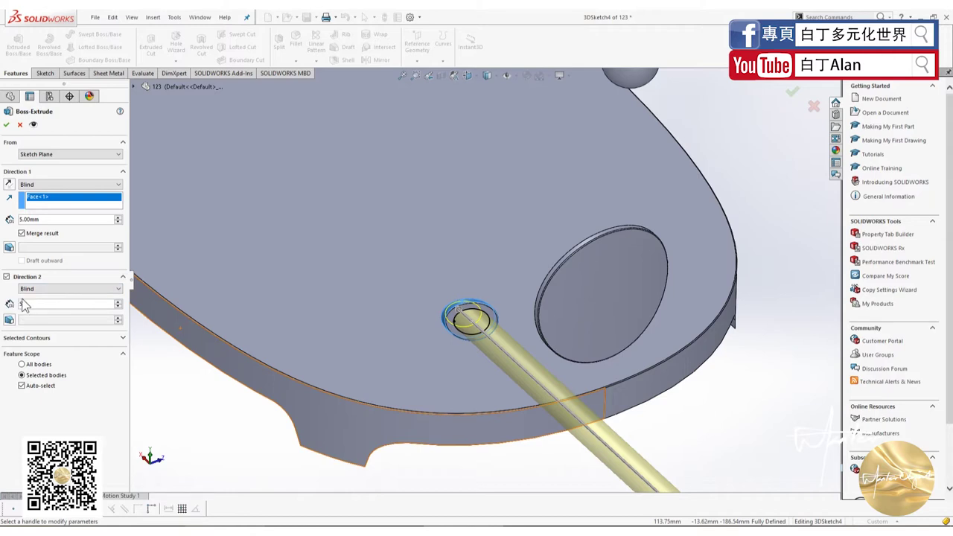
key("Return")
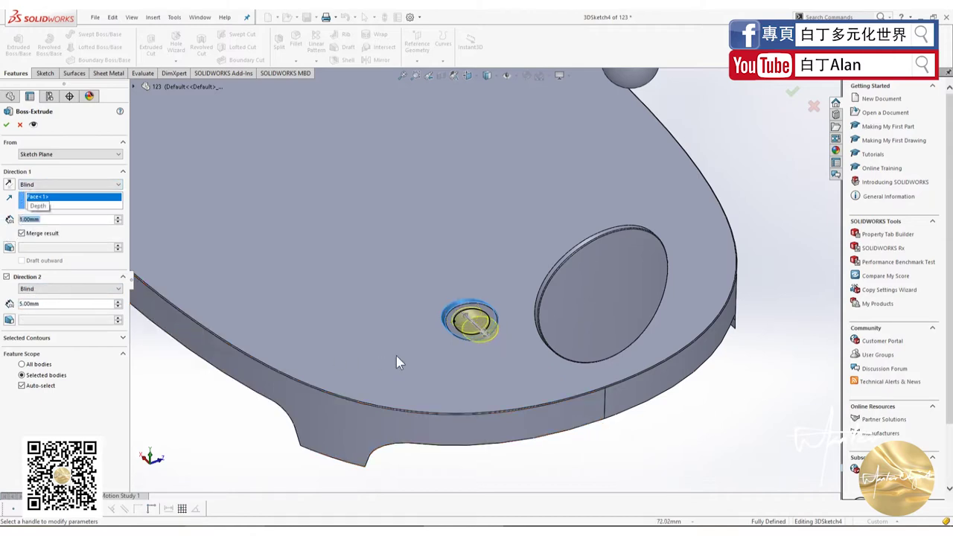
middle_click_drag(396, 356, 709, 275)
scroll(538, 326, "up", 3)
scroll(537, 325, "up", 2)
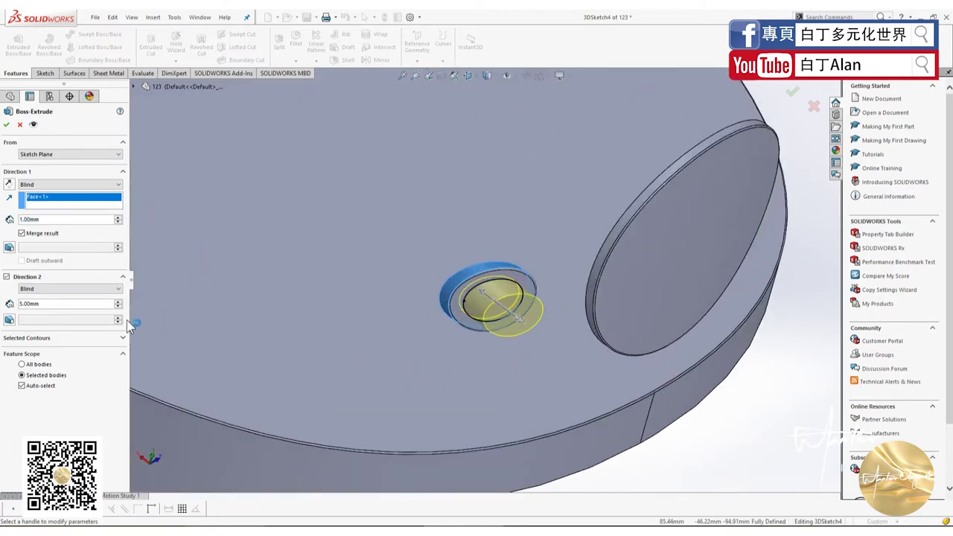
scroll(521, 312, "up", 2)
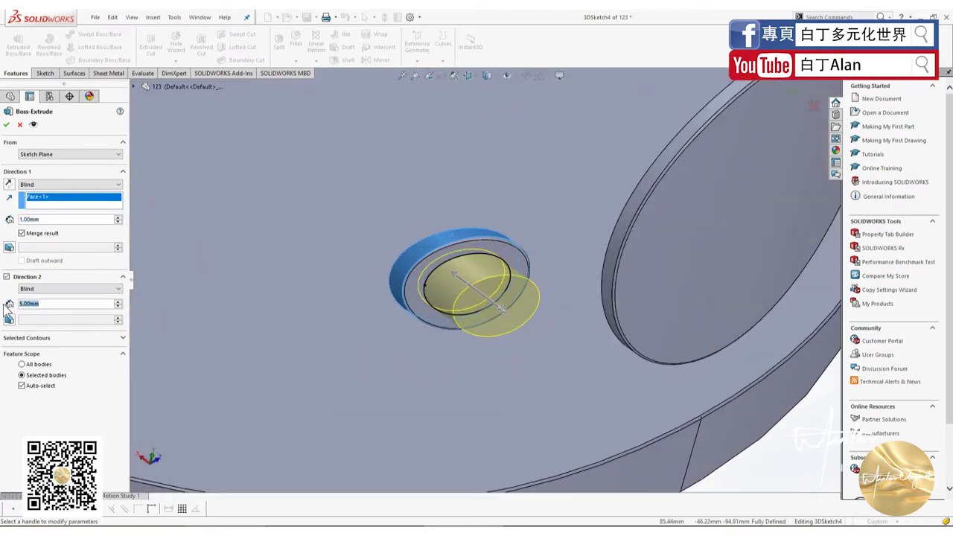
type("1")
key("Return")
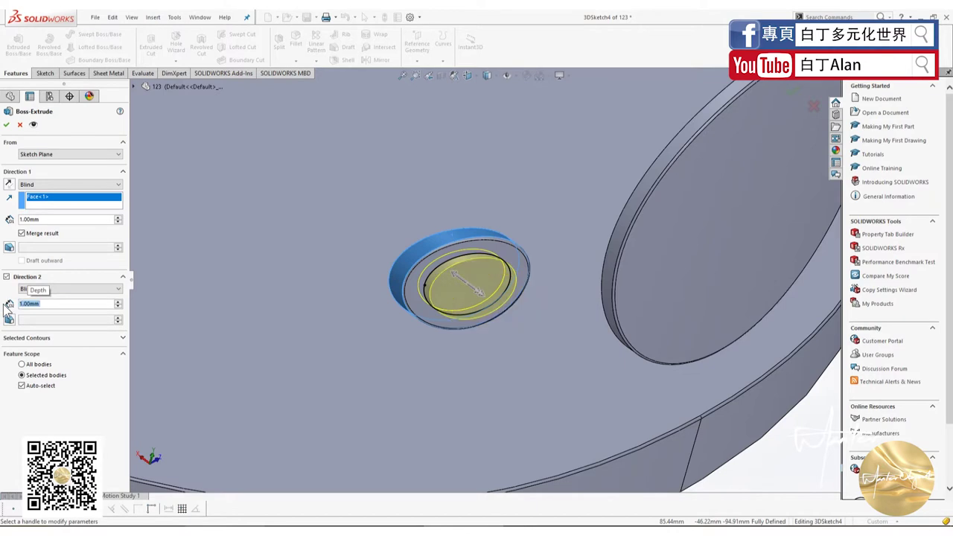
left_click(7, 125)
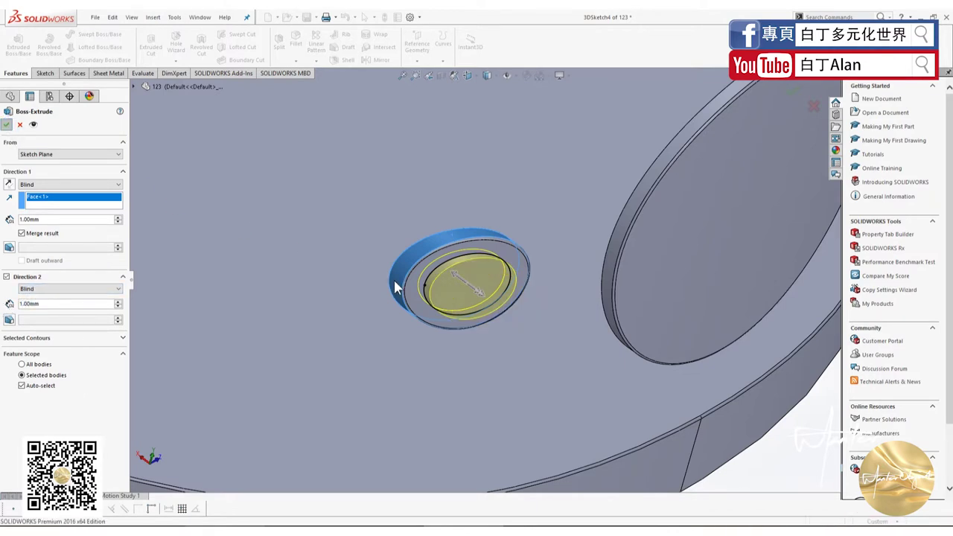
scroll(503, 277, "down", 5)
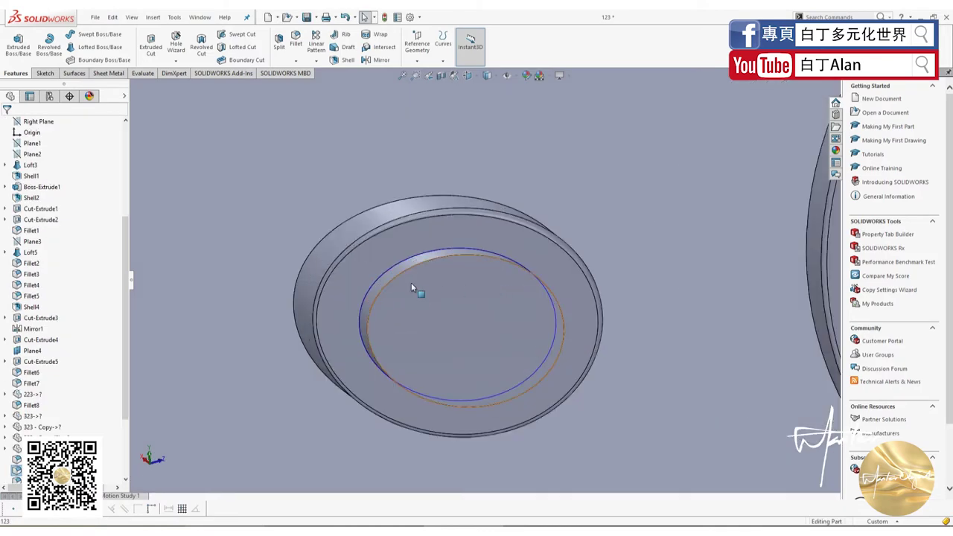
Step: Edit Fillet10 and change its radius from 0.3 mm to 1 mm
middle_click_drag(412, 283, 416, 294)
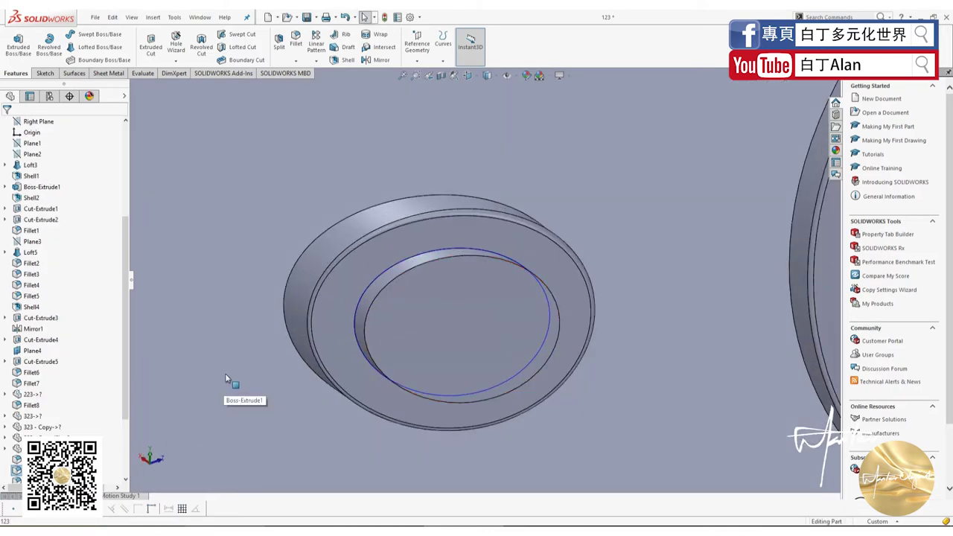
right_click(33, 458)
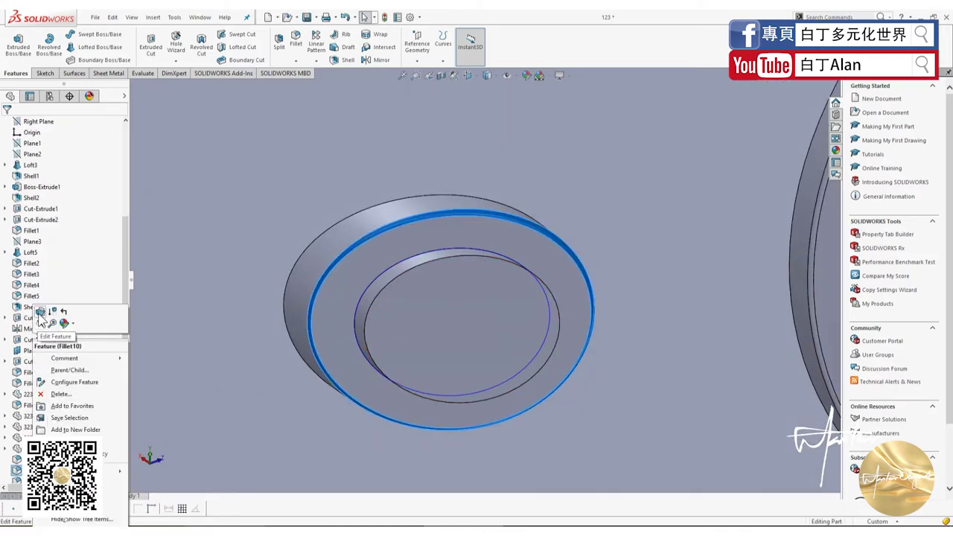
left_click(40, 313)
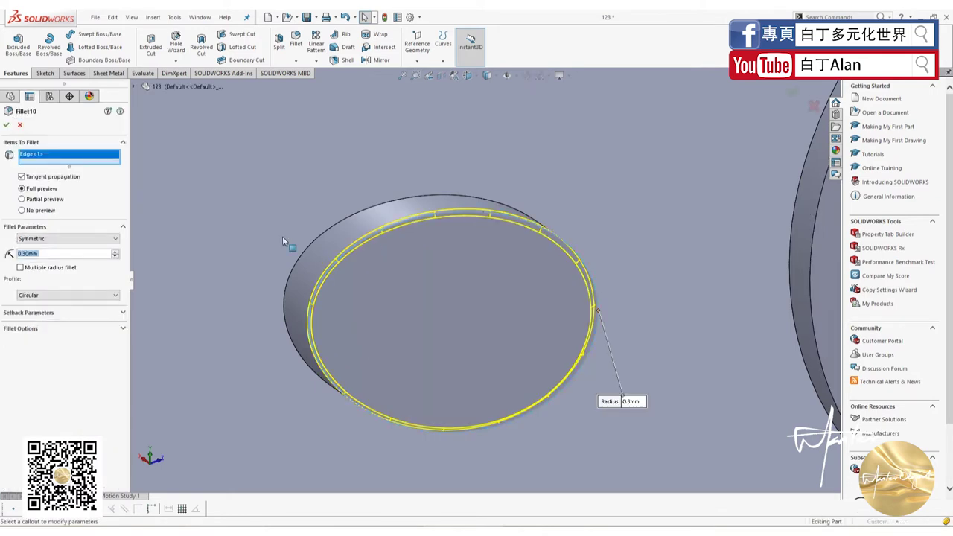
type("1")
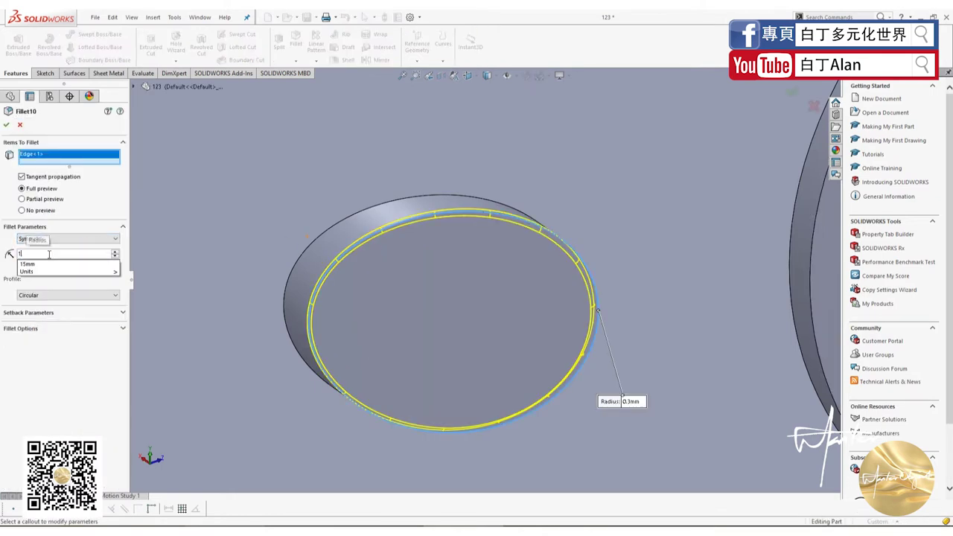
key("Return")
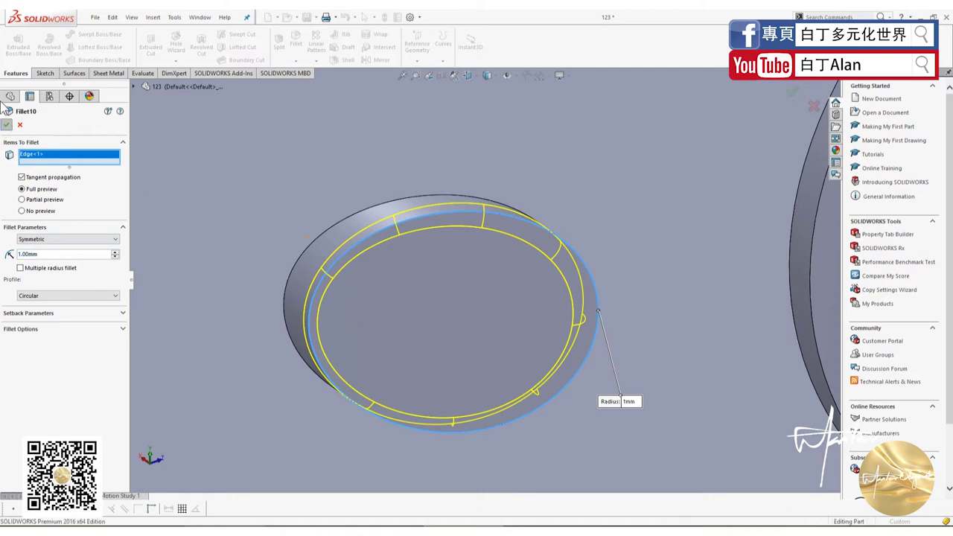
left_click(6, 124)
scroll(224, 245, "down", 5)
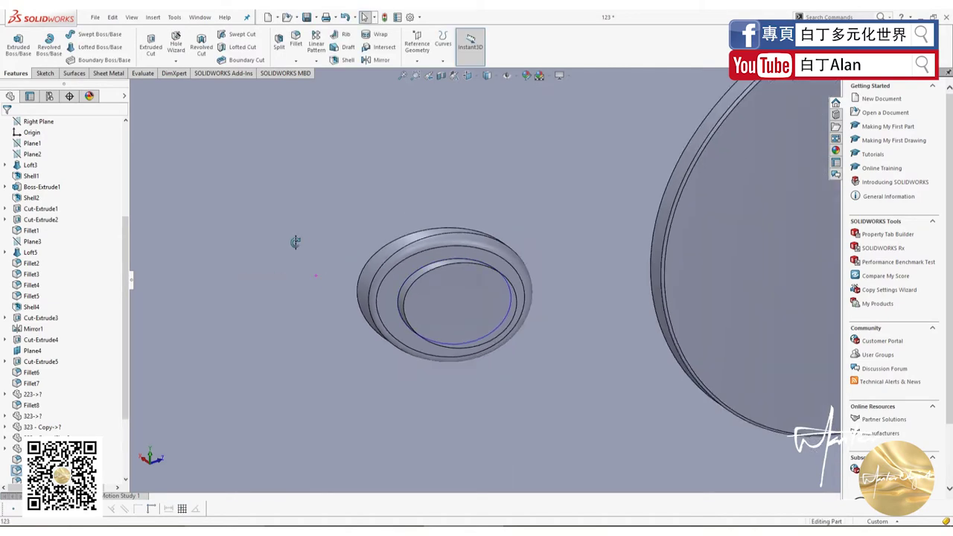
middle_click_drag(295, 242, 301, 248)
scroll(85, 230, "up", 5)
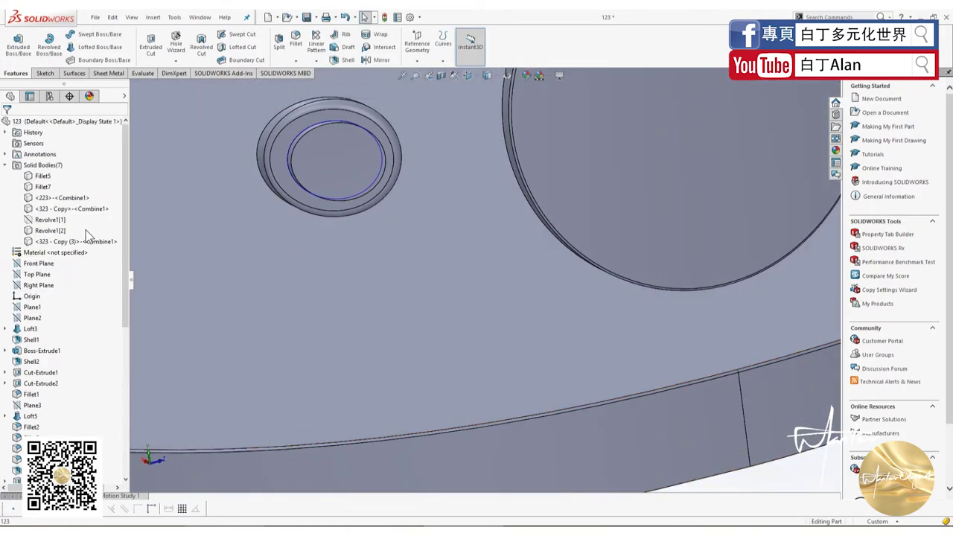
Step: Fillet the button's inner circular edge with a 1 mm radius
left_click(301, 48)
left_click(306, 131)
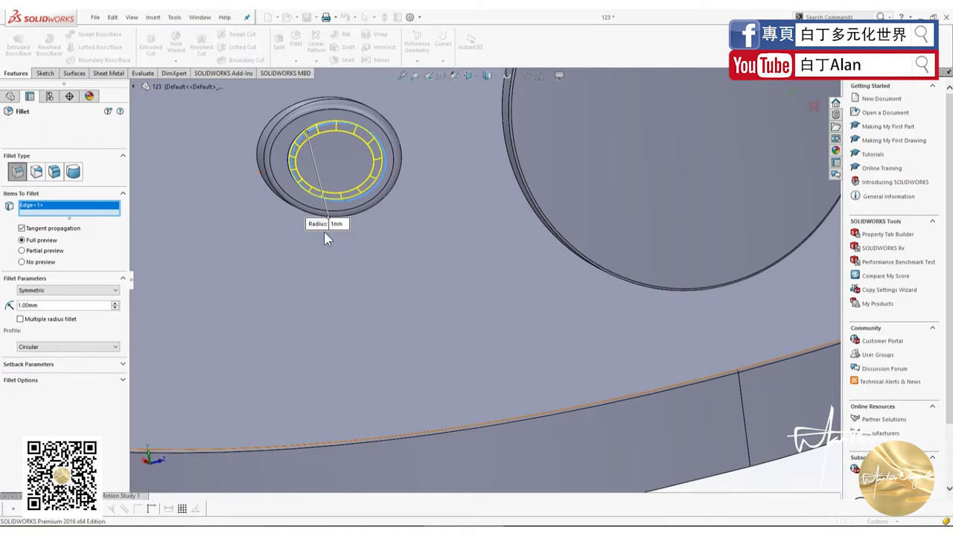
mouse_move(325, 233)
middle_mouse_down()
mouse_move(394, 283)
mouse_move(410, 320)
mouse_move(422, 321)
middle_mouse_up()
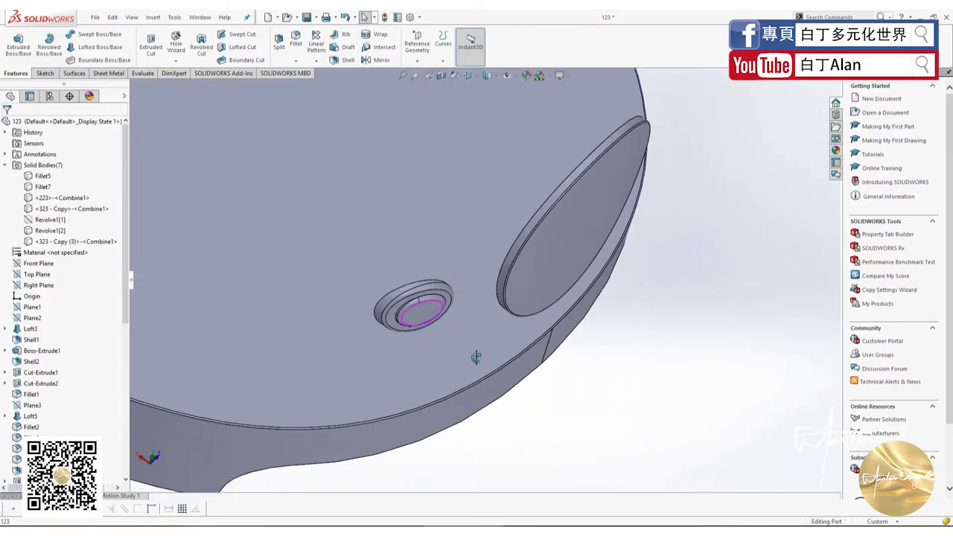
scroll(443, 374, "down", 3)
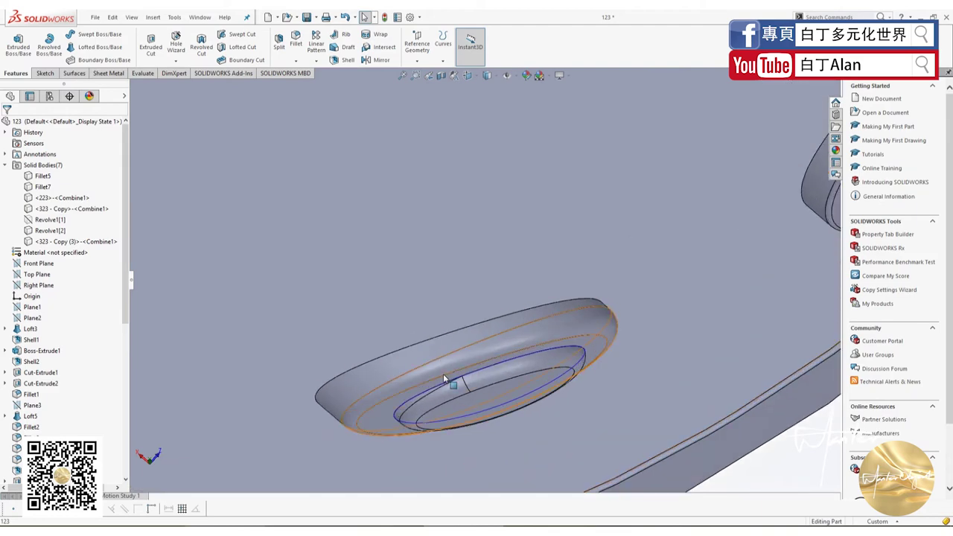
scroll(446, 402, "up", 3)
middle_click_drag(444, 405, 432, 362)
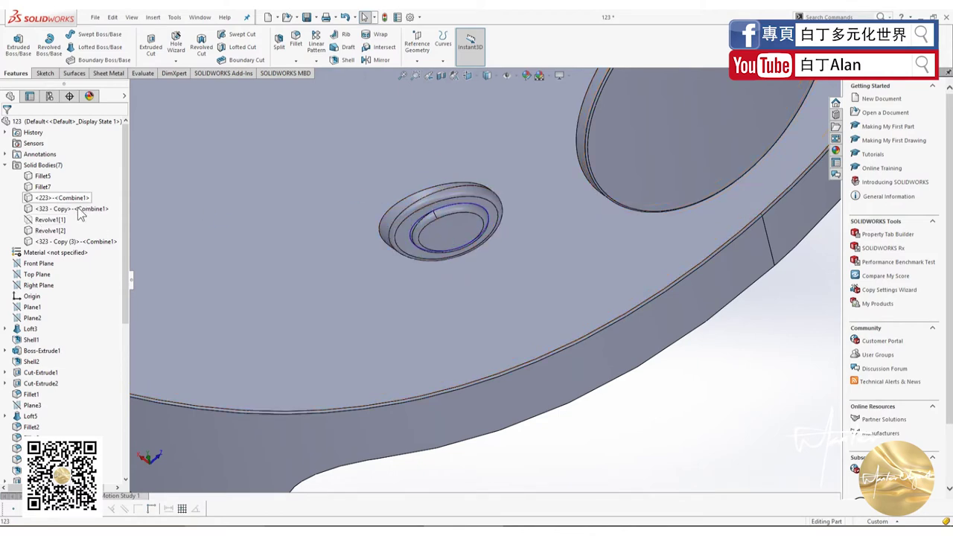
Step: Show the hidden Revolve1 body from the Solid Bodies list
left_click(30, 240)
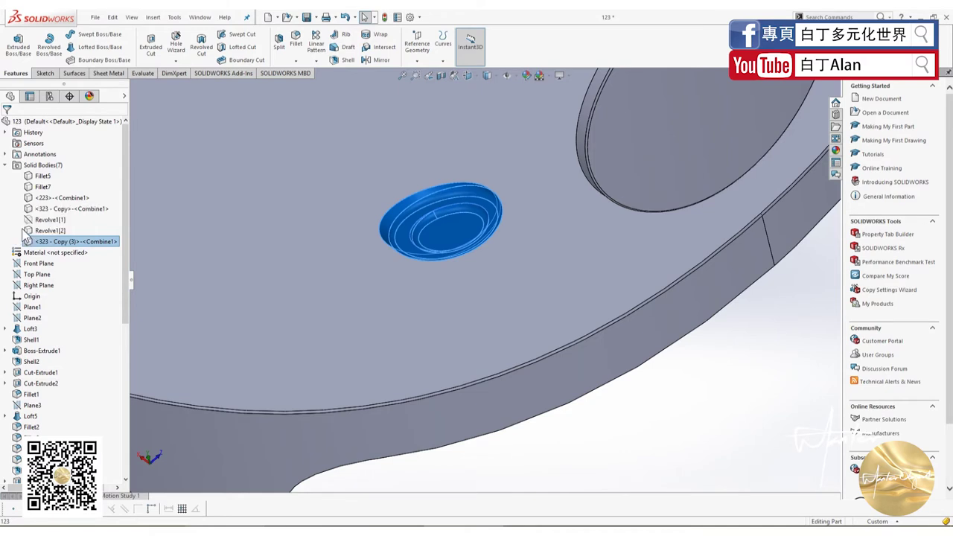
left_click(32, 231)
left_click(42, 242)
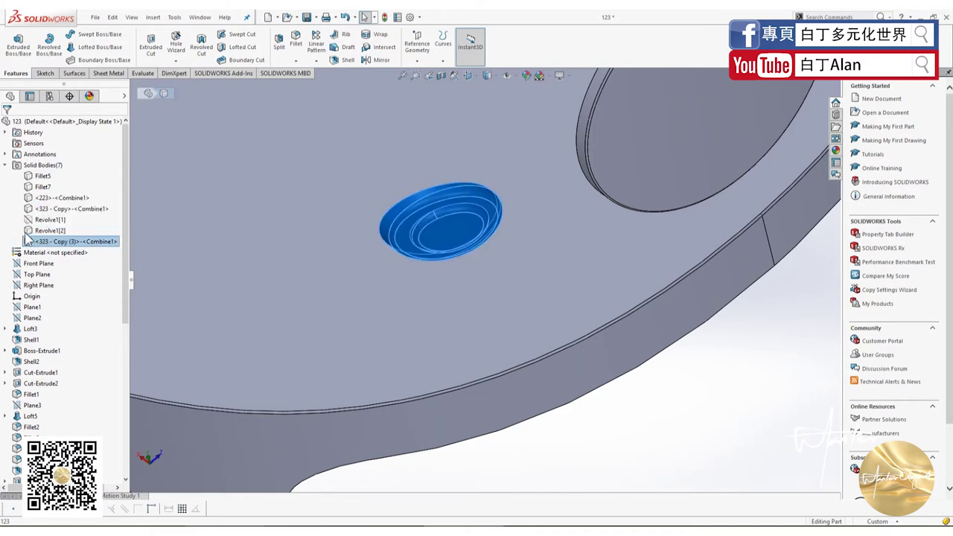
left_click(29, 232)
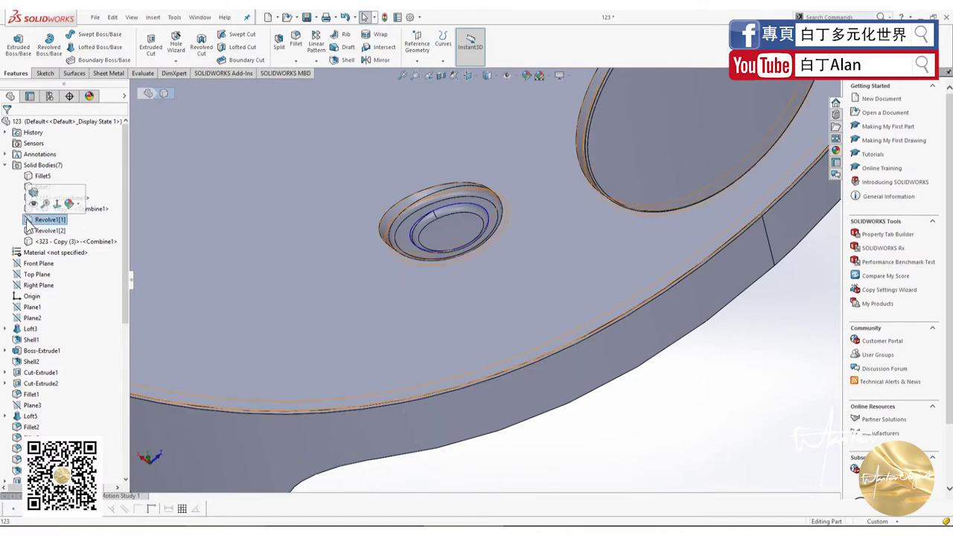
right_click(30, 219)
left_click(33, 205)
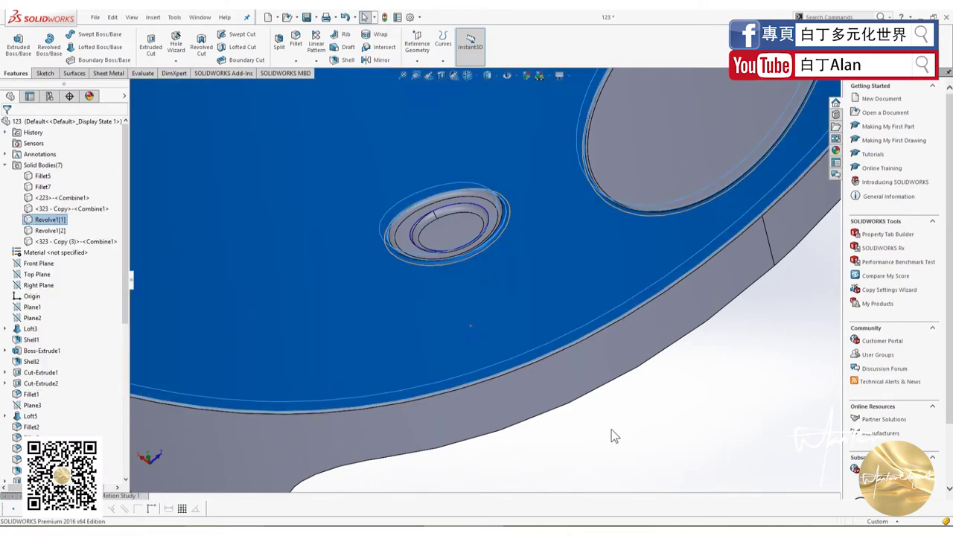
mouse_move(613, 437)
middle_mouse_down()
mouse_move(631, 440)
mouse_move(624, 395)
mouse_move(449, 204)
middle_mouse_up()
scroll(448, 204, "down", 3)
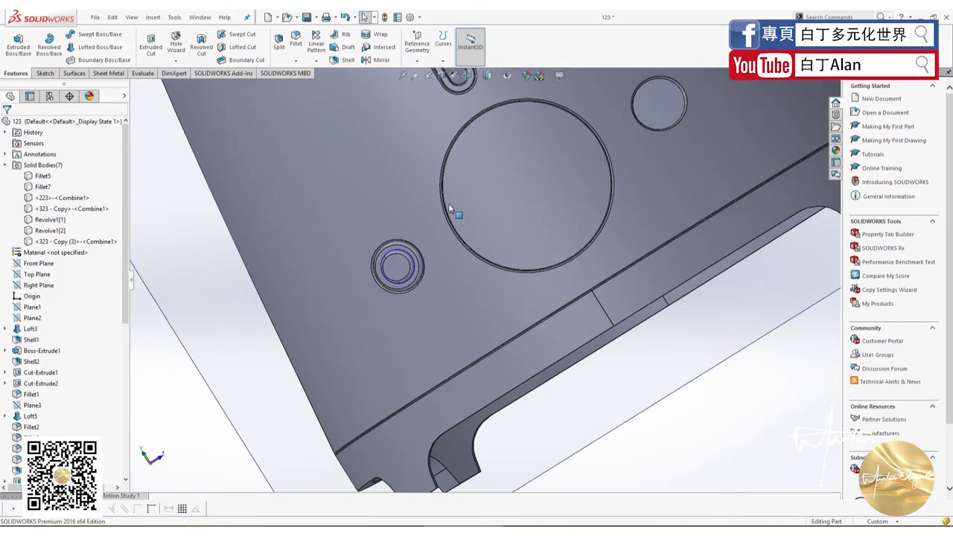
scroll(449, 203, "down", 2)
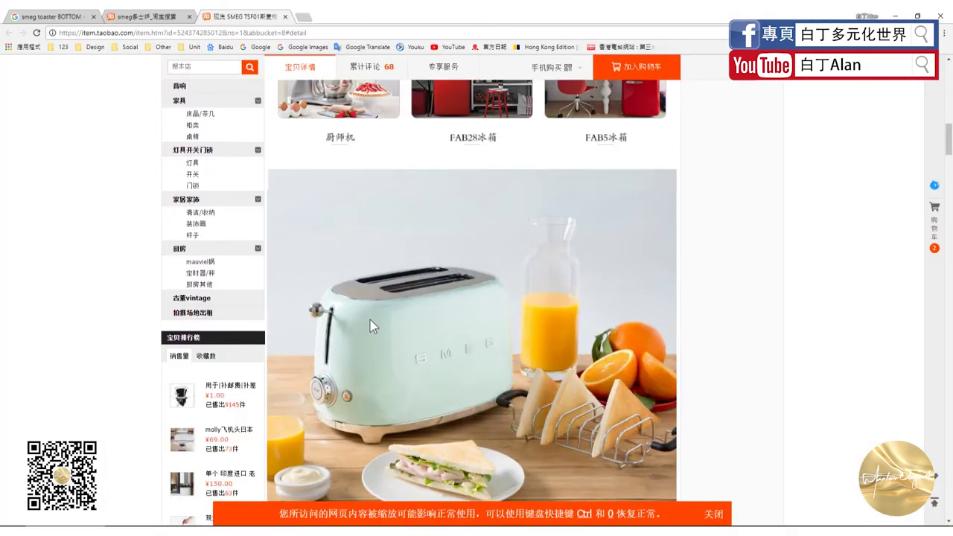
scroll(347, 294, "down", 2)
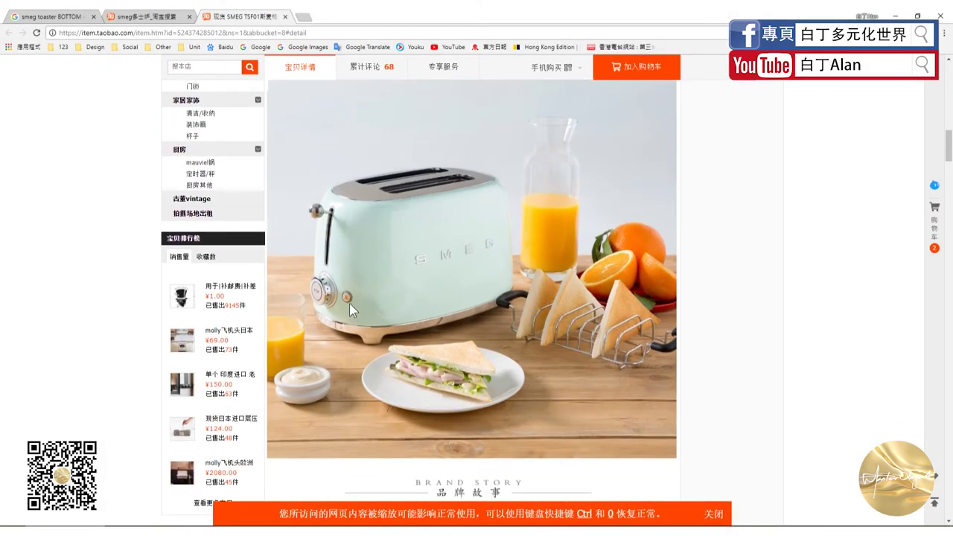
Step: Back in SolidWorks, turn the toaster to the front and select the small button hole edge
key("alt+Tab")
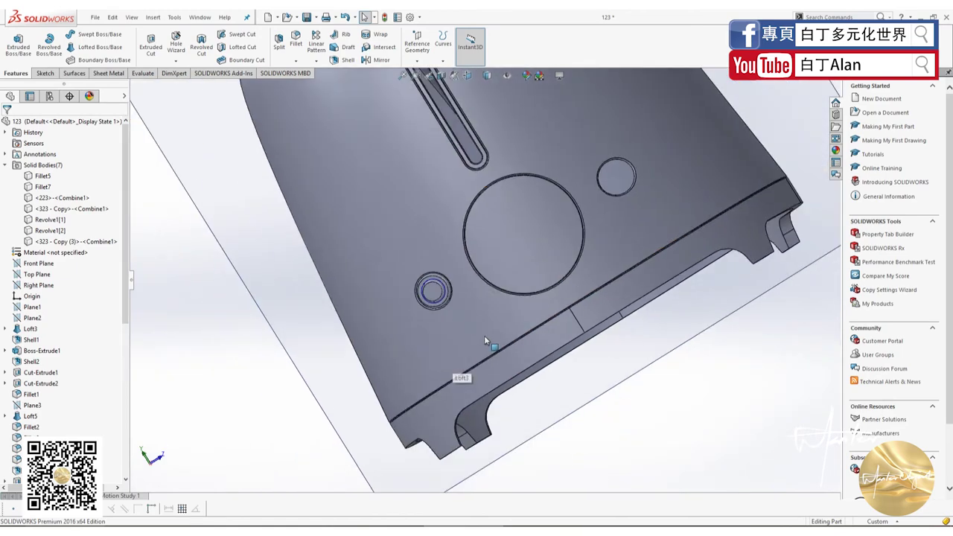
middle_click_drag(484, 335, 499, 308)
left_click(500, 309)
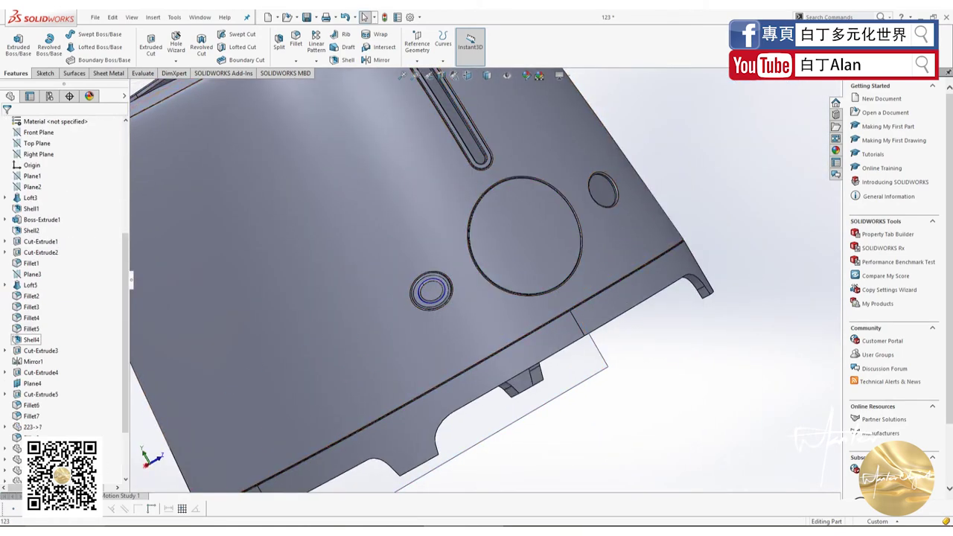
left_click(443, 280)
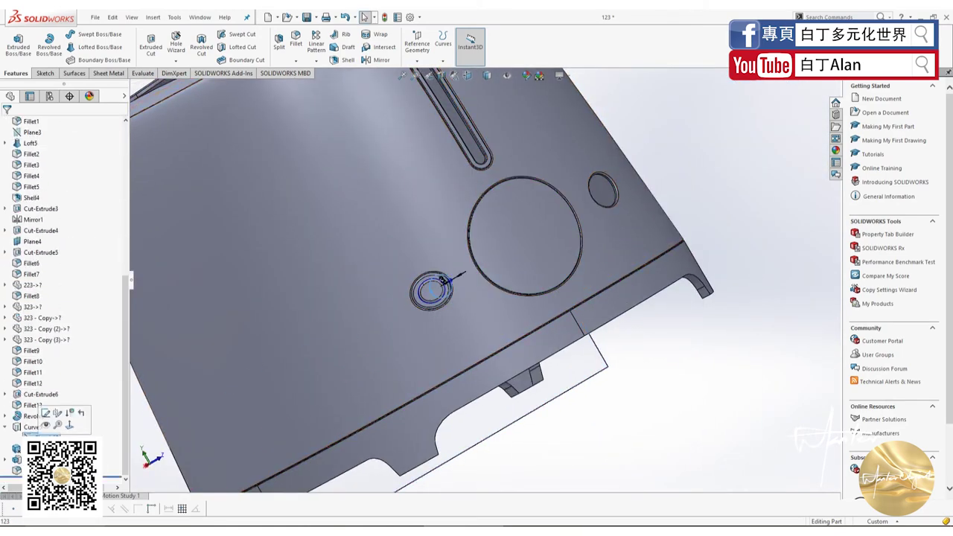
right_click(30, 427)
Step: In Sketch19, viewed Normal To, set the small circle dimension to 1.5 mm and exit the sketch
left_click(42, 361)
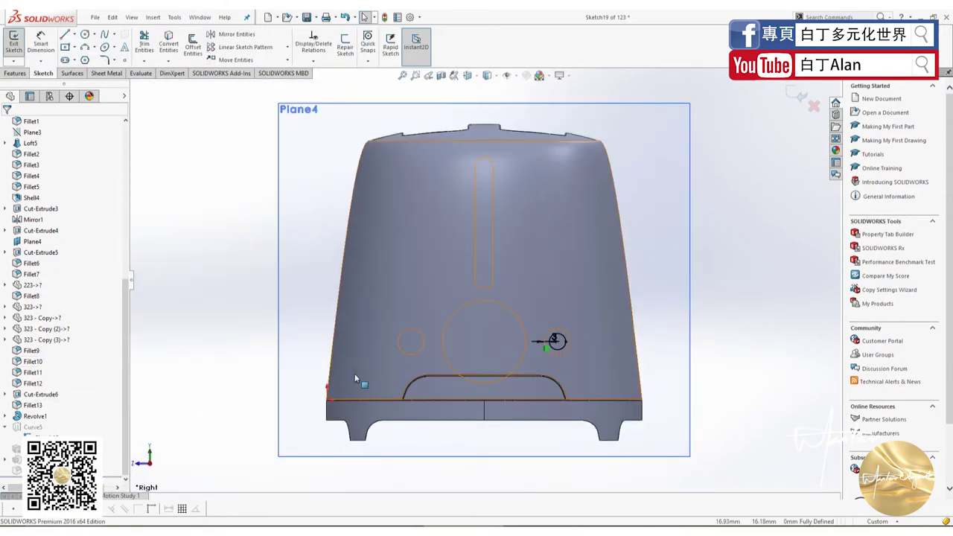
key("ctrl+8")
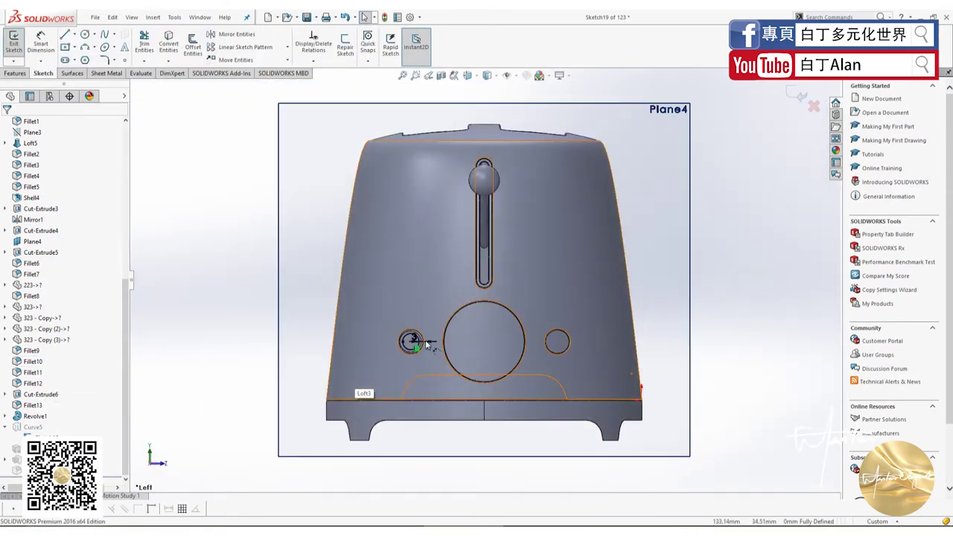
scroll(426, 345, "down", 5)
double_click(418, 318)
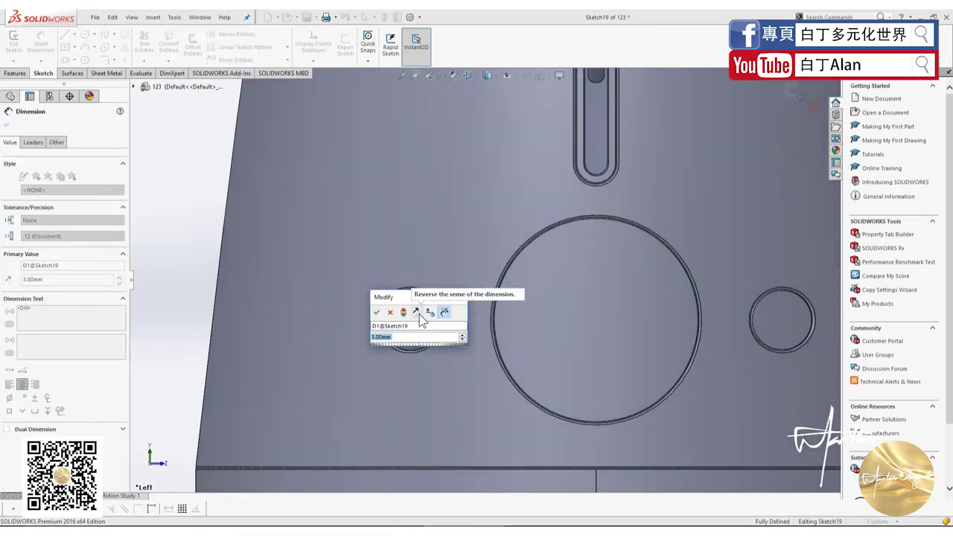
type("1.5")
key("Return")
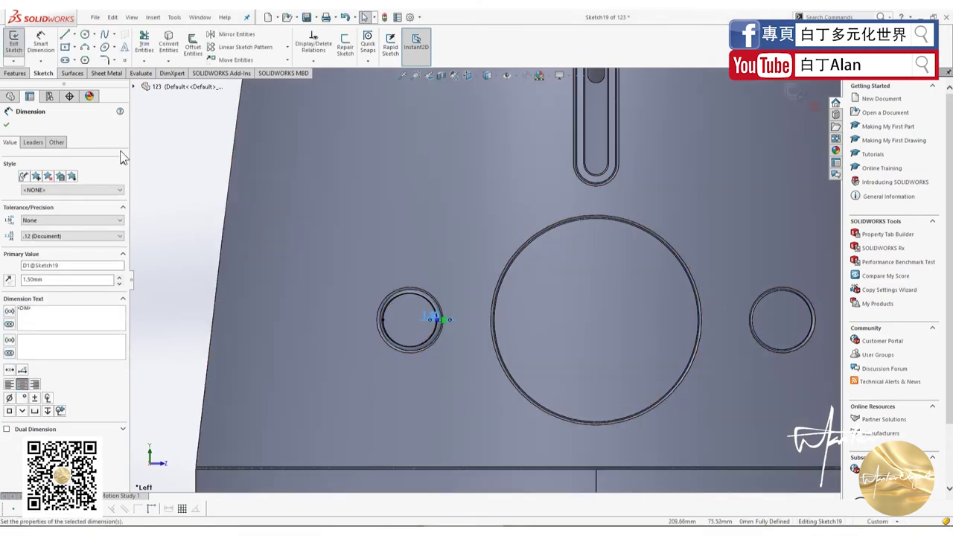
left_click(7, 125)
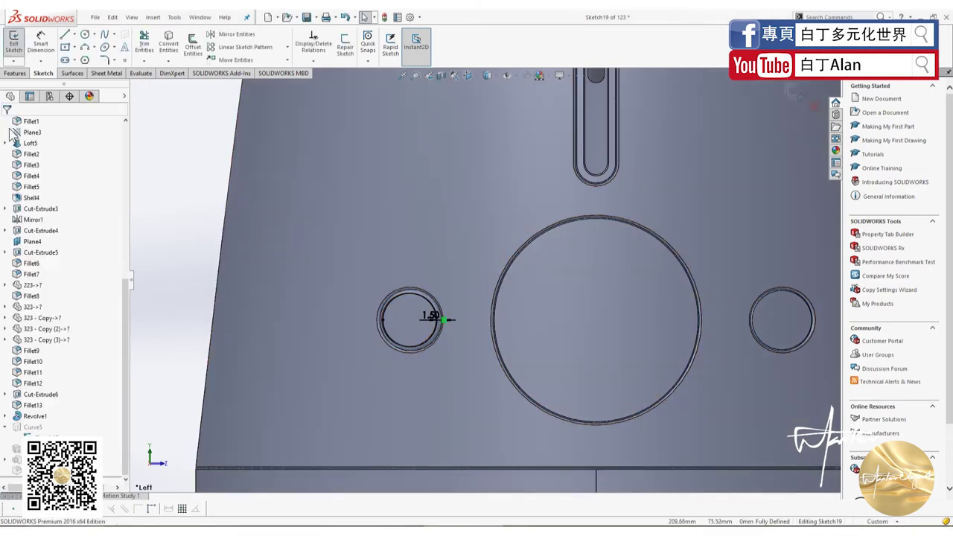
left_click(802, 91)
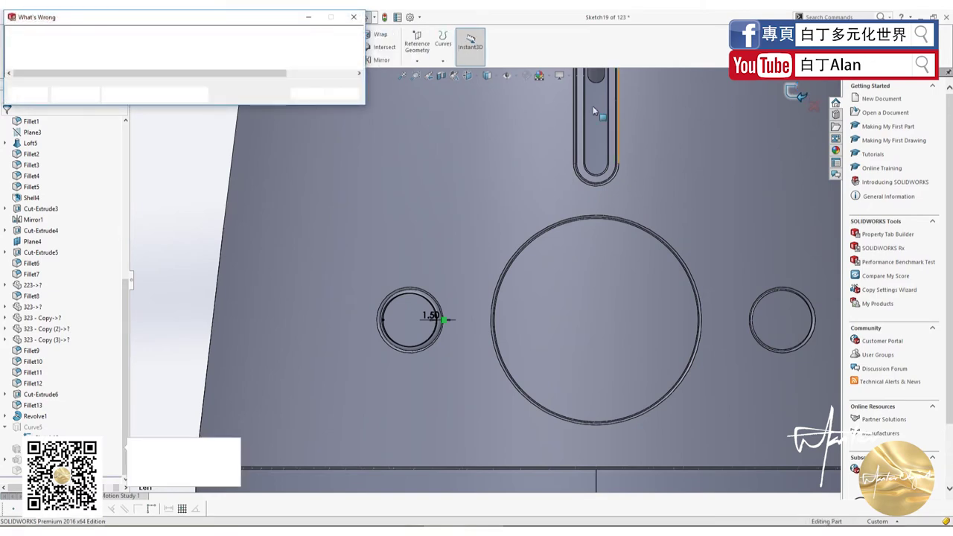
Step: Dismiss the rebuild warning and open Boss-Extrude2's 3DSketch4 for editing
left_click(307, 94)
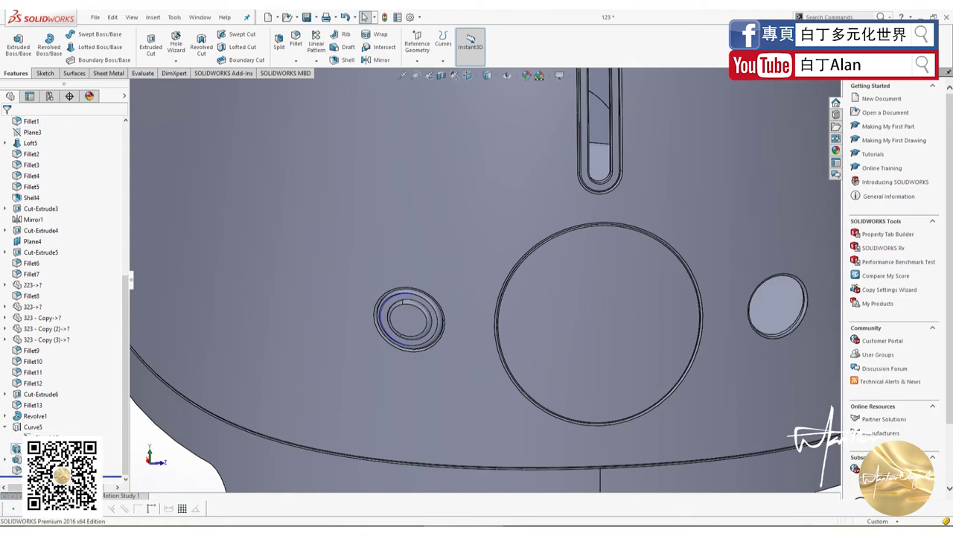
left_click(14, 463)
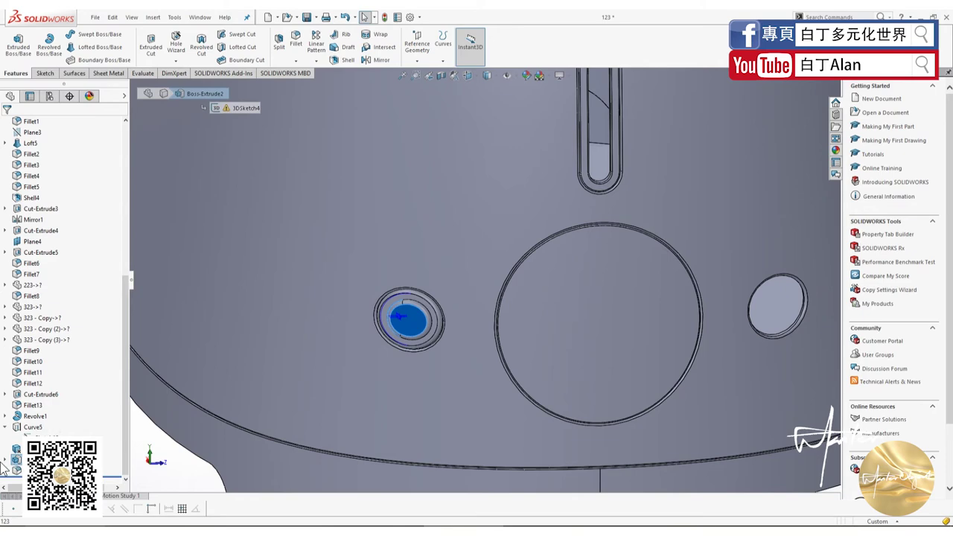
right_click(43, 332)
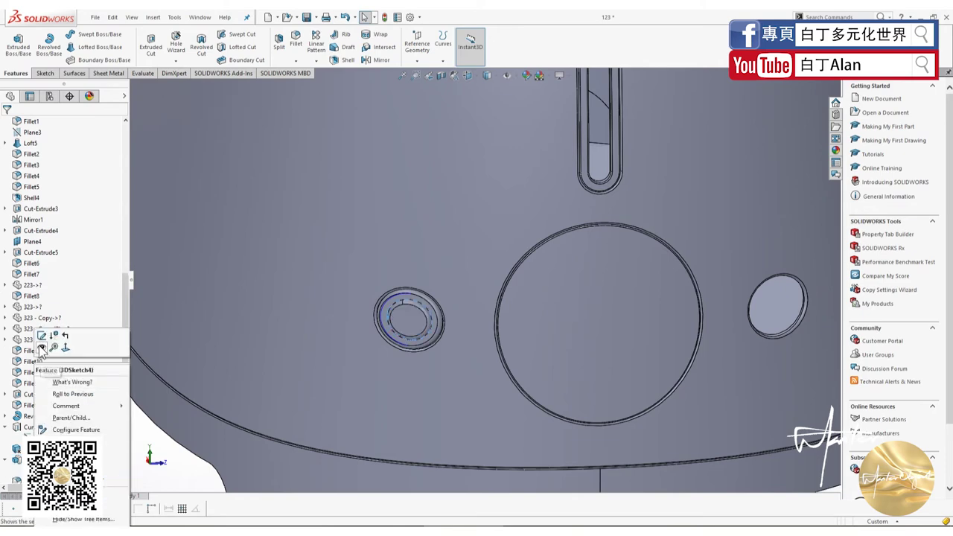
left_click(42, 336)
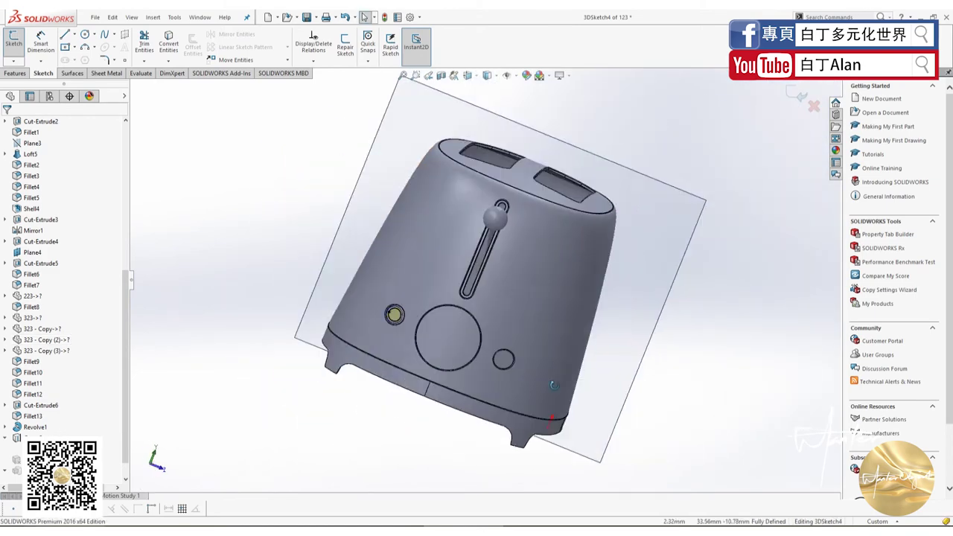
Step: Exit 3DSketch4 and dismiss the invalid-geometry warning
scroll(496, 373, "down", 5)
scroll(417, 283, "down", 5)
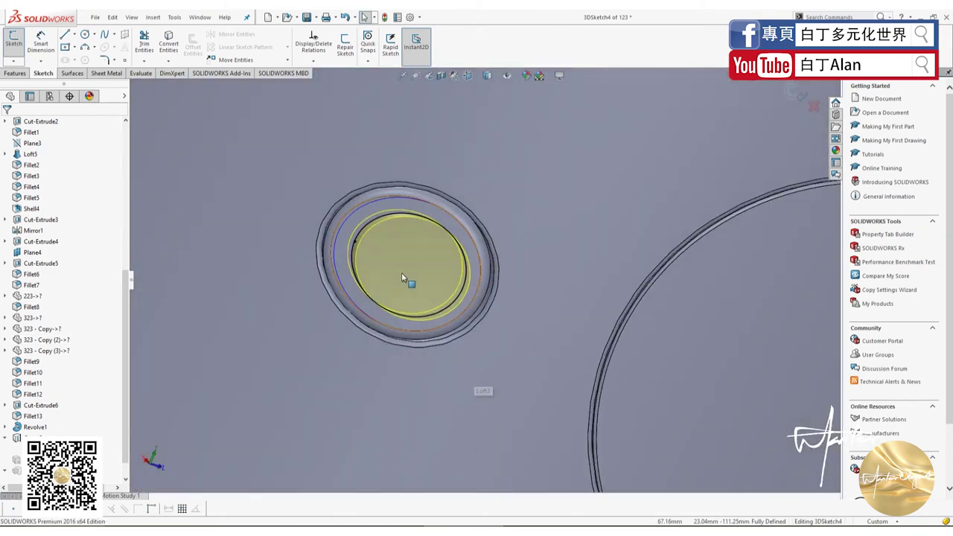
scroll(380, 441, "up", 3)
scroll(380, 441, "up", 2)
mouse_move(380, 441)
middle_mouse_down()
mouse_move(375, 398)
mouse_move(268, 432)
mouse_move(803, 97)
middle_mouse_up()
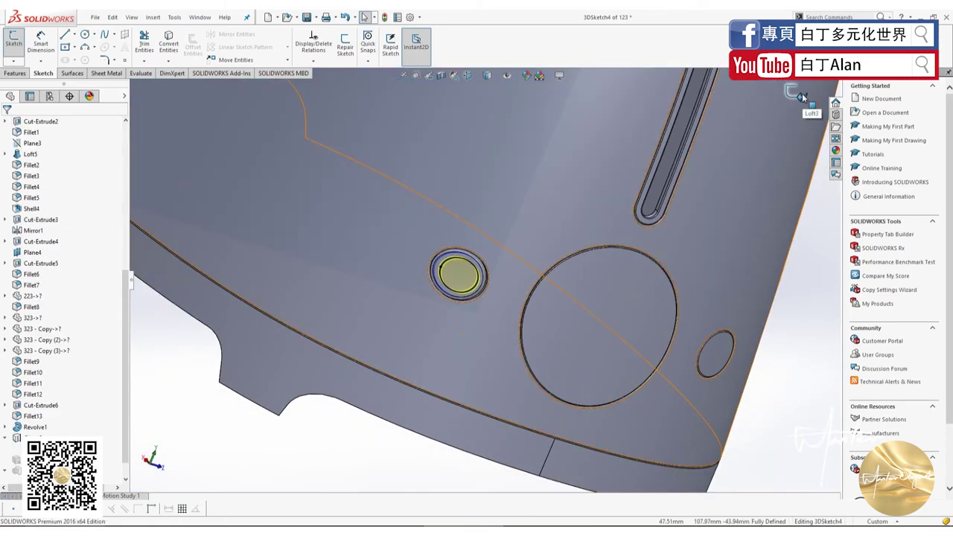
left_click(796, 93)
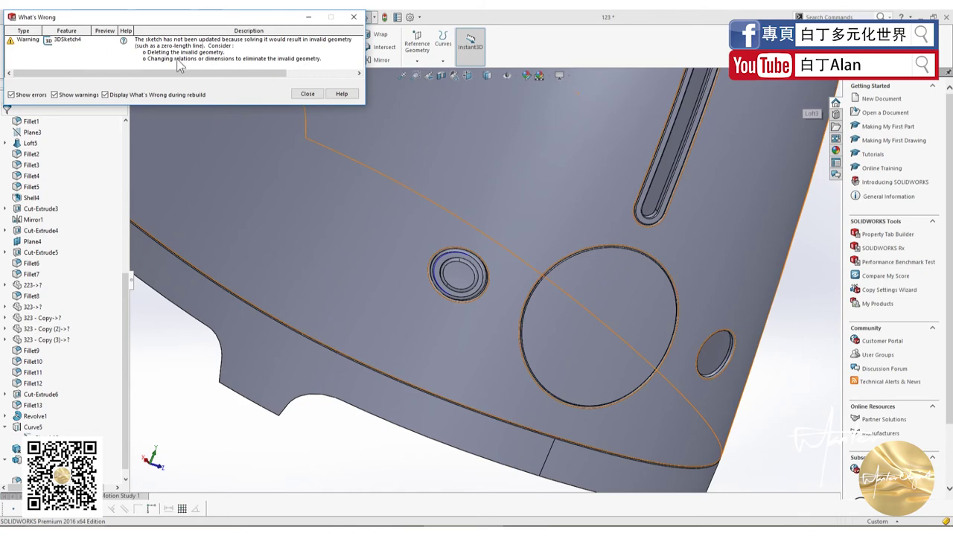
left_click(304, 93)
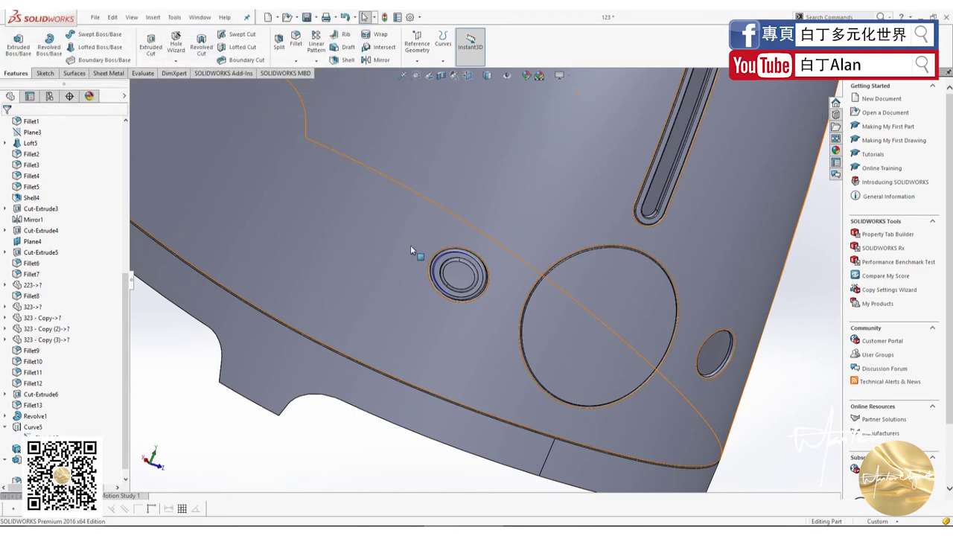
Step: Reopen the Curve5 projected curve definition for review
scroll(410, 250, "up", 2)
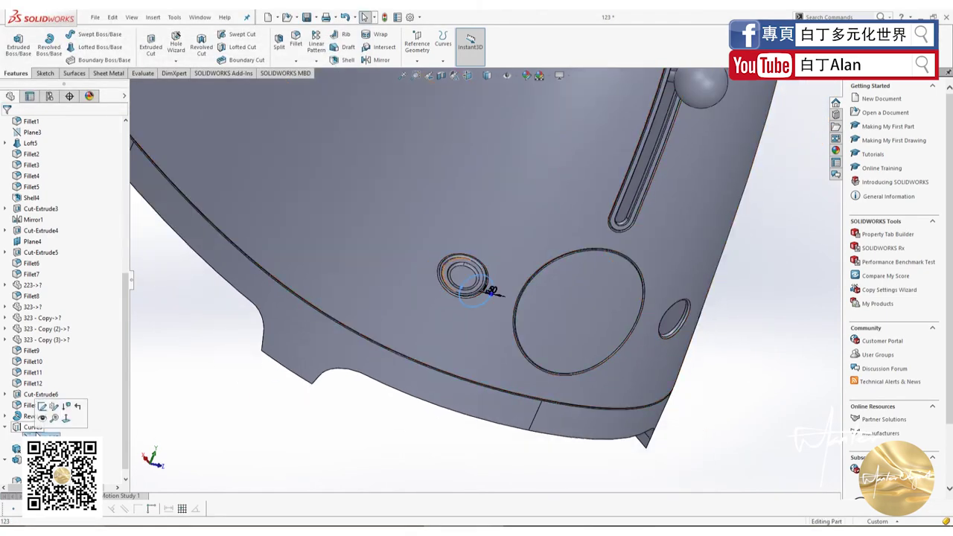
right_click(33, 428)
left_click(43, 323)
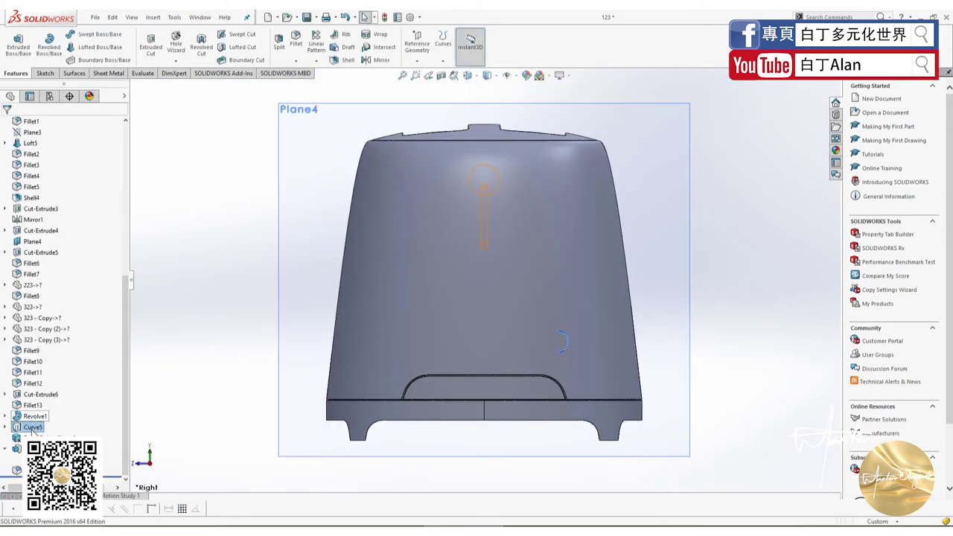
Step: Change Sketch19's small circle dimension from 1.50 mm to 2 mm, rebuild and exit the sketch
right_click(39, 427)
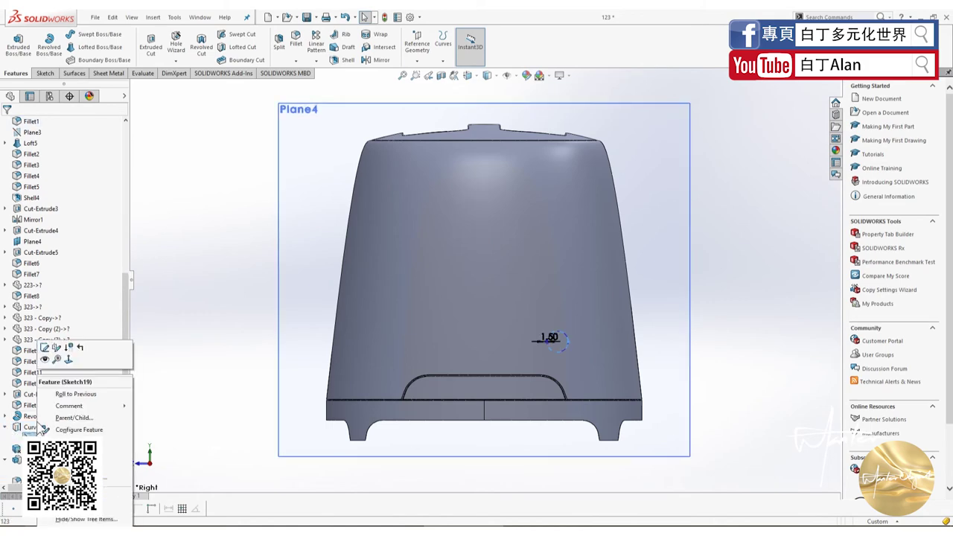
left_click(43, 347)
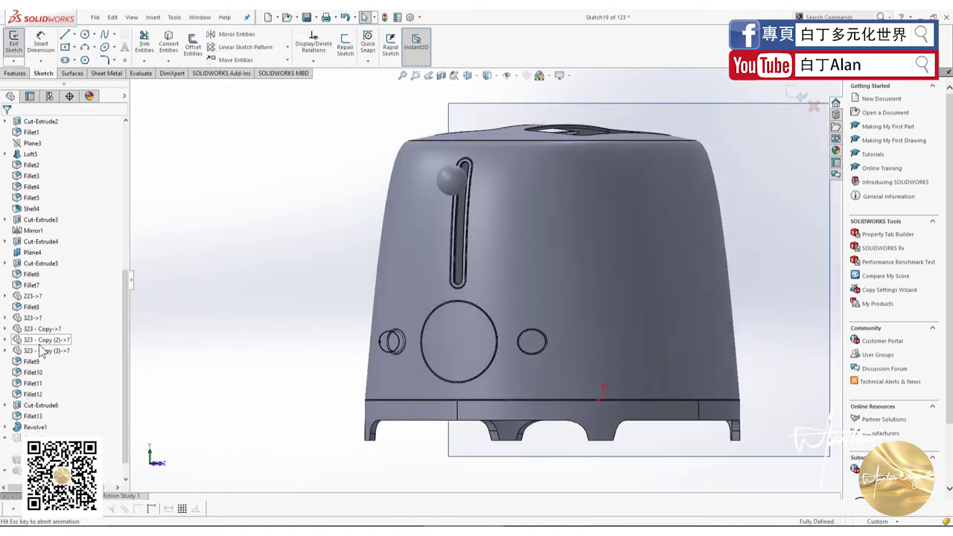
scroll(415, 336, "down", 1)
scroll(432, 334, "down", 2)
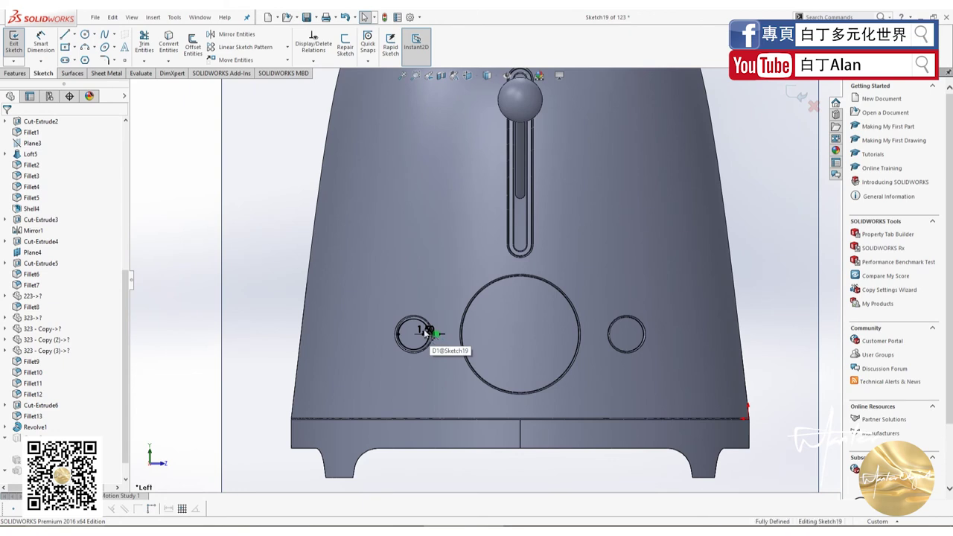
double_click(425, 333)
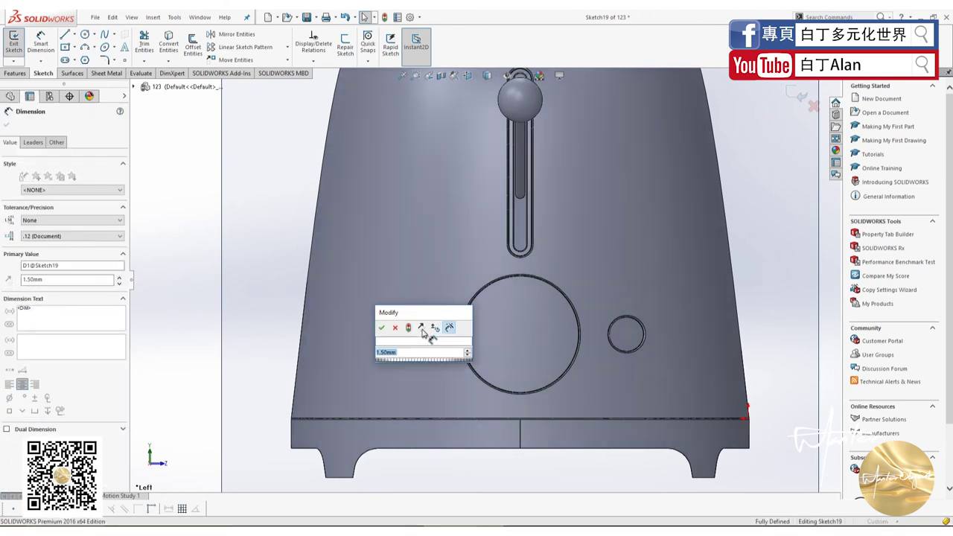
type("2")
key("Return")
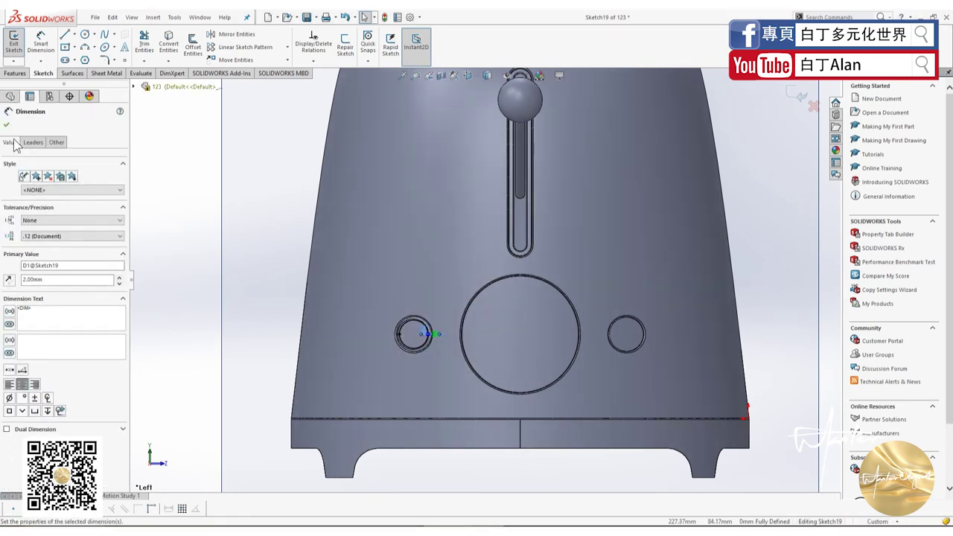
left_click(6, 124)
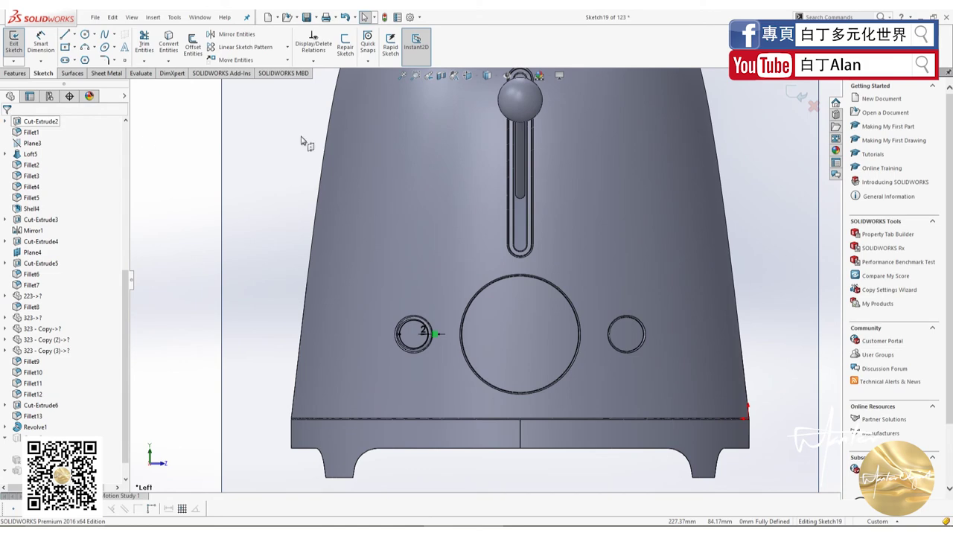
key("ctrl+b")
left_click(790, 94)
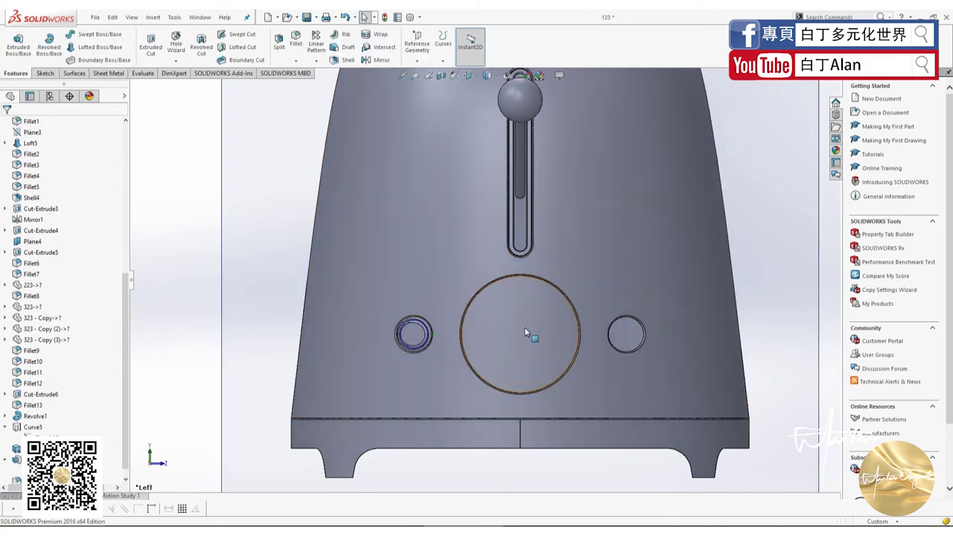
Step: Zoom in on the enlarged button recess and select the <323 - Copy (3)>-<Combine1> body
middle_click_drag(531, 330, 526, 350)
scroll(427, 320, "down", 2)
scroll(427, 320, "down", 3)
scroll(428, 361, "down", 1)
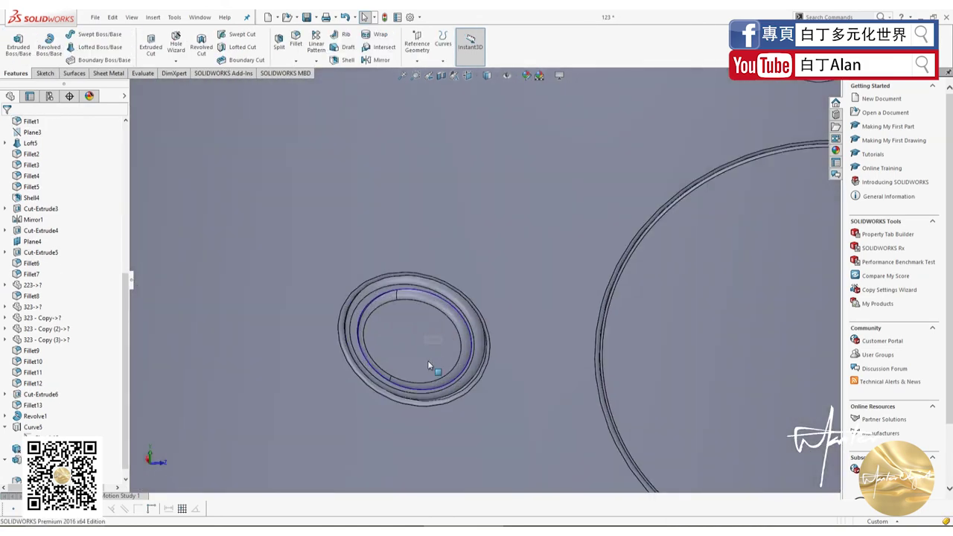
scroll(427, 320, "up", 2)
scroll(436, 330, "up", 3)
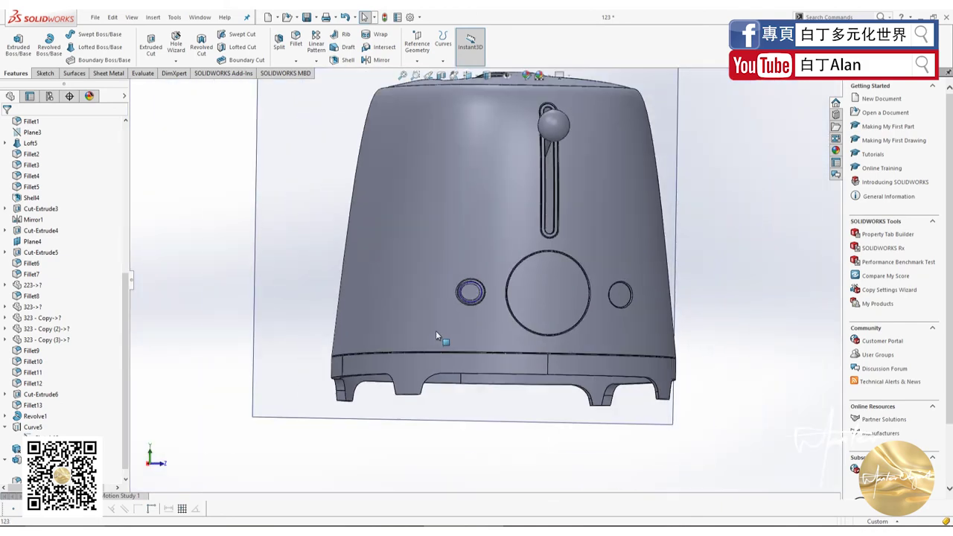
left_click(469, 298)
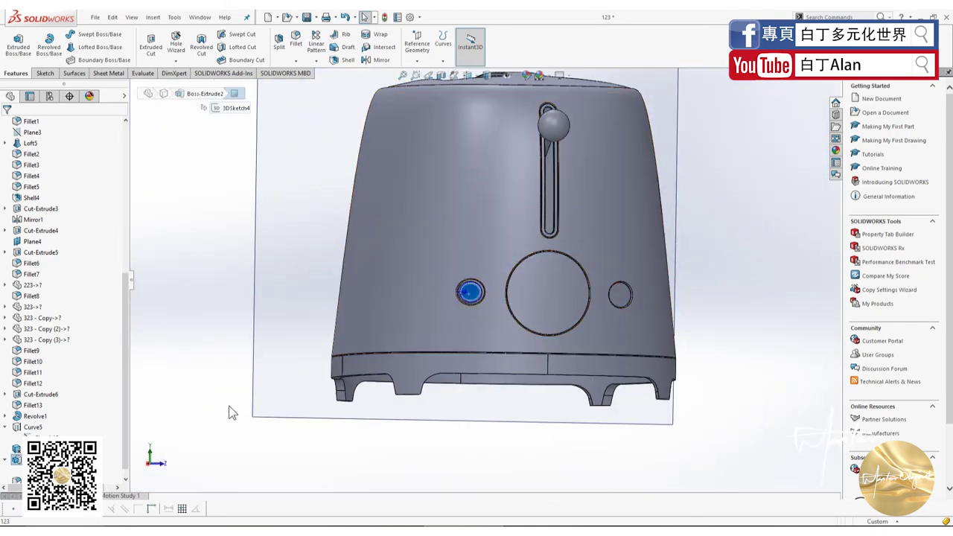
scroll(116, 238, "up", 5)
left_click(53, 246)
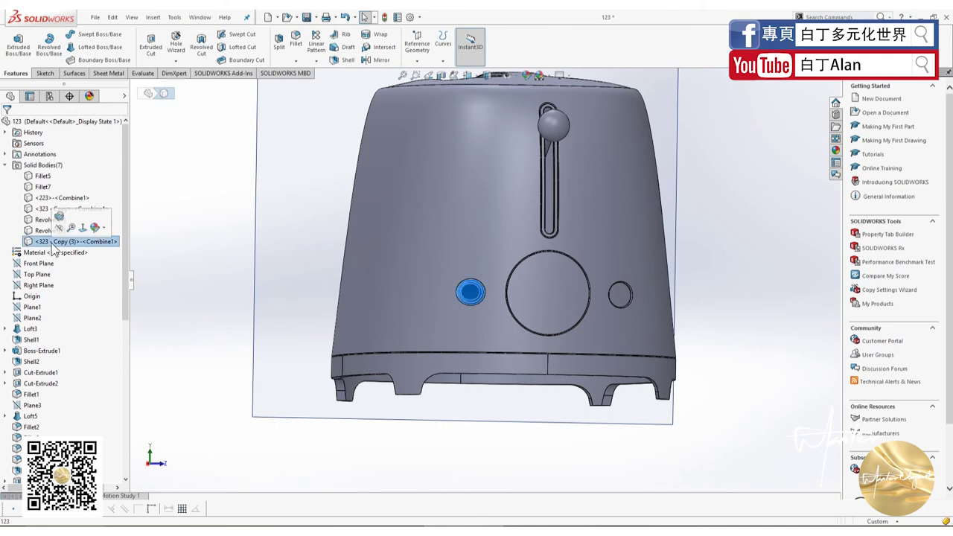
middle_click_drag(239, 251, 309, 353)
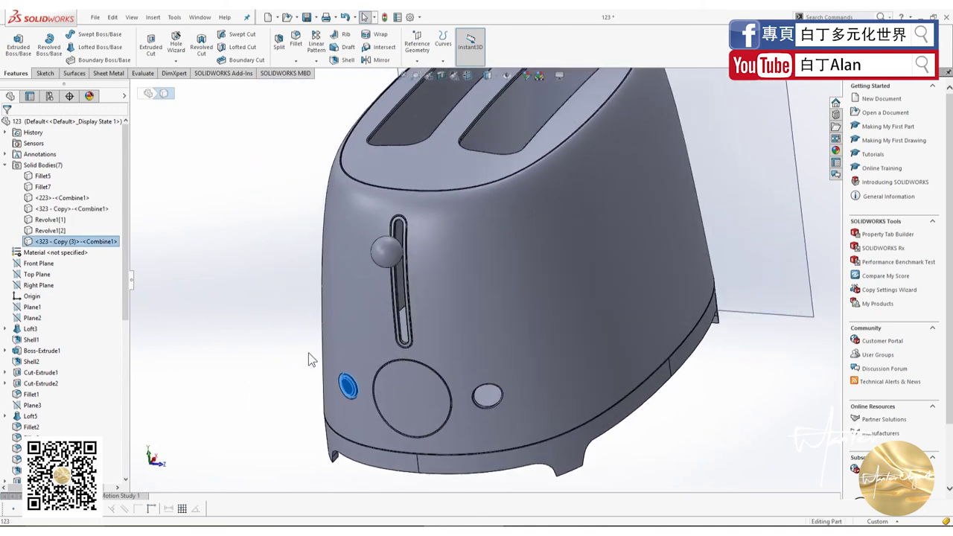
scroll(347, 373, "up", 3)
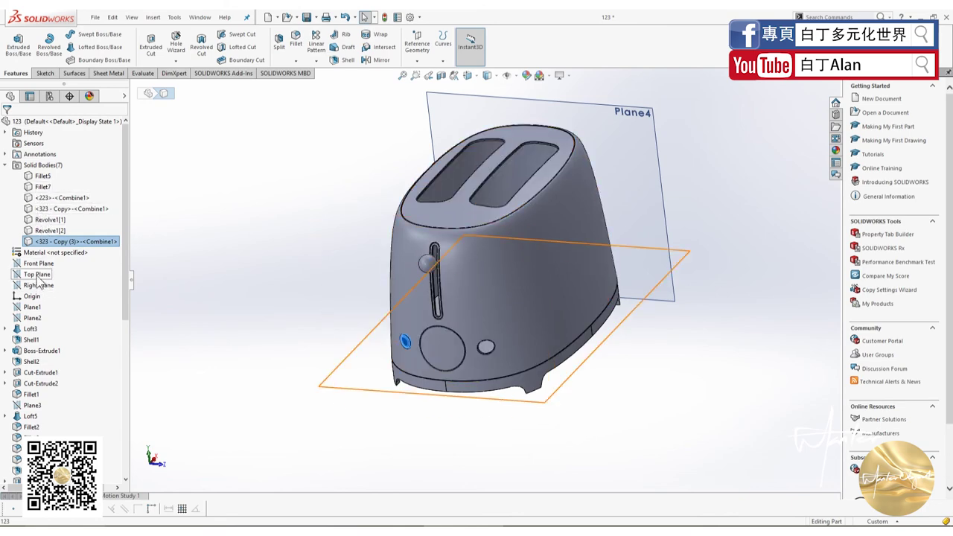
Step: Mirror the 323 - Copy (3) button body across Plane2 to create Mirror2
left_click(382, 59)
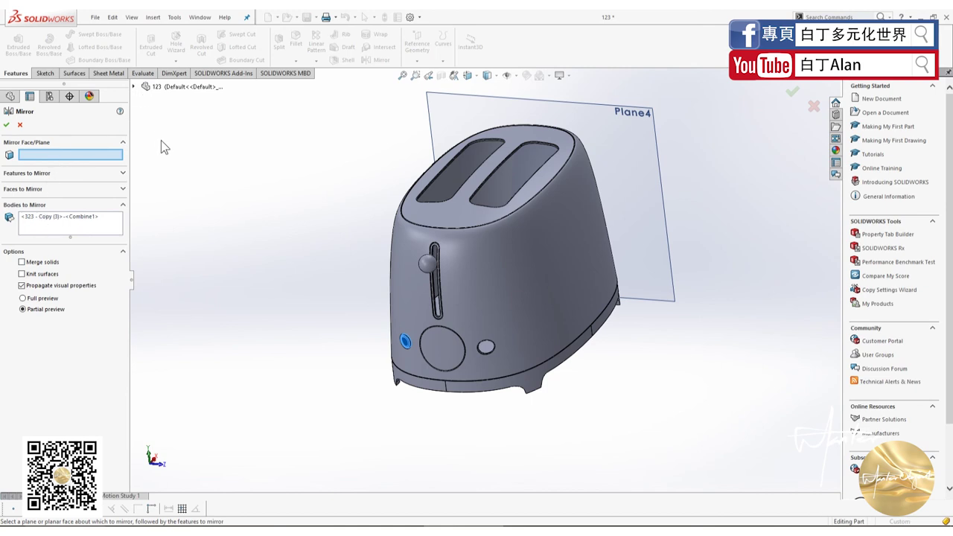
left_click(134, 86)
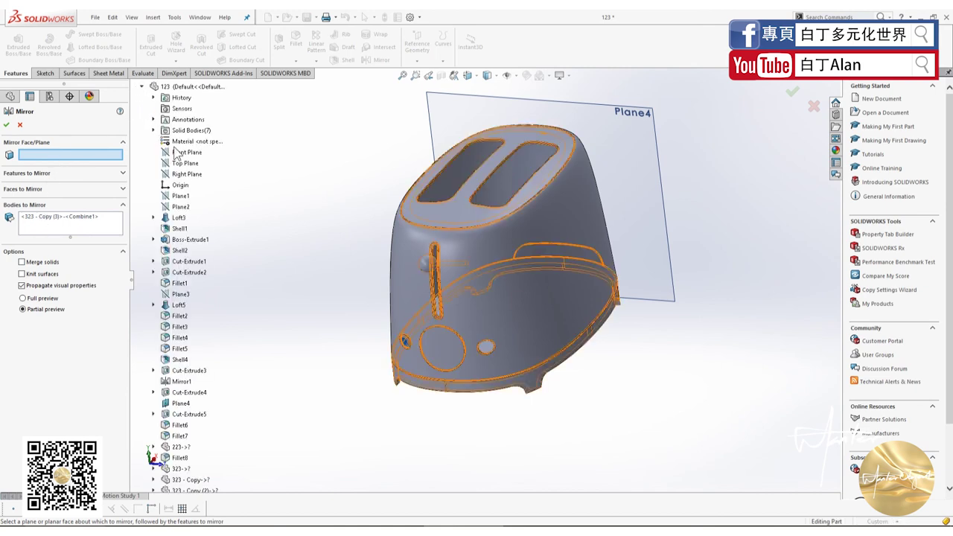
left_click(180, 207)
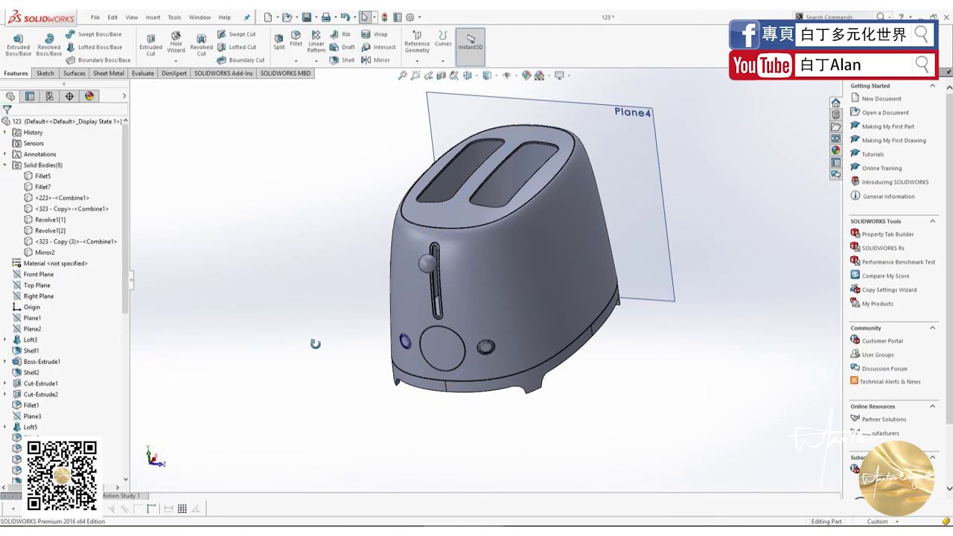
key("ctrl+1")
scroll(523, 305, "down", 3)
scroll(514, 309, "down", 2)
scroll(505, 299, "up", 4)
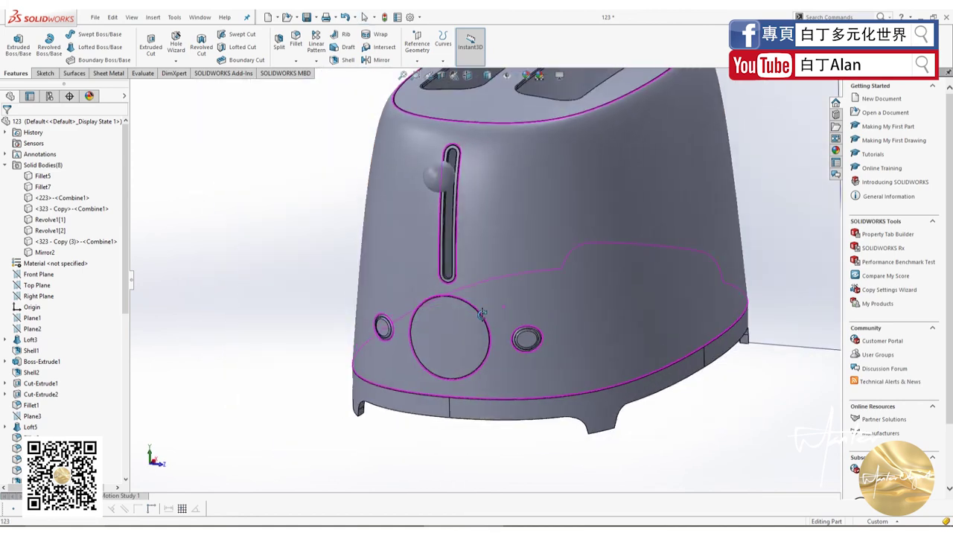
middle_click_drag(505, 300, 409, 348)
mouse_move(532, 325)
middle_mouse_down()
mouse_move(678, 385)
mouse_move(583, 364)
mouse_move(509, 289)
middle_mouse_up()
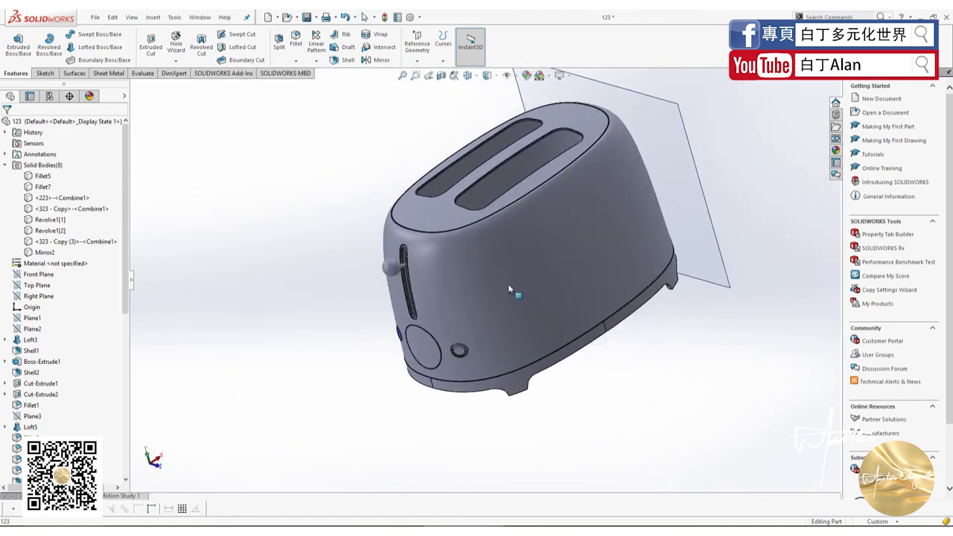
middle_click_drag(615, 194, 548, 305)
scroll(424, 348, "down", 3)
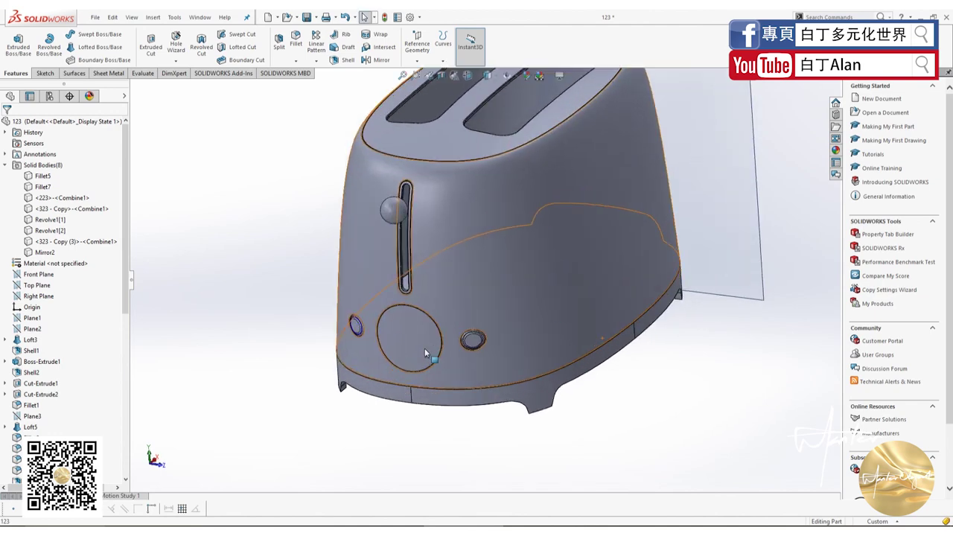
left_click(418, 352)
mouse_move(417, 348)
middle_mouse_down()
mouse_move(389, 350)
mouse_move(731, 232)
middle_mouse_up()
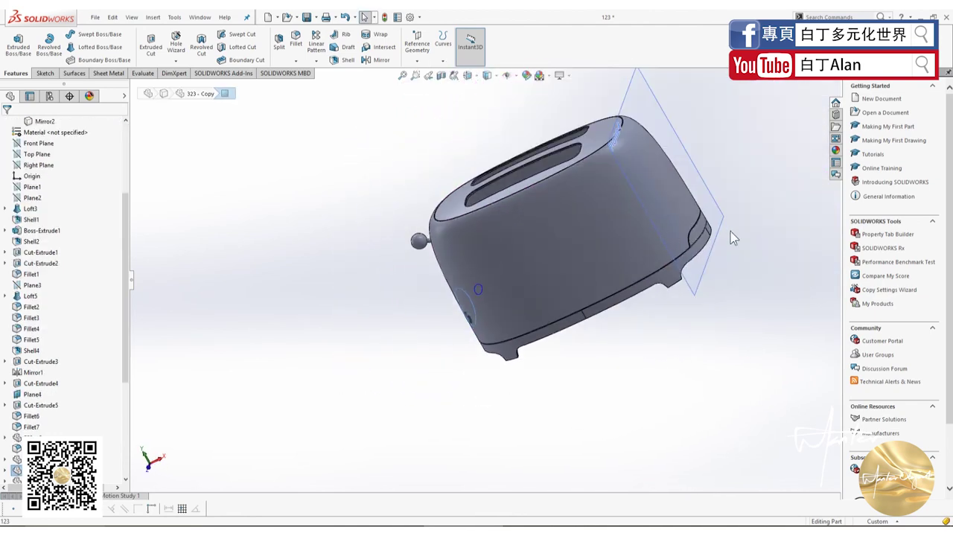
left_click(700, 233)
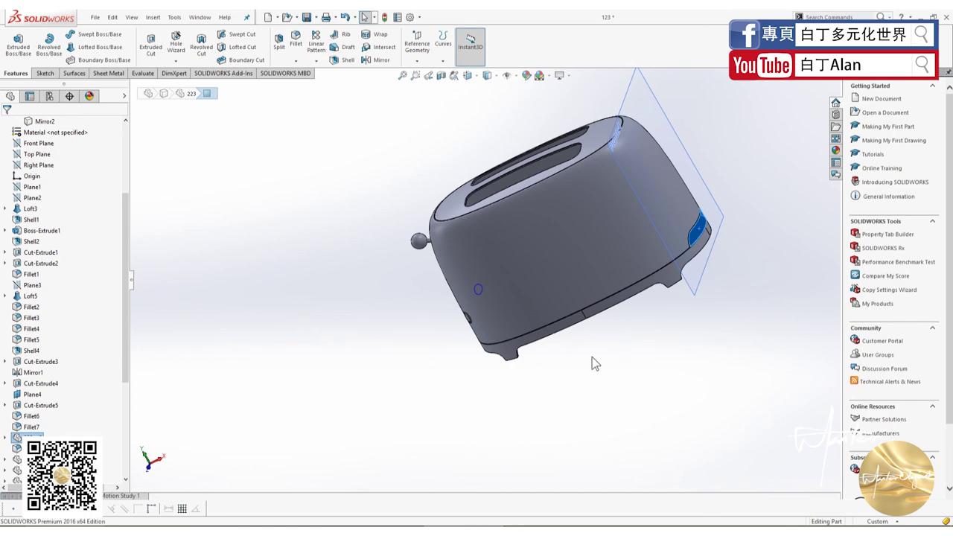
middle_click_drag(595, 364, 634, 328)
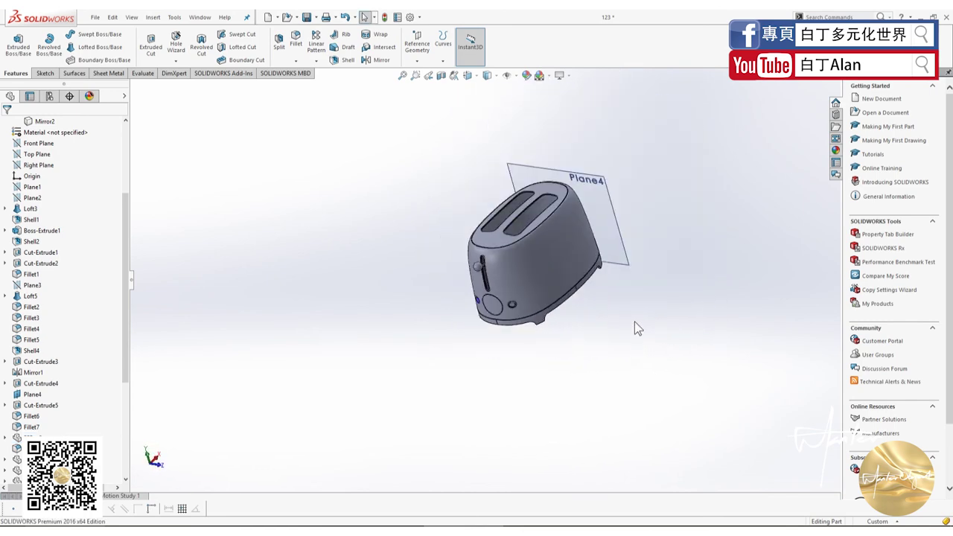